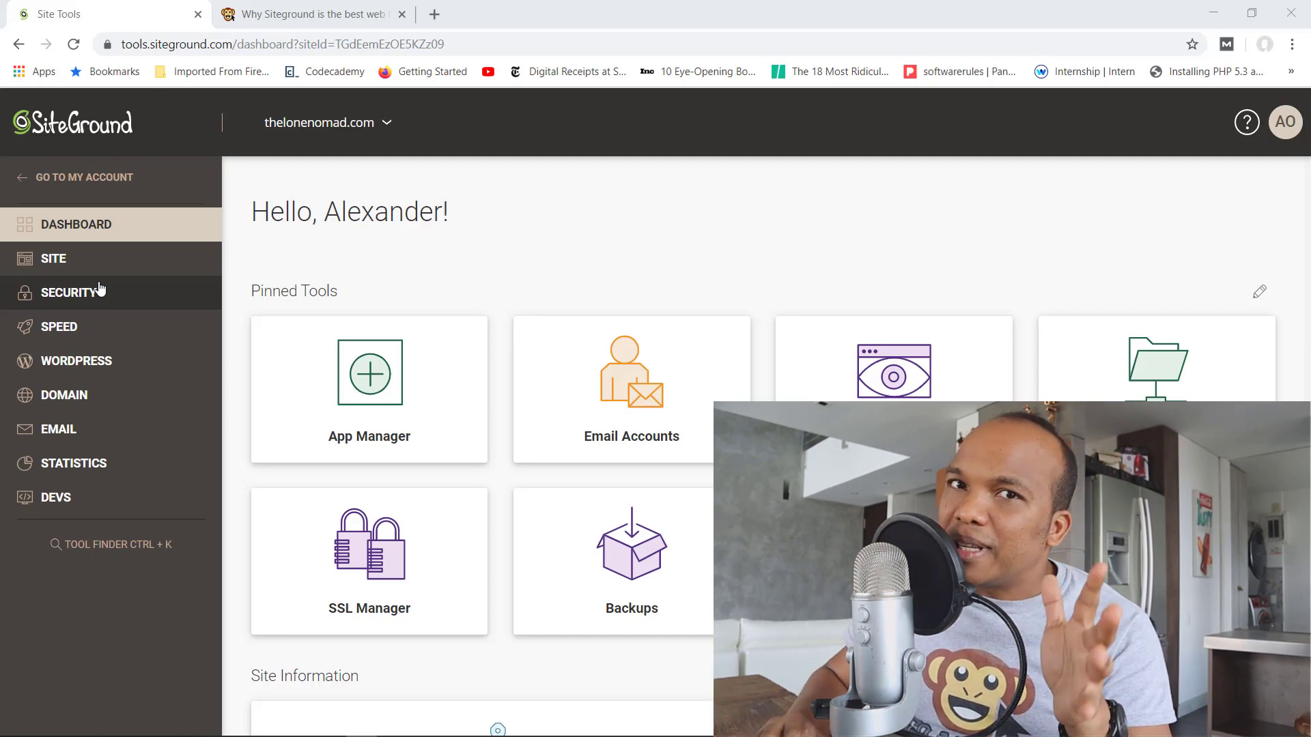
Switch to The Web Monkey tab with 'Why SiteGround is the Best Web Hosting Company'
left_click(311, 7)
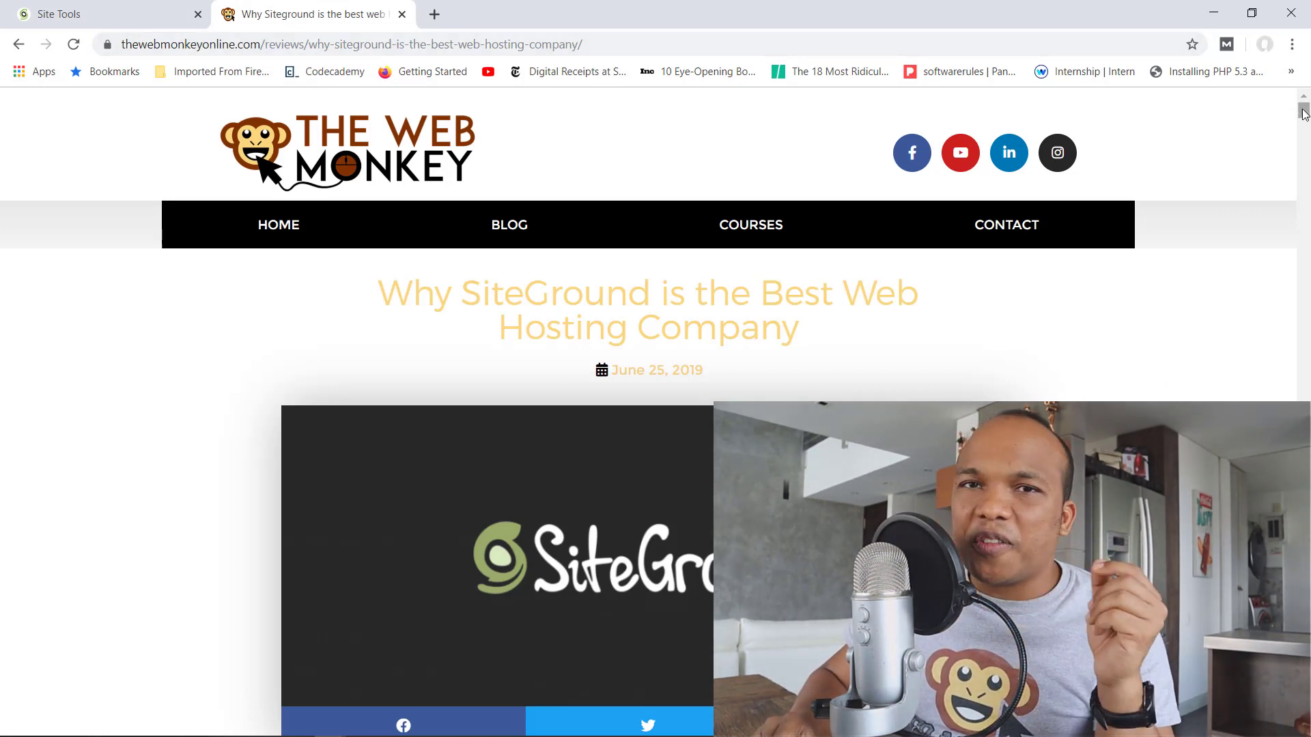
Scroll down through The Web Monkey review article
left_click_drag(1303, 113, 1292, 285)
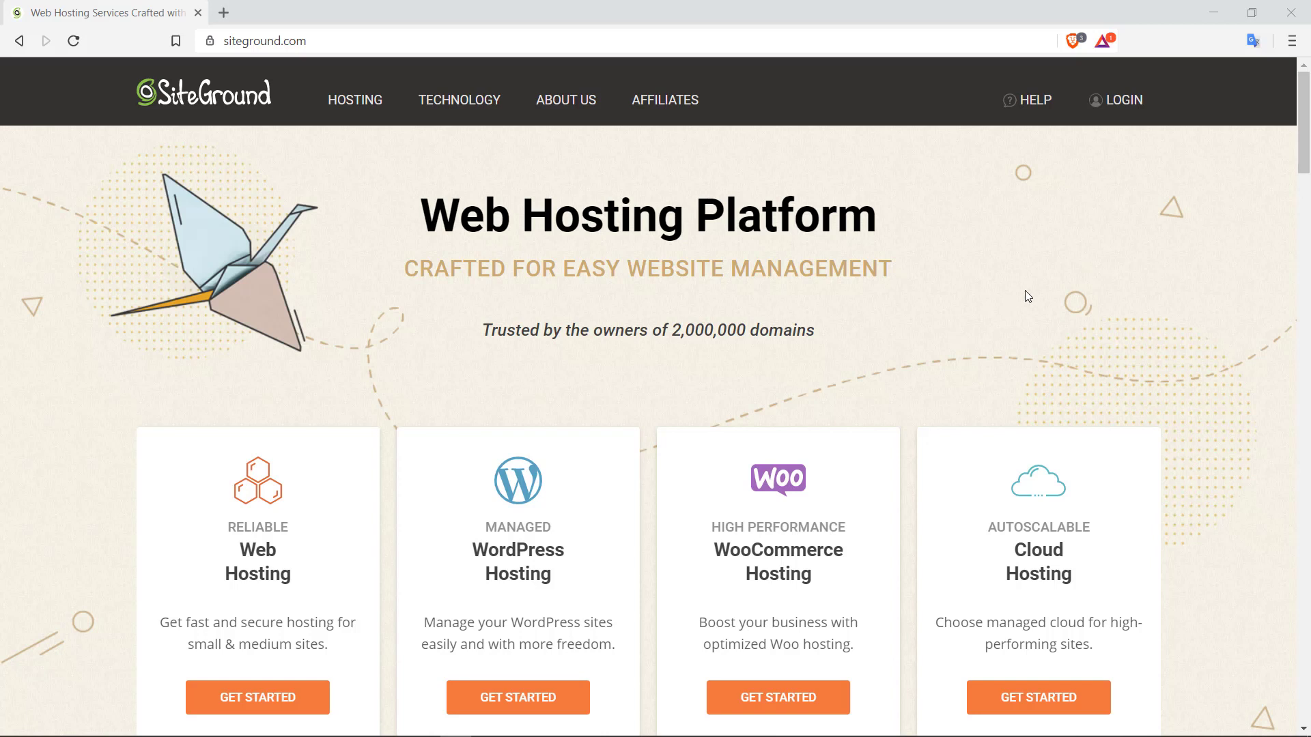
scroll(498, 291, "down", 3)
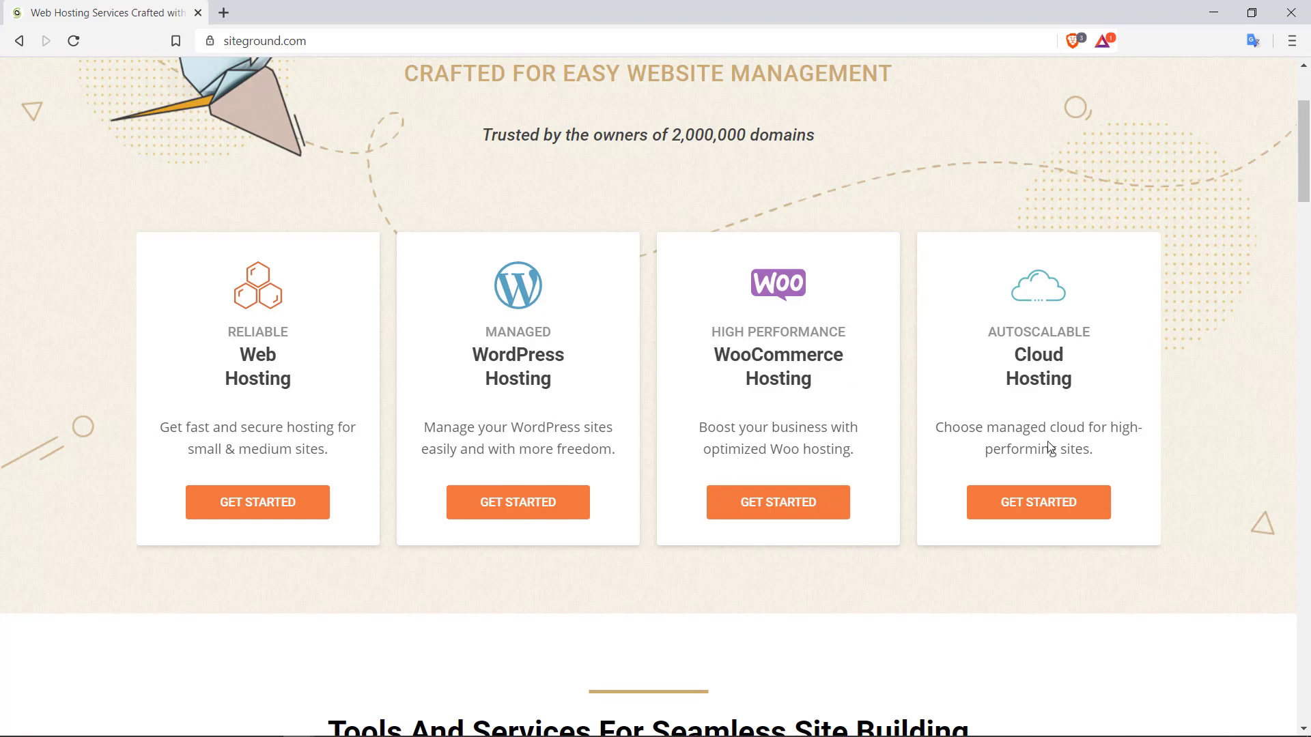
left_click(1028, 509)
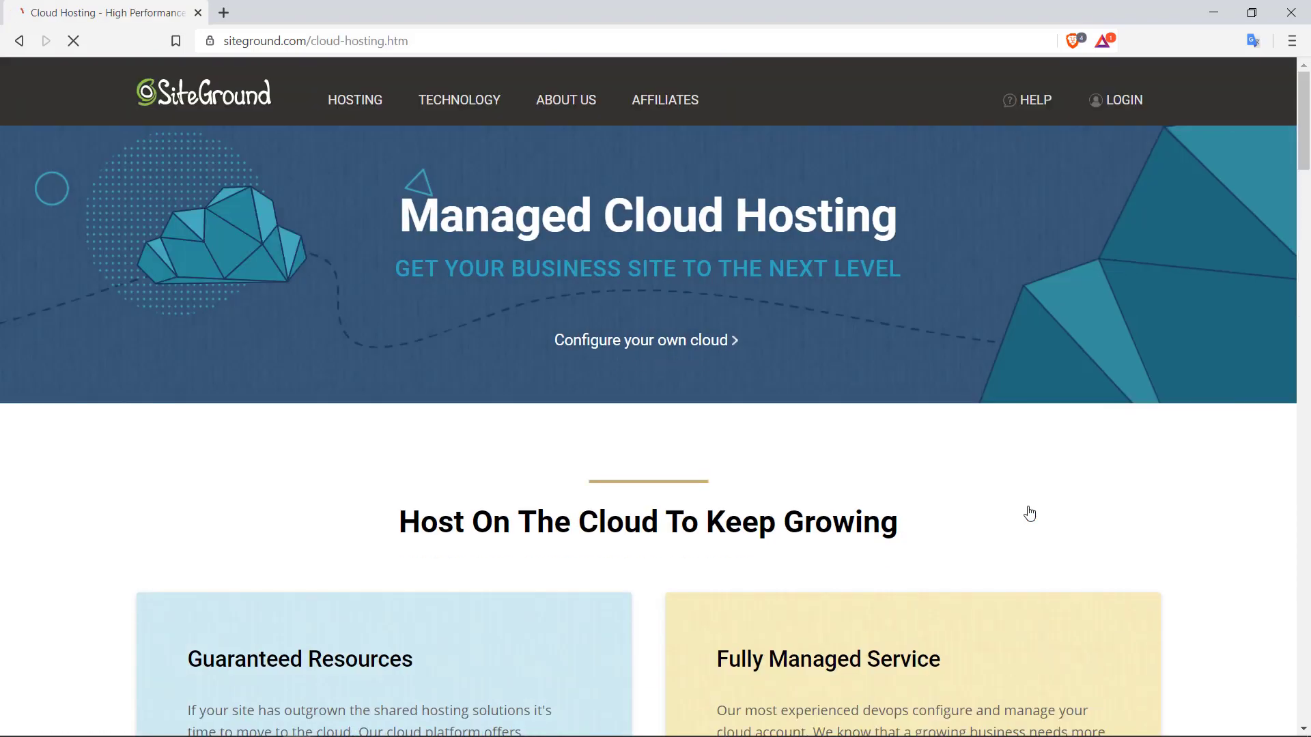
left_click_drag(1304, 149, 1305, 159)
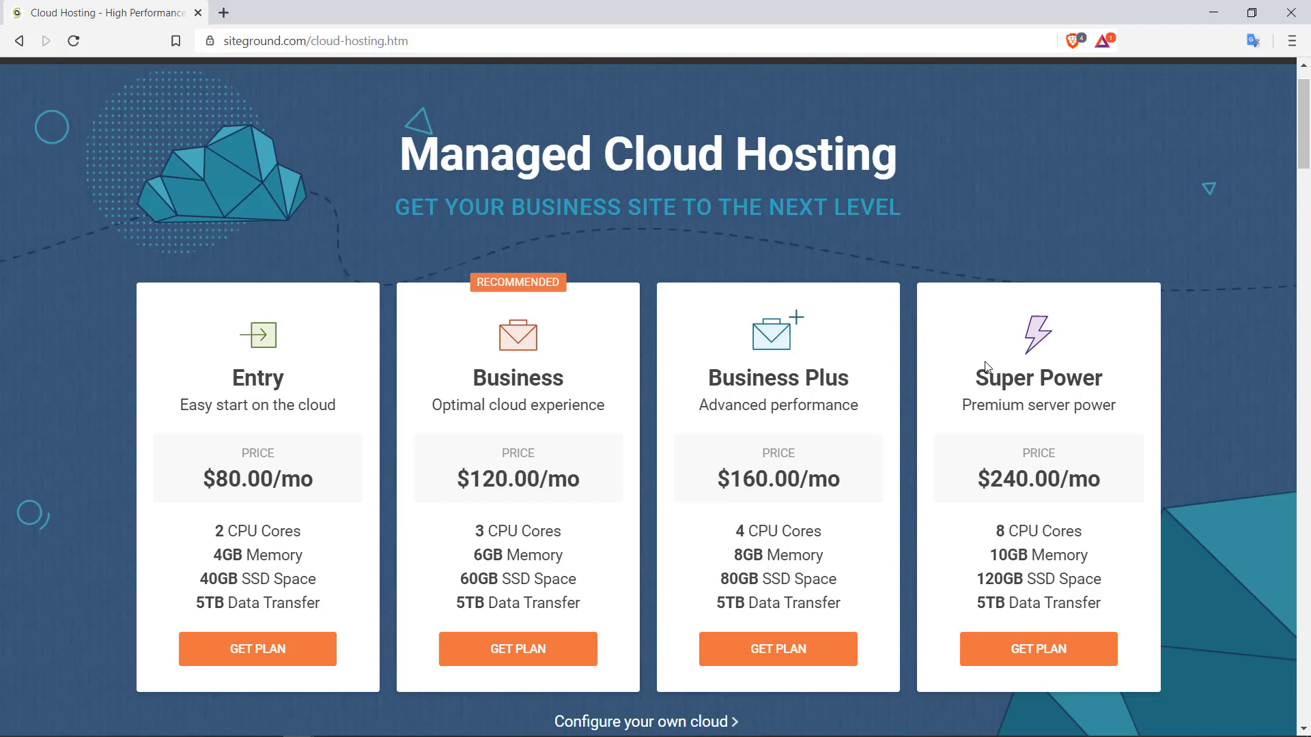
left_click(19, 43)
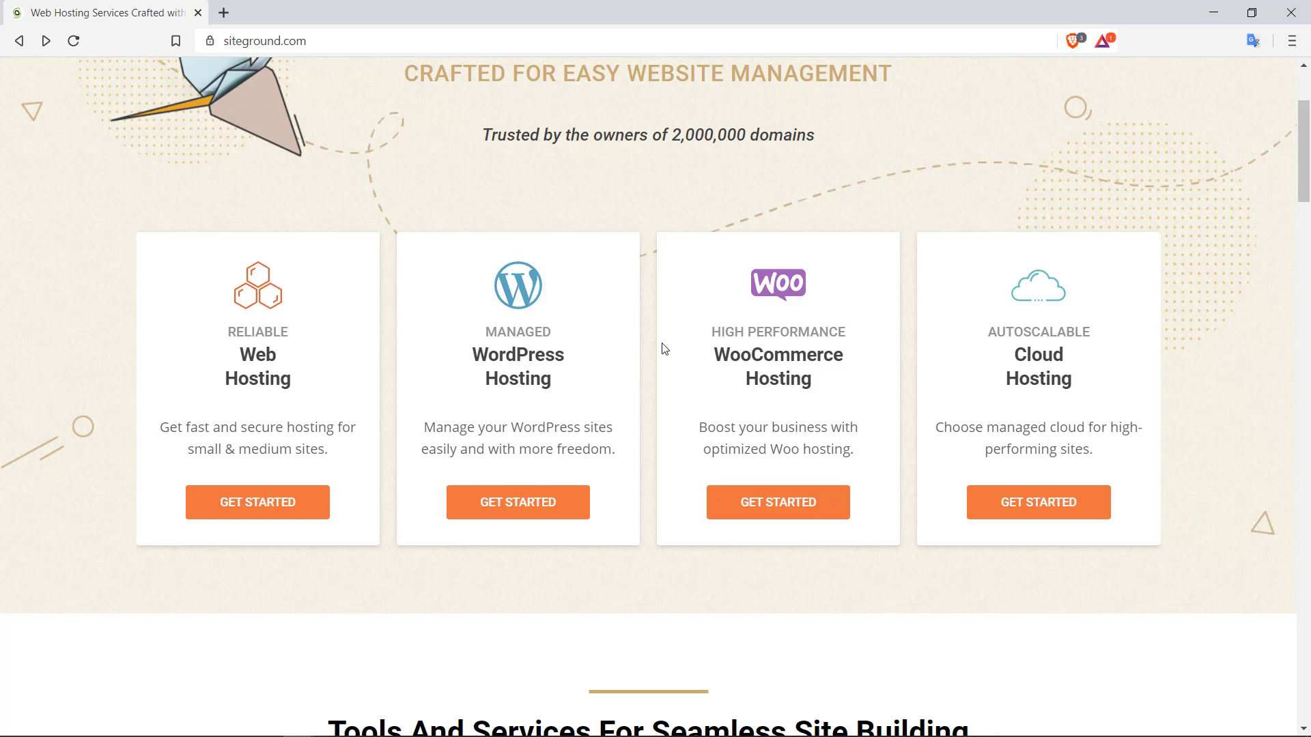
Compare StartUp's 1 website with GrowBig's unlimited websites, then order the GoGeek WordPress plan
left_click(520, 504)
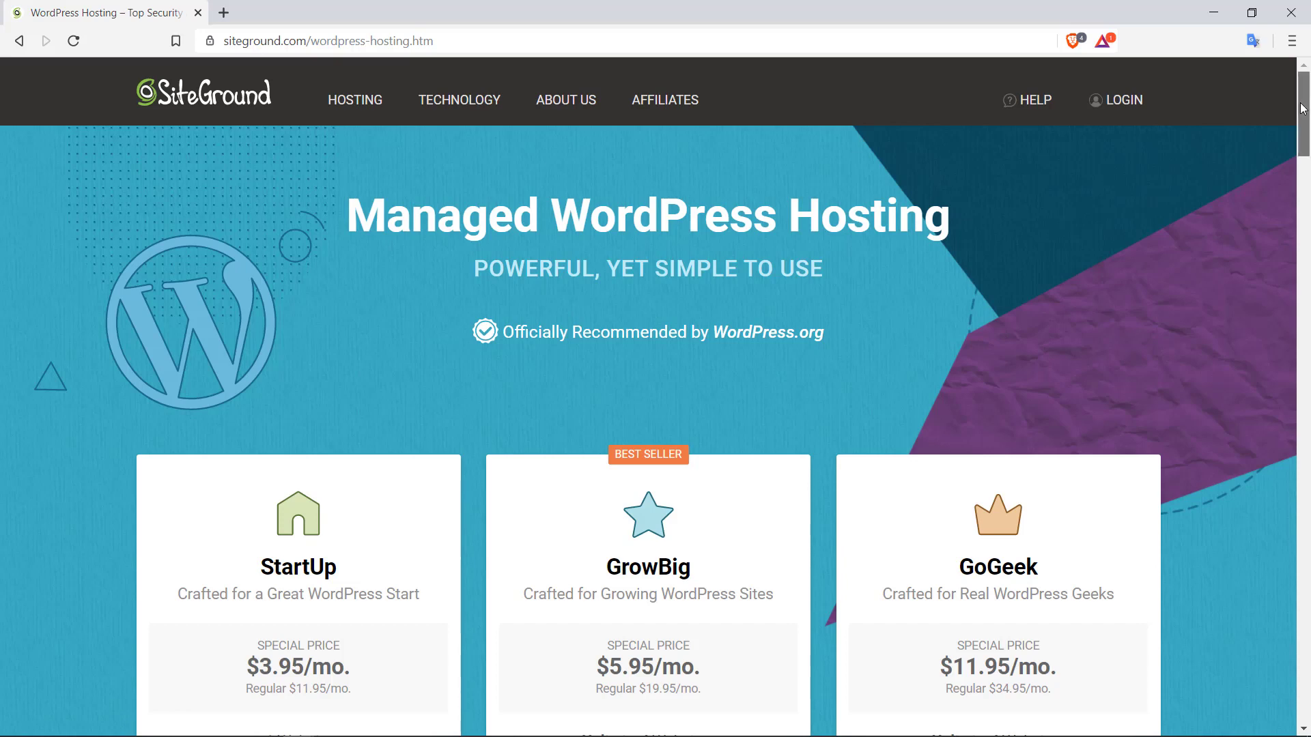
left_click_drag(1301, 110, 1302, 149)
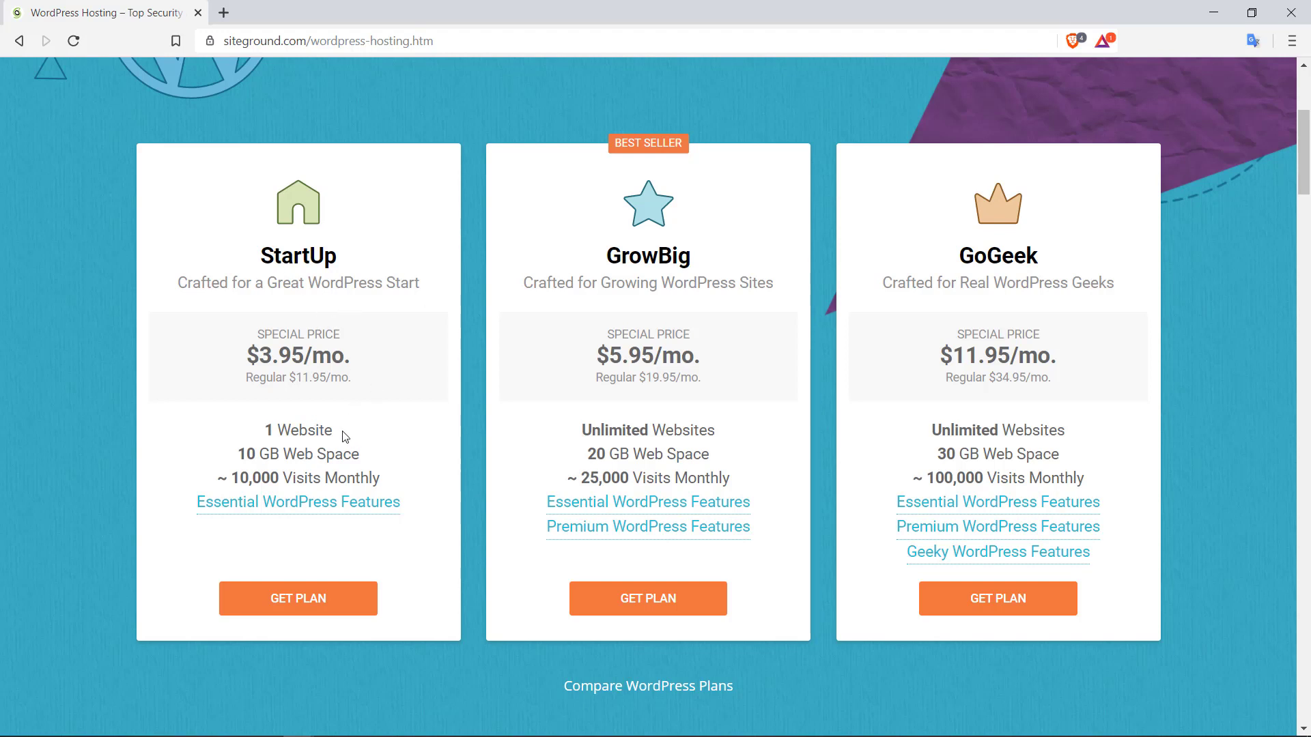
left_click_drag(343, 436, 270, 438)
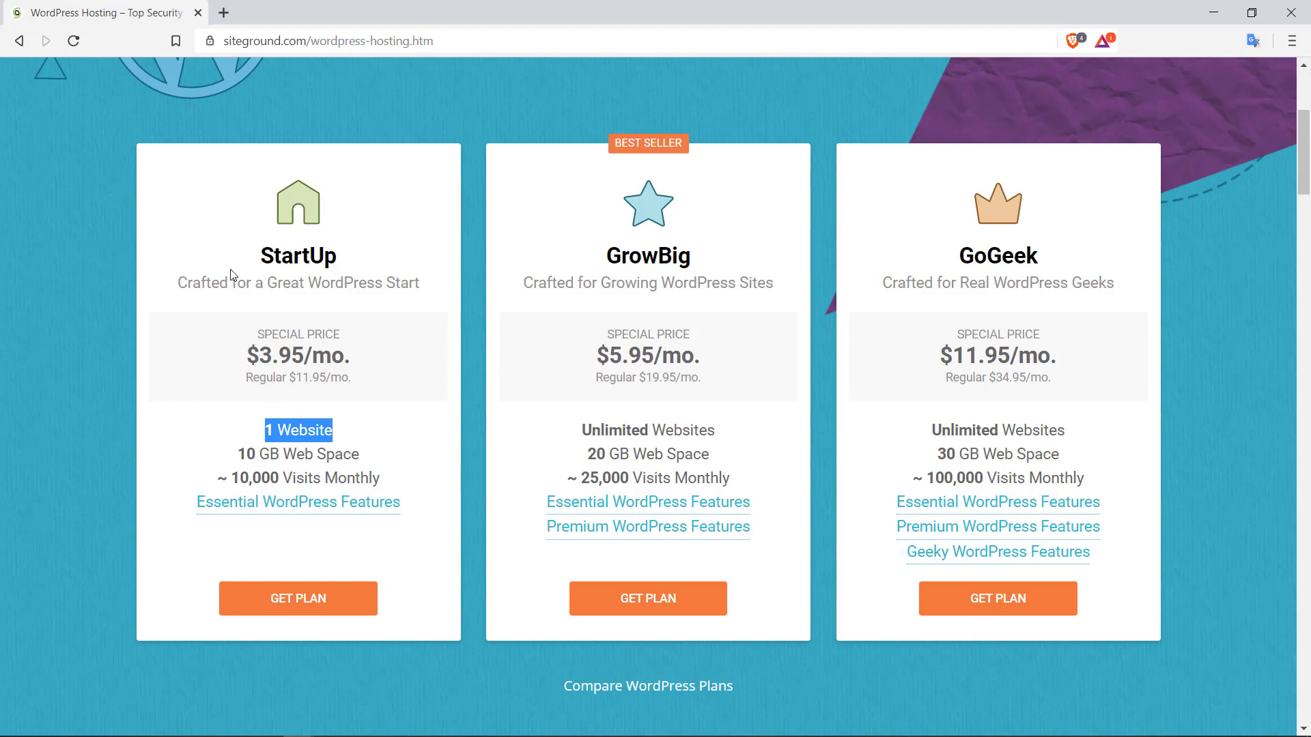
left_click(684, 261)
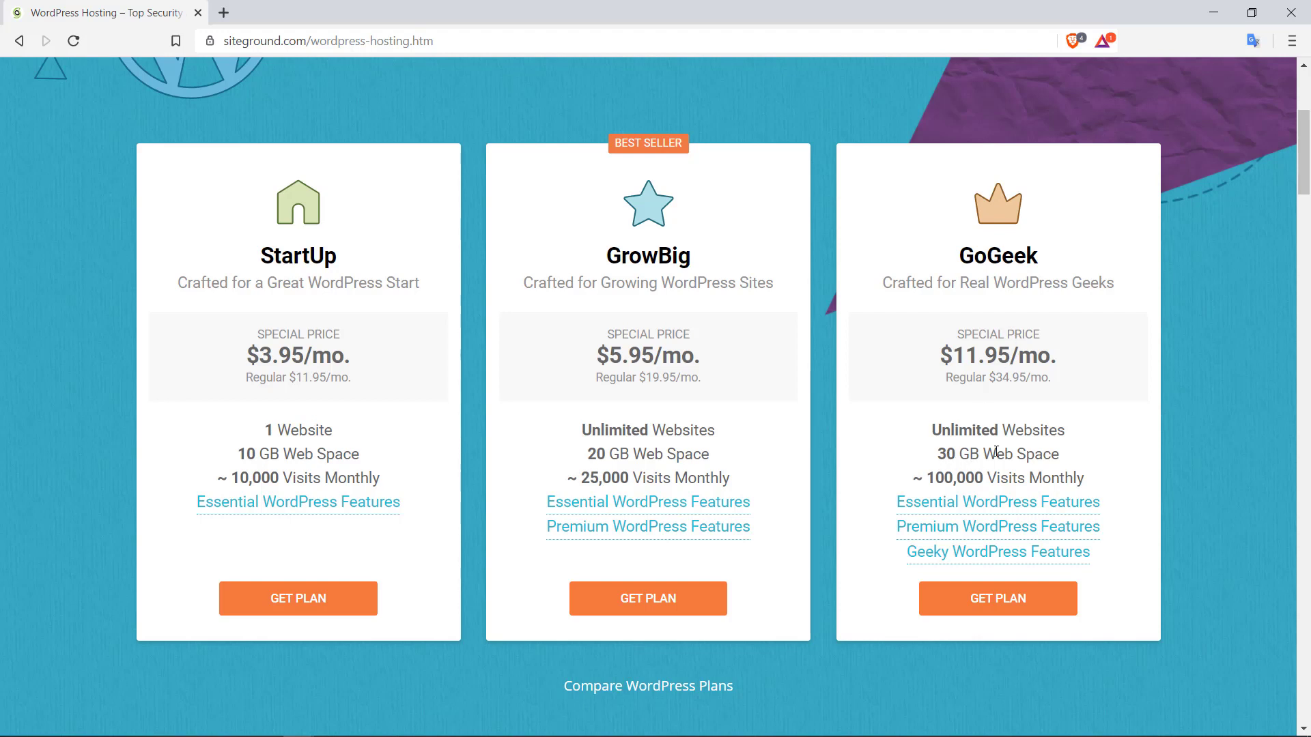
mouse_move(1038, 534)
left_click_drag(717, 437, 592, 435)
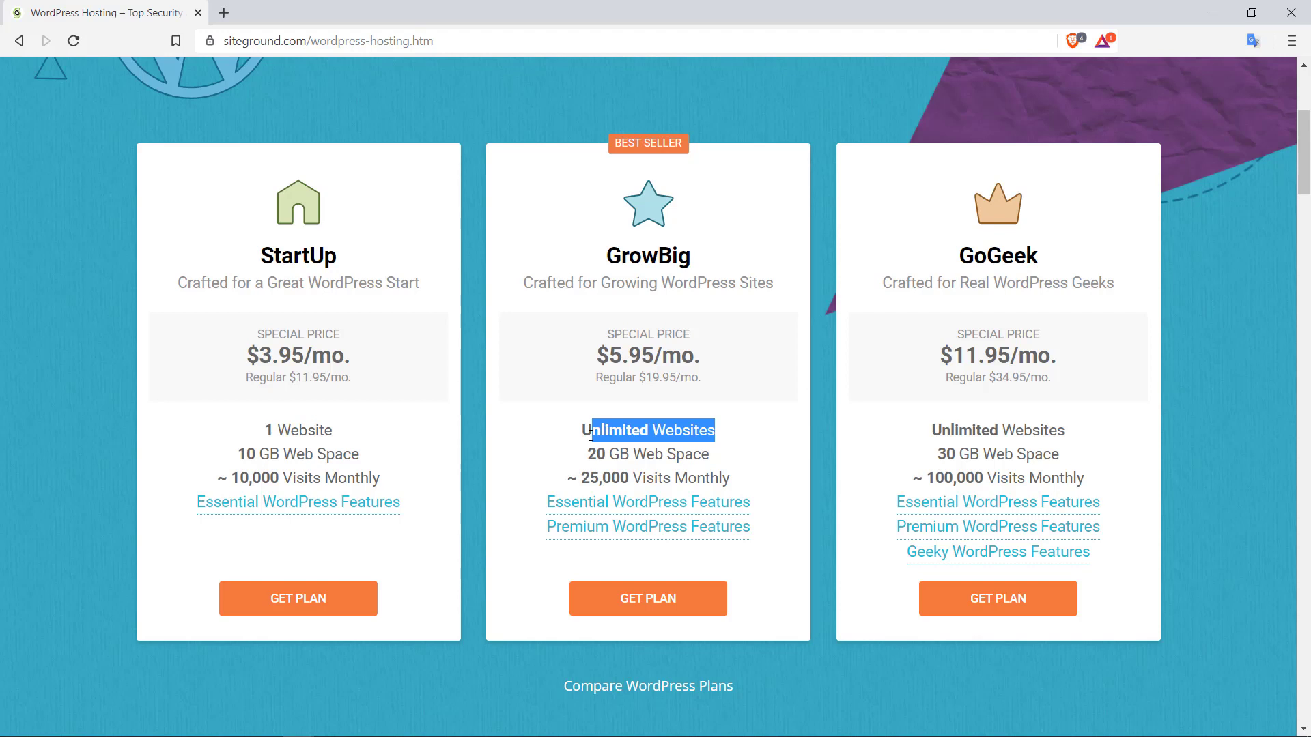
left_click(1104, 388)
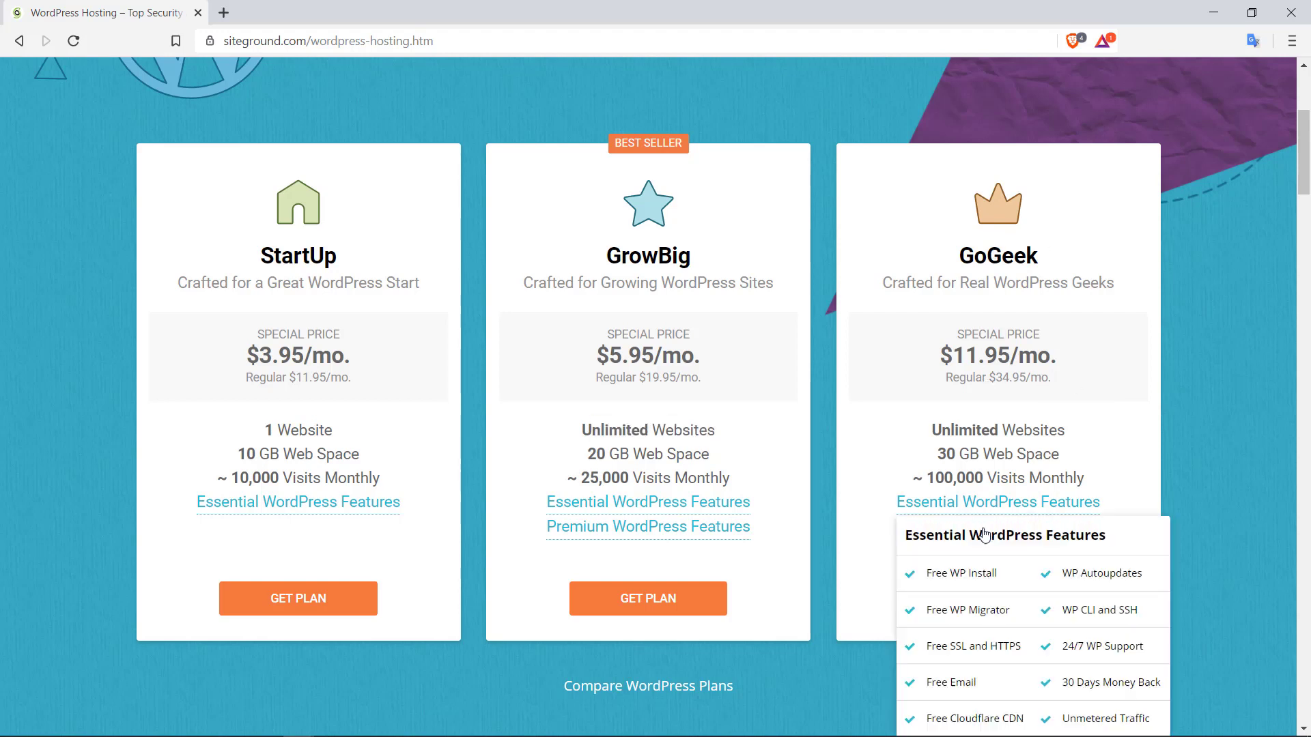
left_click(1032, 597)
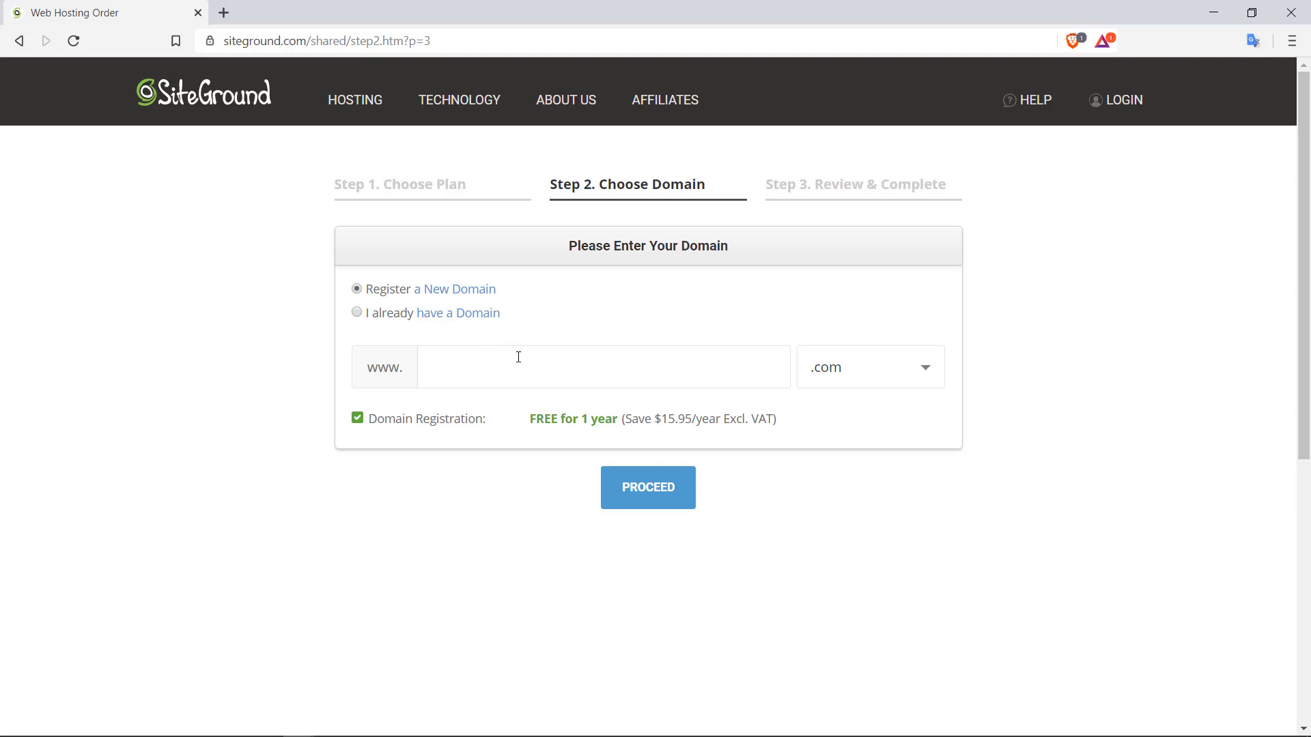
Check labcyber.com, find it taken, and submit hdsihdiofasidofasofasaereare.com instead
type("labcyber")
left_click(654, 490)
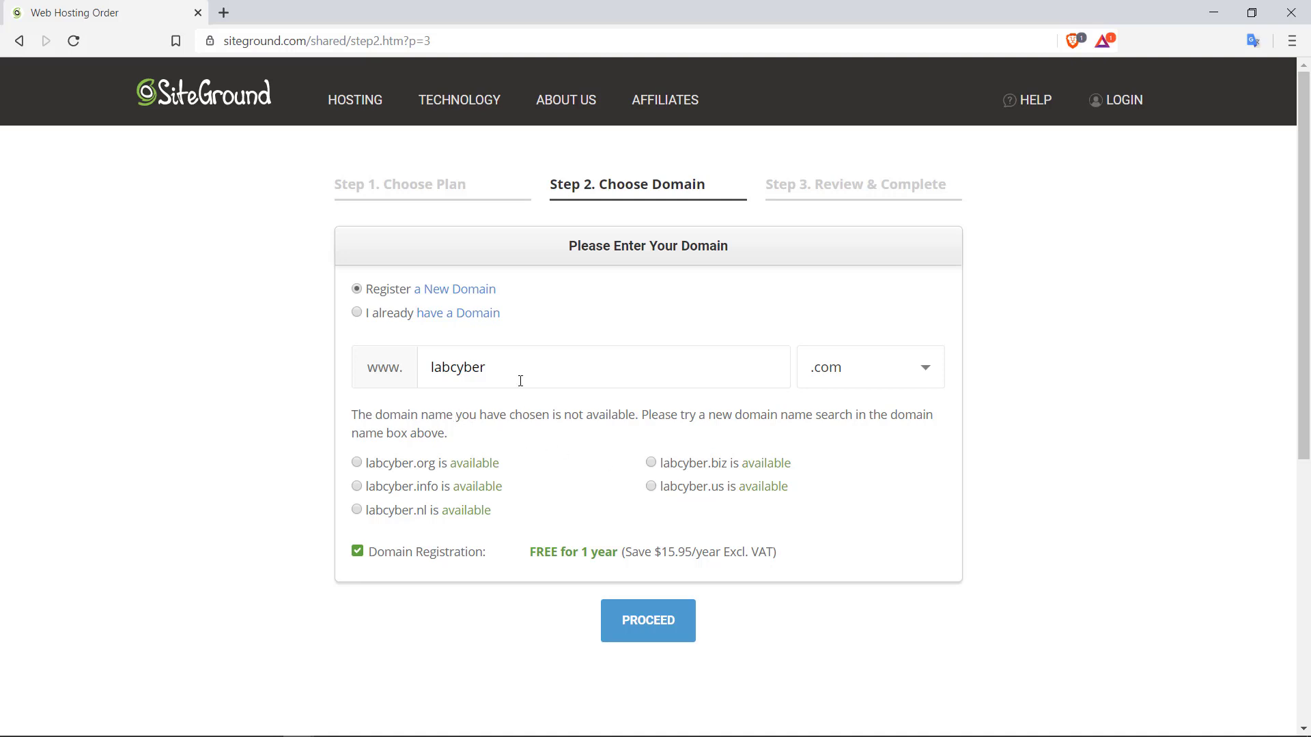
left_click_drag(518, 377, 400, 372)
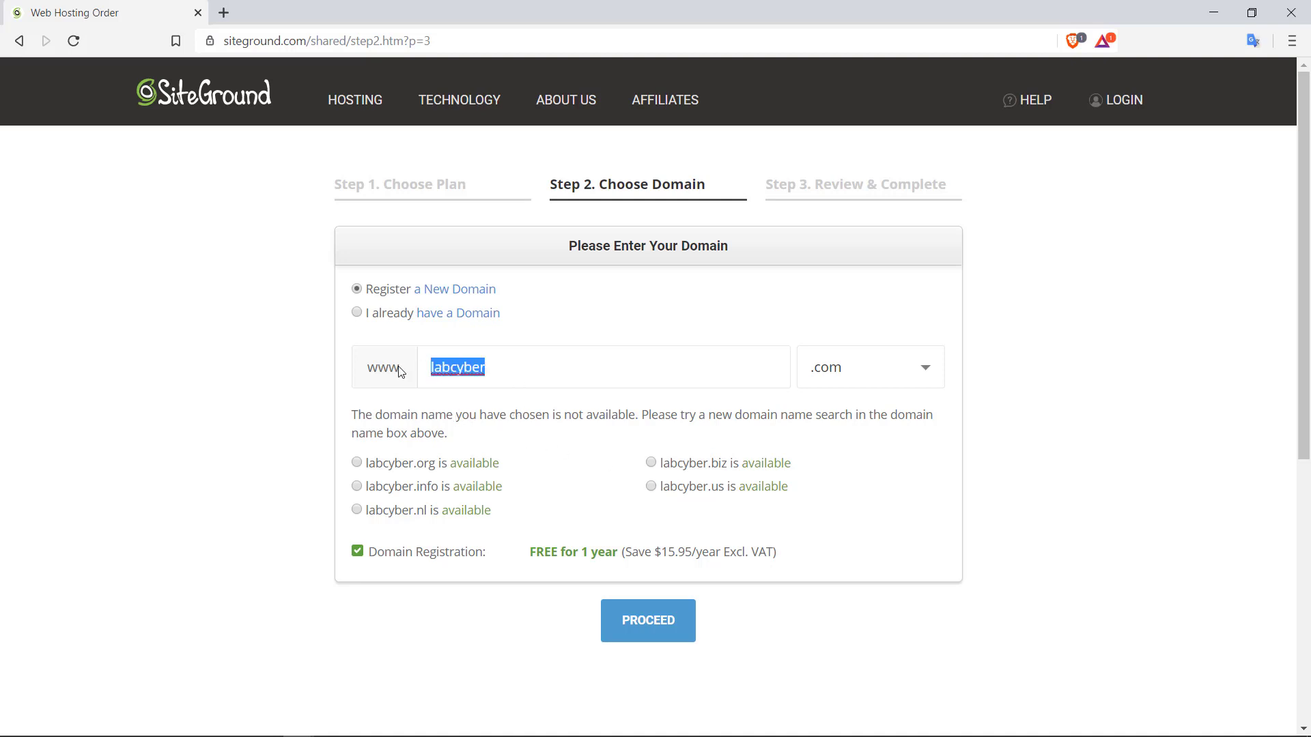
type("hdsihdiofasidofasofasaereare")
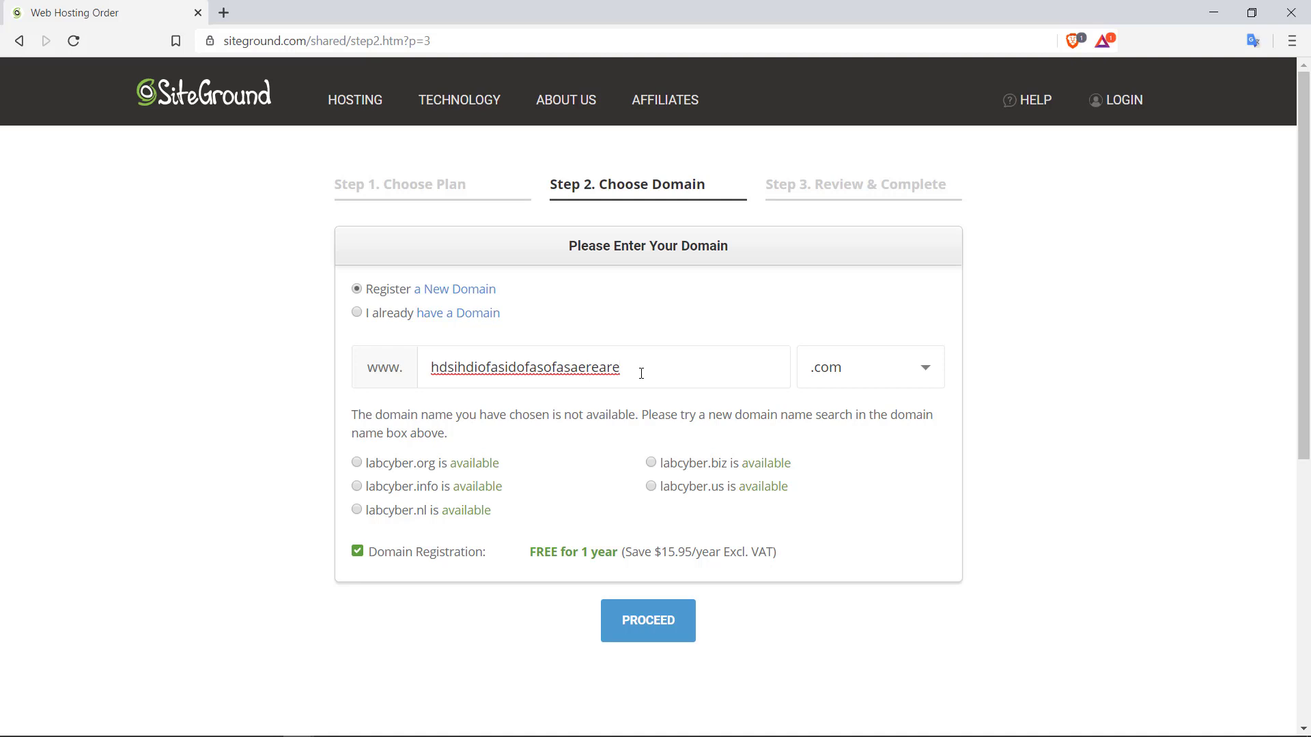
left_click_drag(630, 372, 433, 370)
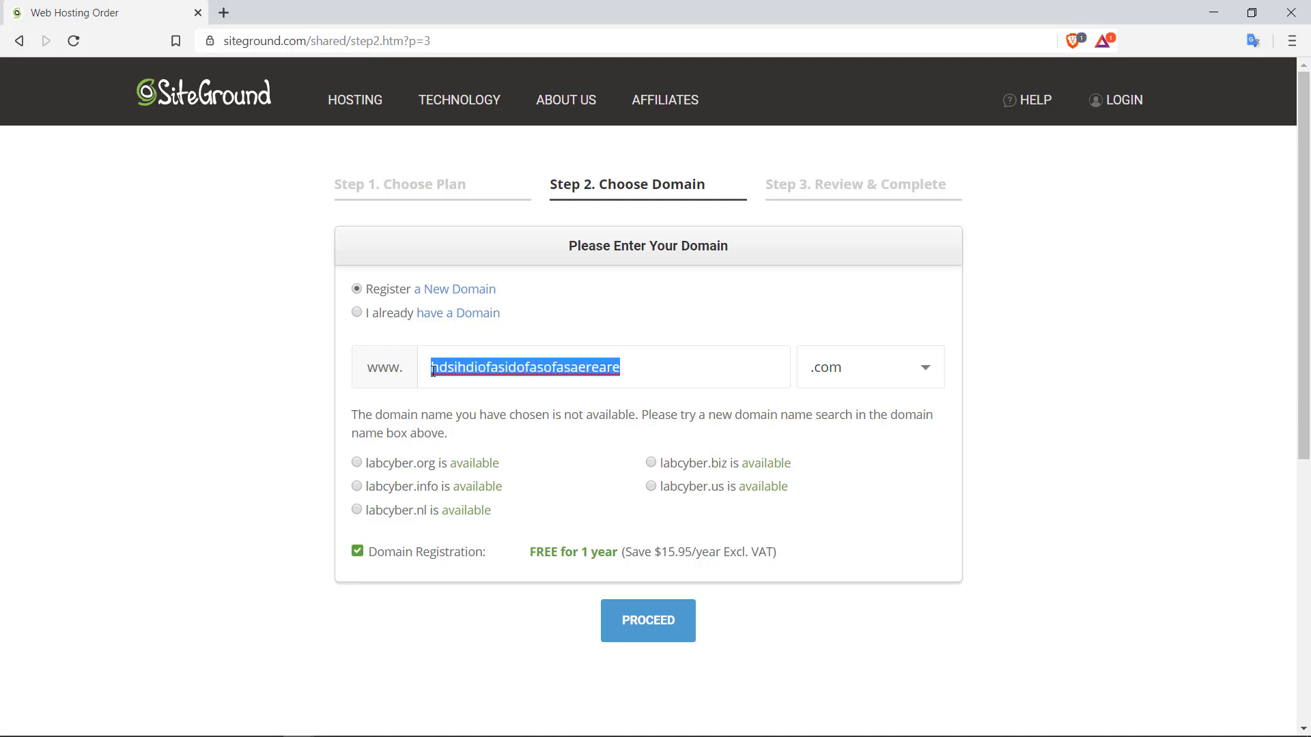
left_click(715, 613)
left_click(636, 634)
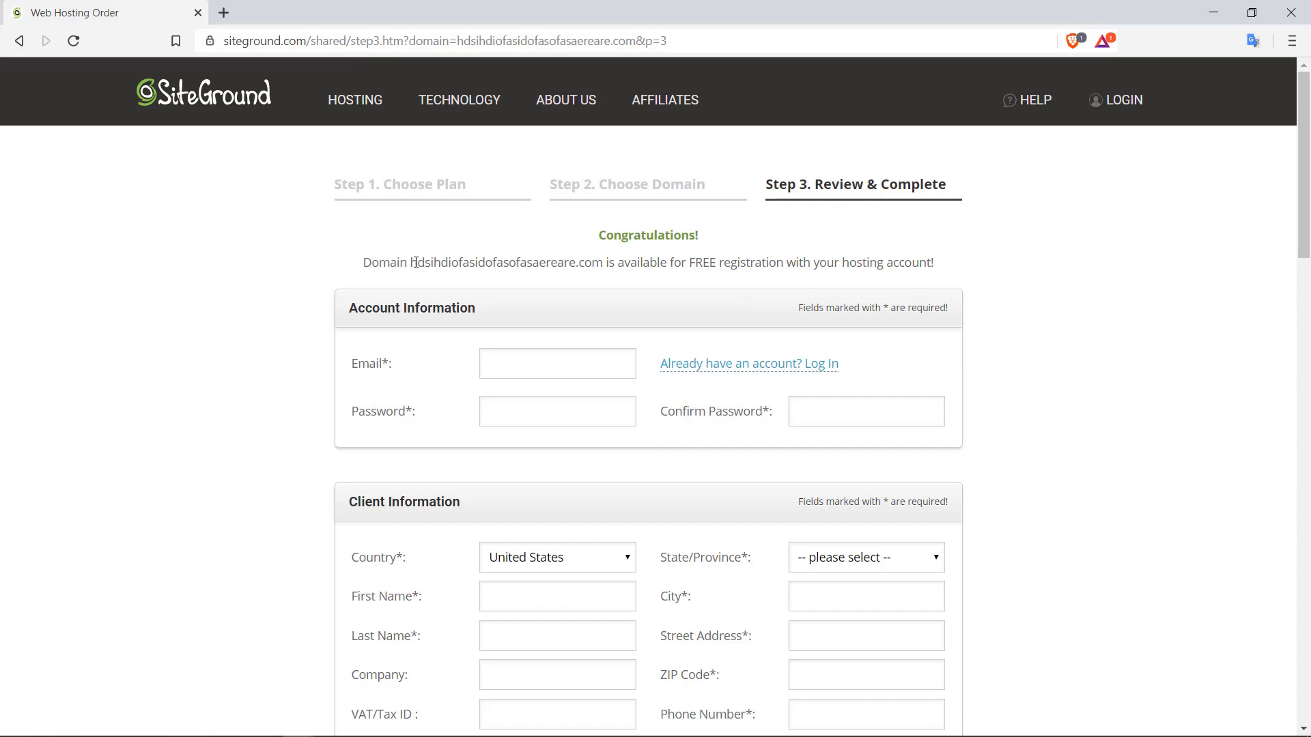
Scroll to Purchase Information and expand the Data Center location list
left_click_drag(414, 264, 587, 263)
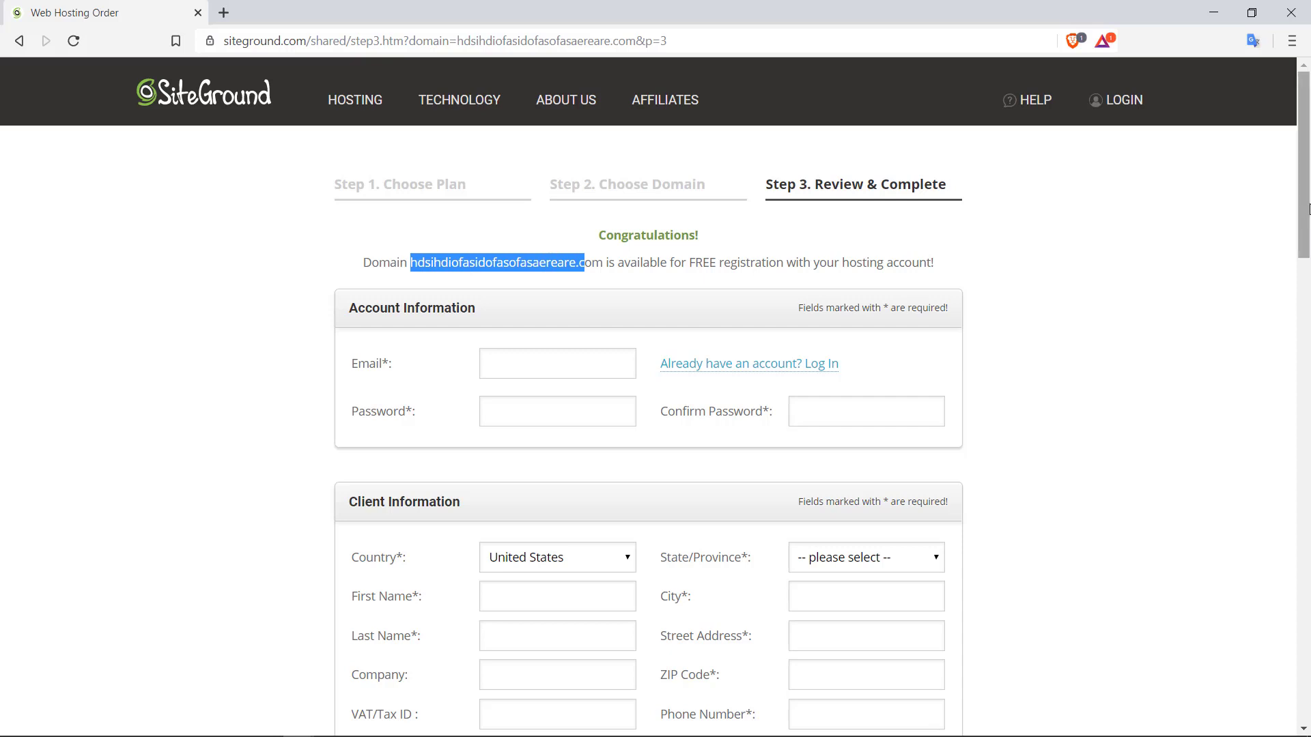
left_click_drag(1300, 213, 1281, 371)
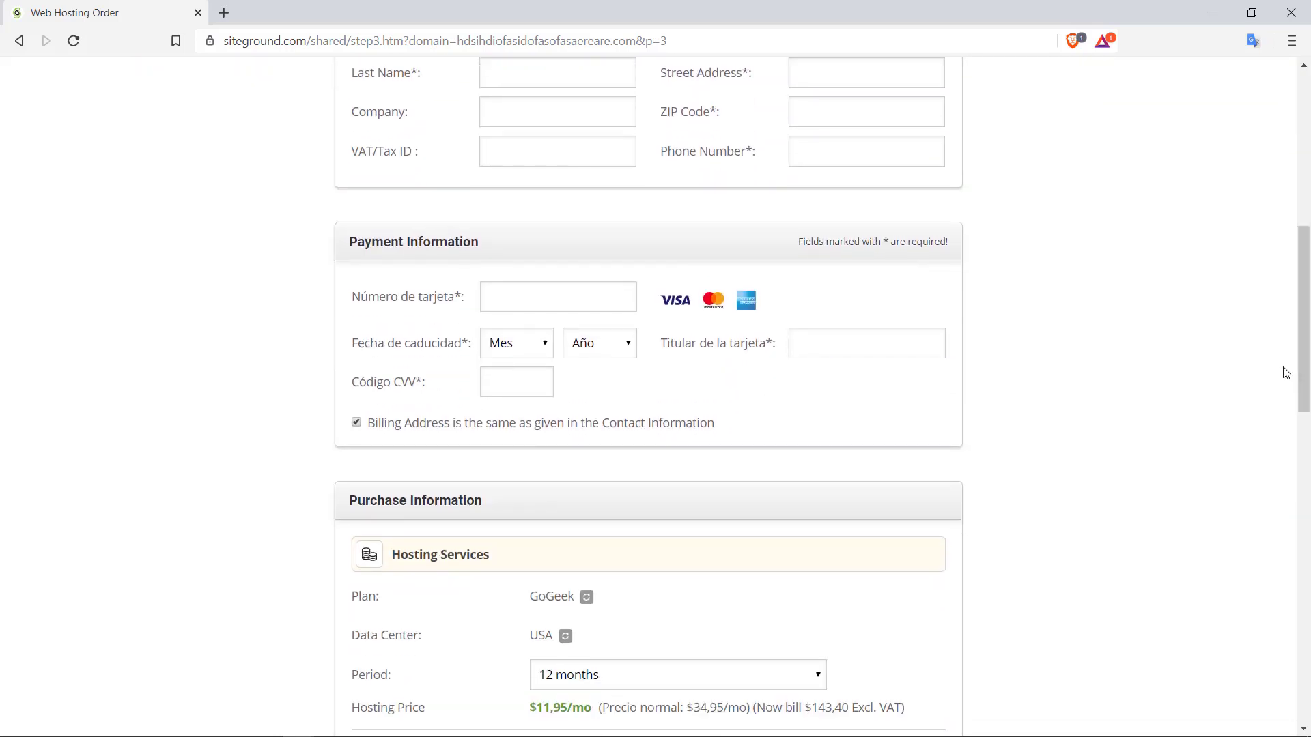
left_click_drag(1299, 307, 1297, 377)
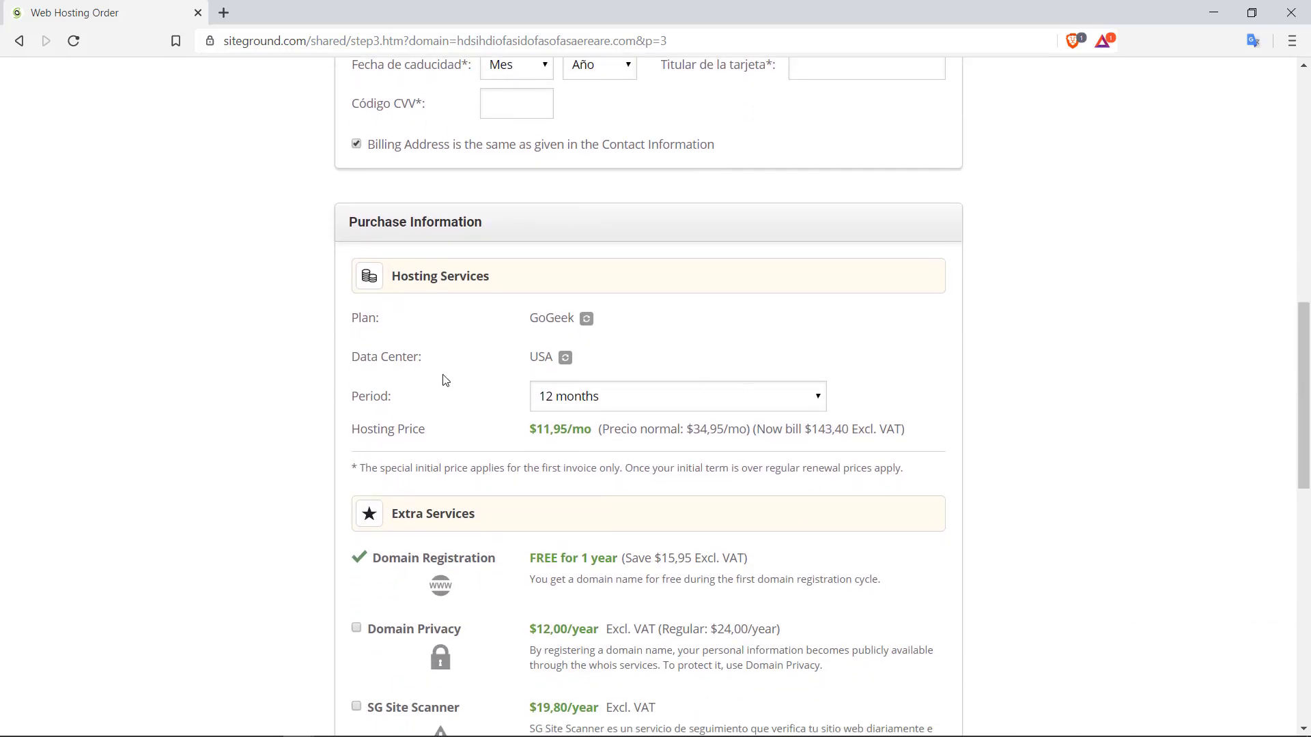
left_click(564, 358)
left_click(611, 357)
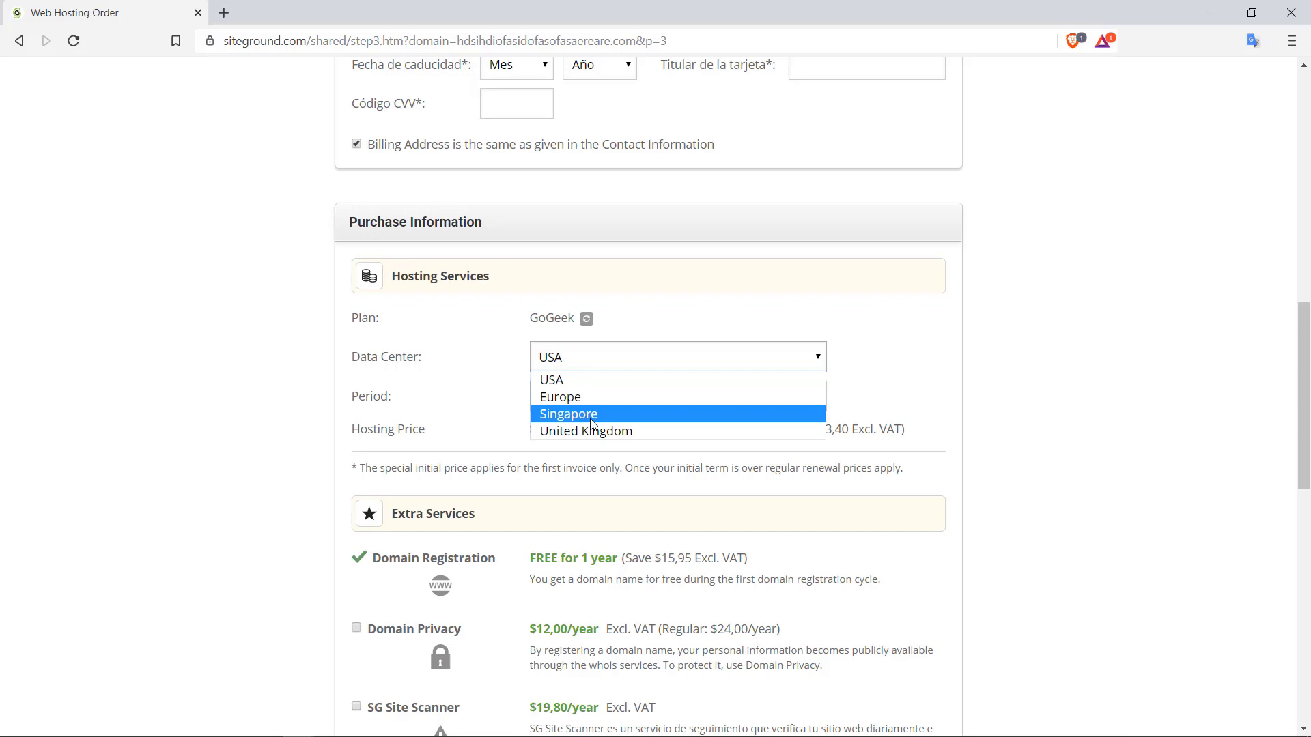
Try United Kingdom, return the data center to USA, and keep the 12-month period
left_click(591, 430)
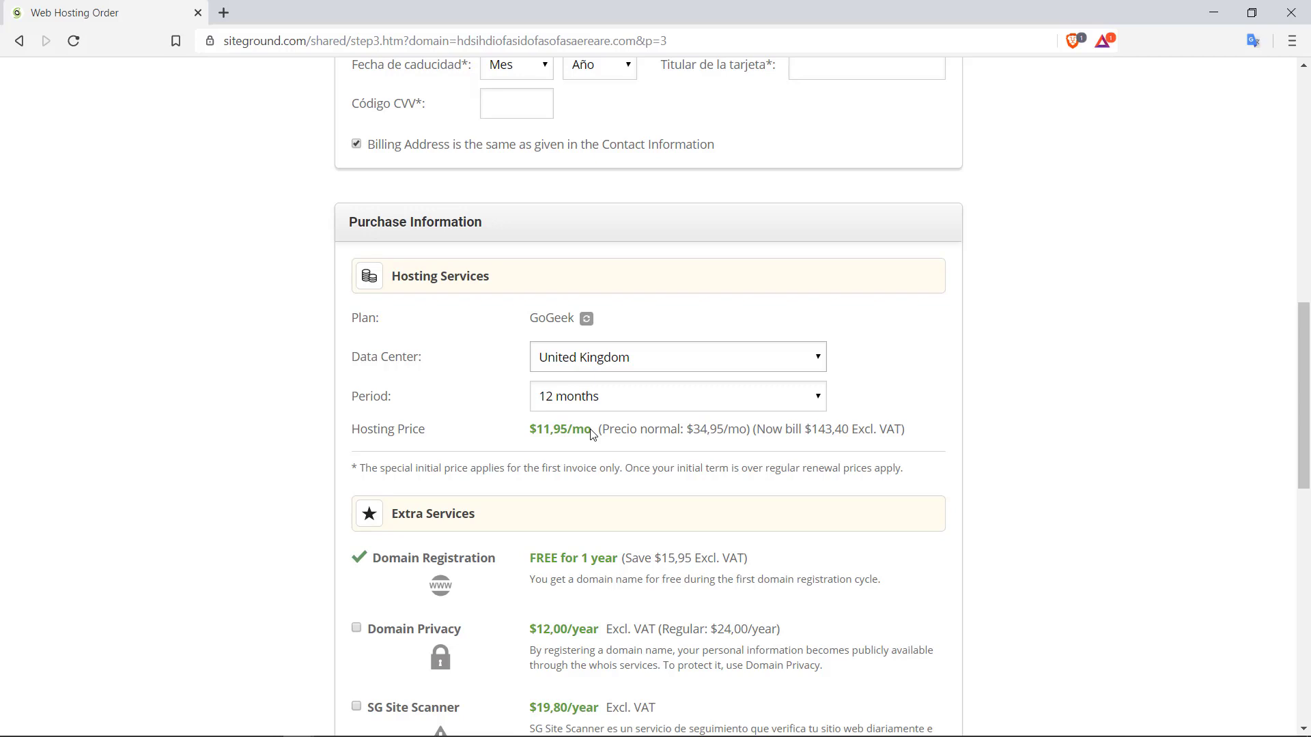
left_click(720, 363)
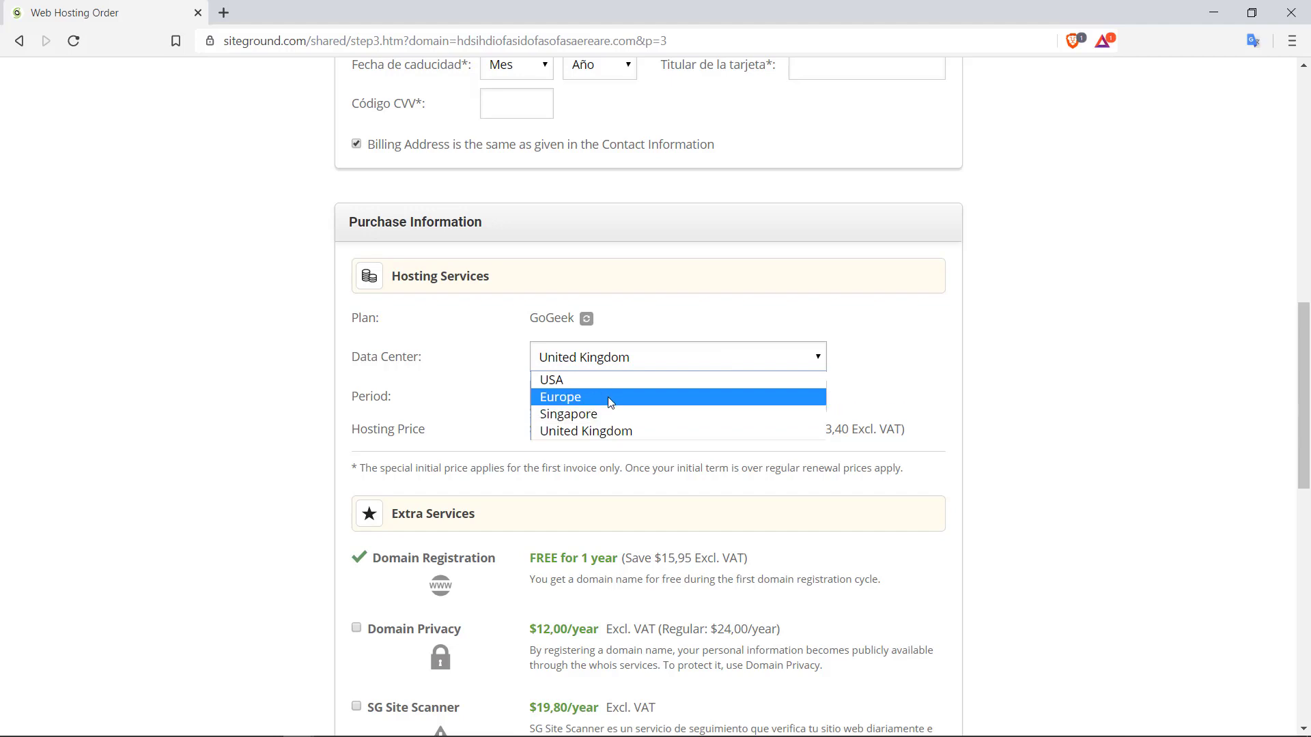
left_click(562, 379)
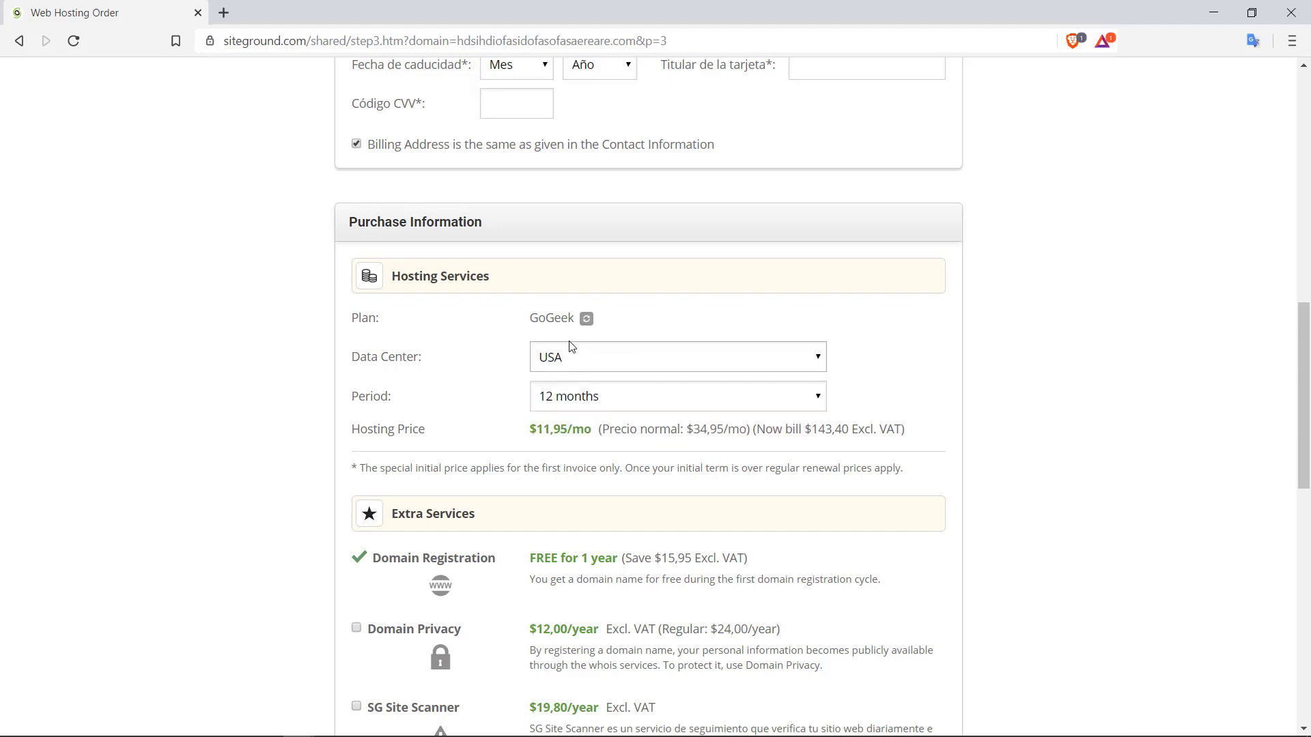
left_click(621, 408)
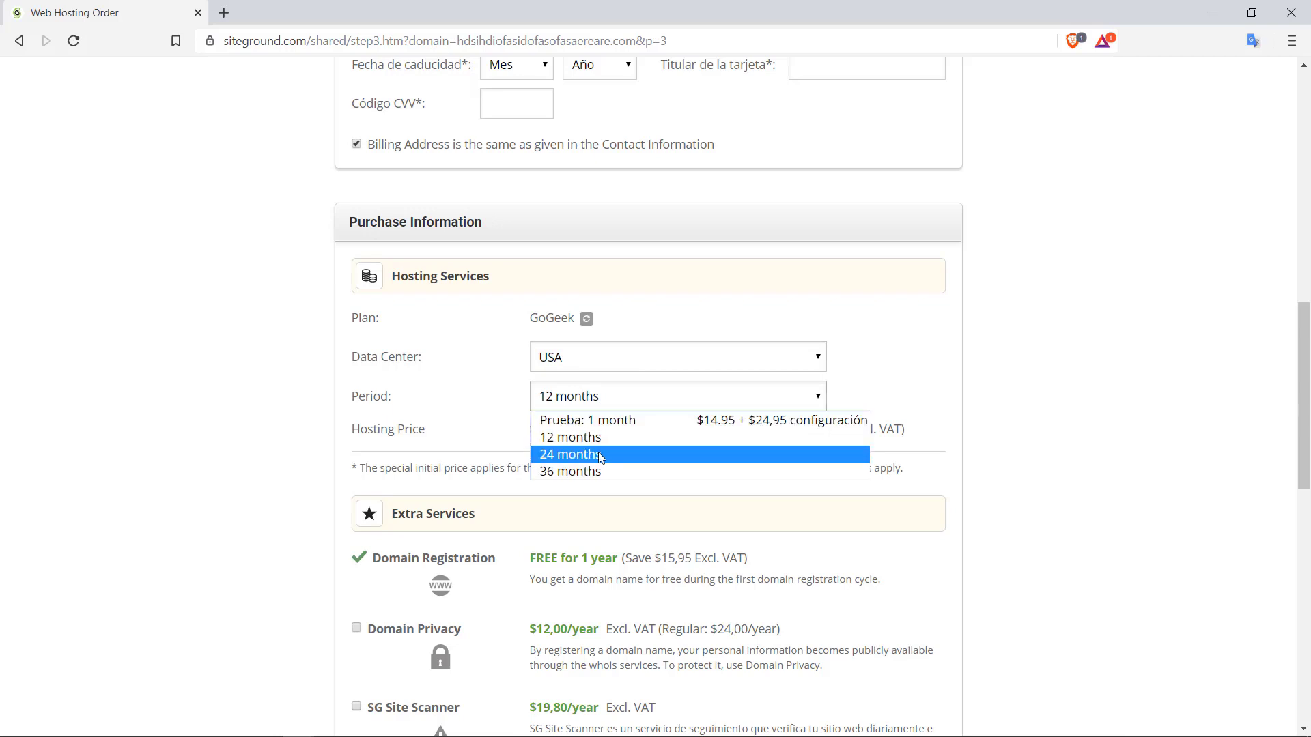
left_click(608, 437)
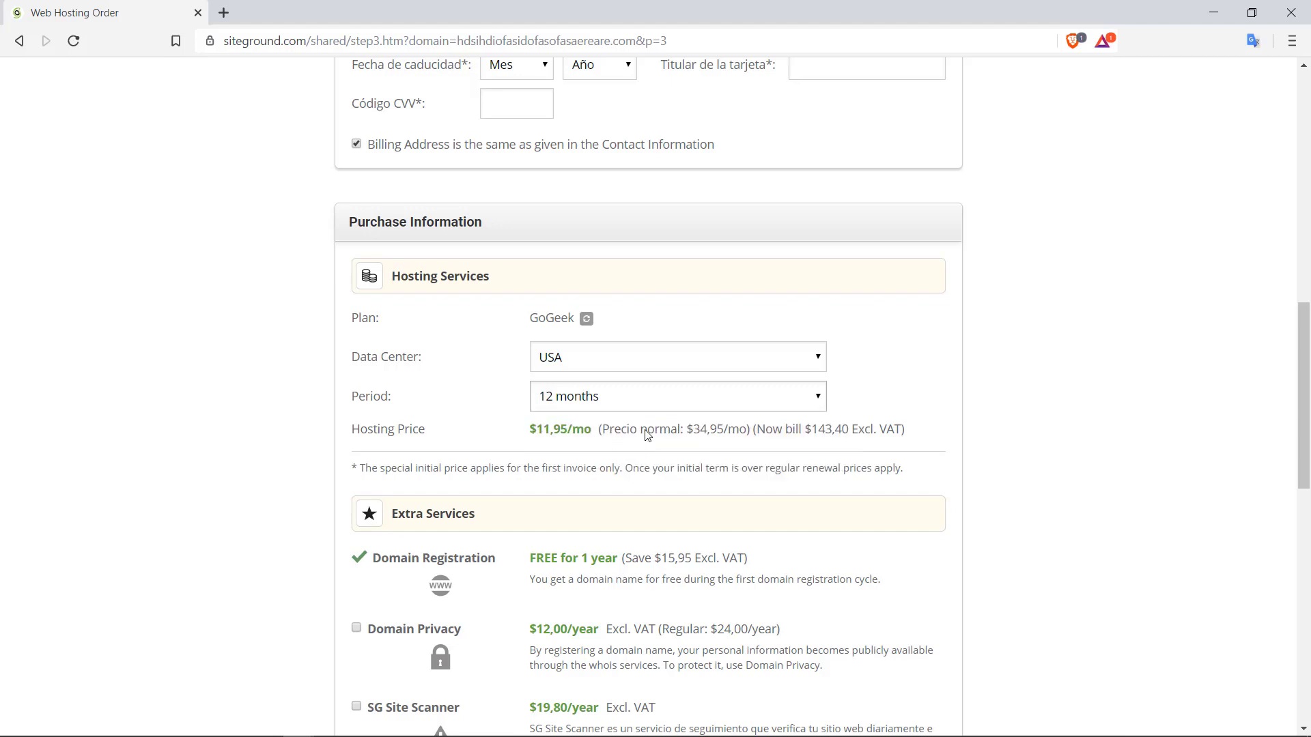
left_click_drag(1300, 341, 1299, 424)
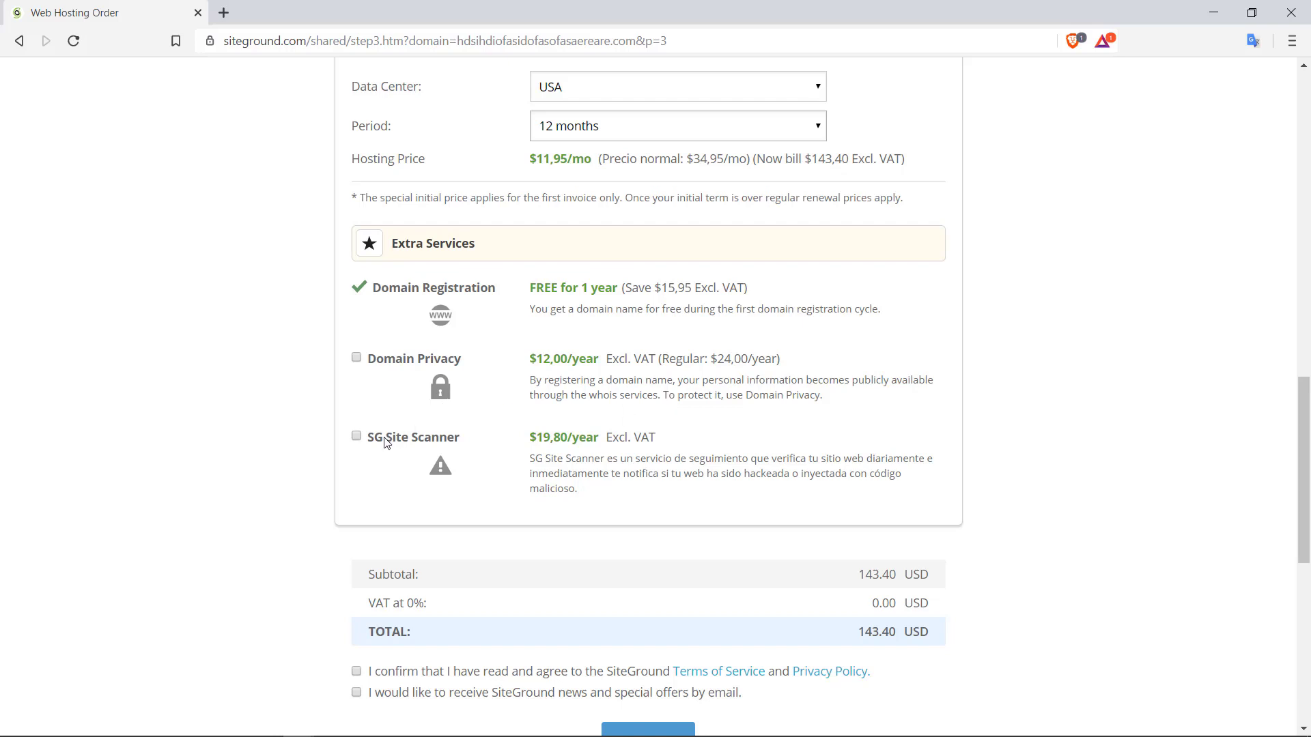
Add SG Site Scanner at $19.80/year, bringing the total to 163.20 USD
left_click(357, 438)
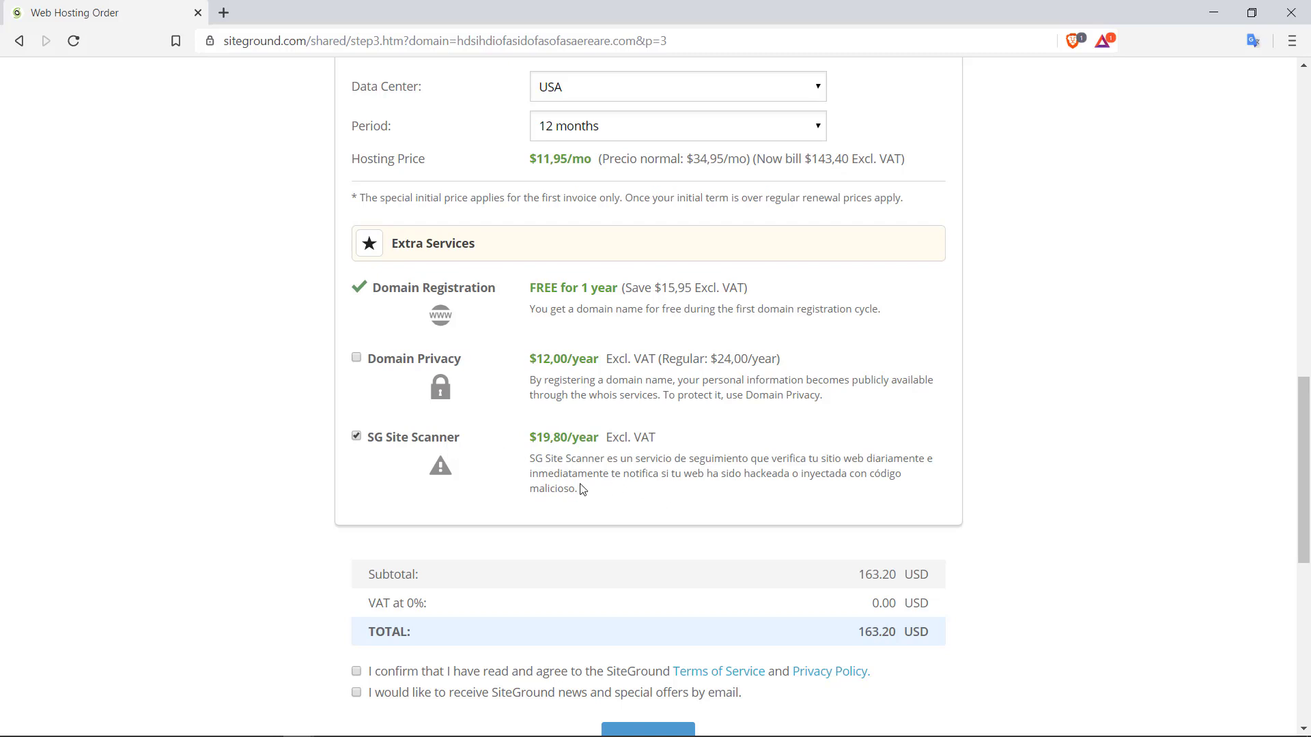
mouse_move(580, 489)
left_mouse_down()
mouse_move(533, 461)
mouse_move(575, 471)
left_mouse_up()
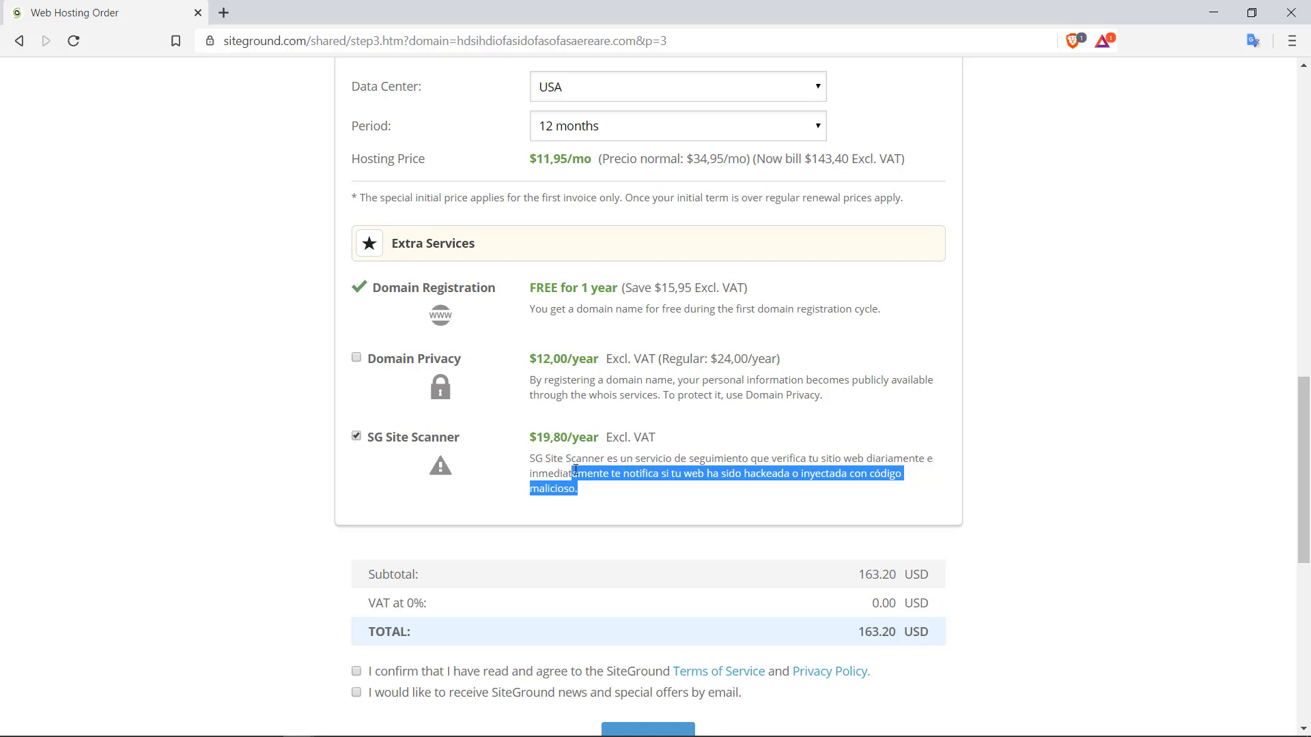
left_click(604, 489)
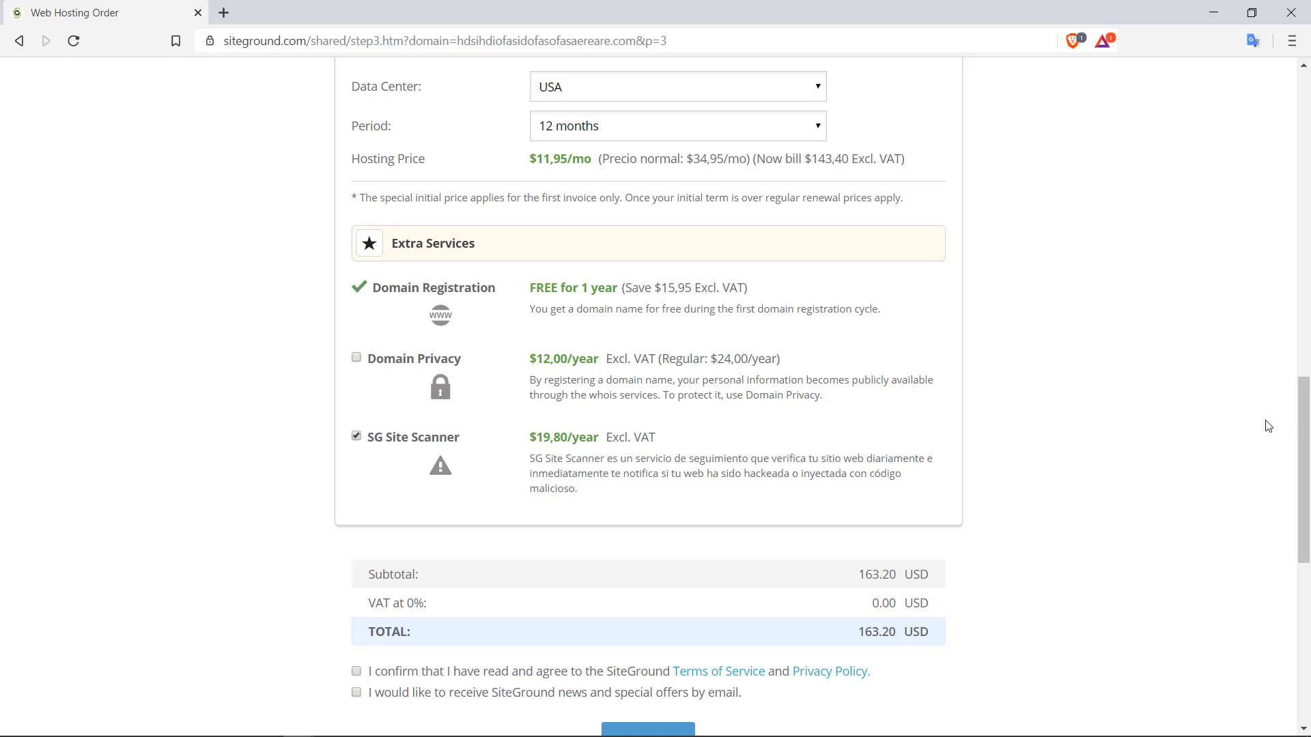
left_click_drag(1302, 434, 1300, 493)
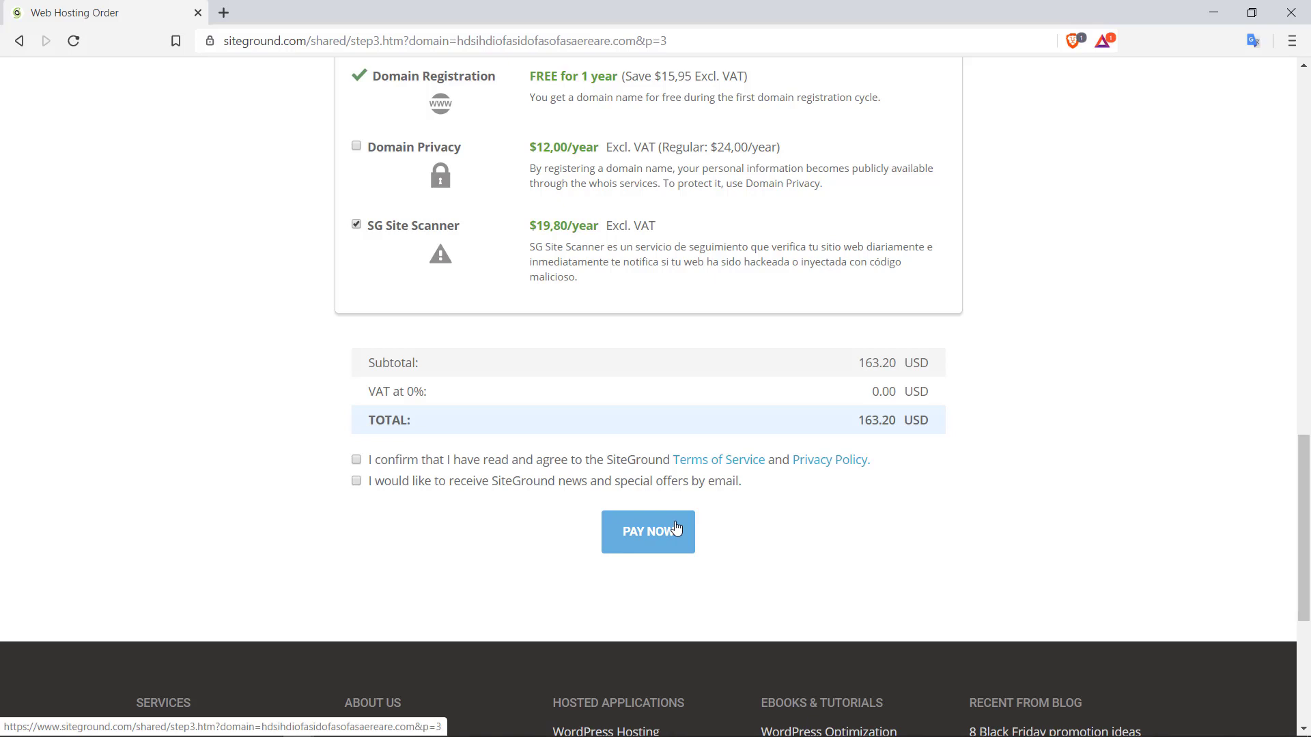
left_click_drag(1300, 509, 1292, 136)
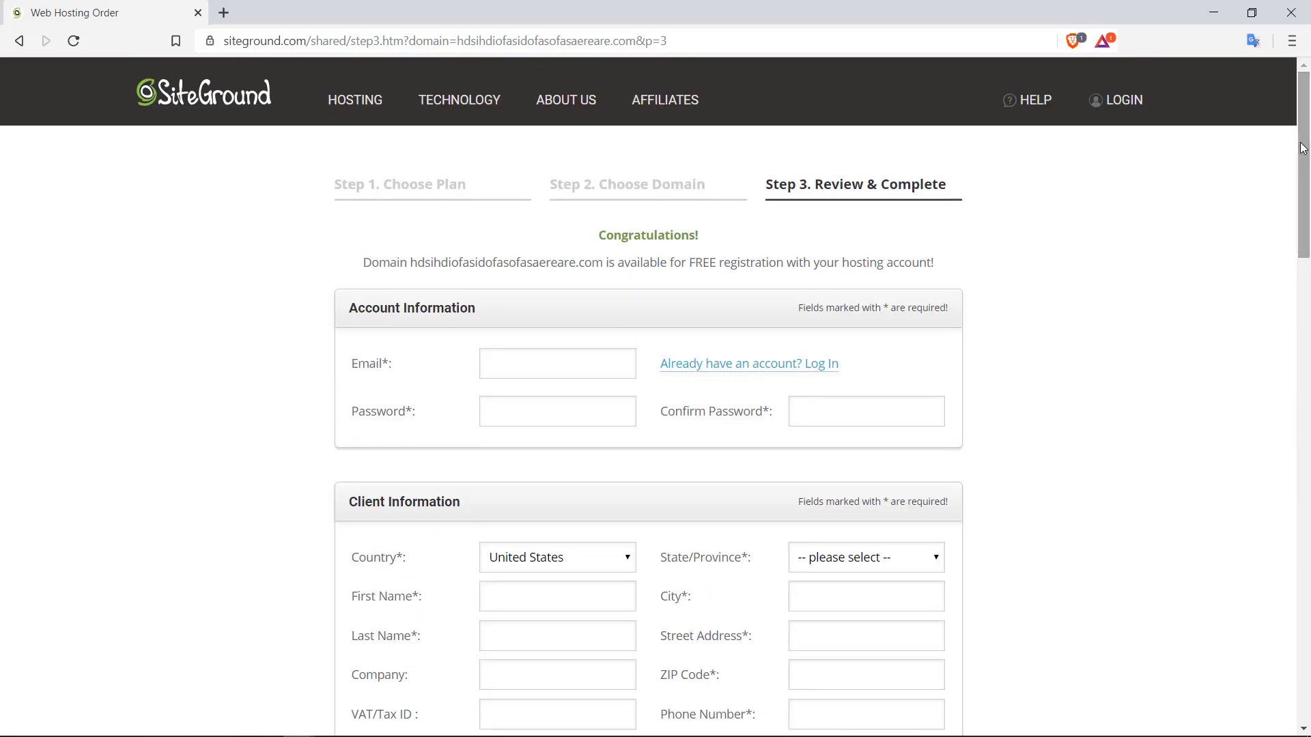
Go back and submit labcyber.com as an already-owned domain
left_click(21, 45)
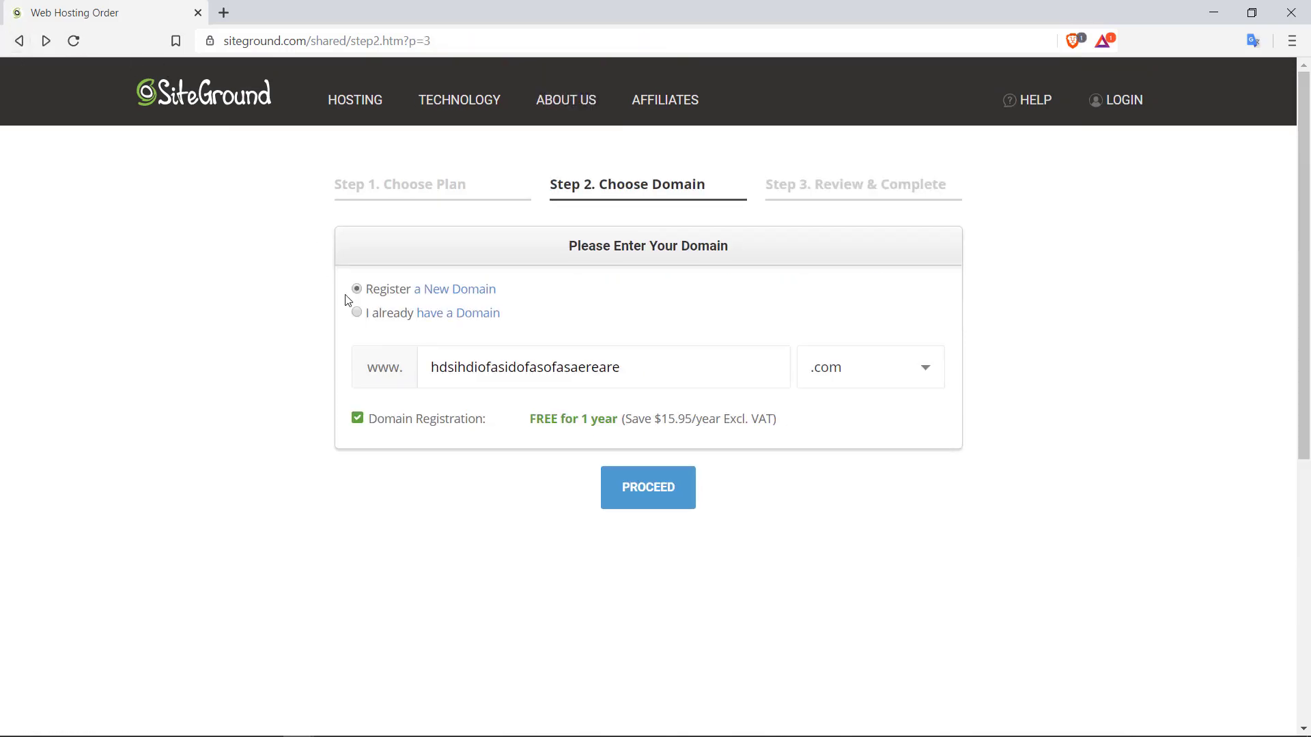
left_click(357, 314)
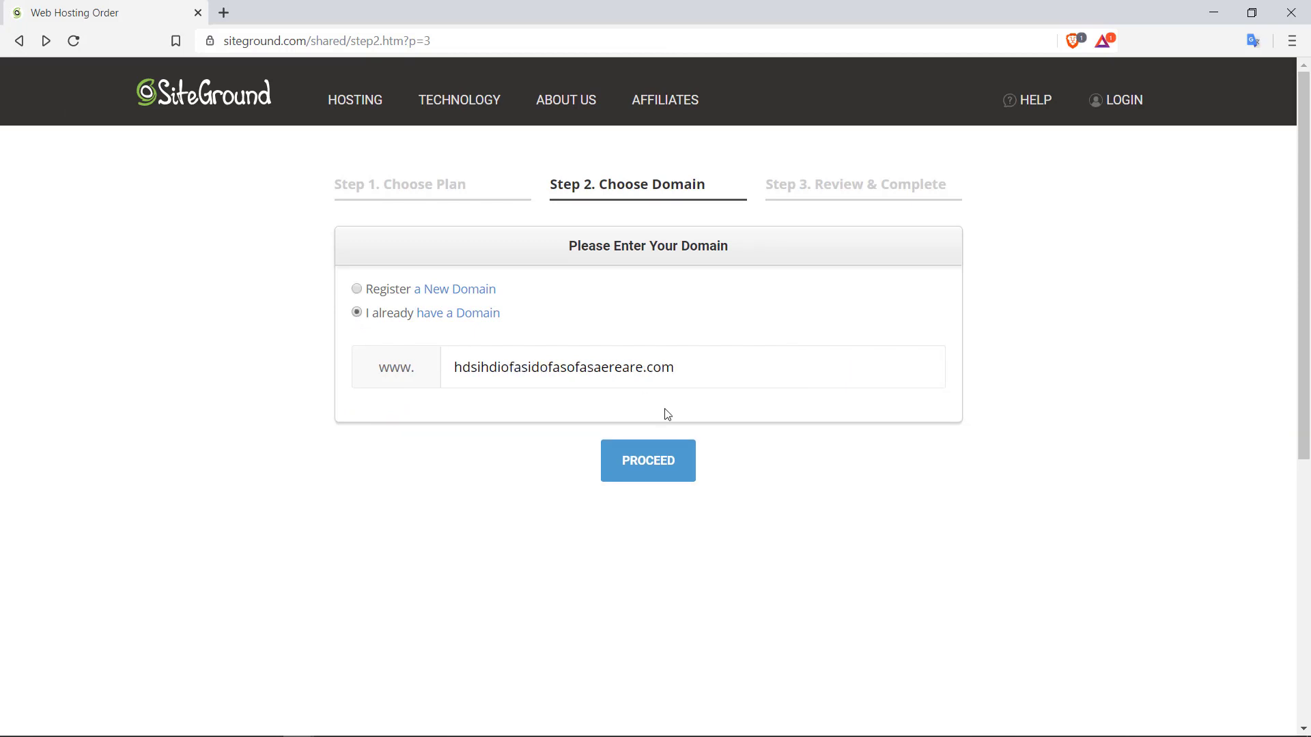
left_click(670, 472)
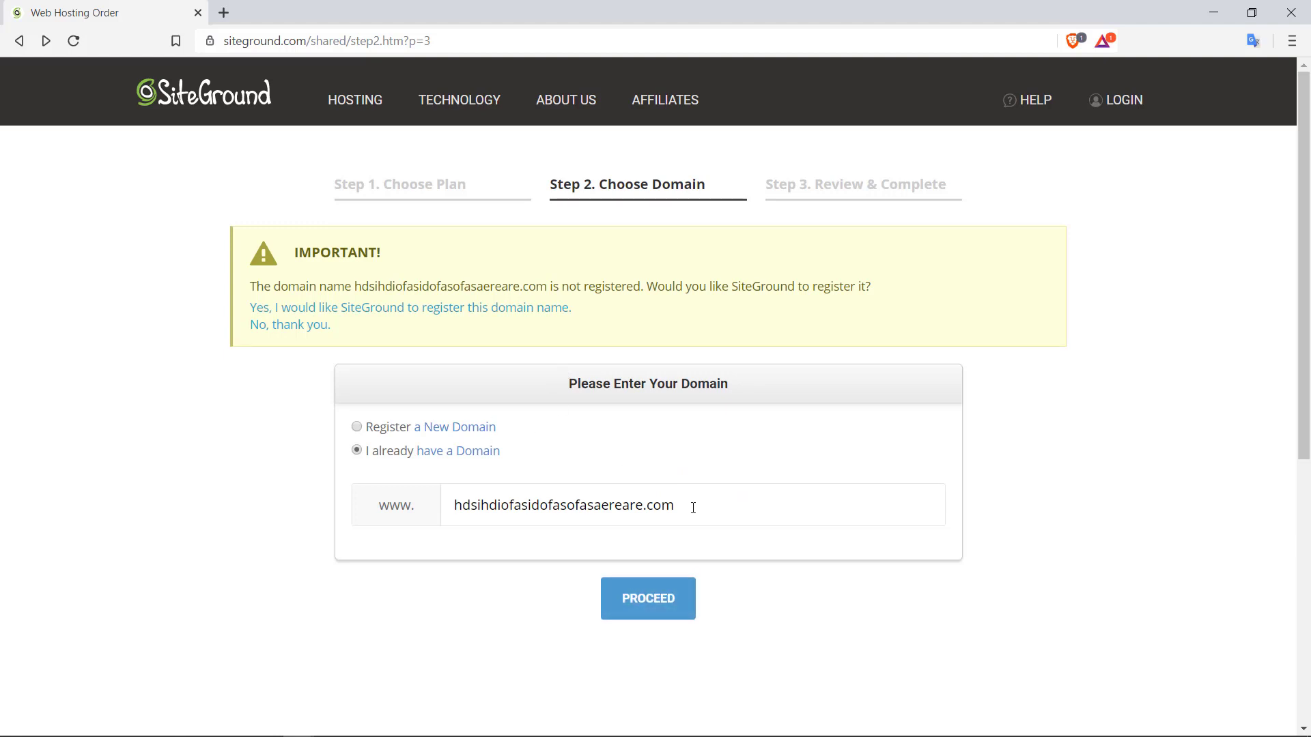
left_click_drag(692, 508, 412, 529)
type("la")
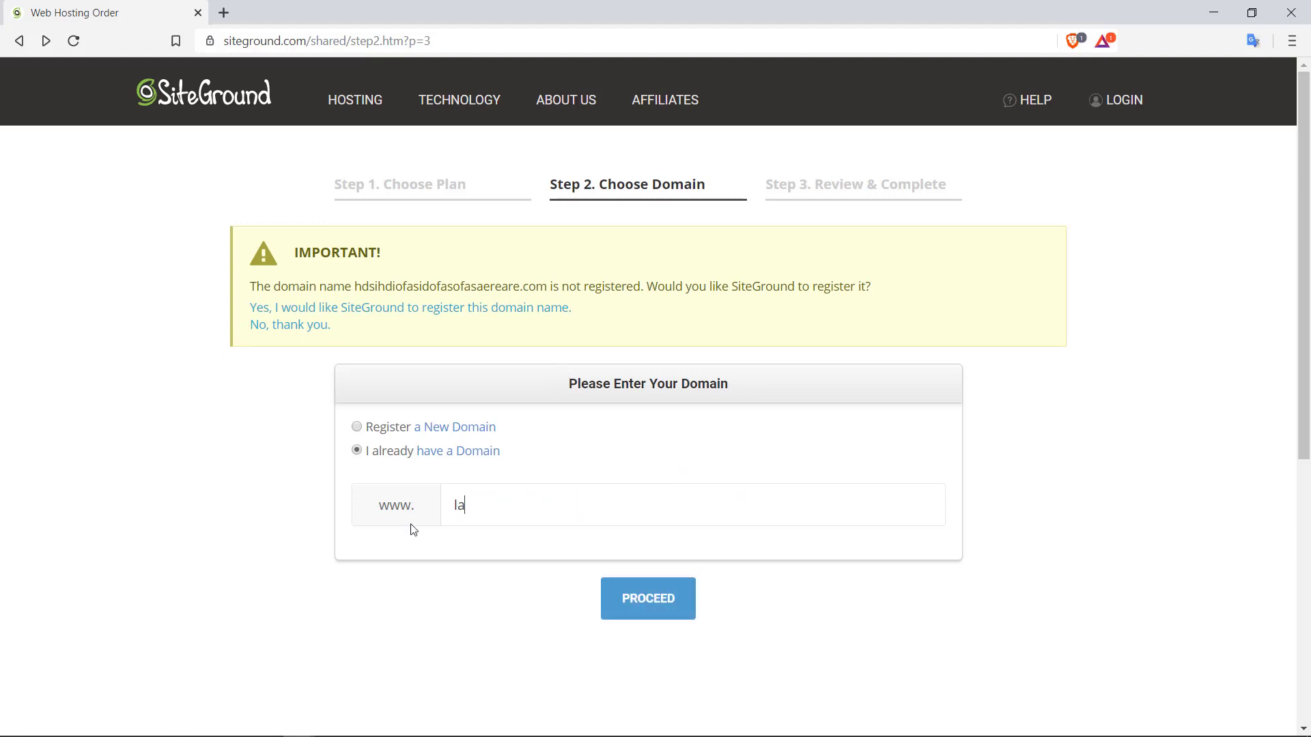
type("bcyber.com")
left_click(651, 606)
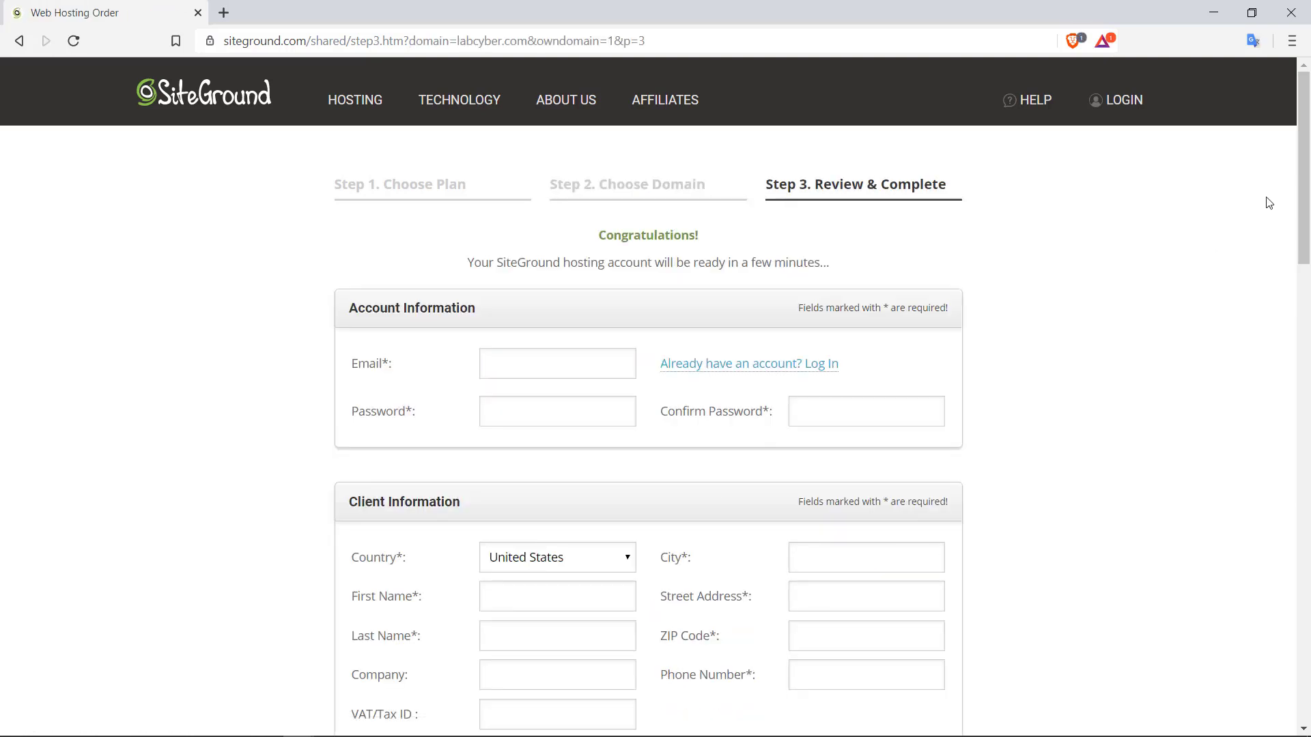
Review the labcyber.com order, noting free Website File Transfer and the 143.40 USD total
left_click_drag(1300, 178, 1259, 471)
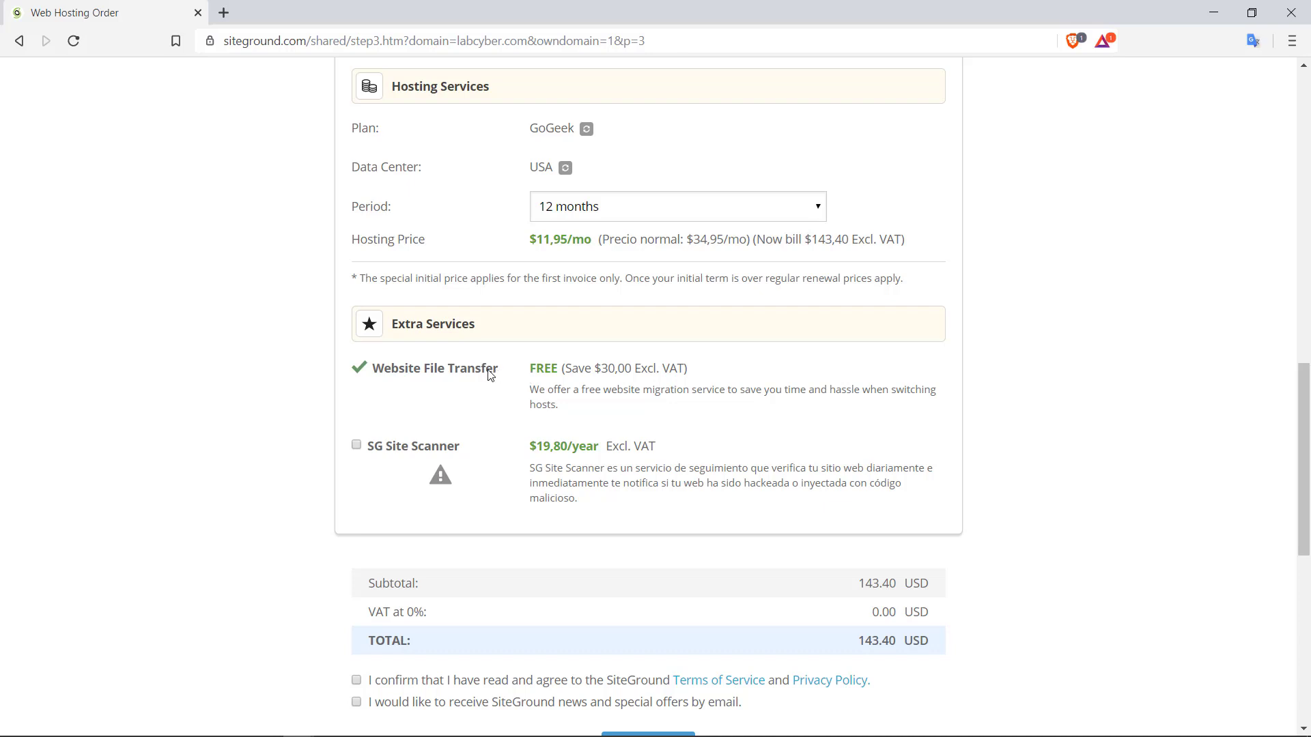
left_click_drag(499, 372, 391, 377)
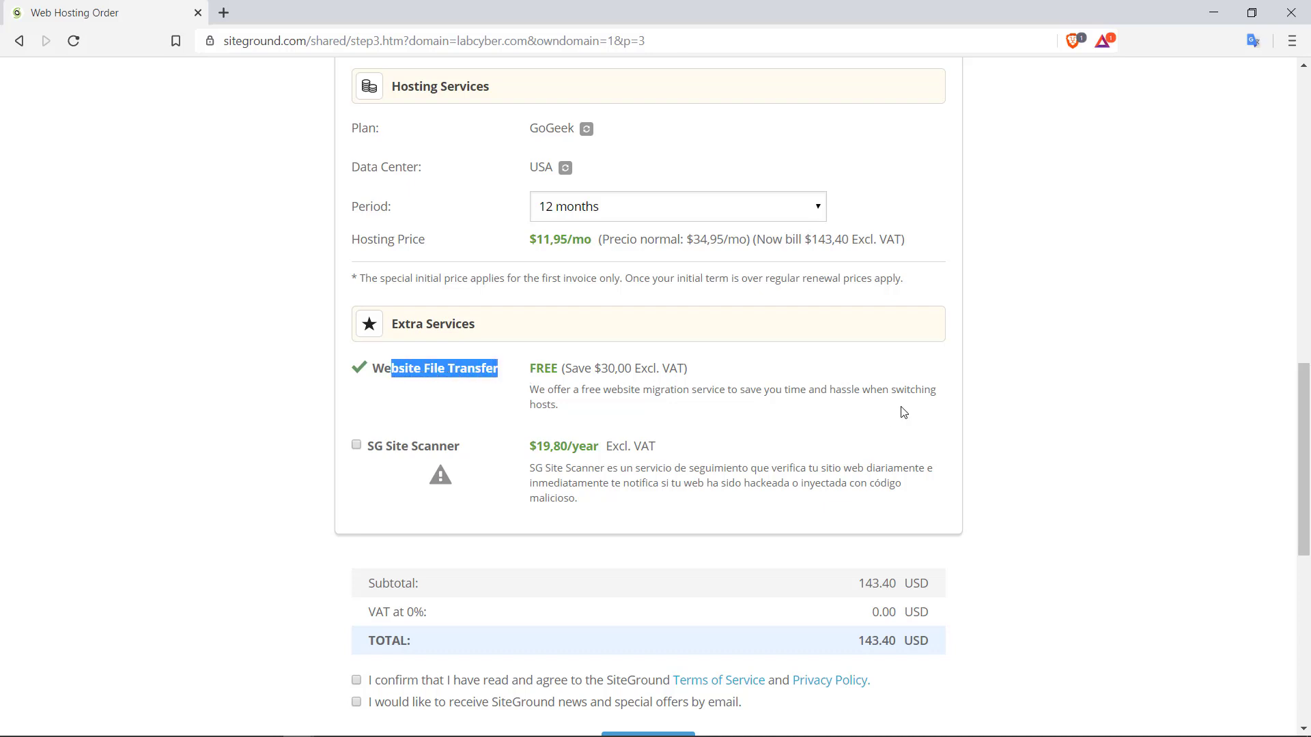
left_click_drag(1301, 409, 1286, 462)
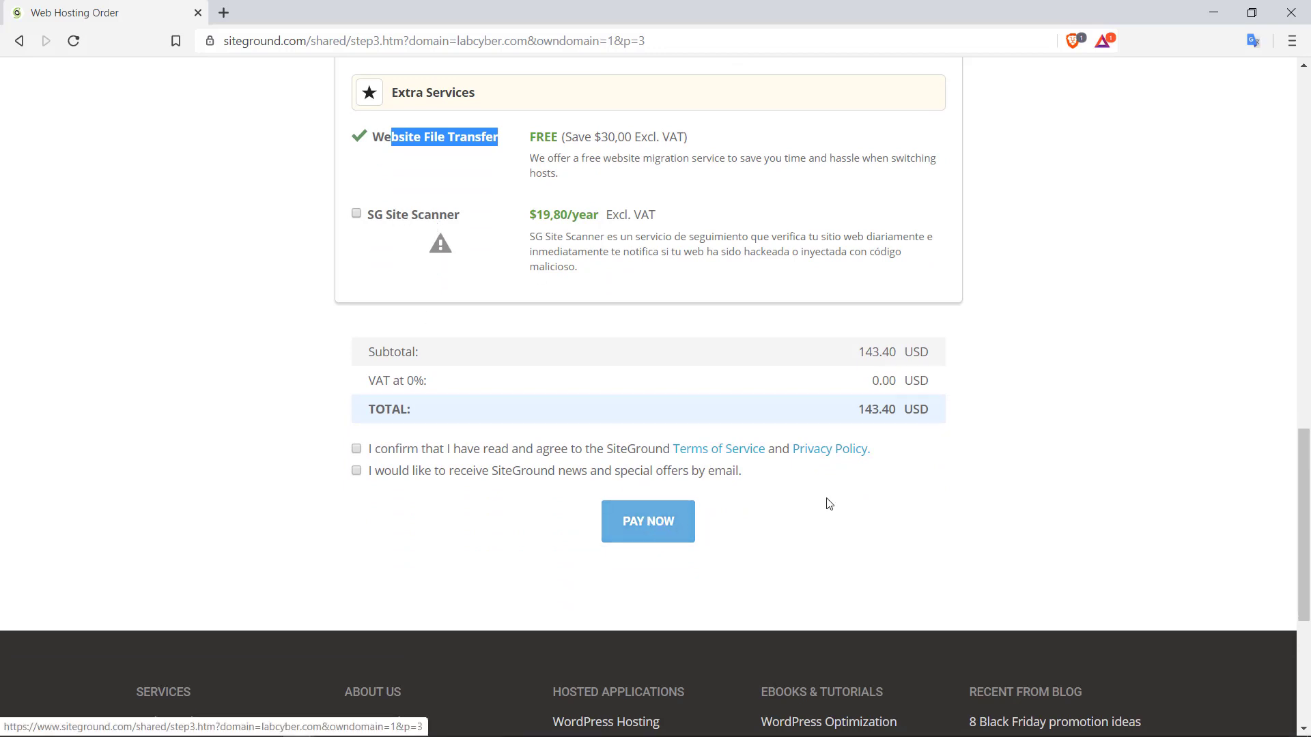
left_click_drag(1301, 478, 1308, 141)
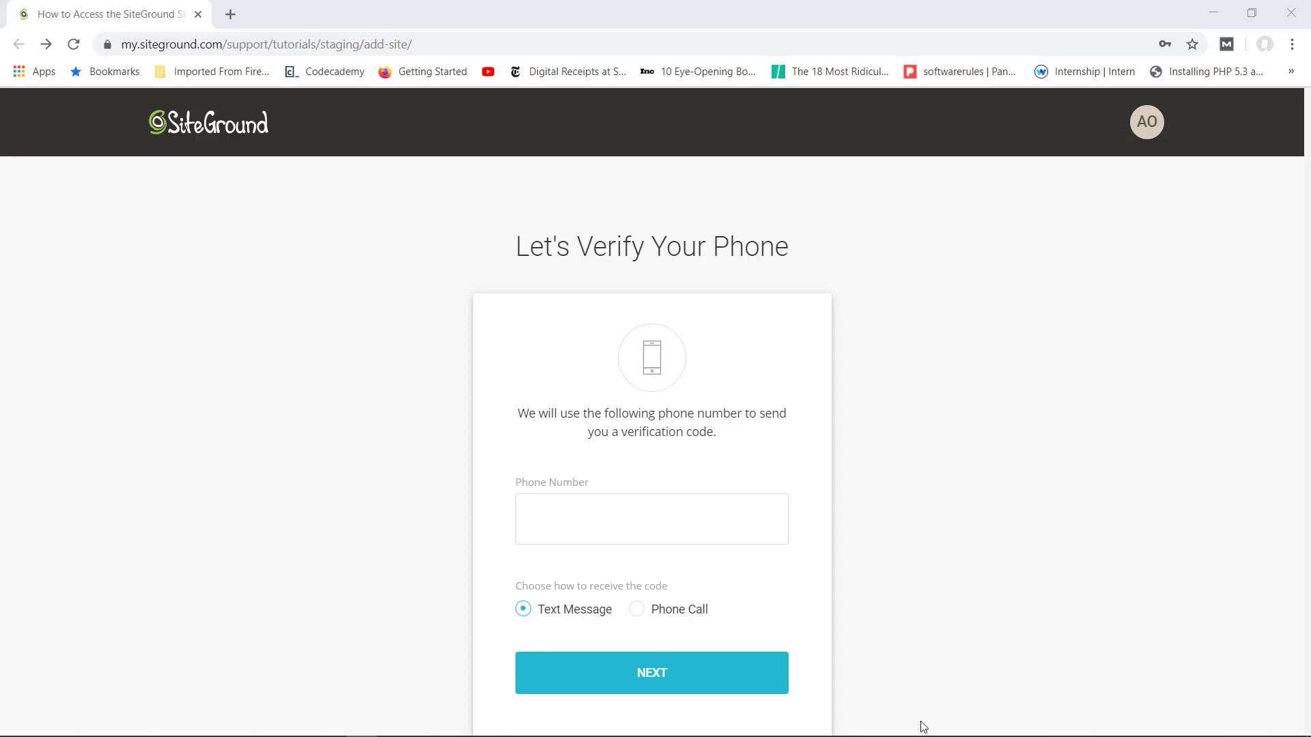
Enter the phone number with country code, request a text code, and type the received code
left_click(607, 507)
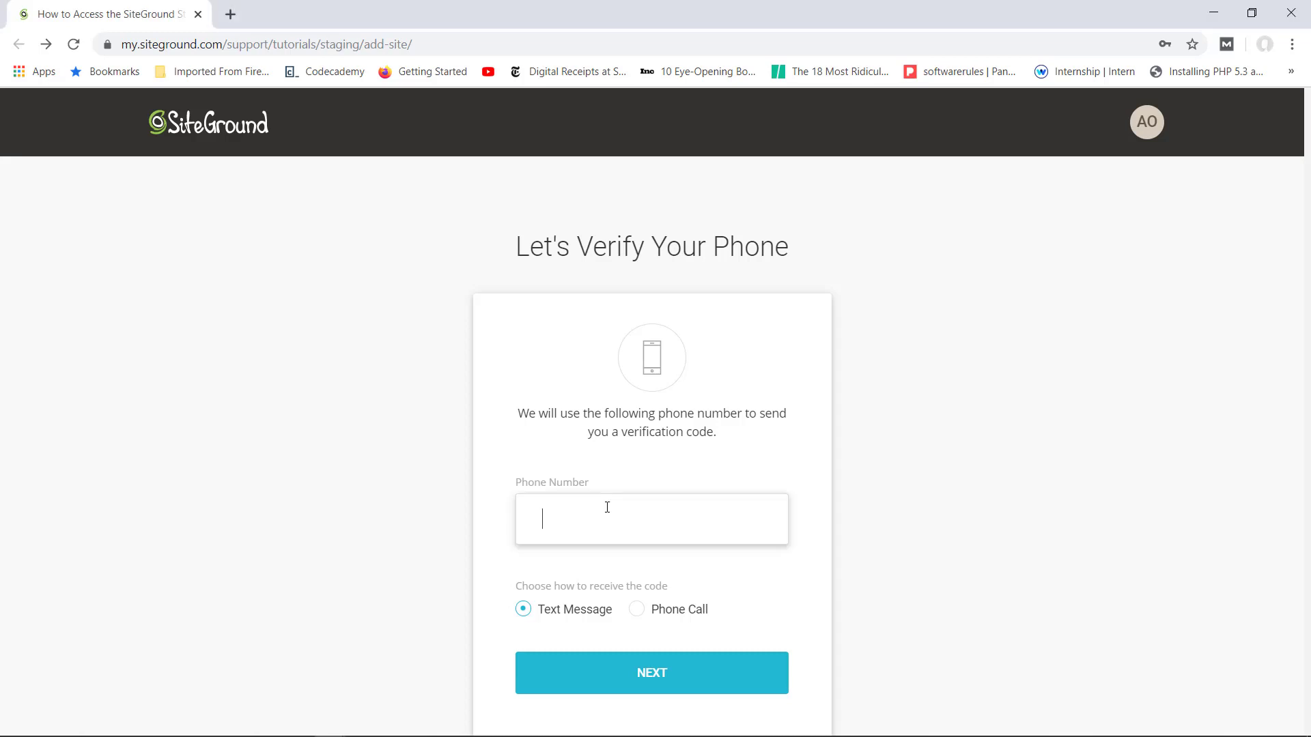
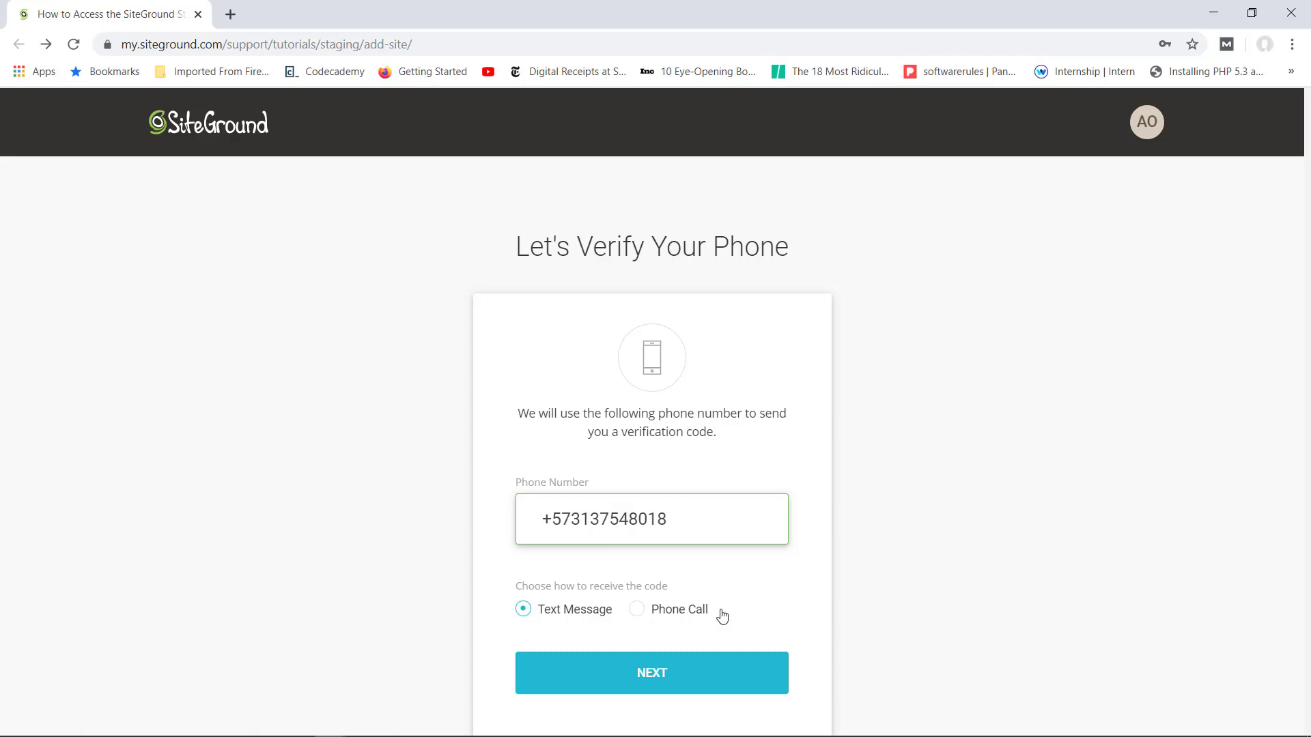
left_click(664, 675)
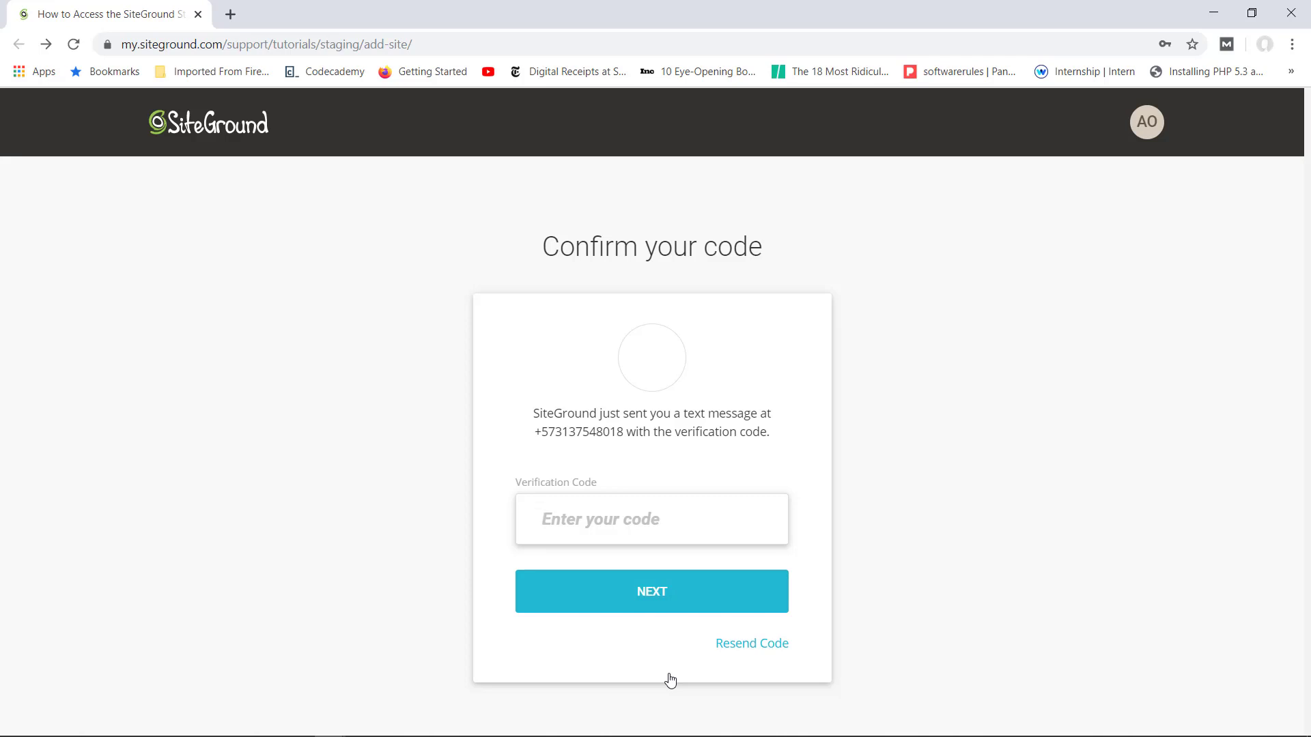
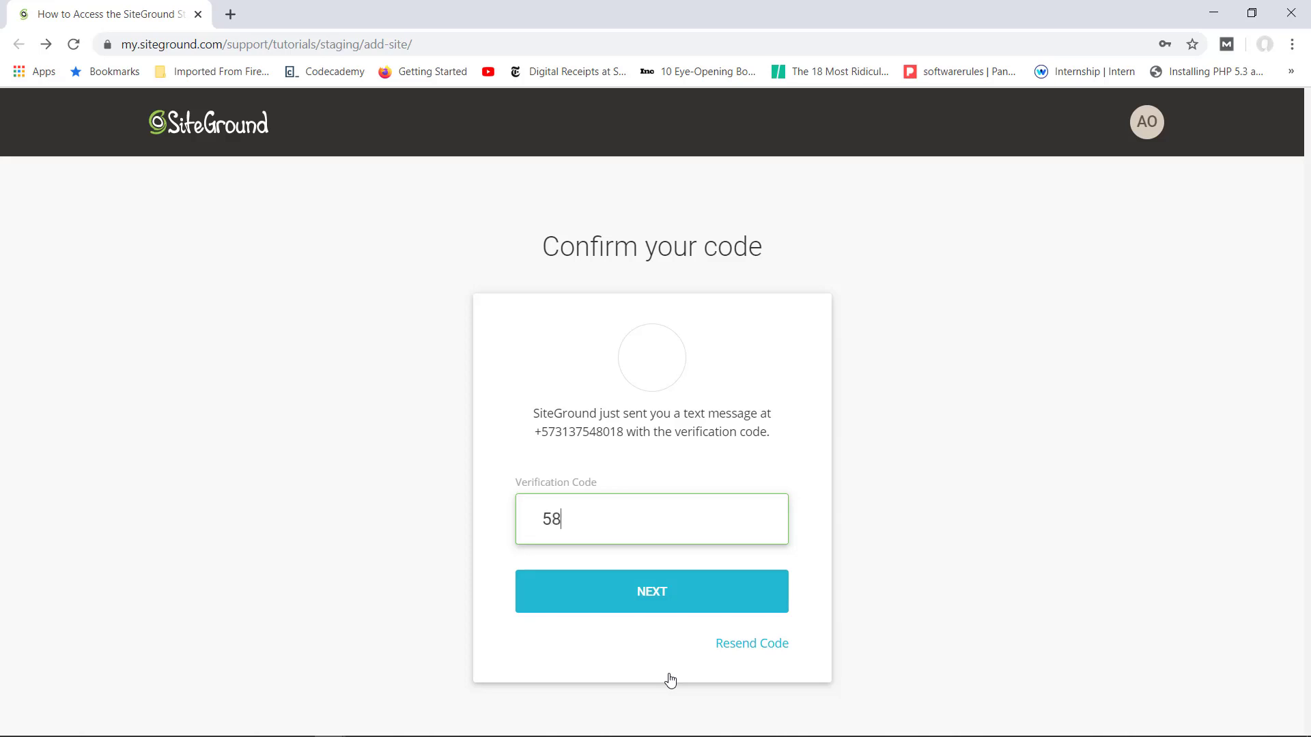
Submit the verification code and confirm the card with the 4.45 test authorisation amount
left_click(667, 591)
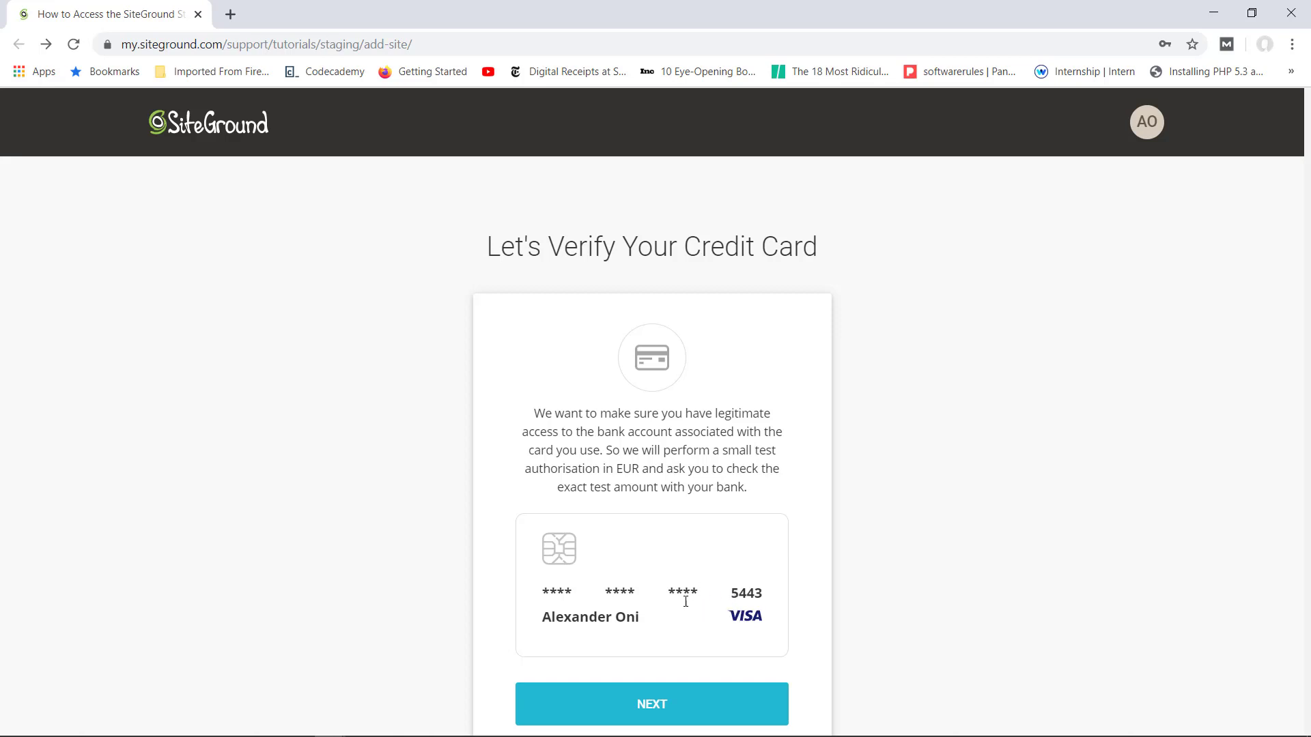
left_click(692, 703)
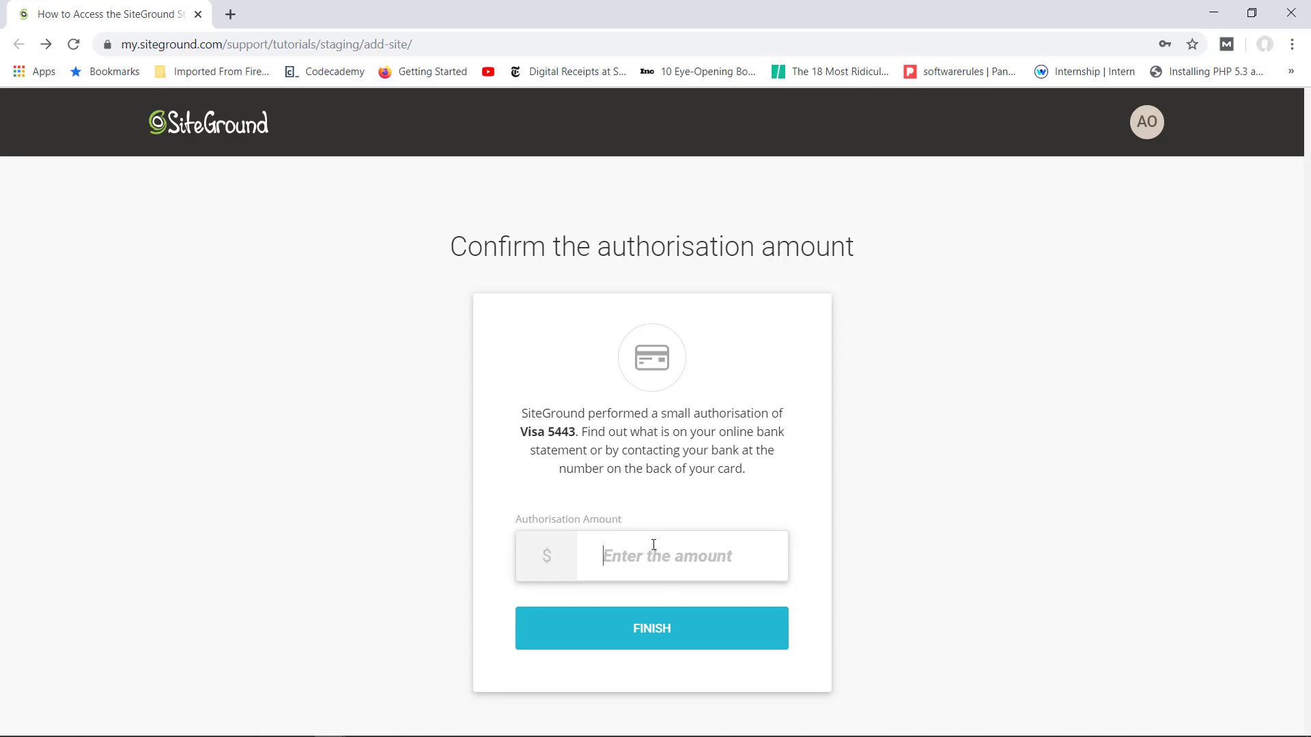
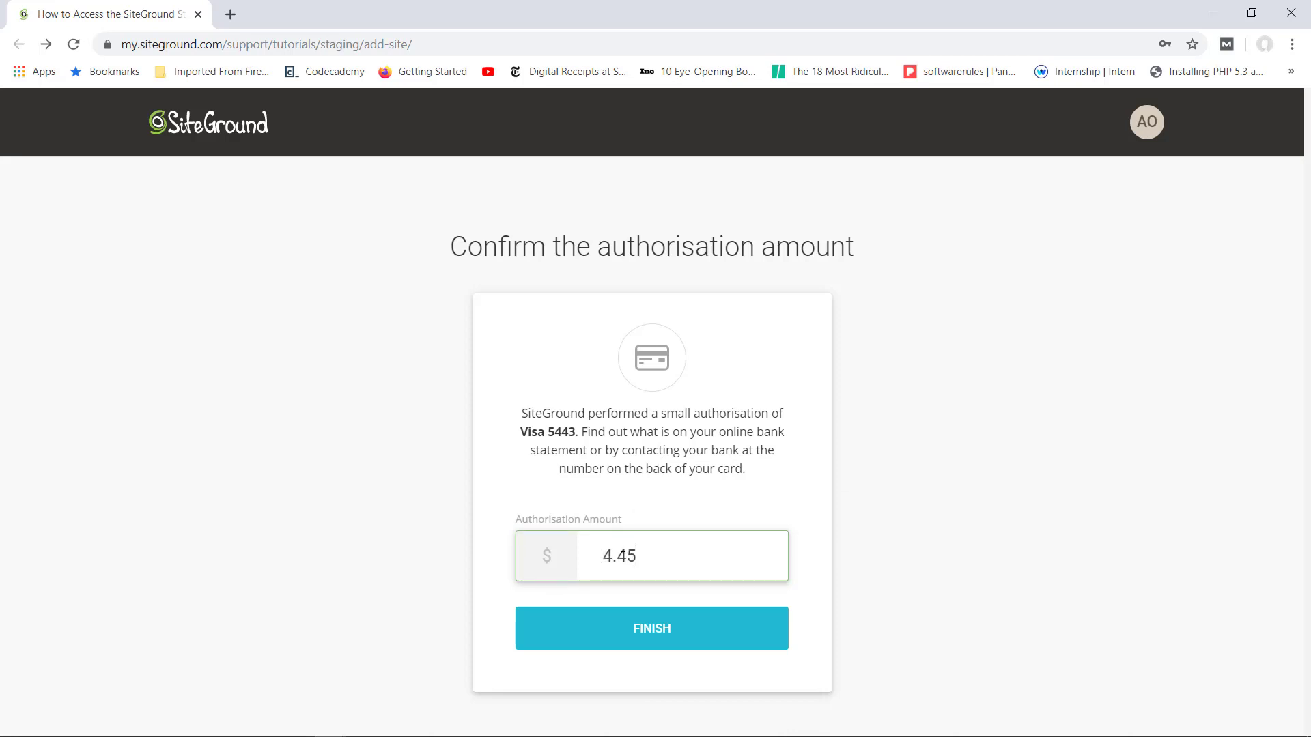
left_click(668, 630)
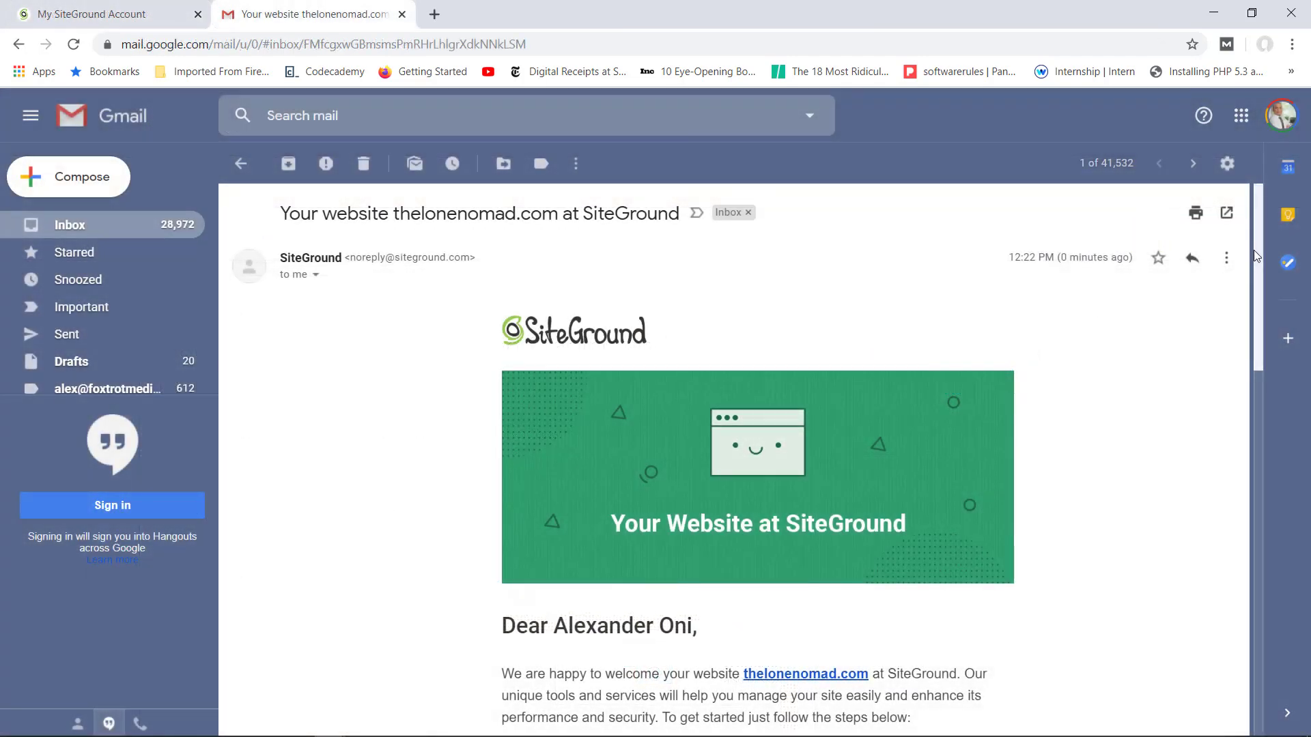
Scroll through the SiteGround welcome email down to the WordPress admin details
left_click_drag(1254, 257, 1234, 336)
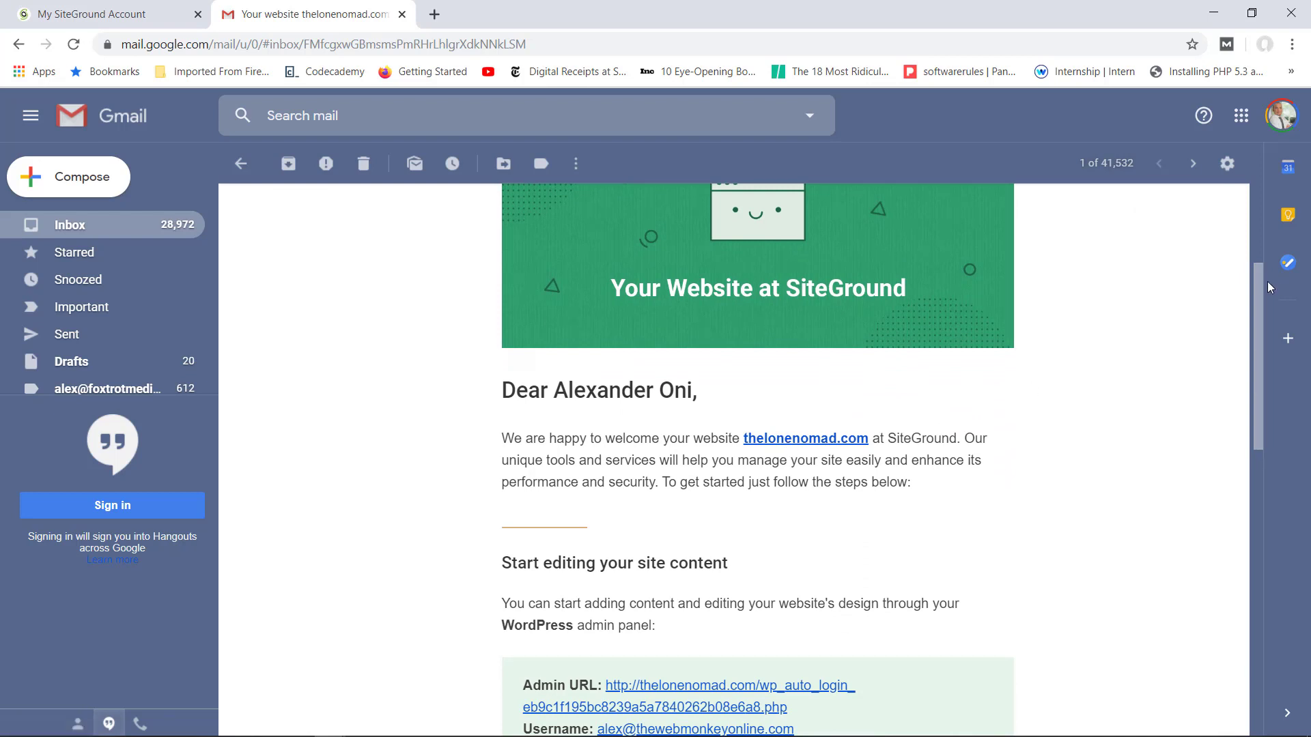
left_click_drag(1254, 282, 1239, 378)
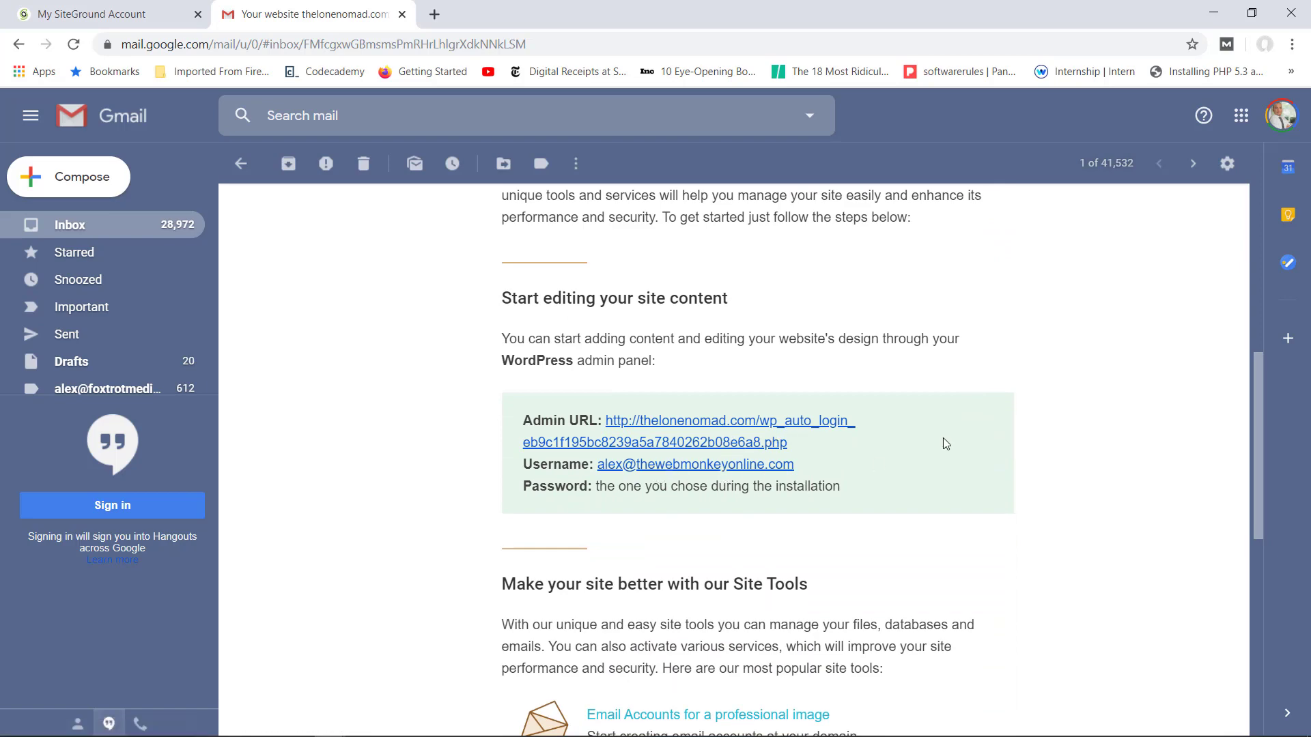
mouse_move(1258, 393)
left_mouse_down()
mouse_move(1256, 546)
mouse_move(1246, 239)
left_mouse_up()
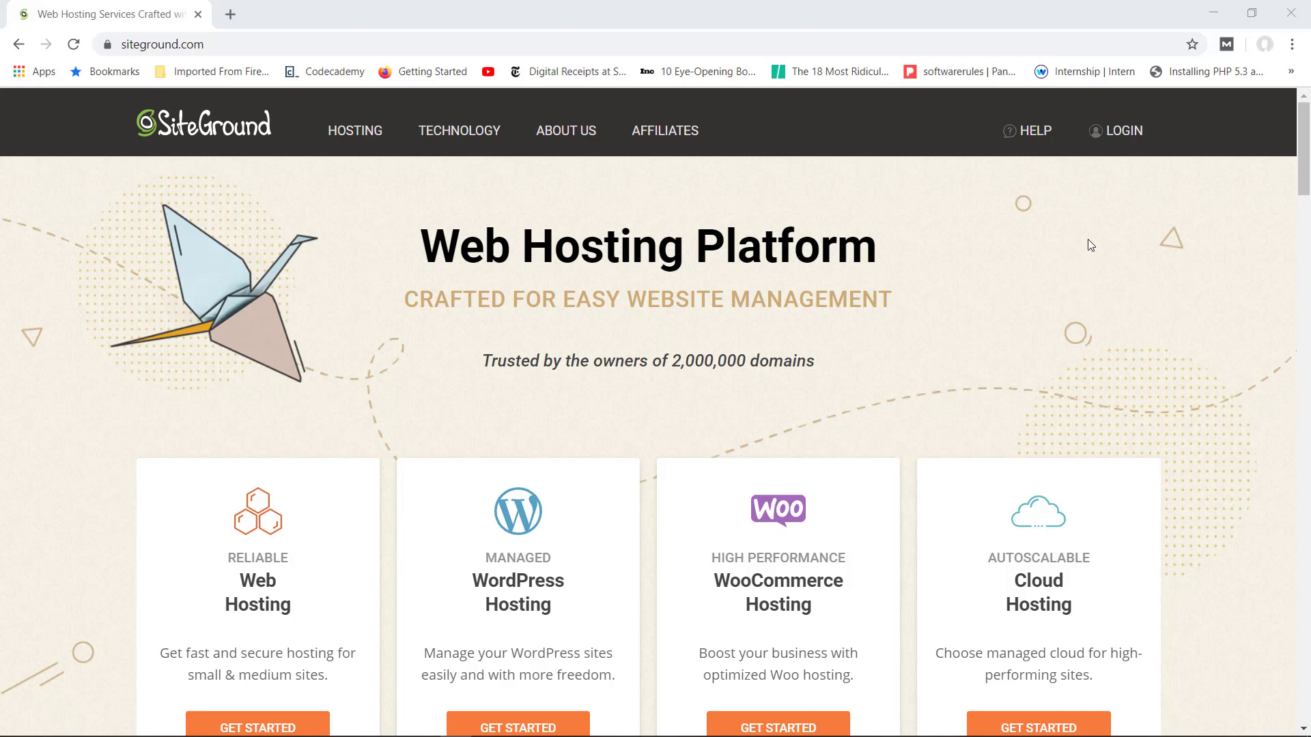
Sign in to SiteGround as the second saved user with the account password
left_click(1140, 145)
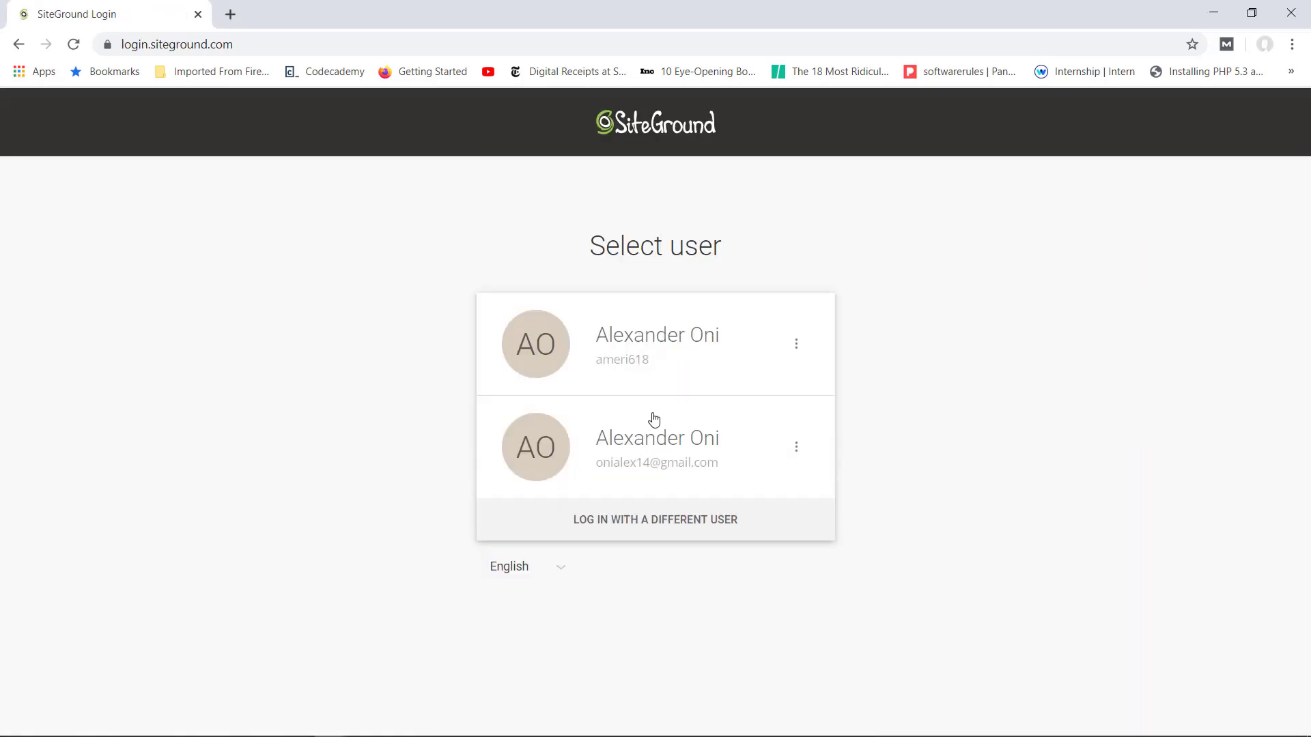
left_click(685, 445)
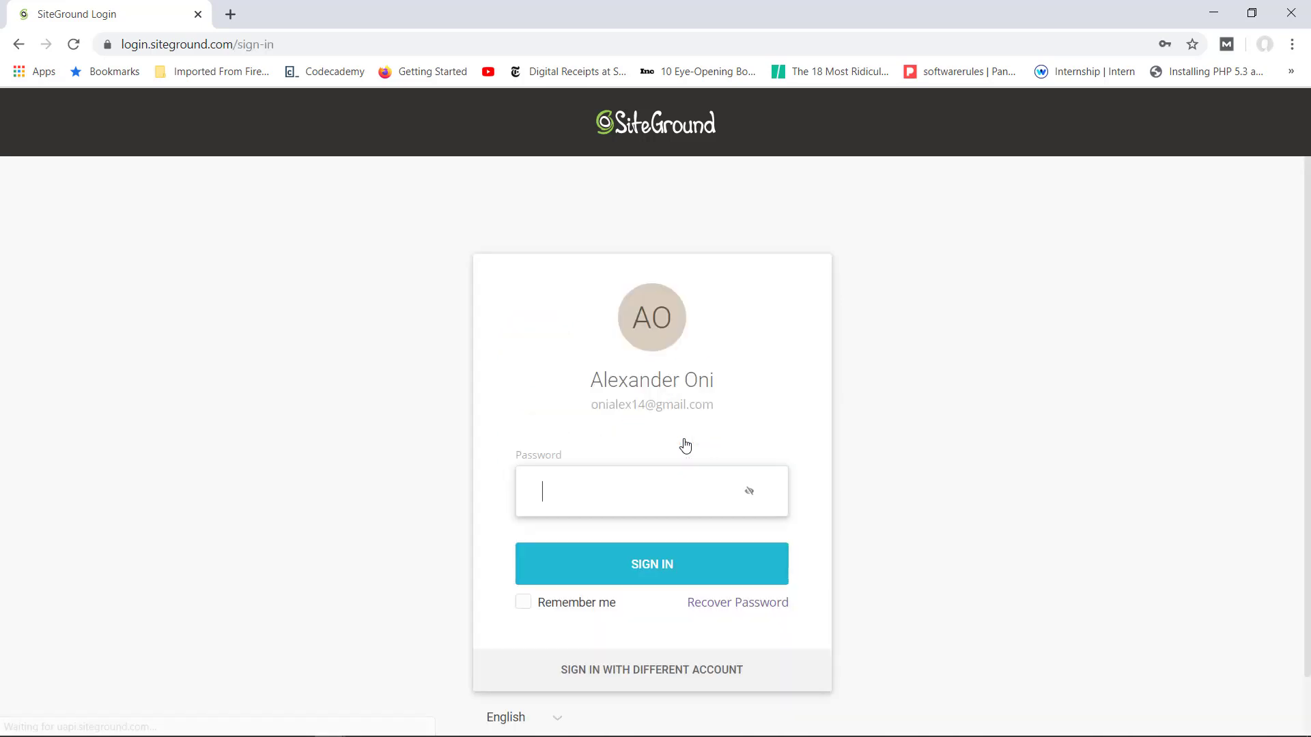
type("••••••••••••")
key("Return")
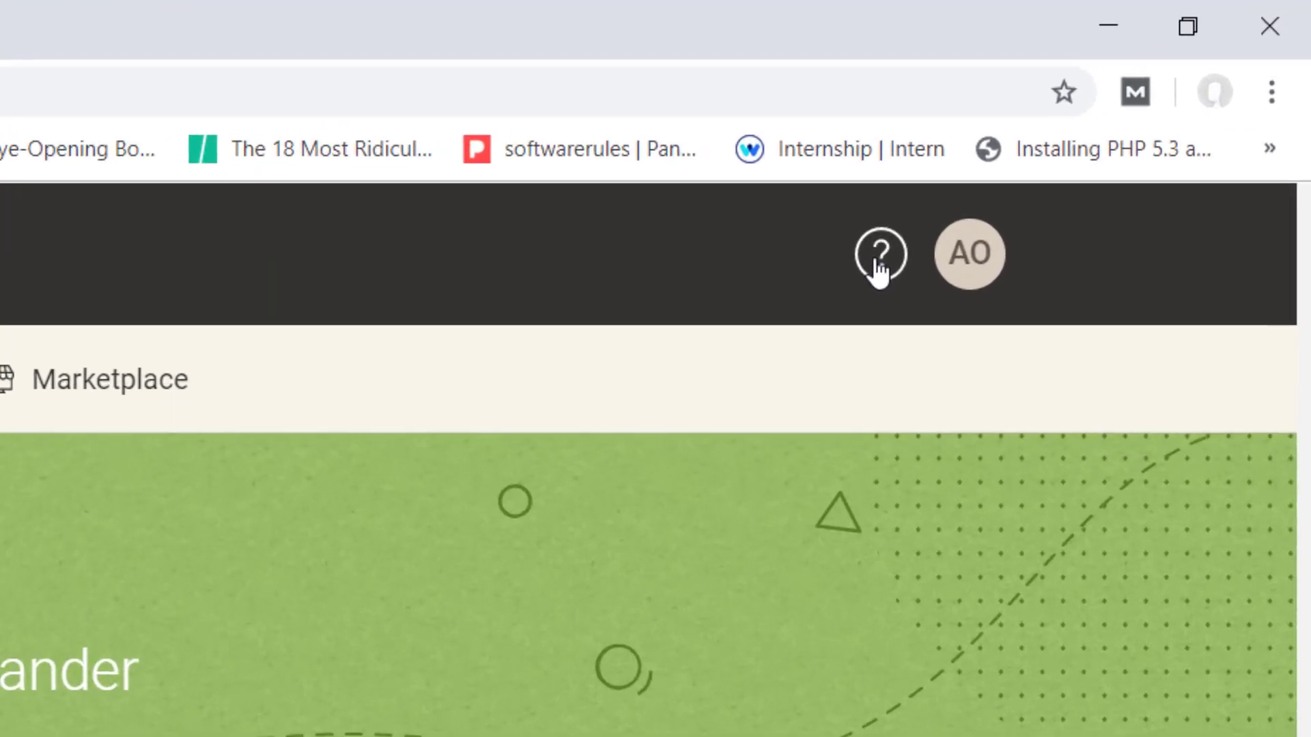
Open the full Help Center from quick help and view Support History's past chats and tickets
left_click(878, 266)
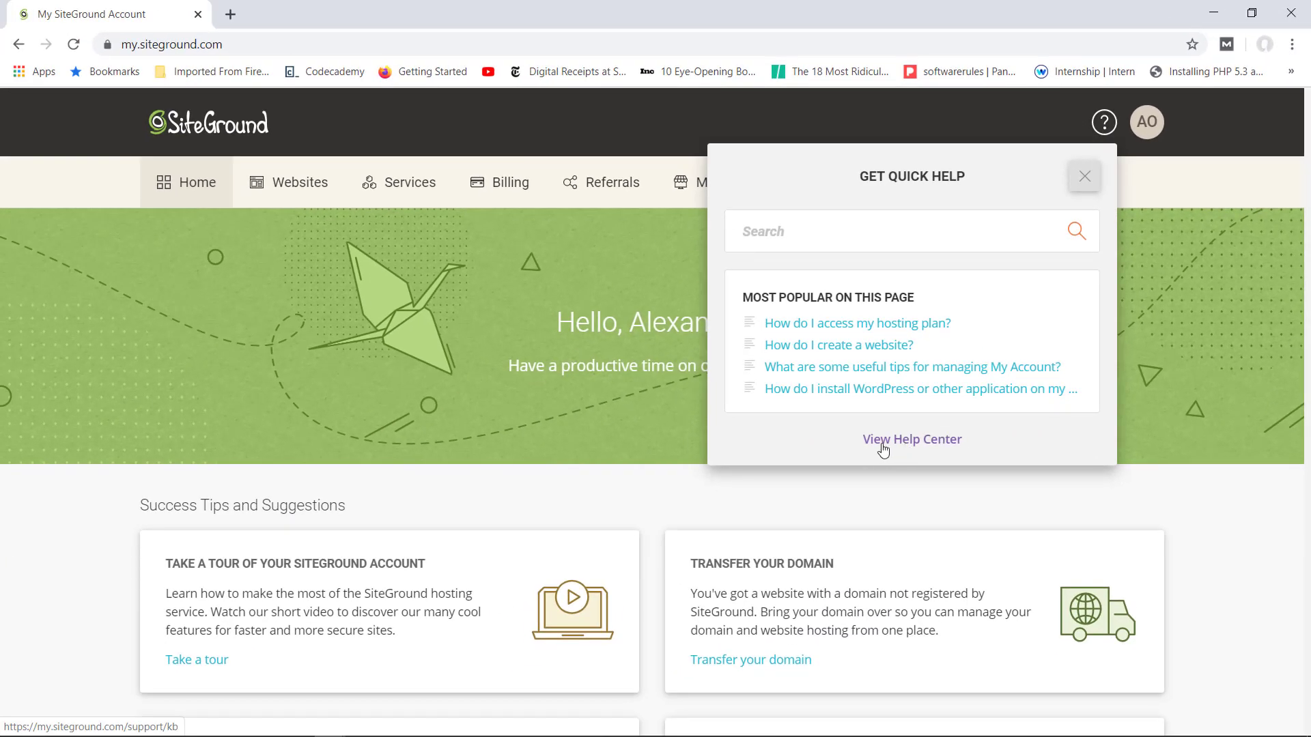
left_click(916, 441)
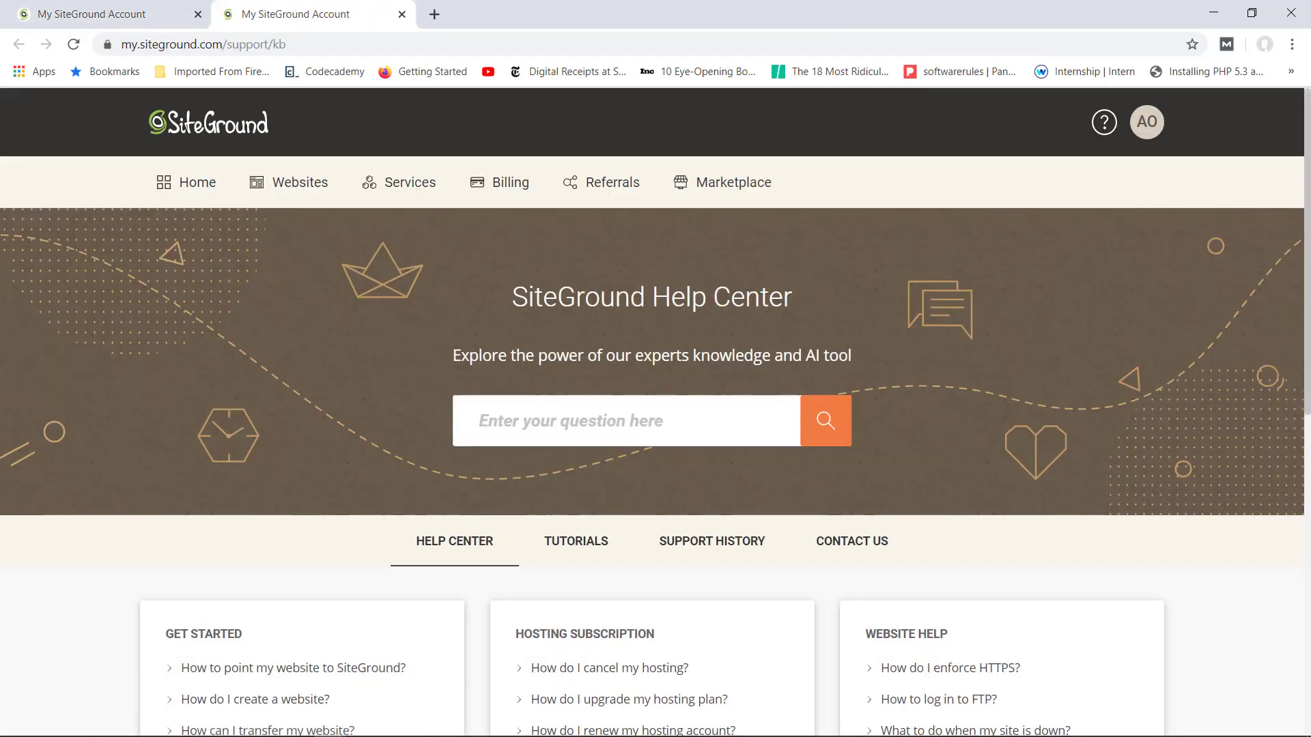
left_click_drag(1307, 120, 1309, 204)
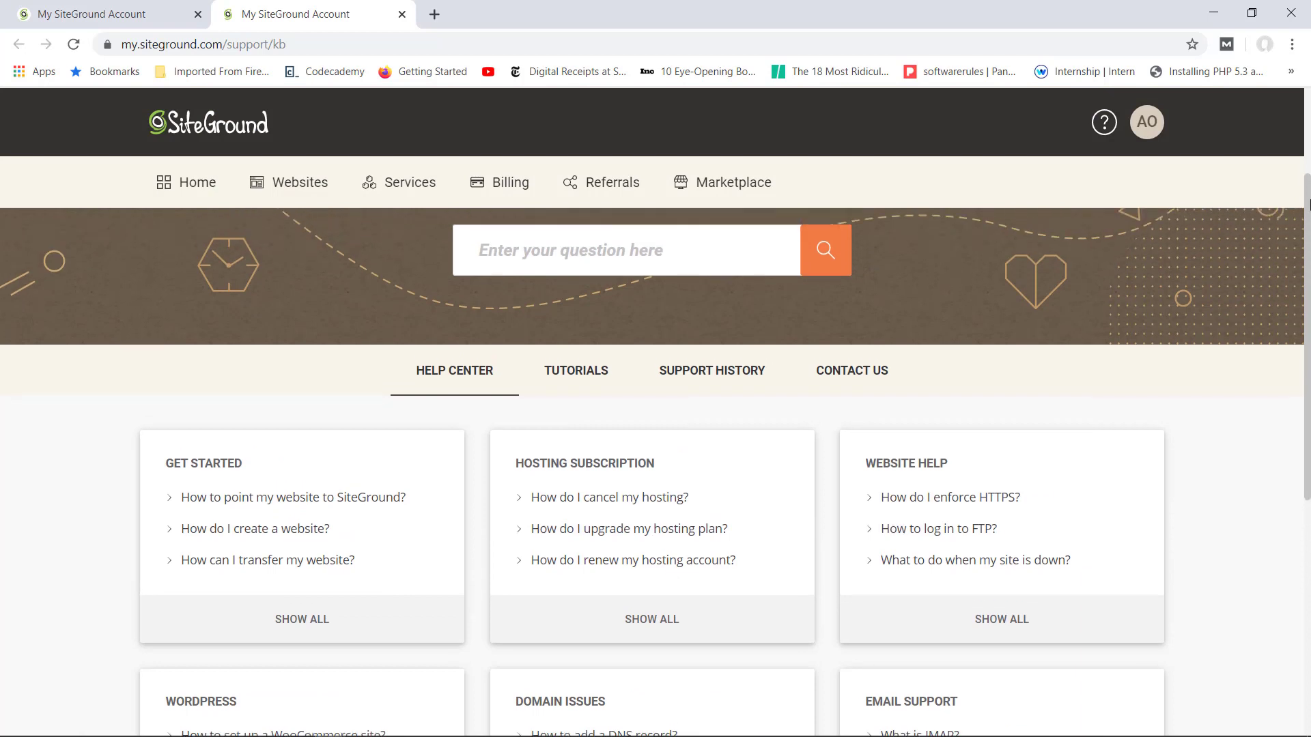
left_click(731, 376)
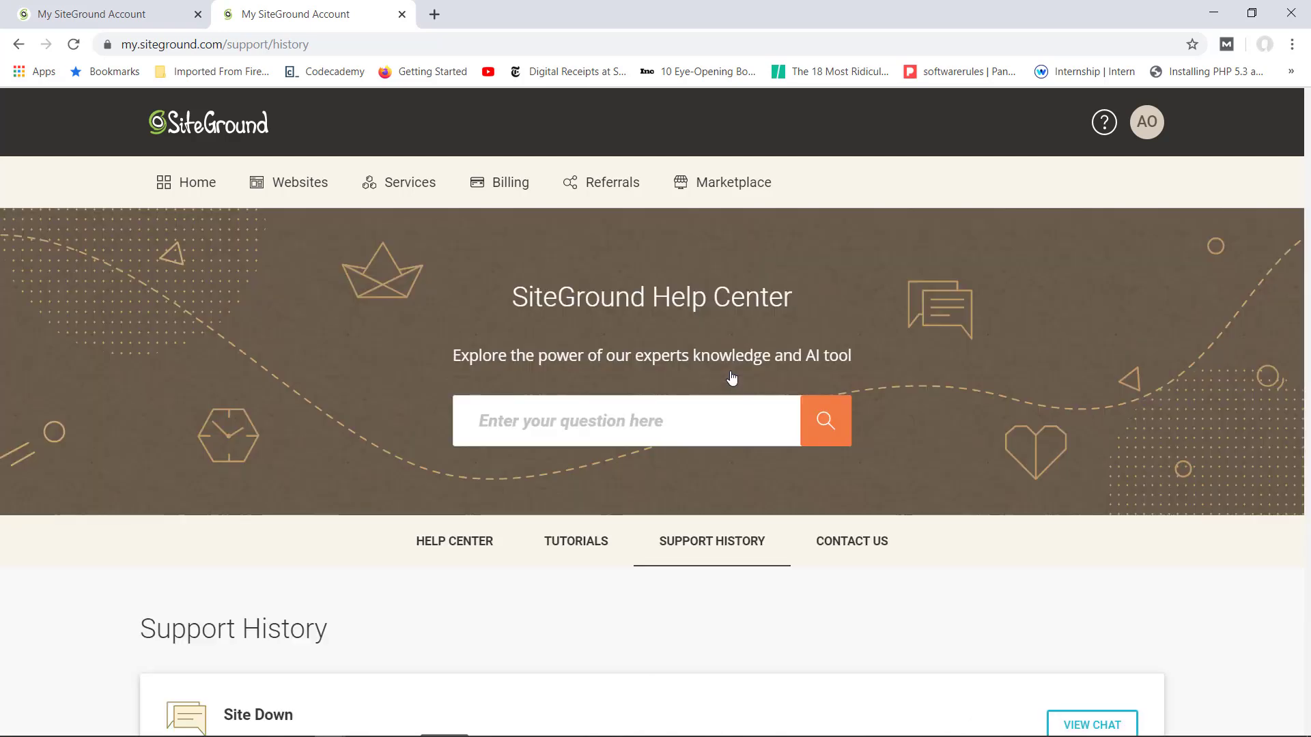
scroll(1307, 248, "down", 1)
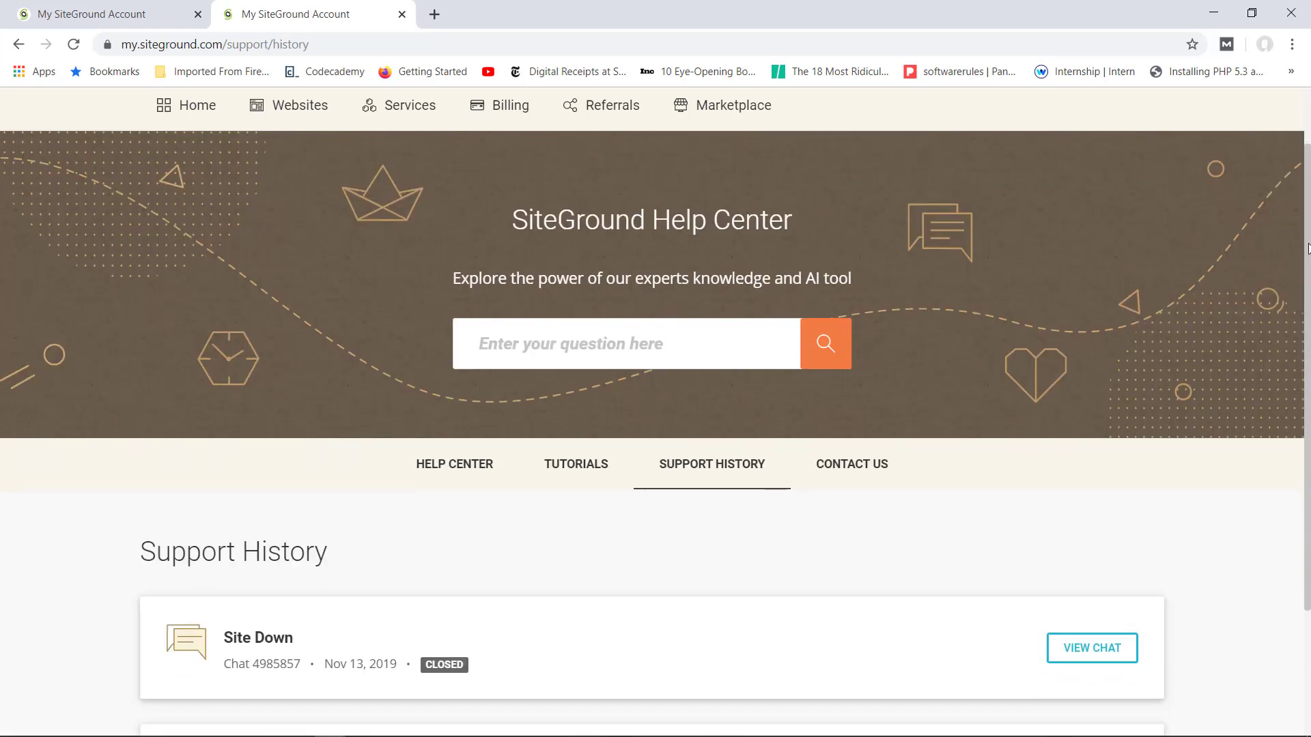
left_click_drag(1307, 248, 1304, 290)
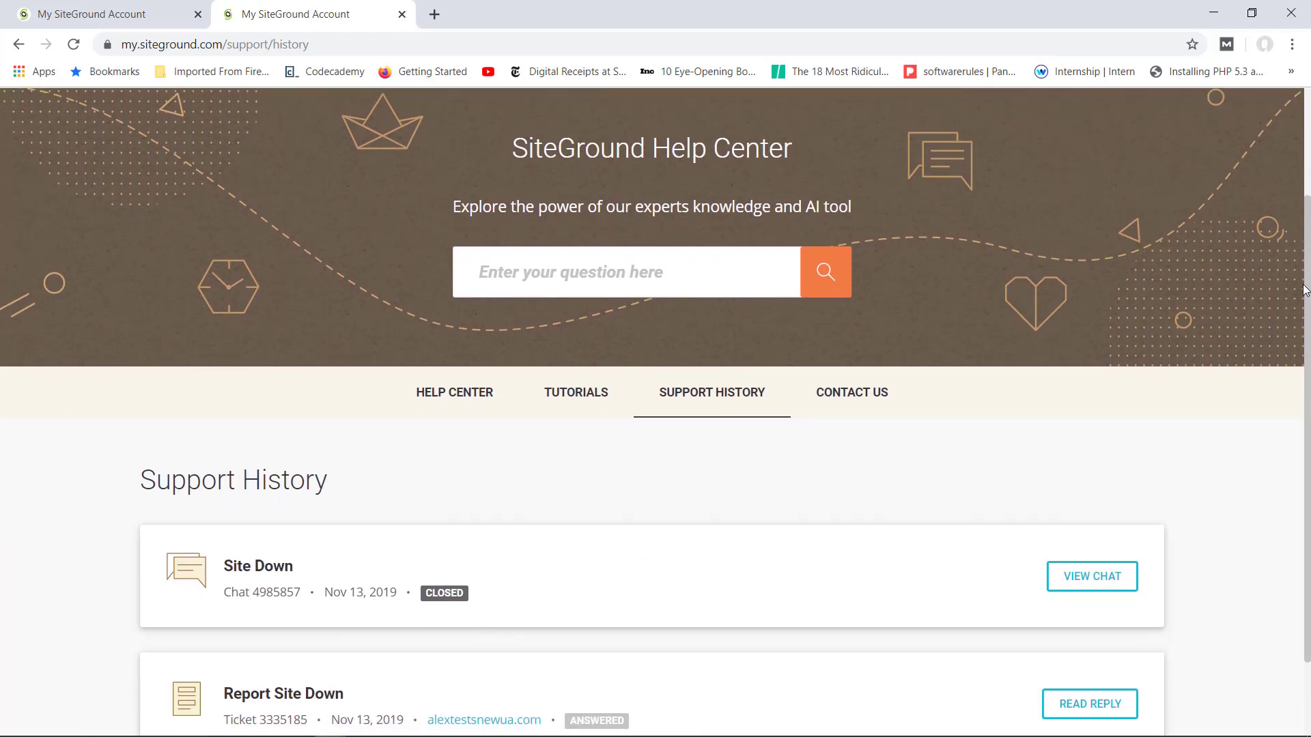
left_click_drag(1305, 290, 1284, 377)
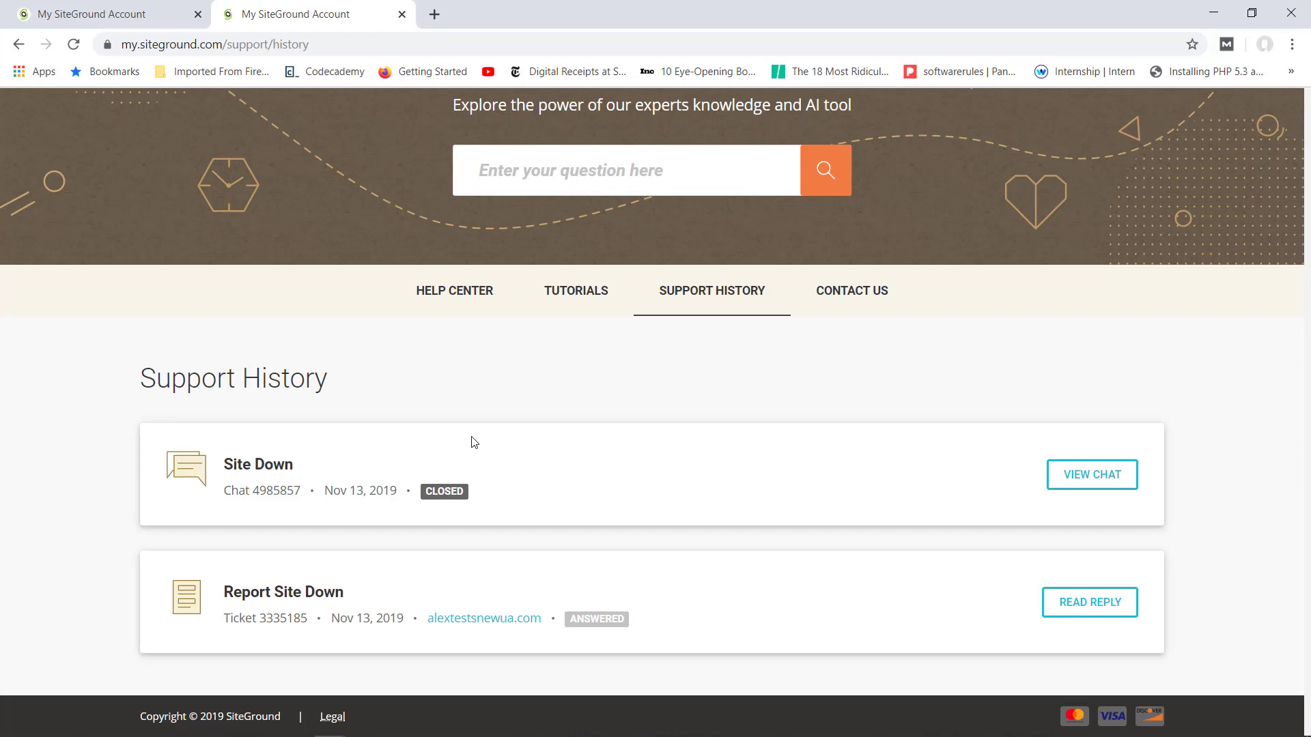
Start a Technical Assistance > WordPress Assistance inquiry for the second sg-host.com site
left_click(846, 294)
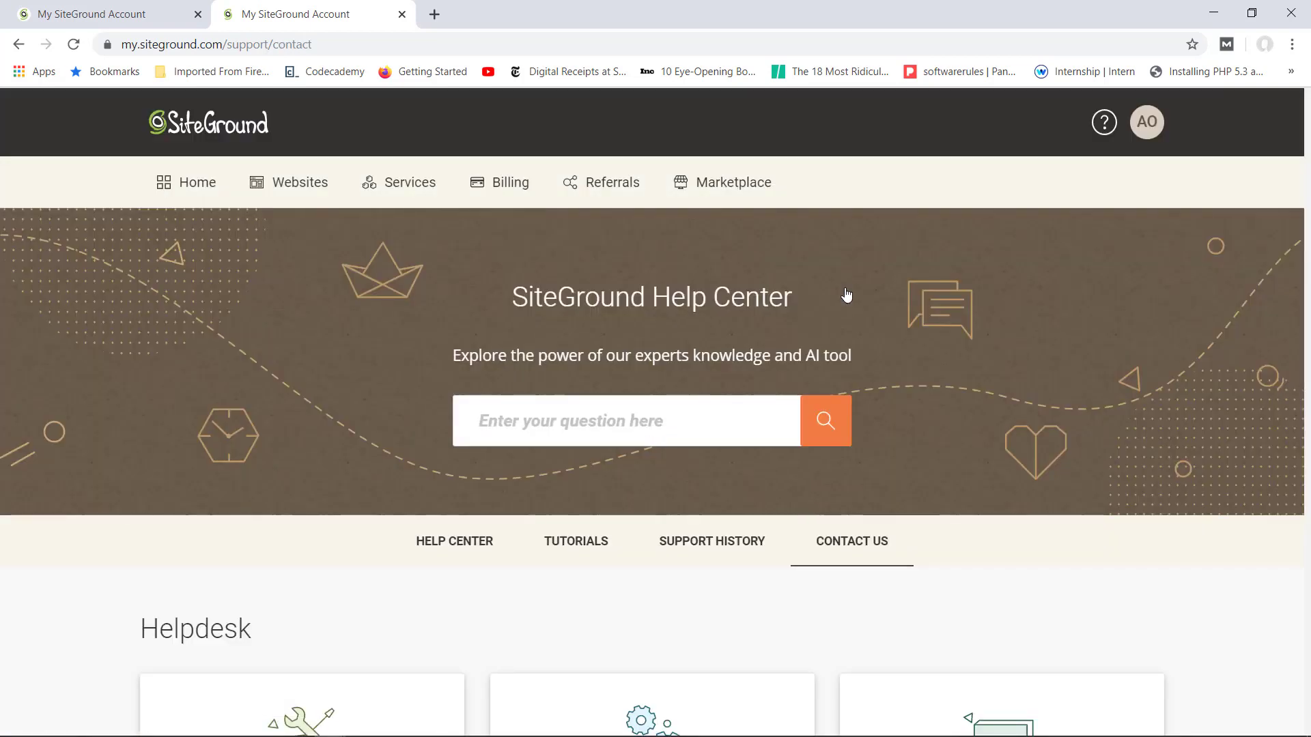
scroll(1289, 301, "down", 4)
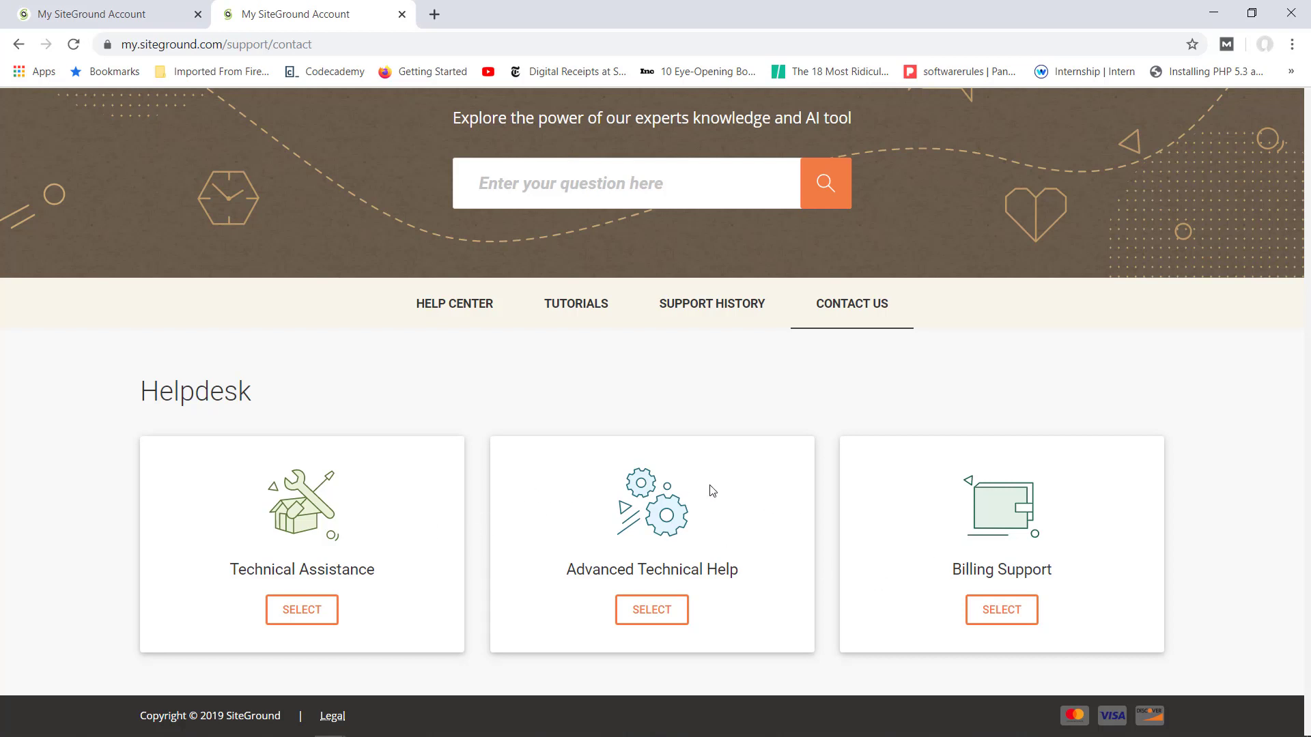
left_click(276, 610)
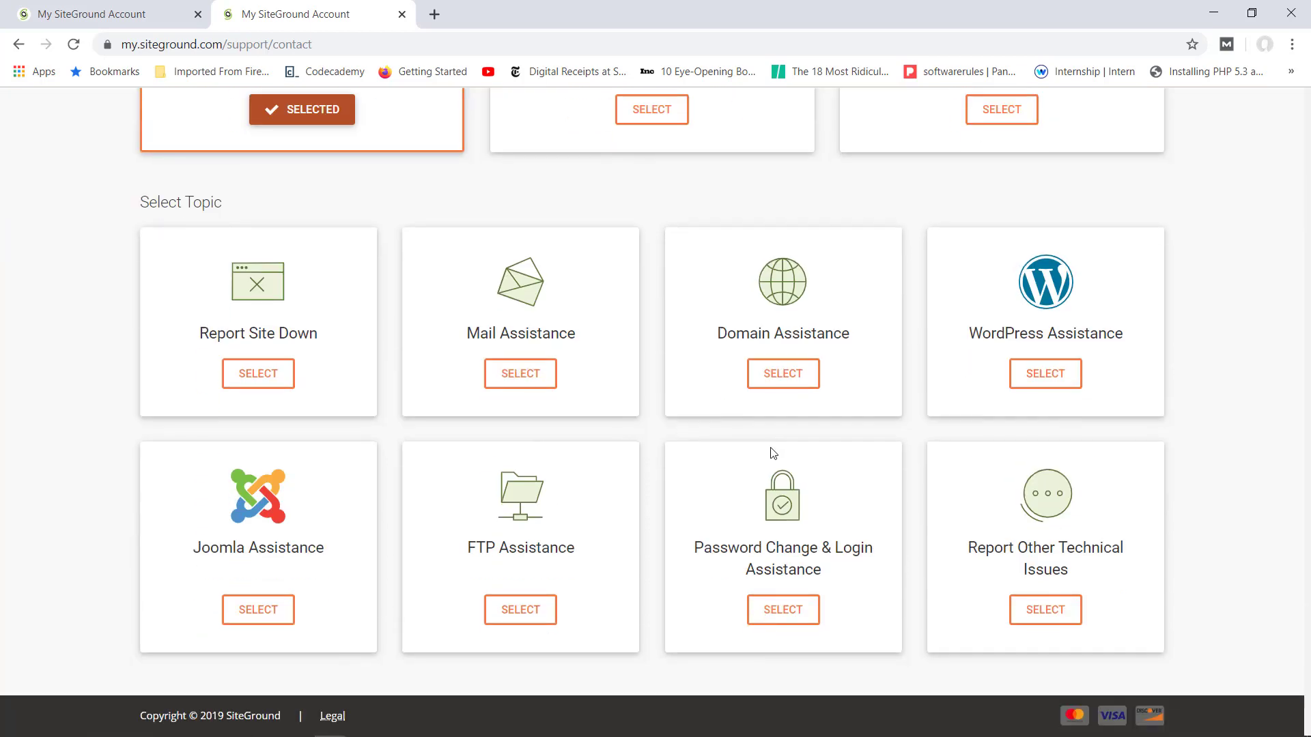
left_click_drag(1309, 458, 1293, 414)
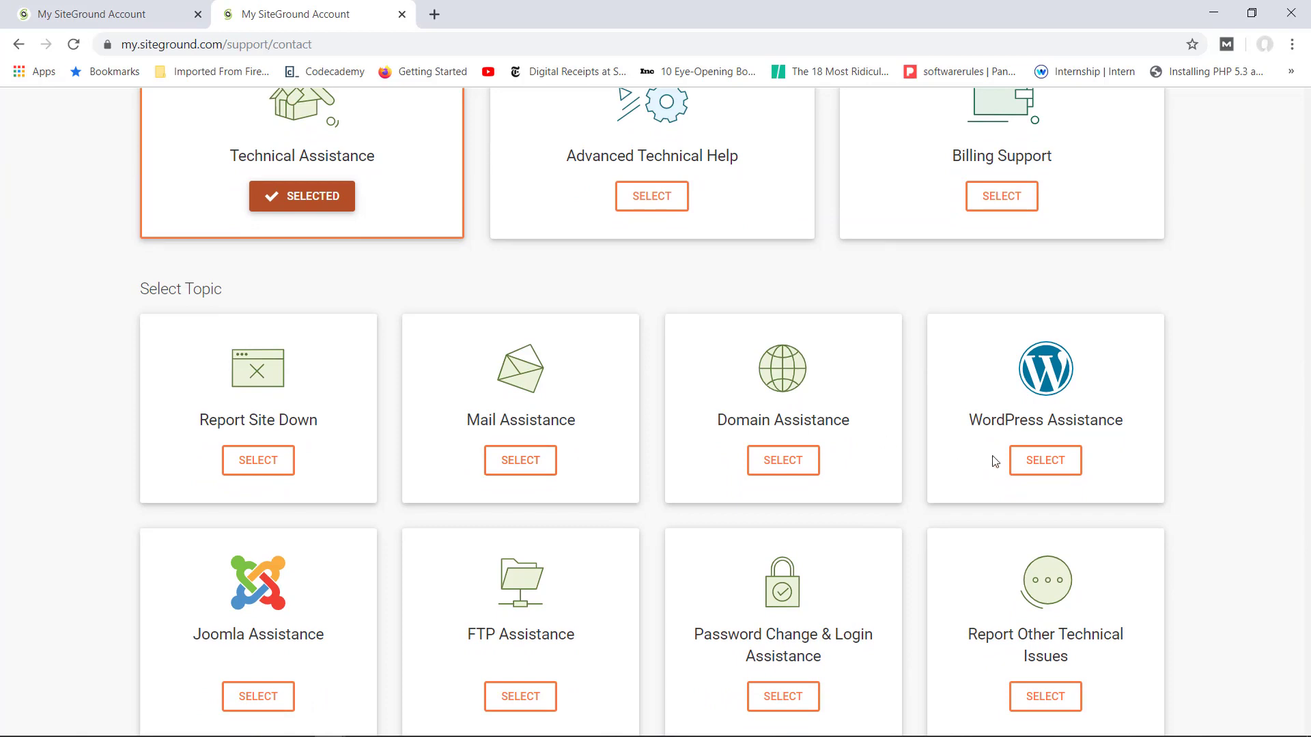
left_click(1056, 463)
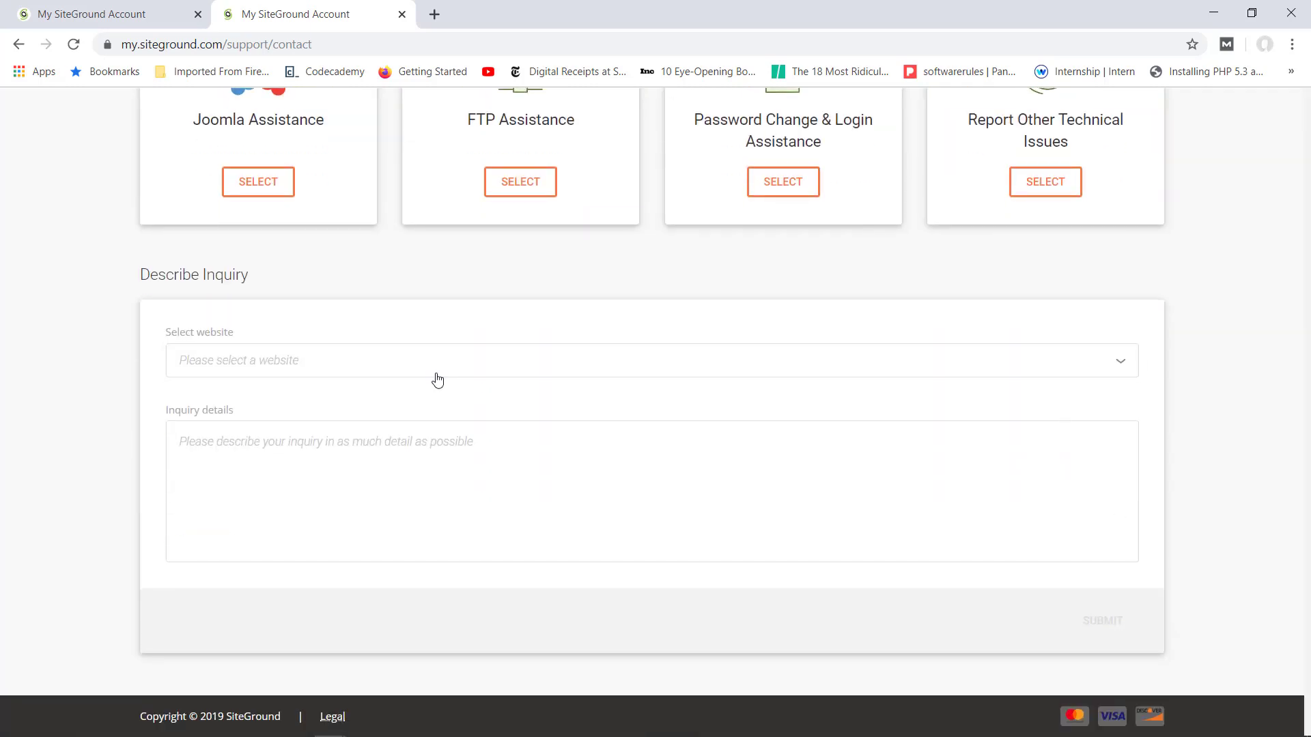
left_click(435, 374)
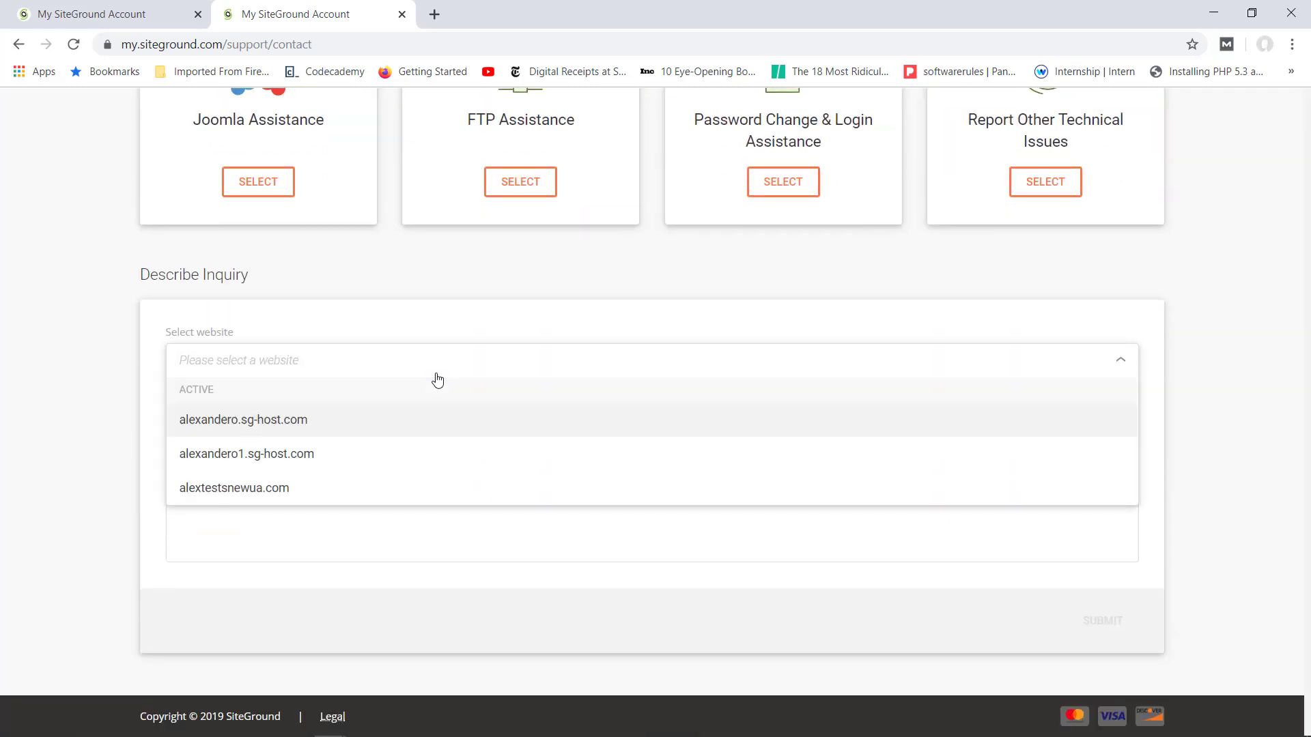
left_click(304, 452)
Write the inquiry details: 'help me I am having issues installing plugins. Please help me !!!'
left_click(348, 469)
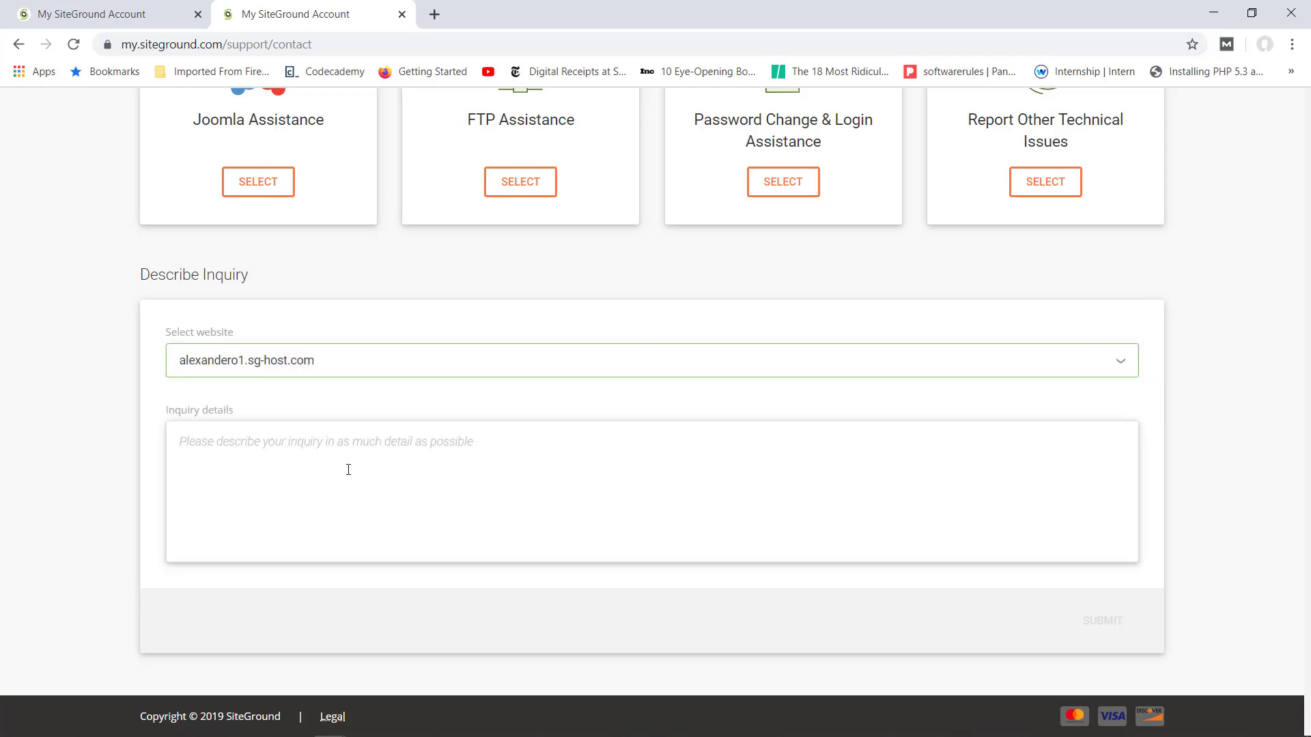
type("hel")
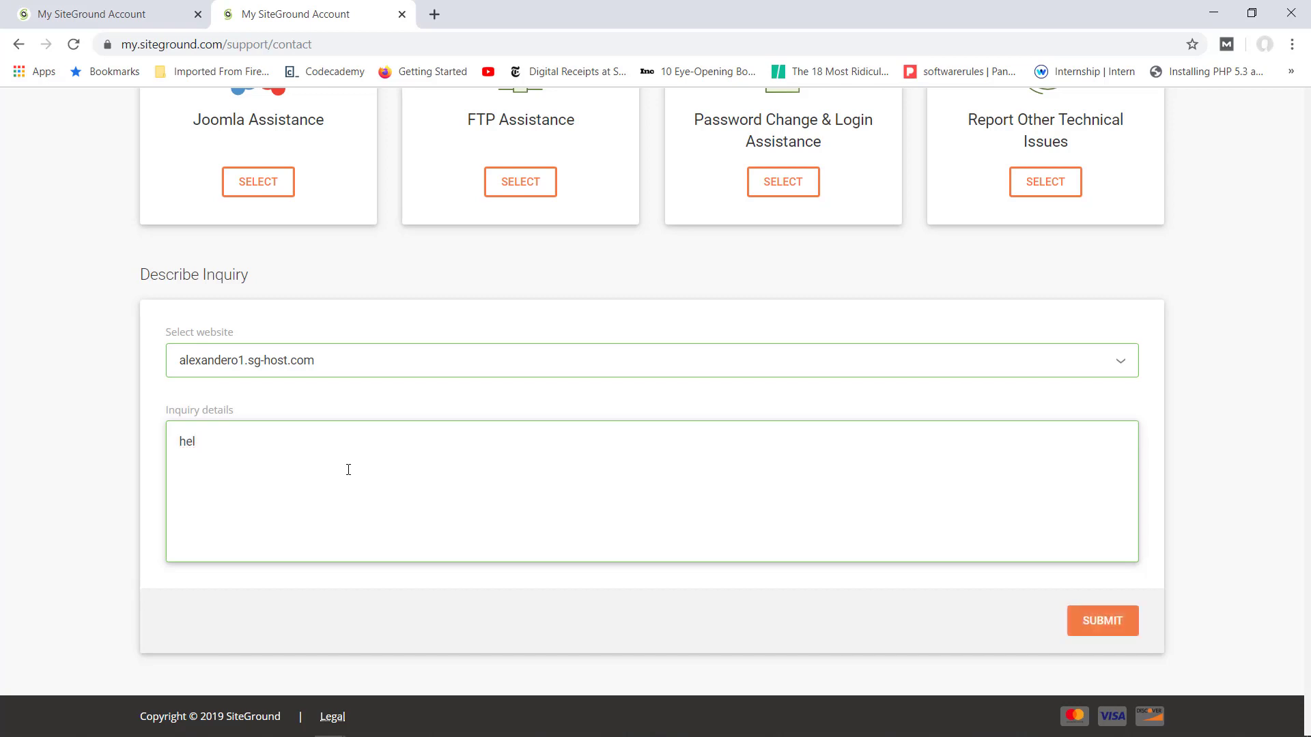
type("p me I am having issues ins")
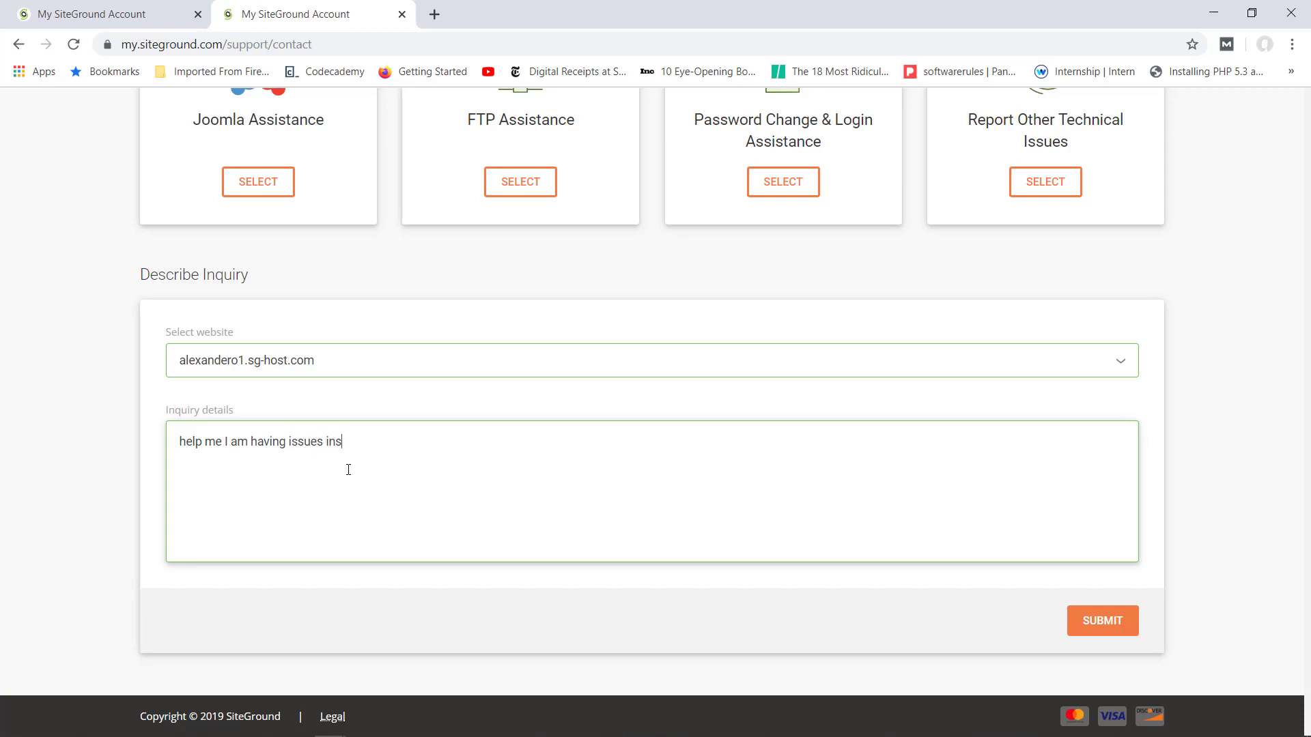
type("talling plugins. Please help me !")
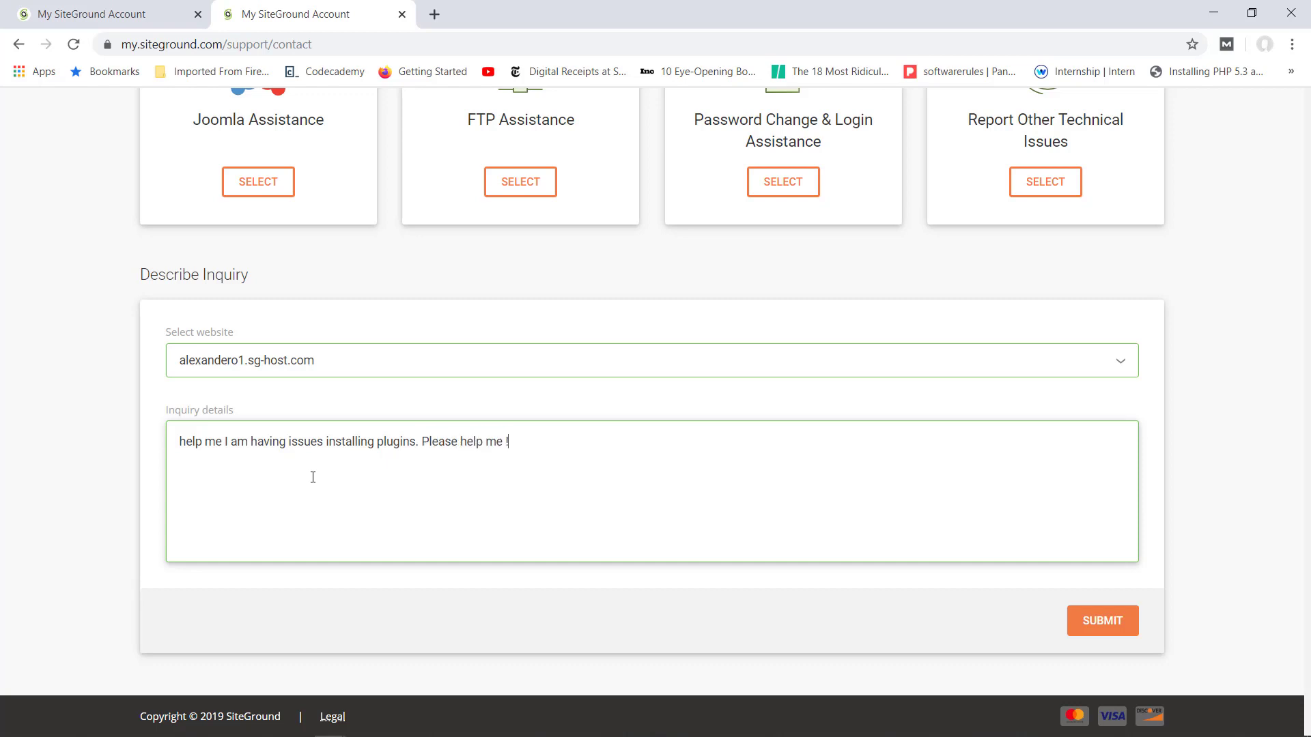
type("!!")
Submit the plugin inquiry and reveal Contact an Expert's Post a Ticket and Go to Chat options
left_click(1099, 618)
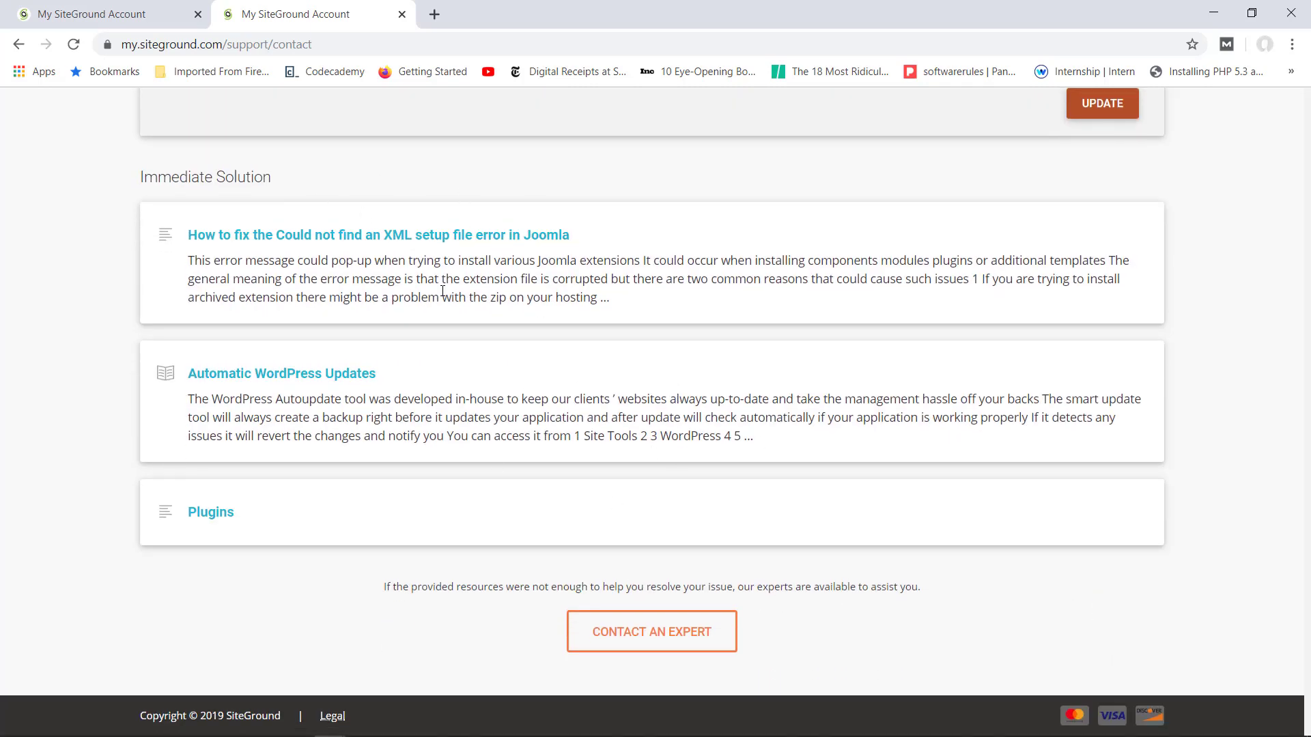
left_click(713, 628)
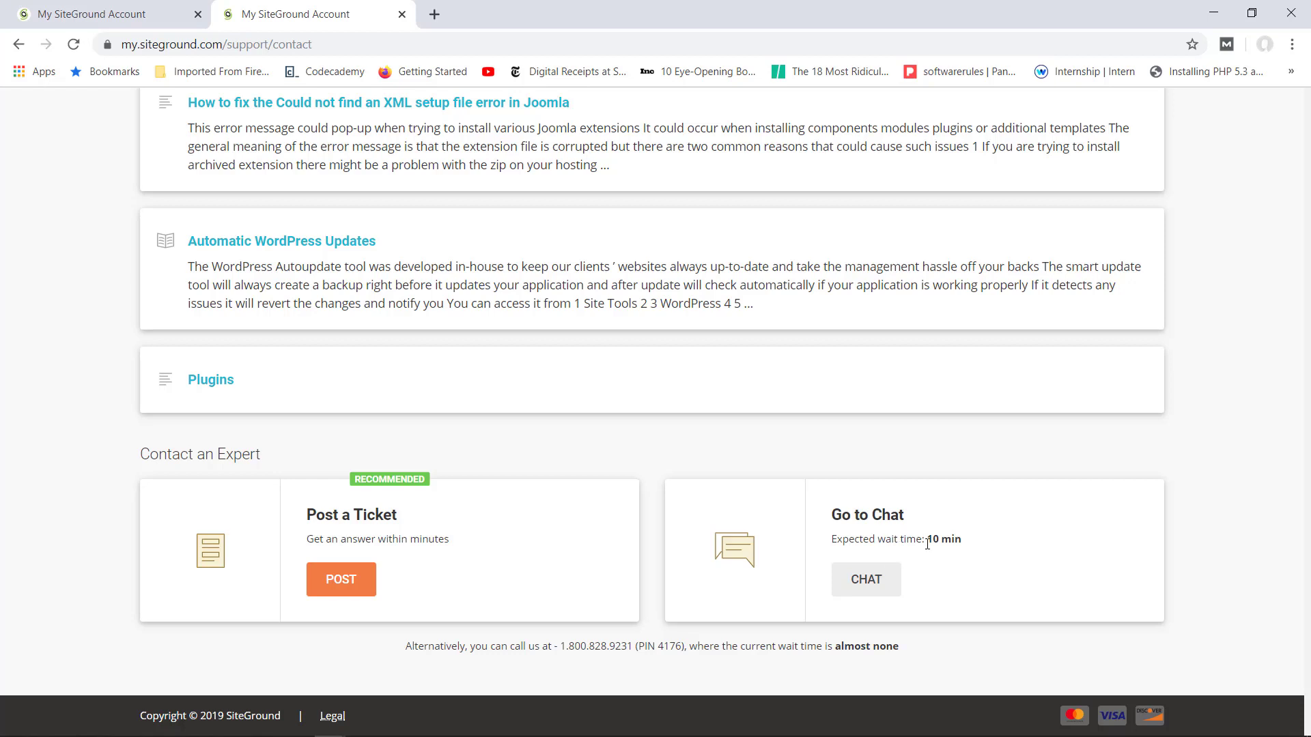
left_click_drag(965, 544, 925, 539)
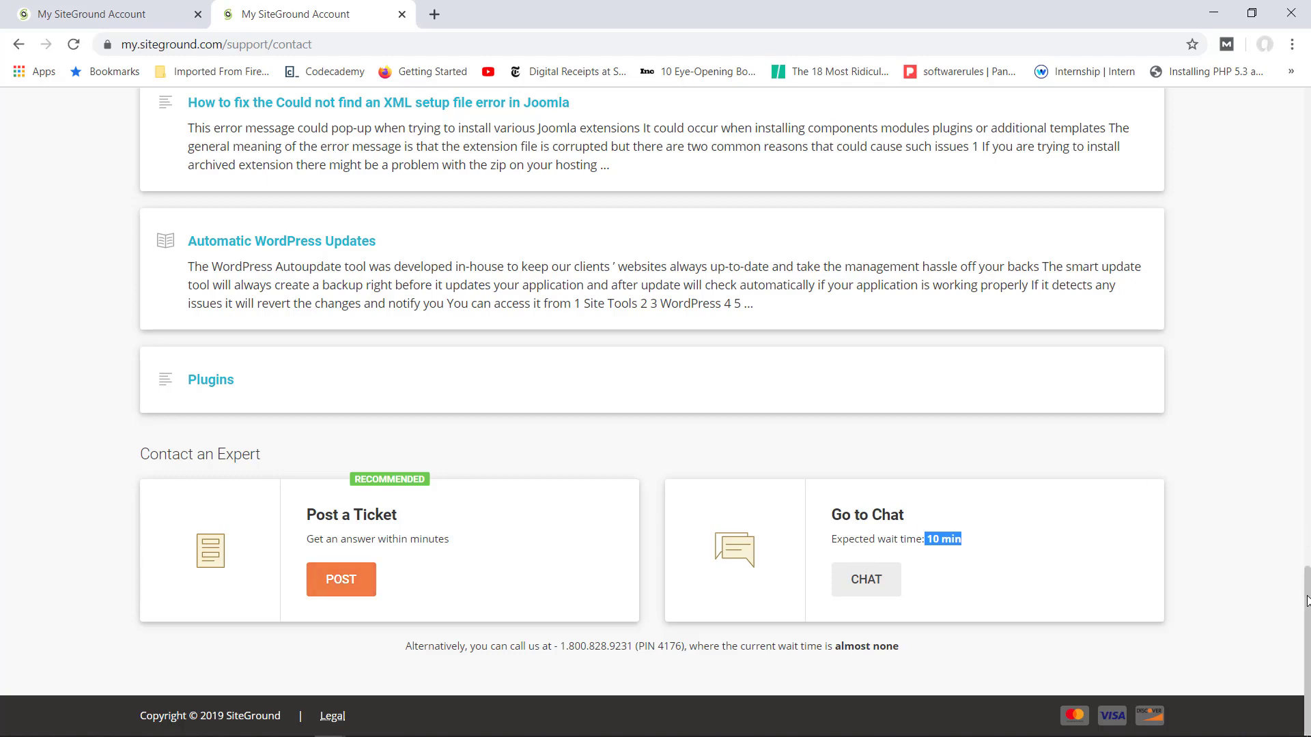
left_click_drag(1307, 594, 1308, 134)
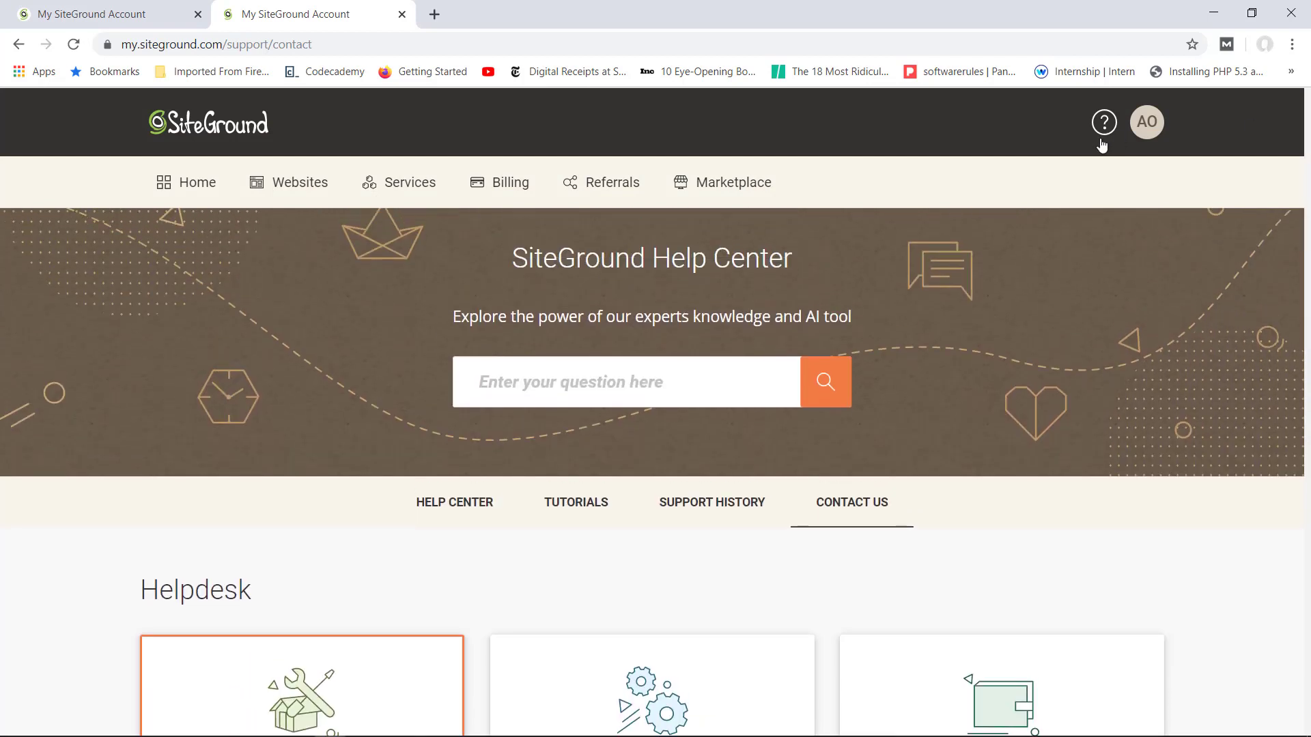
In Login & Profile settings, open then cancel 2-Step Verification and the Security PIN change
left_click(1152, 128)
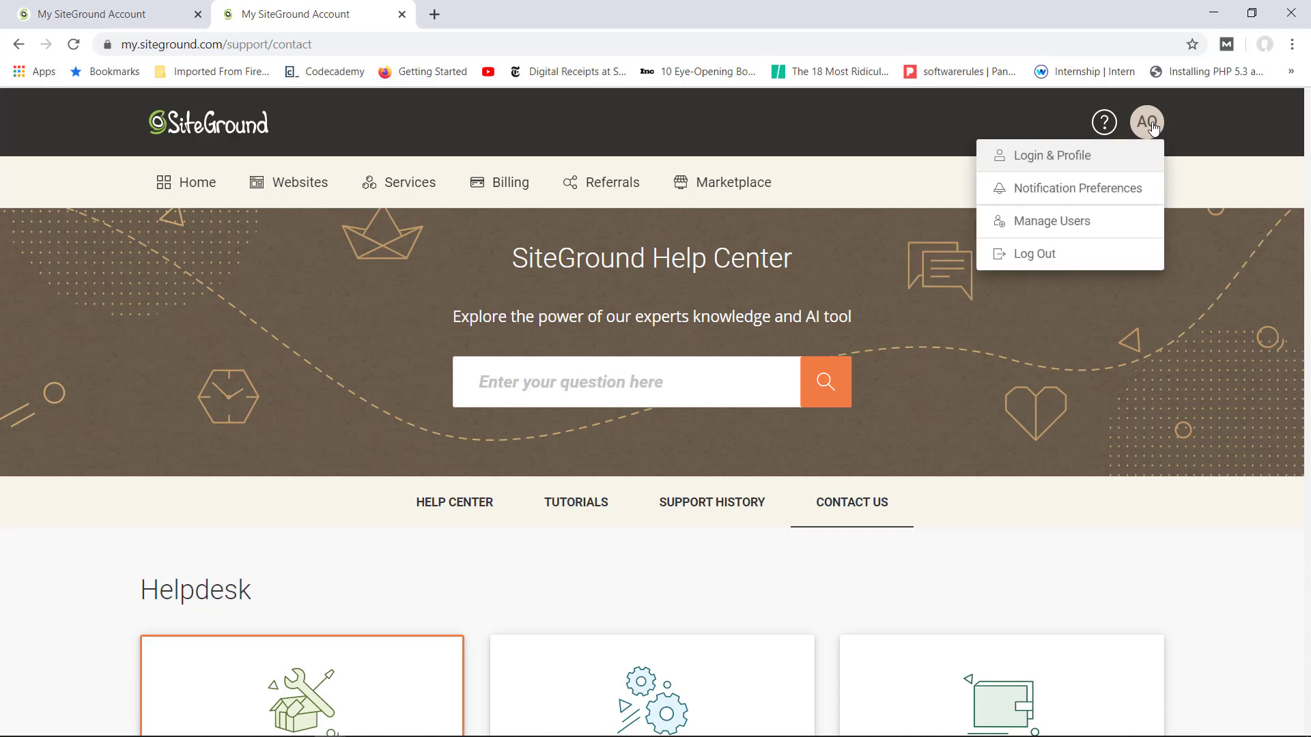
left_click(1065, 164)
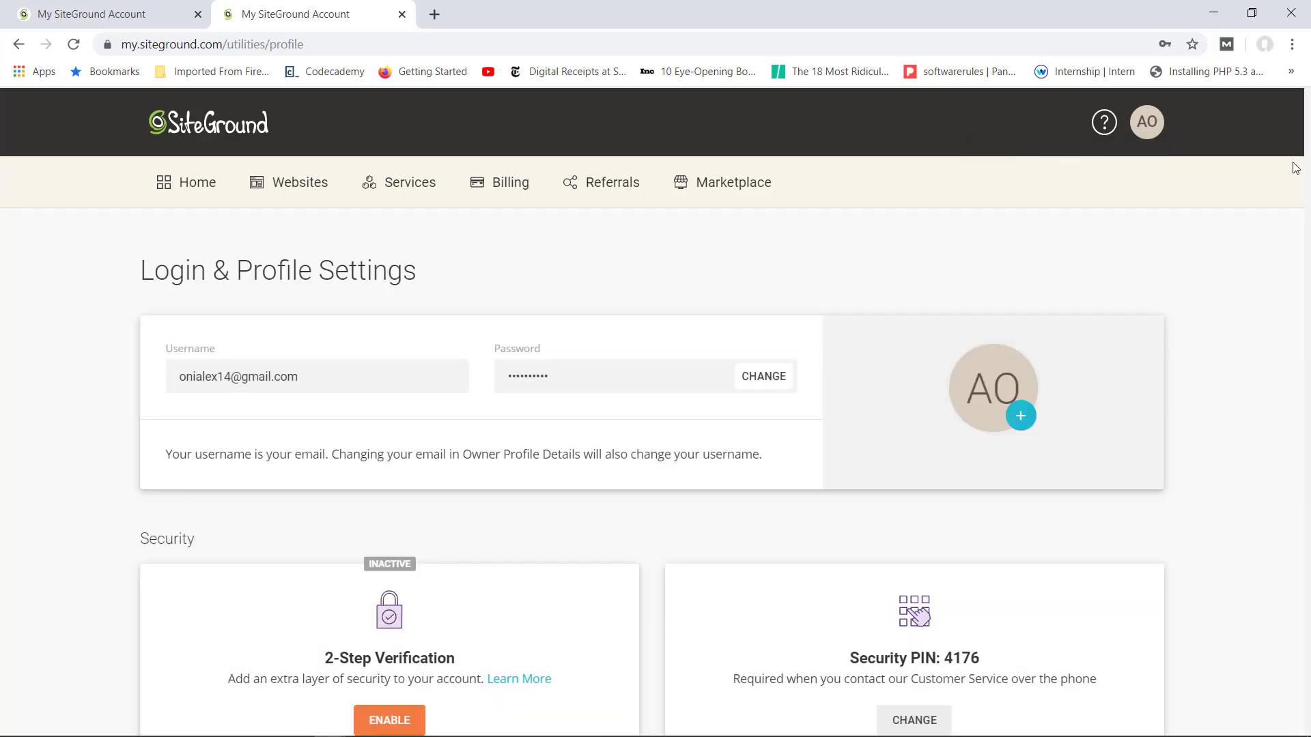
left_click_drag(1305, 171, 1289, 313)
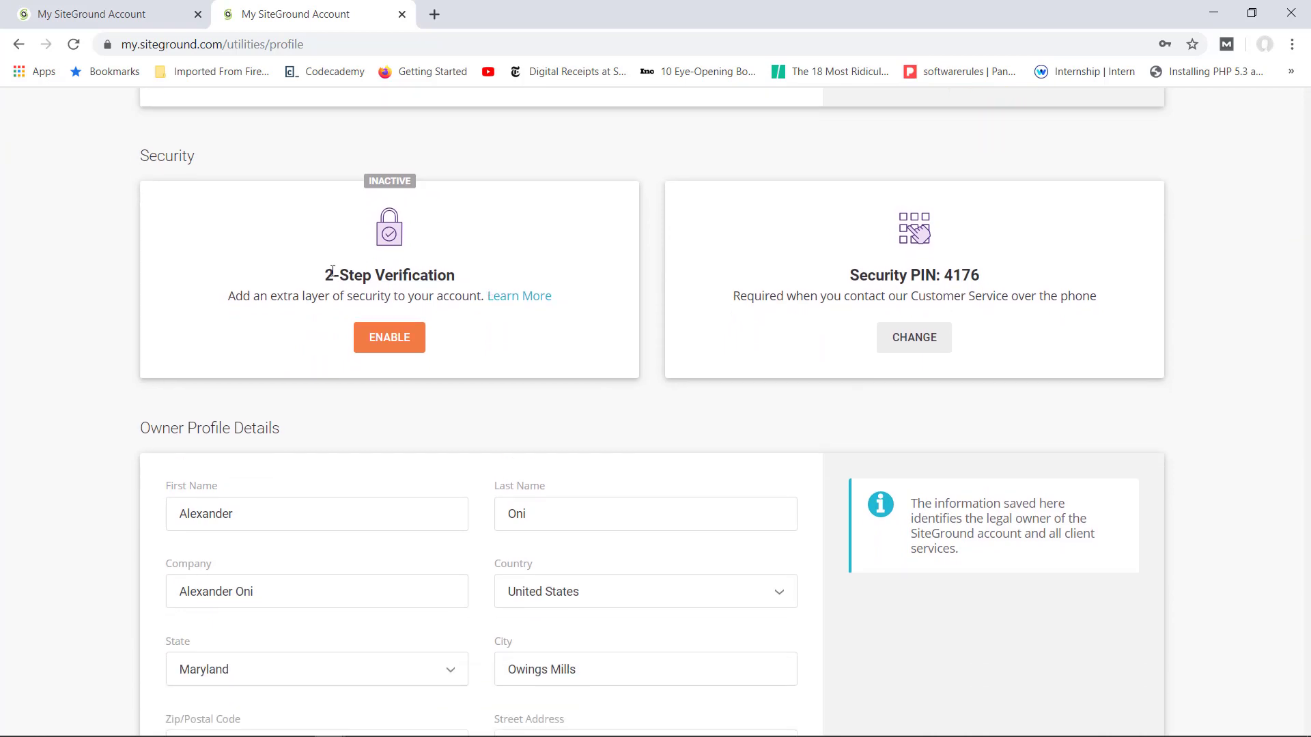
left_click(404, 338)
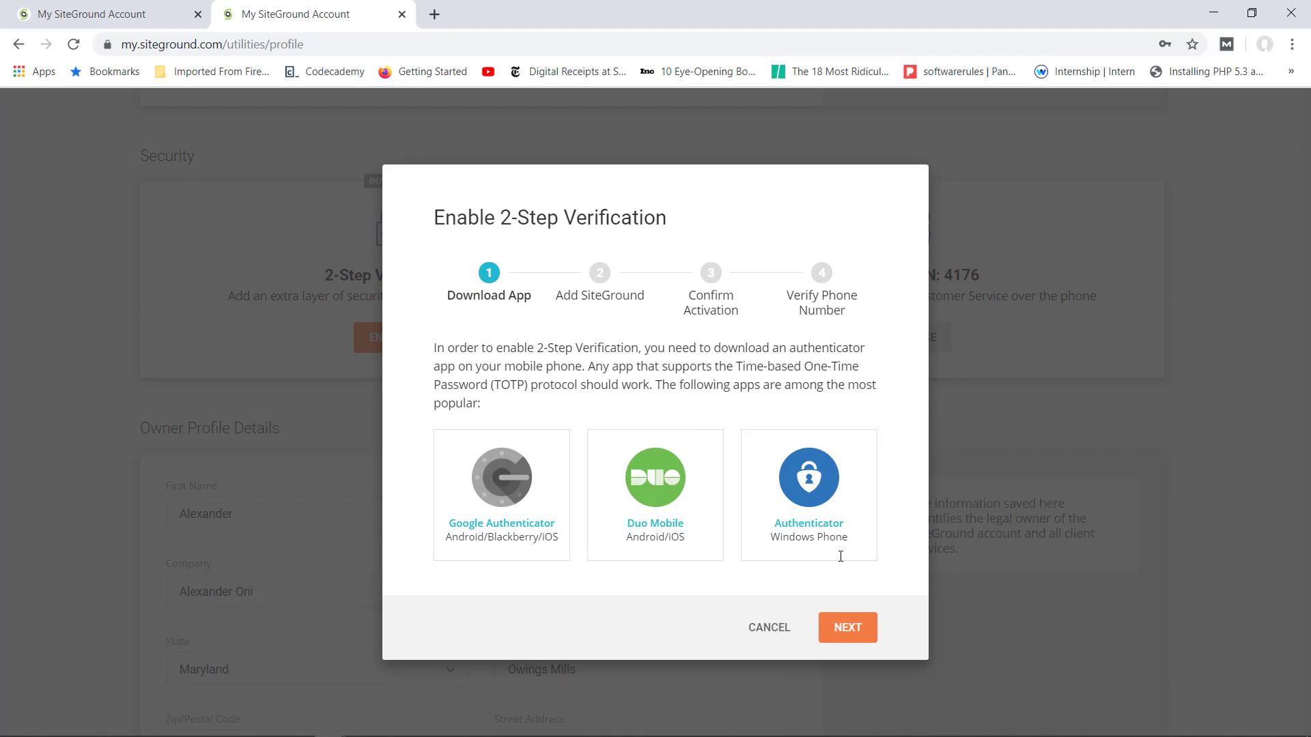
left_click(778, 627)
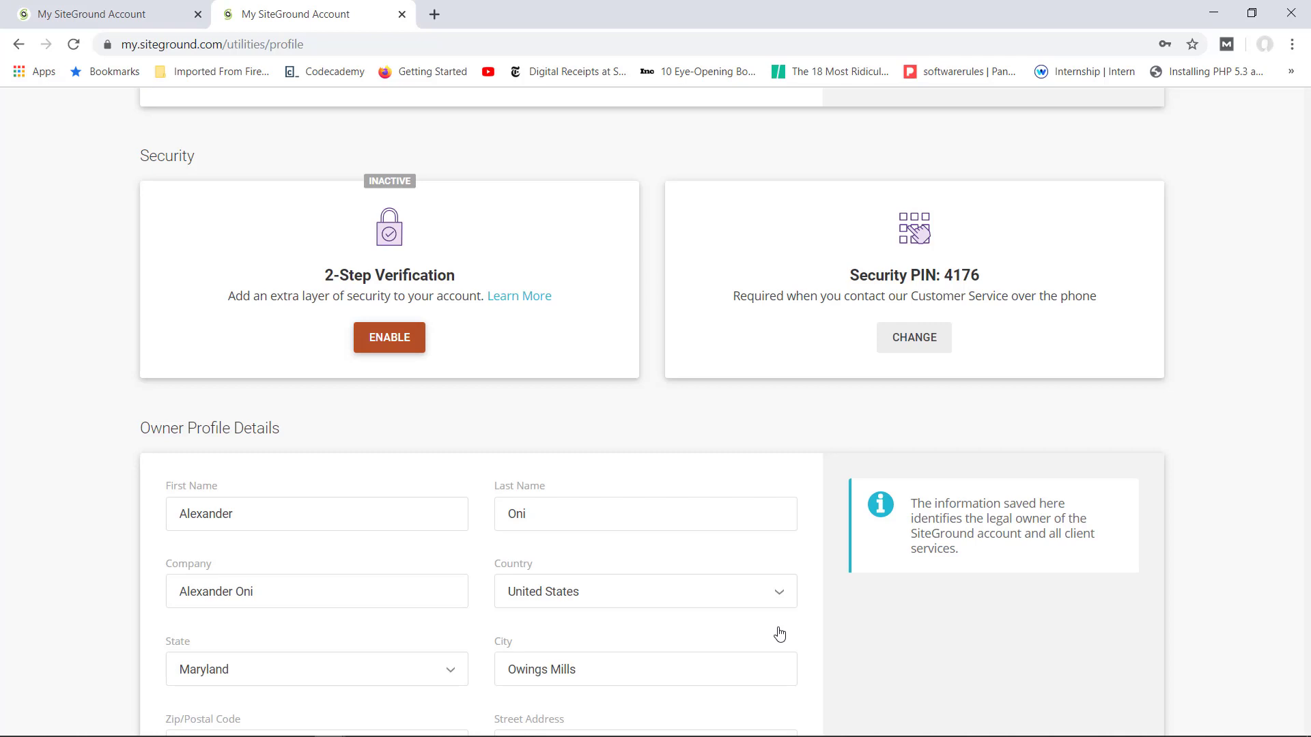
left_click_drag(983, 276, 948, 275)
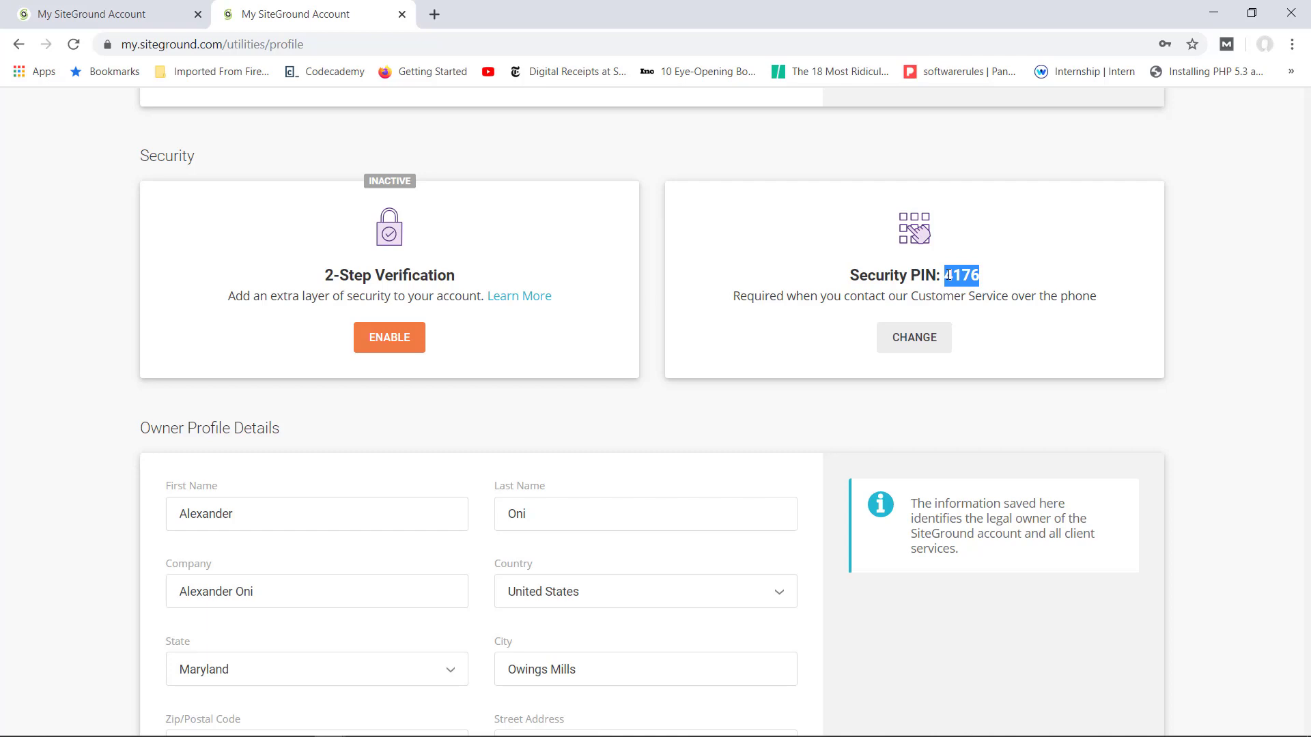
left_click(924, 341)
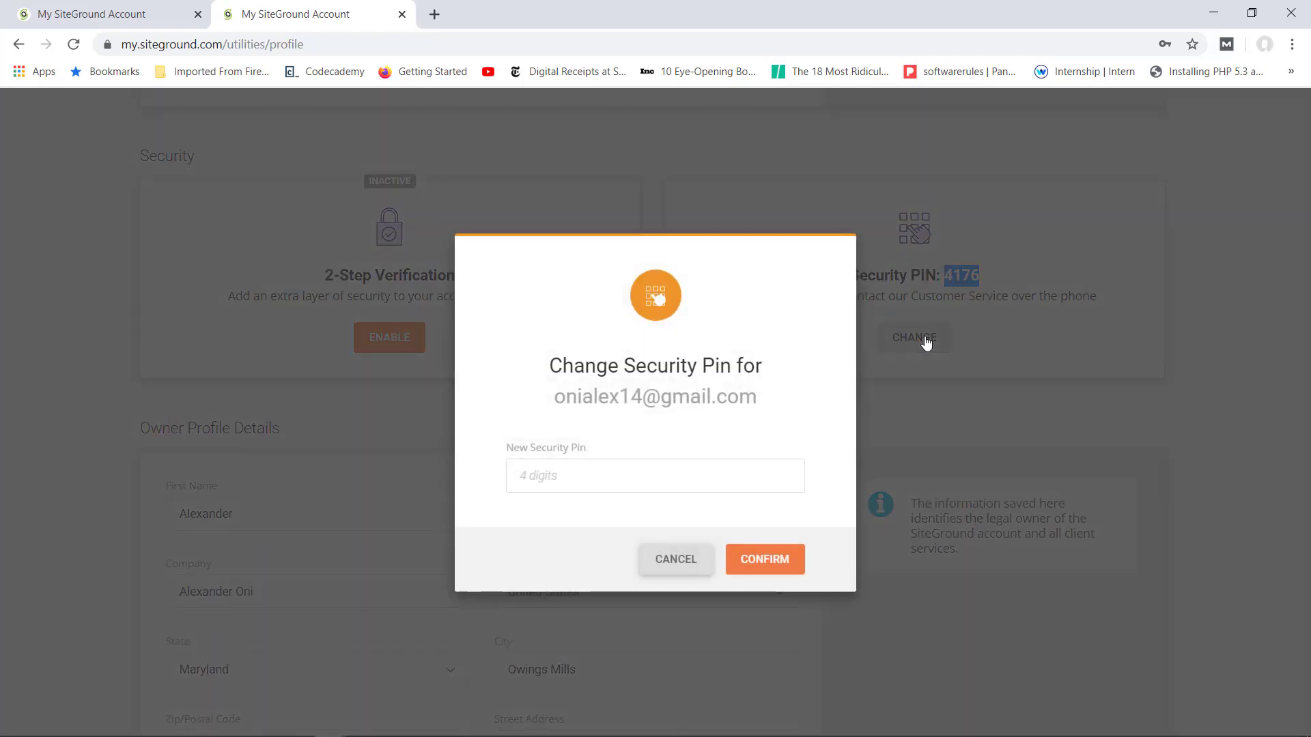
left_click(688, 568)
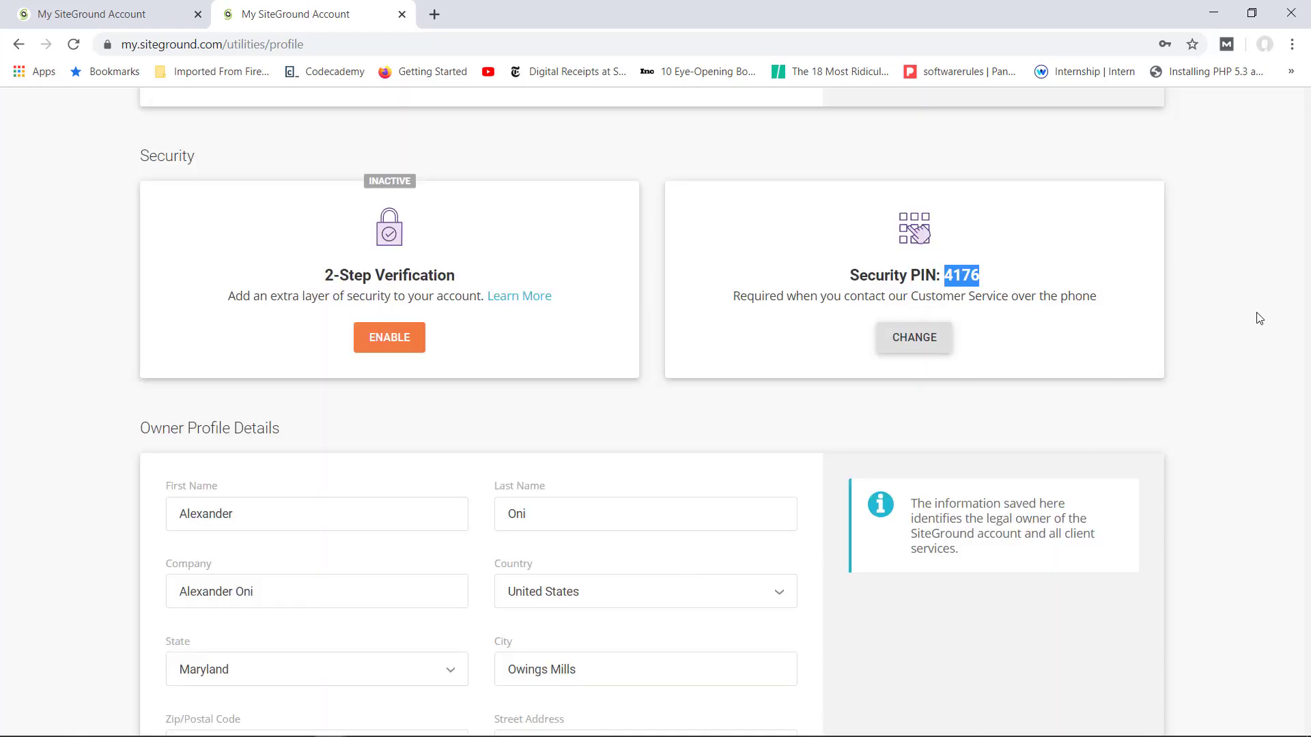
Scroll through the Profile Management section's owner profile details
scroll(1307, 305, "down", 1)
scroll(1307, 306, "down", 4)
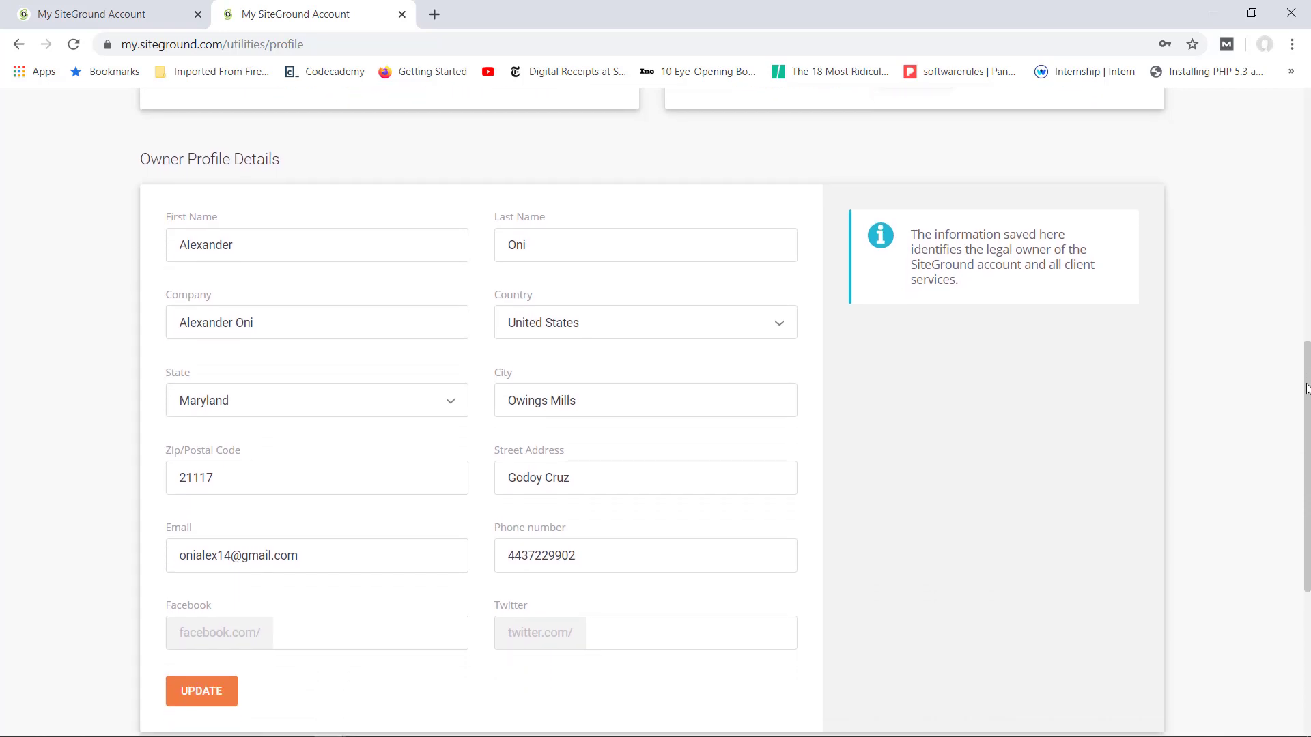
scroll(1308, 305, "up", 1)
scroll(1308, 305, "up", 1)
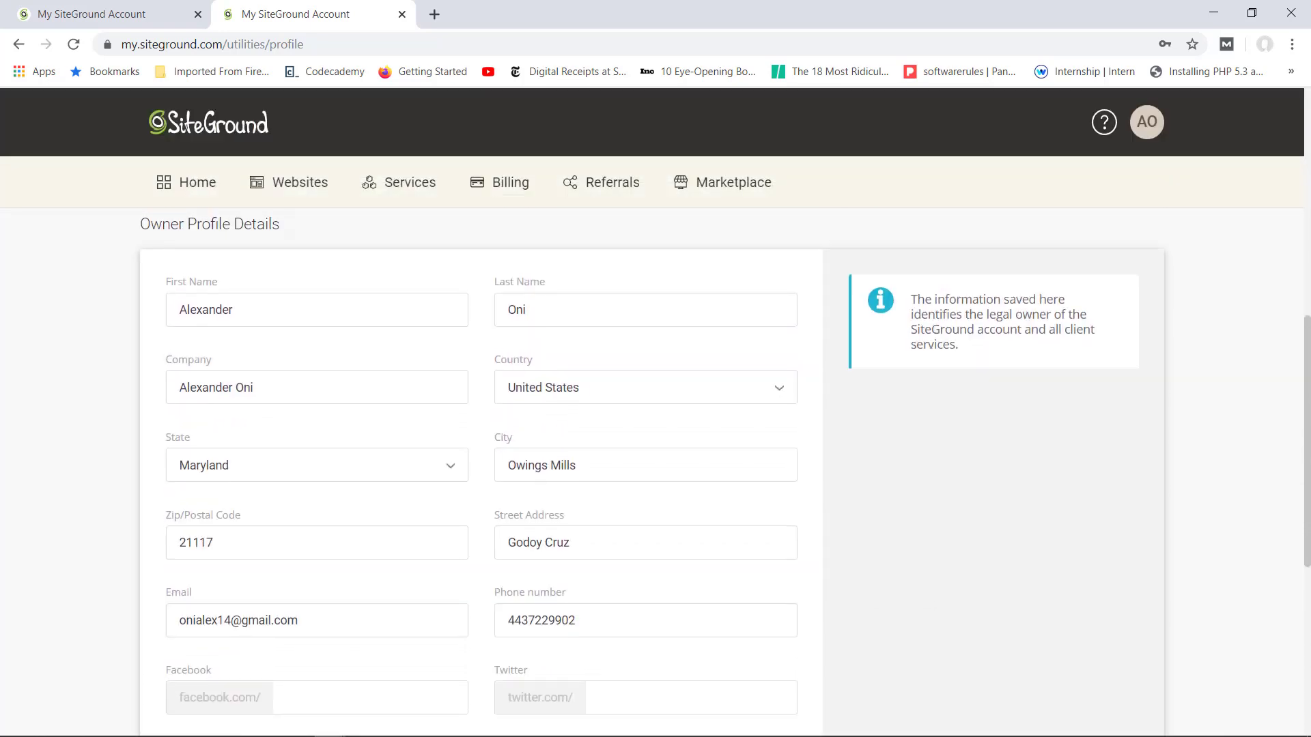
scroll(1288, 423, "up", 1)
scroll(1288, 423, "down", 4)
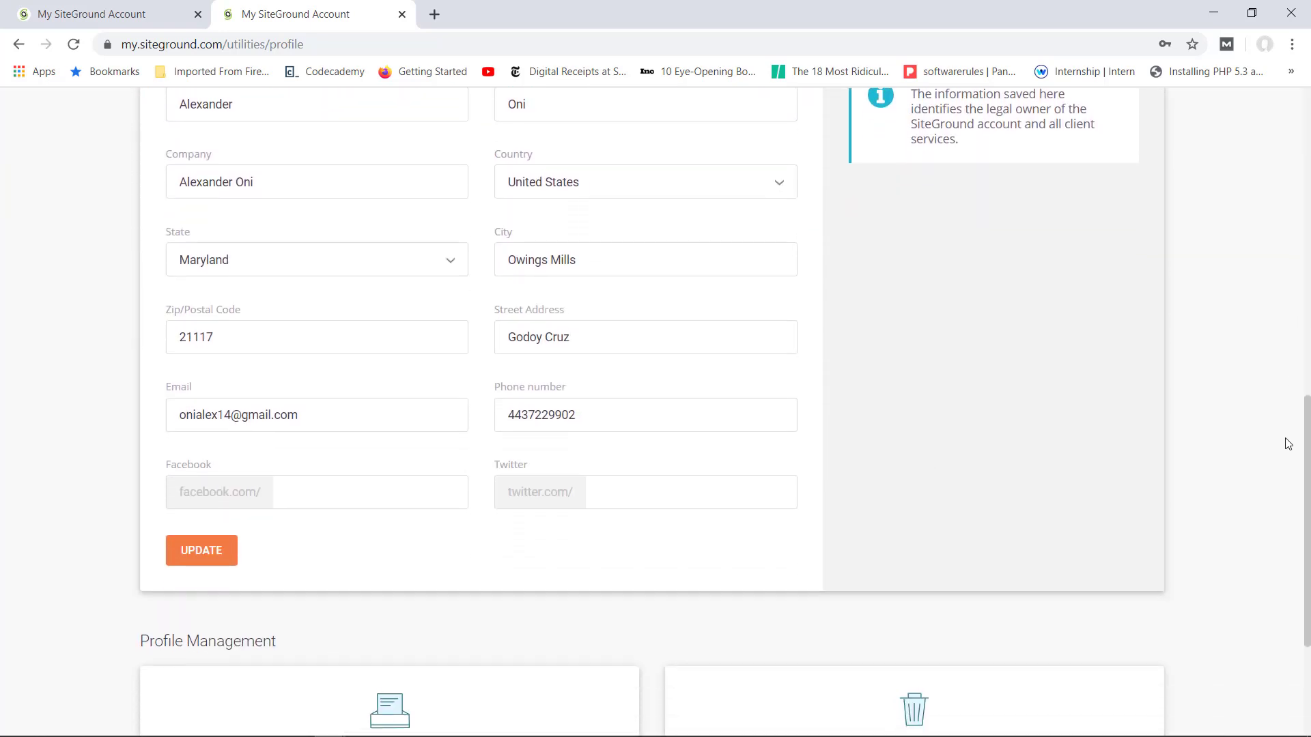
scroll(1288, 444, "down", 3)
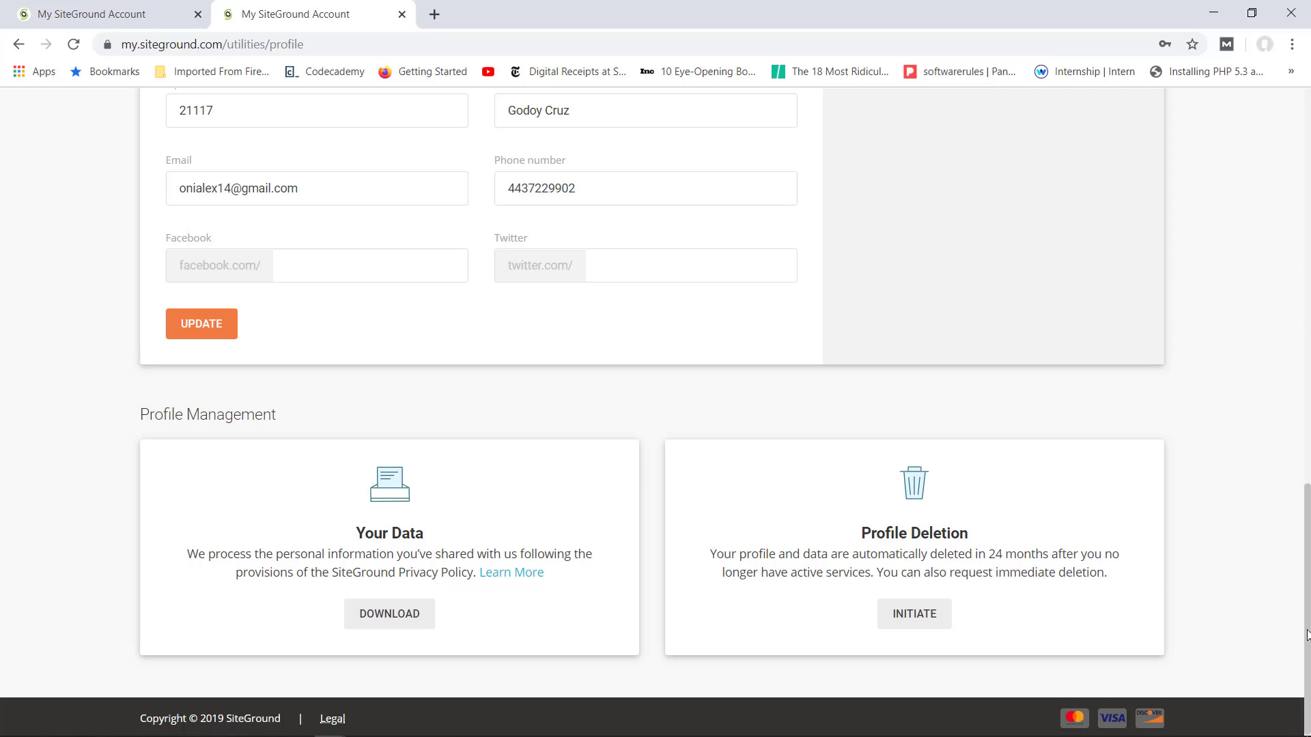
scroll(1307, 635, "up", 10)
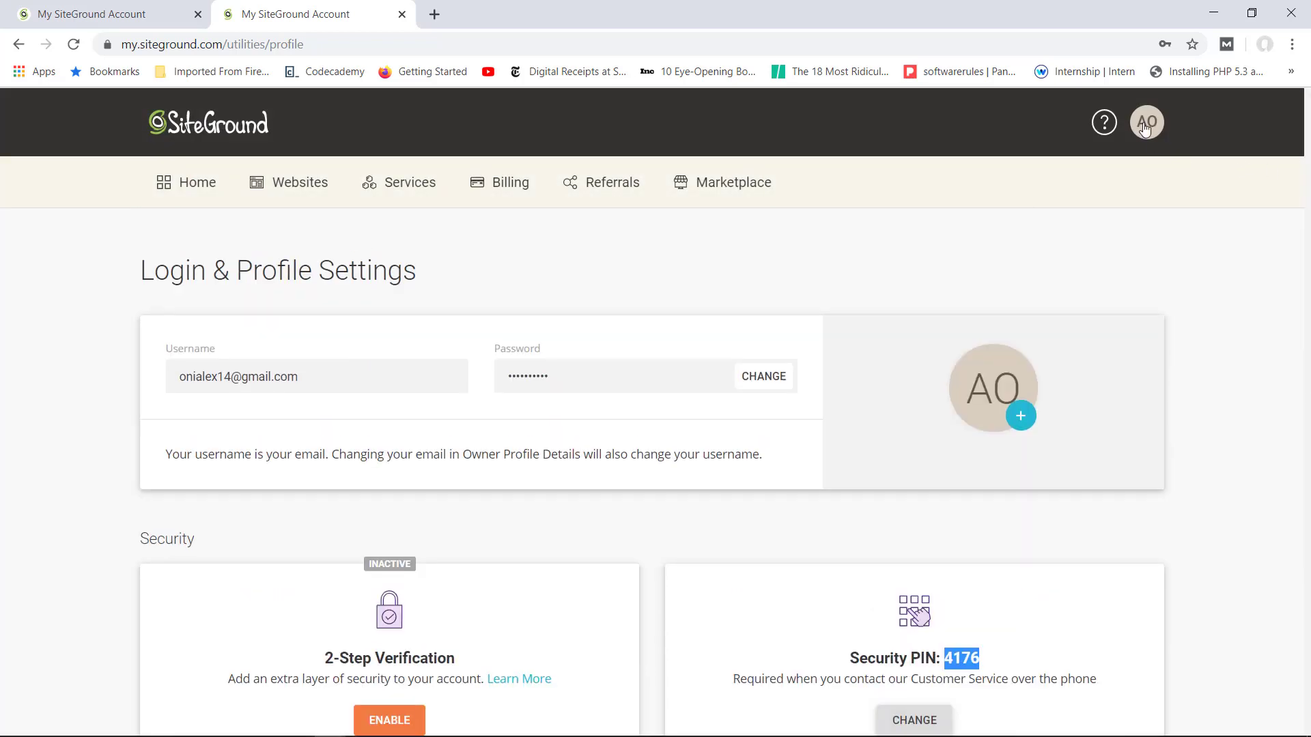
left_click(1144, 127)
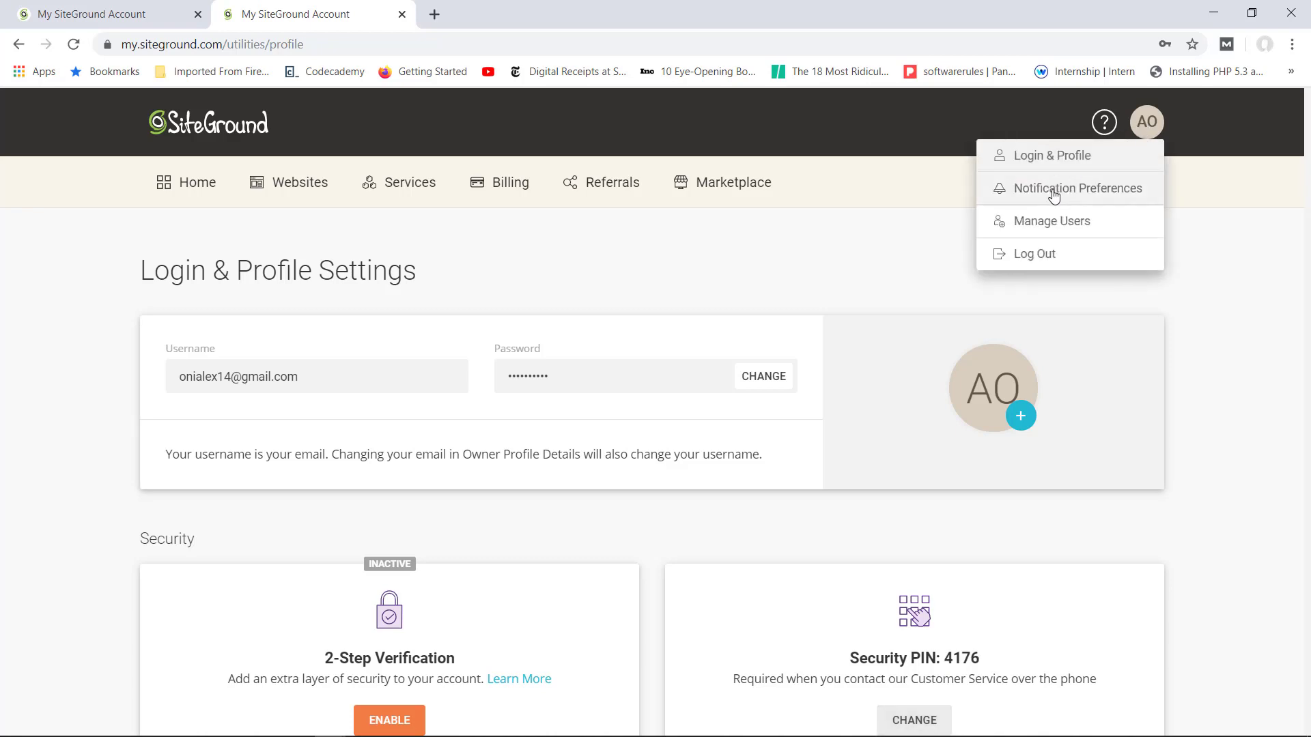
Review the Notification Preferences toggles, then go to Manage Users from the account menu
left_click(1087, 193)
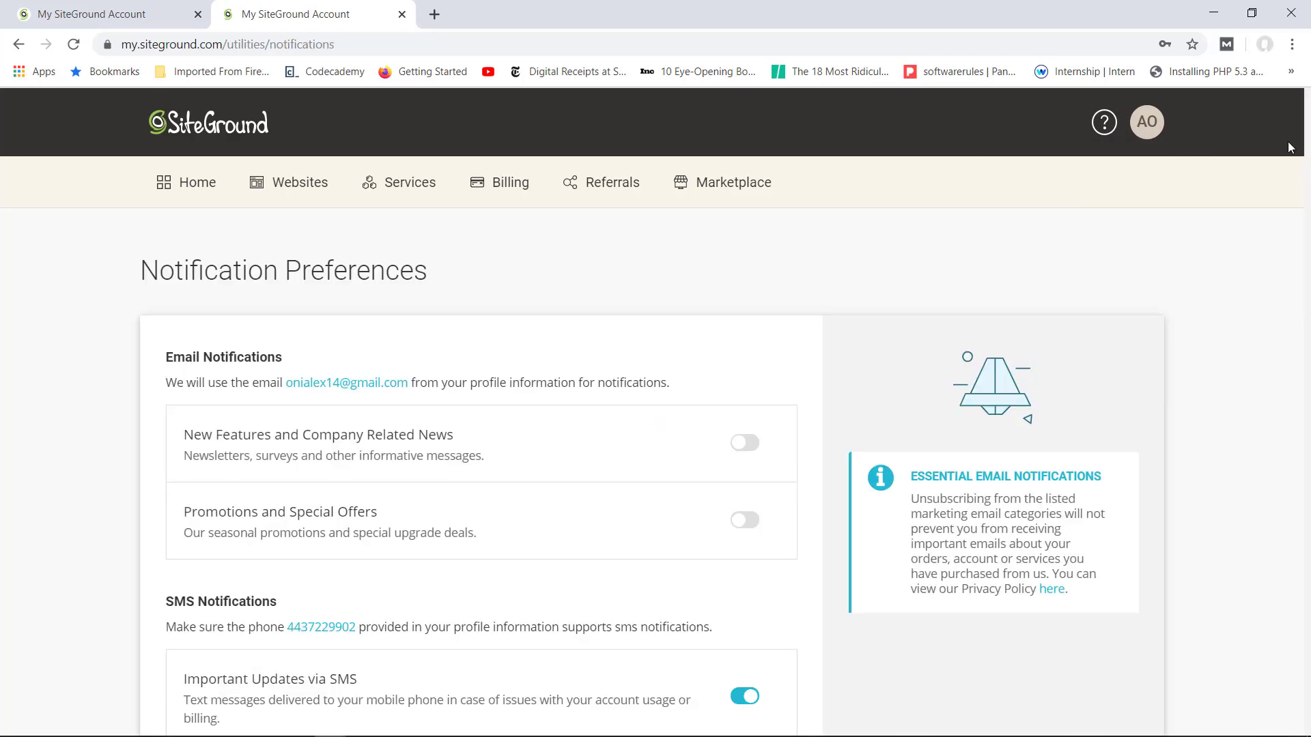
left_click_drag(1307, 154, 1299, 251)
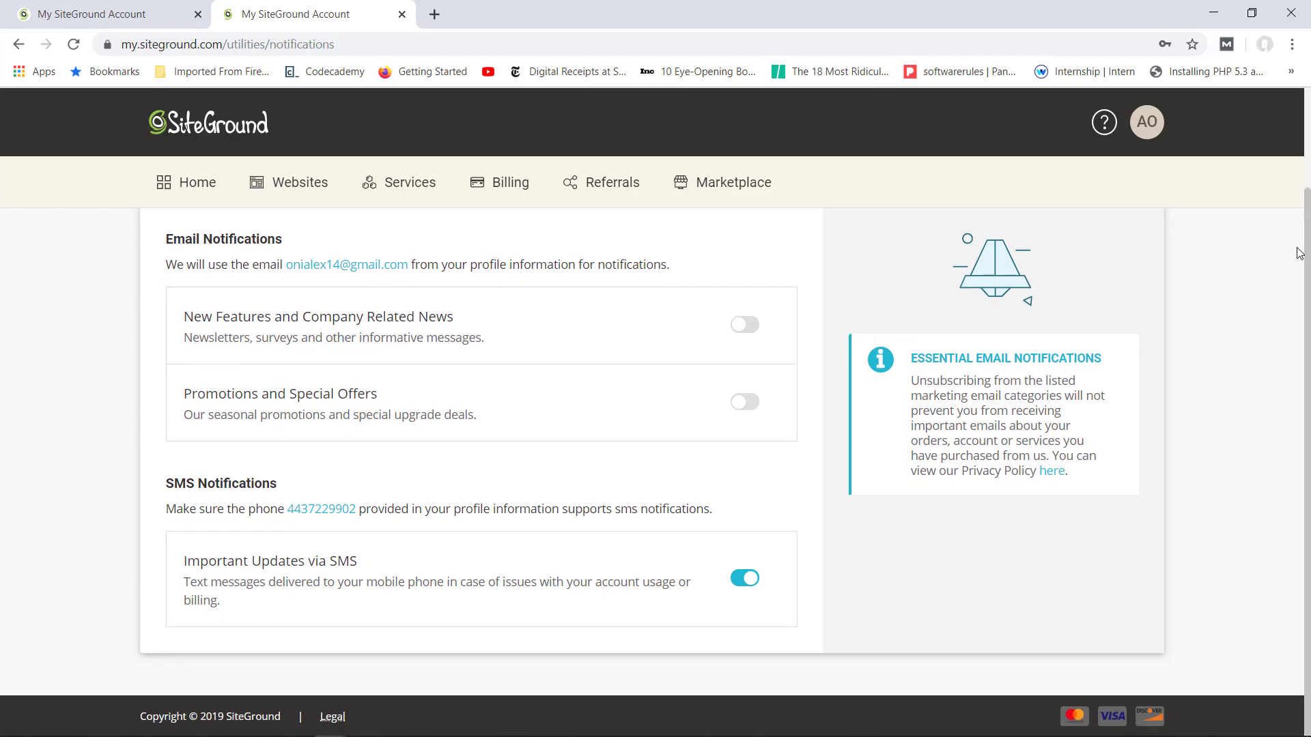
scroll(1299, 252, "up", 2)
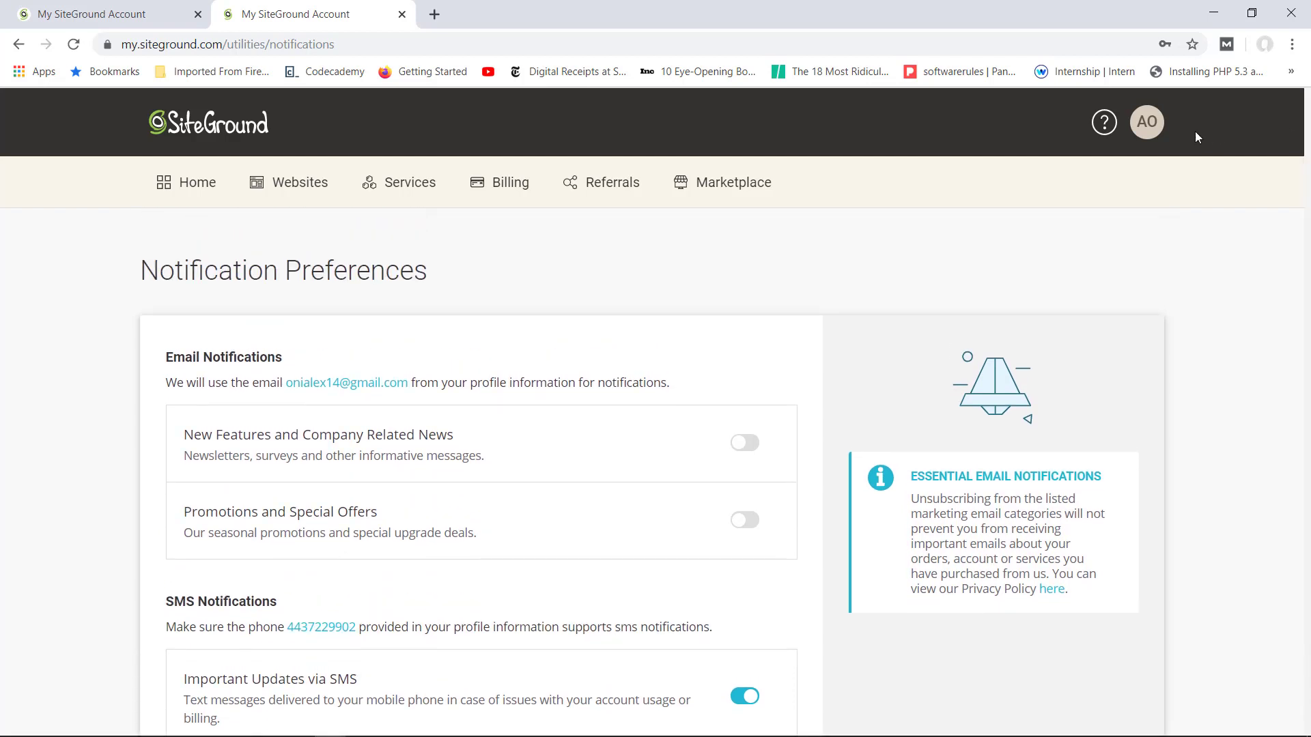
left_click(1146, 123)
left_click(1057, 222)
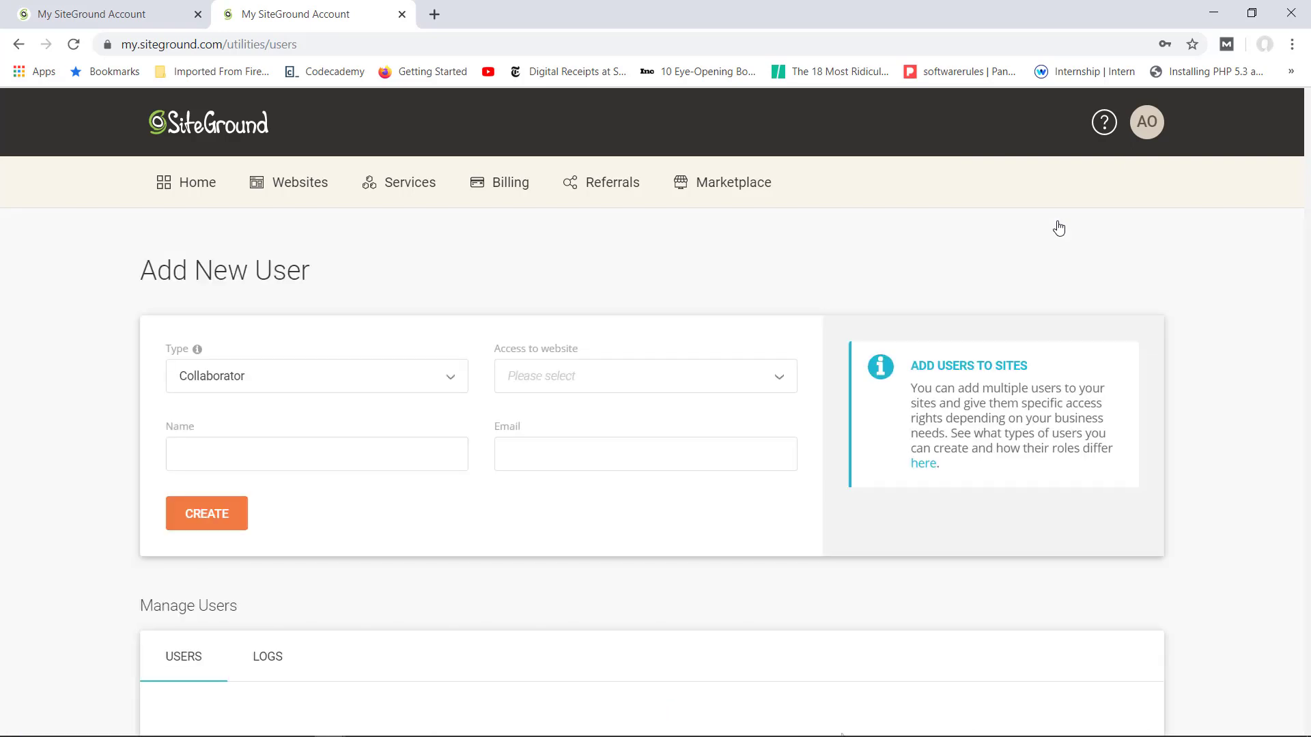
Try Client then Collaborator as user type and preview website access without choosing any site
left_click(451, 386)
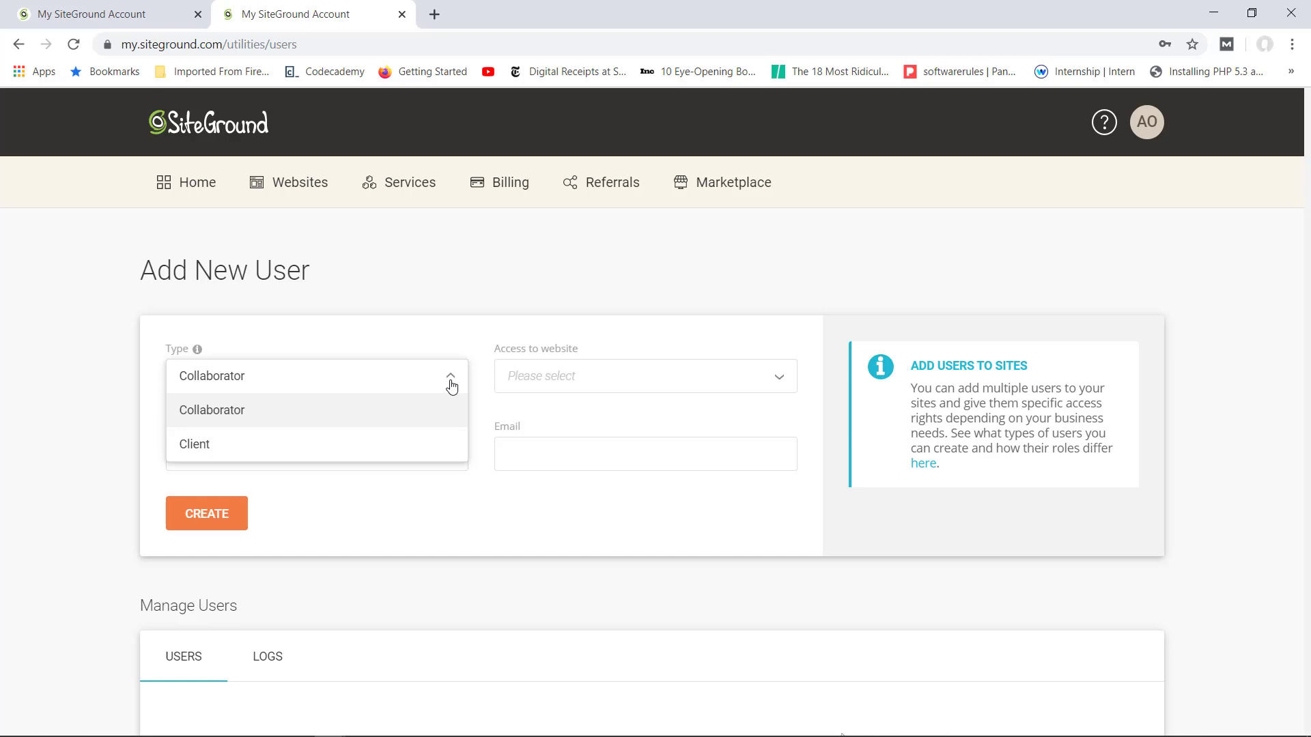
left_click(221, 447)
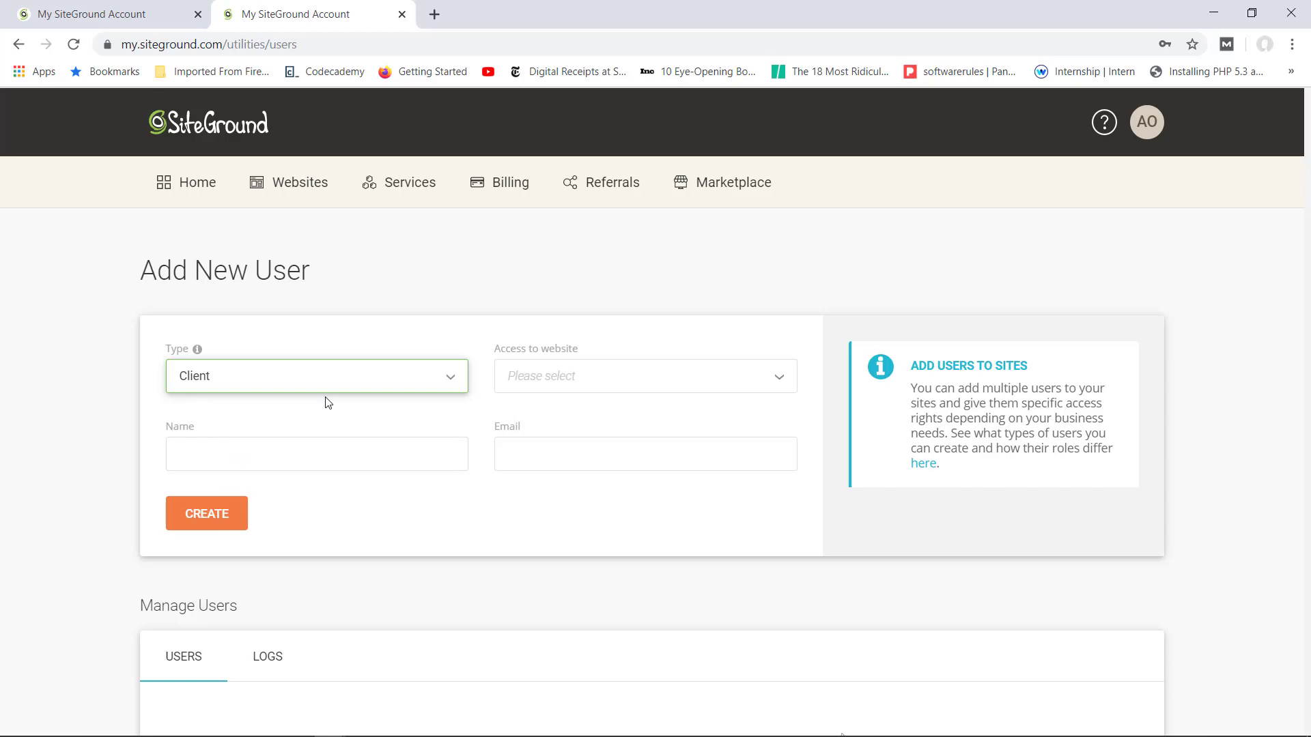
left_click(372, 386)
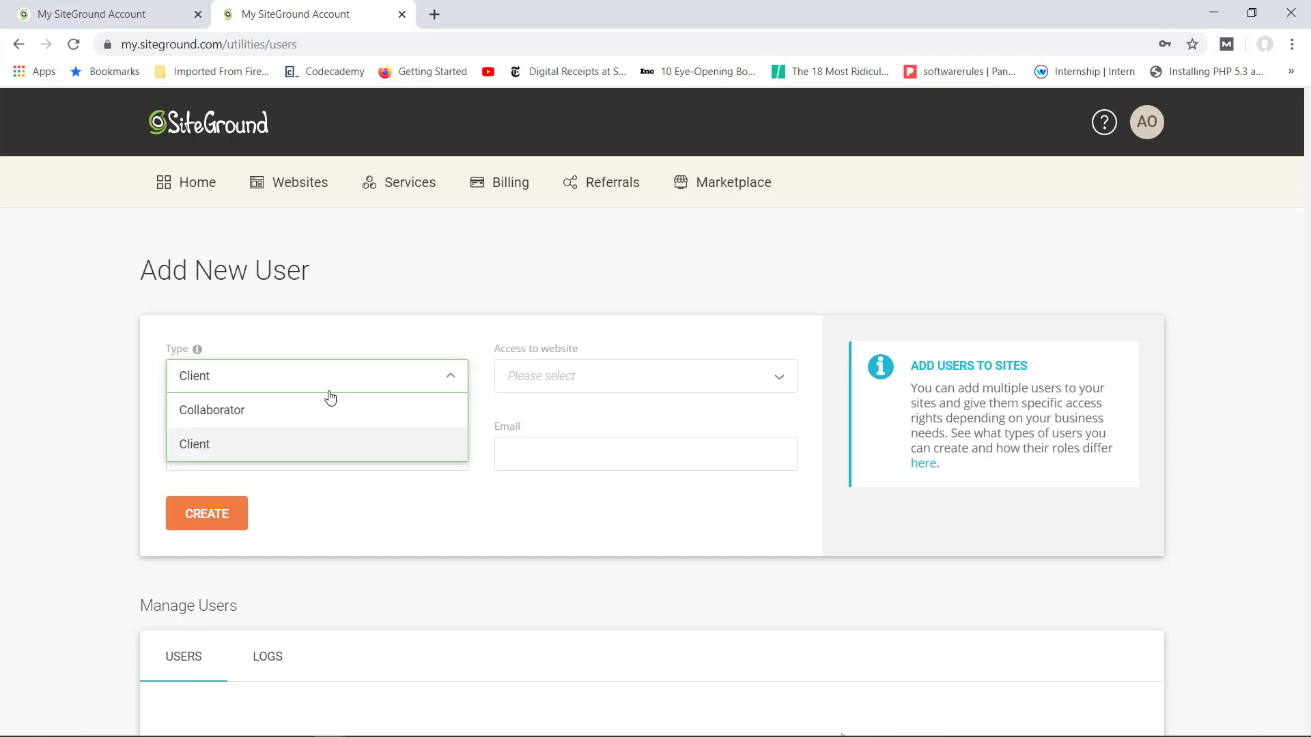
left_click(251, 412)
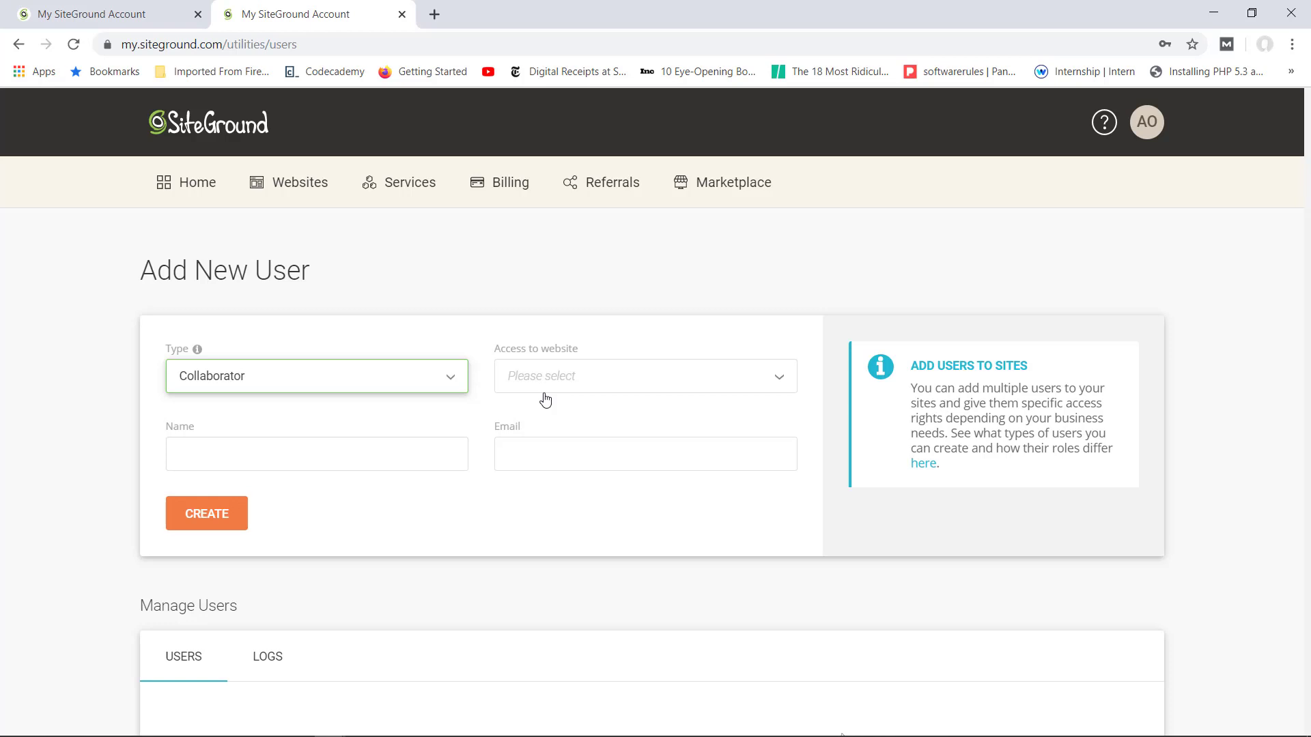
left_click(610, 375)
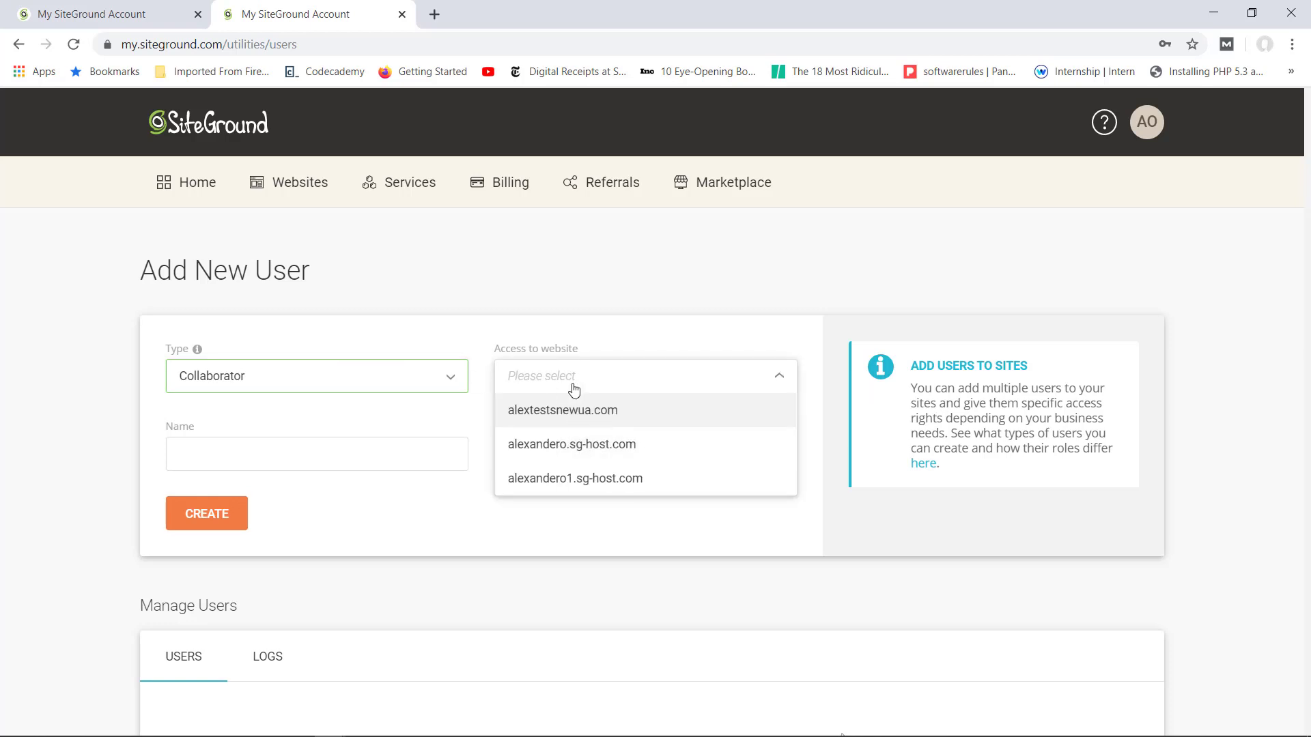
left_click(499, 308)
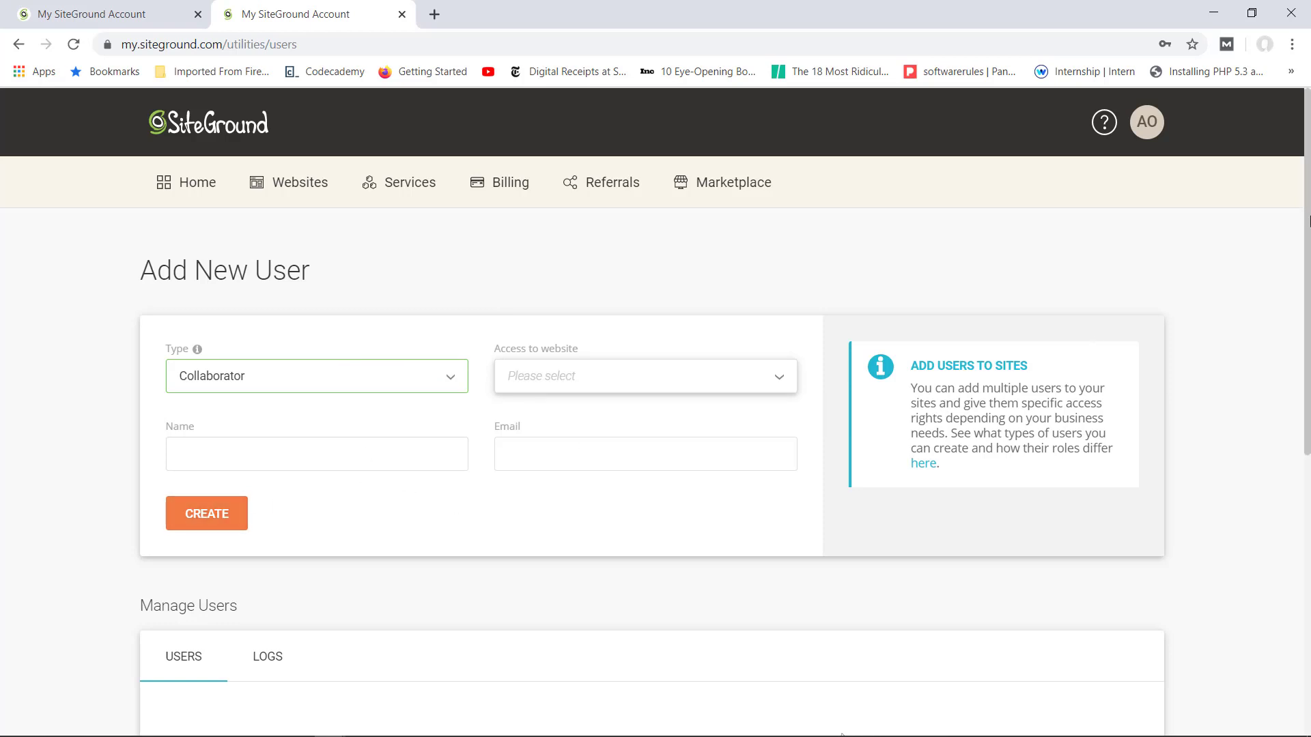
Check the still-empty user activity logs before heading back through the account menu
scroll(1308, 220, "down", 5)
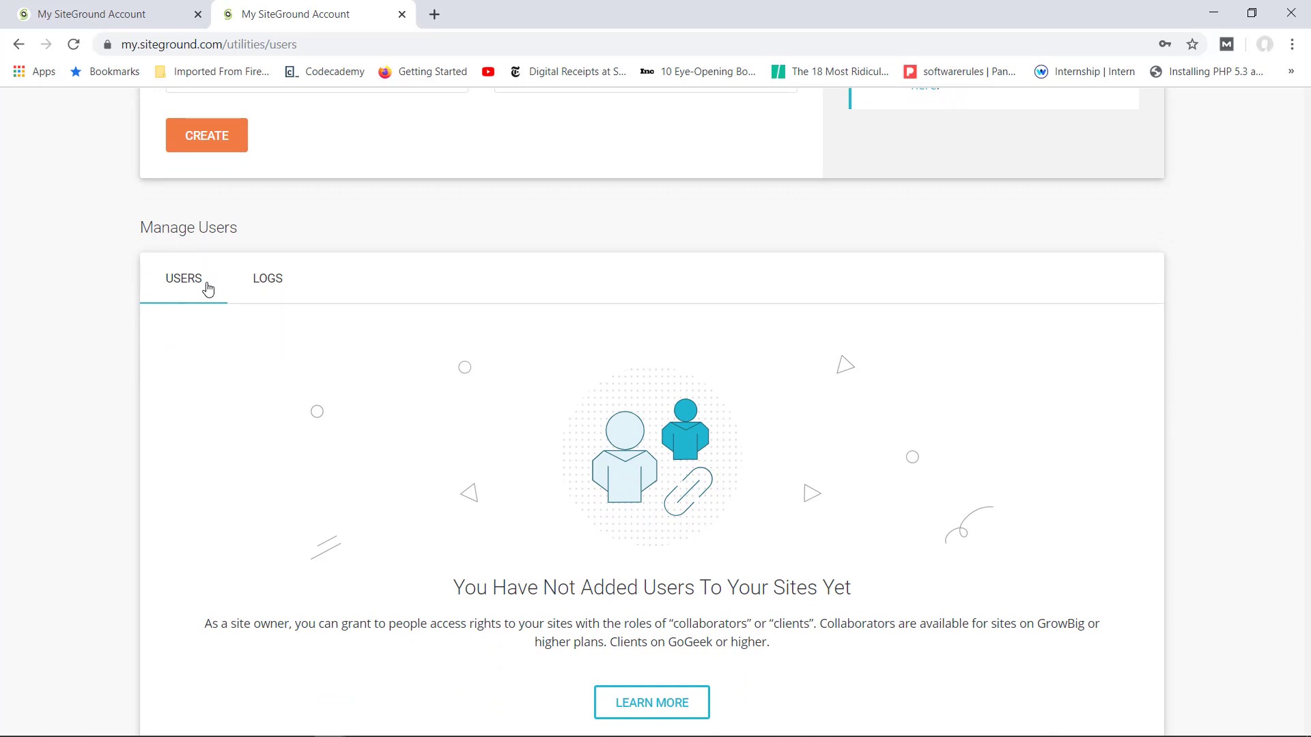
left_click(269, 284)
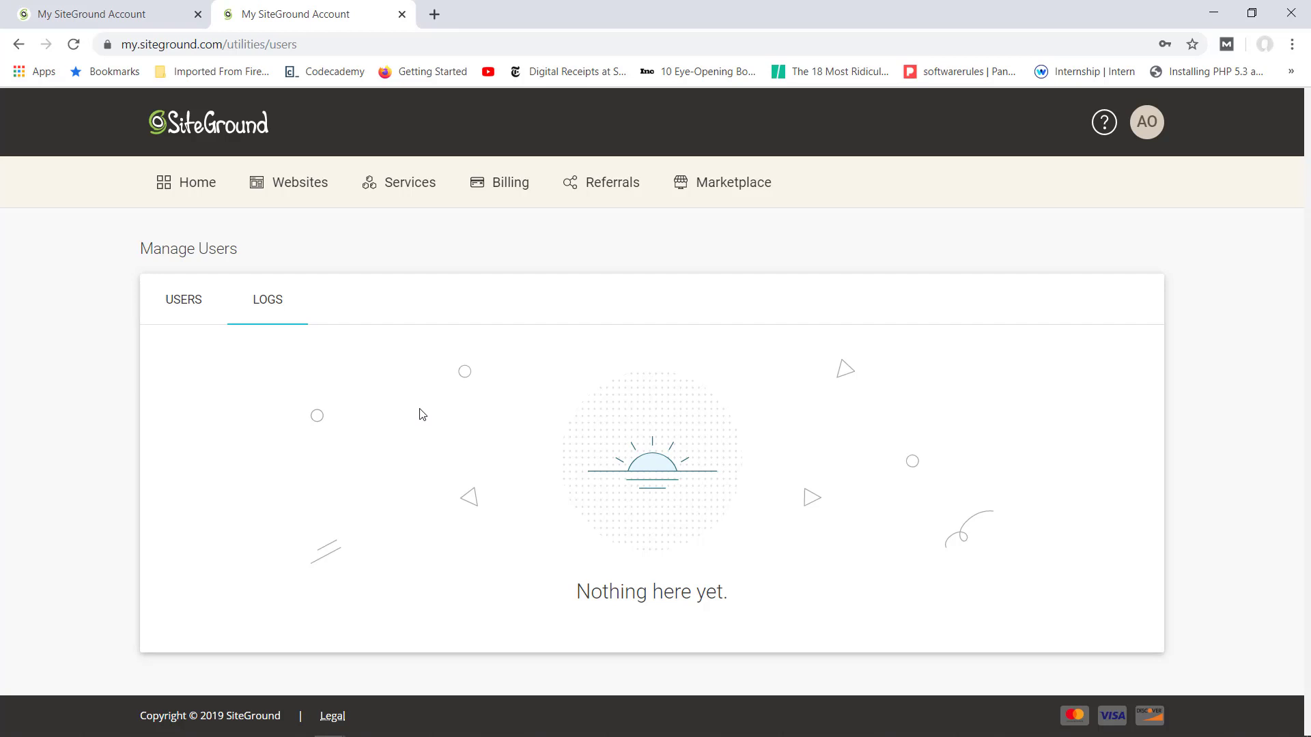
left_click(1152, 136)
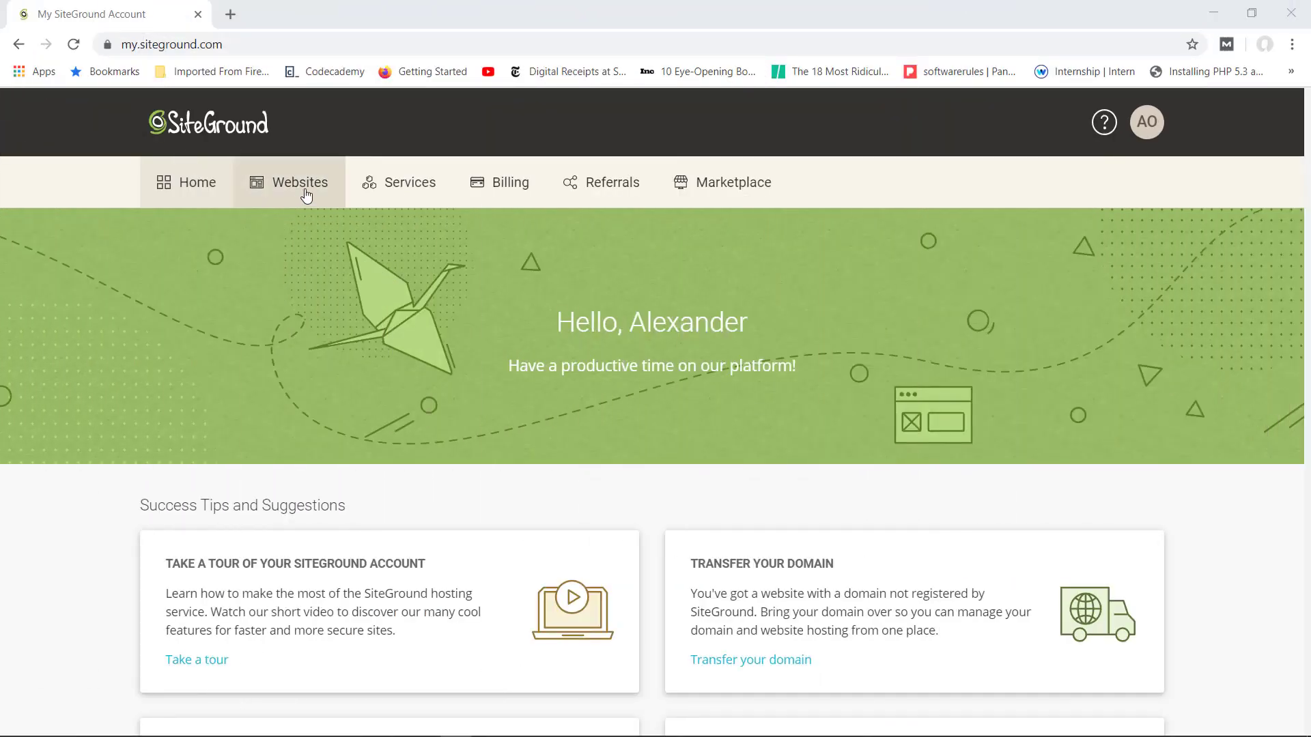
From the Websites list, start a new website for the My Hosting plan
left_click(306, 195)
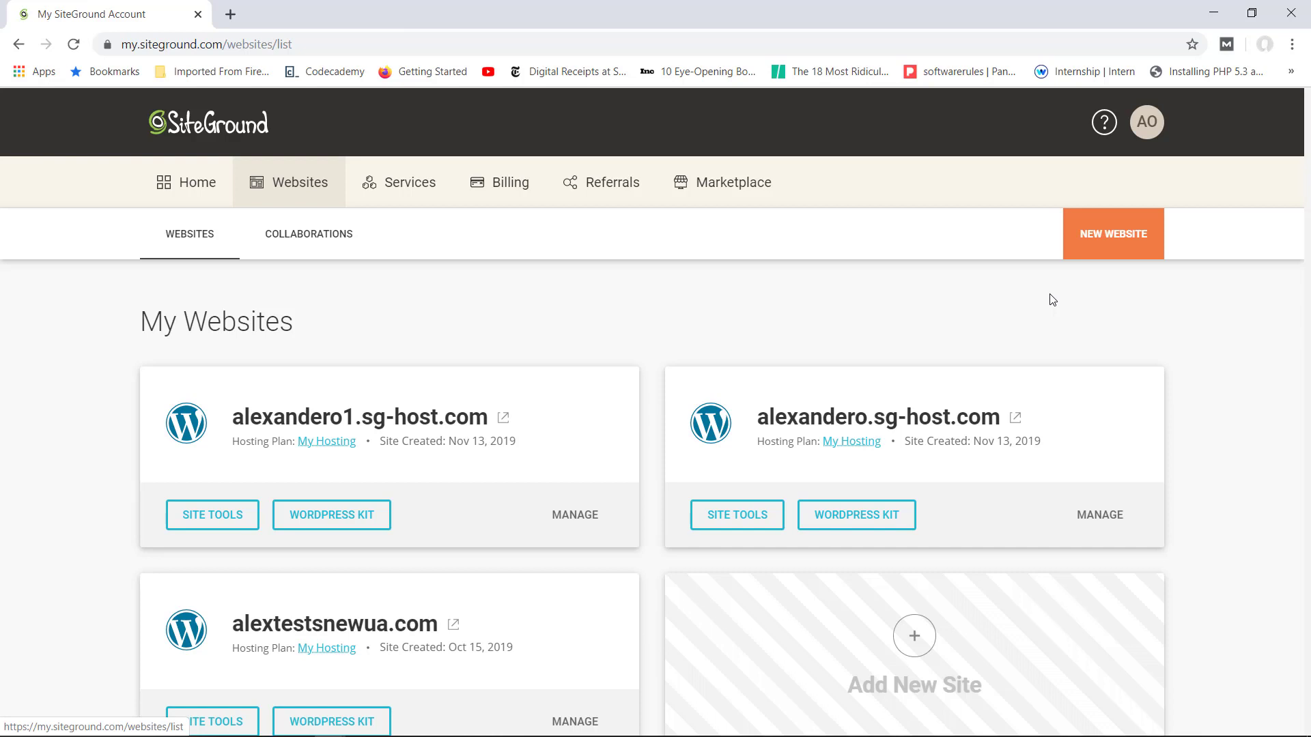
left_click(1110, 237)
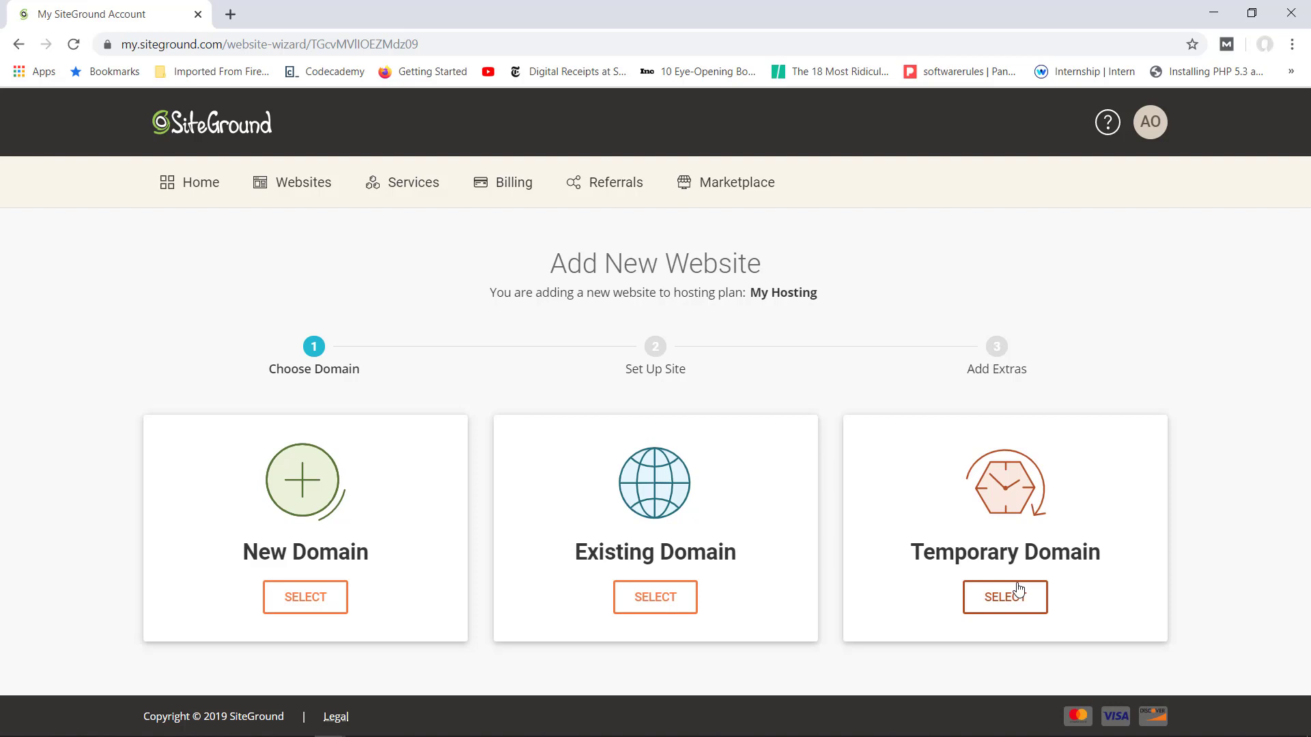
Create an empty website on a free temporary sg-host.com domain, skipping any app installation
left_click(1018, 590)
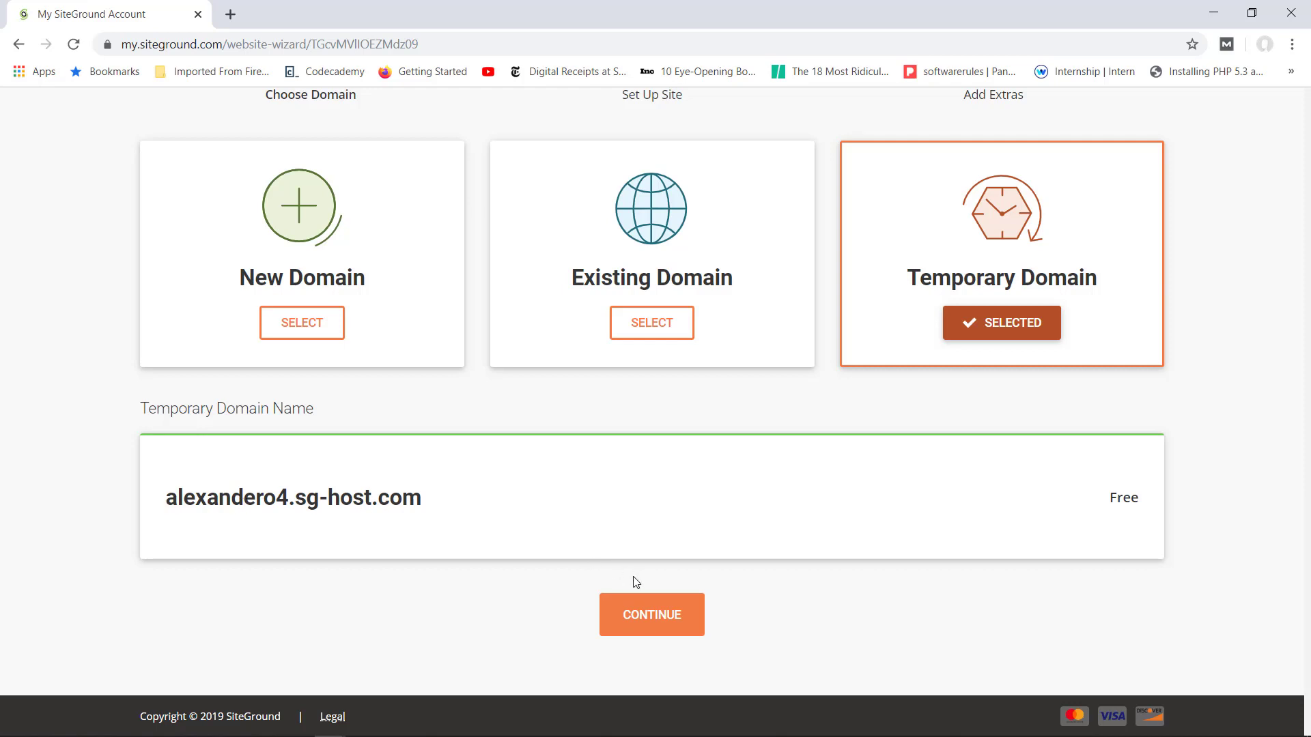
left_click(655, 616)
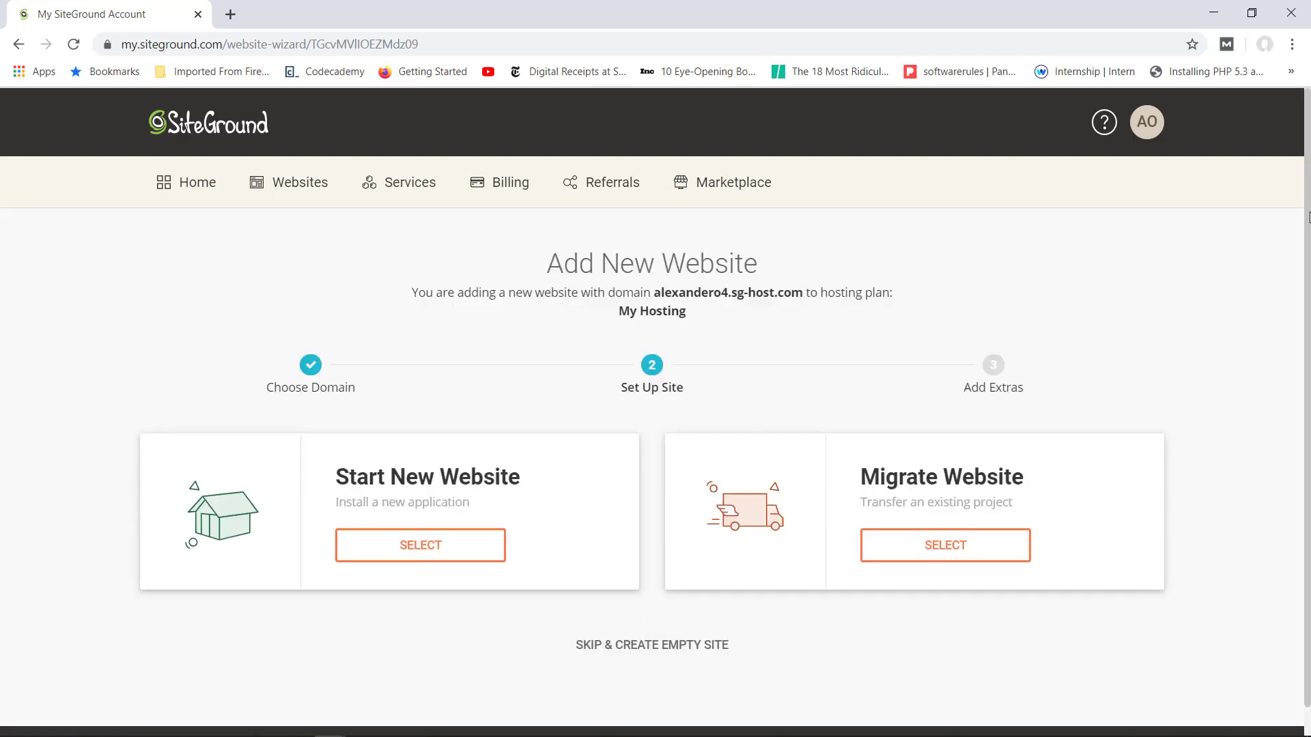
scroll(1304, 266, "down", 1)
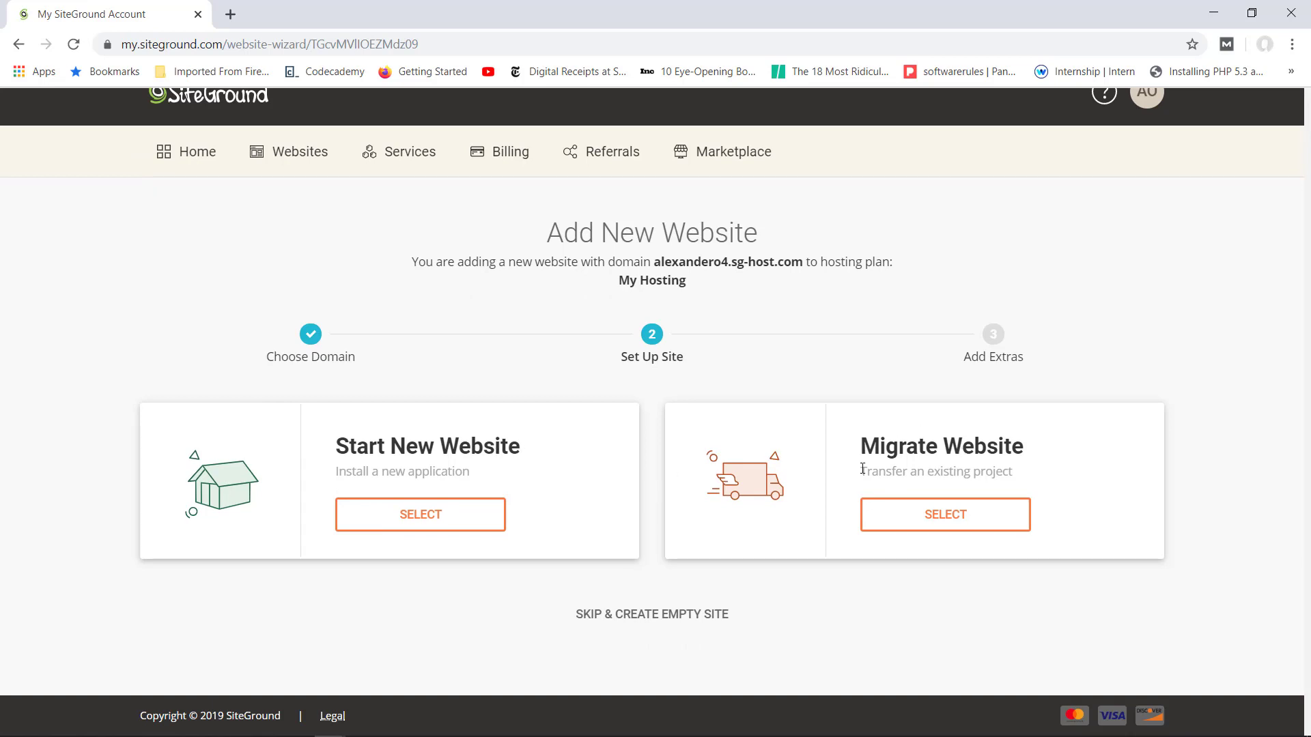
left_click(673, 616)
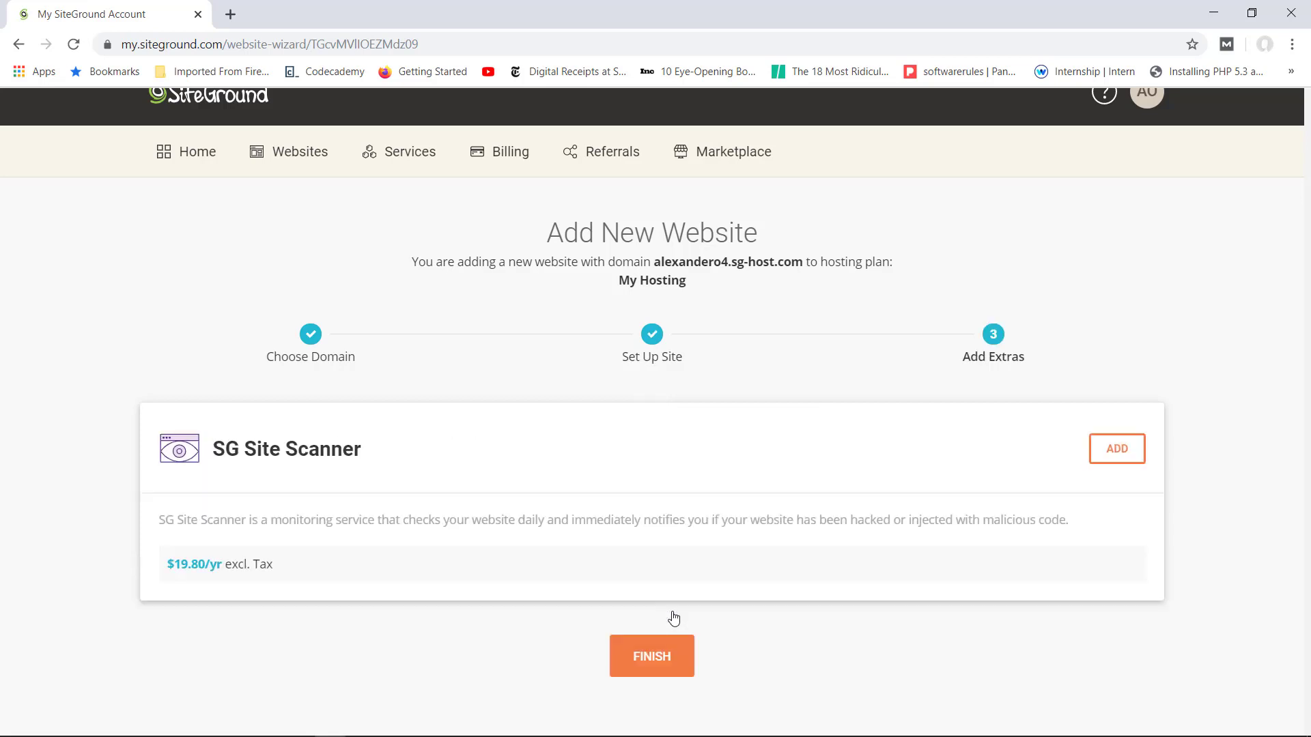
left_click(654, 659)
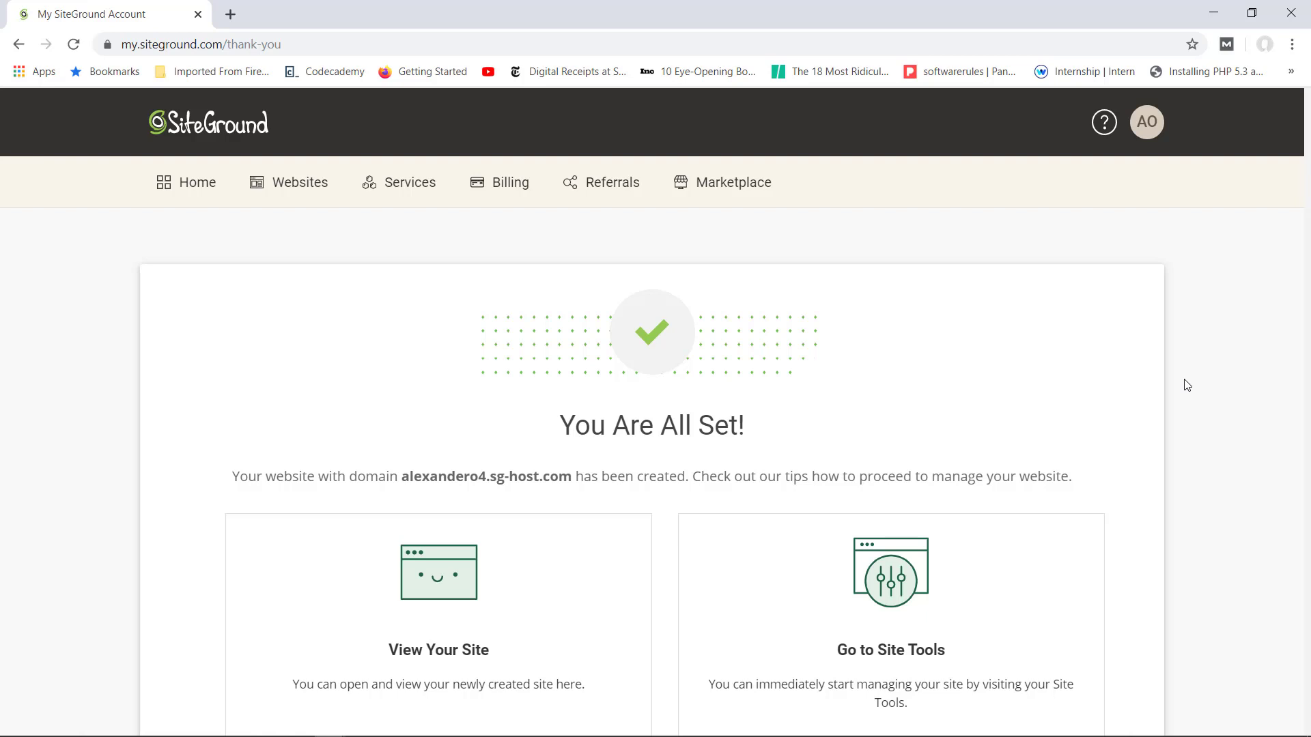
Preview the new site's under-construction page in a new tab, close it, then choose Manage Site
left_click_drag(1303, 166, 1301, 285)
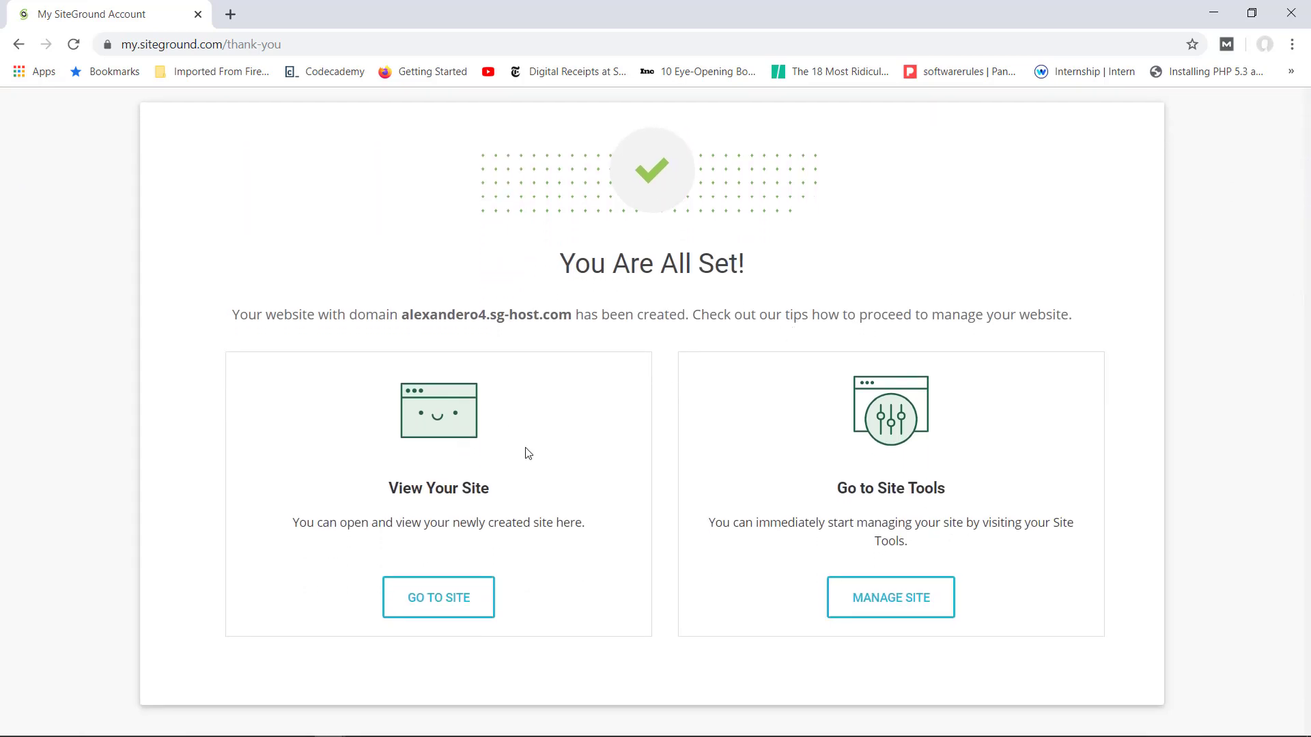
left_click(438, 600)
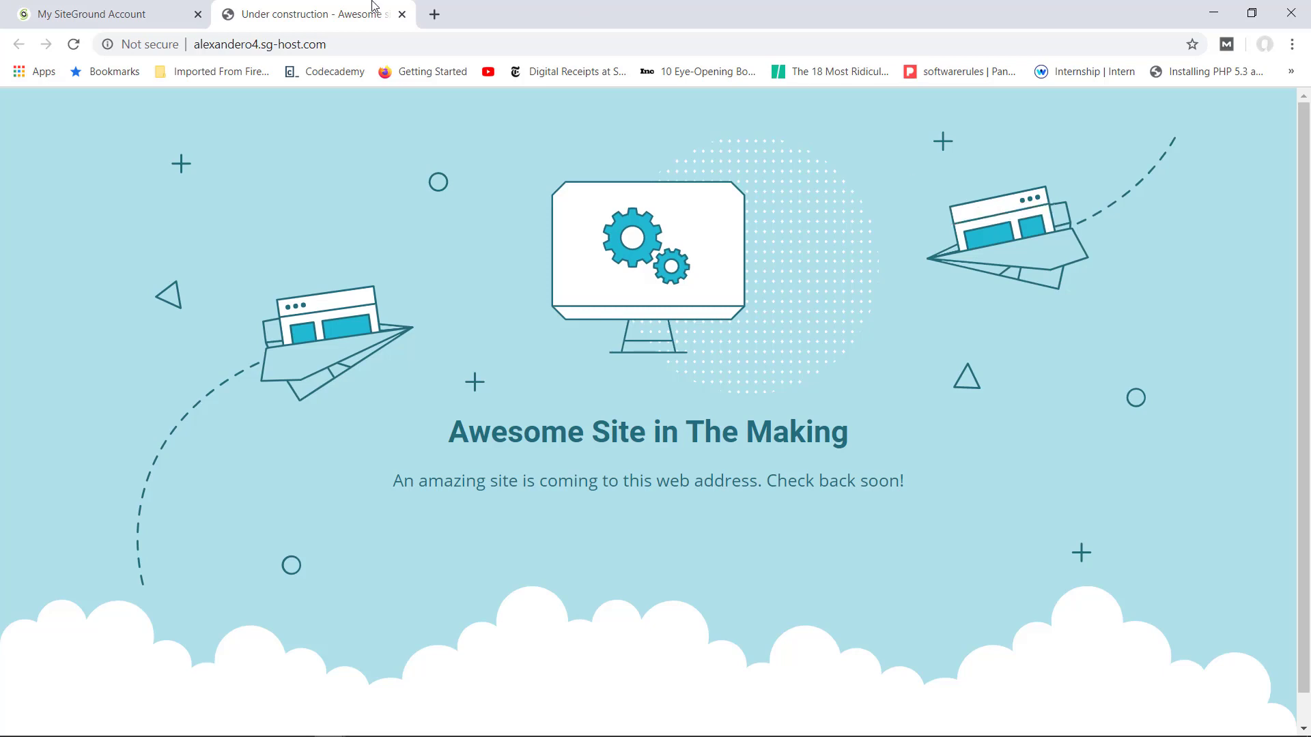
left_click(402, 14)
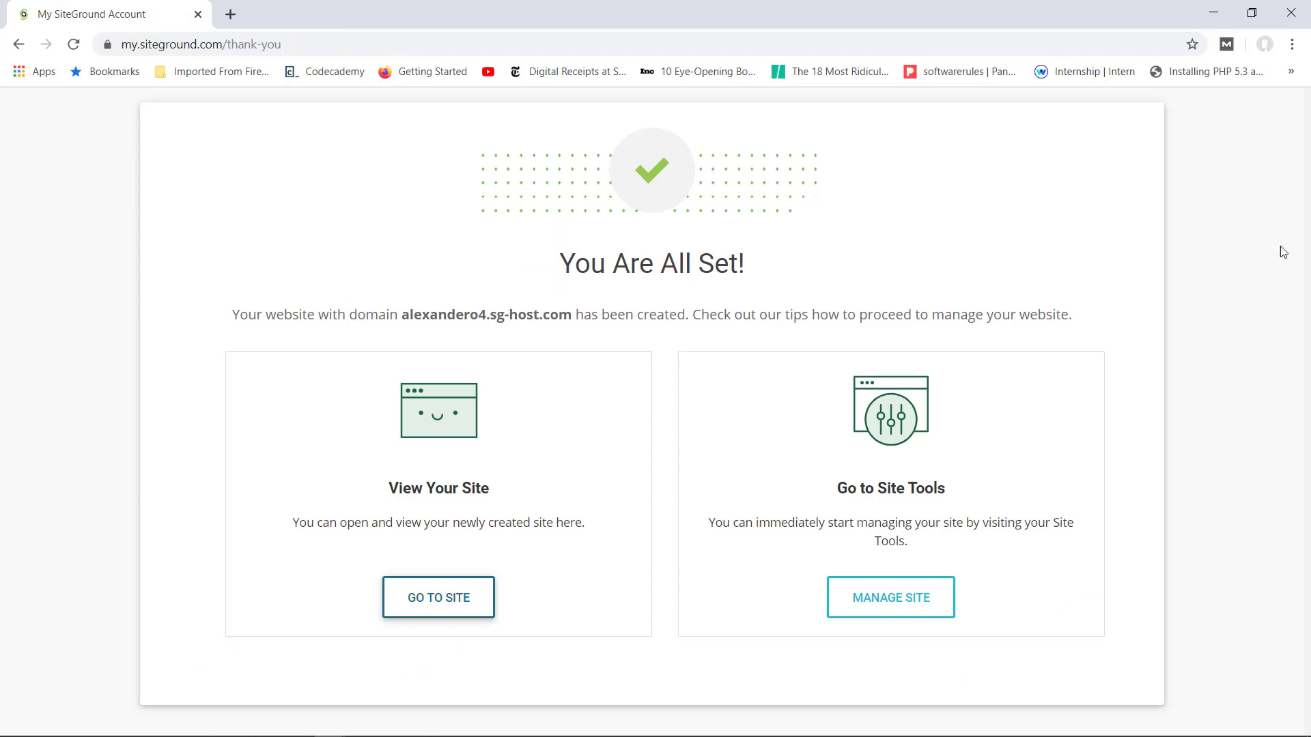
scroll(1306, 328, "down", 1)
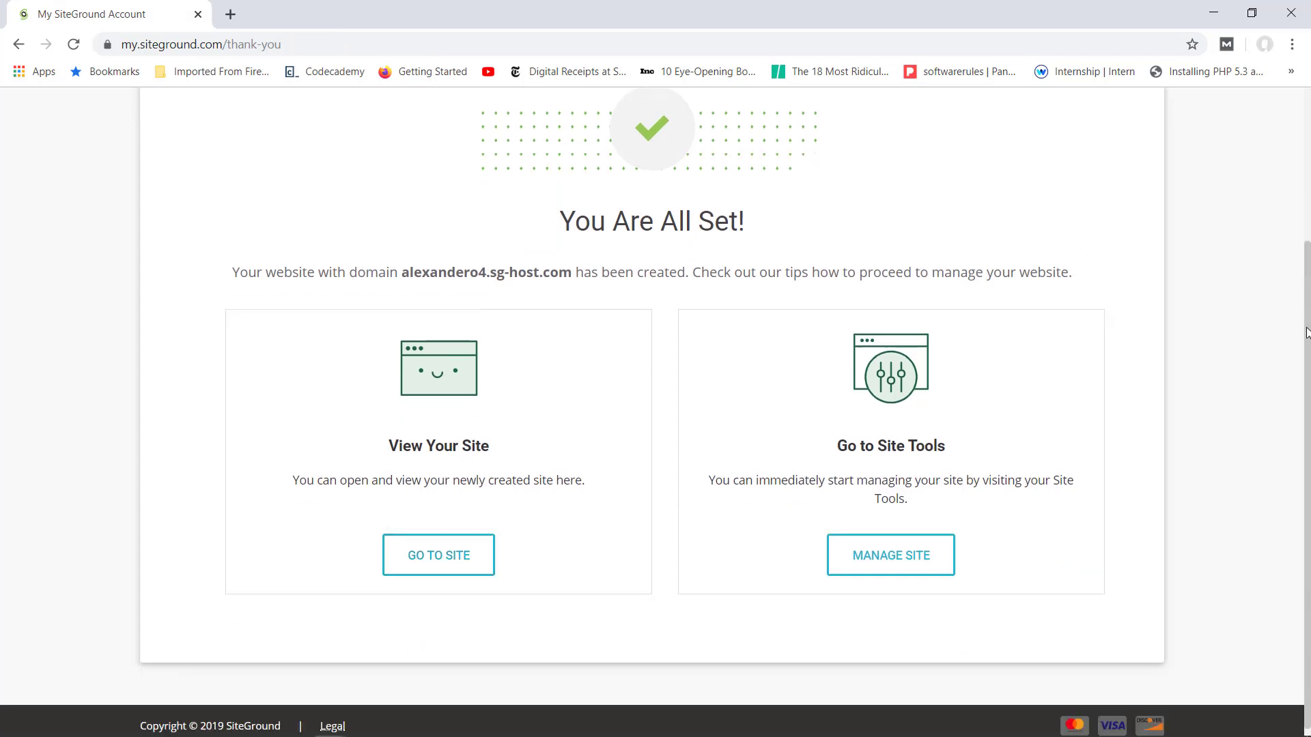
left_click(923, 554)
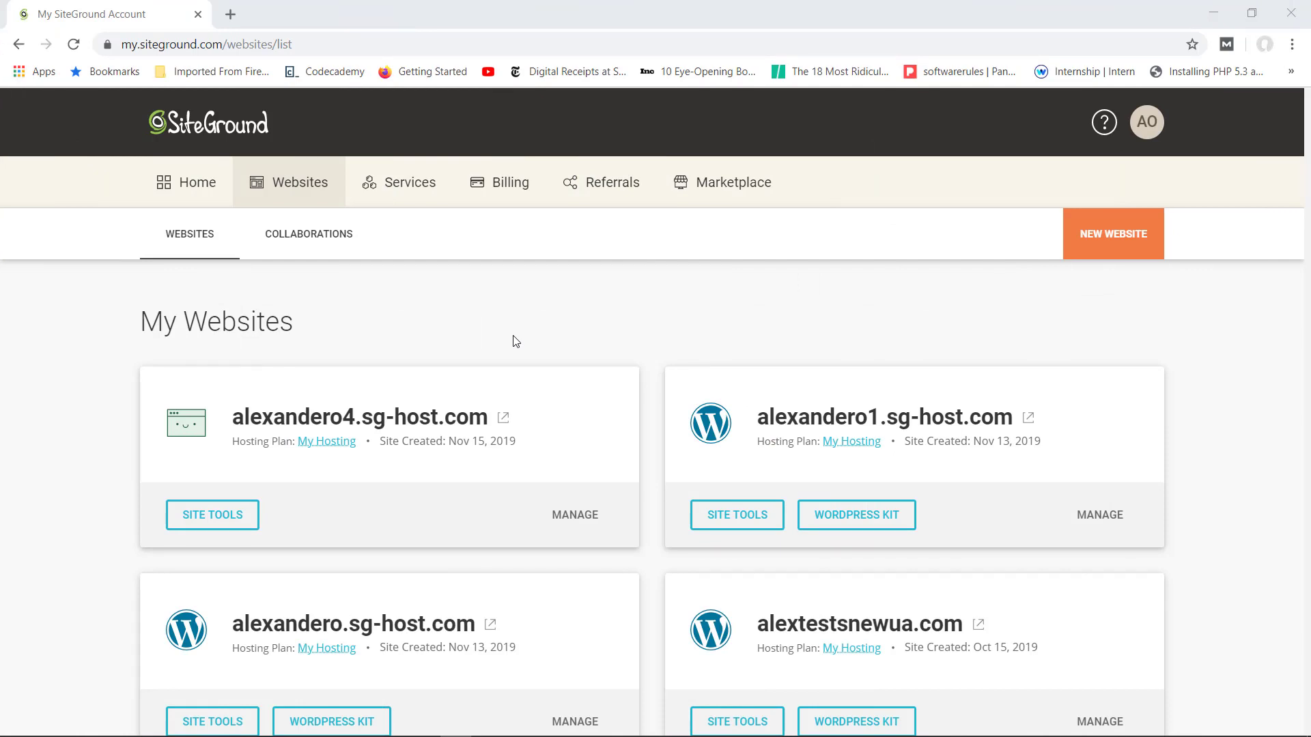
Open Site Tools for alexandero4.sg-host.com and go to WordPress Install & Manage
left_click(234, 513)
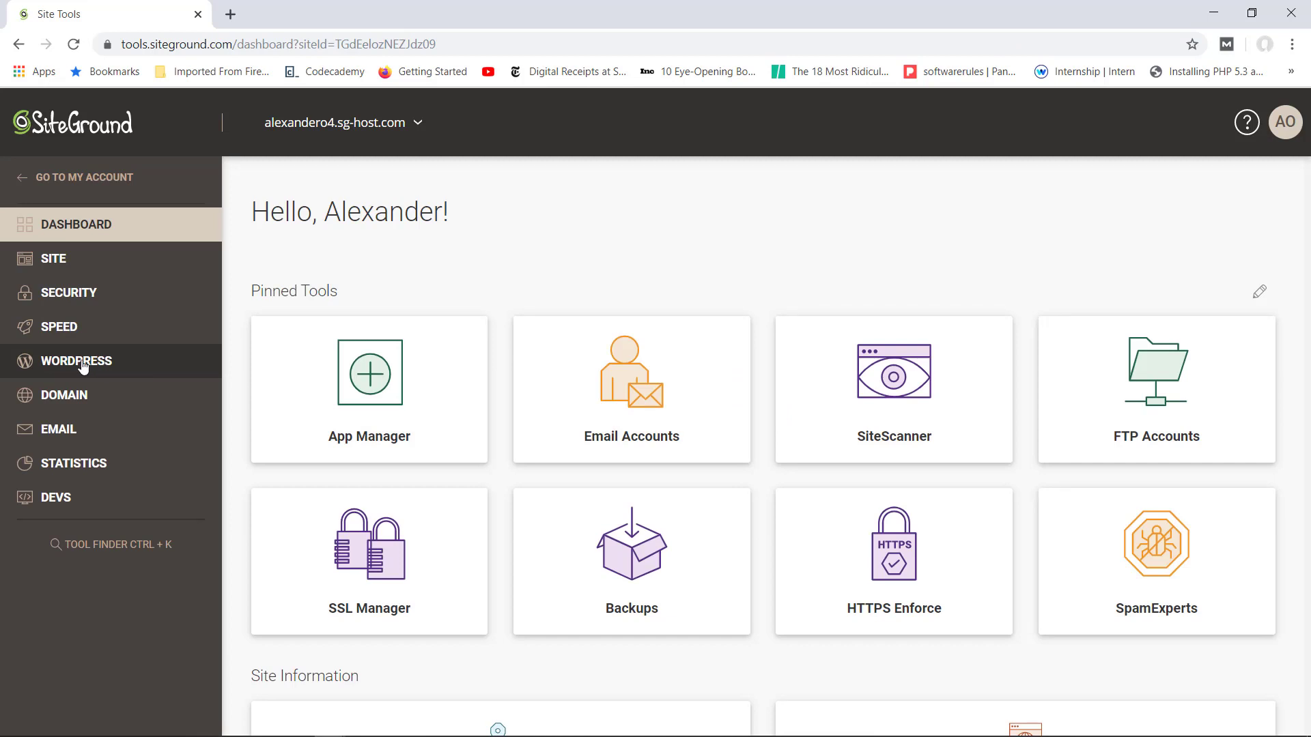
left_click(82, 366)
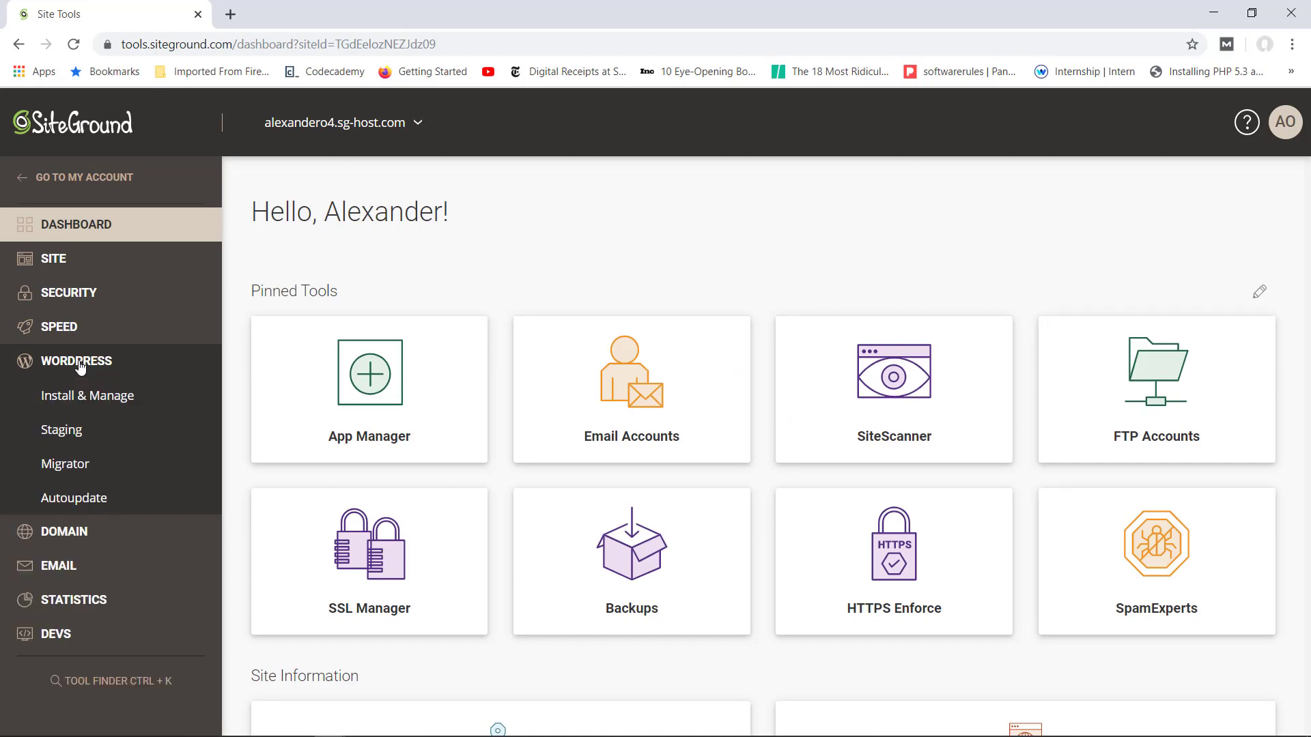
left_click(105, 399)
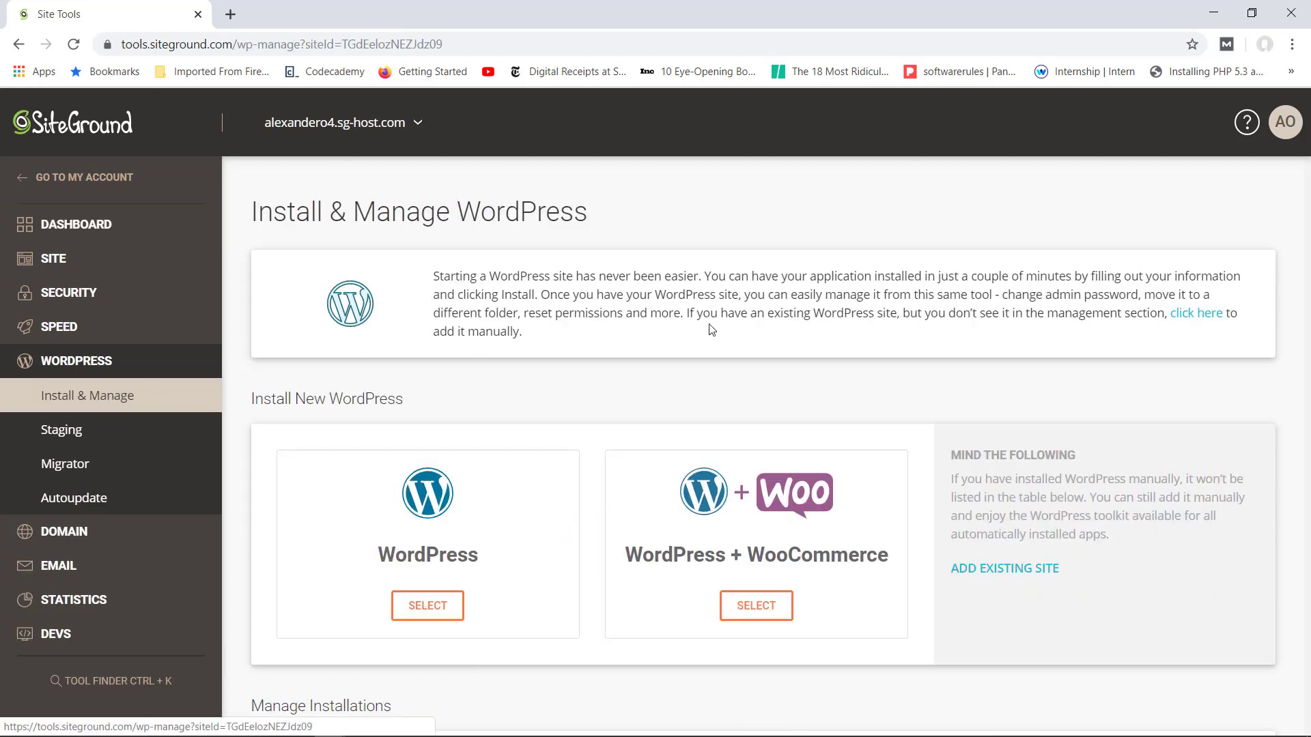
left_click_drag(1304, 196, 1309, 256)
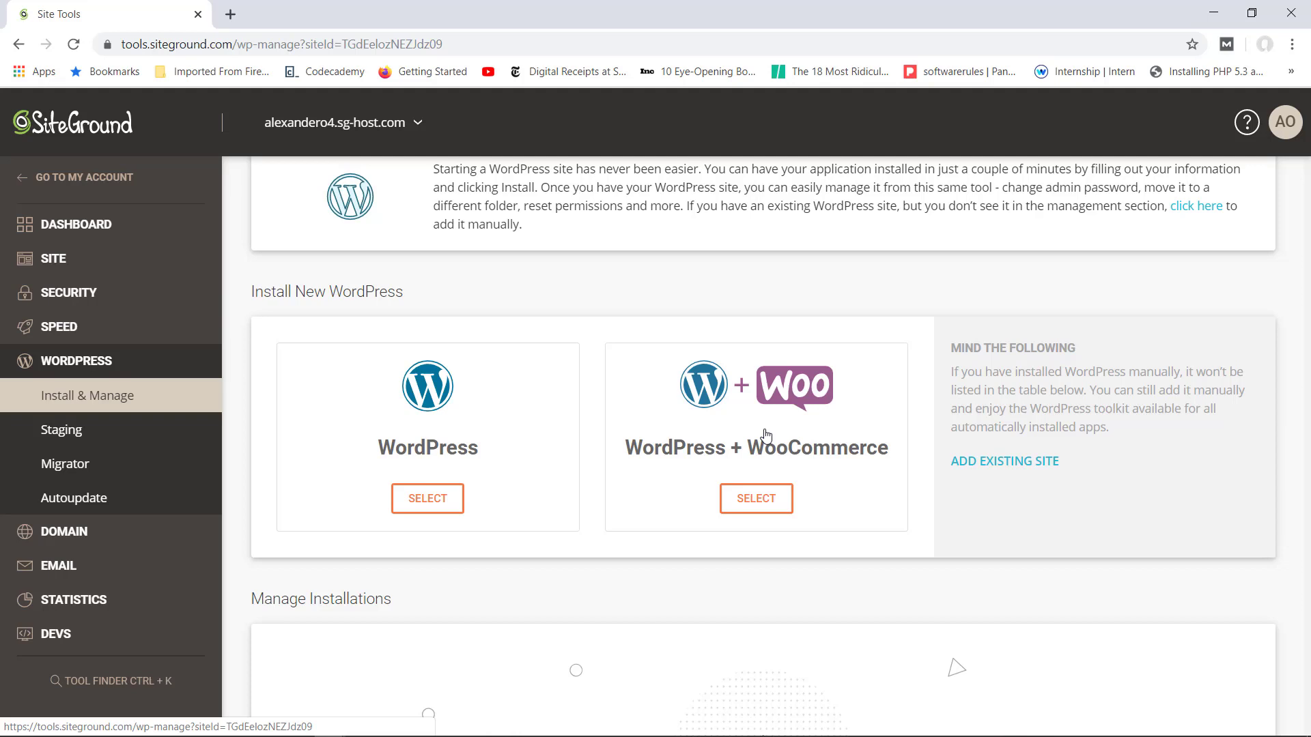
Choose a plain WordPress installation without the Starter plugin
left_click(426, 500)
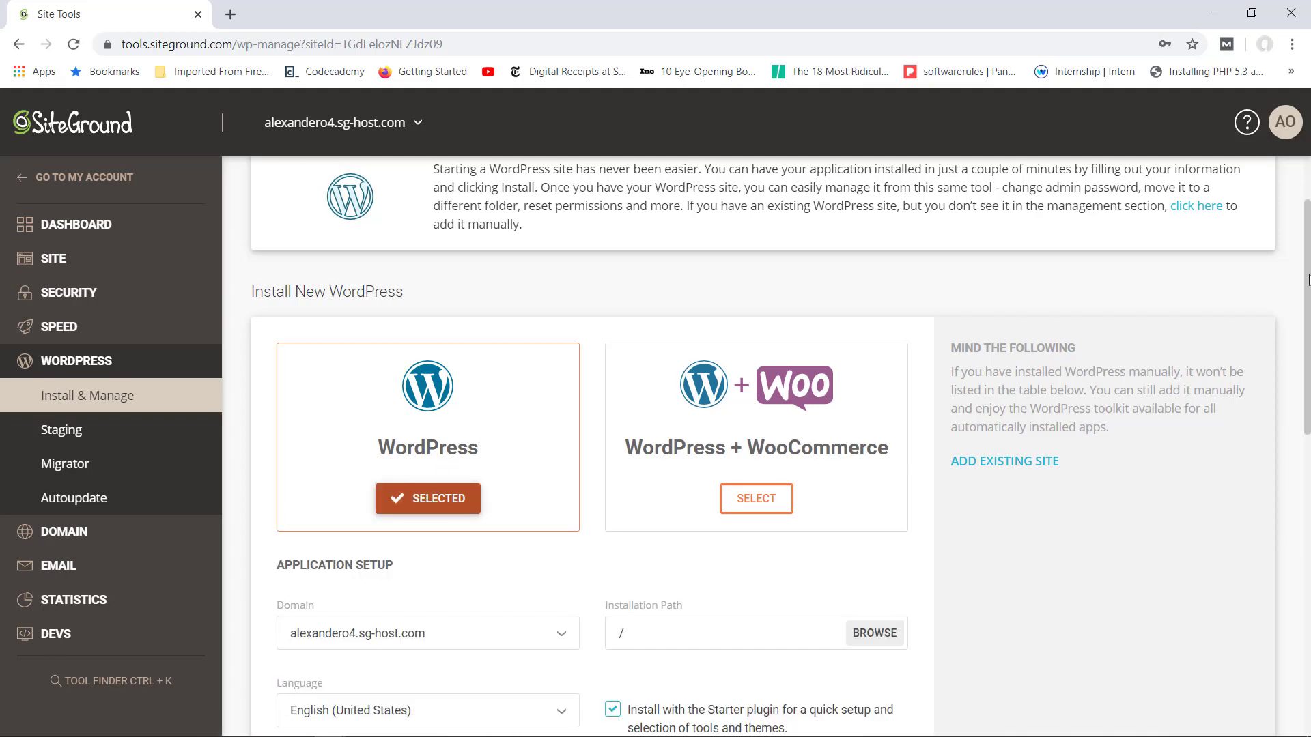
scroll(1307, 369, "down", 3)
left_click_drag(1306, 368, 1306, 389)
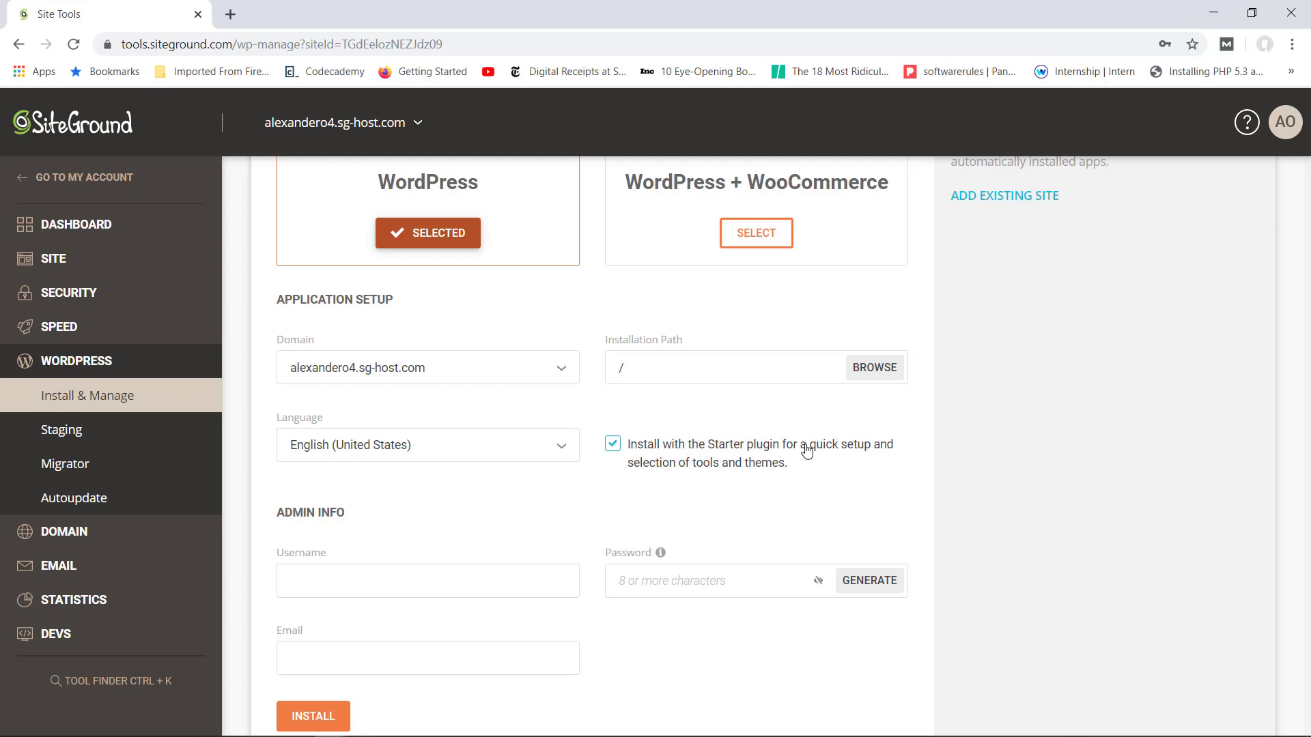
left_click(613, 445)
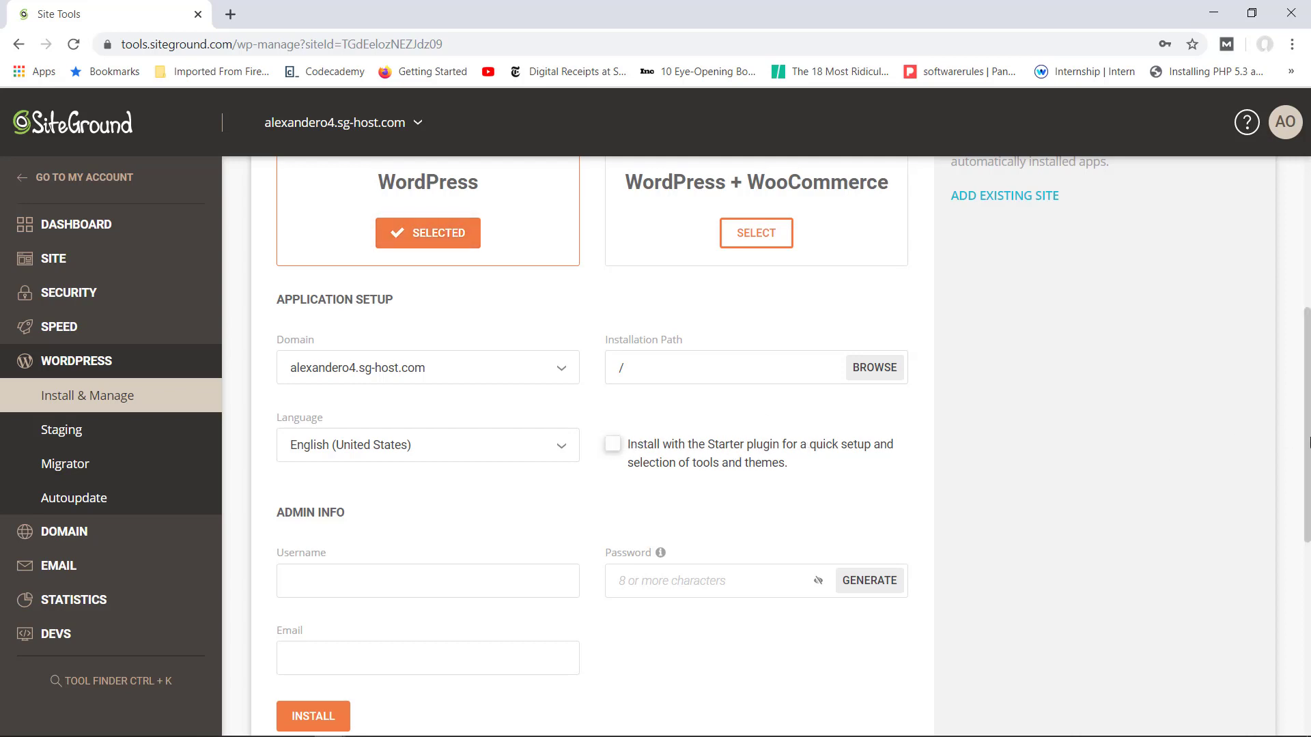
scroll(1304, 488, "down", 2)
Fill in the admin username, password and saved e-mail, install WordPress, and view the new site
left_click(373, 450)
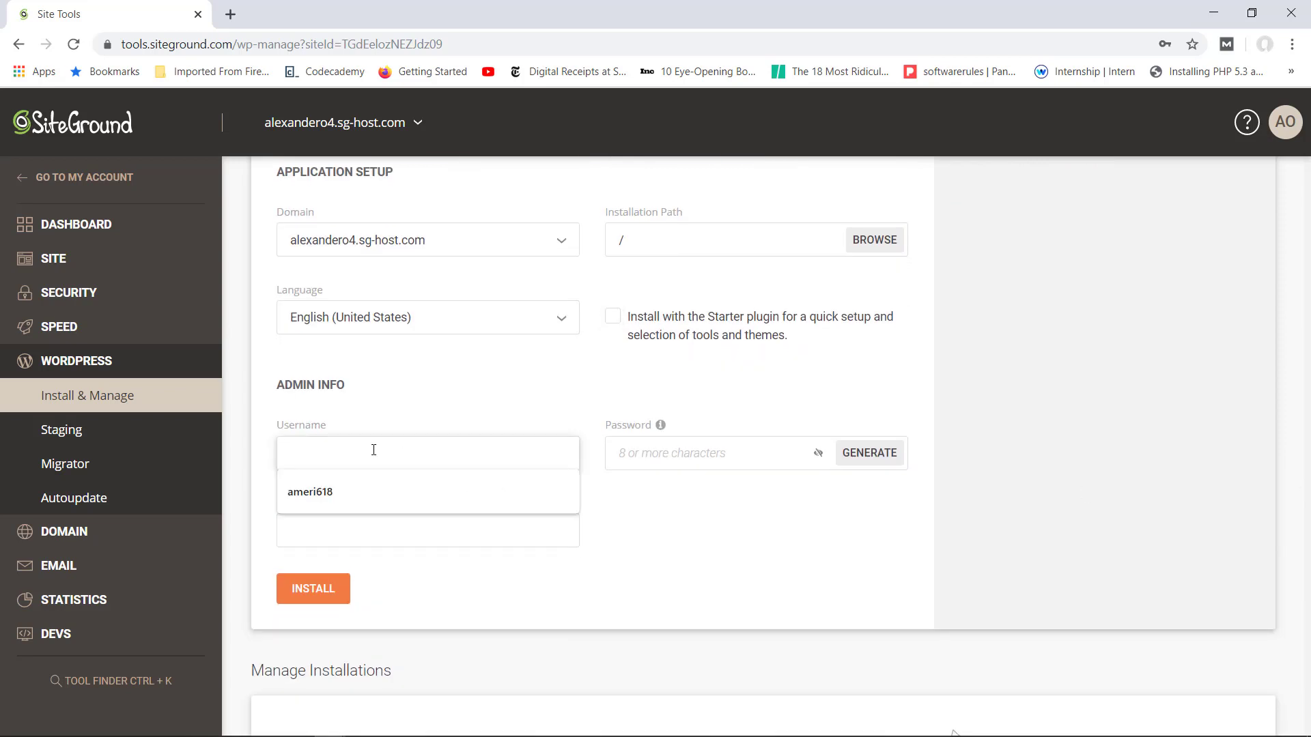
left_click(350, 493)
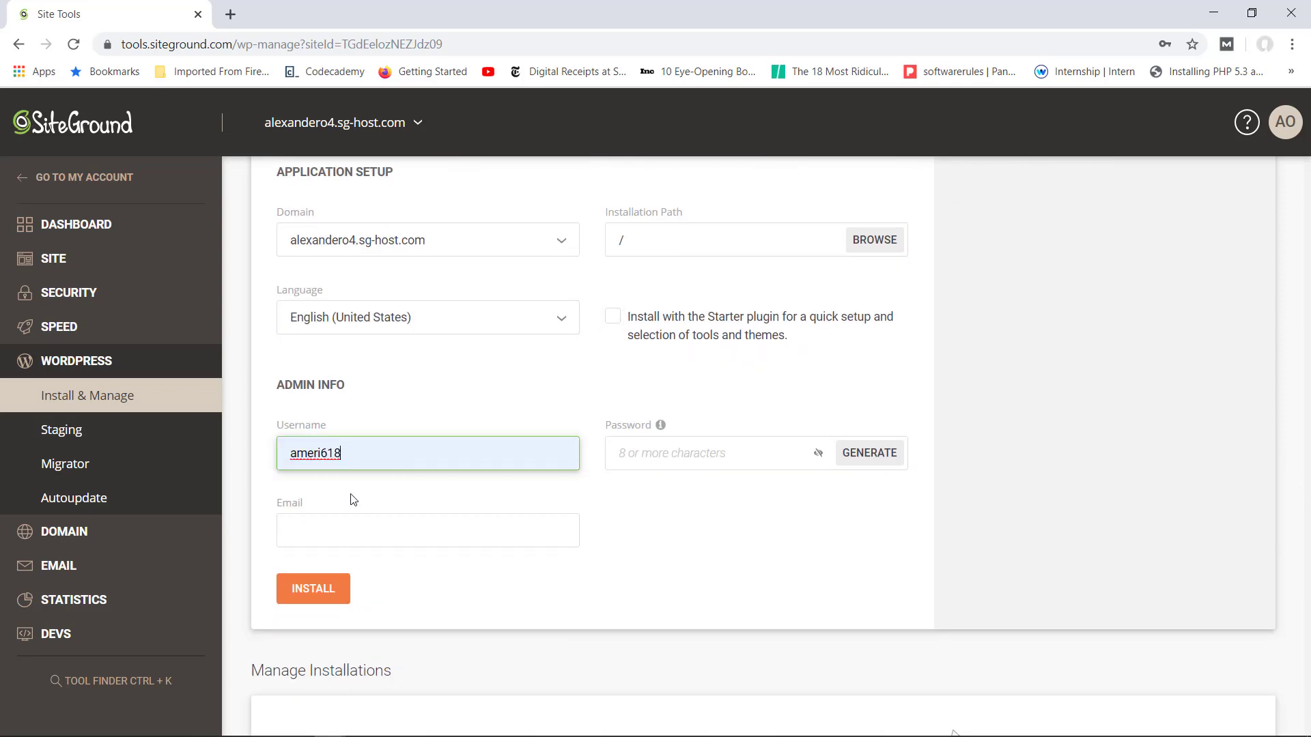
left_click(649, 452)
type("a")
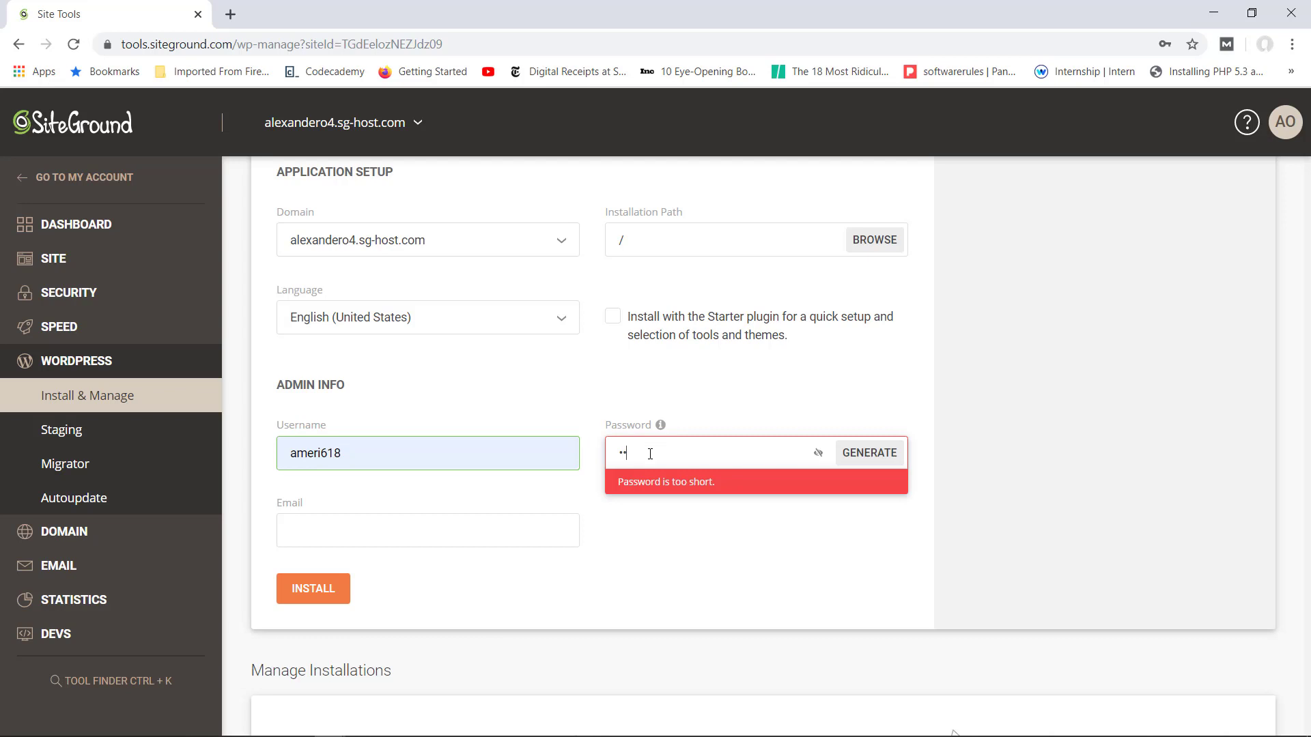
type("•••••••••••")
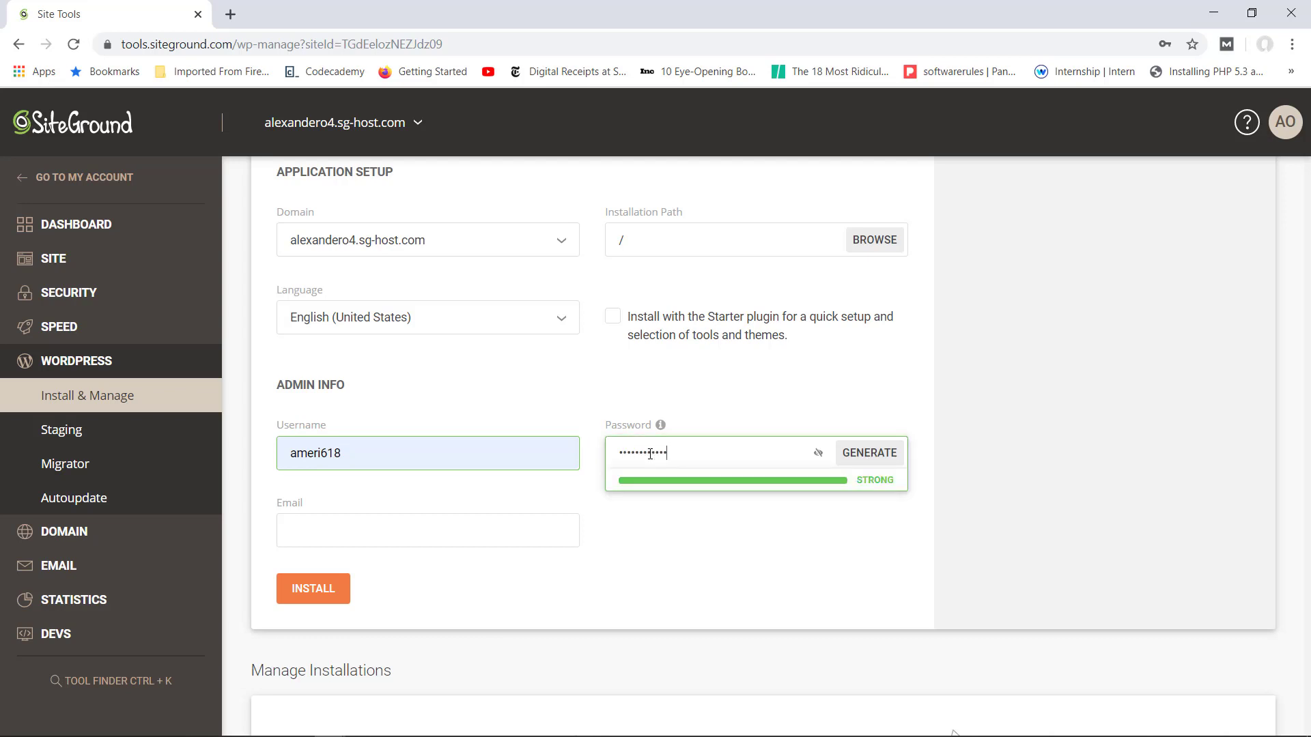
left_click(430, 538)
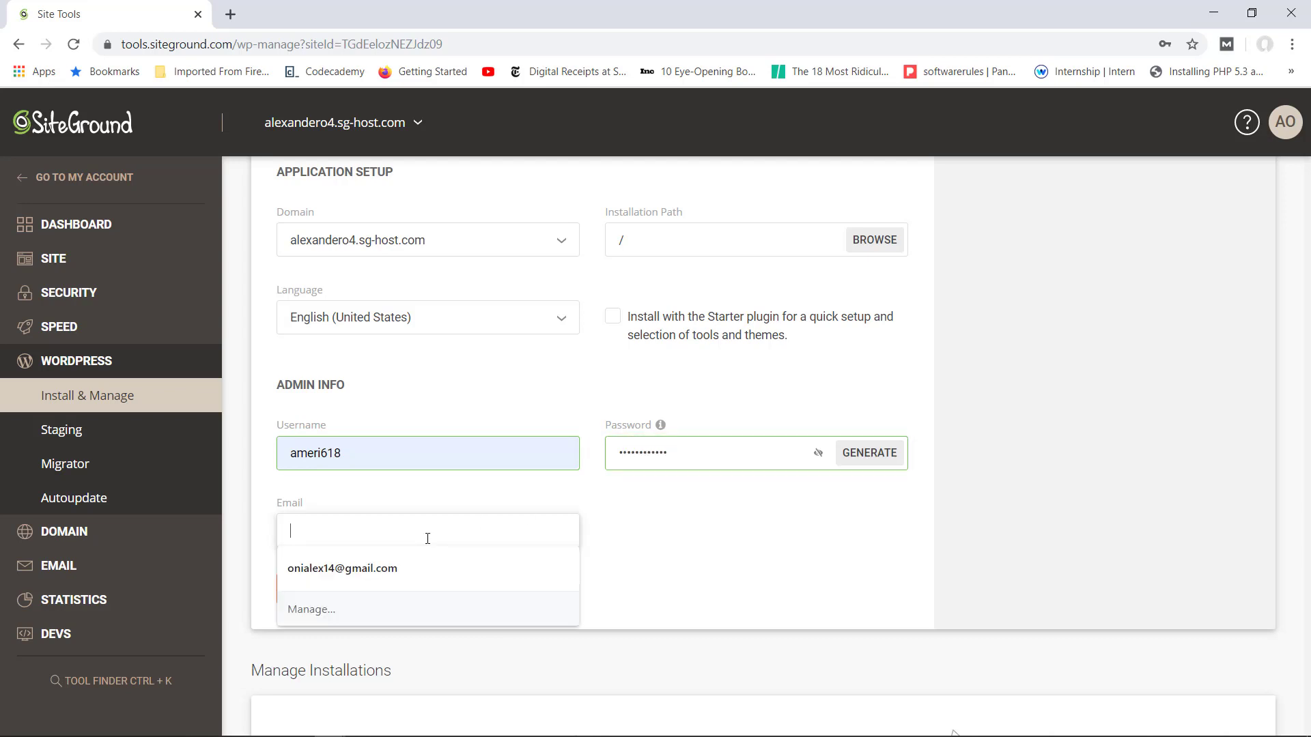
left_click(400, 562)
left_click(462, 570)
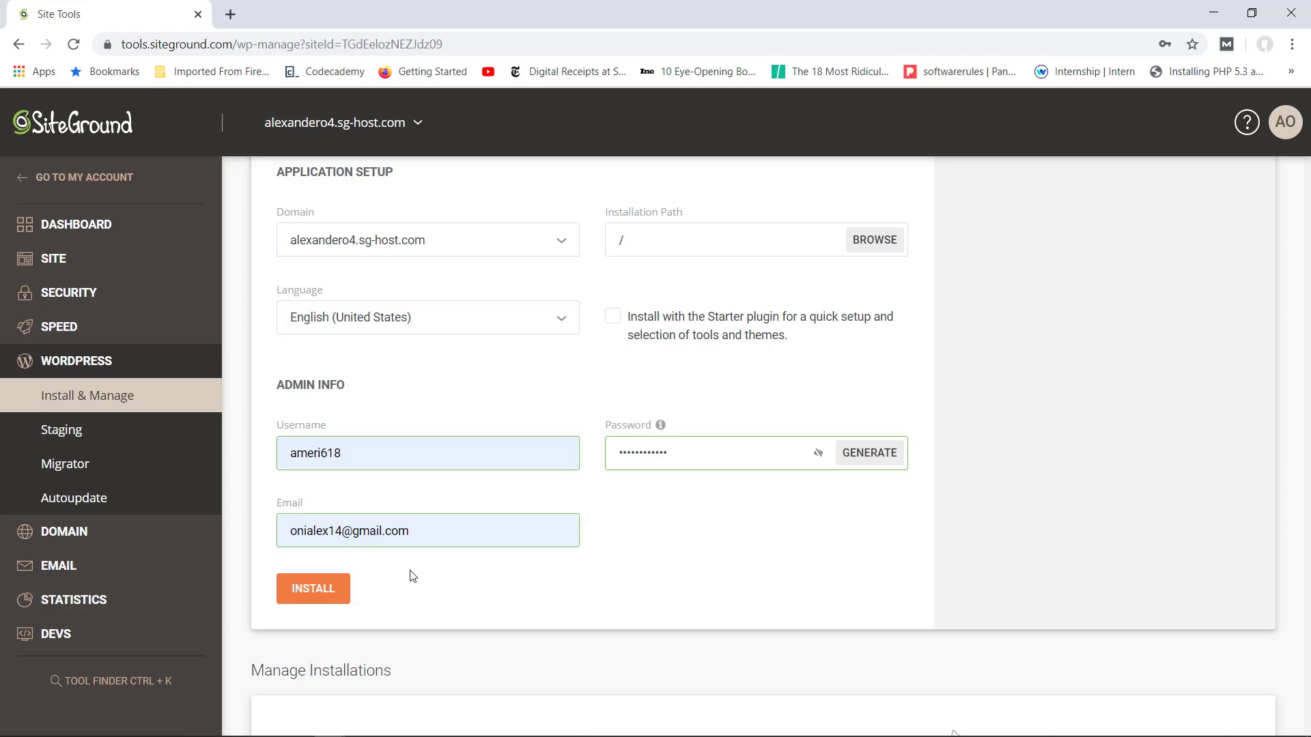
left_click(316, 592)
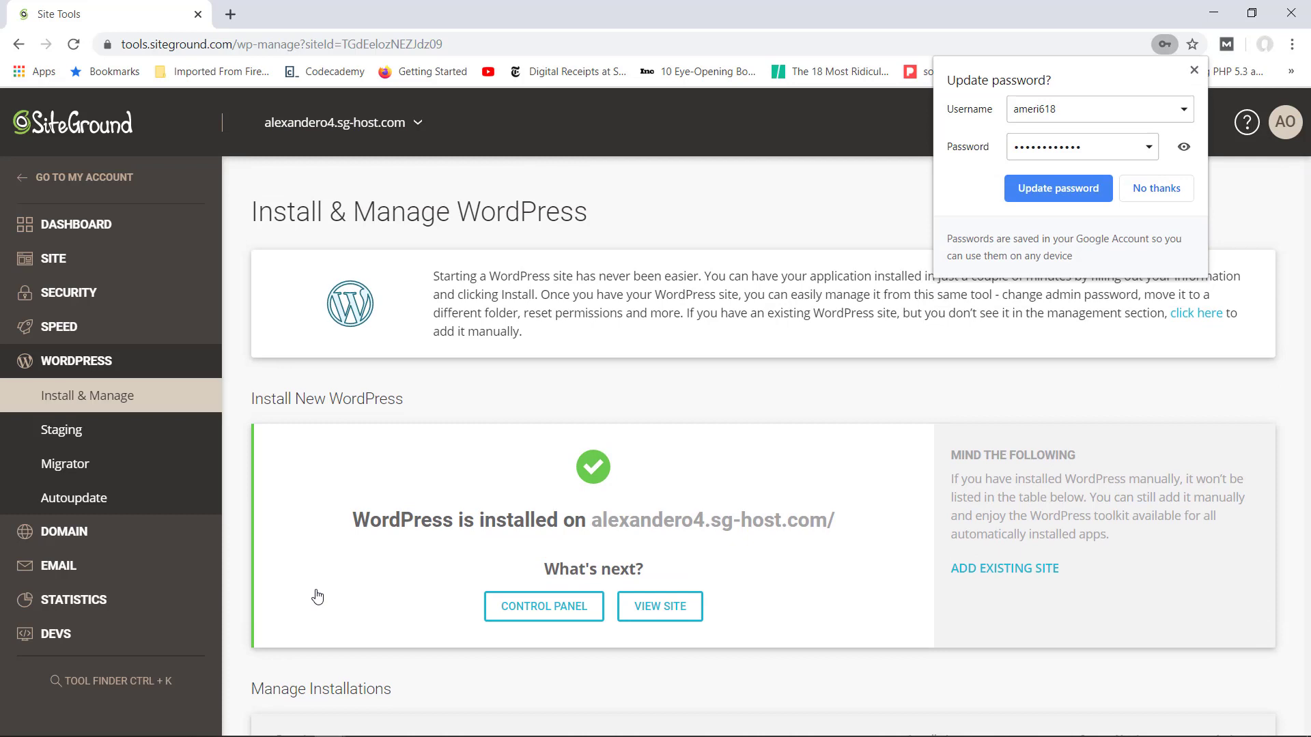
left_click(681, 613)
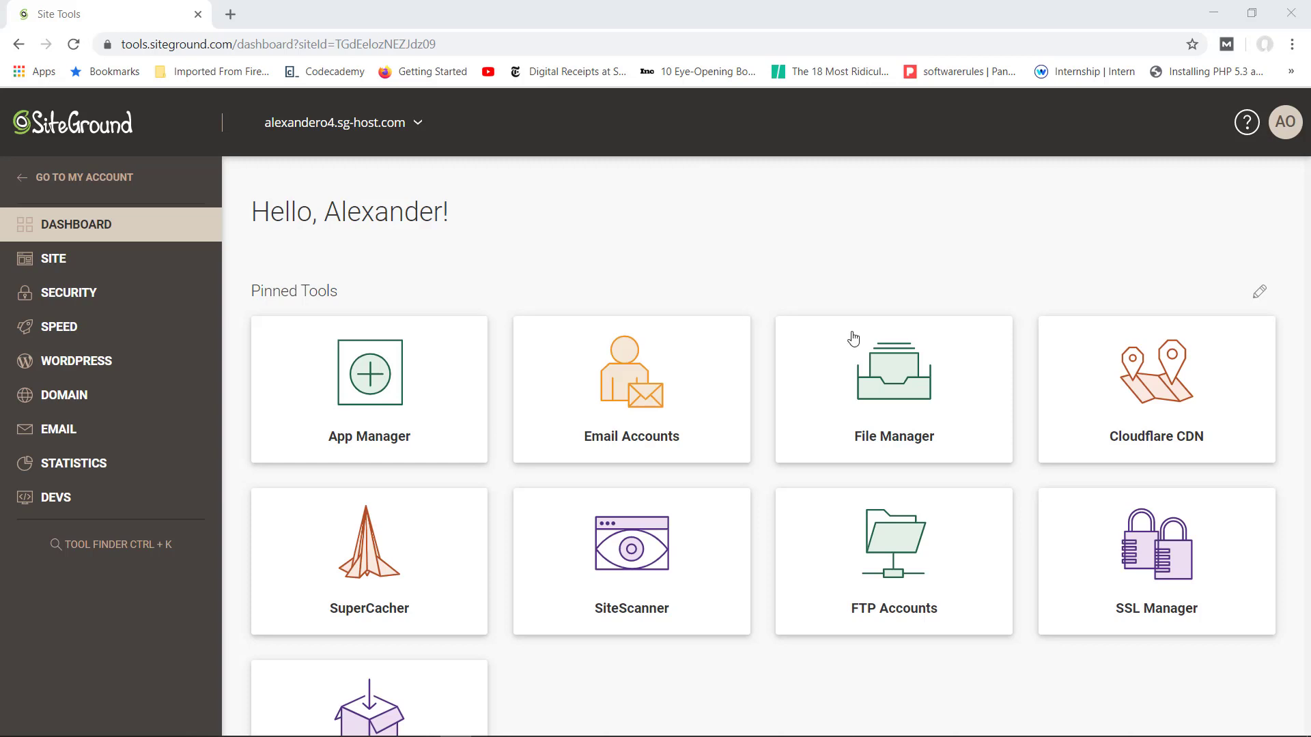
Scroll the Site Tools Dashboard to review the nine Pinned Tools, App Manager through Backups
left_click(1308, 210)
left_click_drag(1308, 210, 1308, 242)
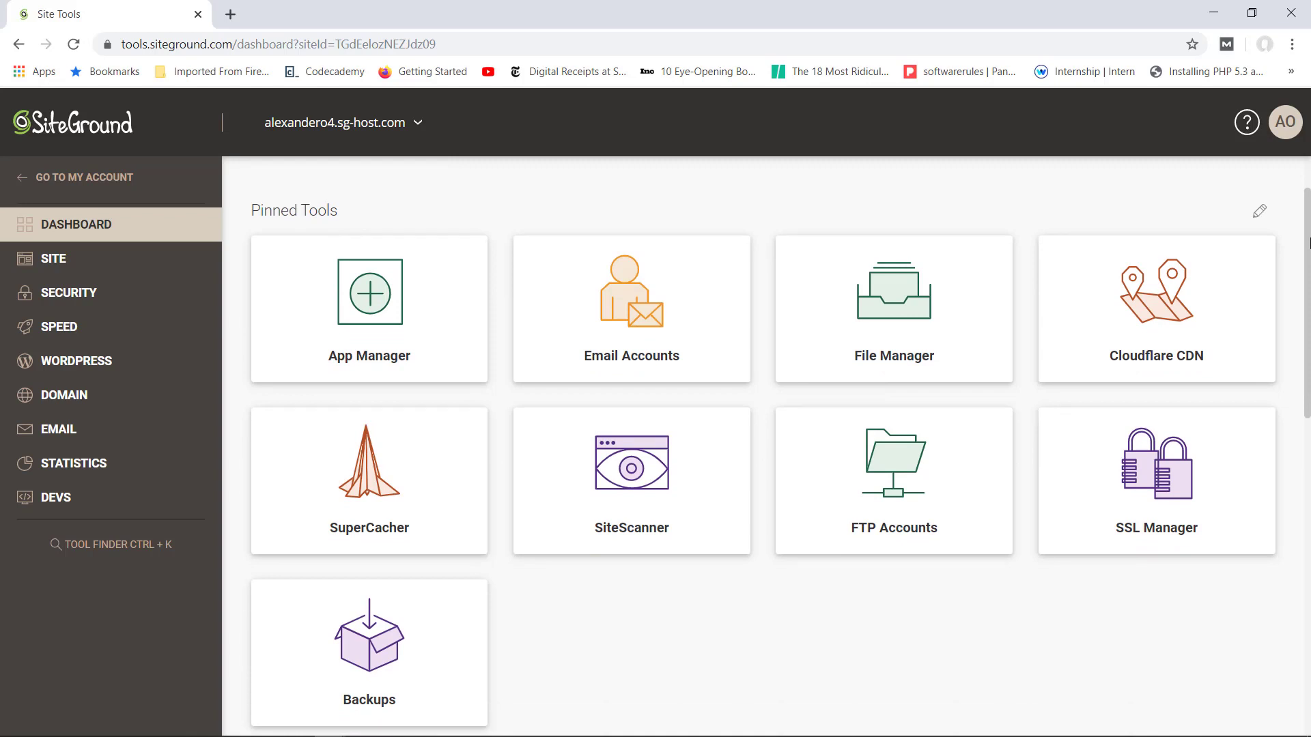
left_click_drag(1308, 244, 1308, 258)
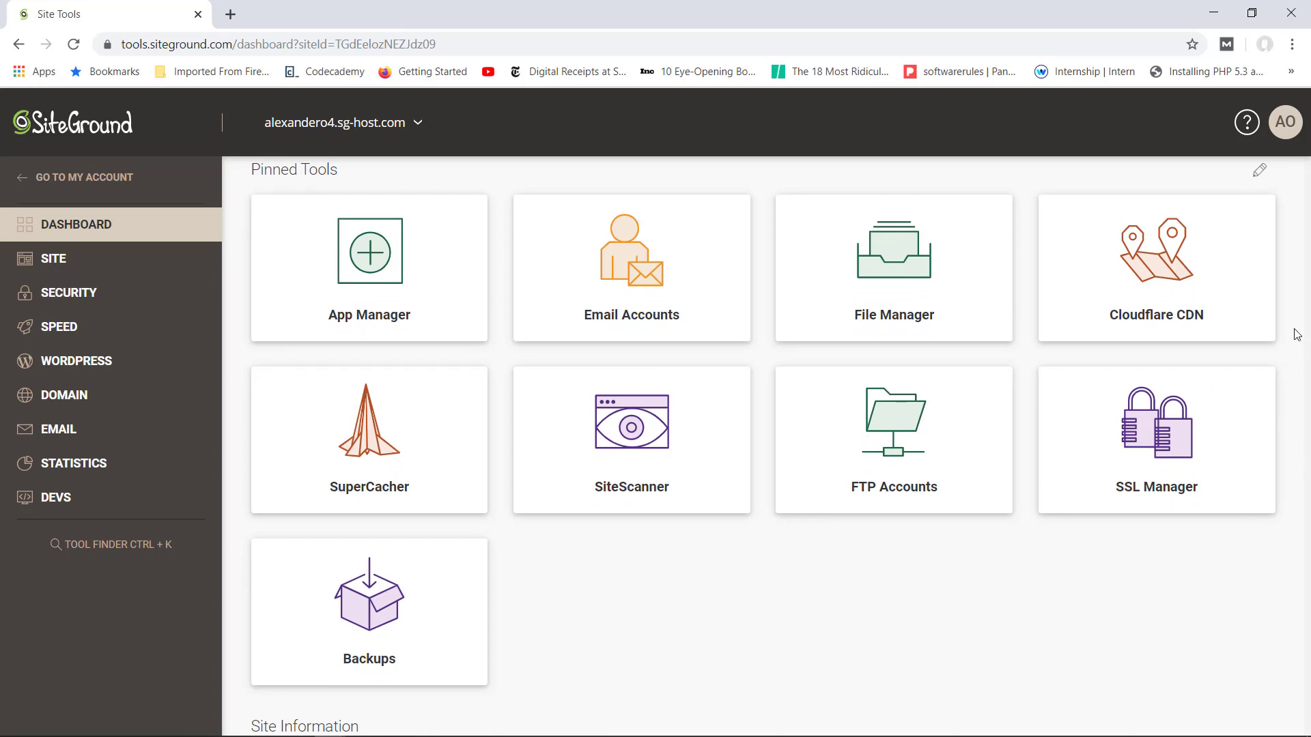
scroll(1297, 335, "up", 2)
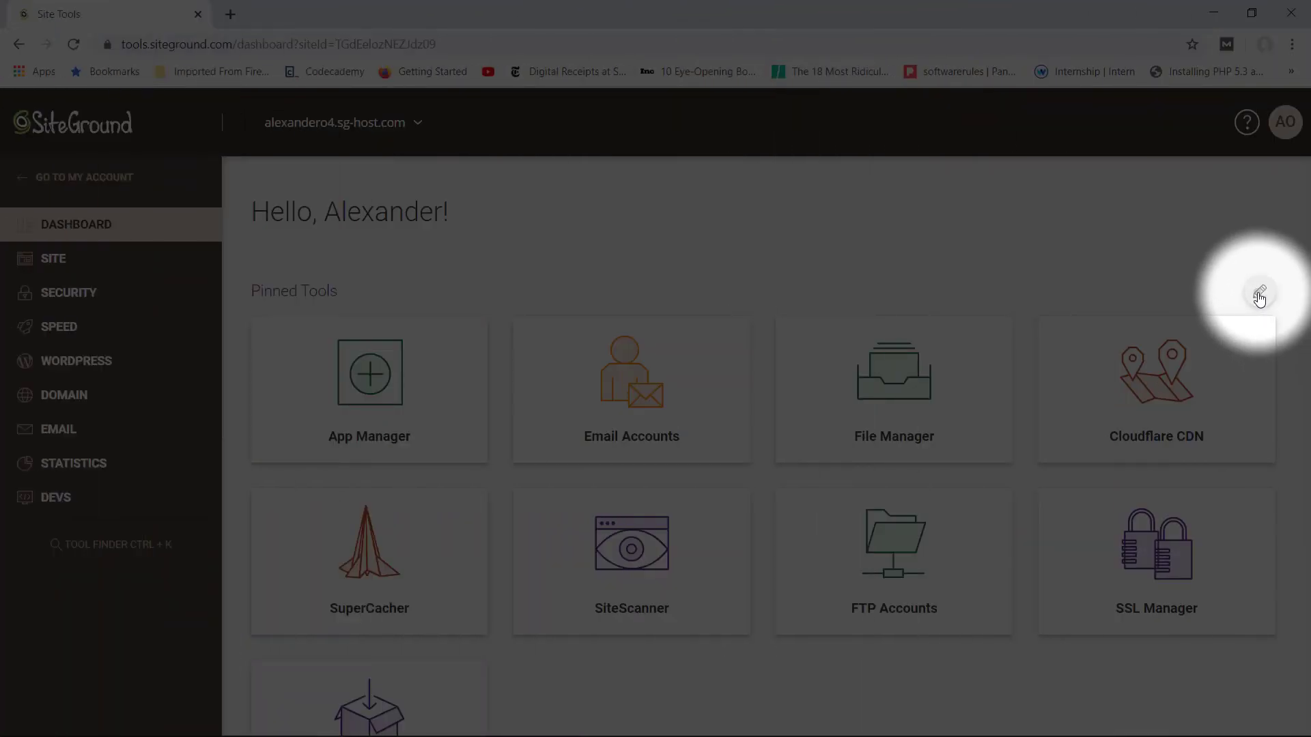
Edit the Pinned Tools and pin HTTPS Enforce and SpamExperts to the dashboard
left_click(1258, 295)
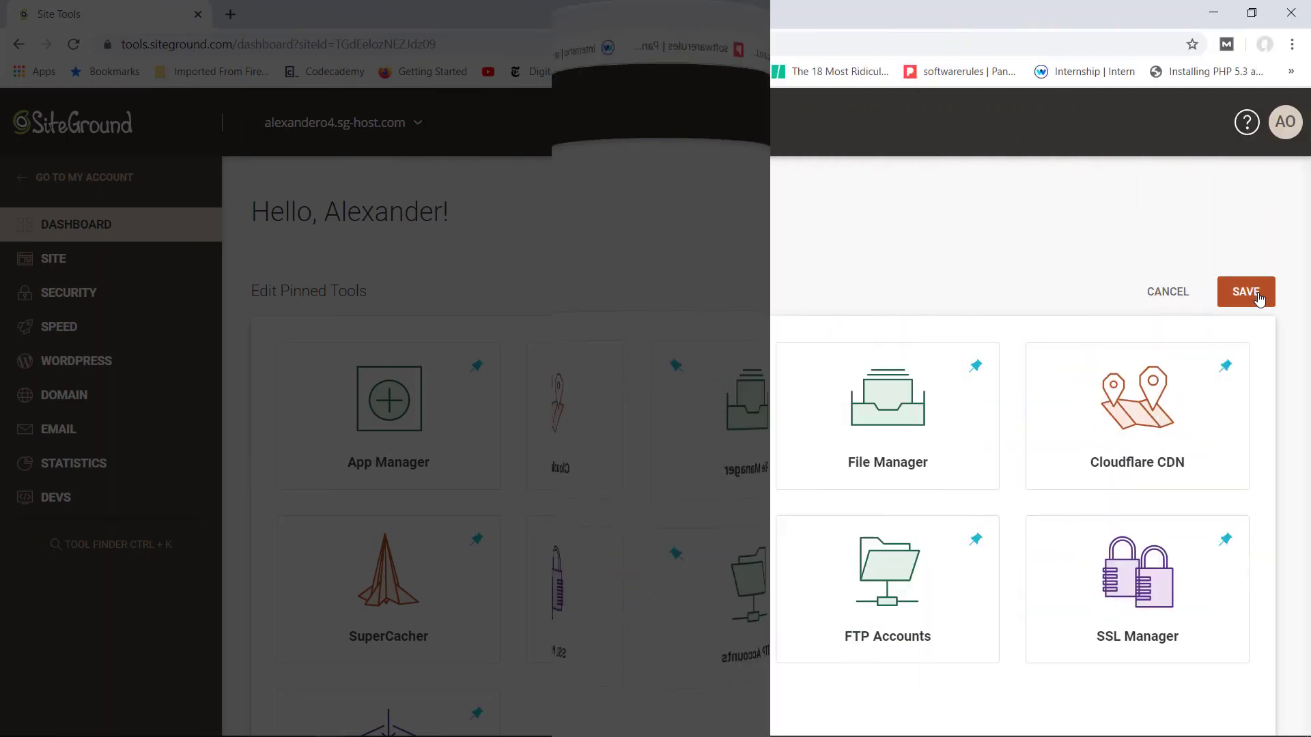
left_click_drag(1307, 246, 1309, 396)
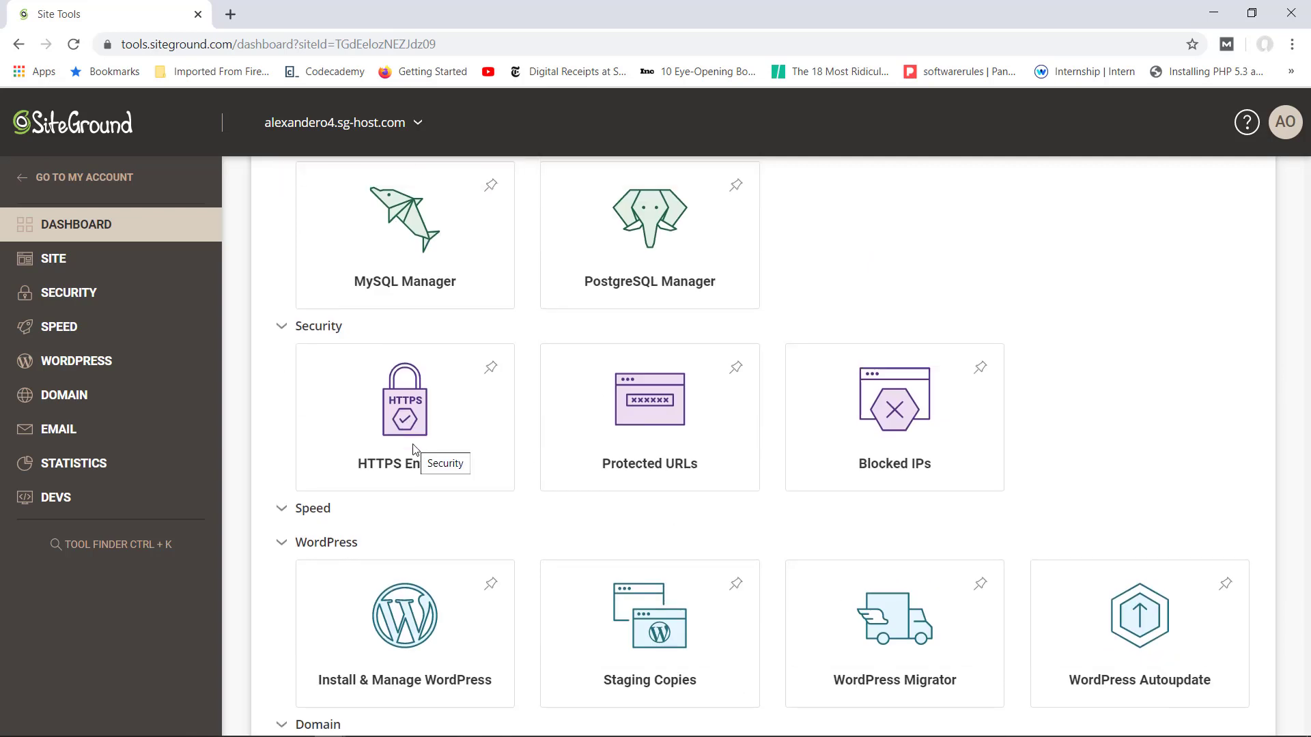
left_click(489, 370)
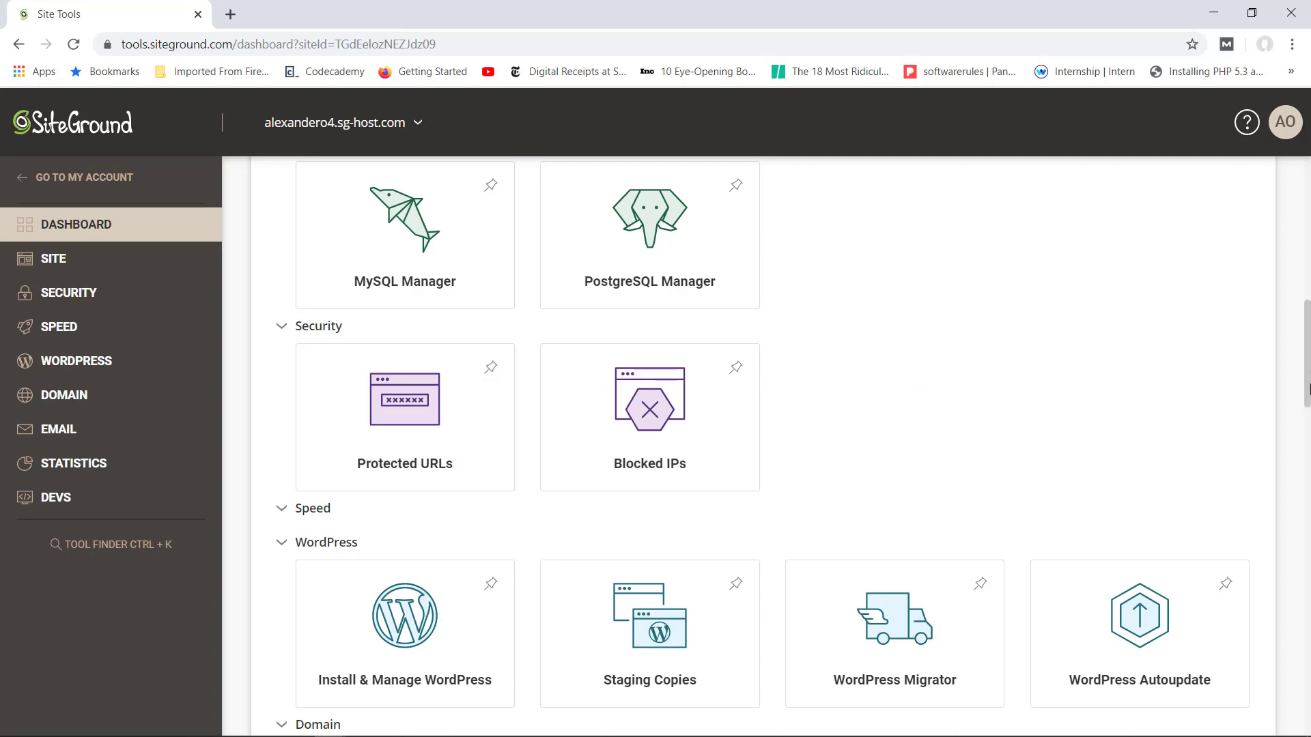
left_click_drag(1308, 388, 1308, 481)
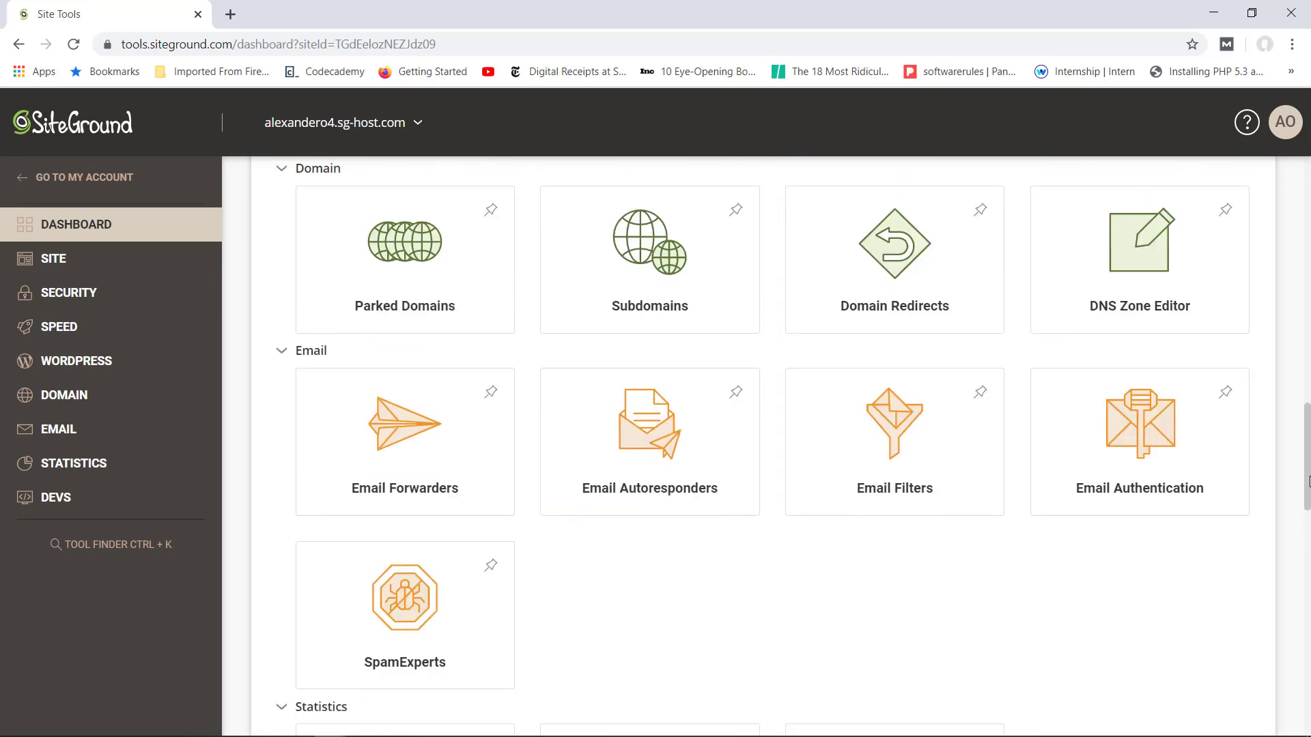
left_click(490, 565)
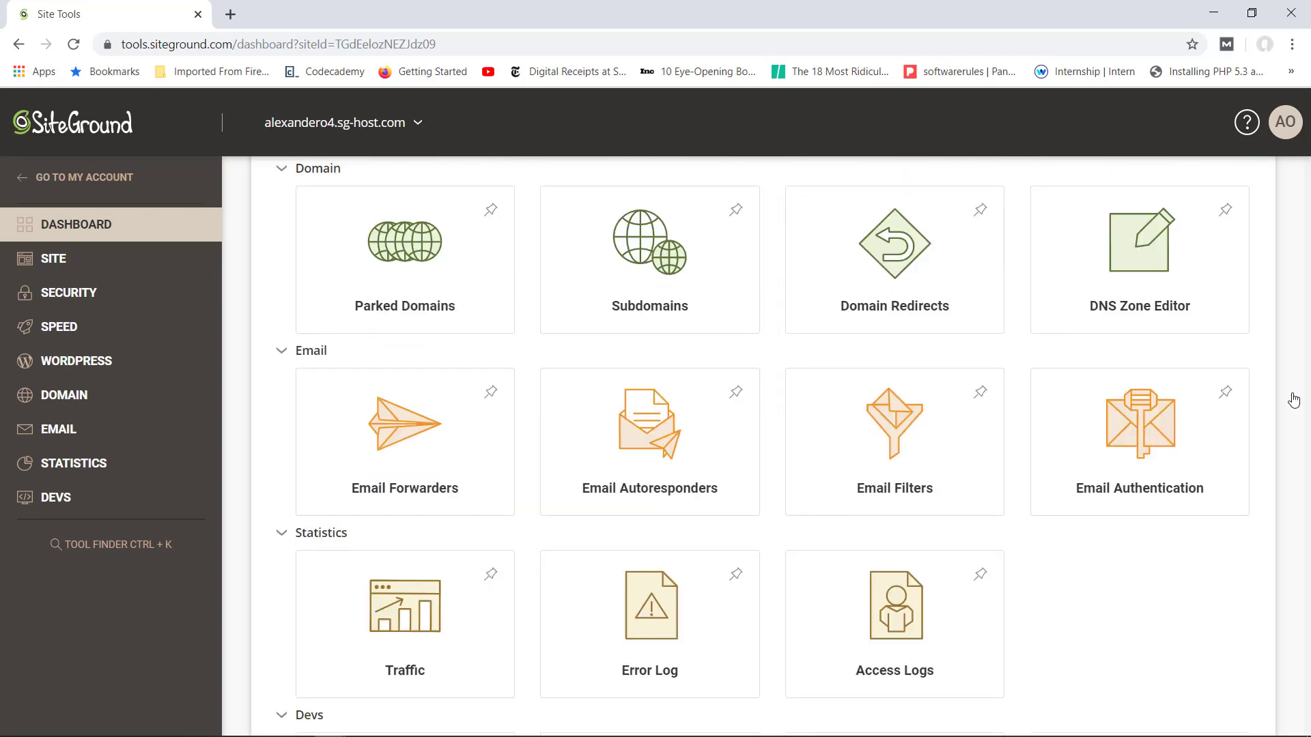
left_click_drag(1307, 497, 1307, 291)
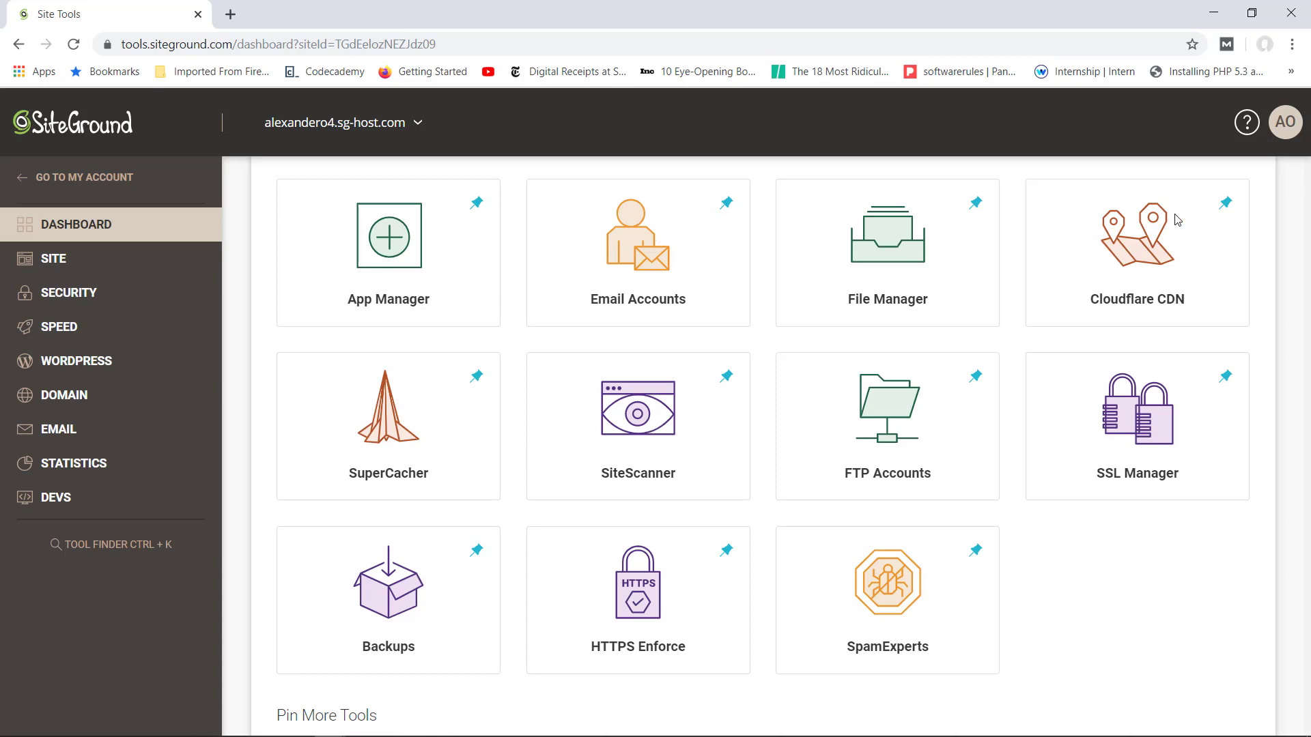
Unpin Cloudflare CDN, SuperCacher and File Manager, then save the pinned tools
left_click(1226, 204)
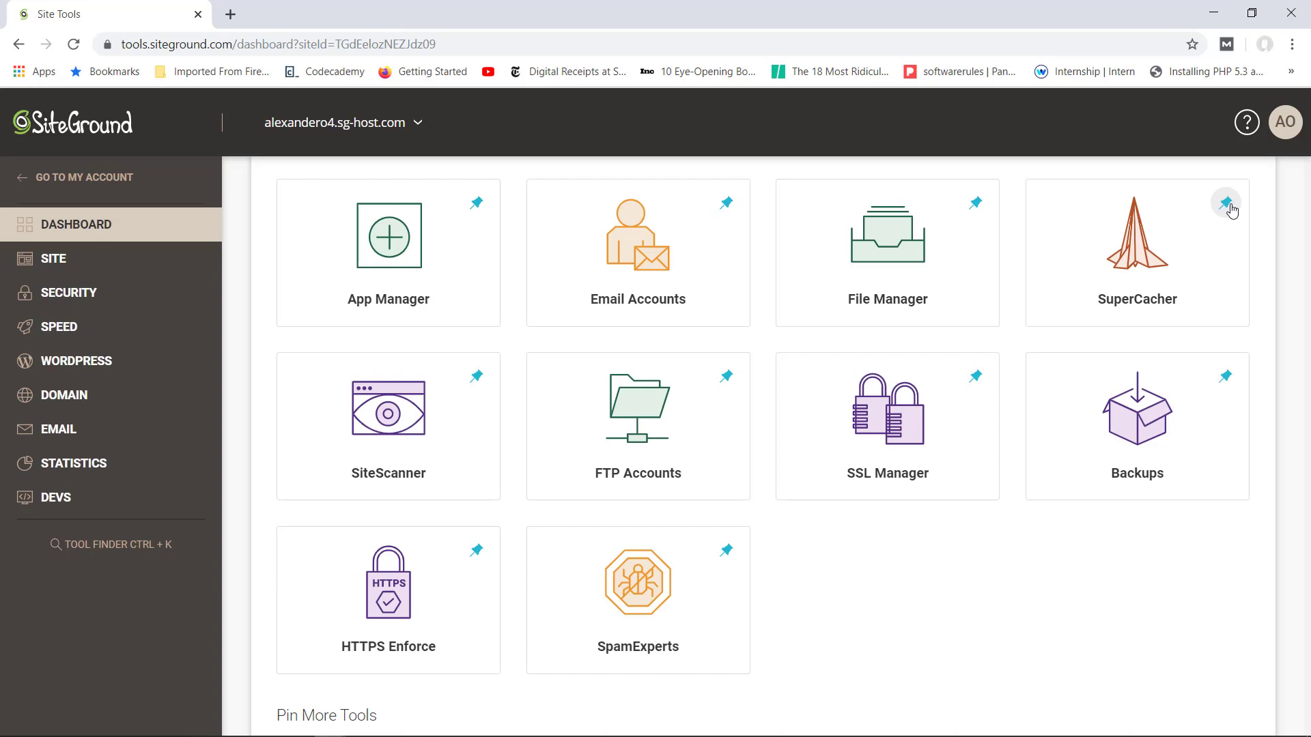
left_click(1229, 206)
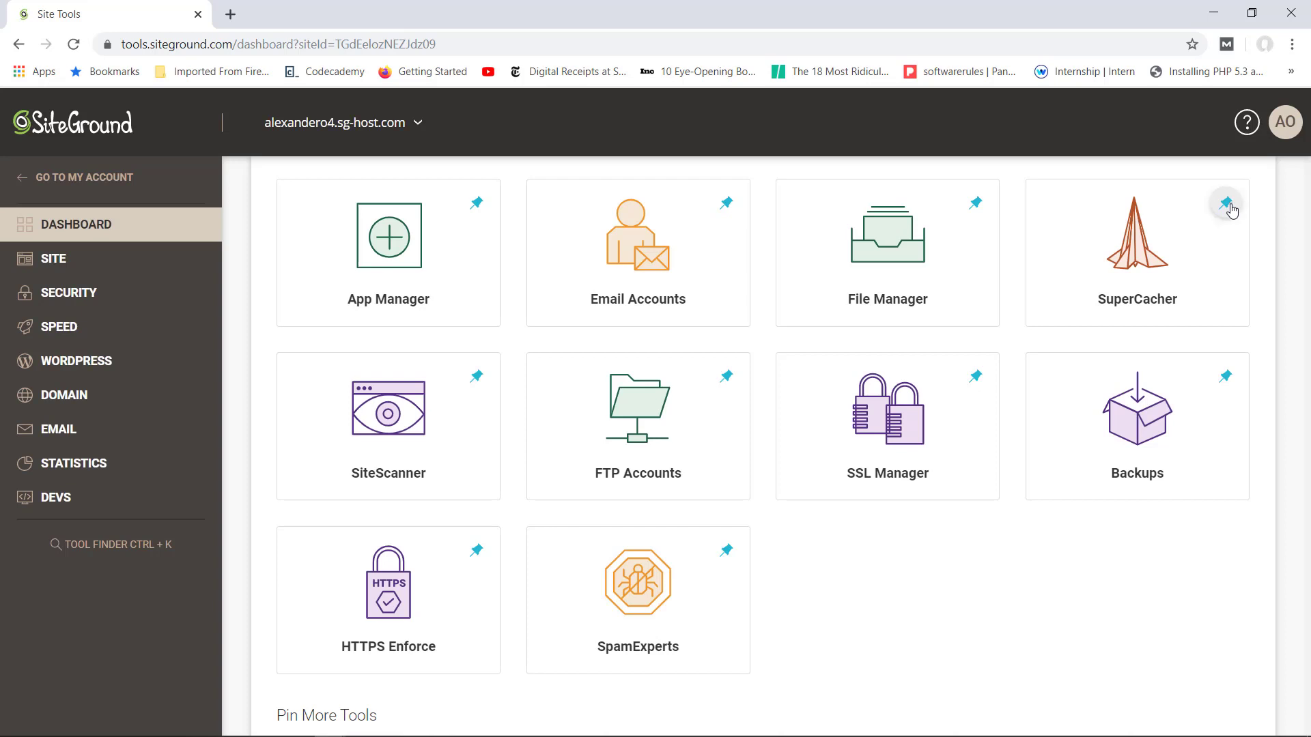
left_click(976, 204)
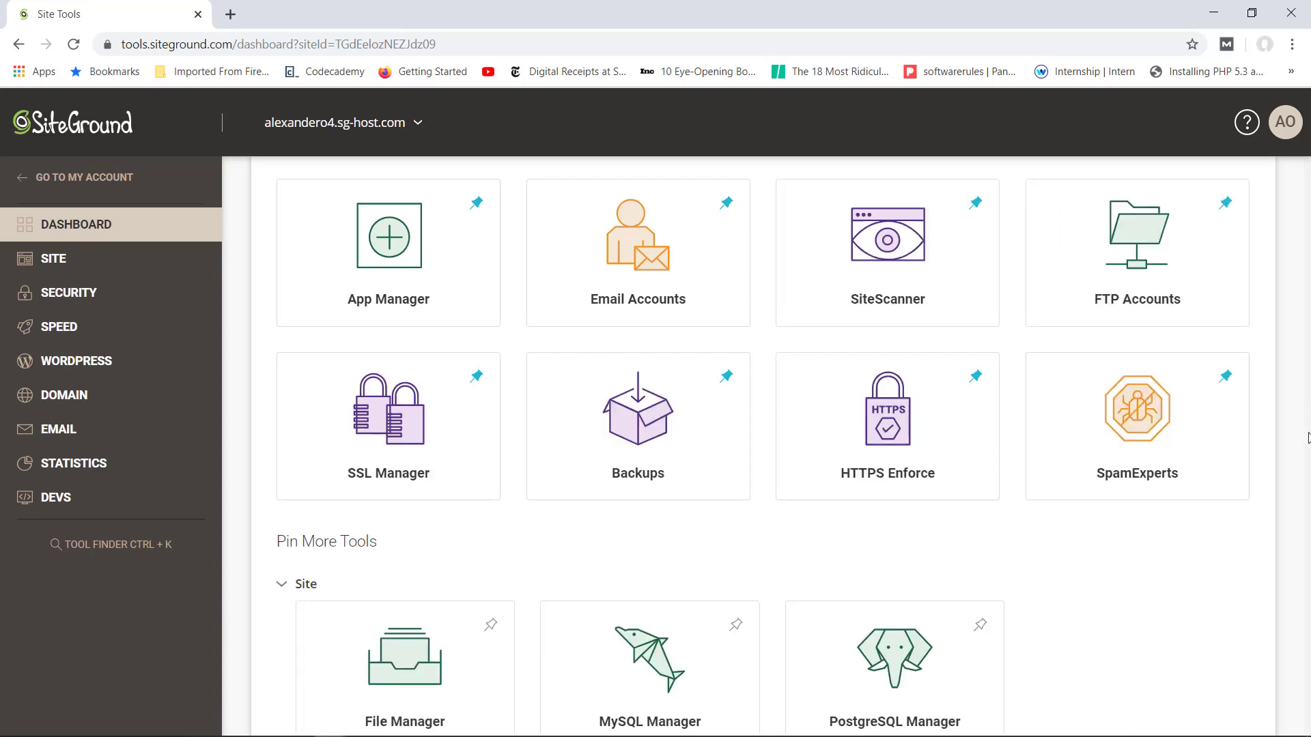
scroll(877, 419, "up", 3)
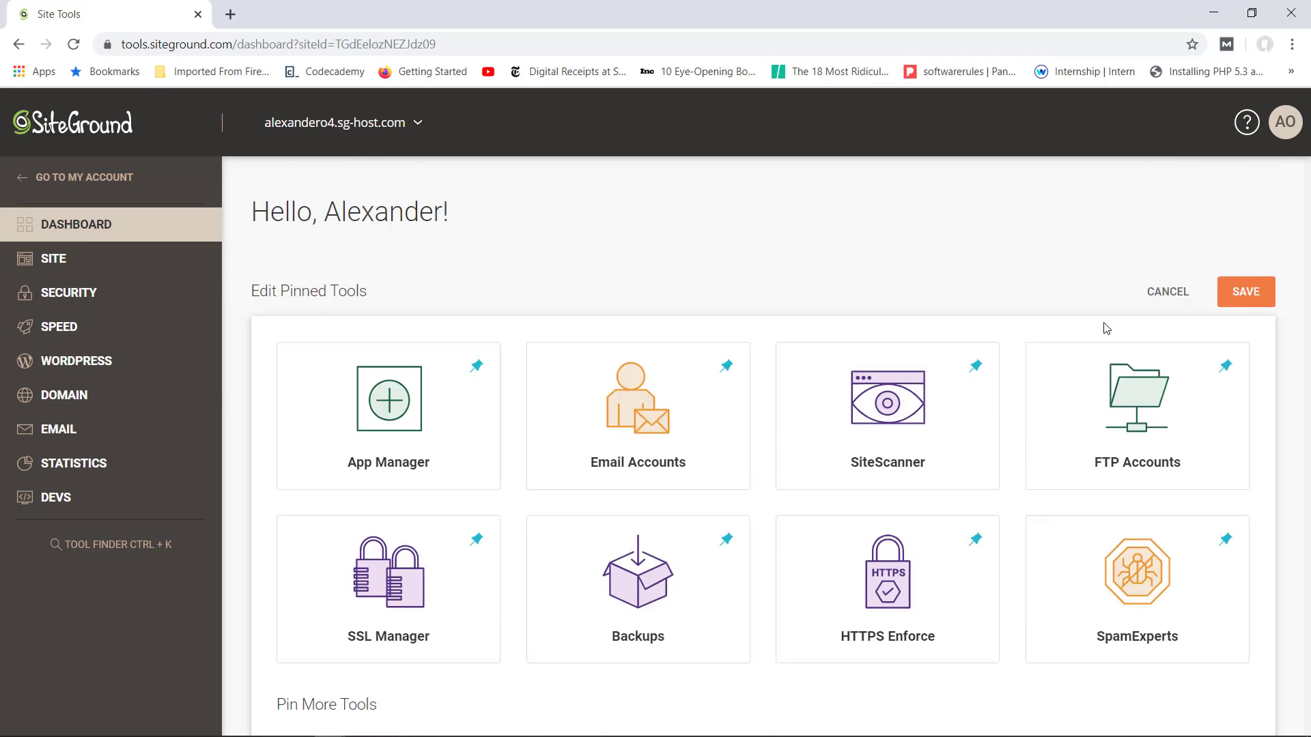
left_click(1261, 294)
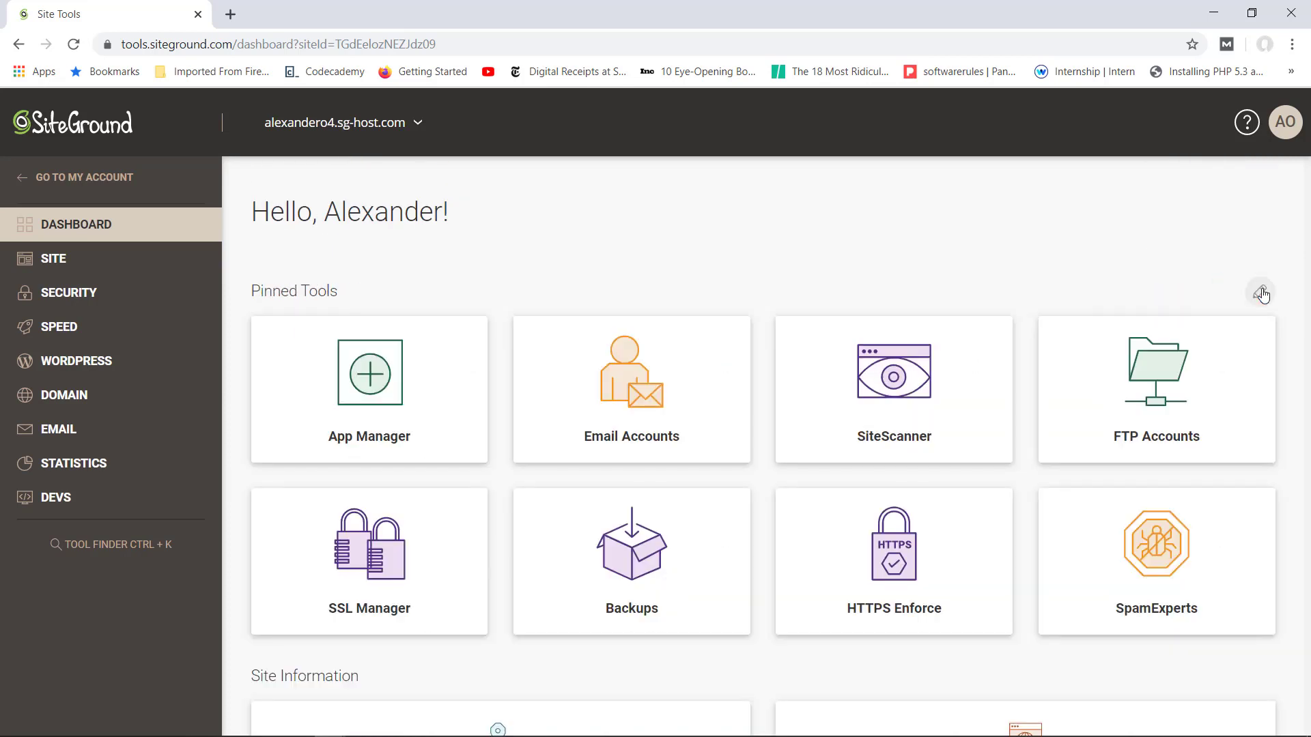
scroll(1308, 234, "down", 1)
left_click_drag(1308, 234, 1309, 236)
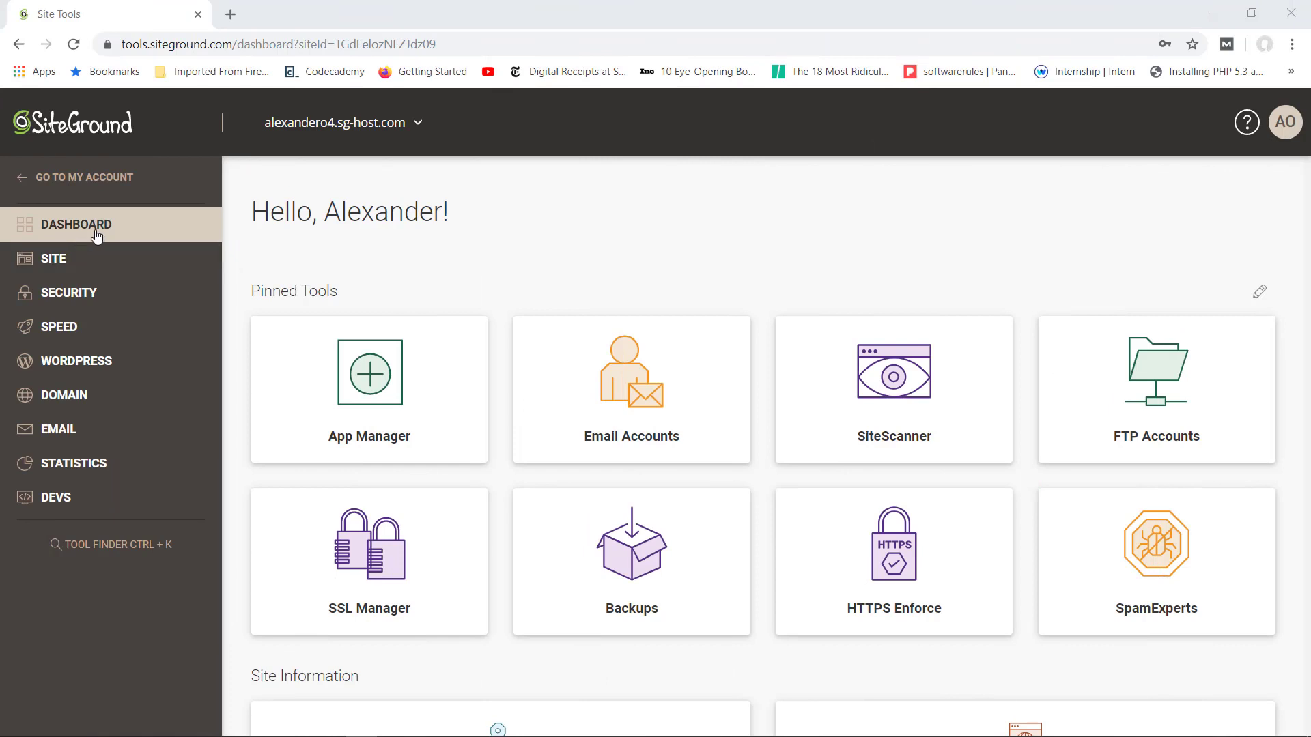
In File Manager, open public_html/wp-content/themes/twentytwenty/footer.php in the code editor
left_click(55, 259)
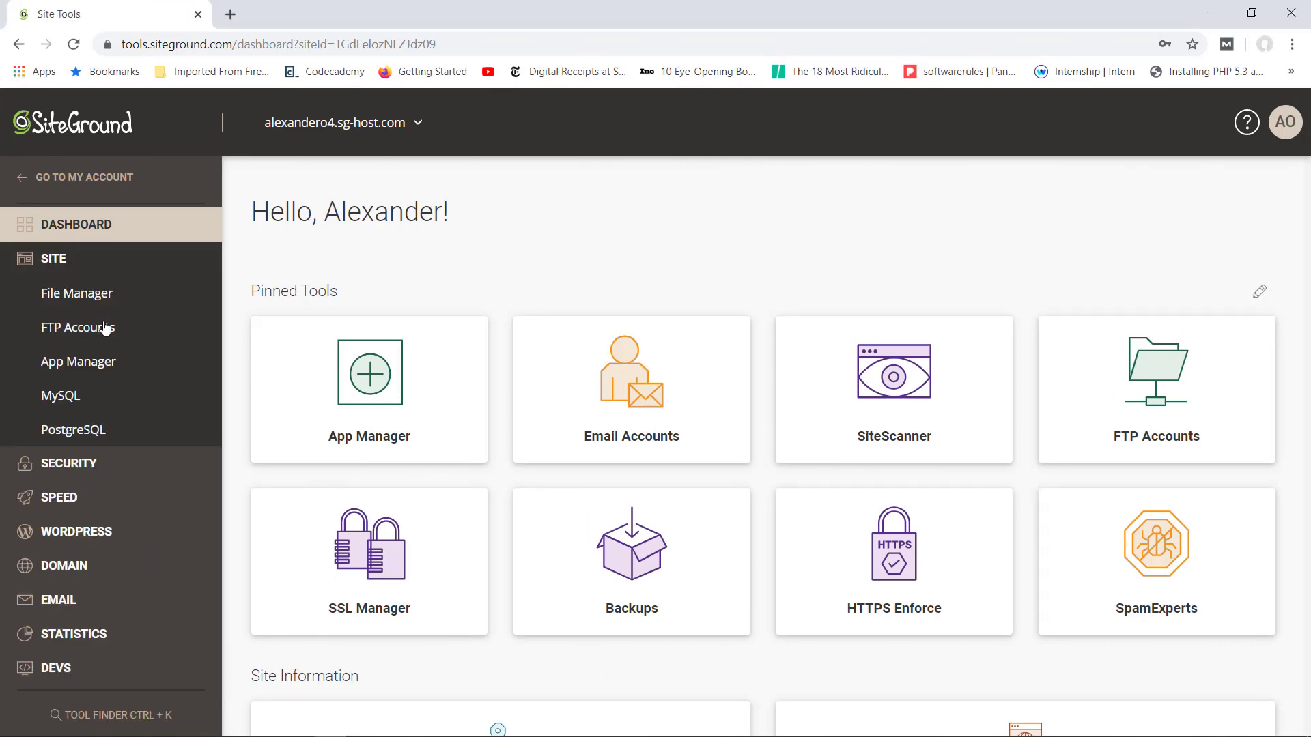
left_click(83, 299)
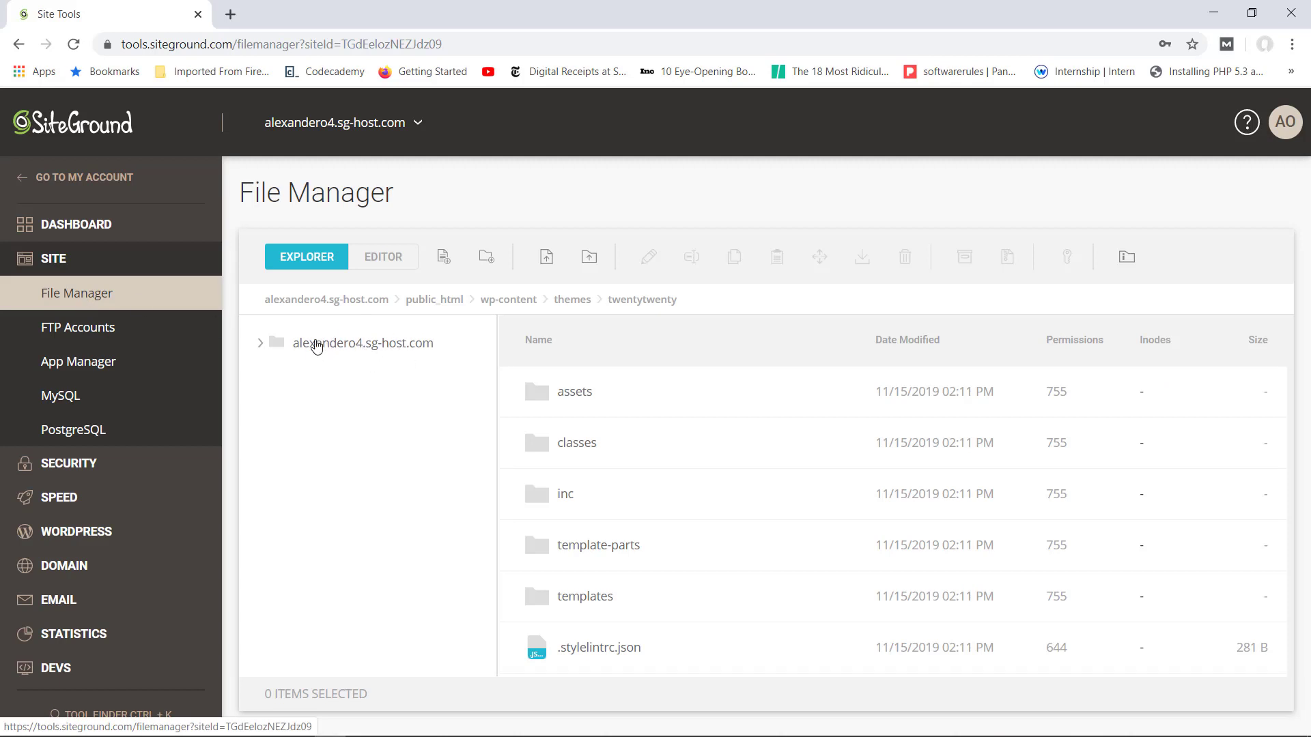
left_click(374, 345)
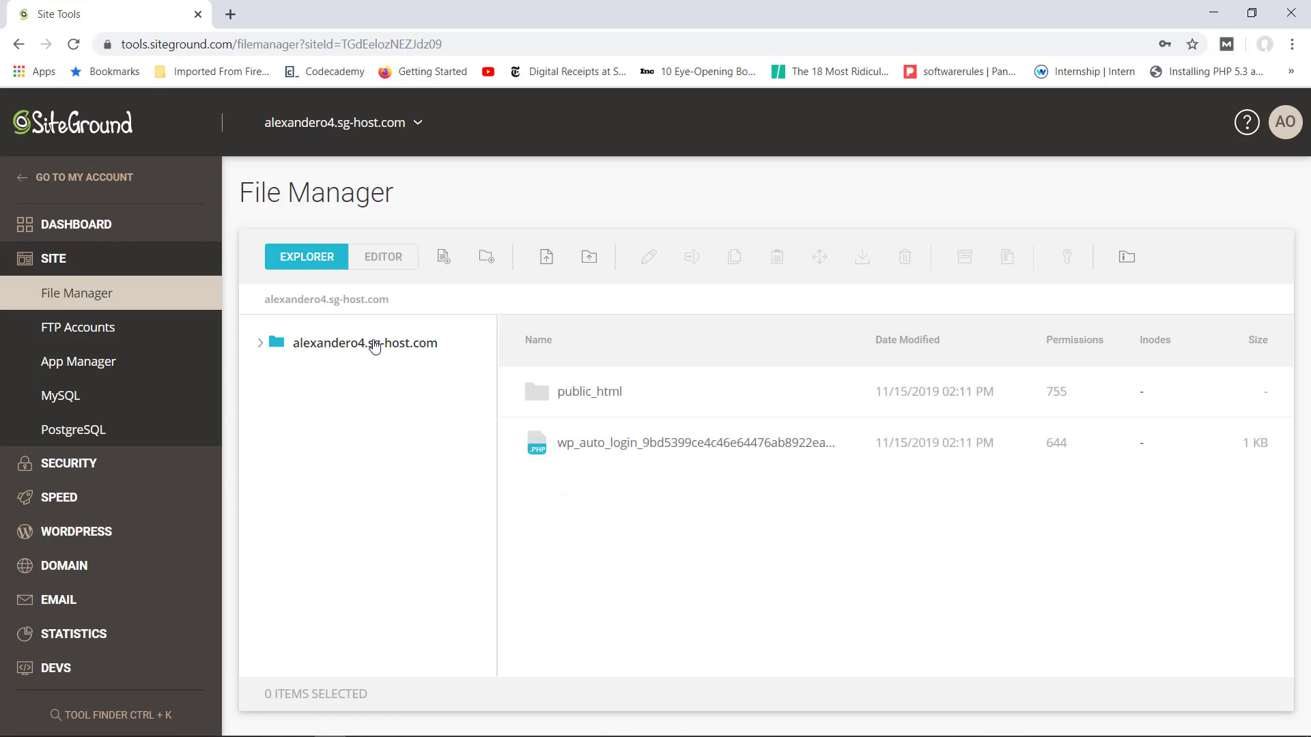
double_click(601, 399)
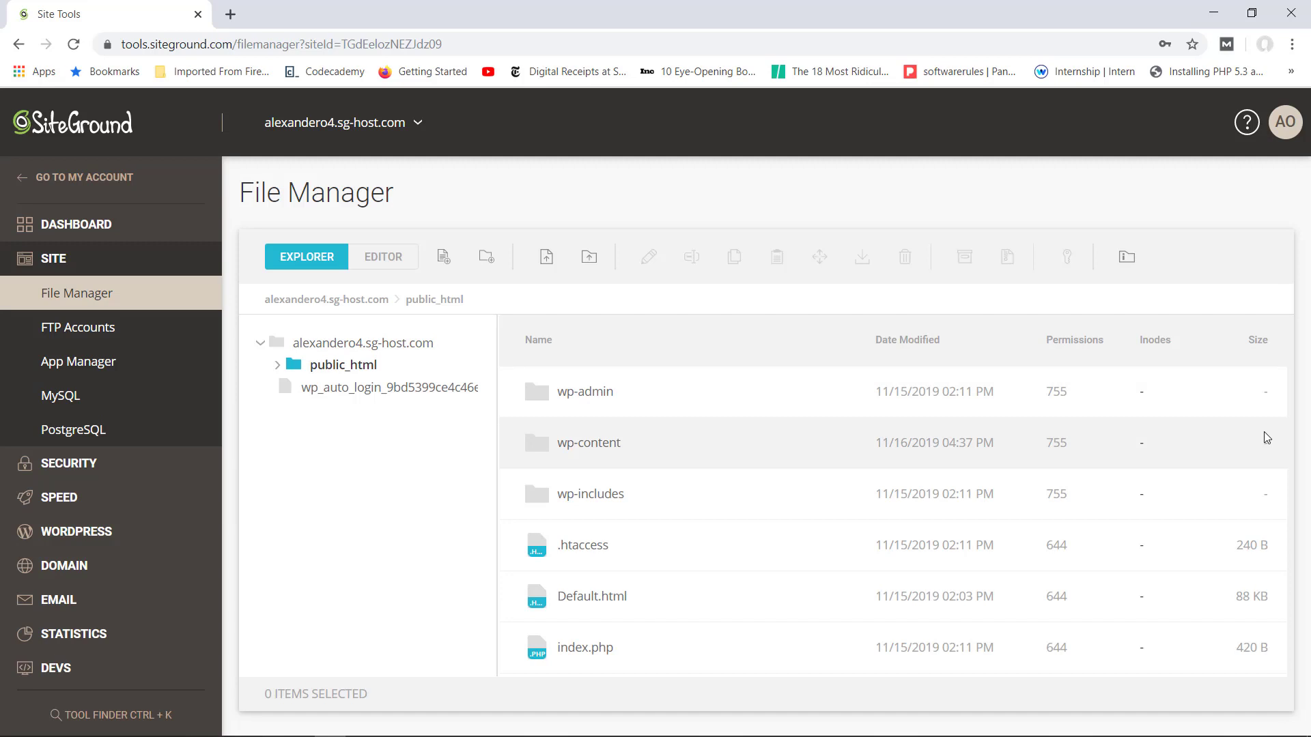
double_click(623, 448)
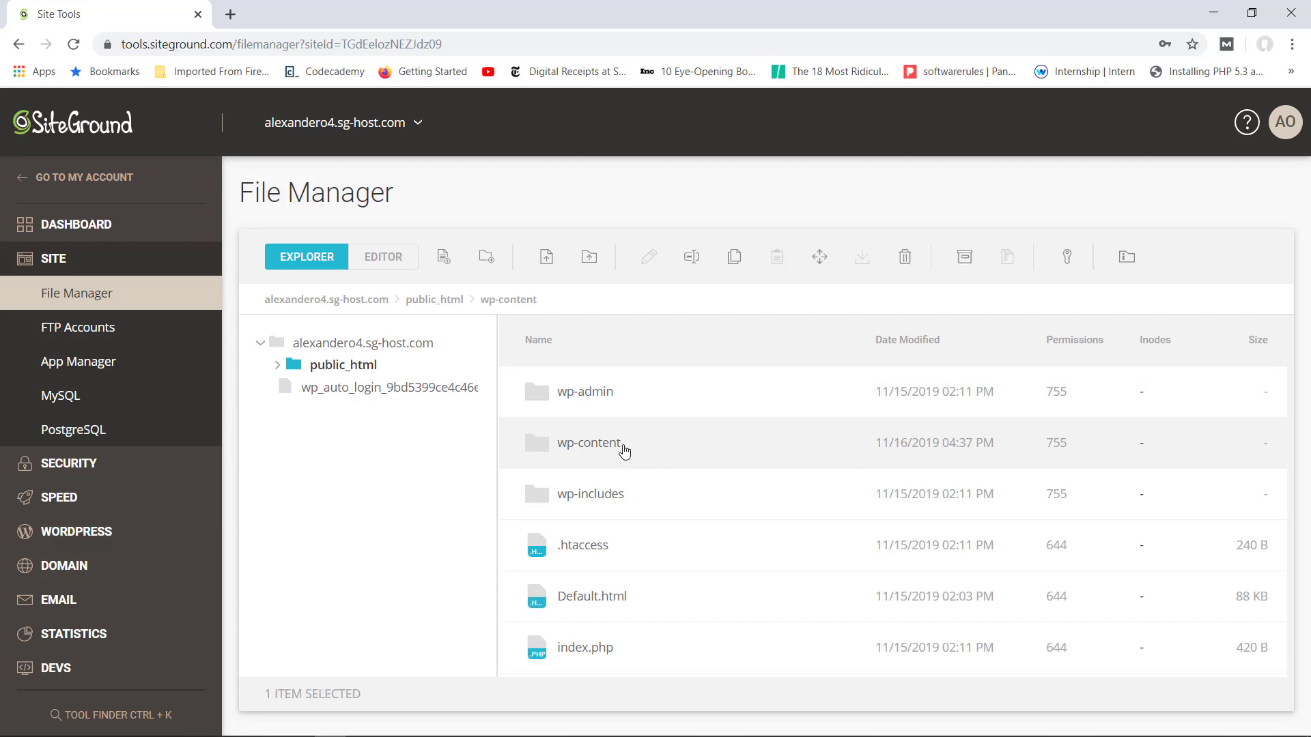
double_click(575, 445)
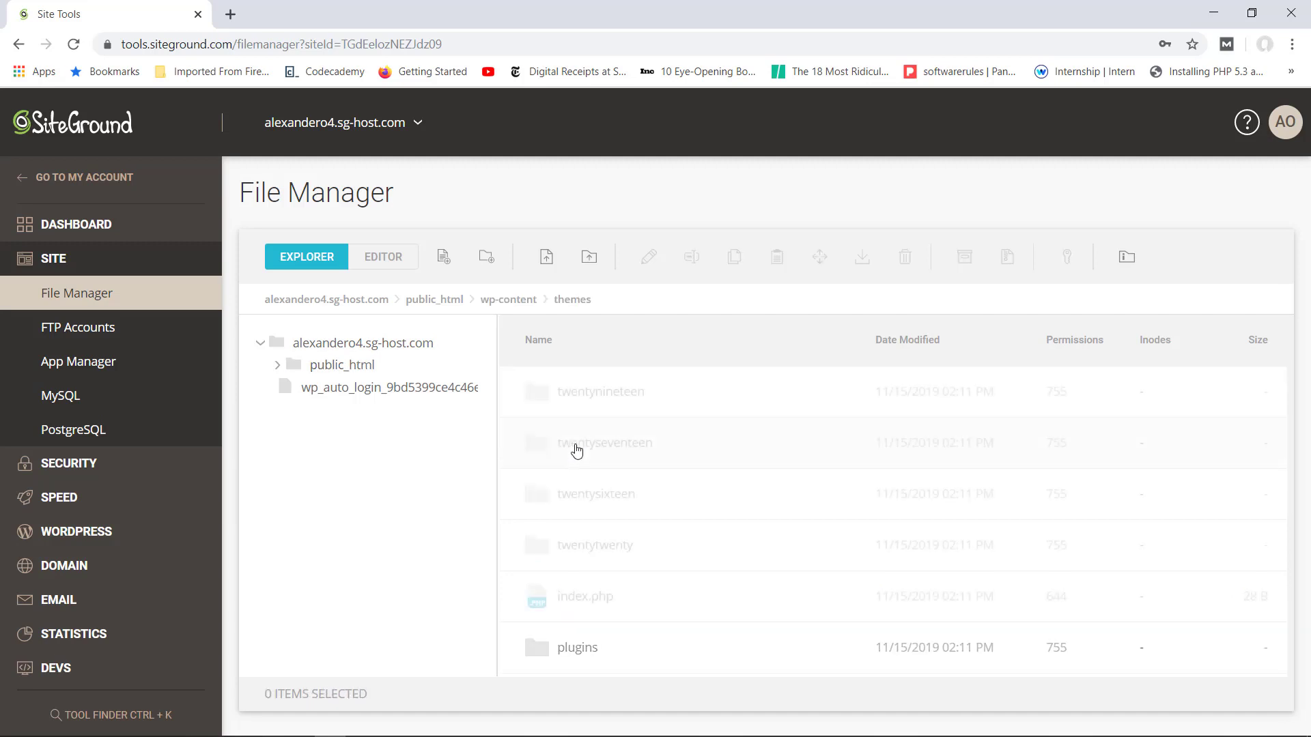
double_click(638, 547)
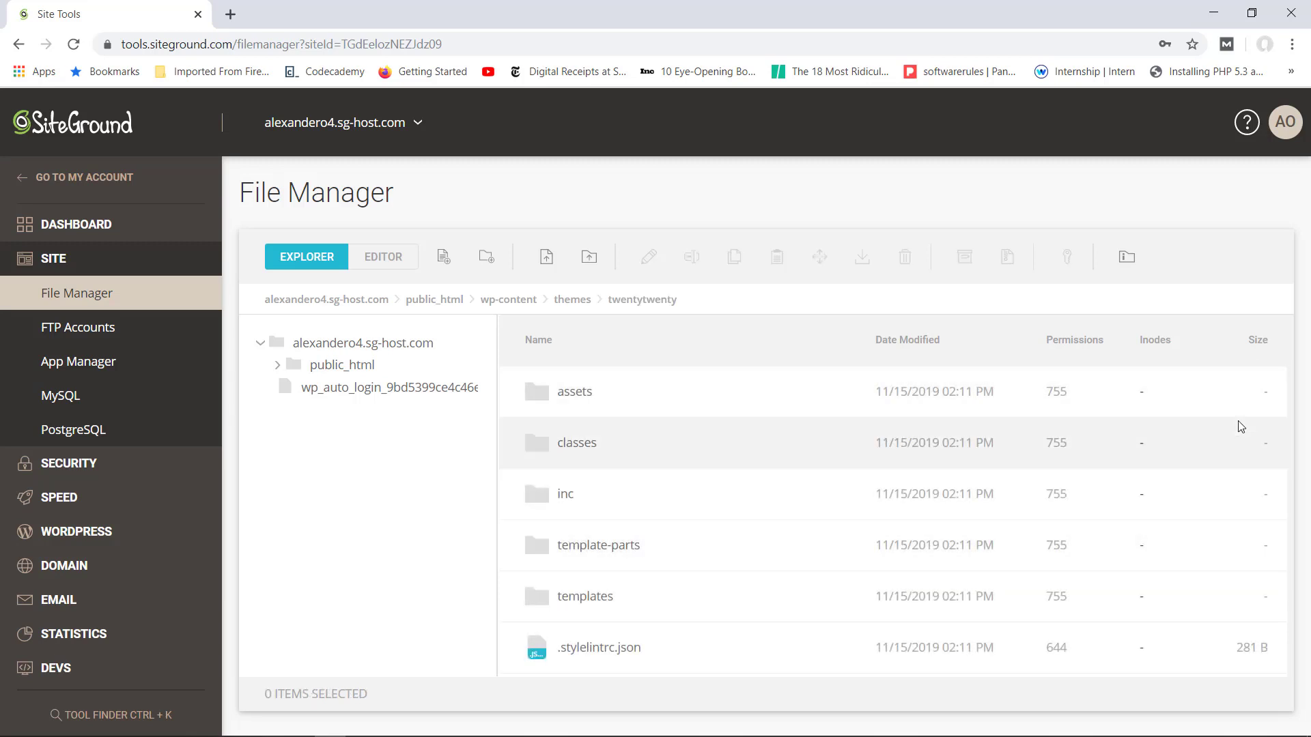
scroll(1164, 430, "down", 5)
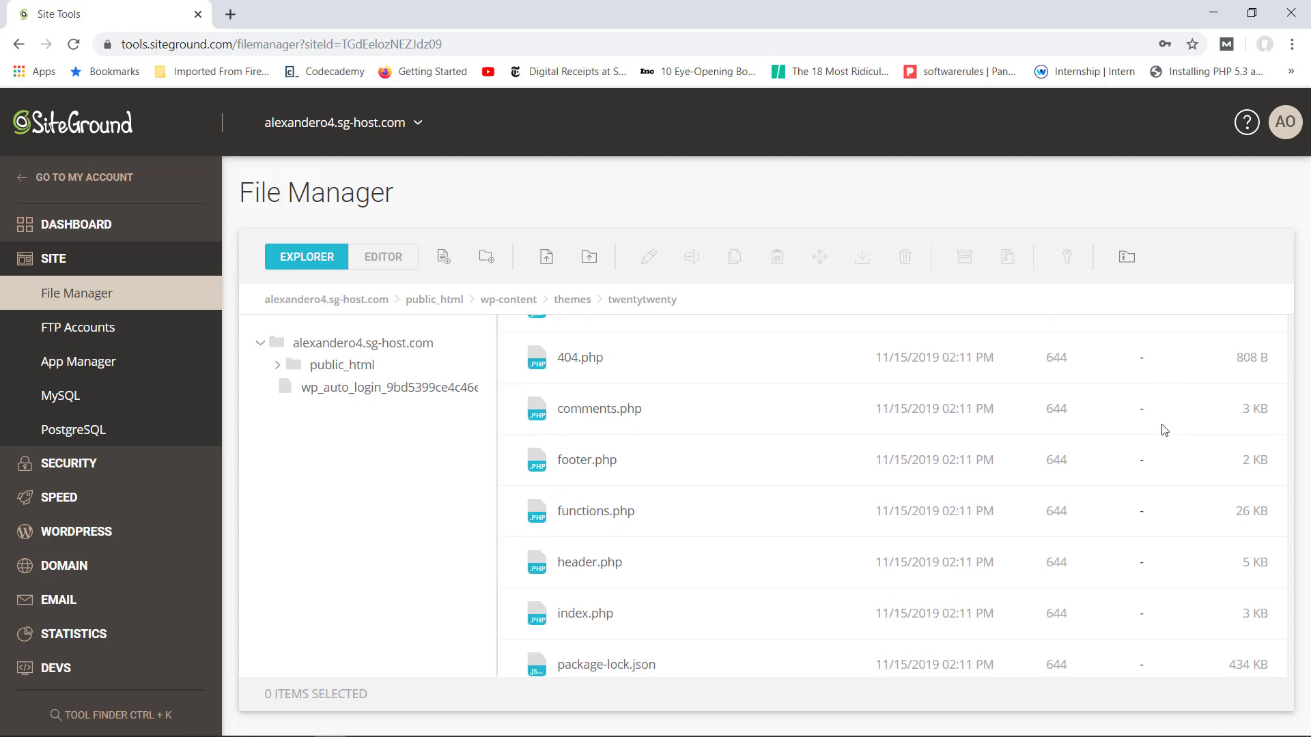
left_click(590, 471)
double_click(590, 471)
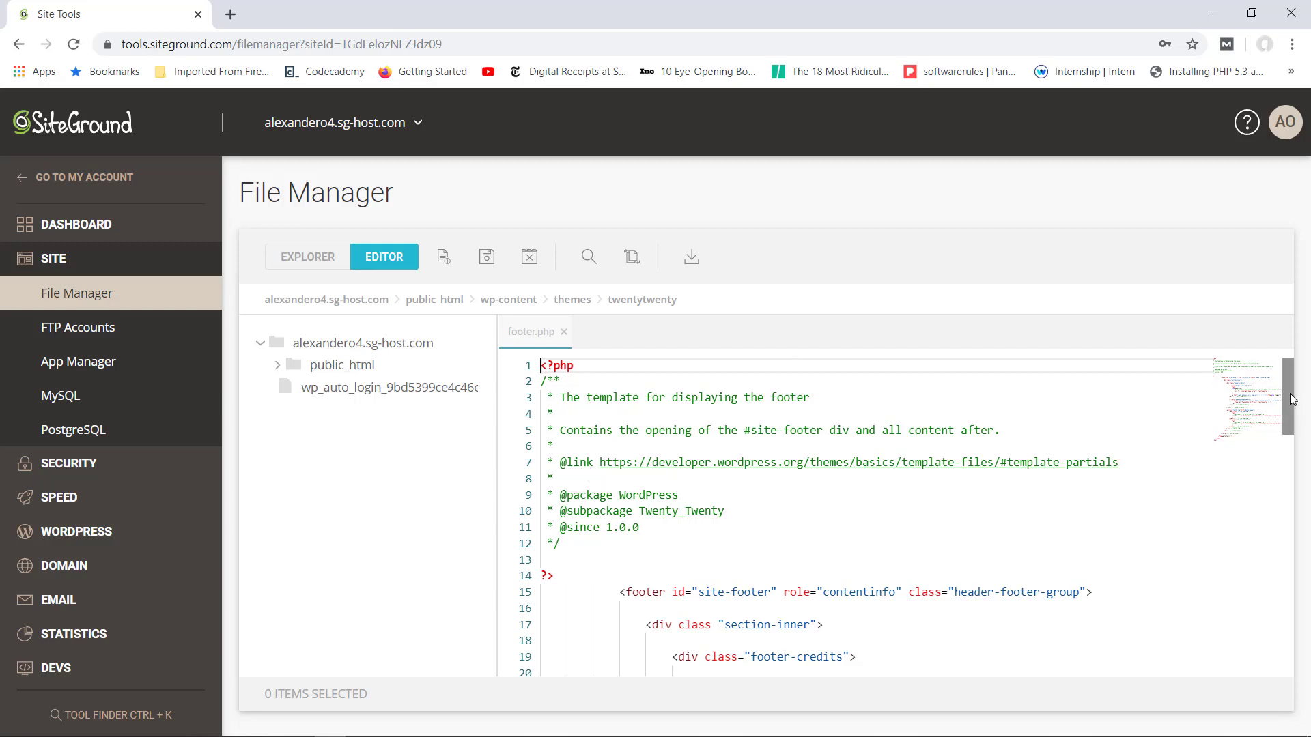
Open Find/Replace in footer.php, then switch to the FTP Accounts page
left_click_drag(1289, 404, 1290, 489)
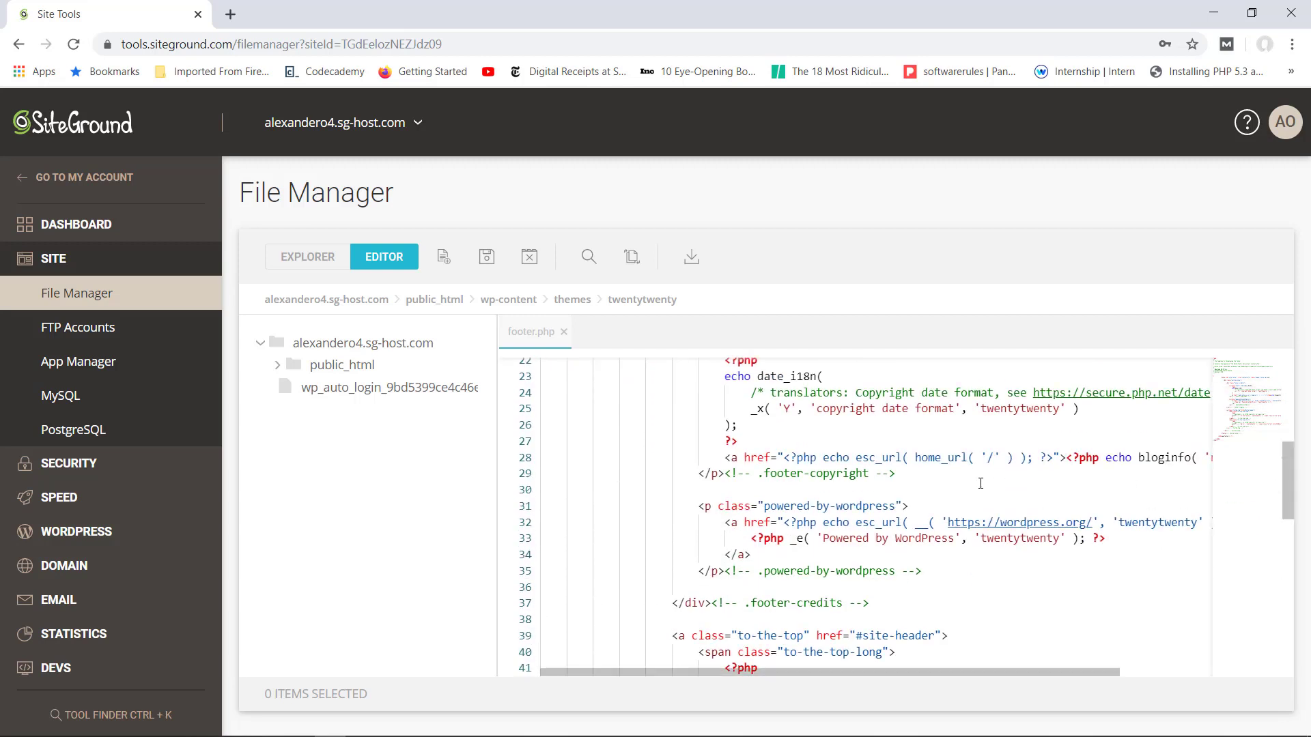
left_click(801, 490)
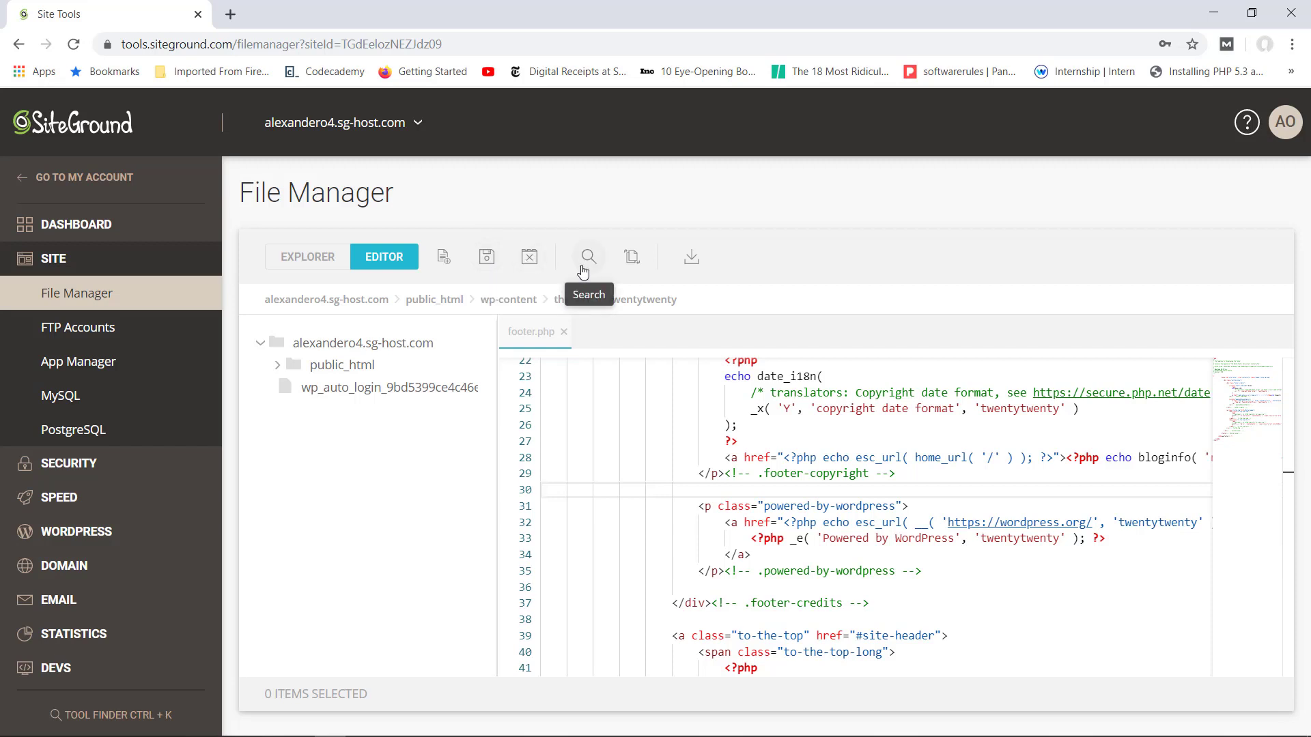
left_click(631, 259)
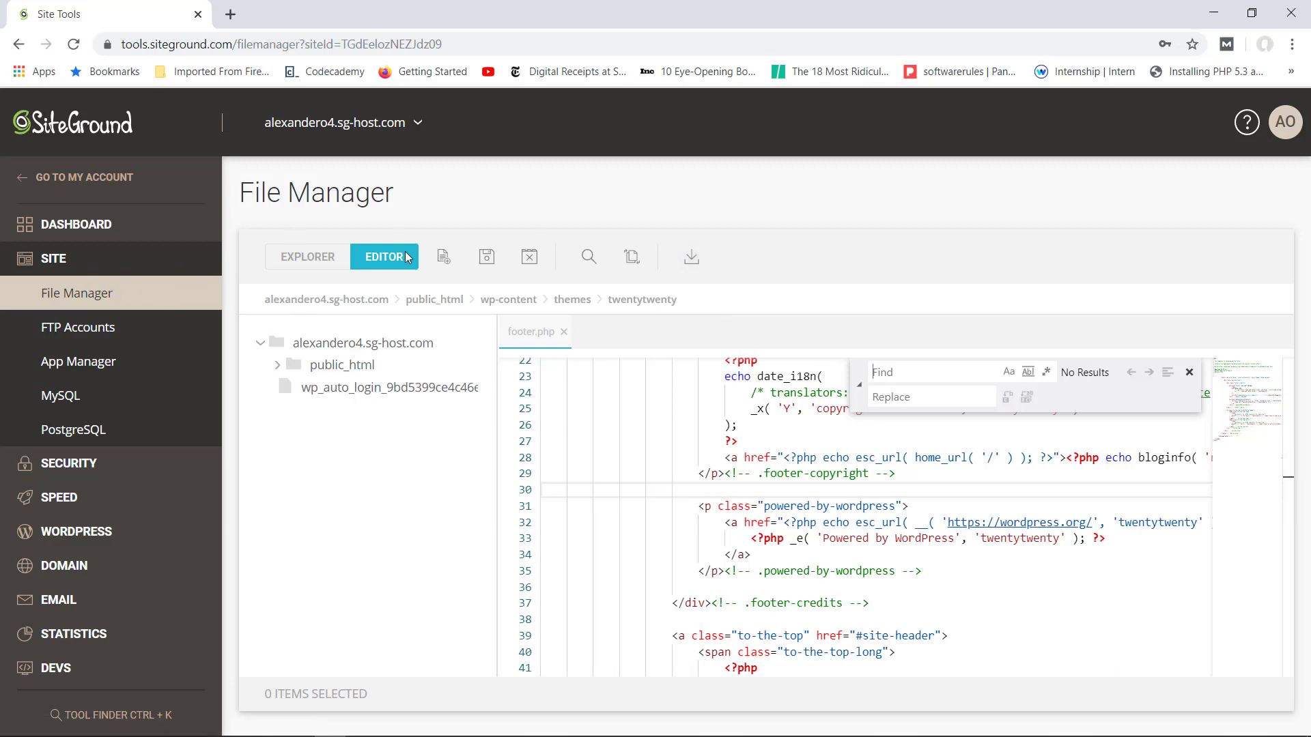
left_click(97, 329)
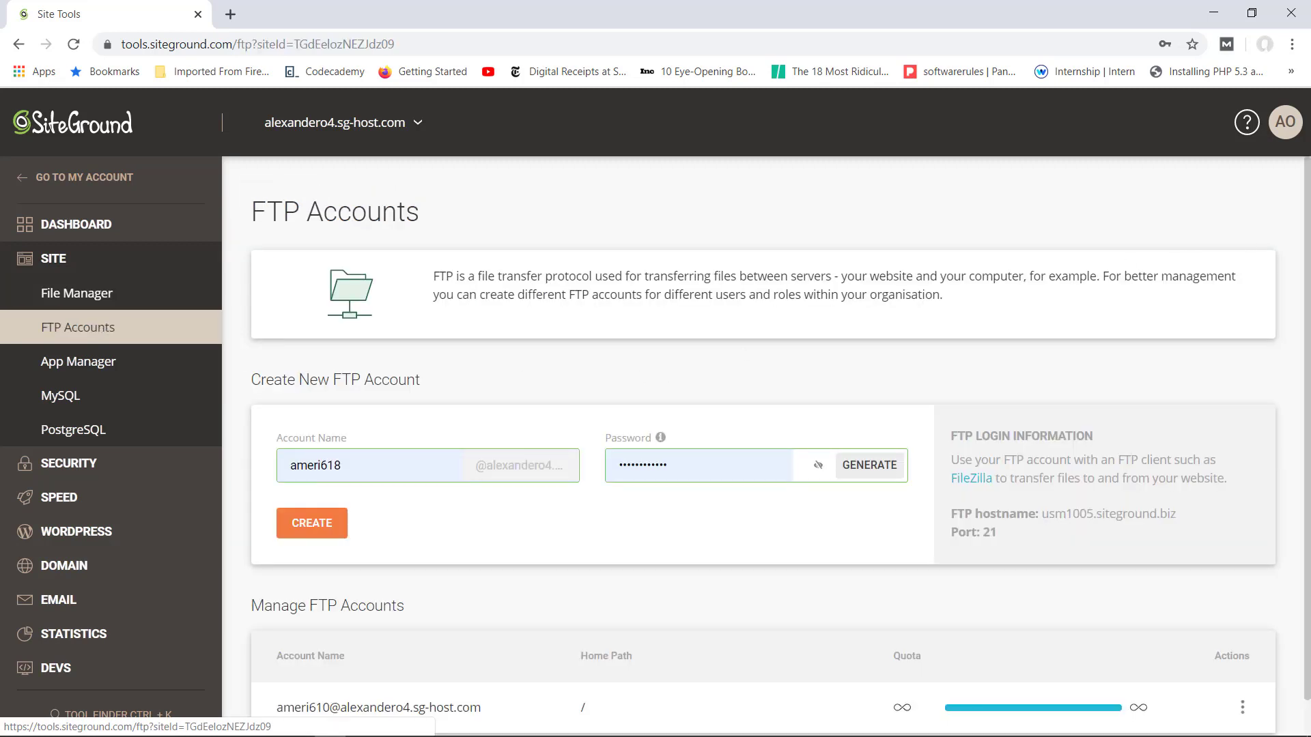
Create an FTP account with its name ending changed to 56 and a generated strong password
scroll(716, 362, "down", 1)
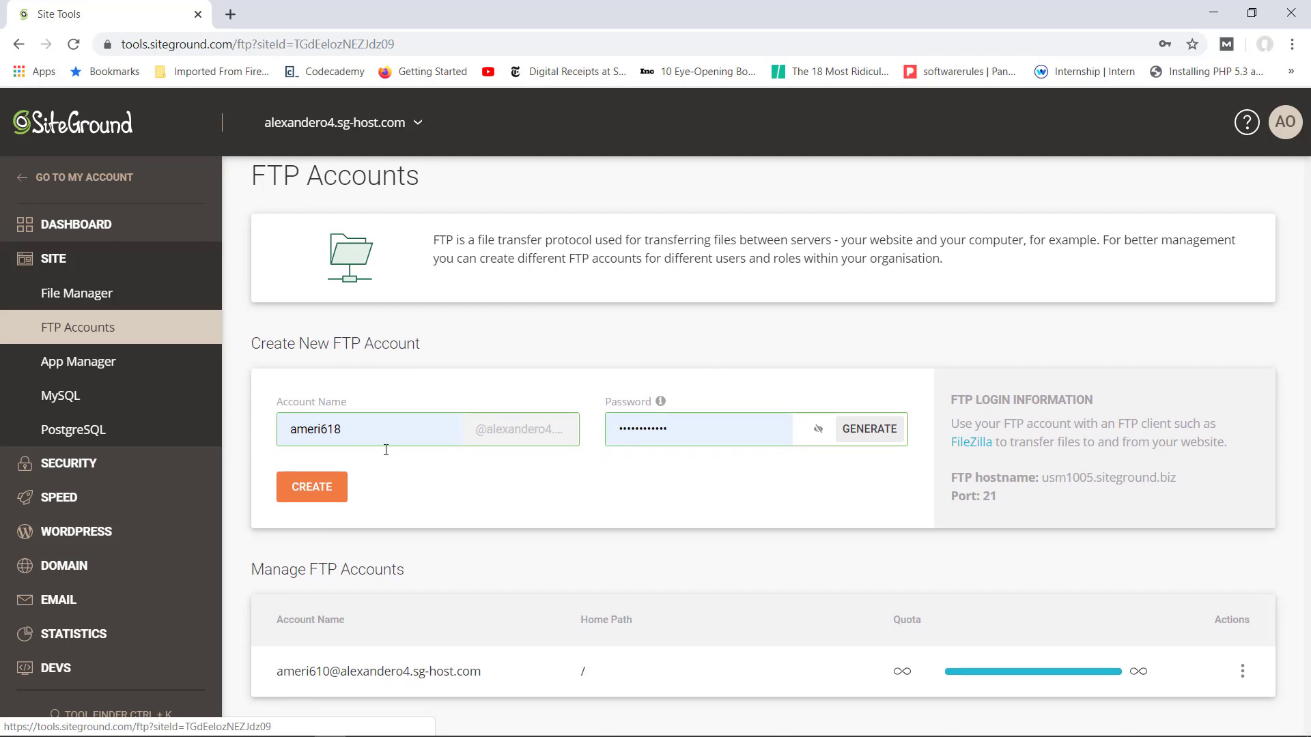
mouse_move(358, 428)
left_mouse_down()
mouse_move(307, 428)
mouse_move(364, 430)
left_mouse_up()
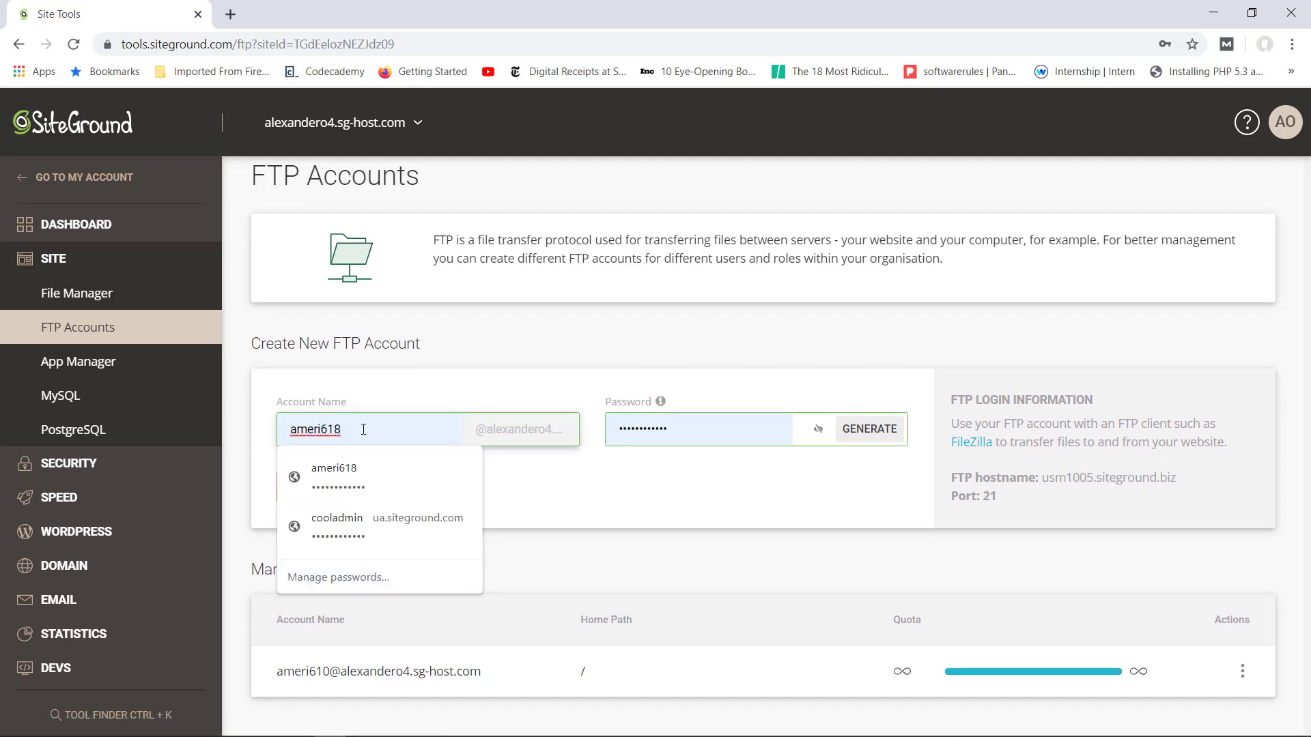
key("BackSpace")
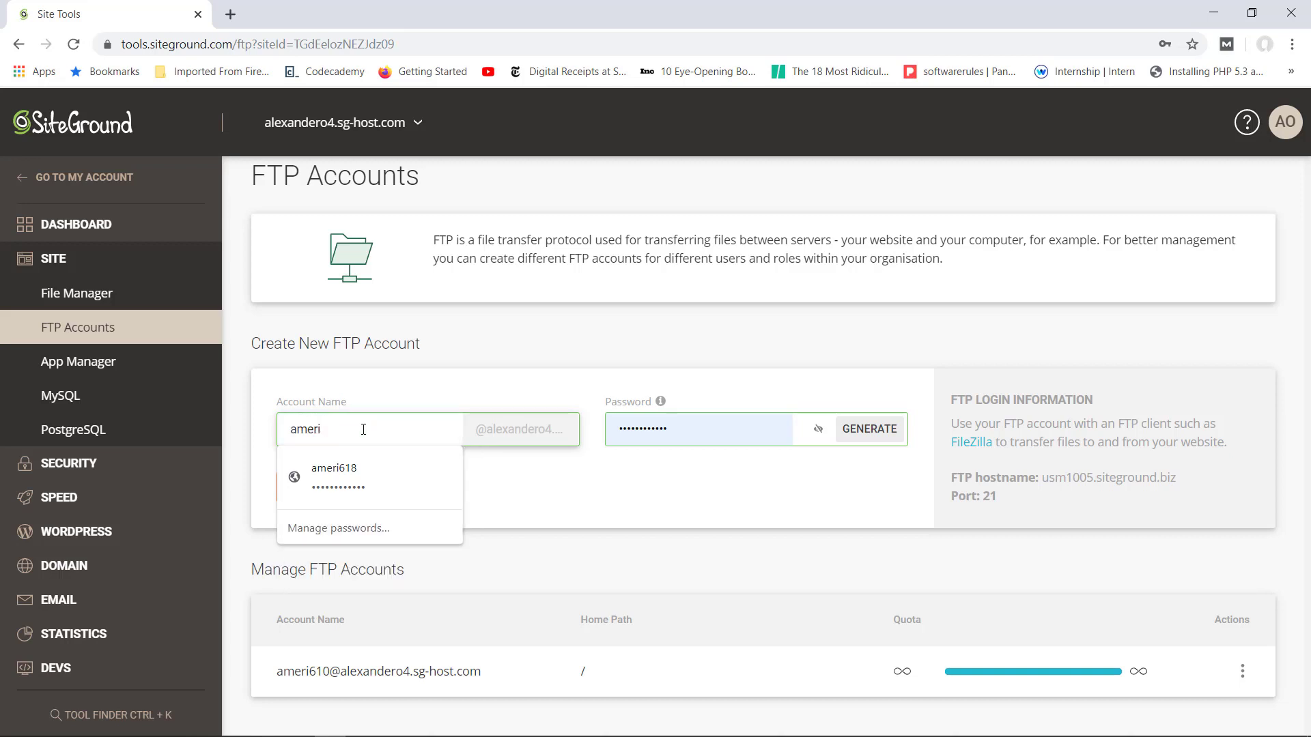
type("567")
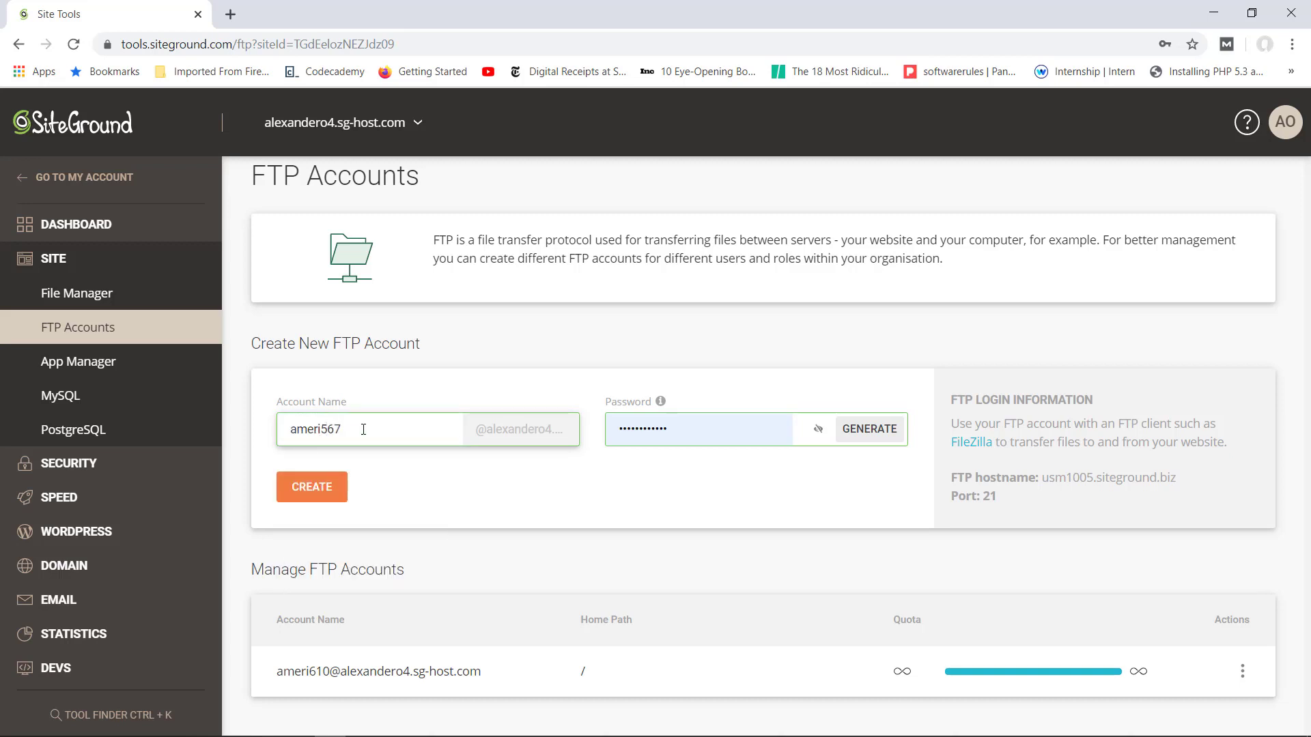
left_click(688, 433)
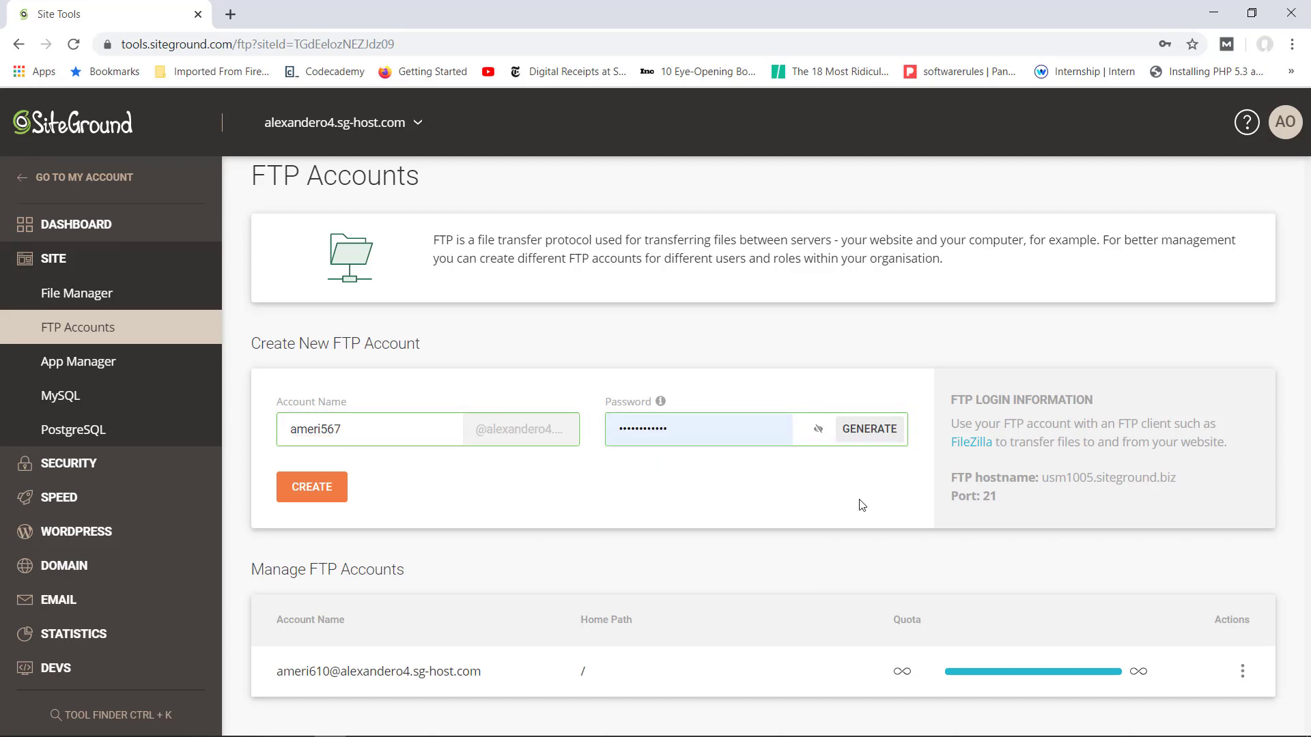
left_click(872, 430)
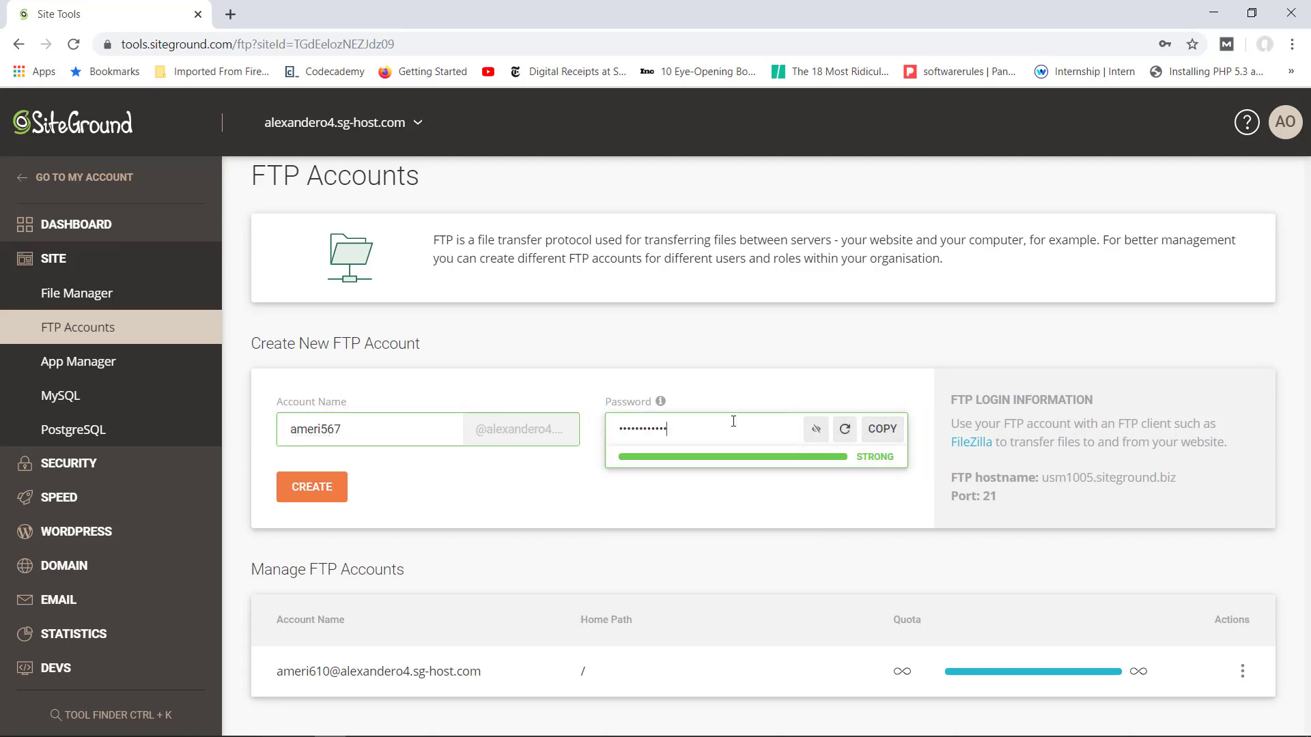
left_click(323, 493)
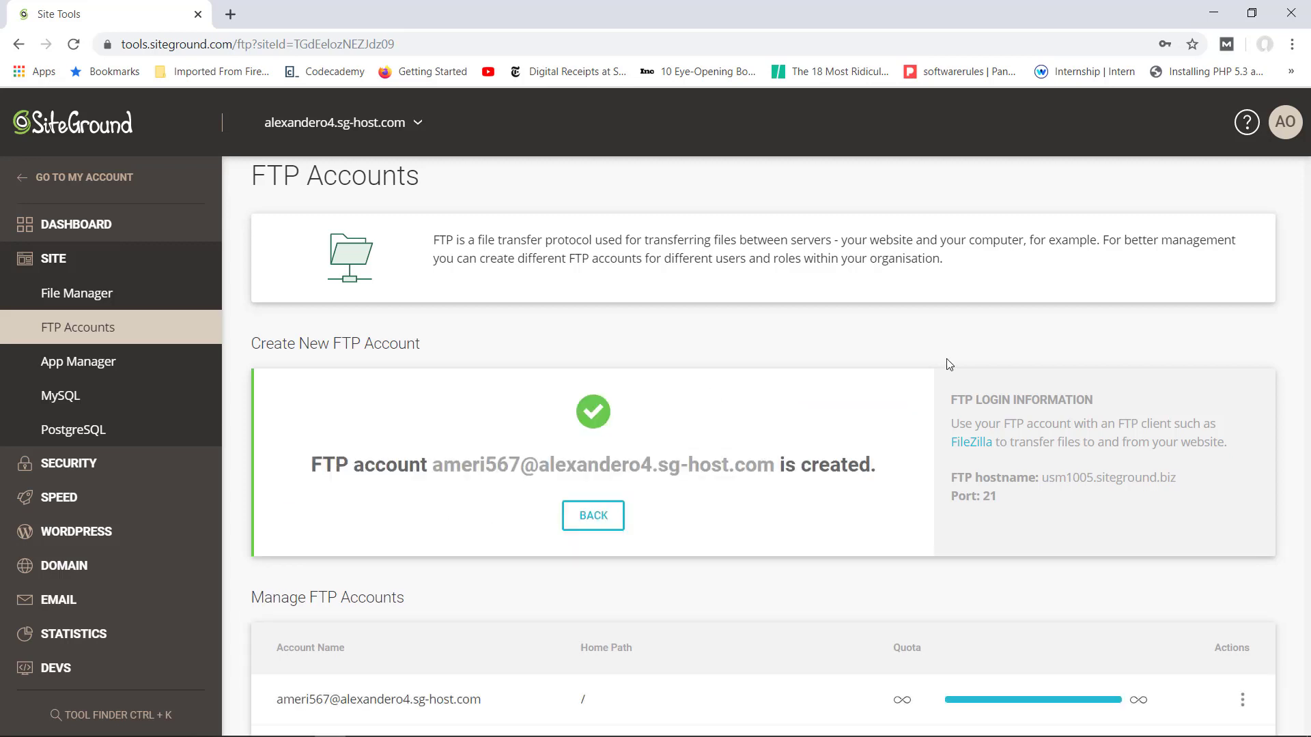
scroll(1308, 235, "down", 1)
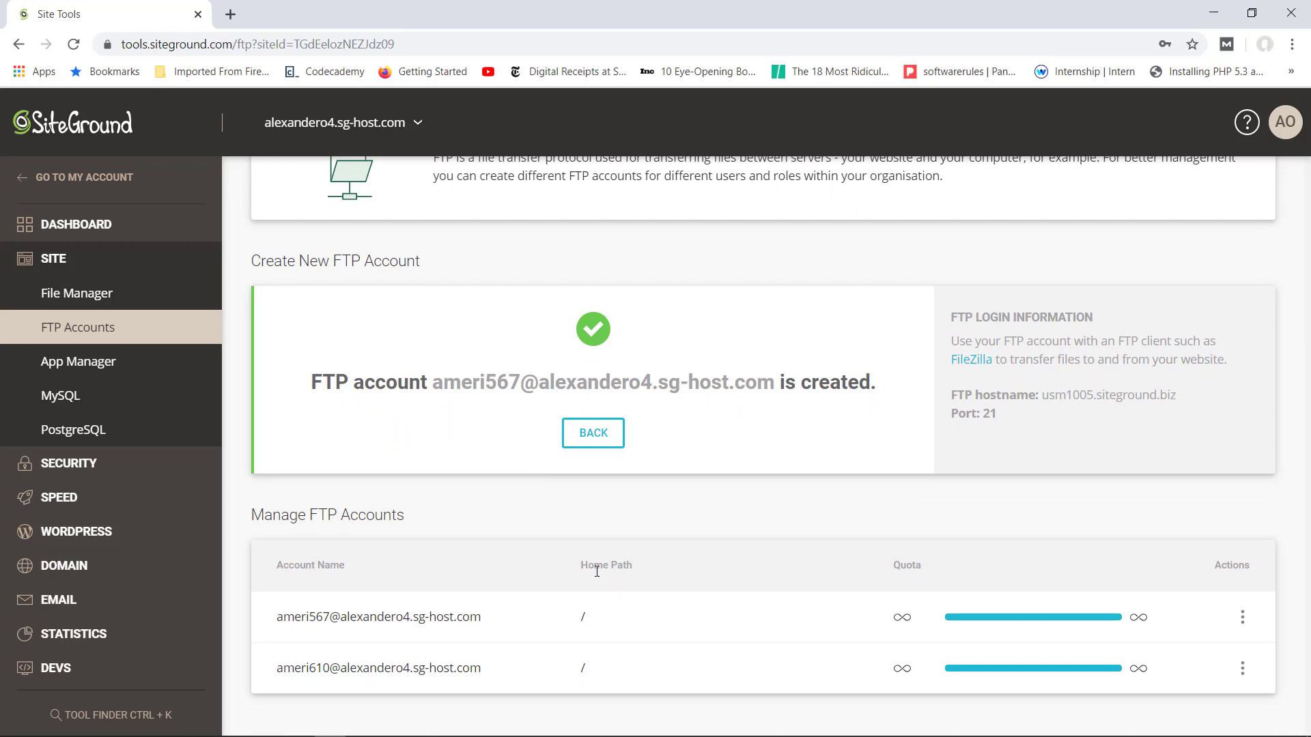
left_click_drag(633, 568, 588, 568)
left_click(585, 625)
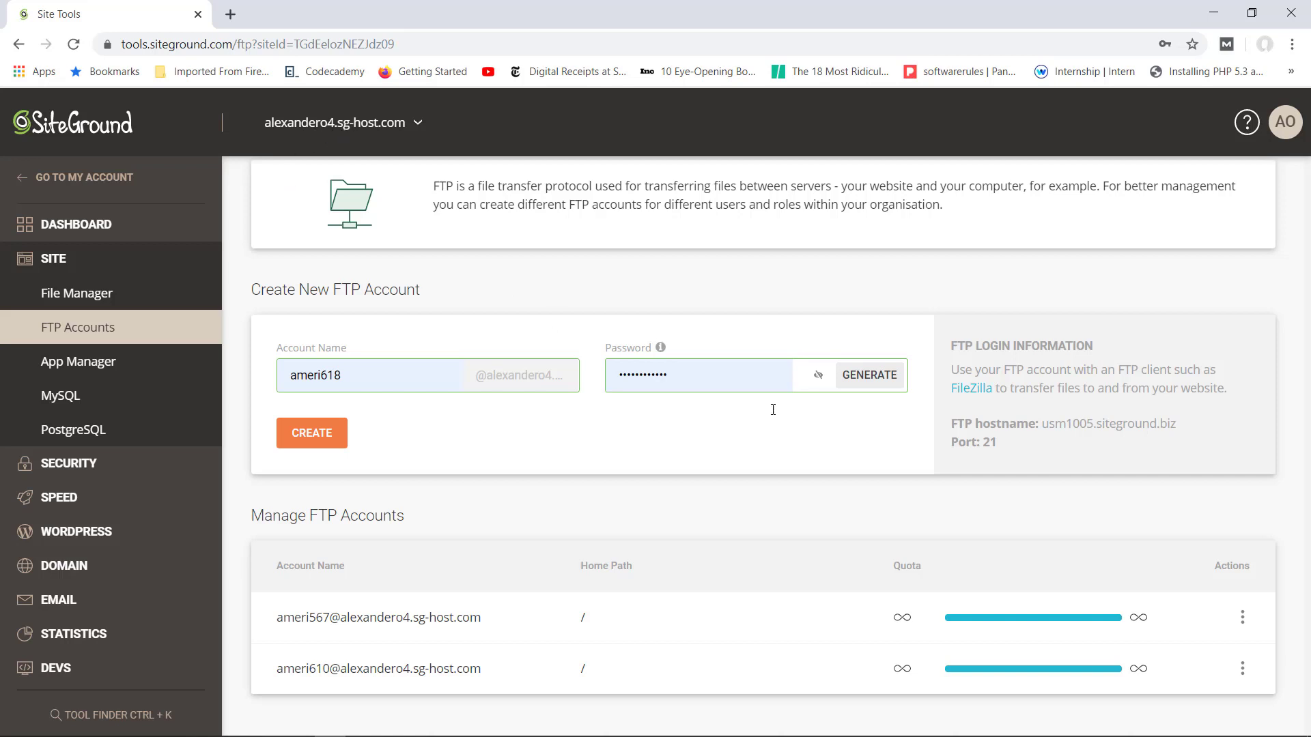
Change the new FTP account's home path to /alexandero4.sg-host.com/ and check its port 21
left_click(1241, 623)
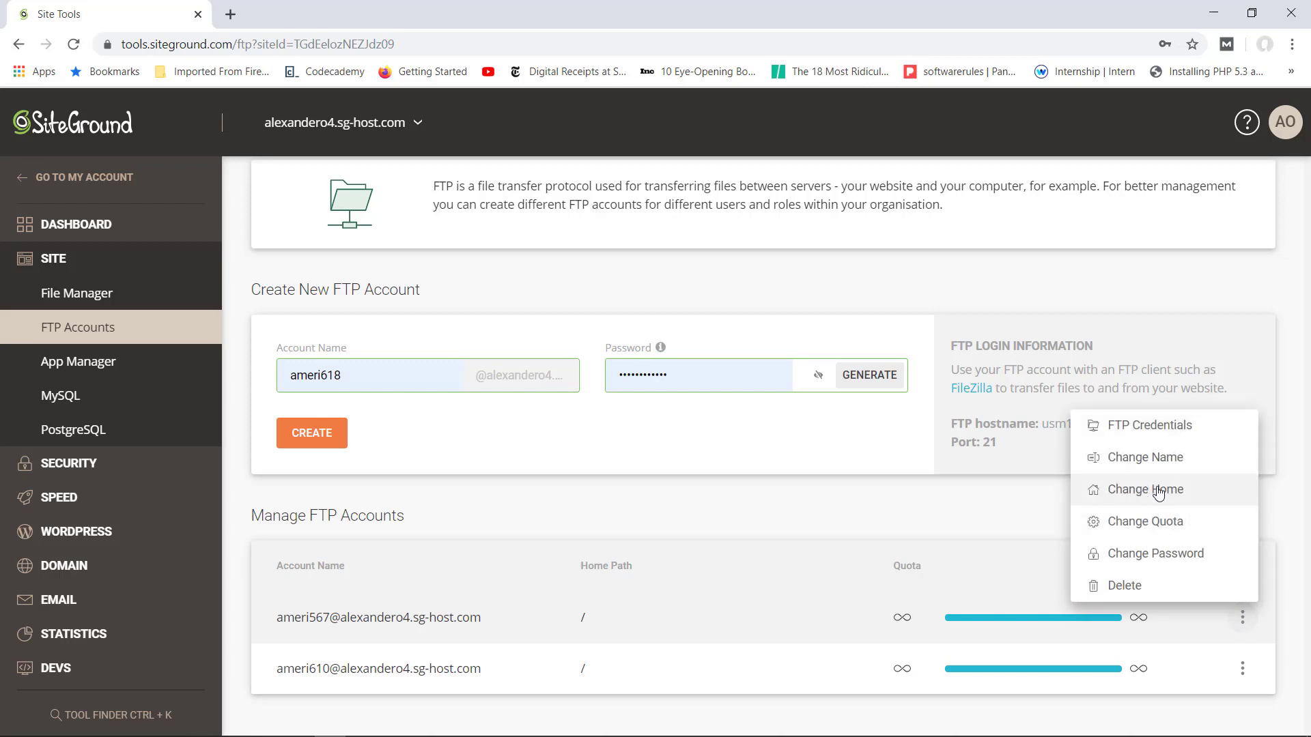
left_click(1160, 491)
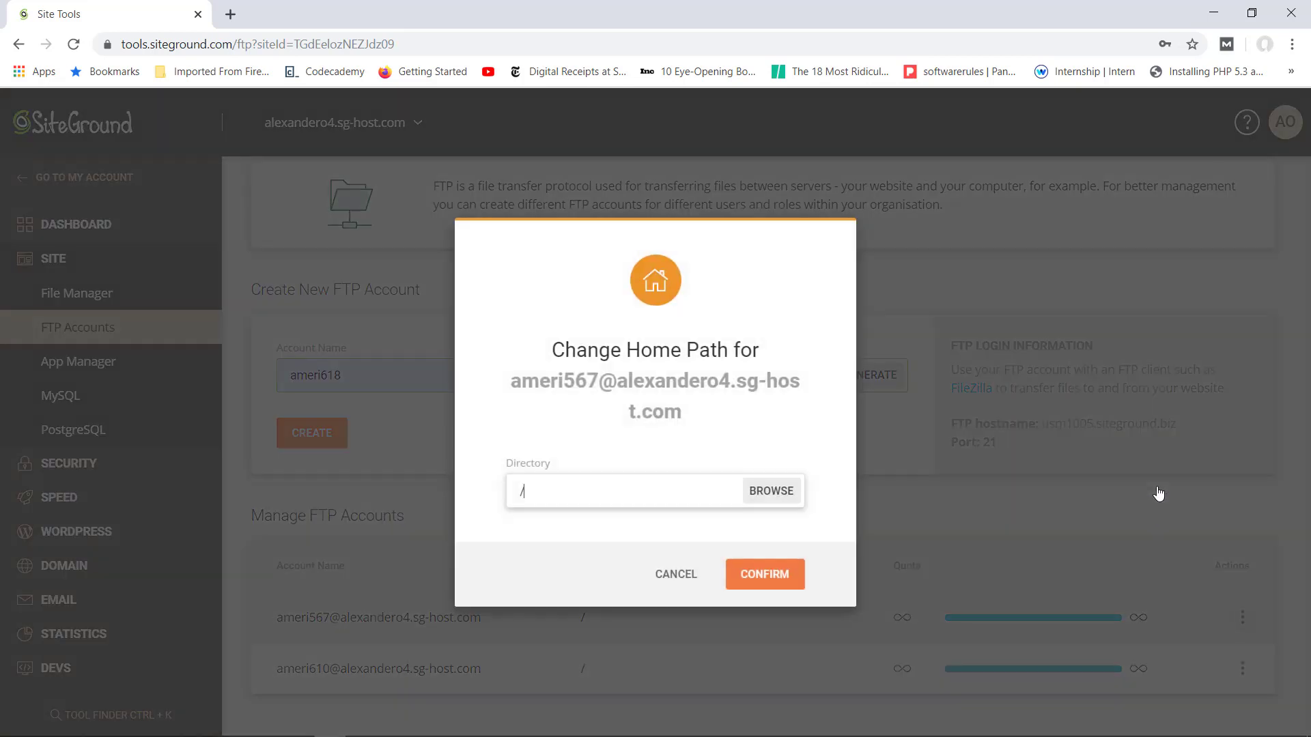
left_click(769, 493)
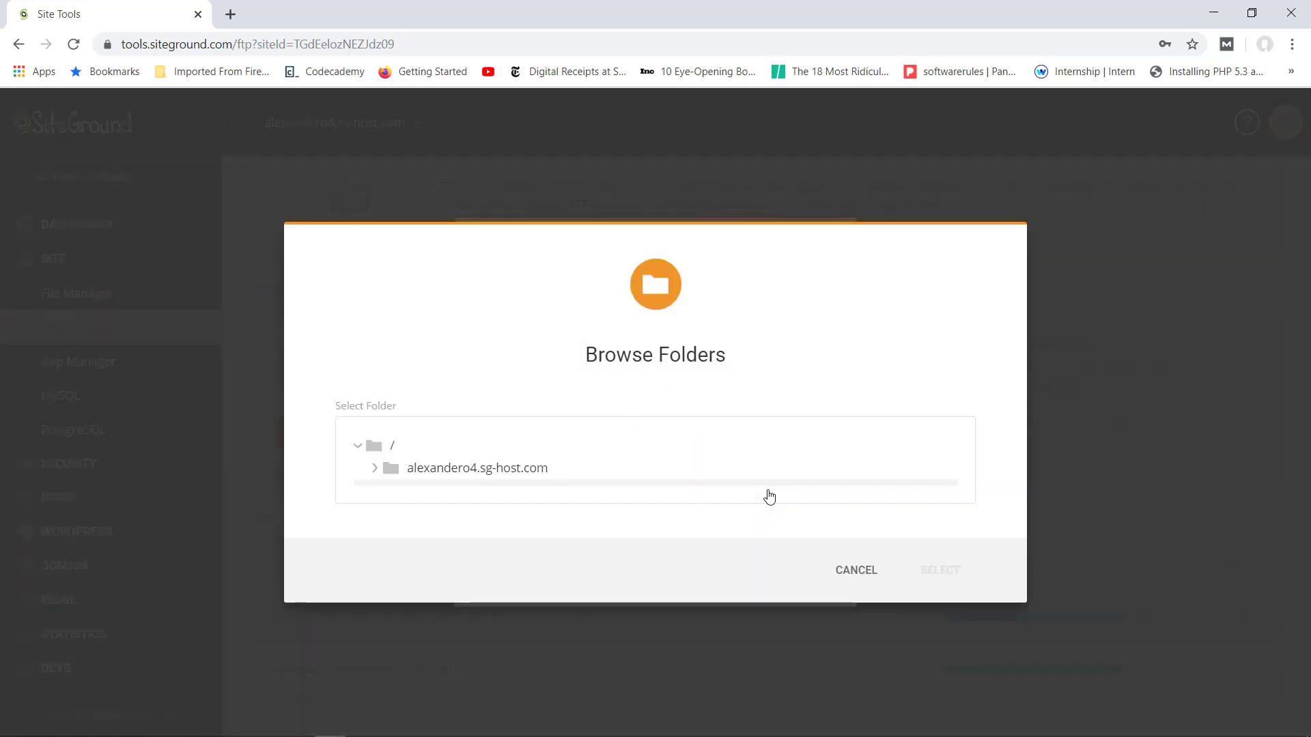
left_click(518, 477)
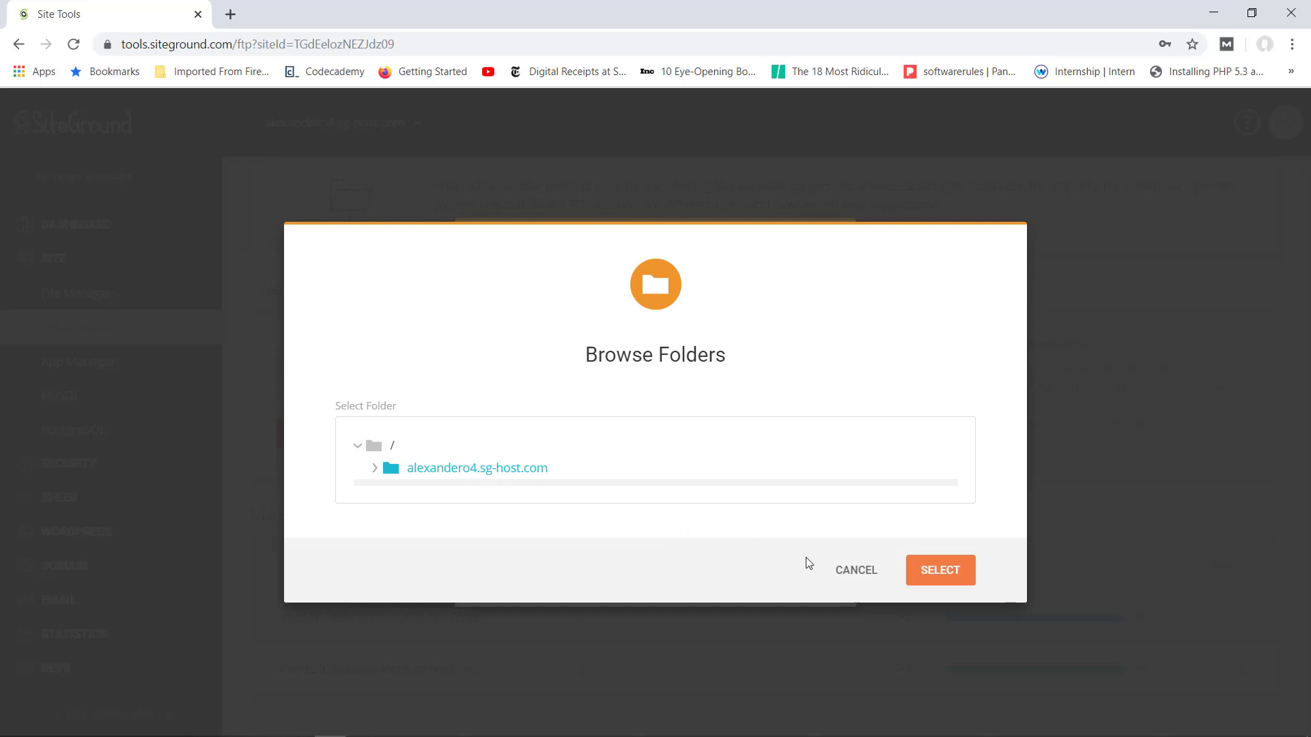
left_click(948, 580)
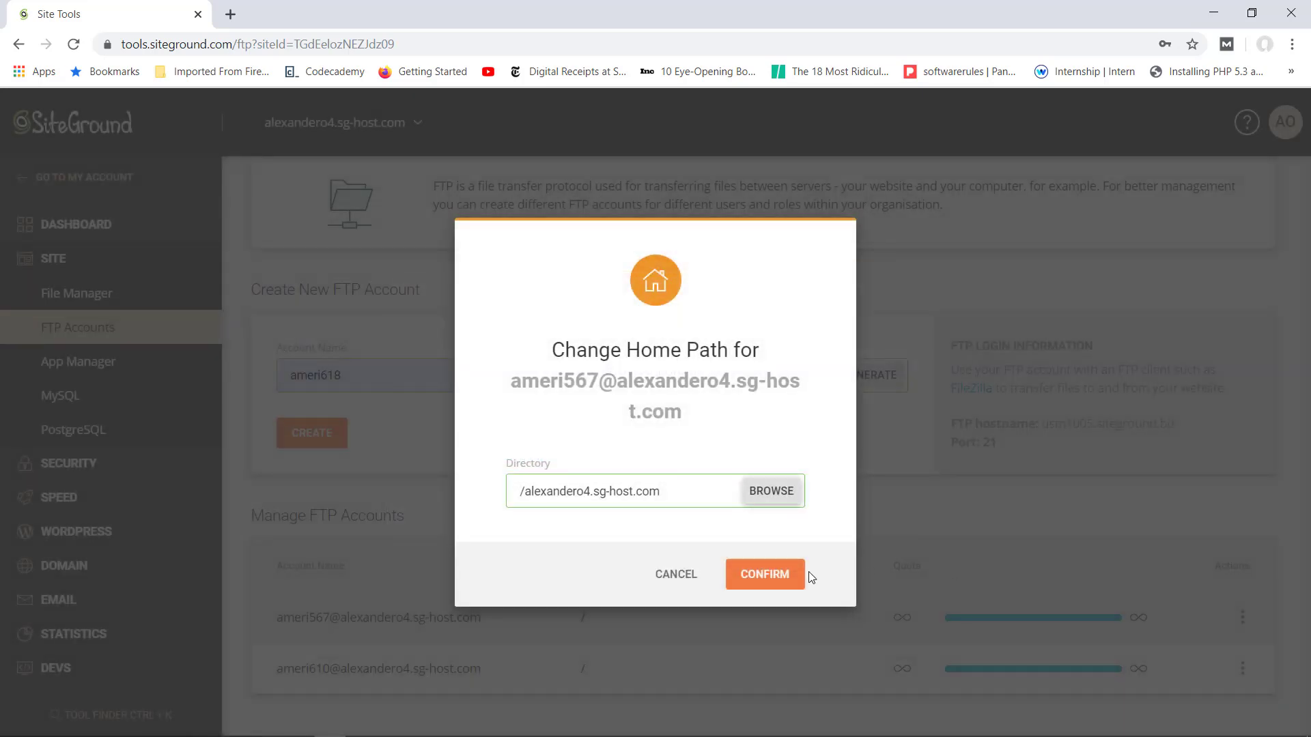
left_click(777, 579)
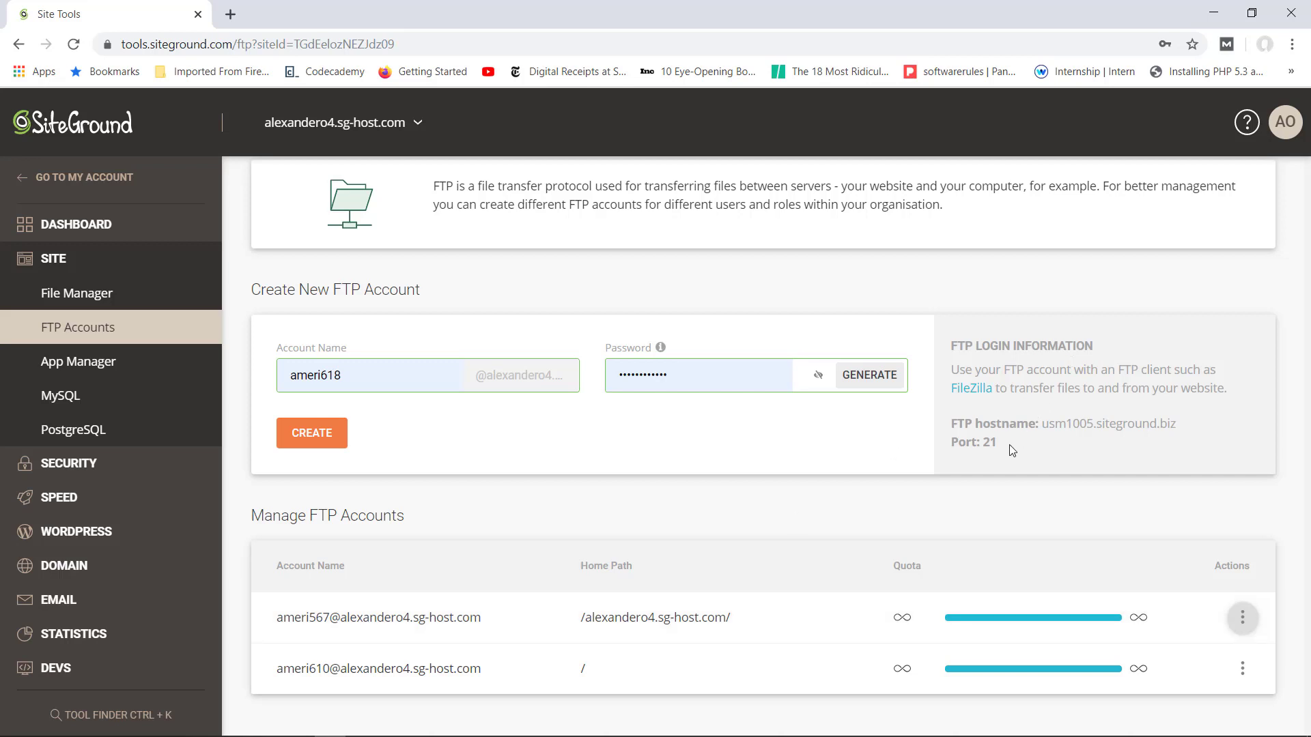
left_click_drag(998, 442, 974, 438)
left_click(1026, 442)
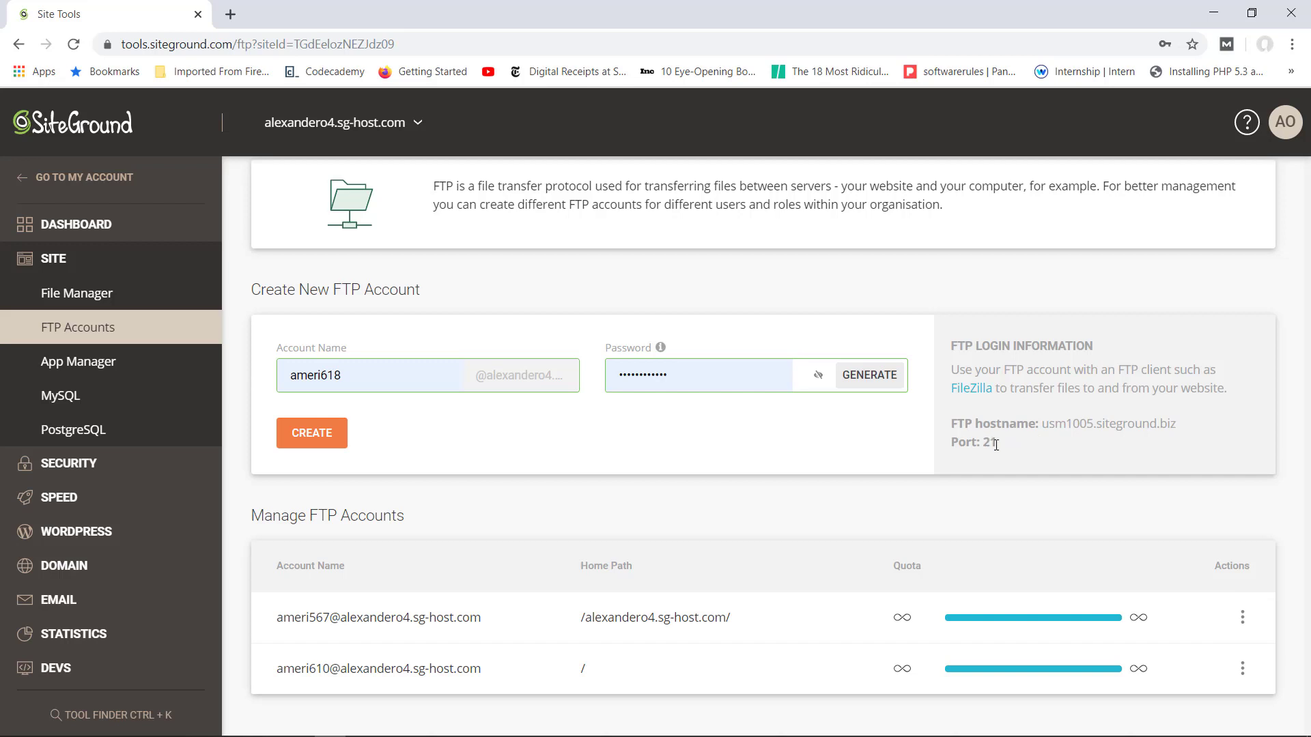
Open App Manager, preview the installable applications, and view the WordPress 5.3 installation
left_click(109, 361)
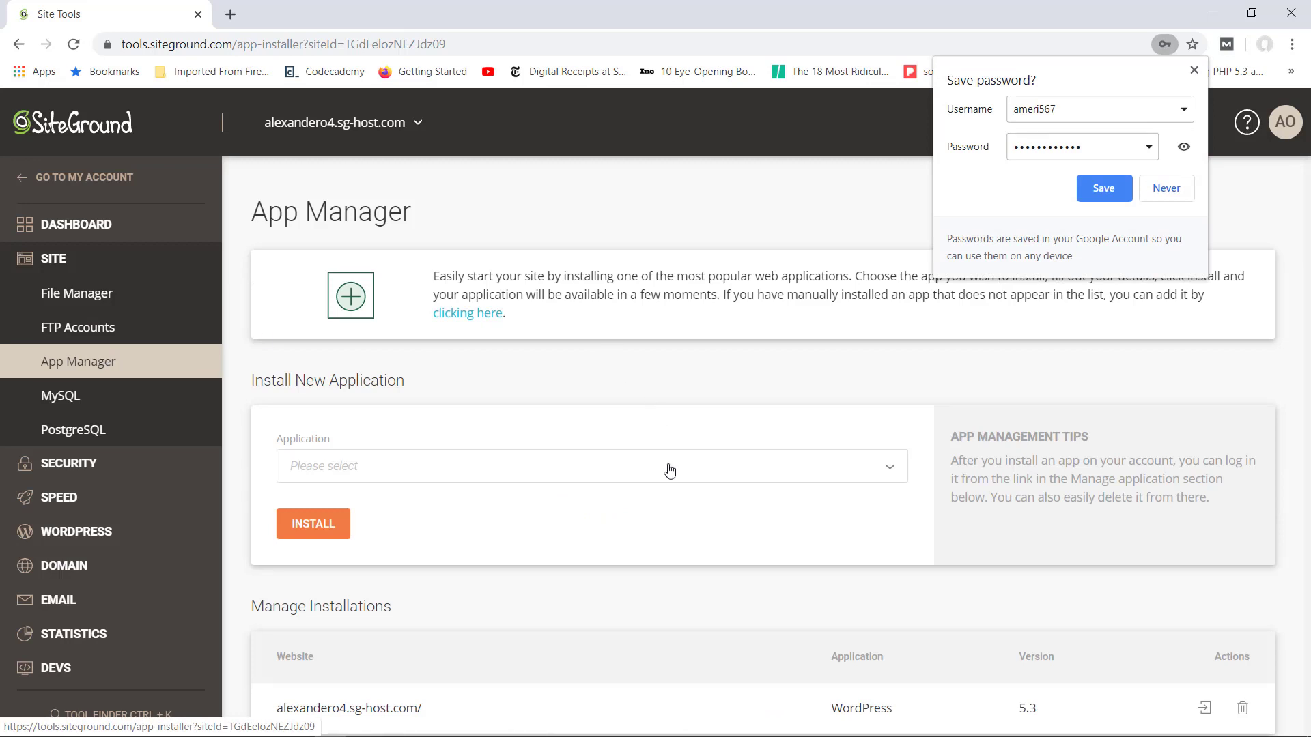
left_click(667, 470)
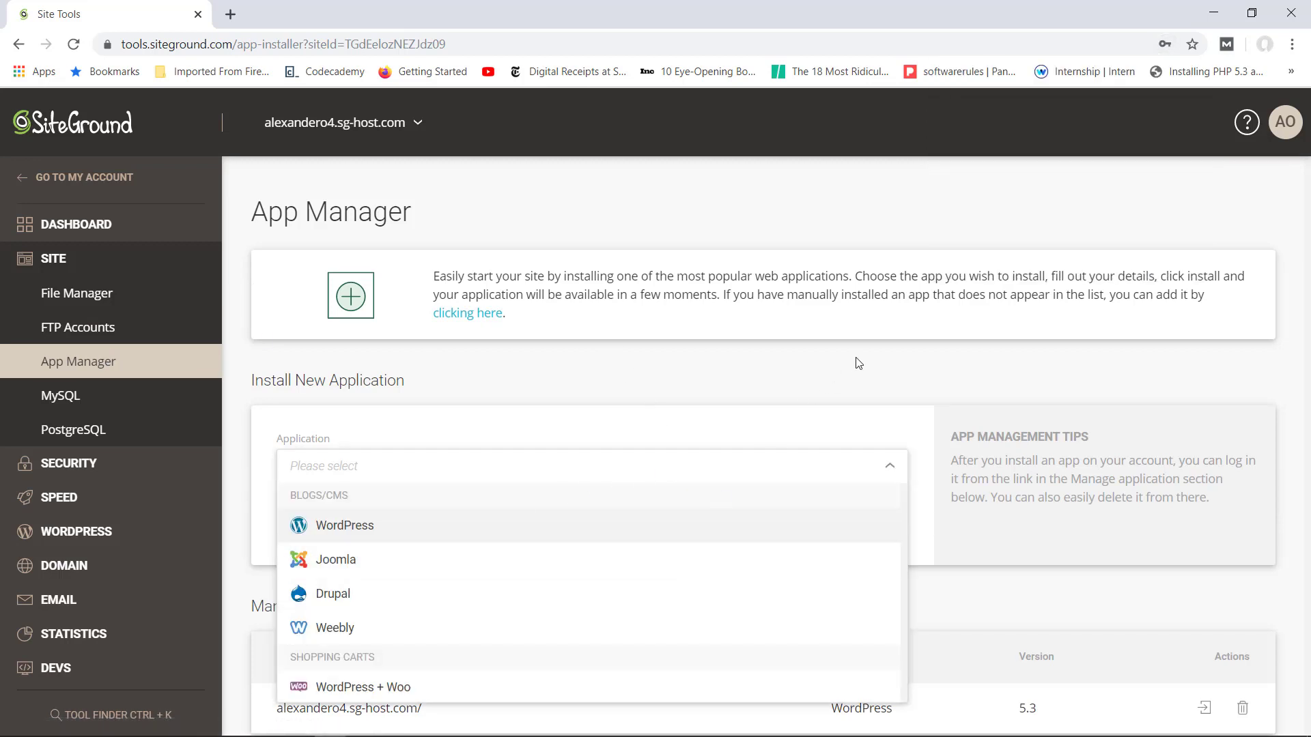
left_click(704, 403)
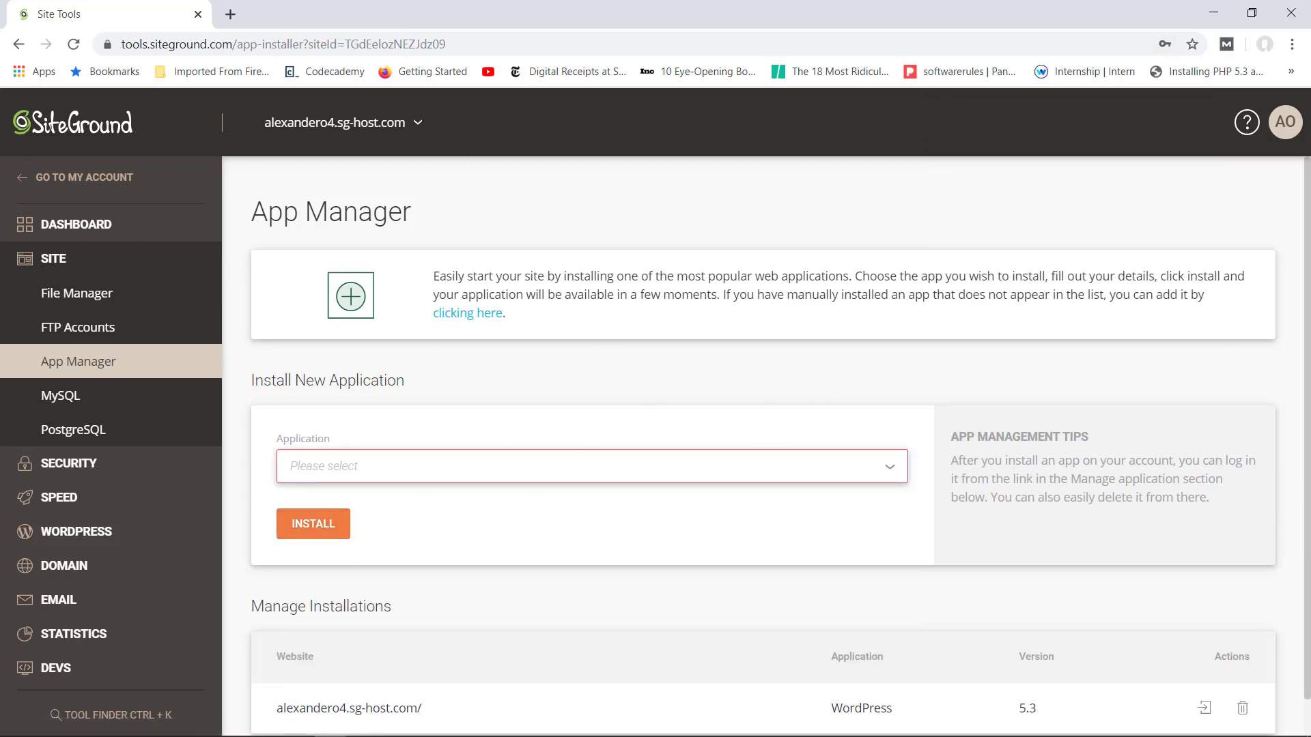
scroll(1300, 430, "down", 1)
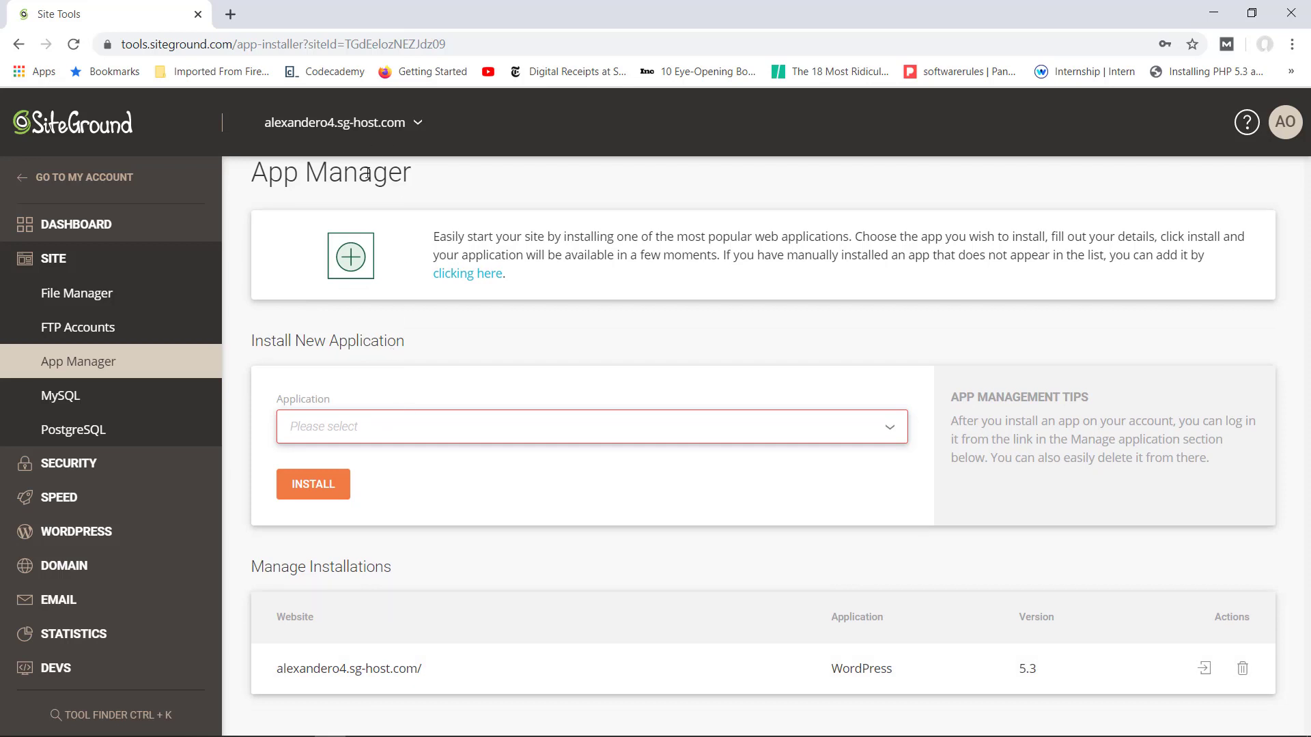
Open MySQL Manager and inspect database dbxuvgkub7e8b4 and its actions menu
left_click(67, 403)
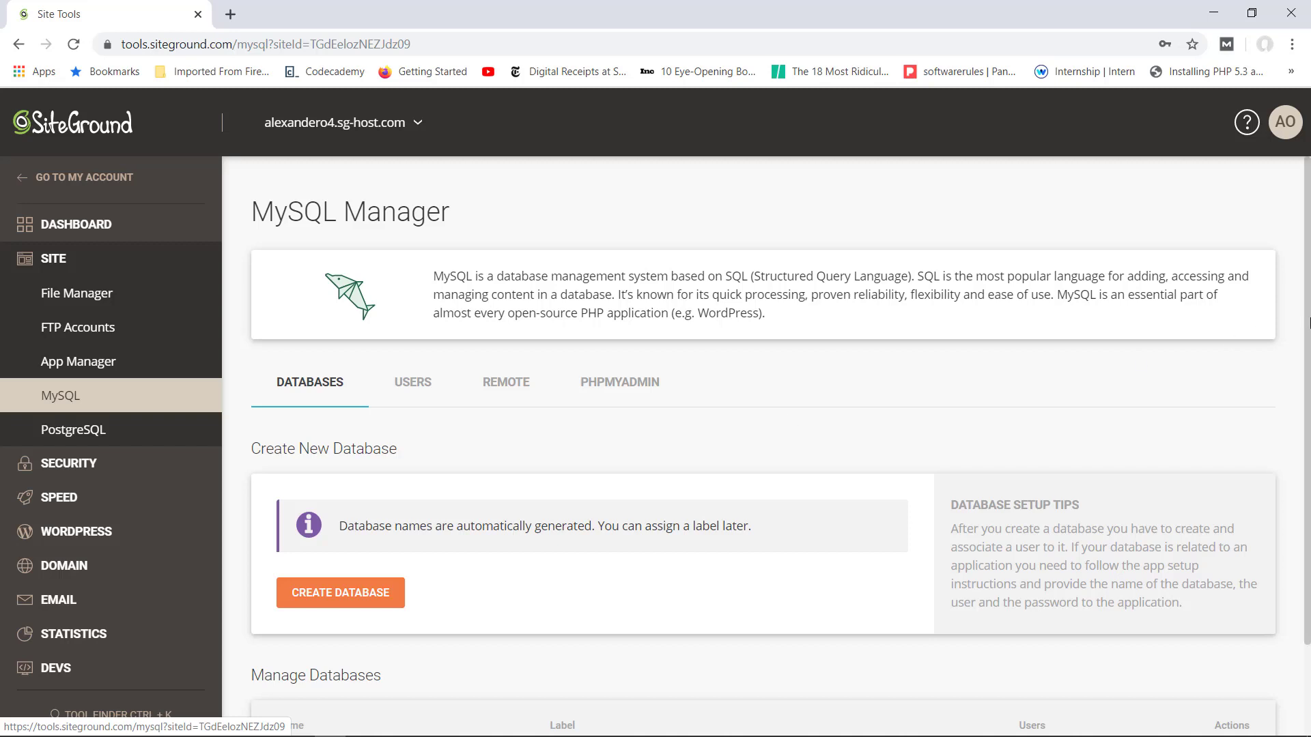
scroll(1308, 322, "down", 1)
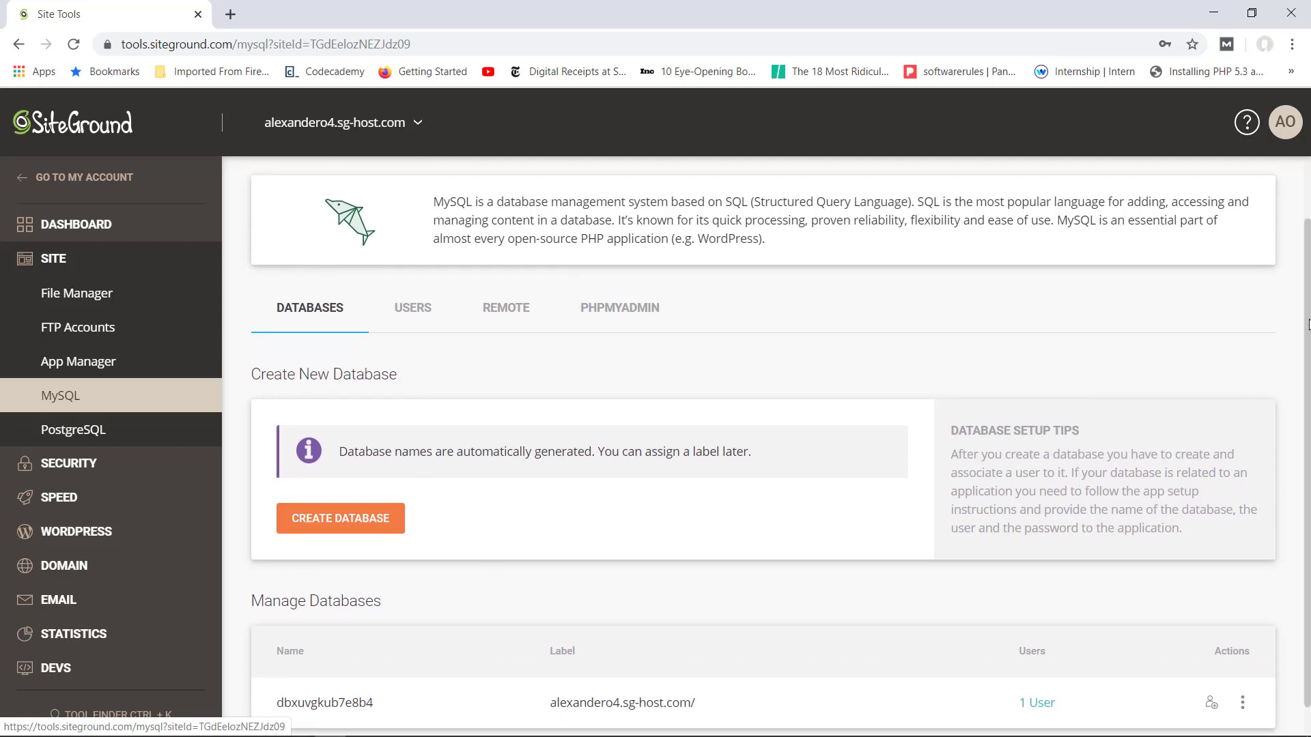
scroll(1308, 322, "down", 1)
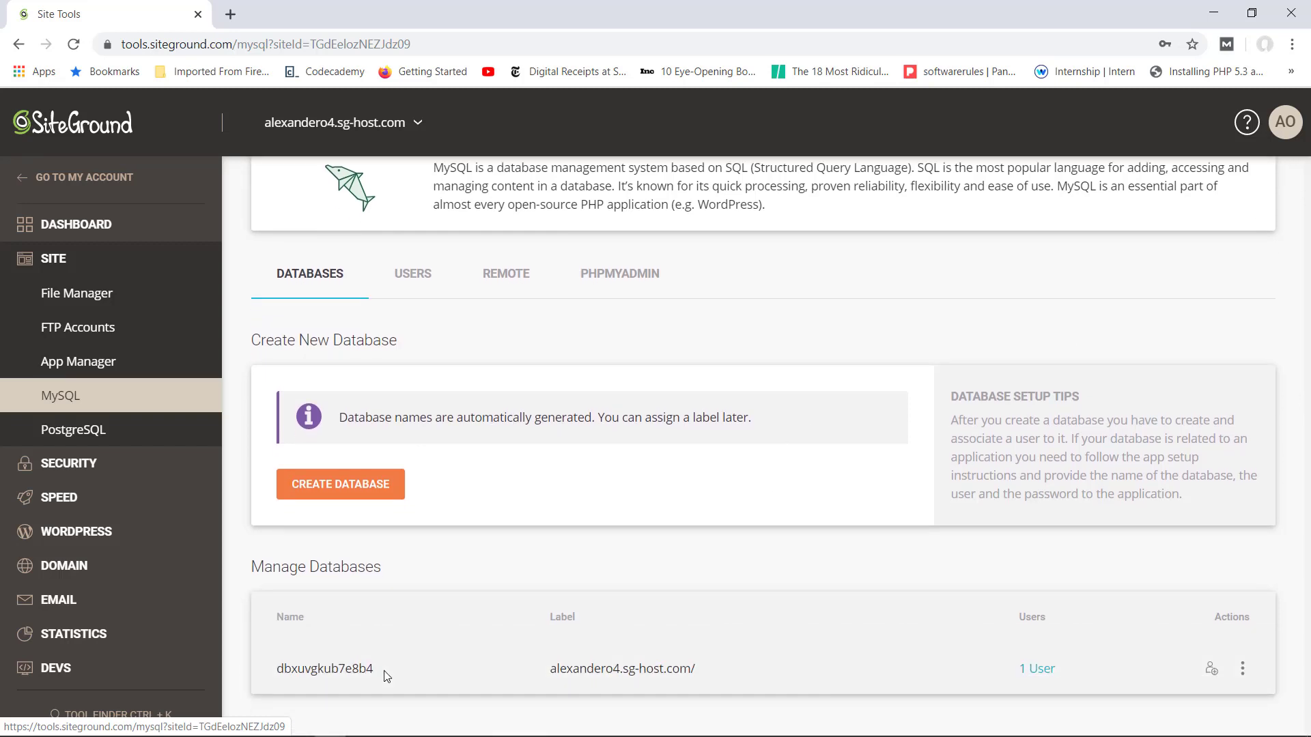
left_click_drag(386, 676, 273, 671)
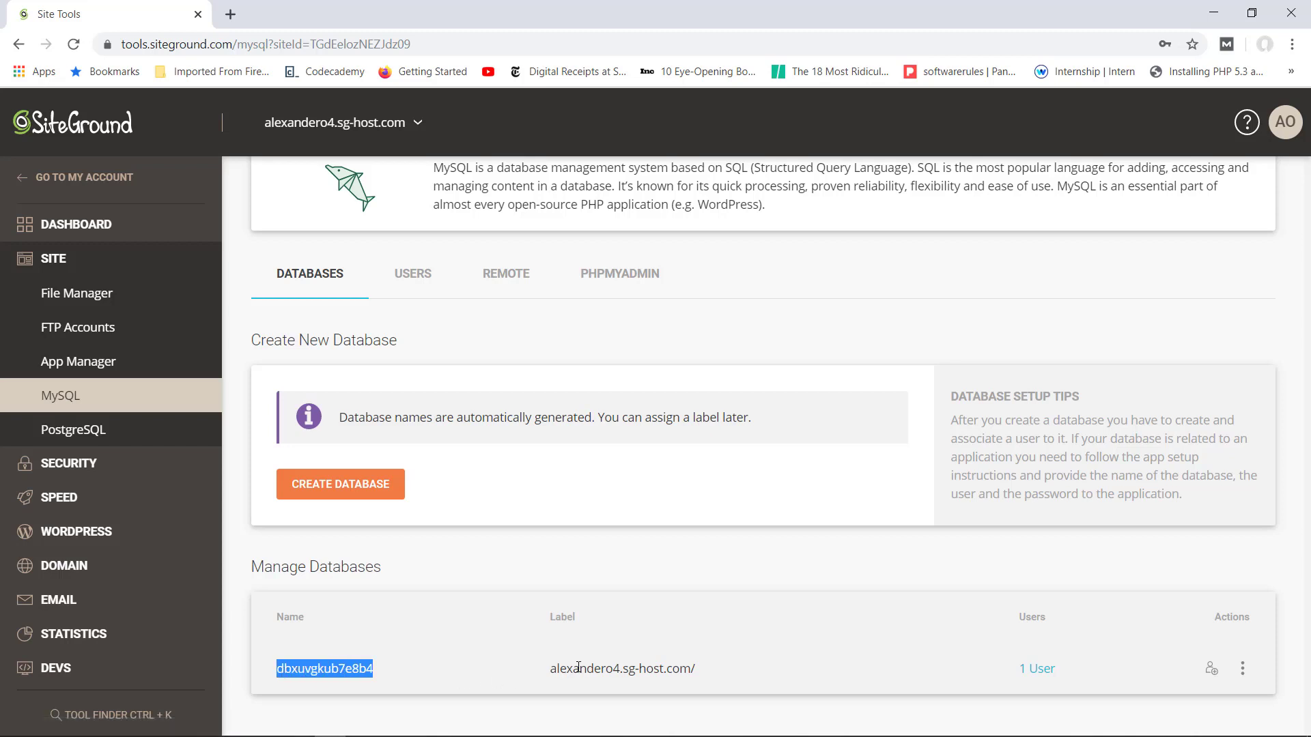
left_click(1251, 672)
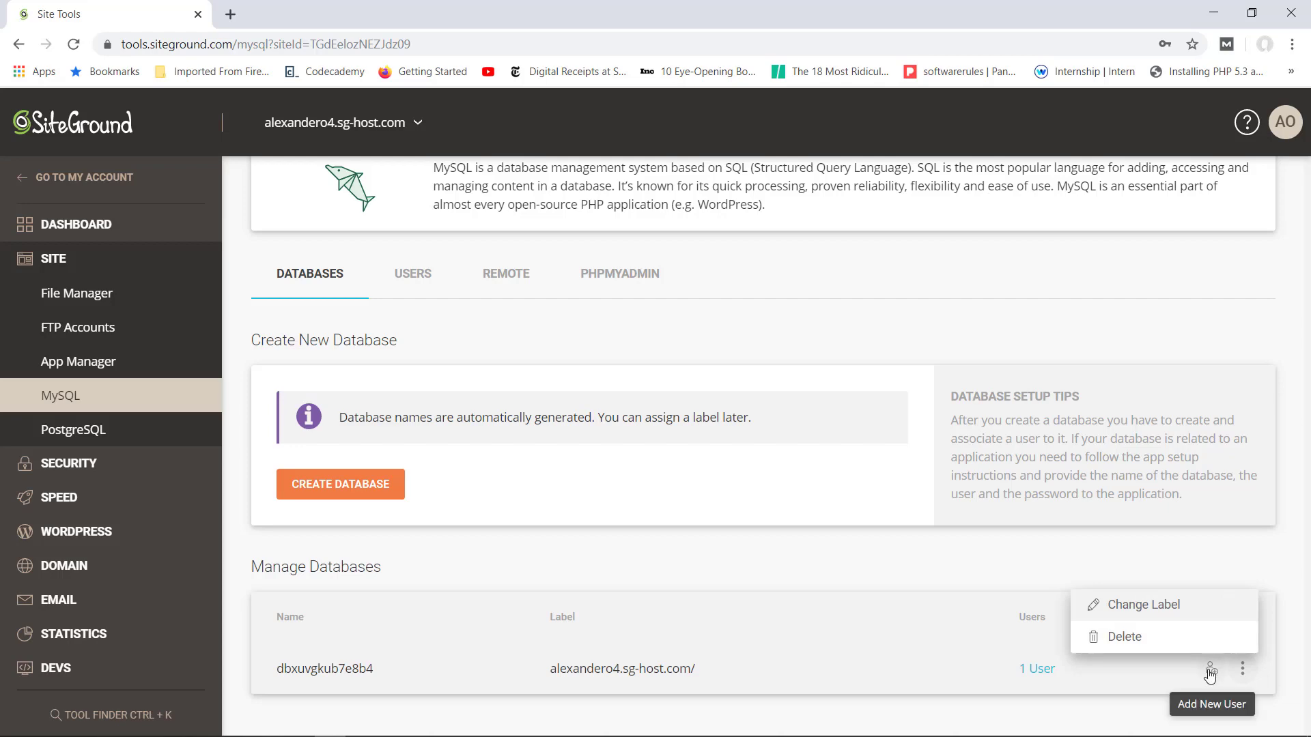
left_click(1061, 566)
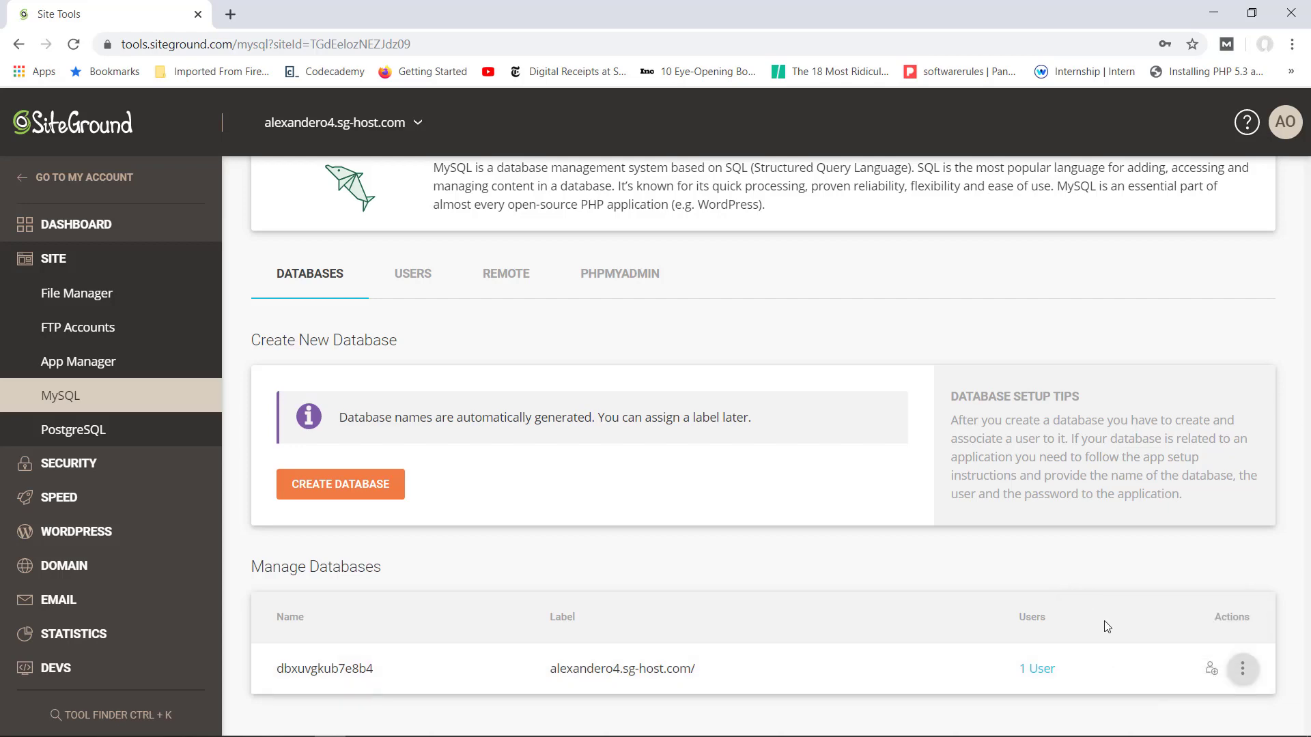
Confirm the database's single user keeps All Privileges on dbxuvgkub7e8b4
left_click(1209, 672)
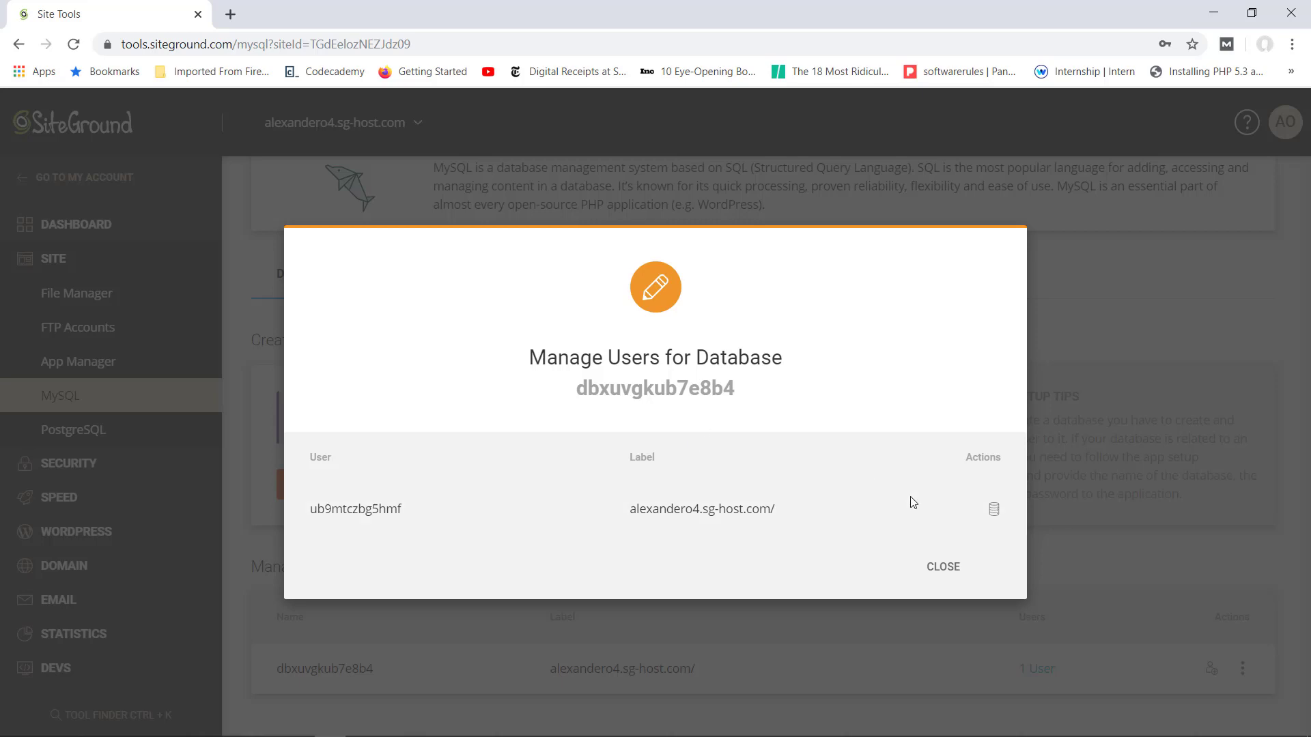
left_click_drag(419, 515, 317, 510)
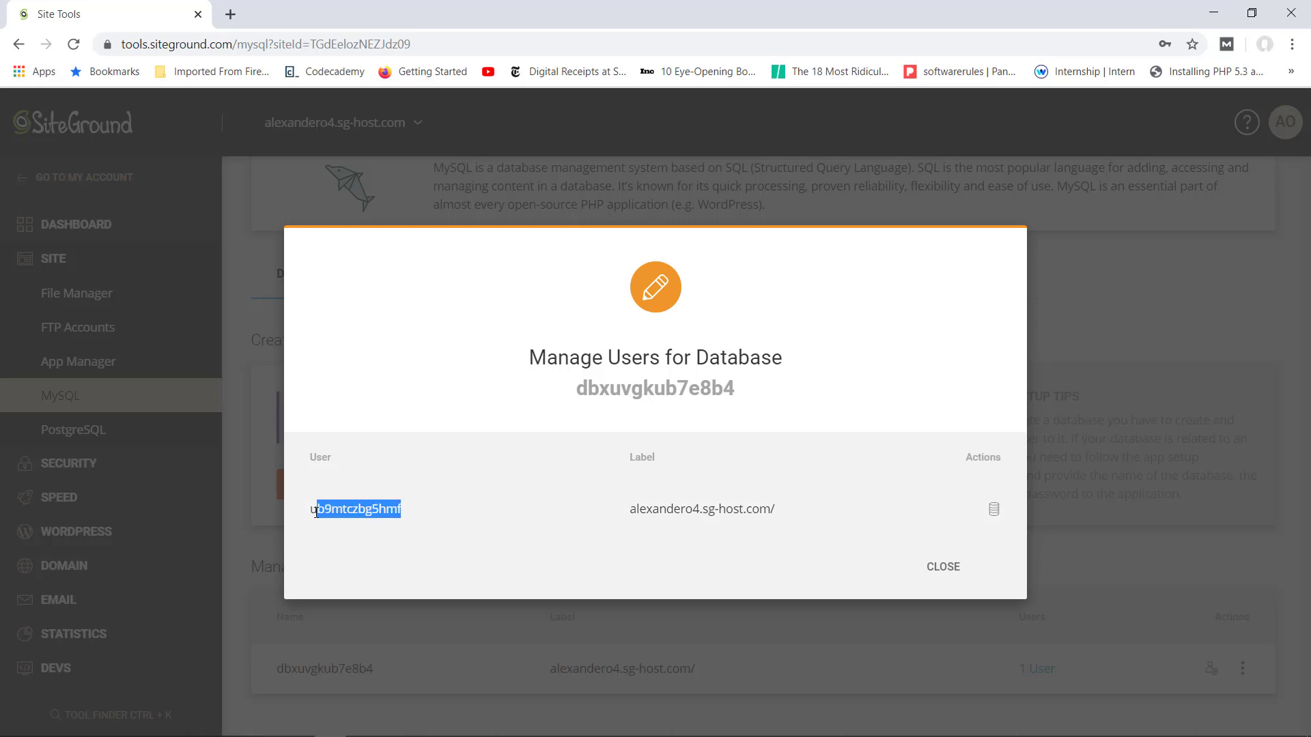
left_click(993, 510)
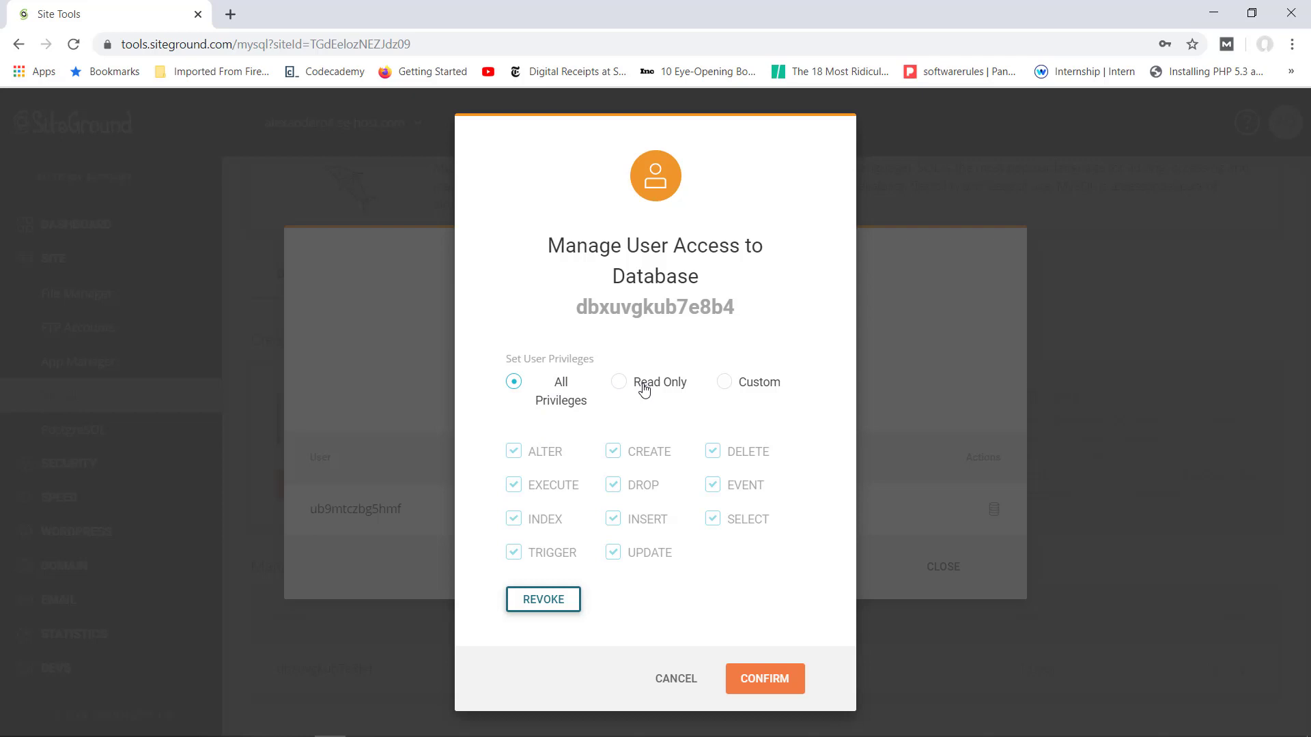
left_click(751, 681)
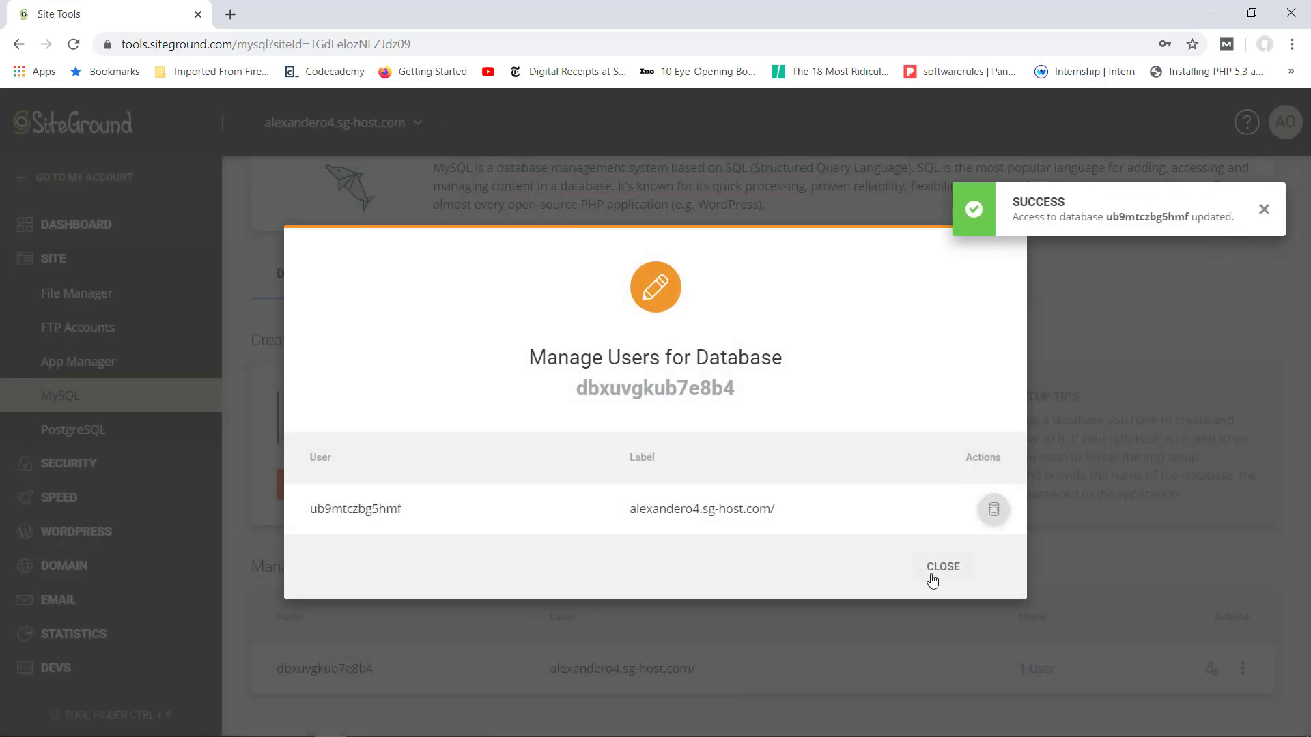
left_click(944, 568)
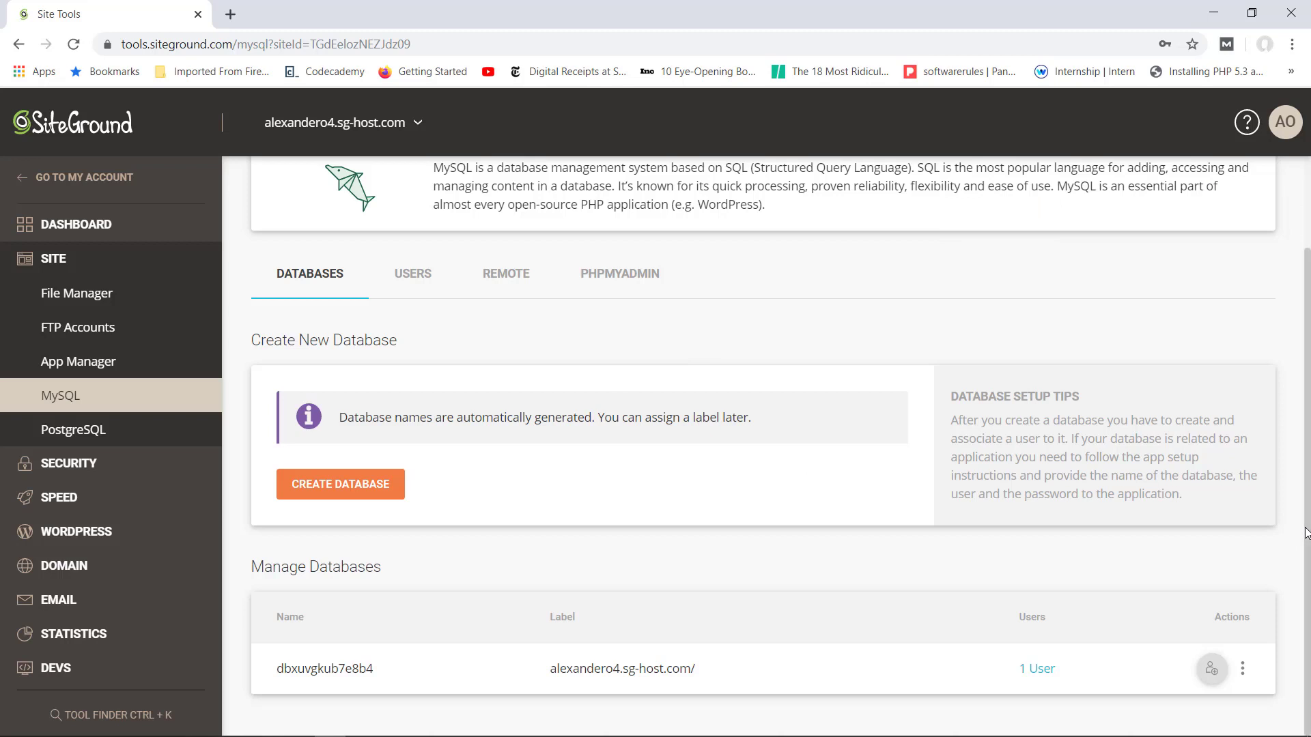
Review the MySQL Users list and its generated database username
left_click(415, 276)
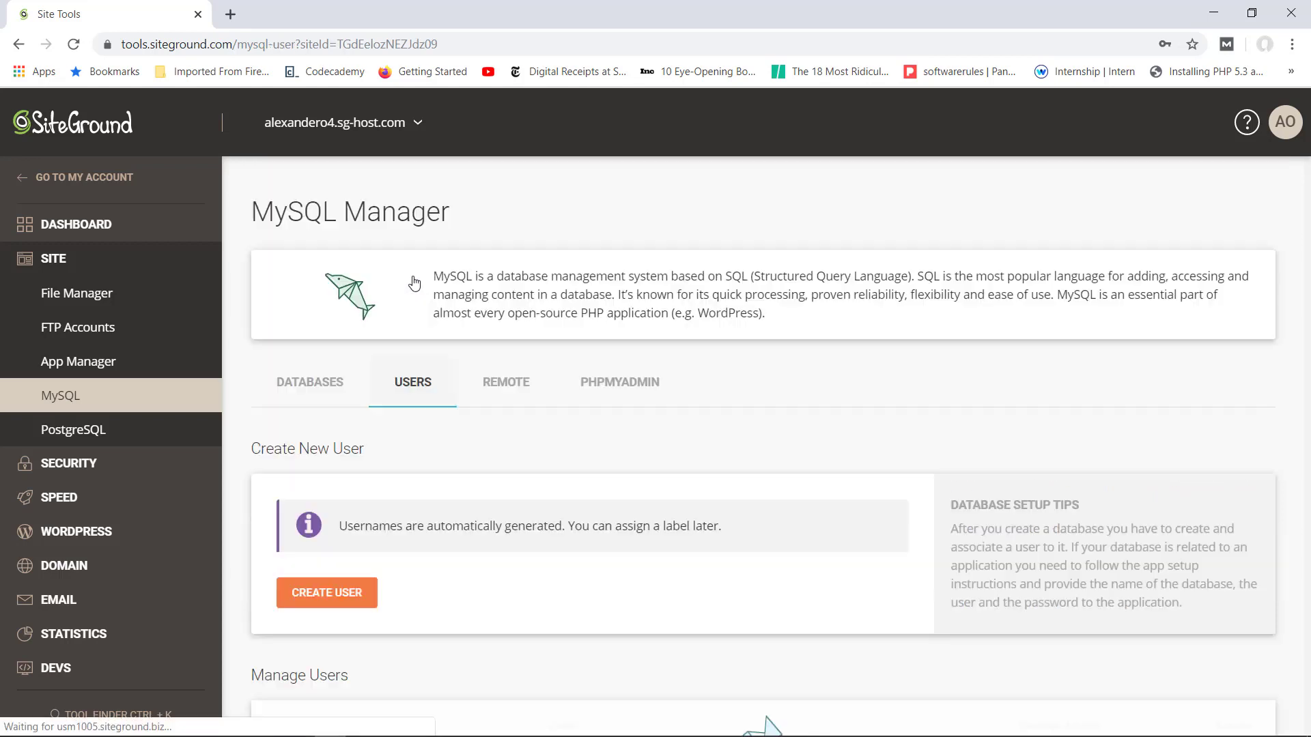
scroll(449, 649, "down", 2)
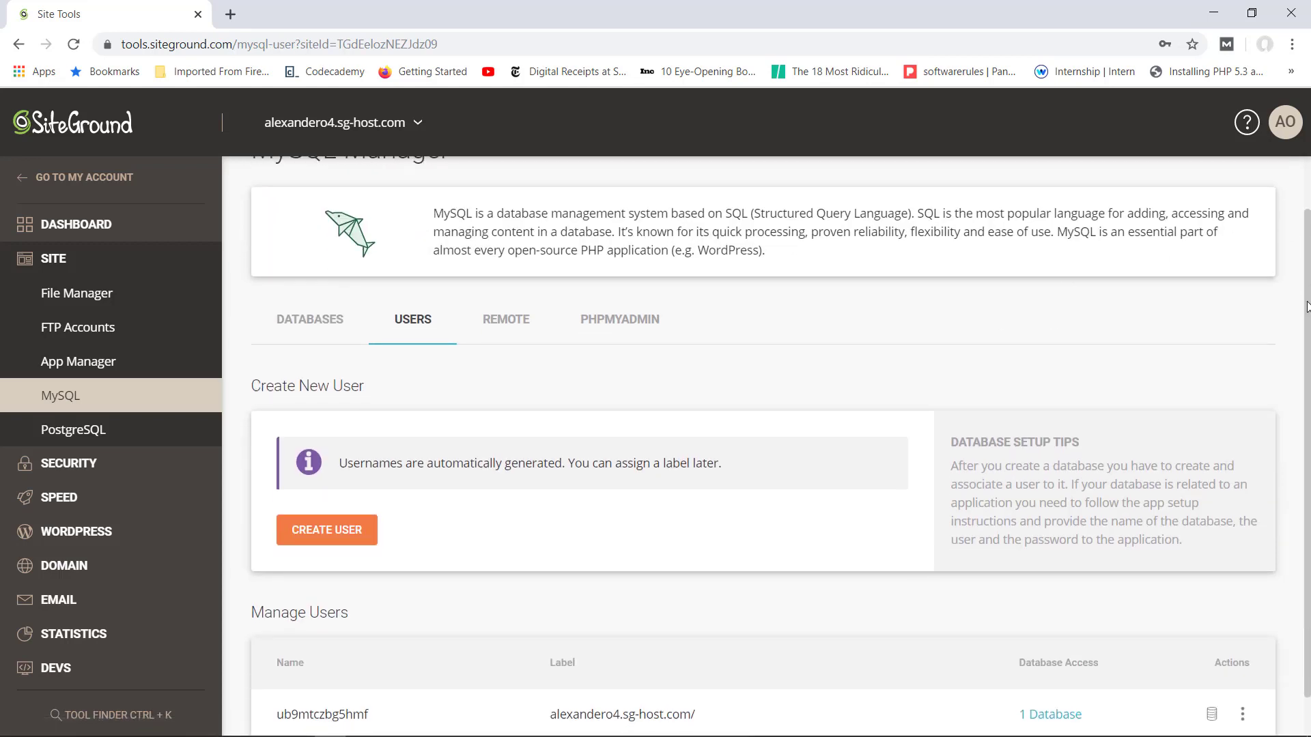
left_click_drag(383, 668, 273, 669)
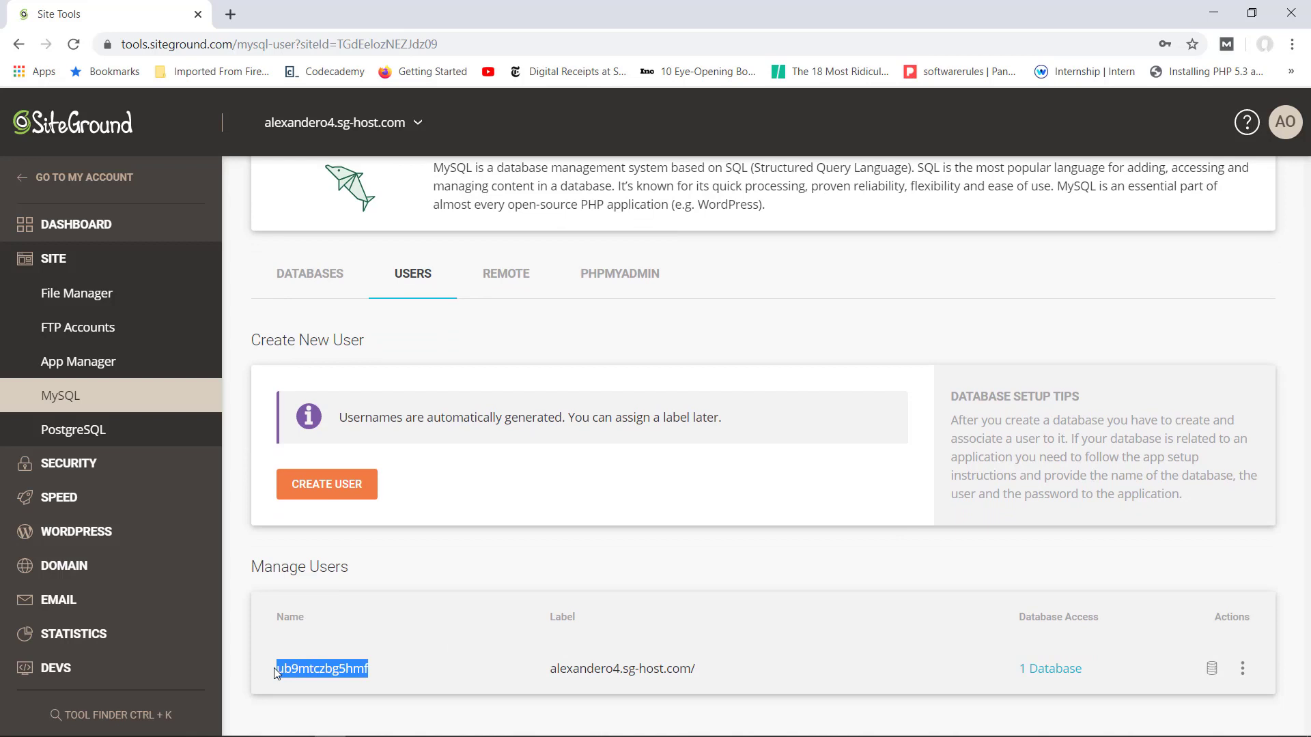
Check the Remote access host field, then show the phpMyAdmin panel
left_click(527, 292)
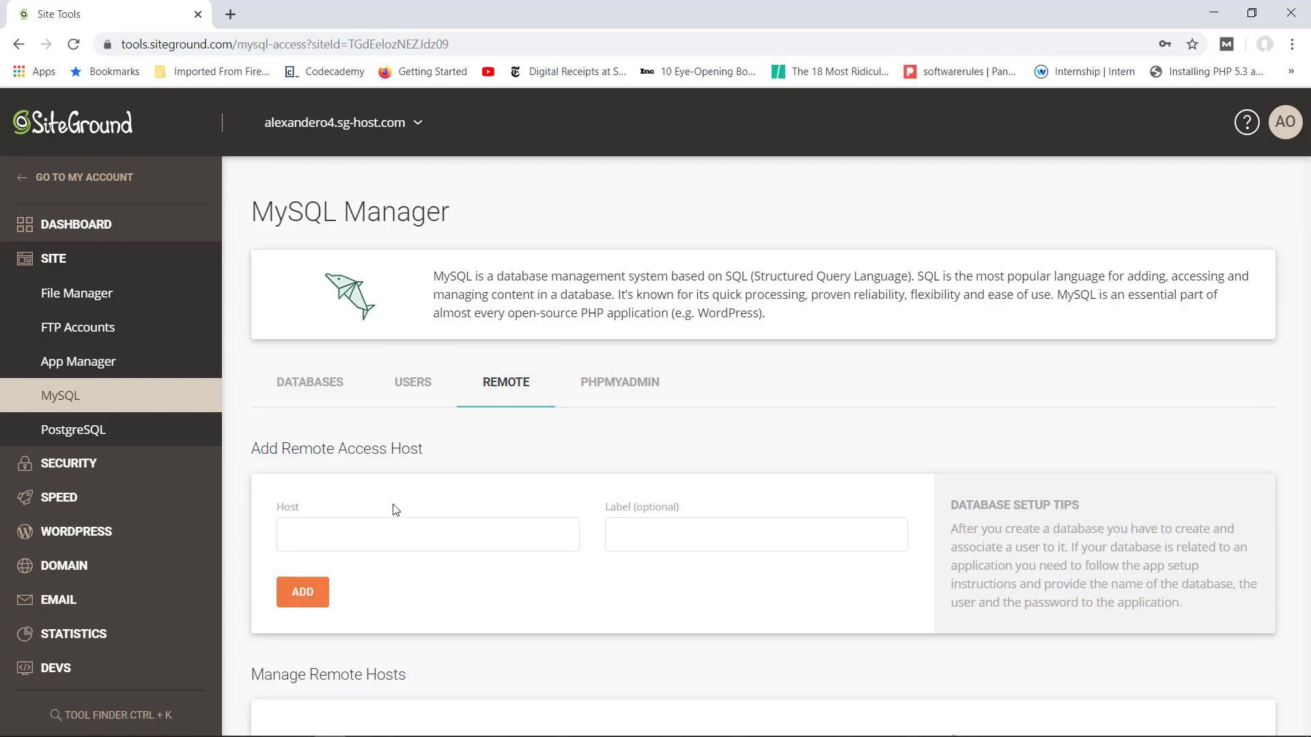
left_click(325, 537)
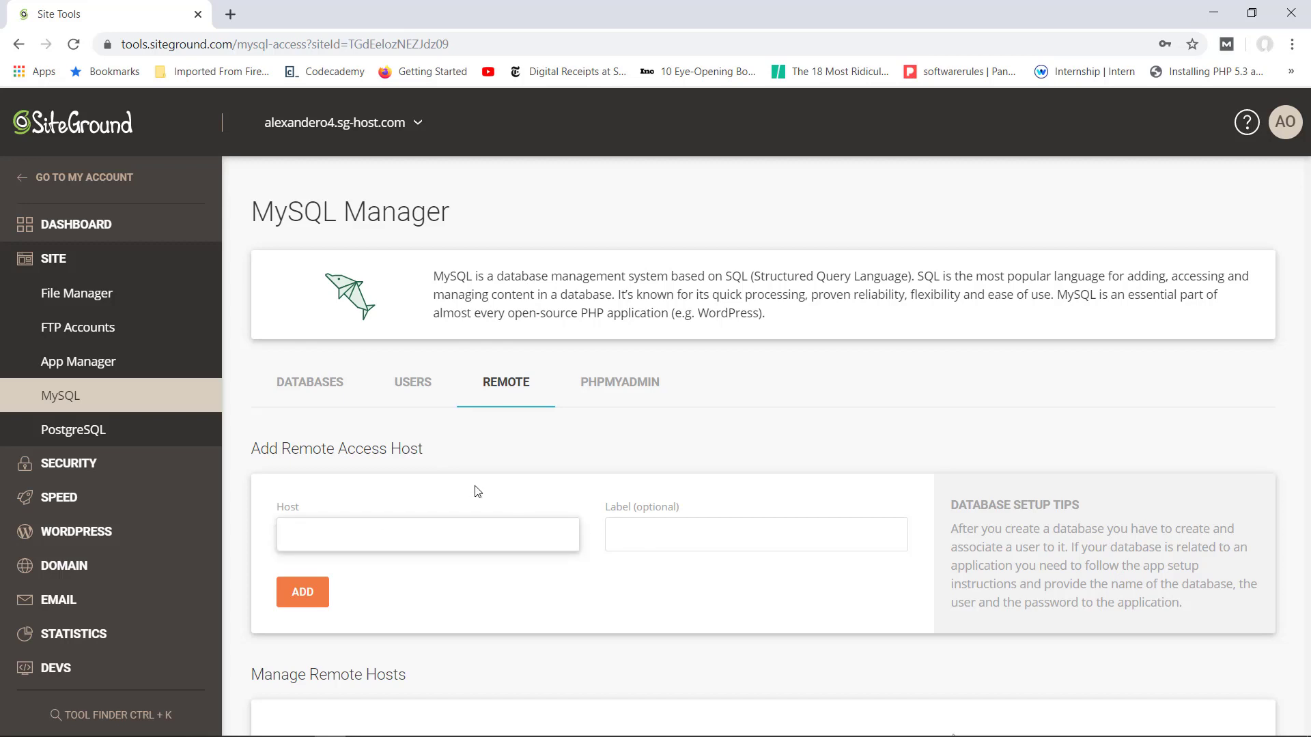
left_click(616, 391)
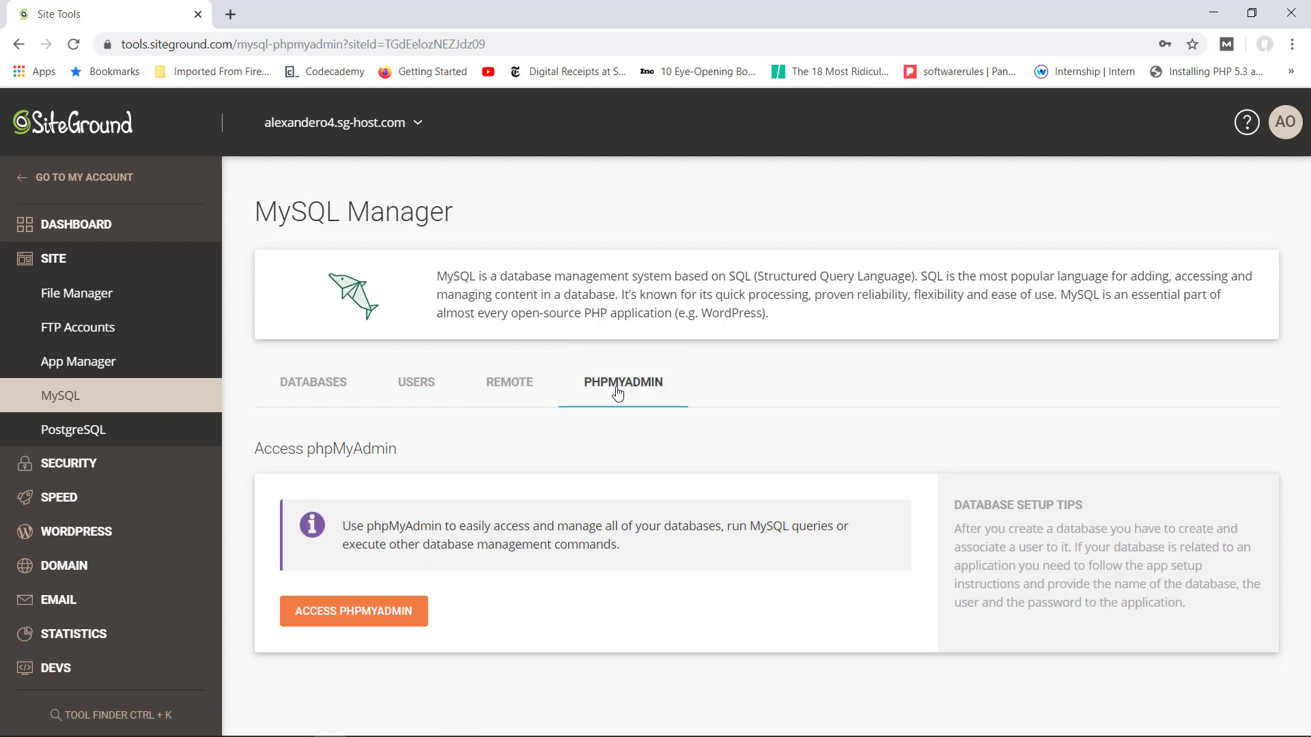
left_click(393, 611)
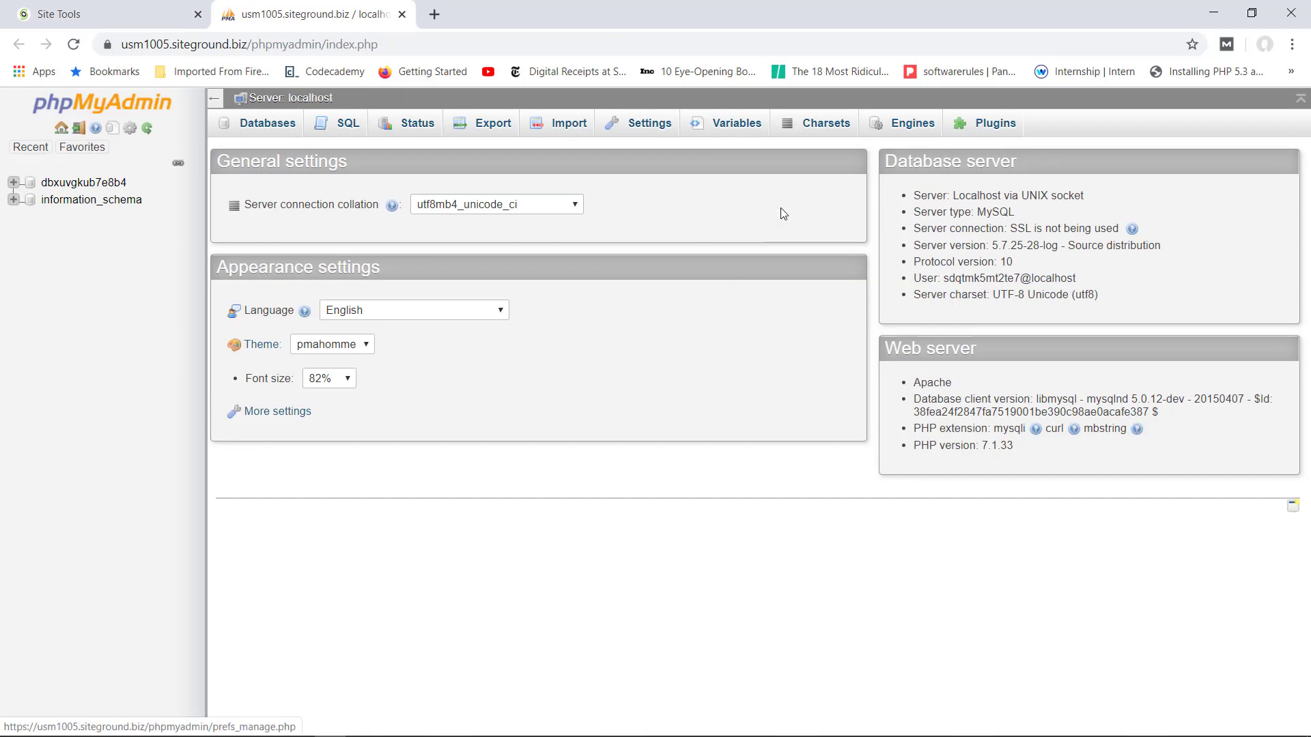
left_click(15, 183)
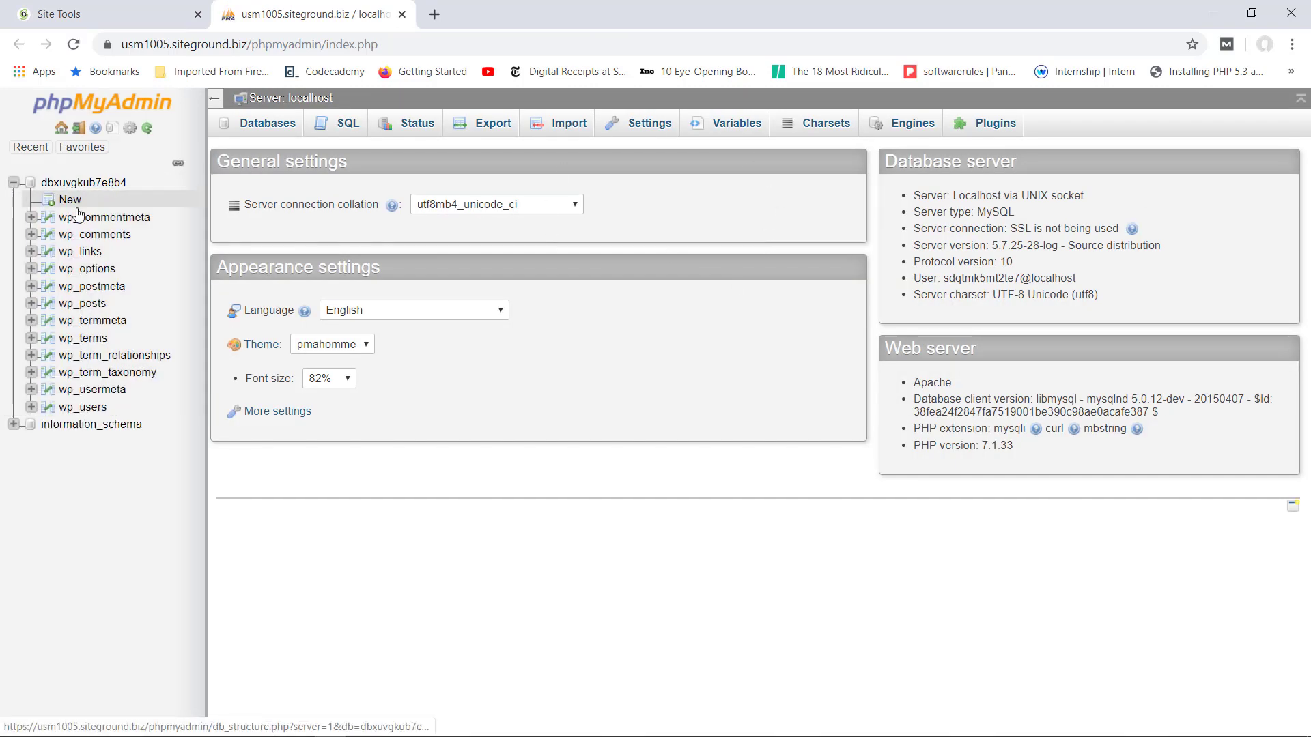
left_click(92, 239)
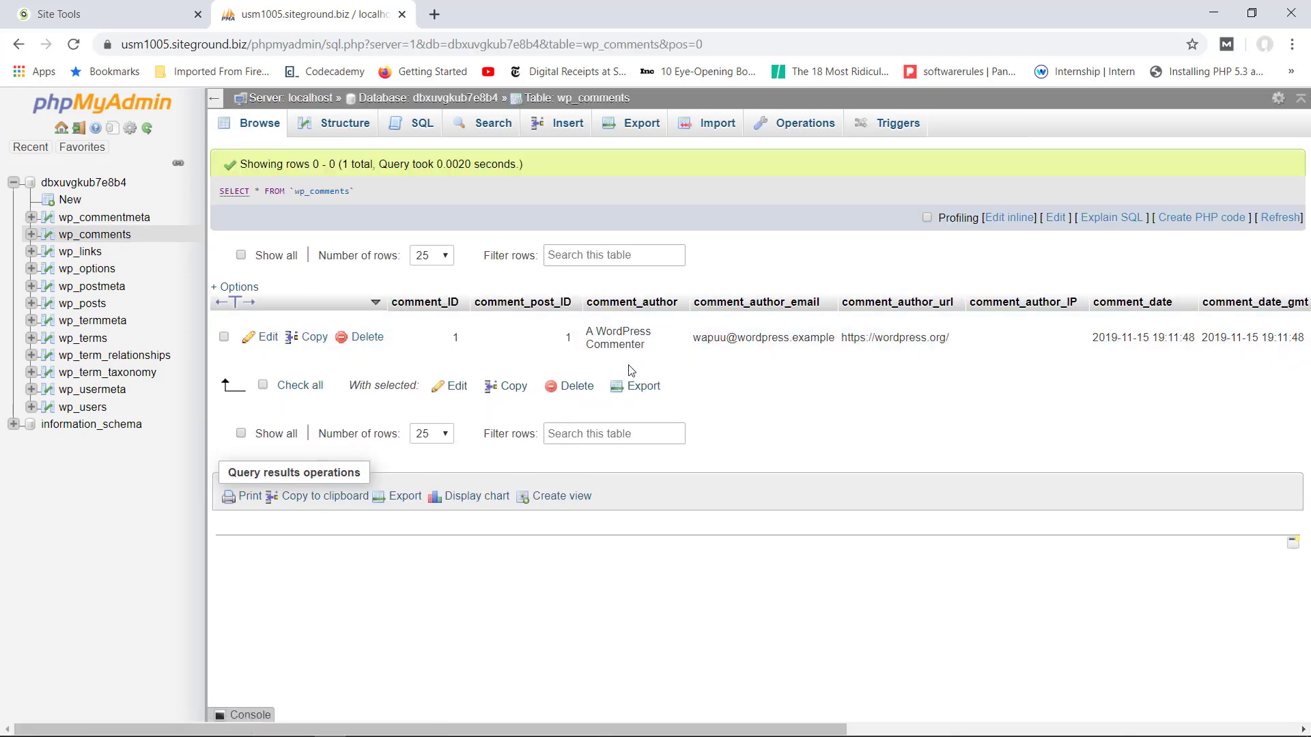
left_click(402, 14)
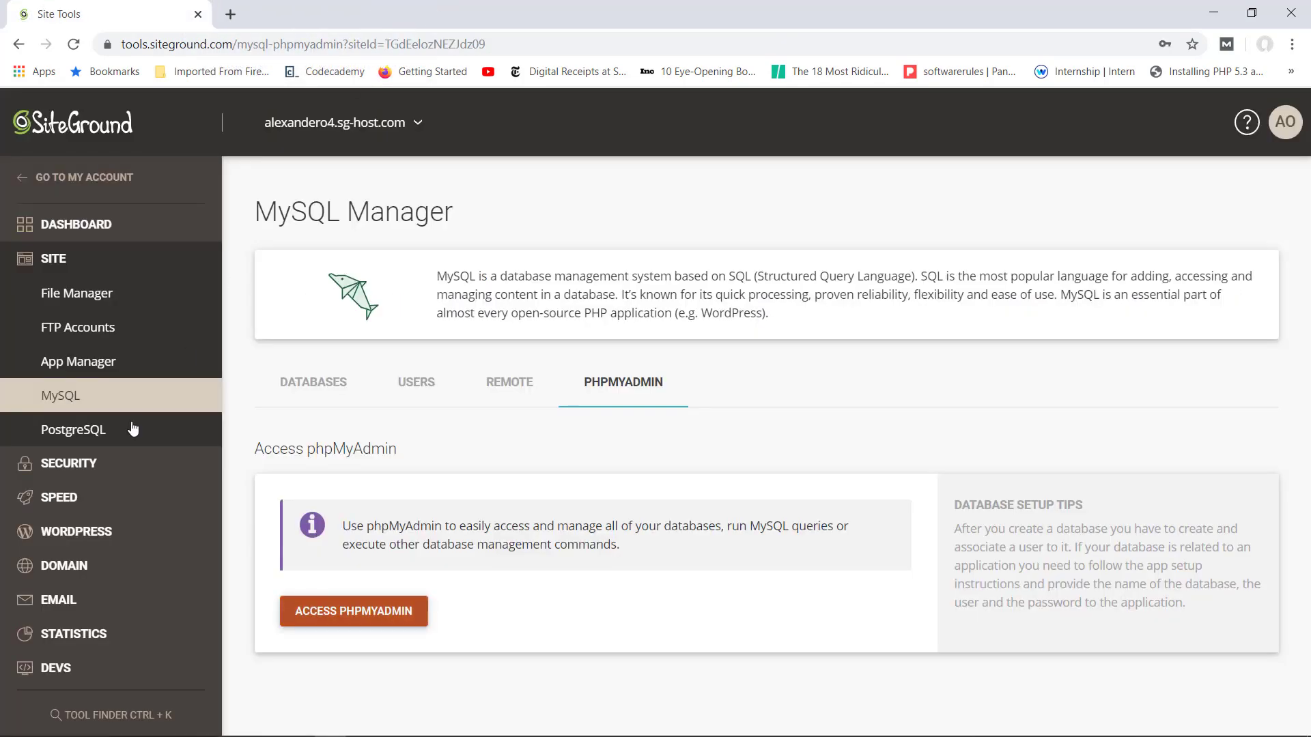
Open the PostgreSQL manager
left_click(91, 441)
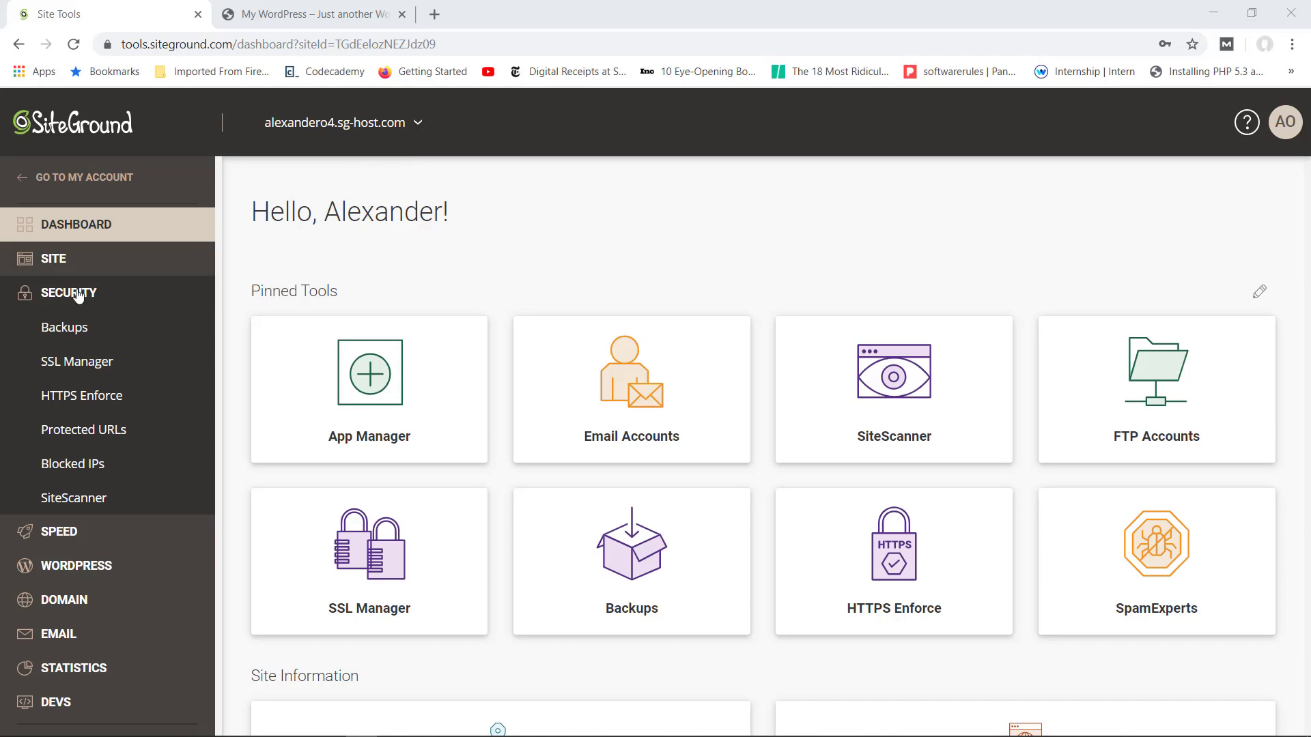
Open Backups and look at the system backup's restore options without restoring
left_click(81, 331)
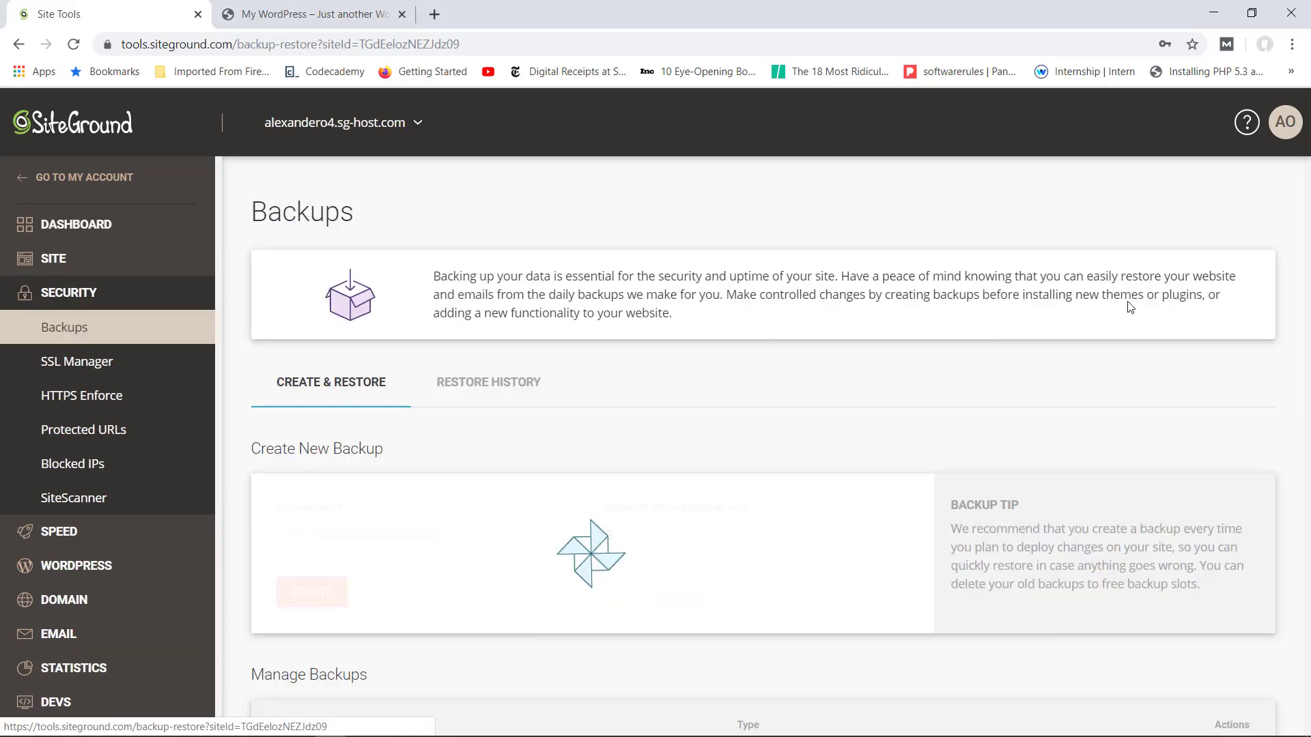
left_click_drag(1302, 199, 1304, 264)
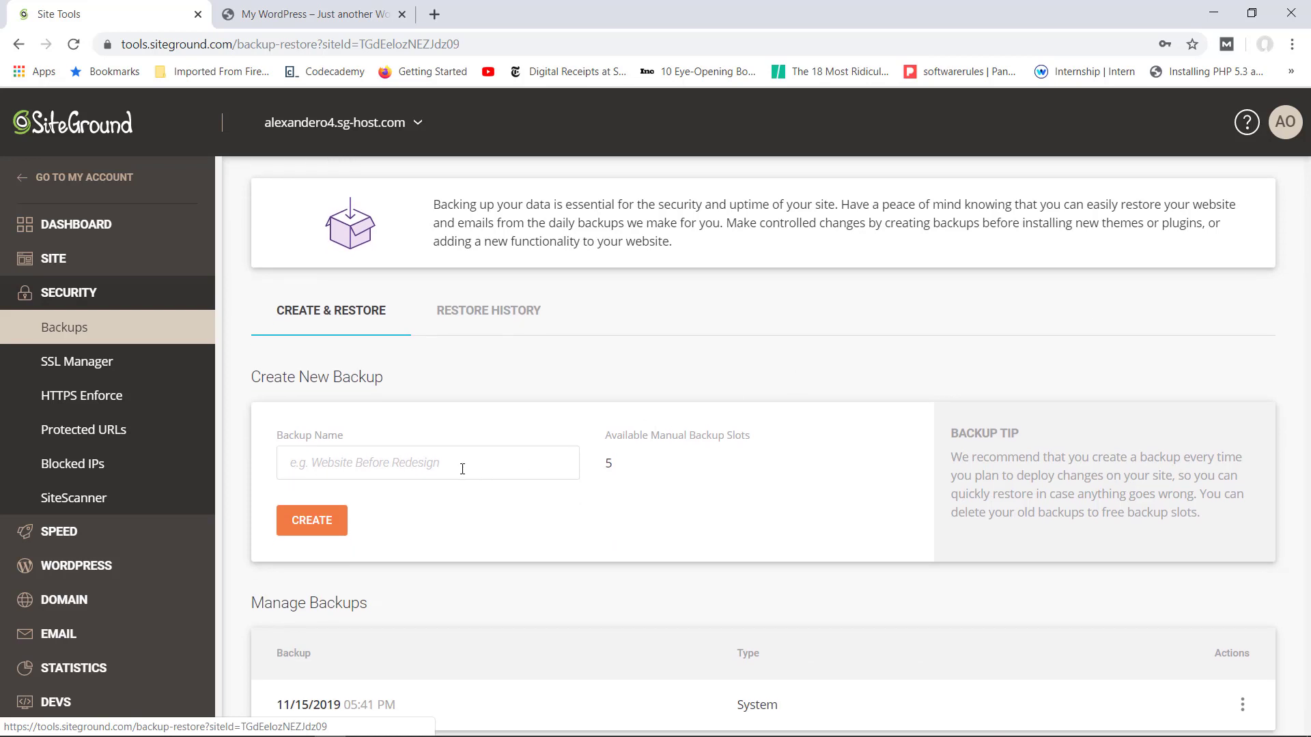
left_click(384, 468)
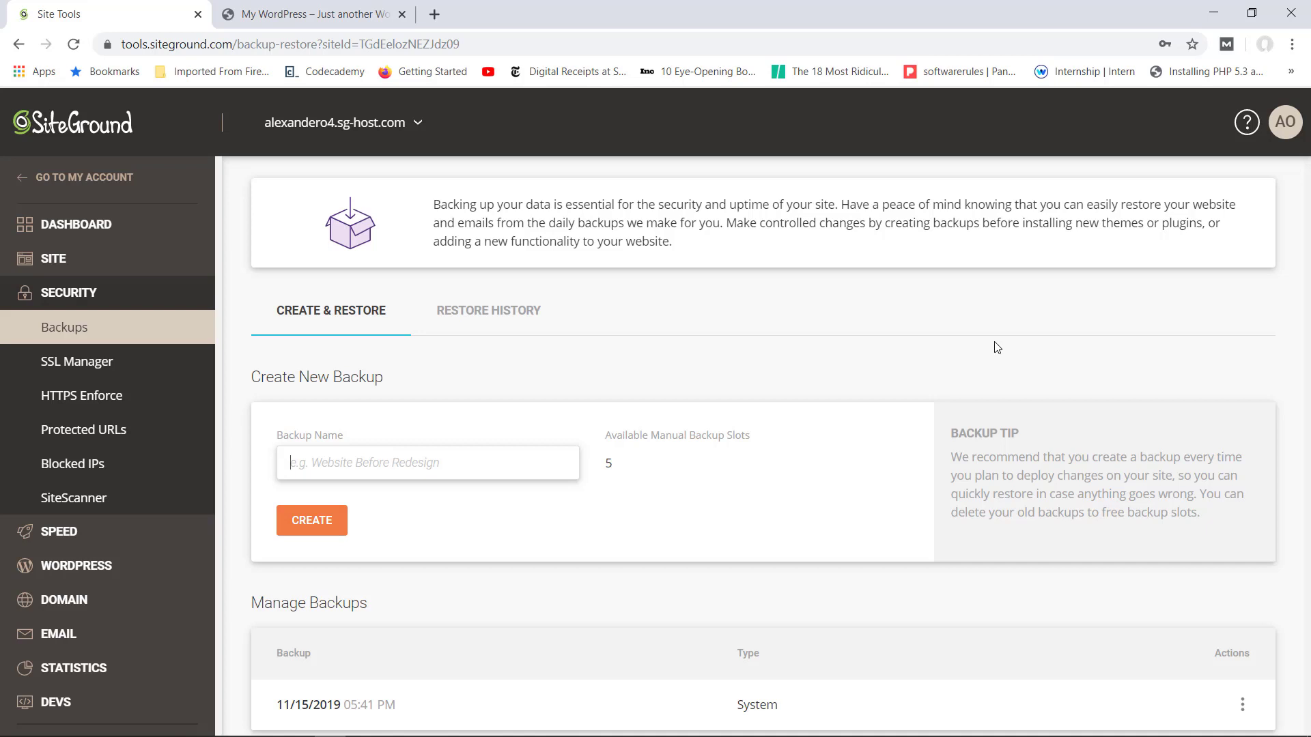
scroll(1305, 329, "down", 1)
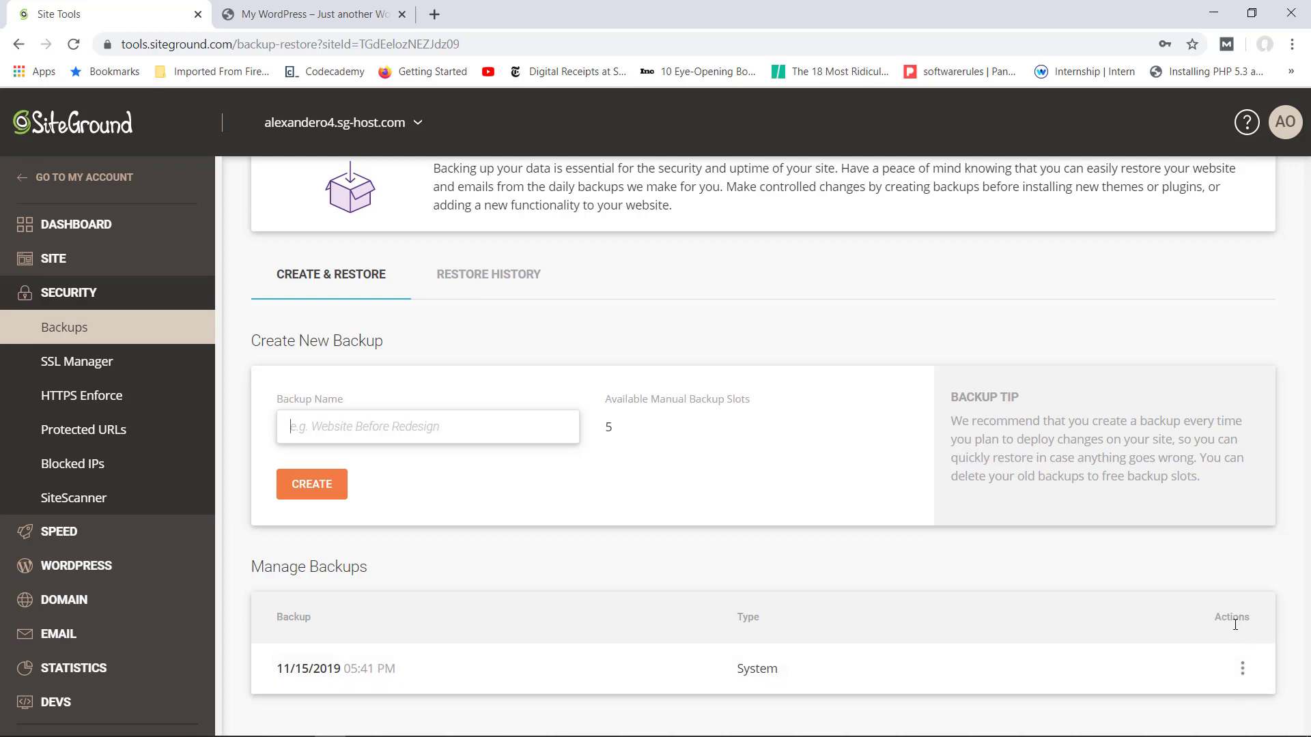
left_click(1242, 670)
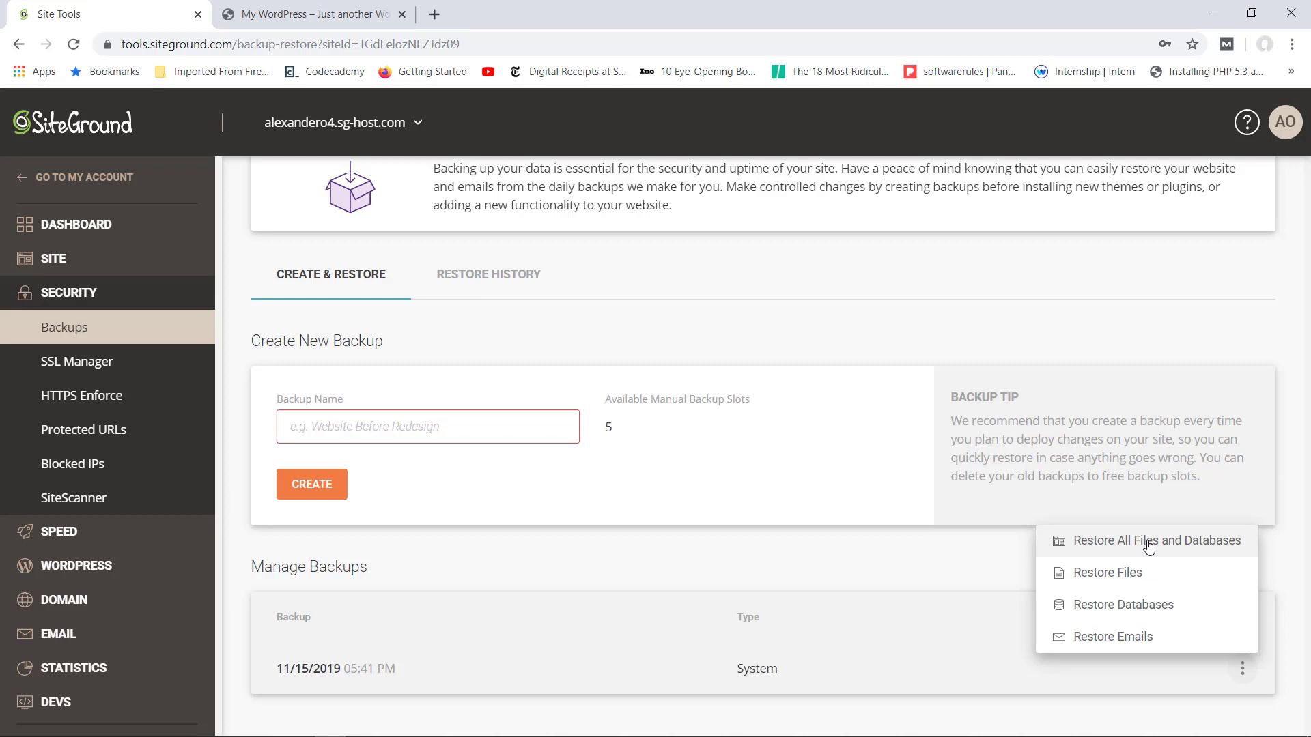
left_click(794, 554)
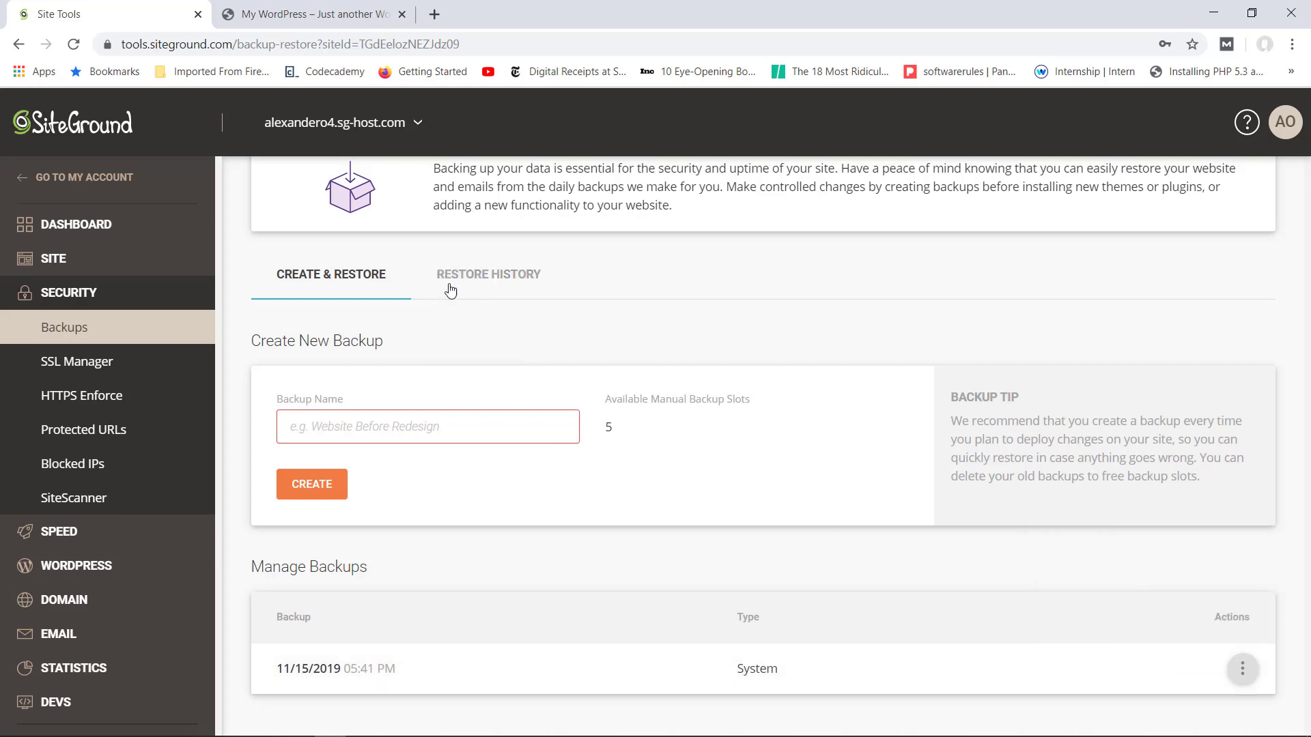
Check the empty Last 14 Days restore history, then return to Create & Restore
left_click(485, 282)
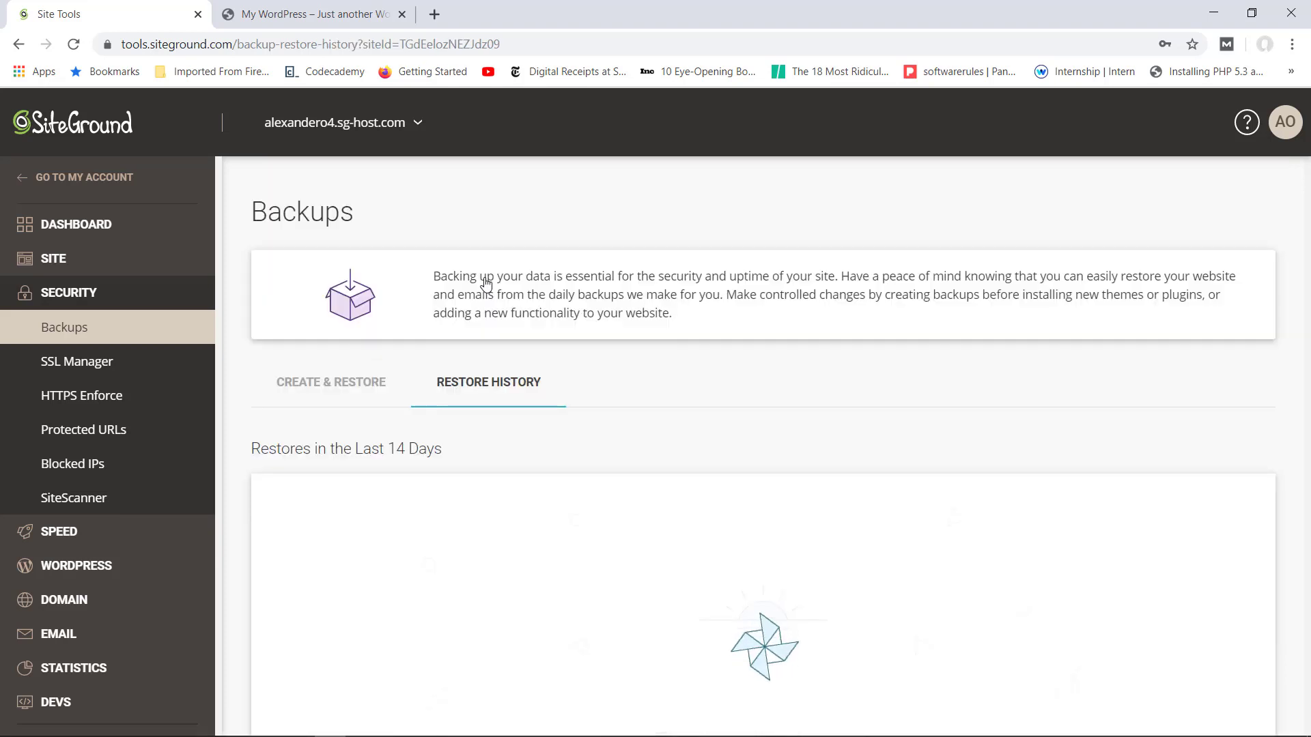
scroll(1300, 355, "down", 1)
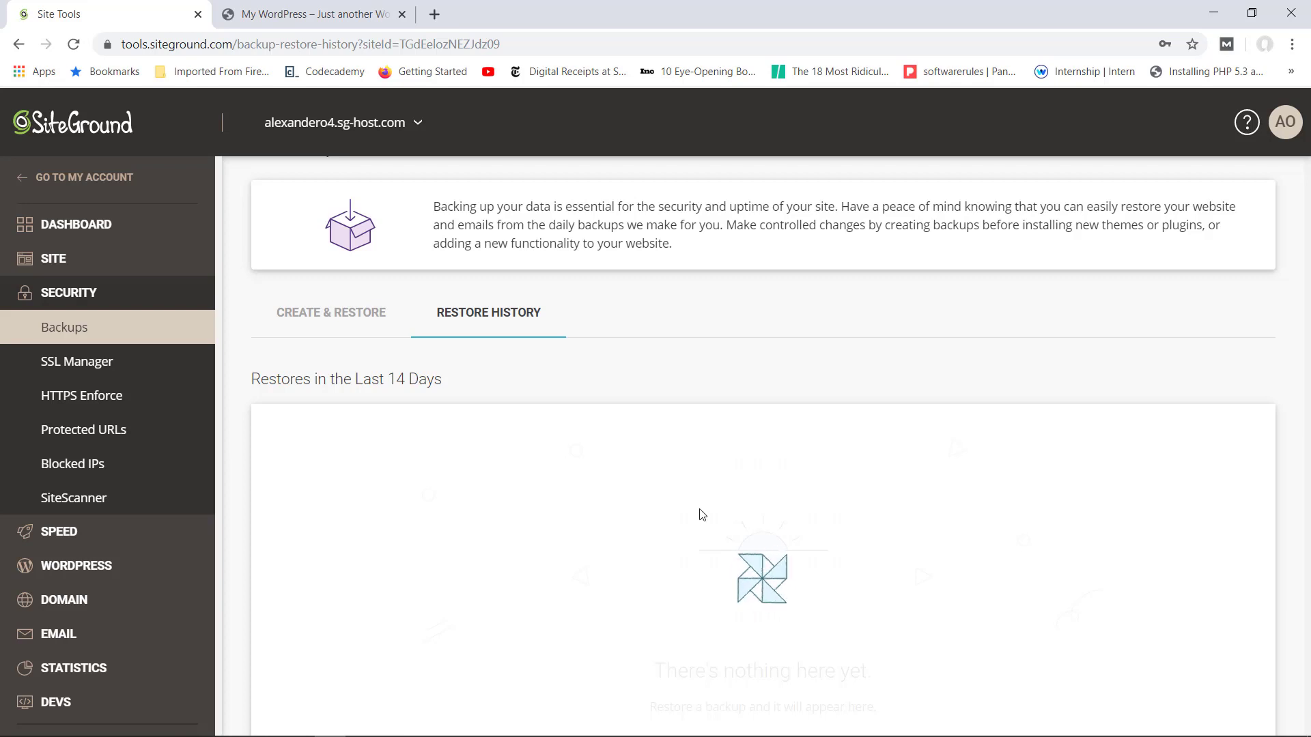
left_click_drag(443, 382, 356, 380)
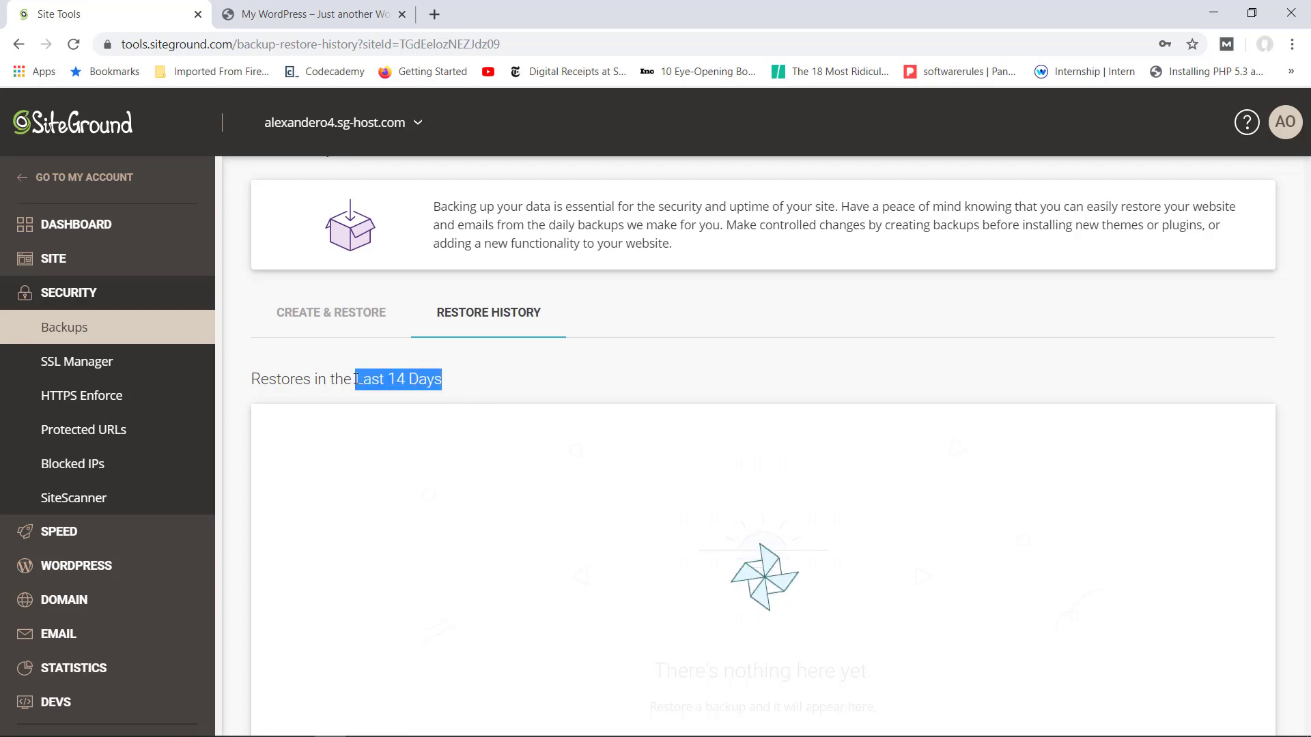
left_click(335, 316)
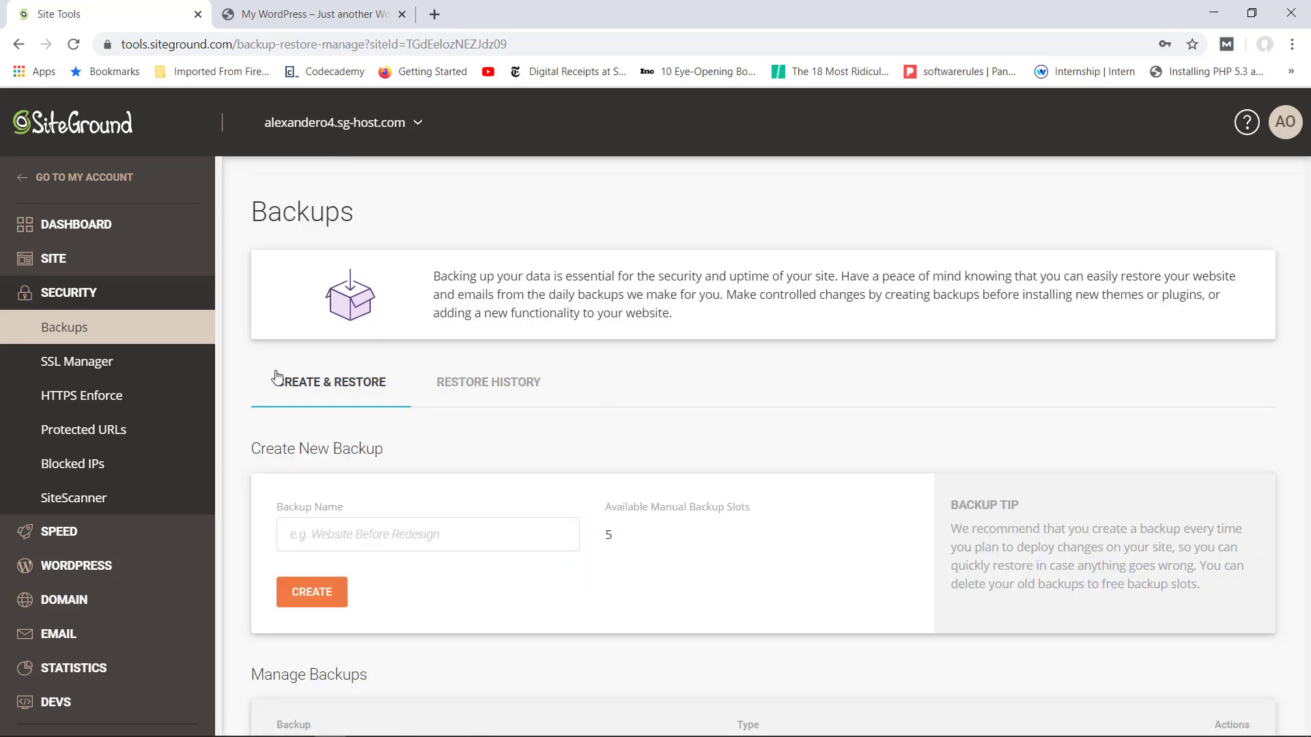
Open SSL Manager and check whether the live WordPress site is secure
left_click(100, 369)
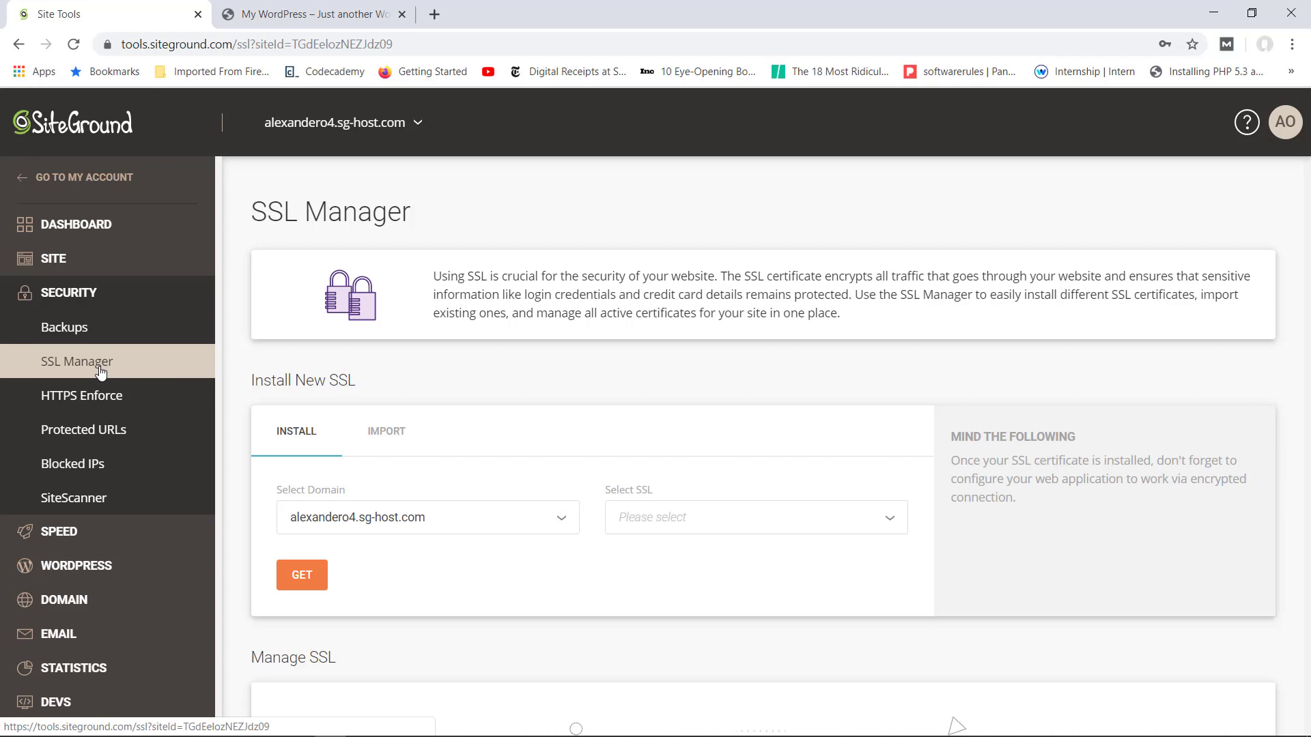
left_click(288, 17)
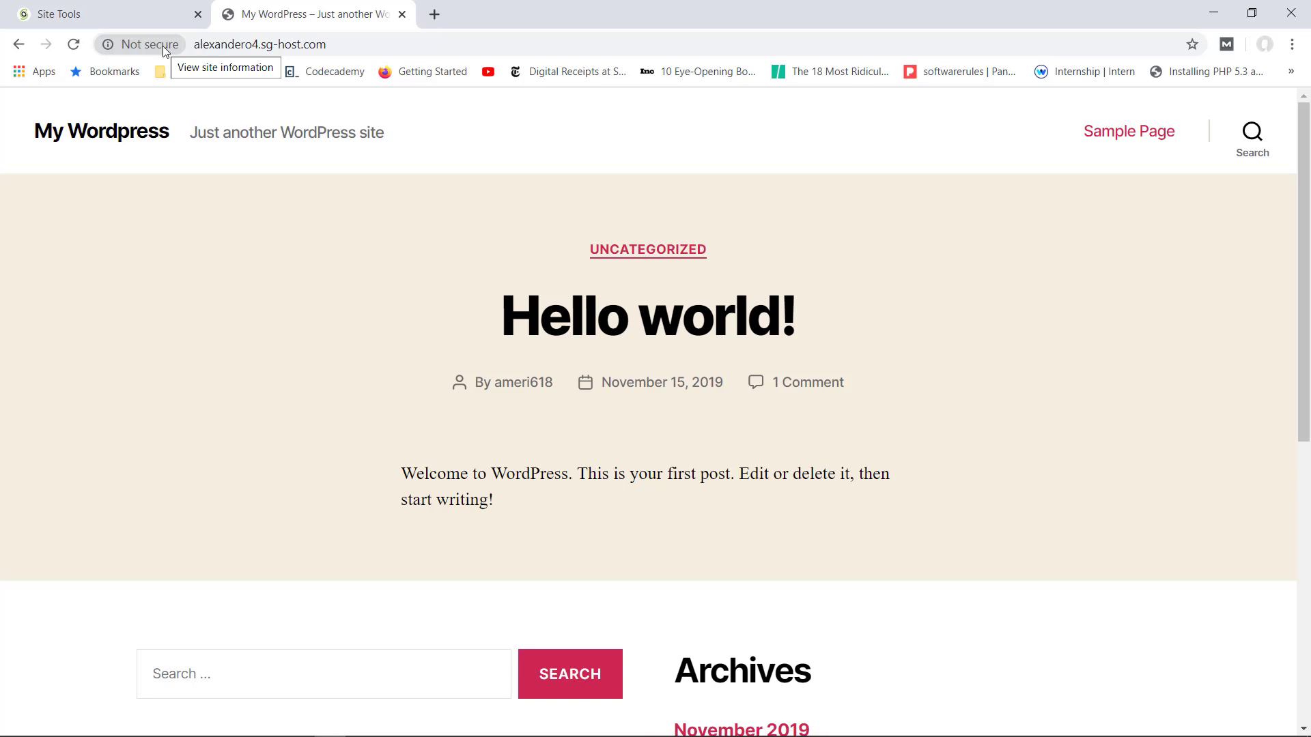
left_click(142, 21)
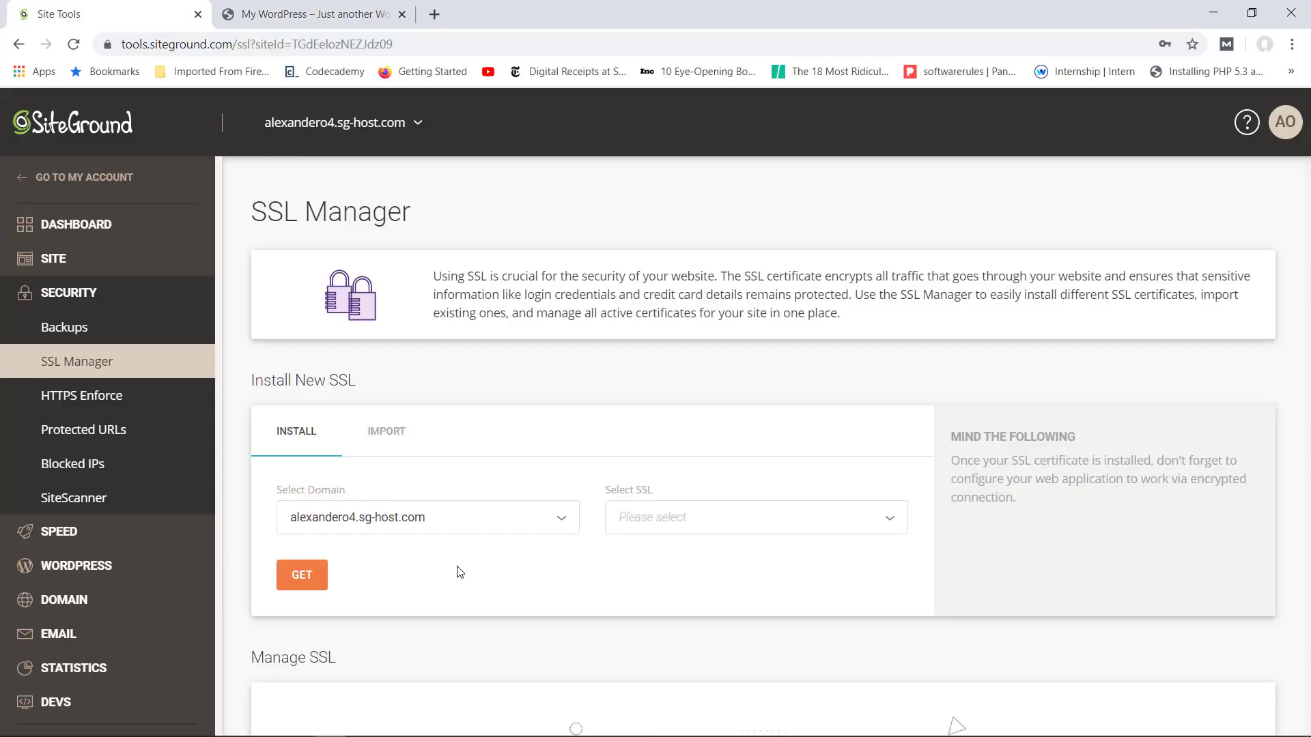
Keep alexandero4.sg-host.com selected, choose Let's Encrypt, and request the certificate
left_click(389, 520)
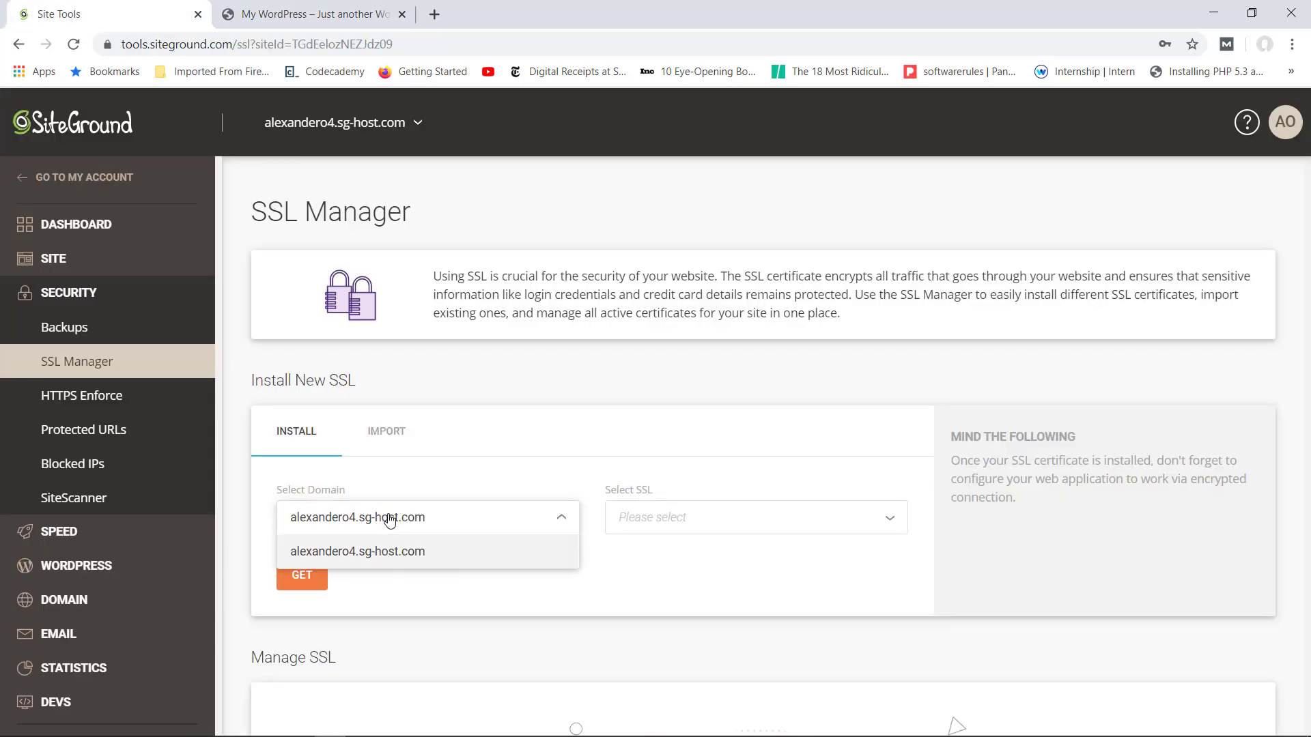
left_click(633, 552)
left_click(684, 530)
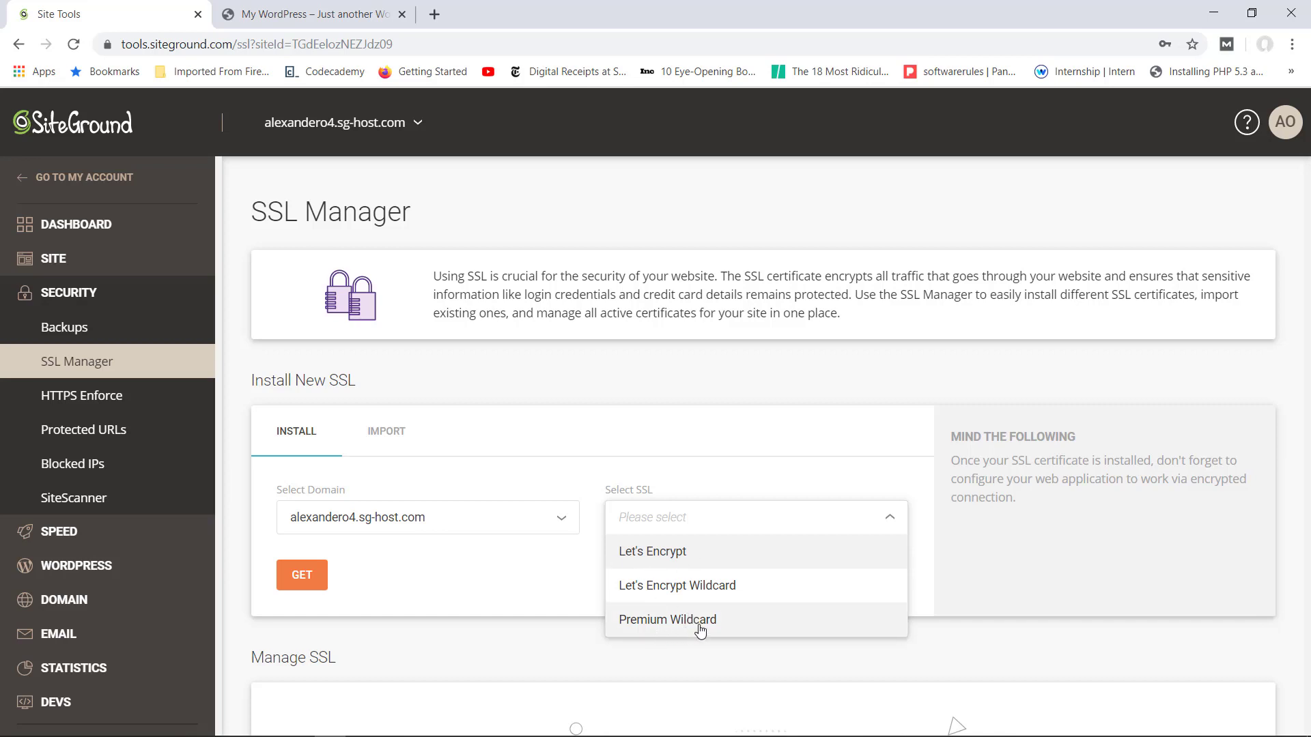
left_click(690, 553)
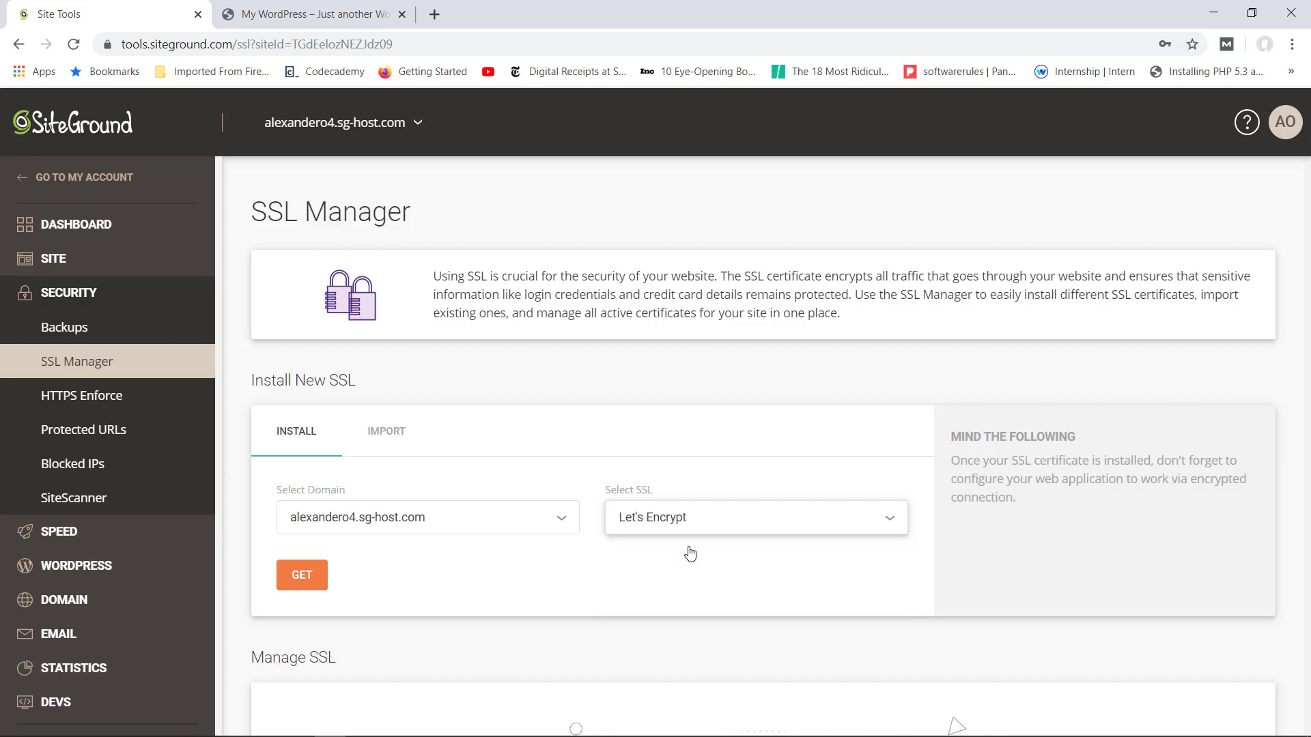
left_click(302, 578)
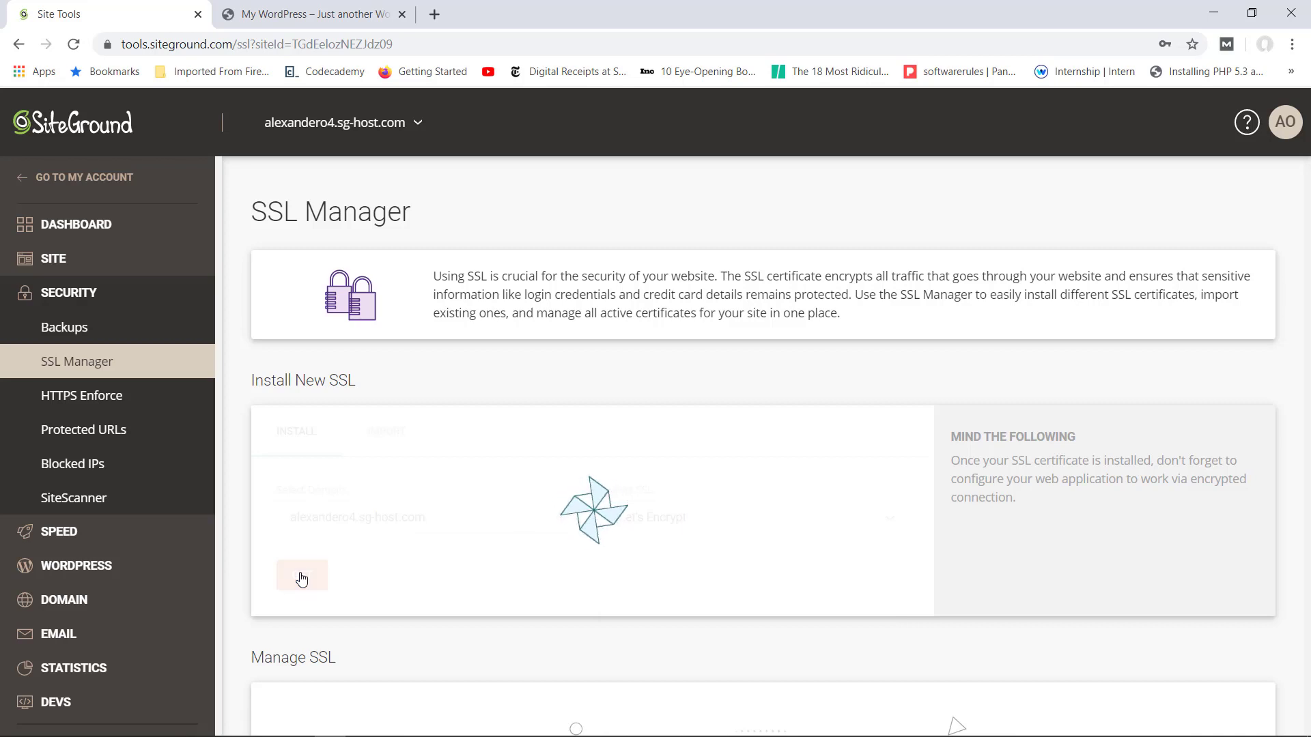
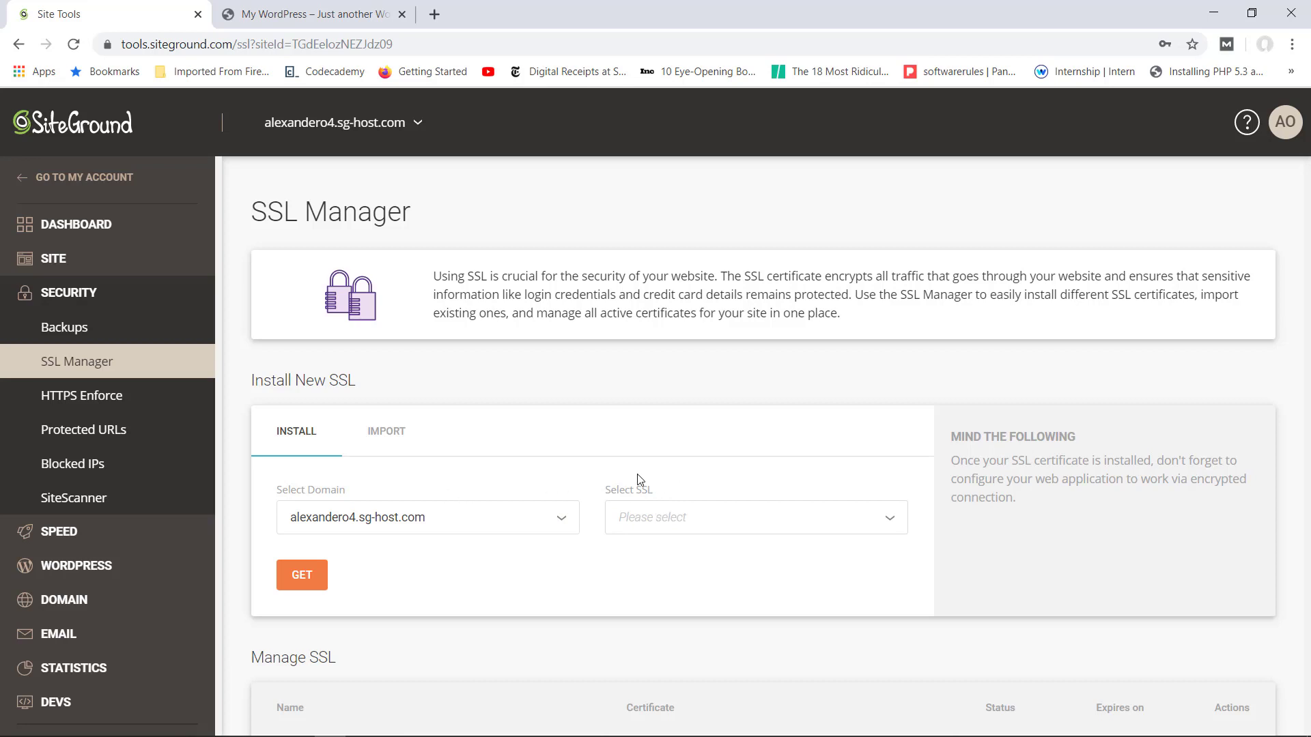
Reload the live WordPress site to check whether it now loads over a secure connection
left_click(311, 14)
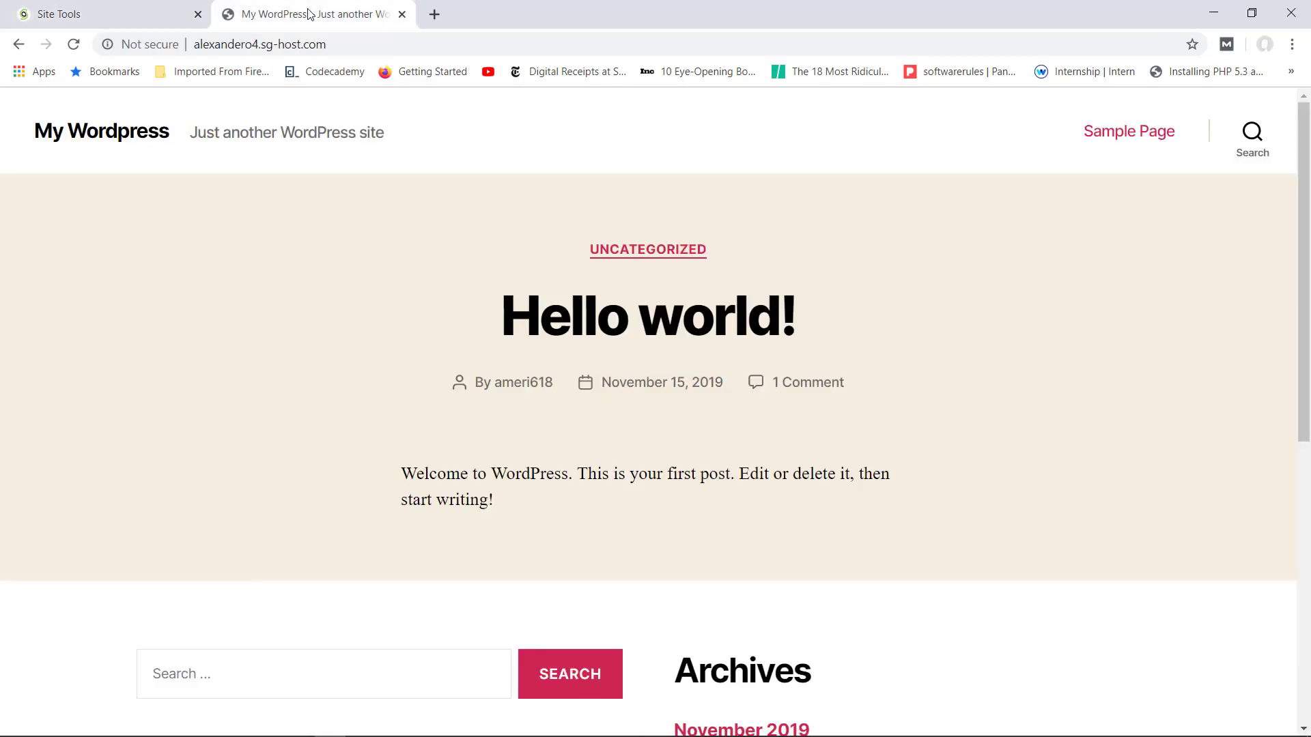
left_click(74, 45)
left_click(74, 45)
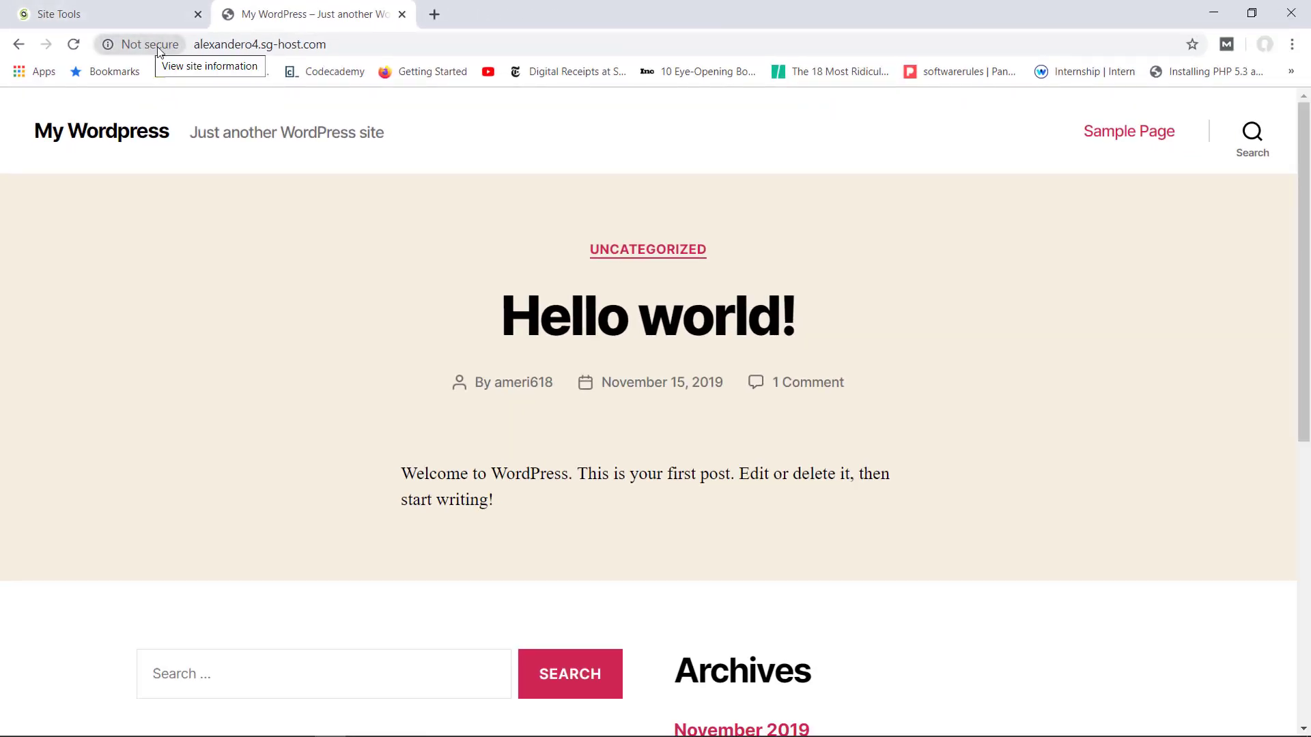
left_click(127, 21)
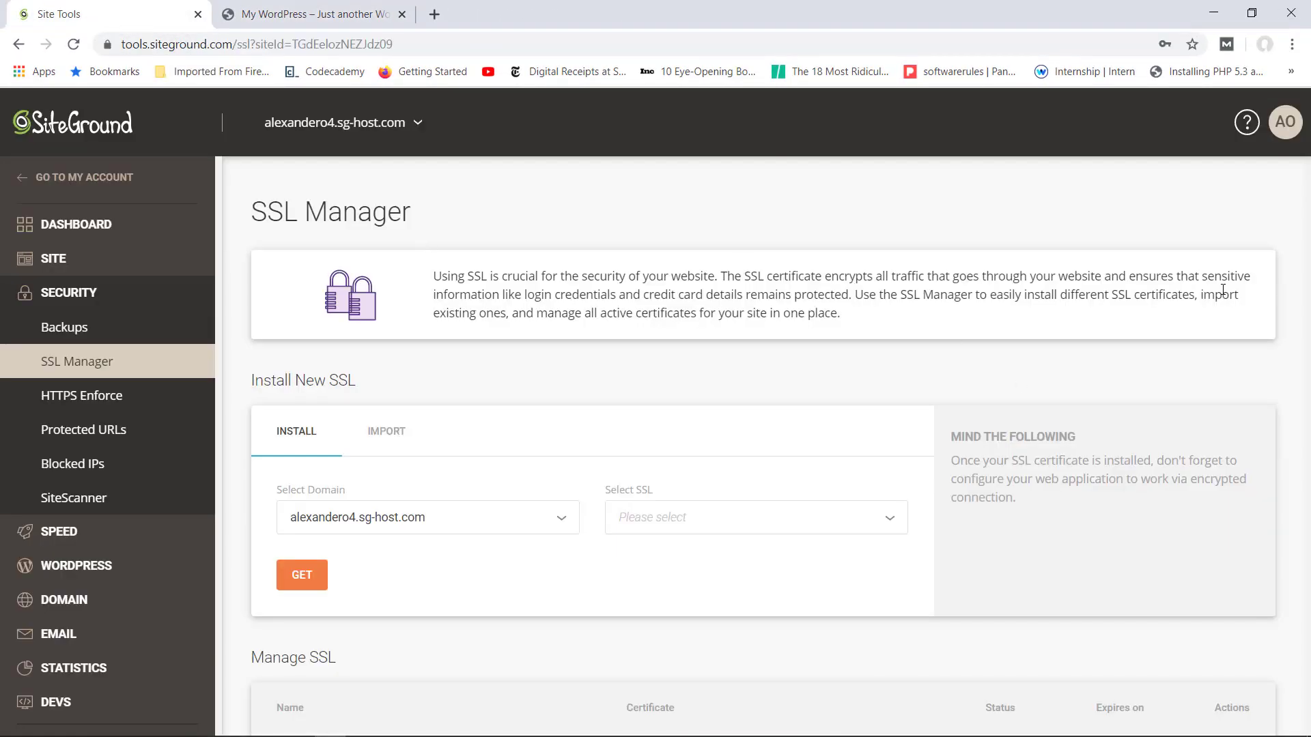
Switch on HTTPS Enforce for alexandero4.sg-host.com and confirm the site's lock icon after reloading
left_click(84, 402)
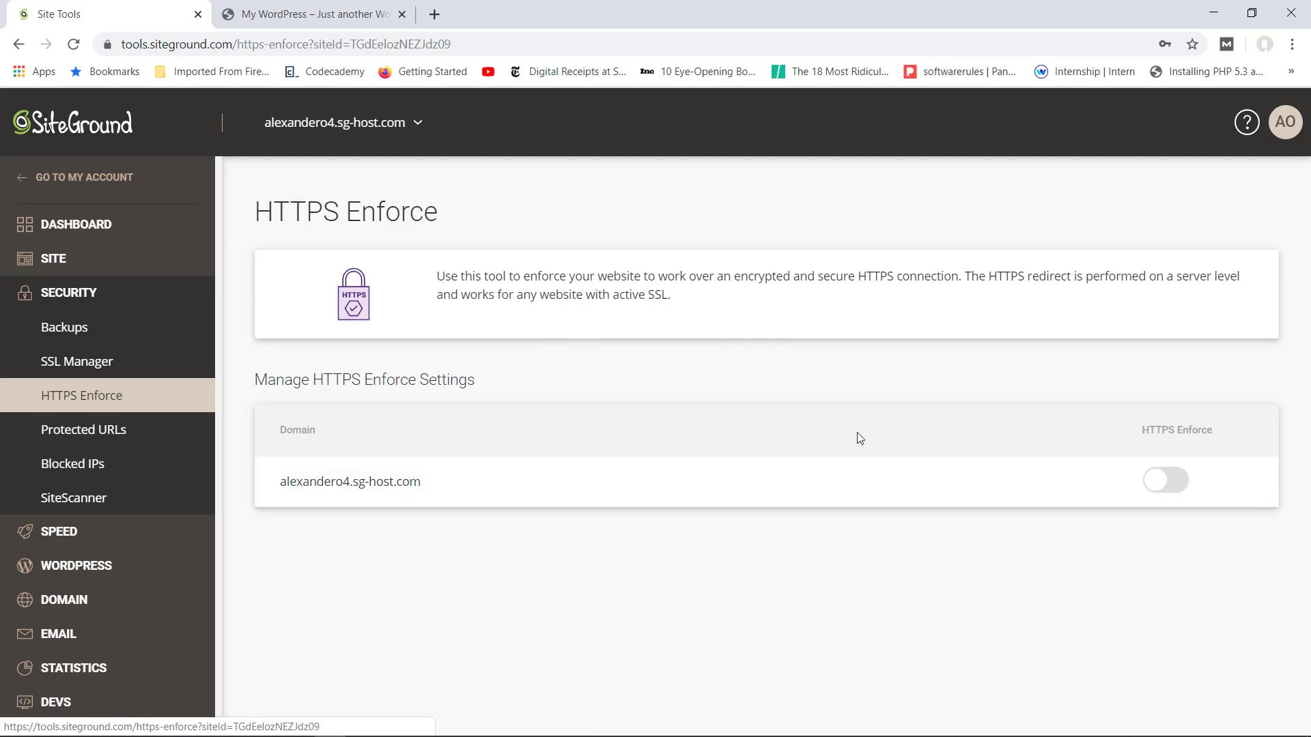
left_click(1163, 483)
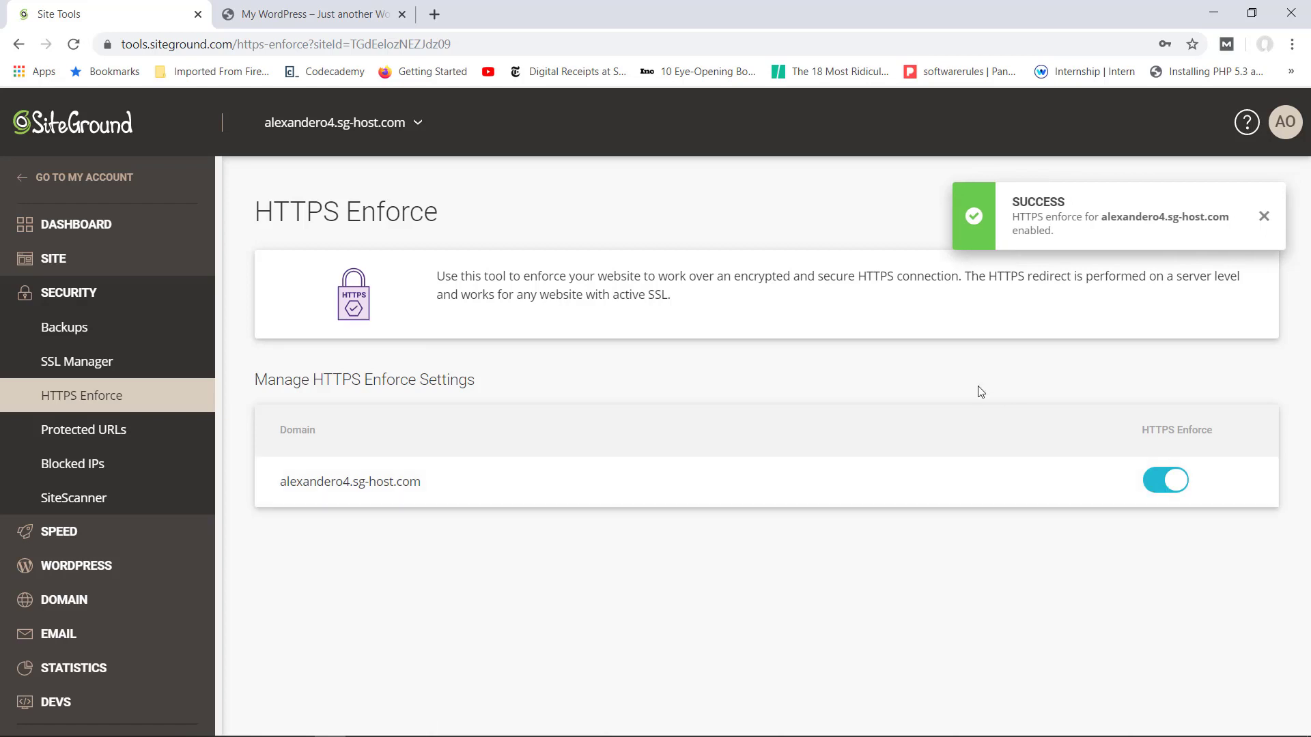
left_click(308, 13)
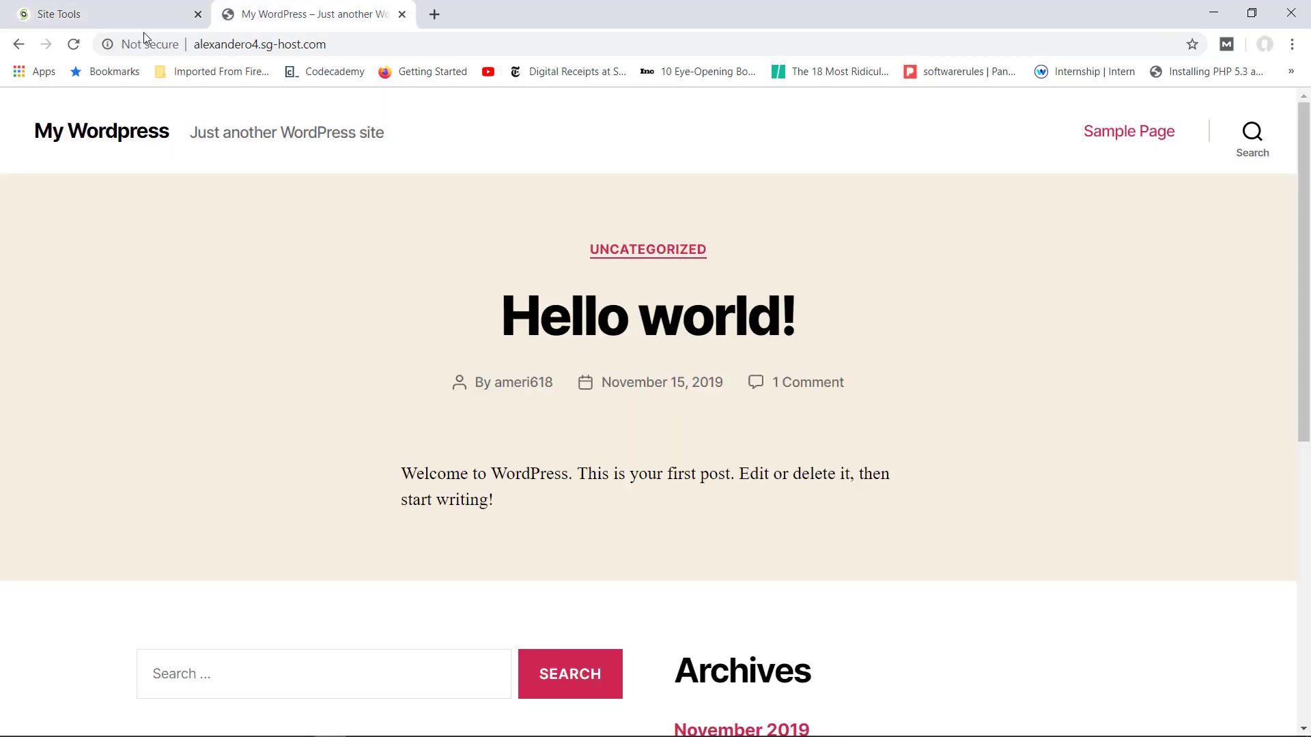
left_click(73, 43)
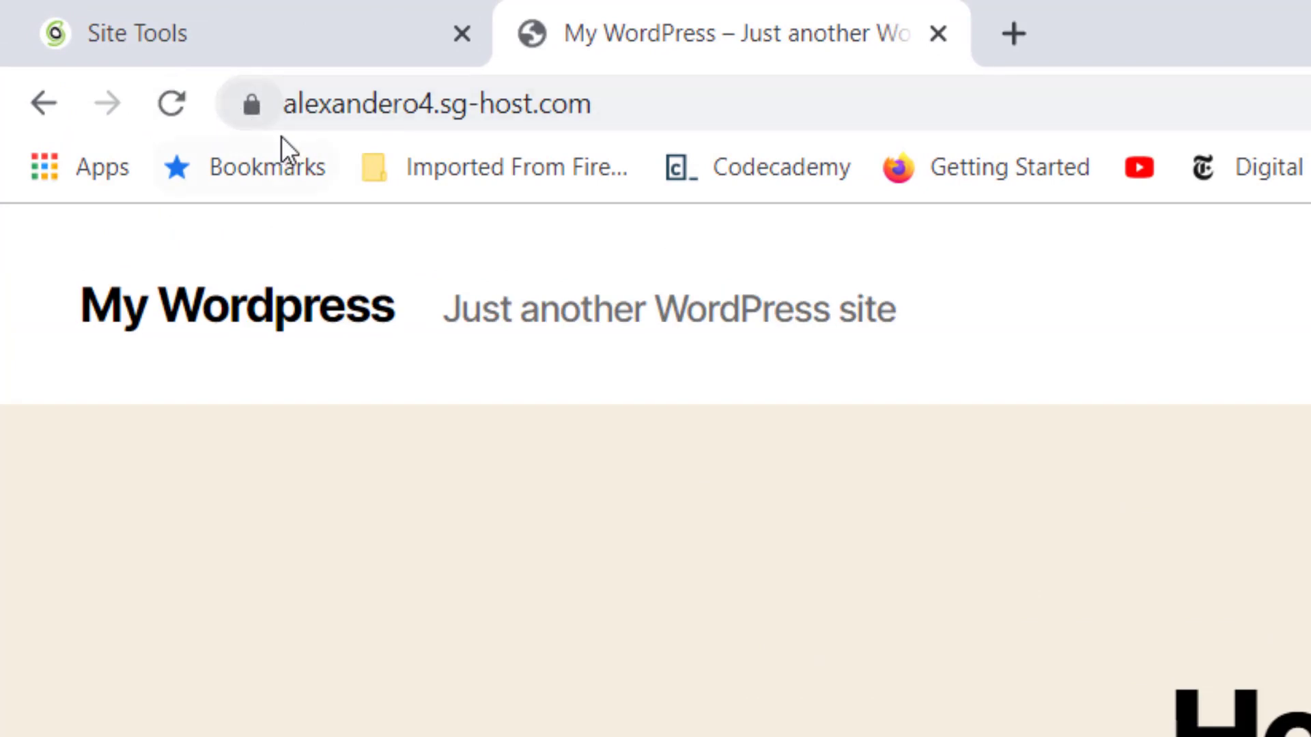
left_click(260, 117)
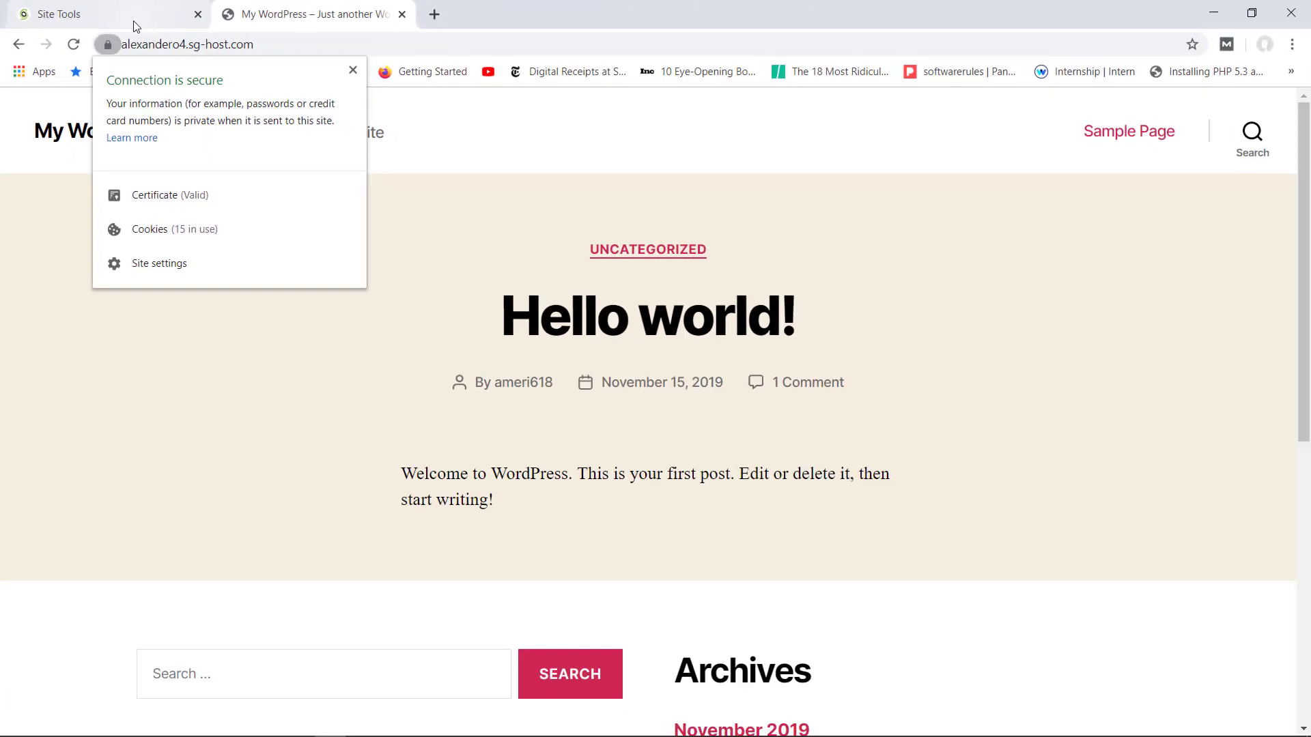
left_click(311, 60)
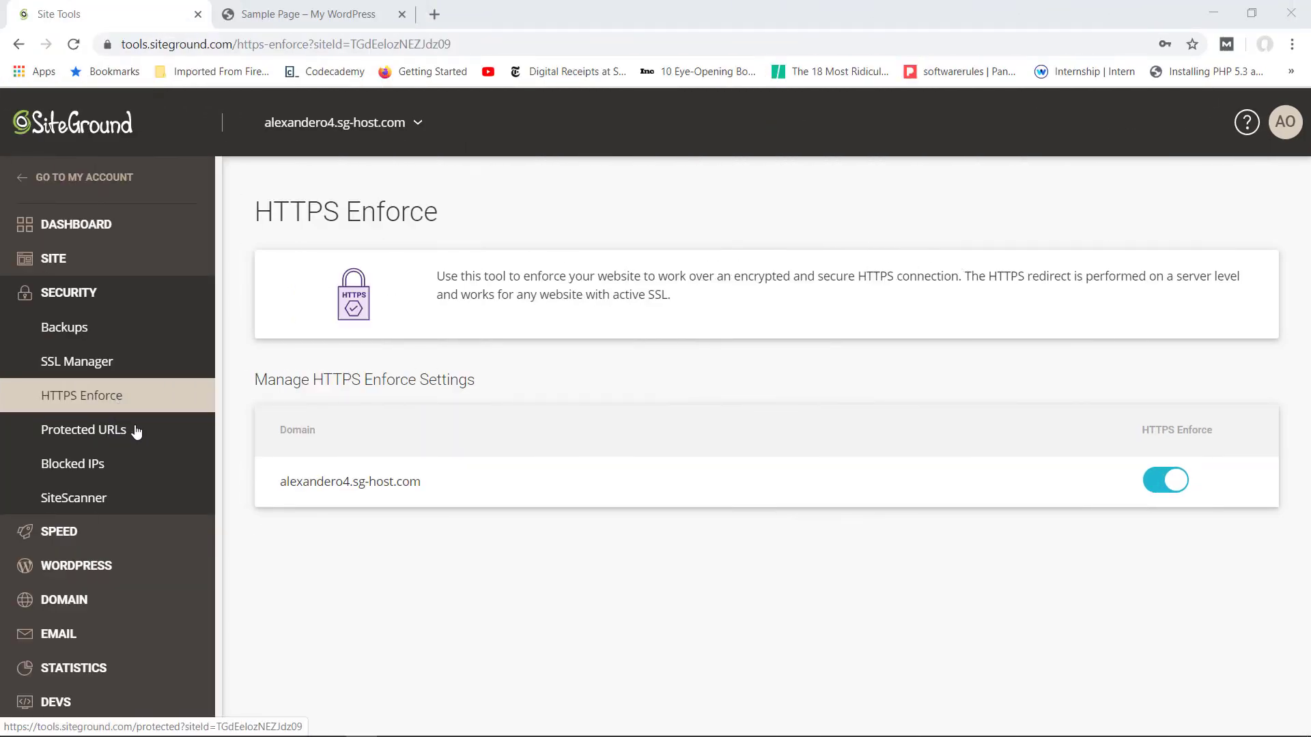
Open Protected URLs and copy the Sample Page path from the WordPress site's address bar
left_click(99, 436)
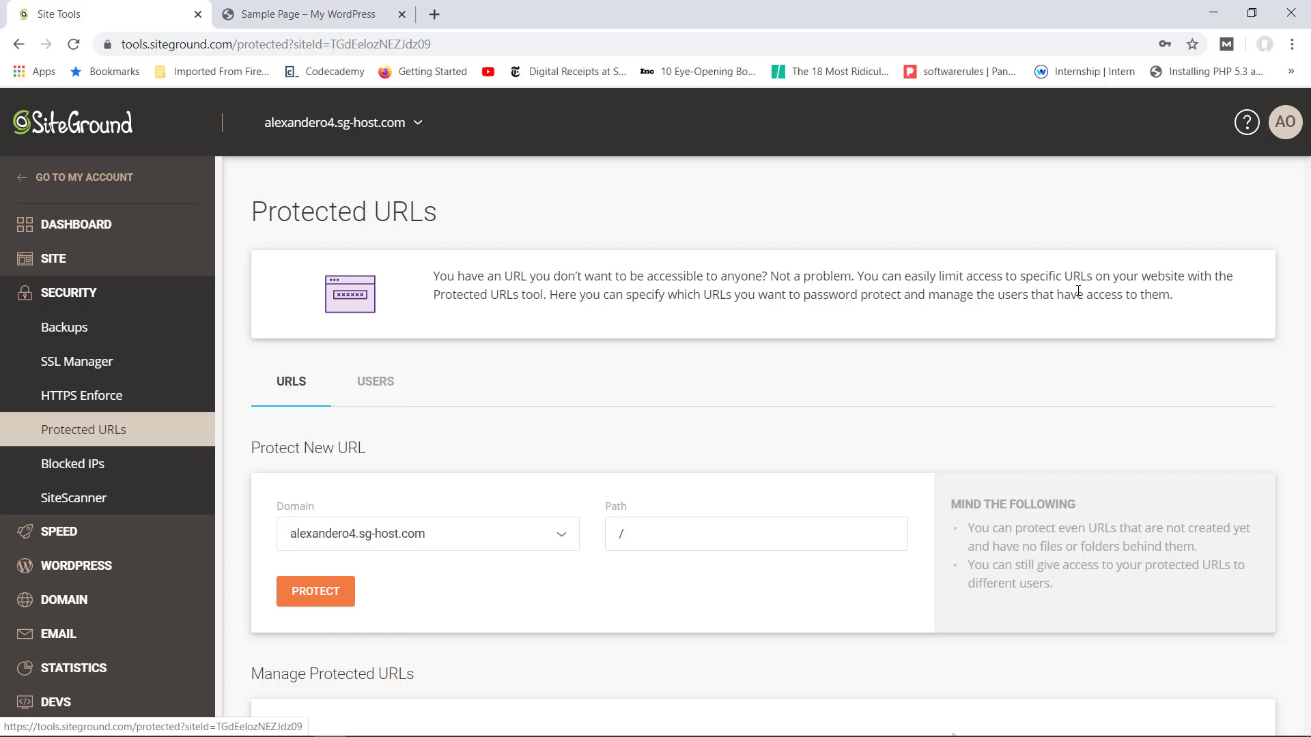
left_click(320, 12)
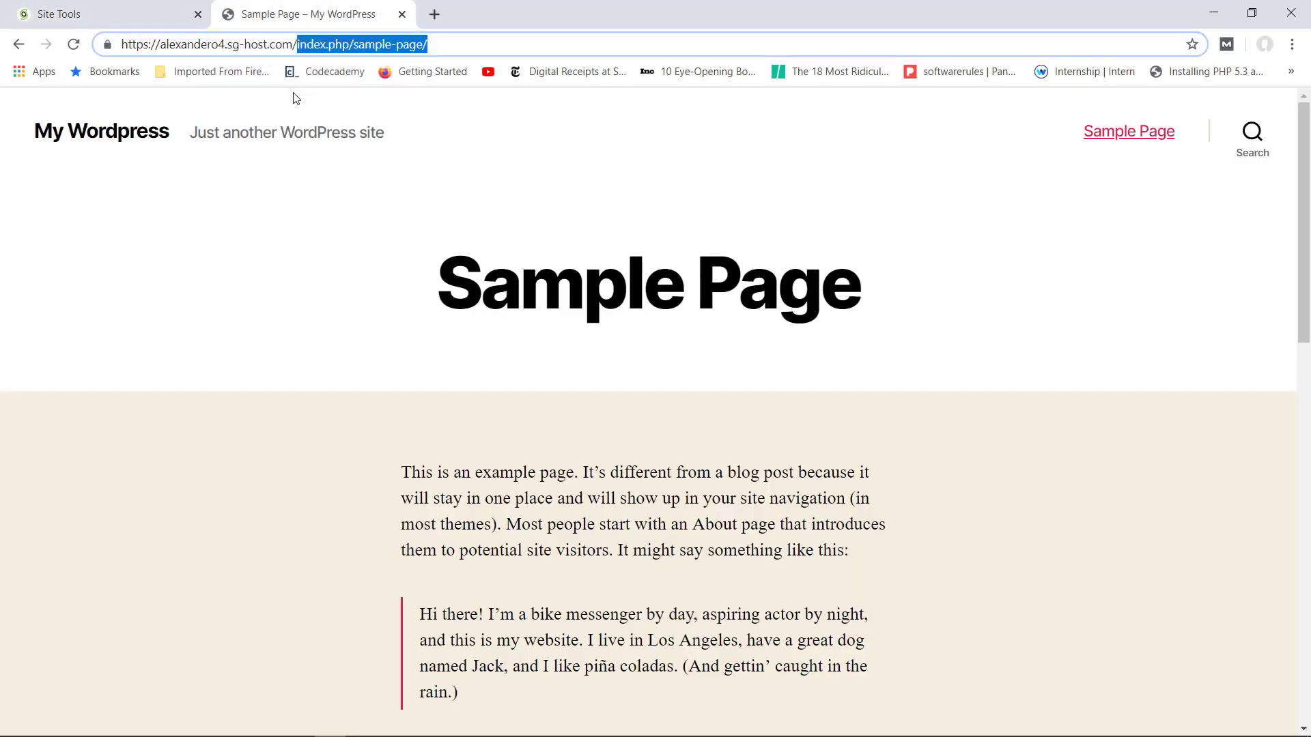
left_click(153, 140)
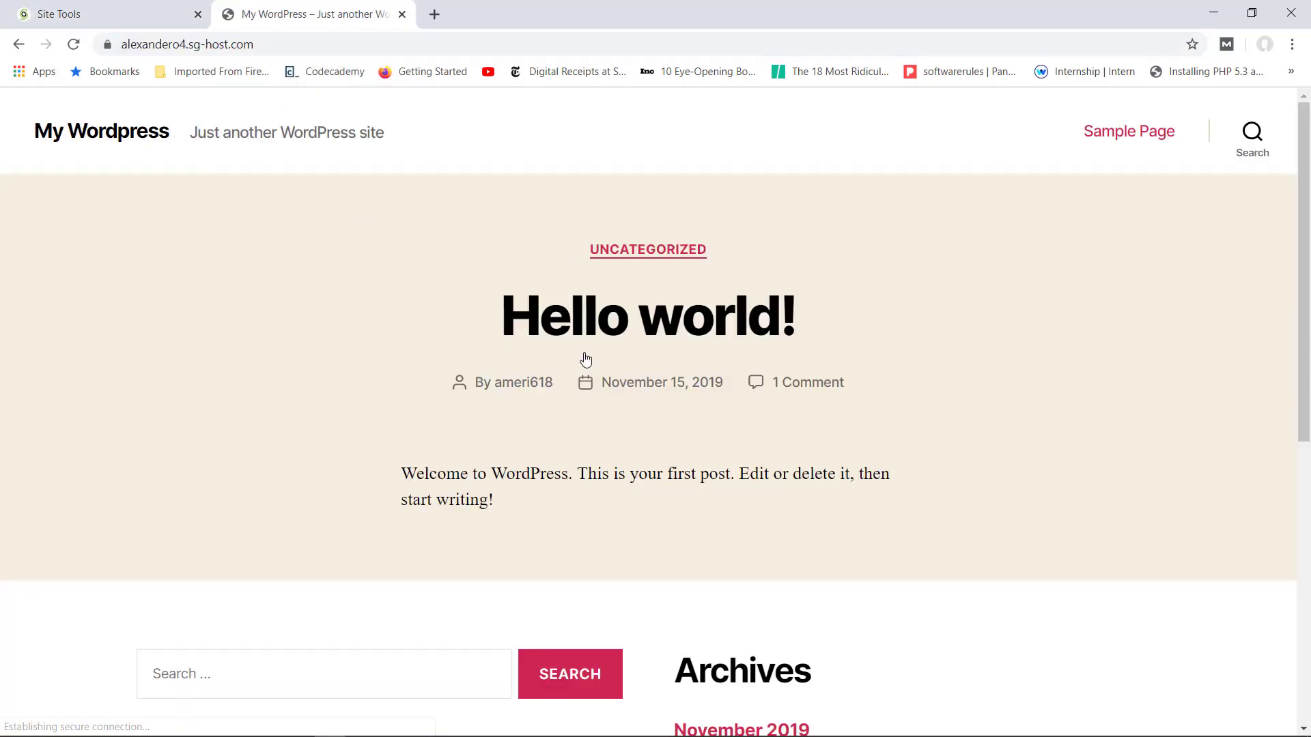
left_click(1101, 133)
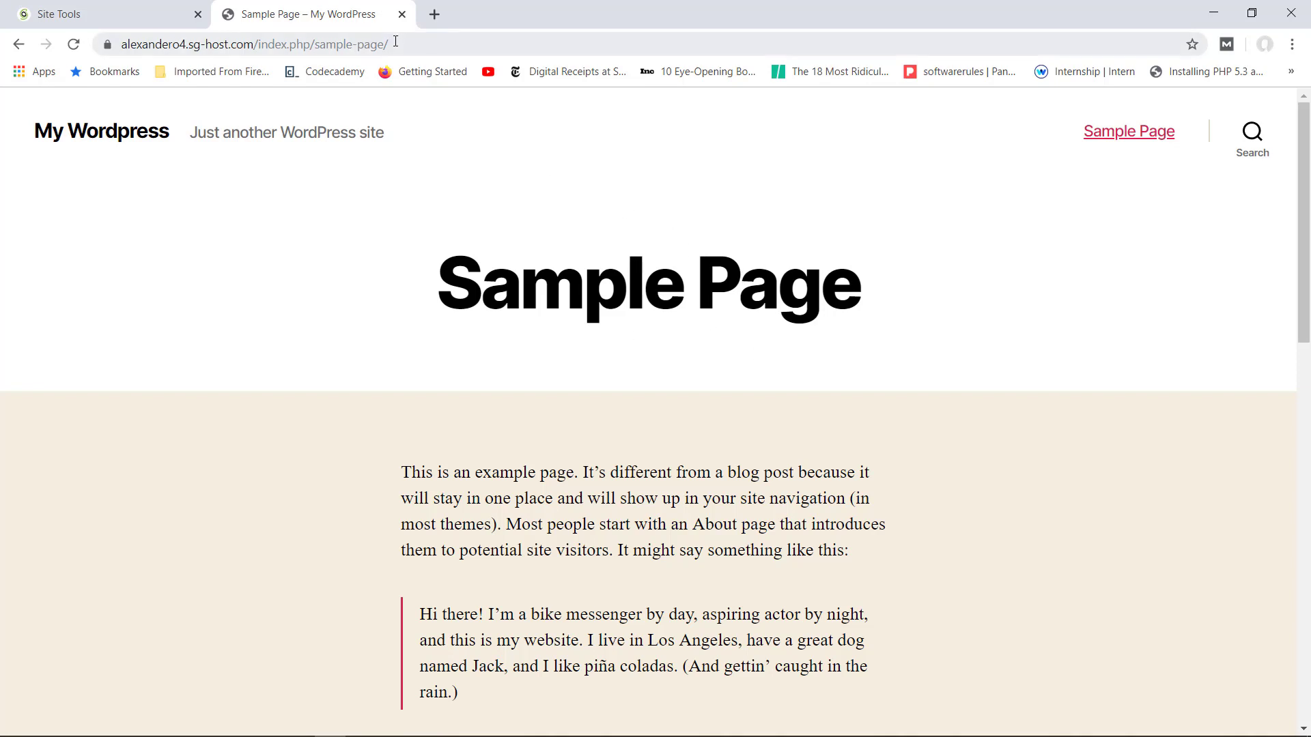
left_click_drag(474, 45, 255, 45)
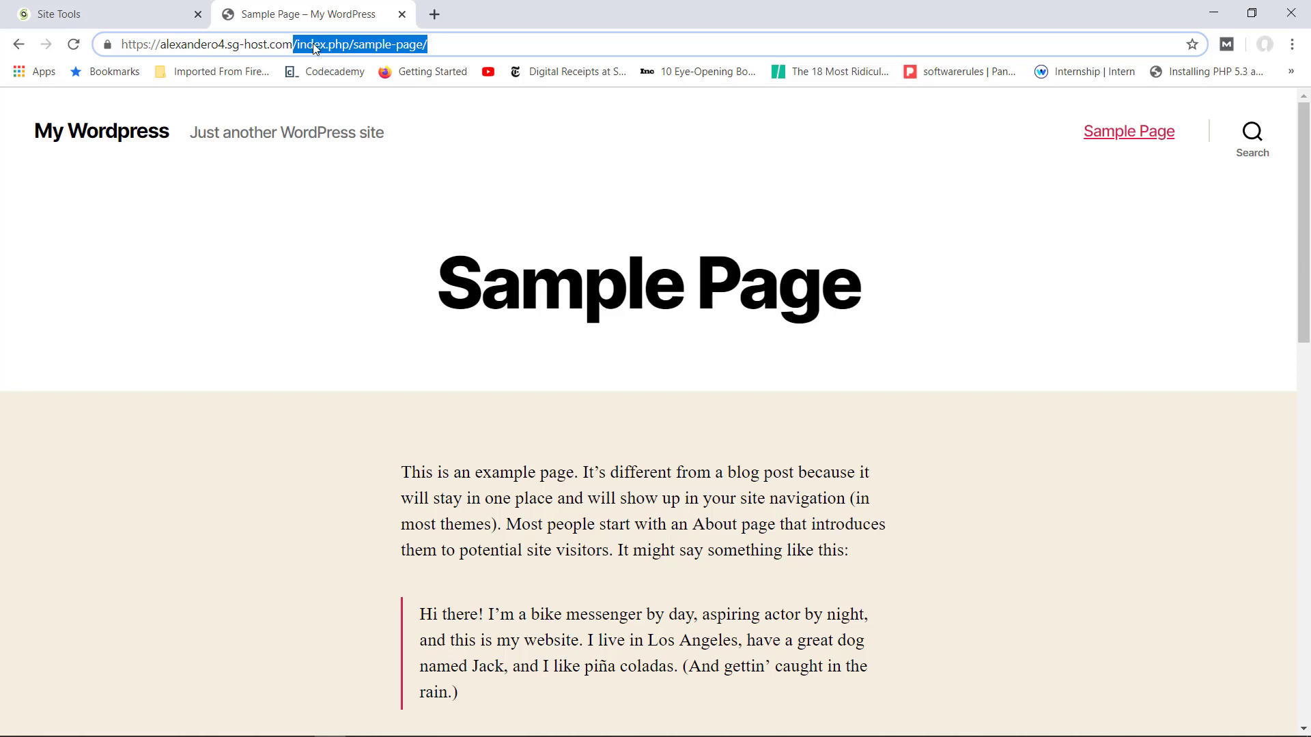
right_click(313, 44)
left_click(358, 137)
Paste /index.php/sample-page/ into Path, remove the doubled leading slash, and protect it
left_click(134, 15)
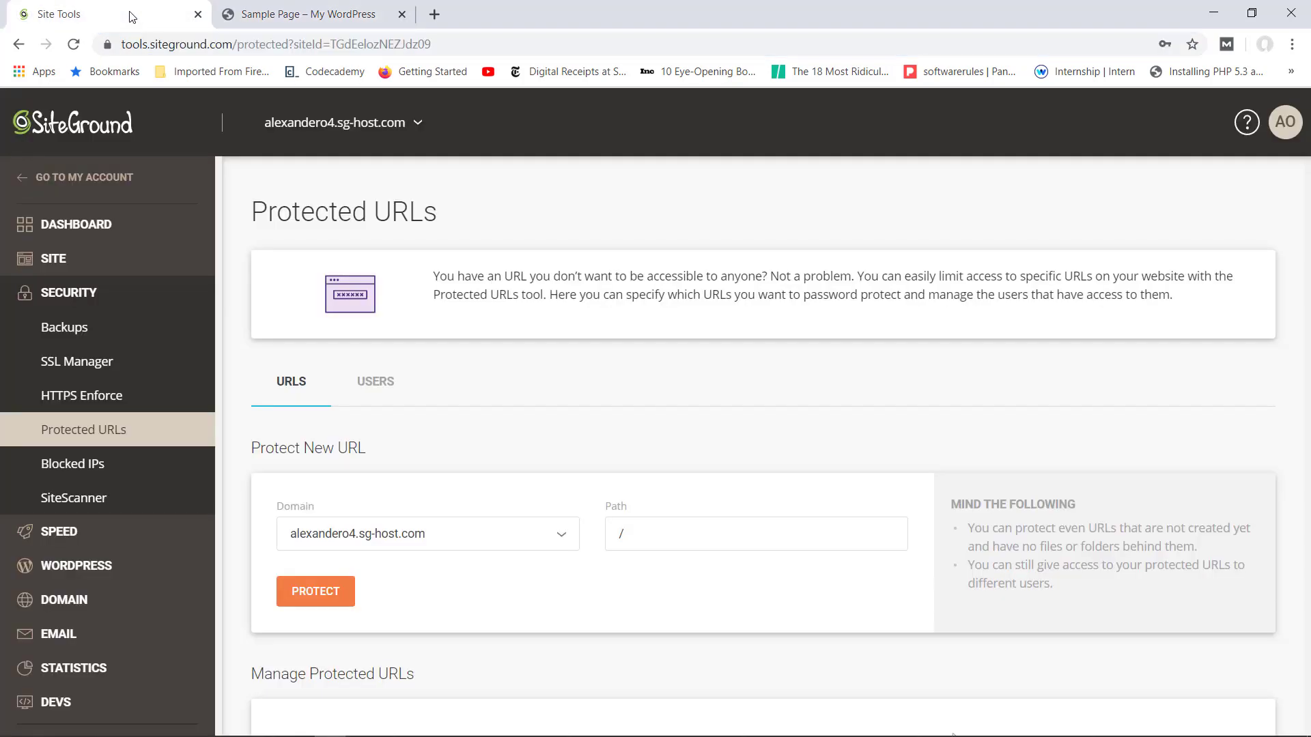
left_click(658, 536)
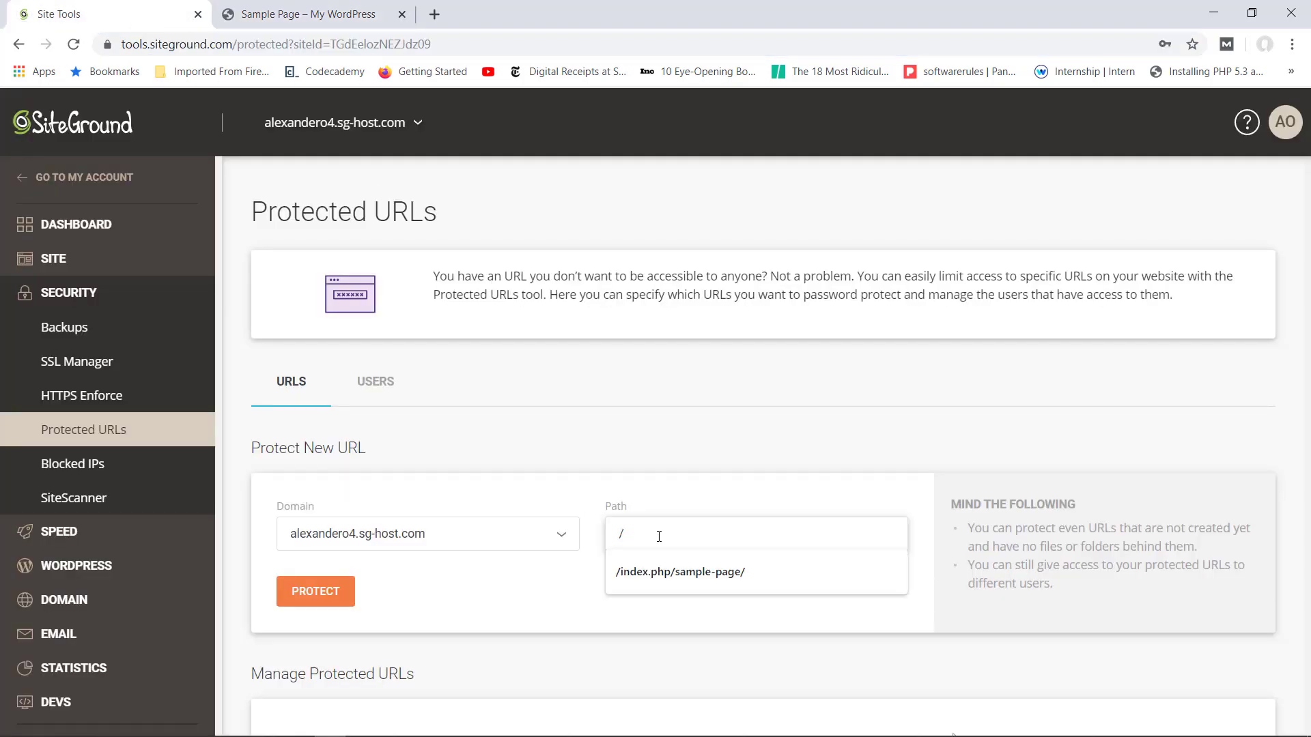
key("ctrl+v")
left_click(623, 534)
key("BackSpace")
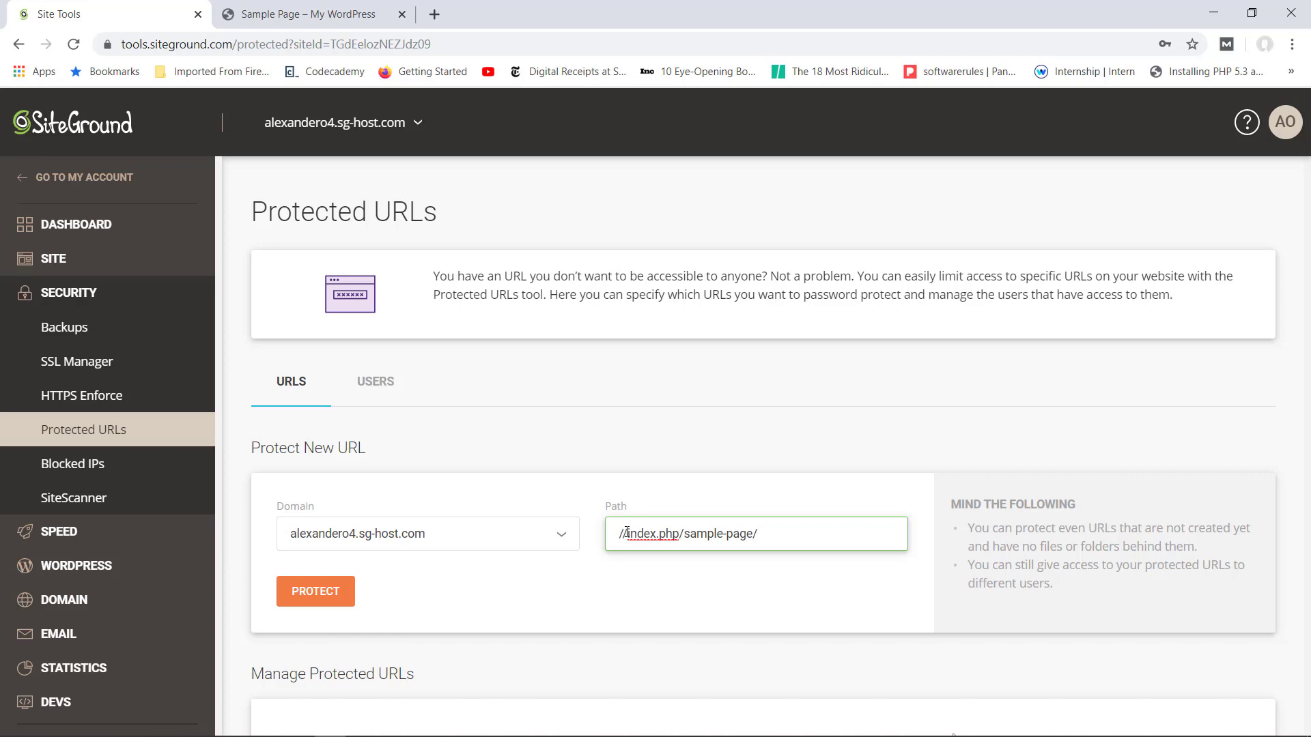
key("BackSpace")
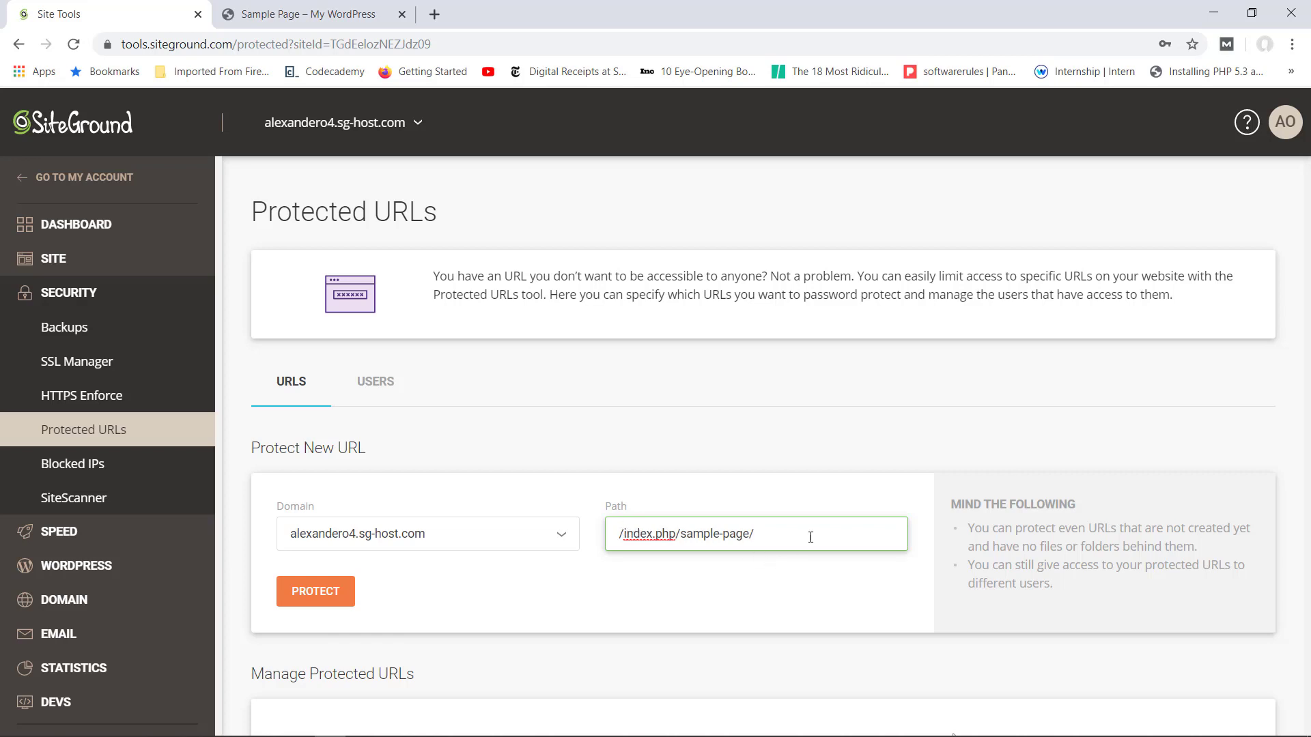
left_click(813, 531)
left_click(322, 596)
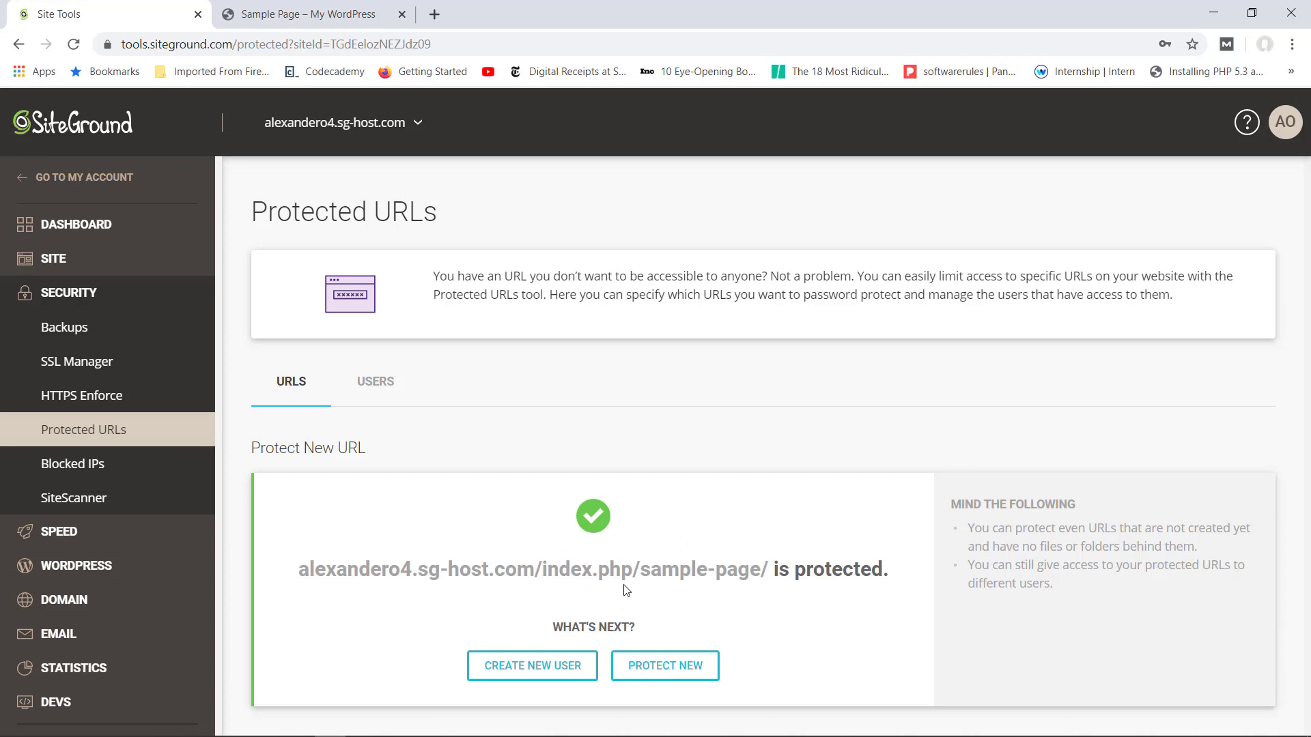
Create a new protected-URL user with an edited user name and a custom password
left_click(565, 676)
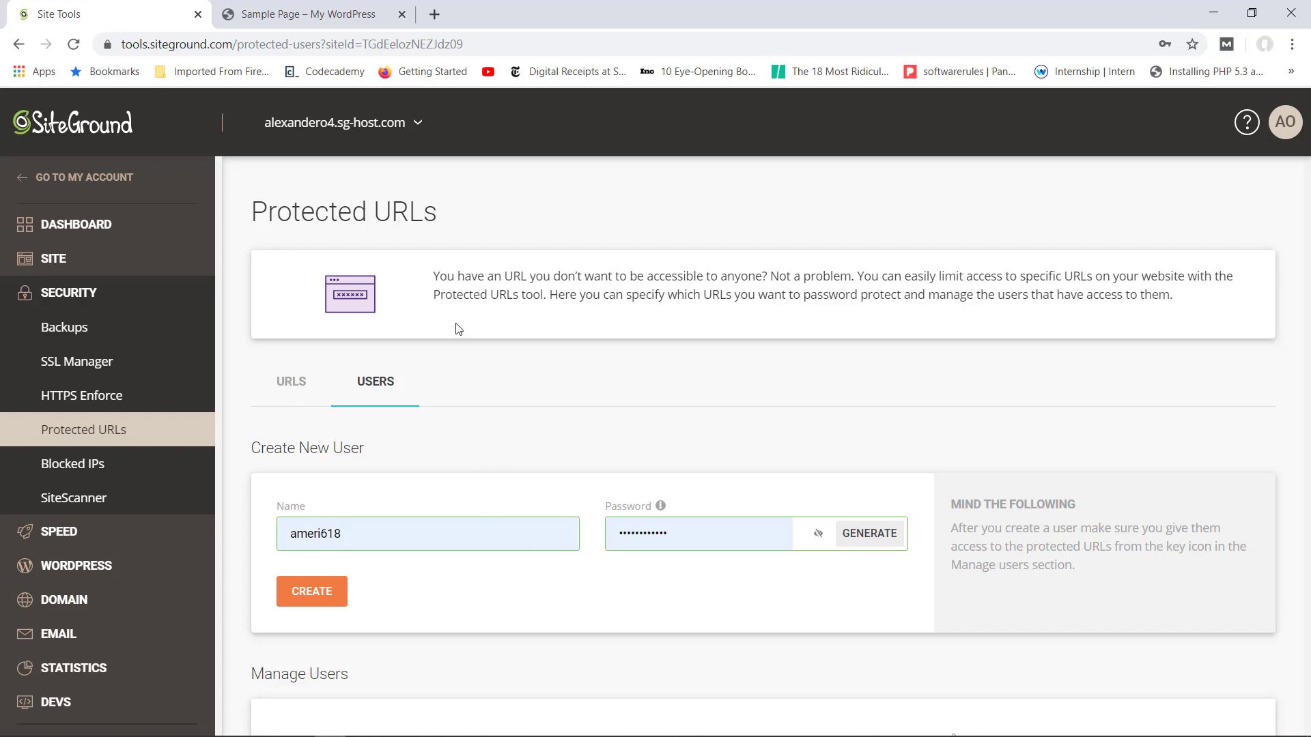
left_click(366, 537)
left_click_drag(365, 537, 335, 537)
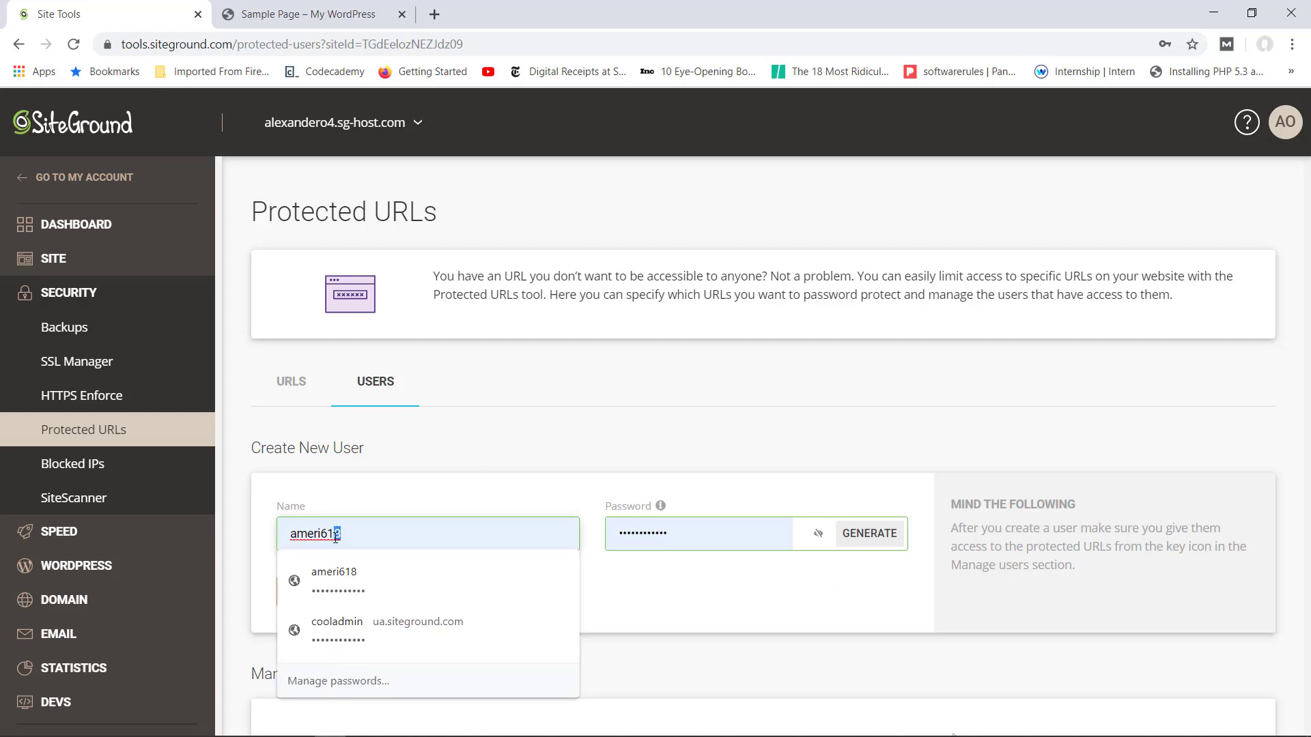
key("BackSpace")
key("BackSpace")
key("BackSpace")
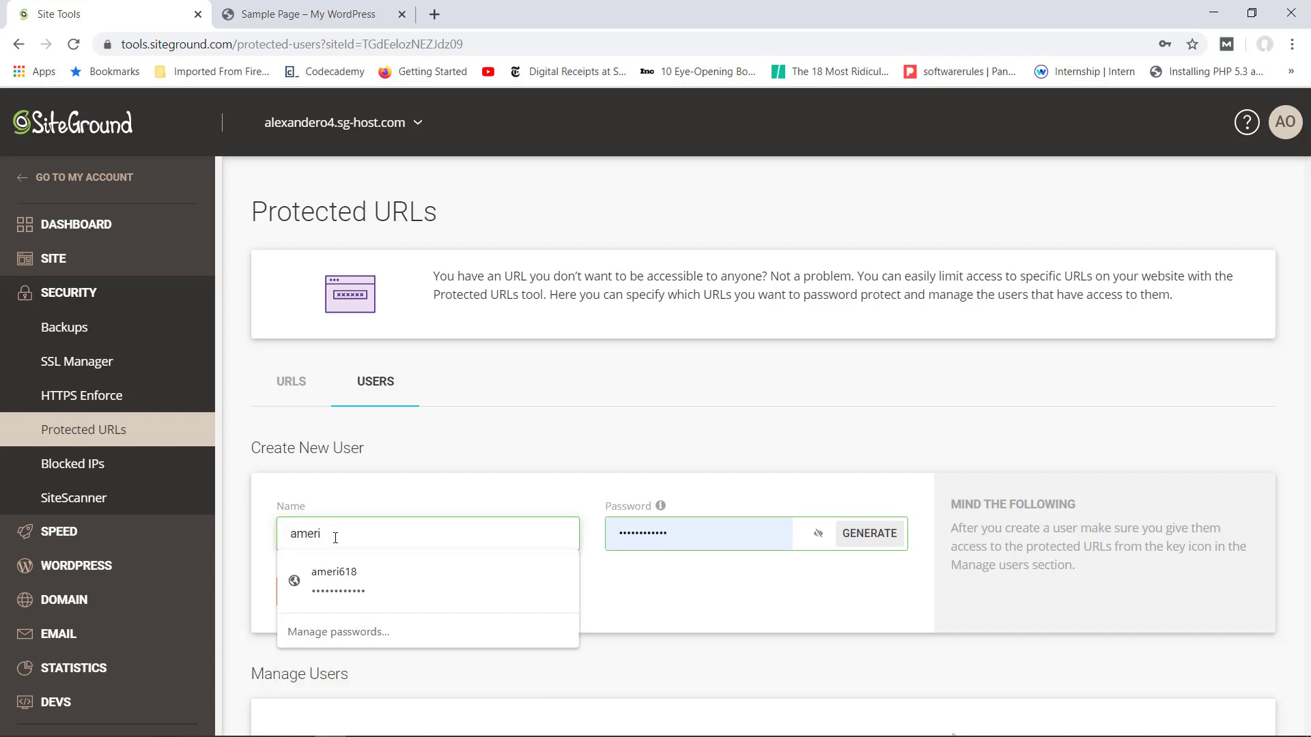
type("555")
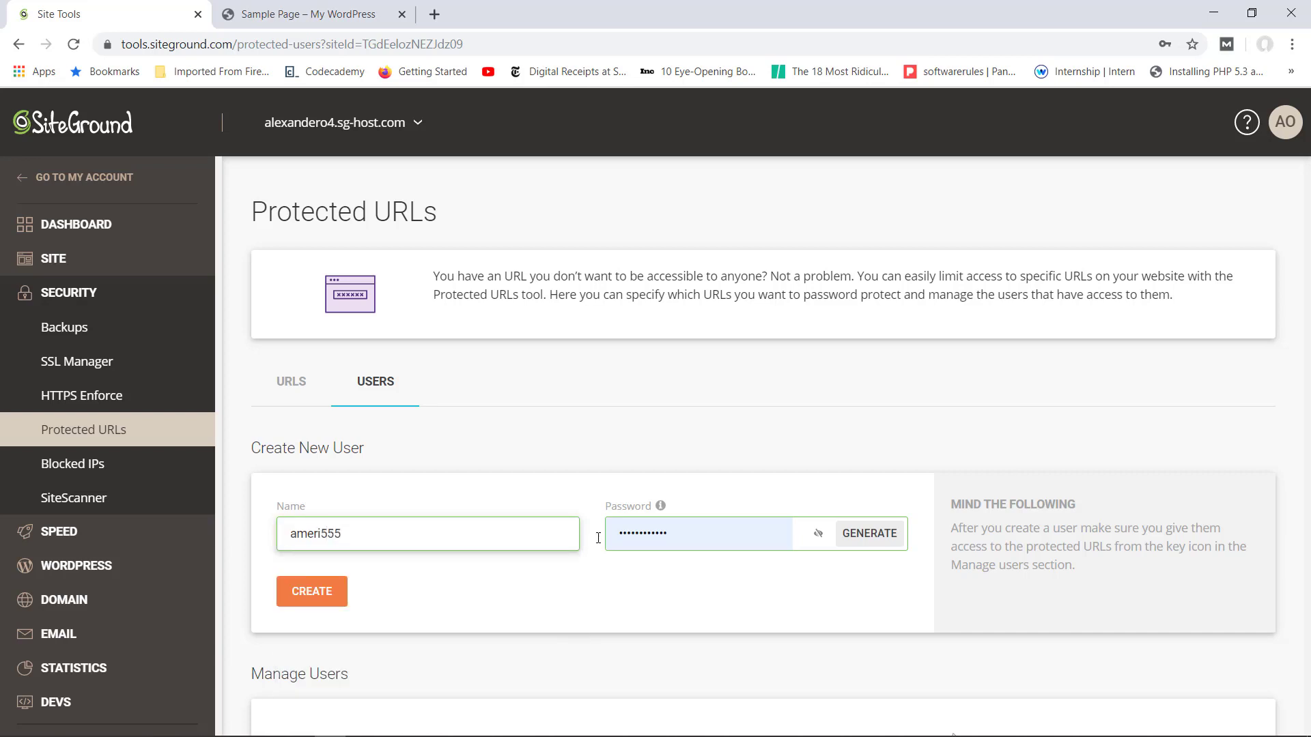
key("Tab")
type("••")
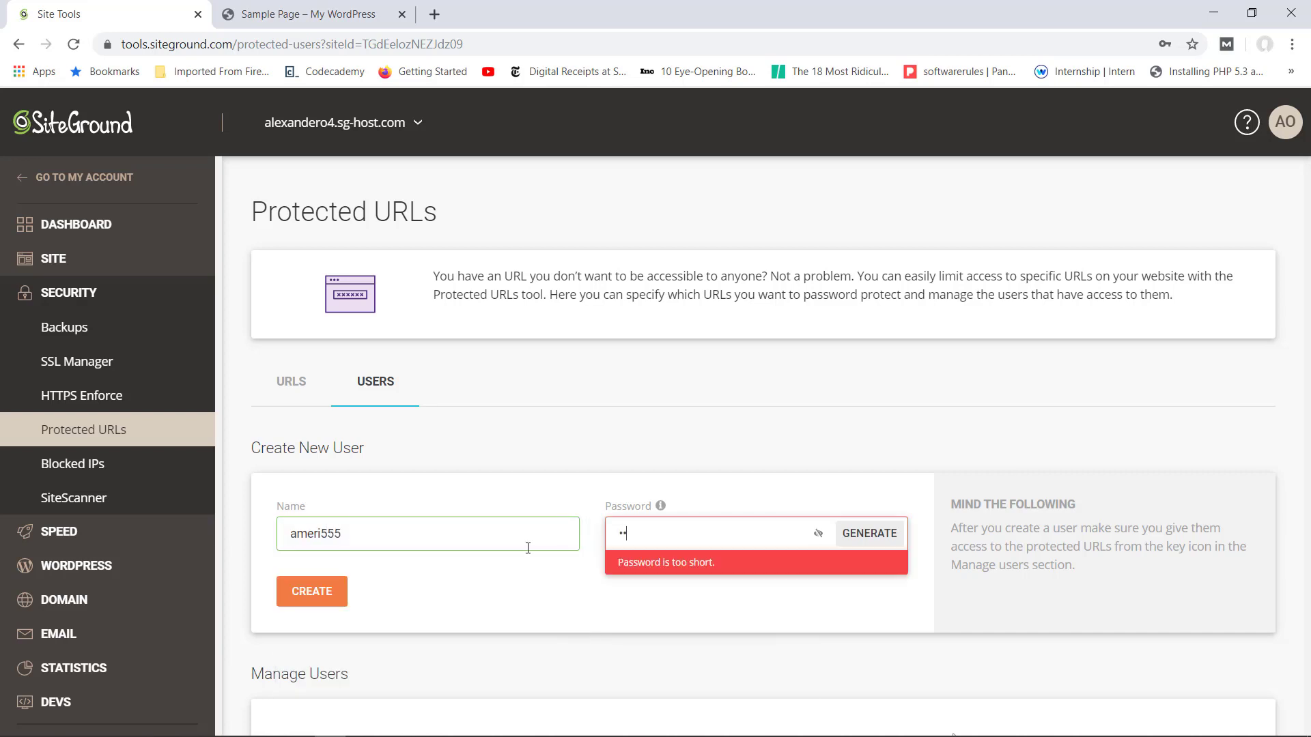
type("••••••••••")
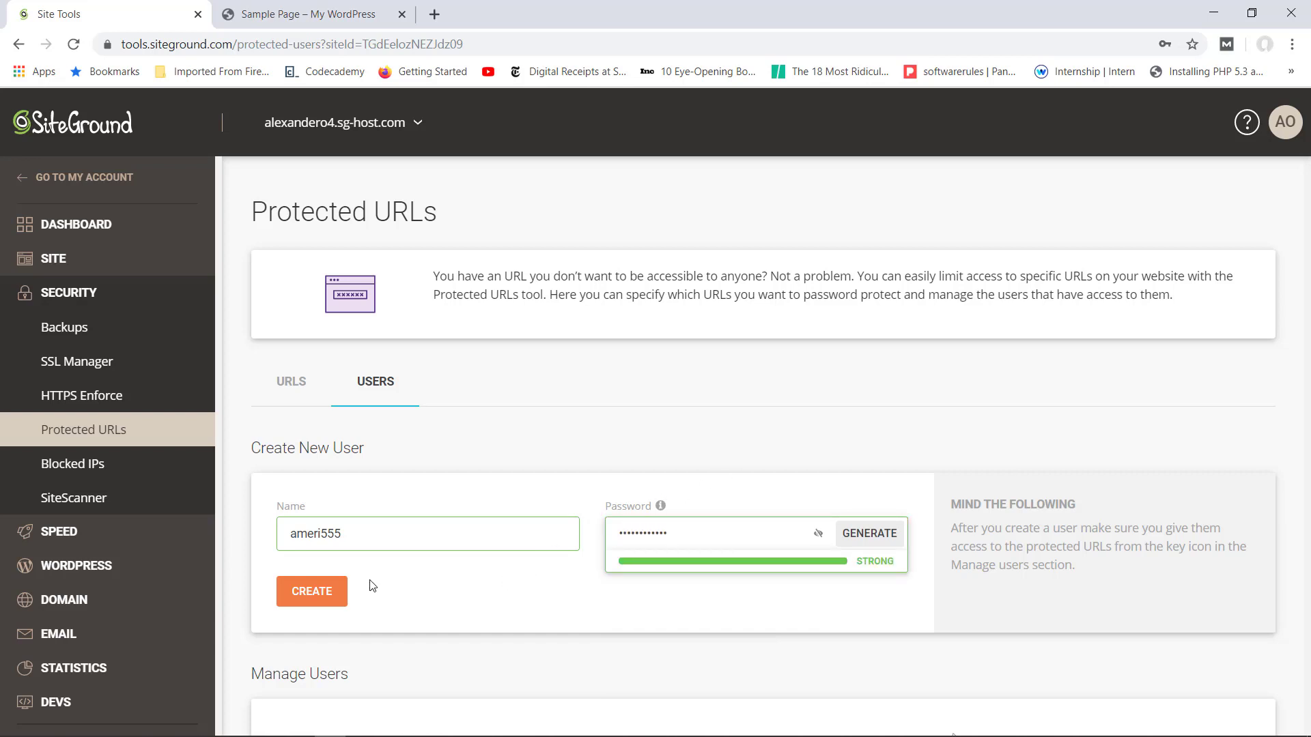
left_click(320, 599)
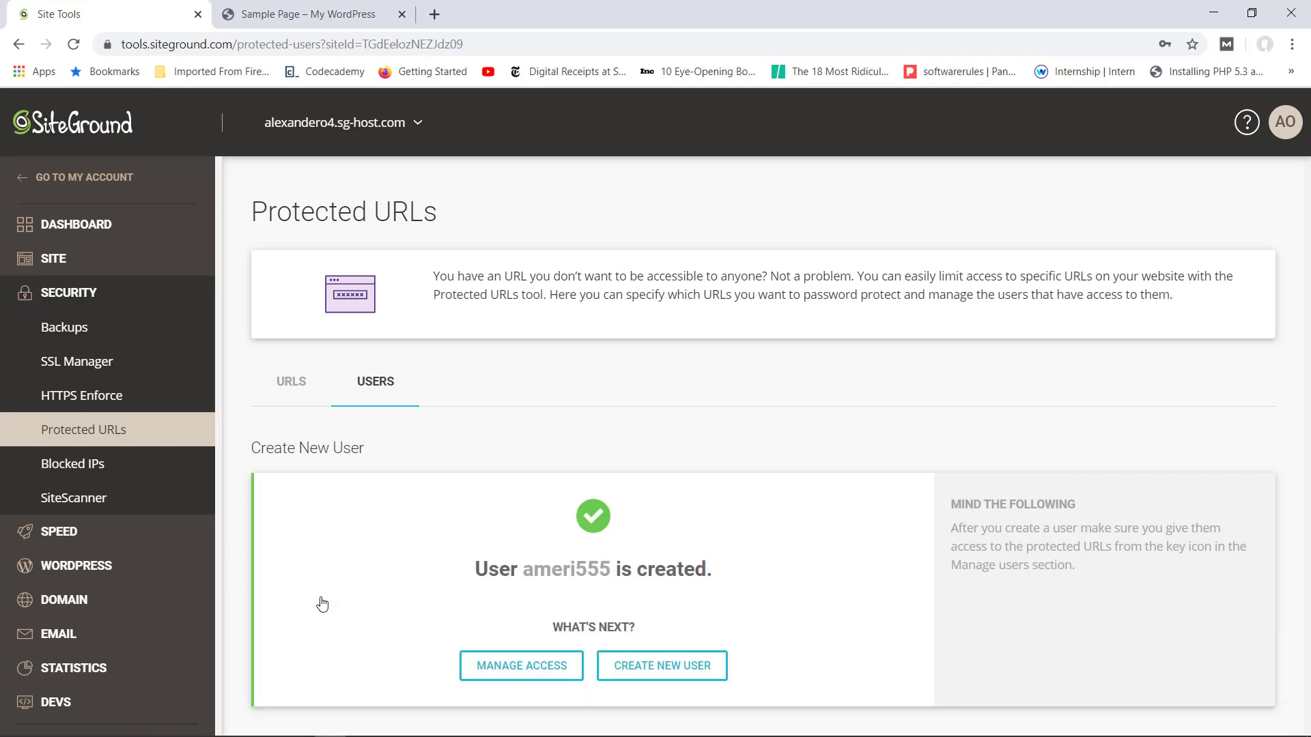
Grant the user access to alexandero4.sg-host.com/index.php/sample-page/
left_click_drag(1307, 326, 1307, 483)
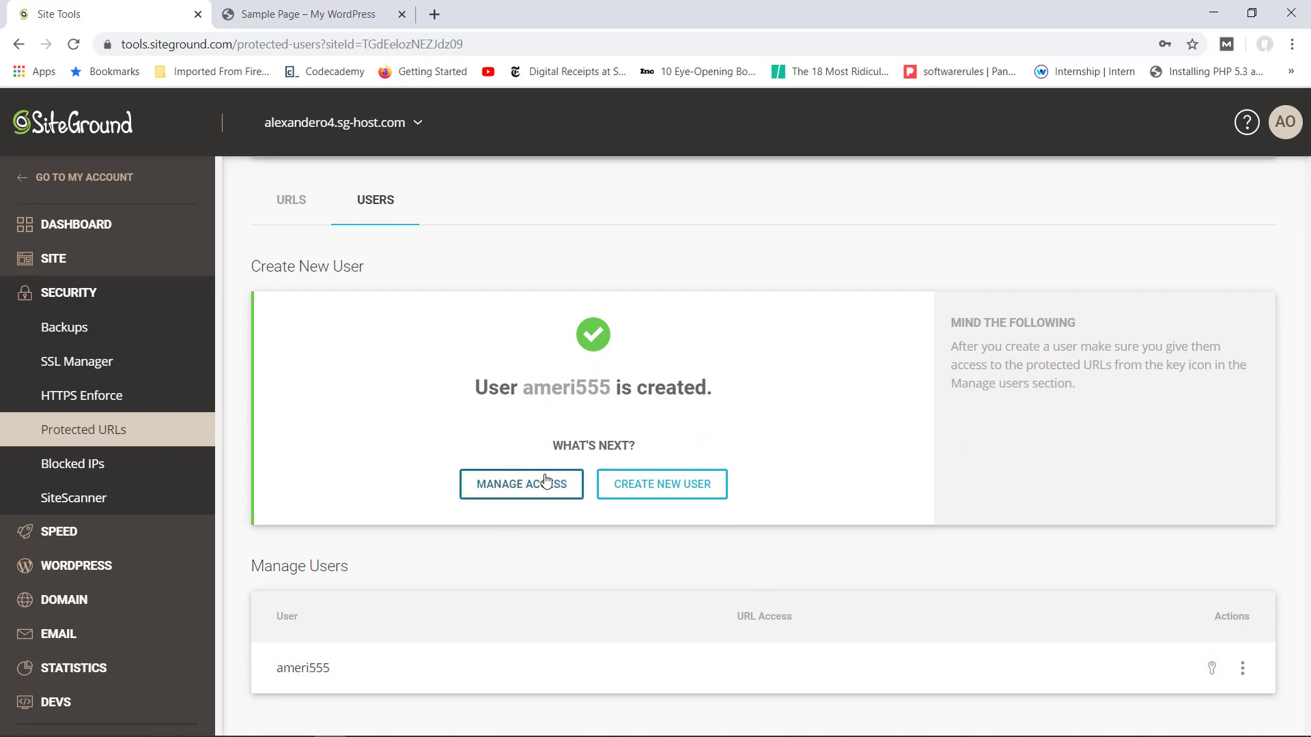
left_click(1213, 670)
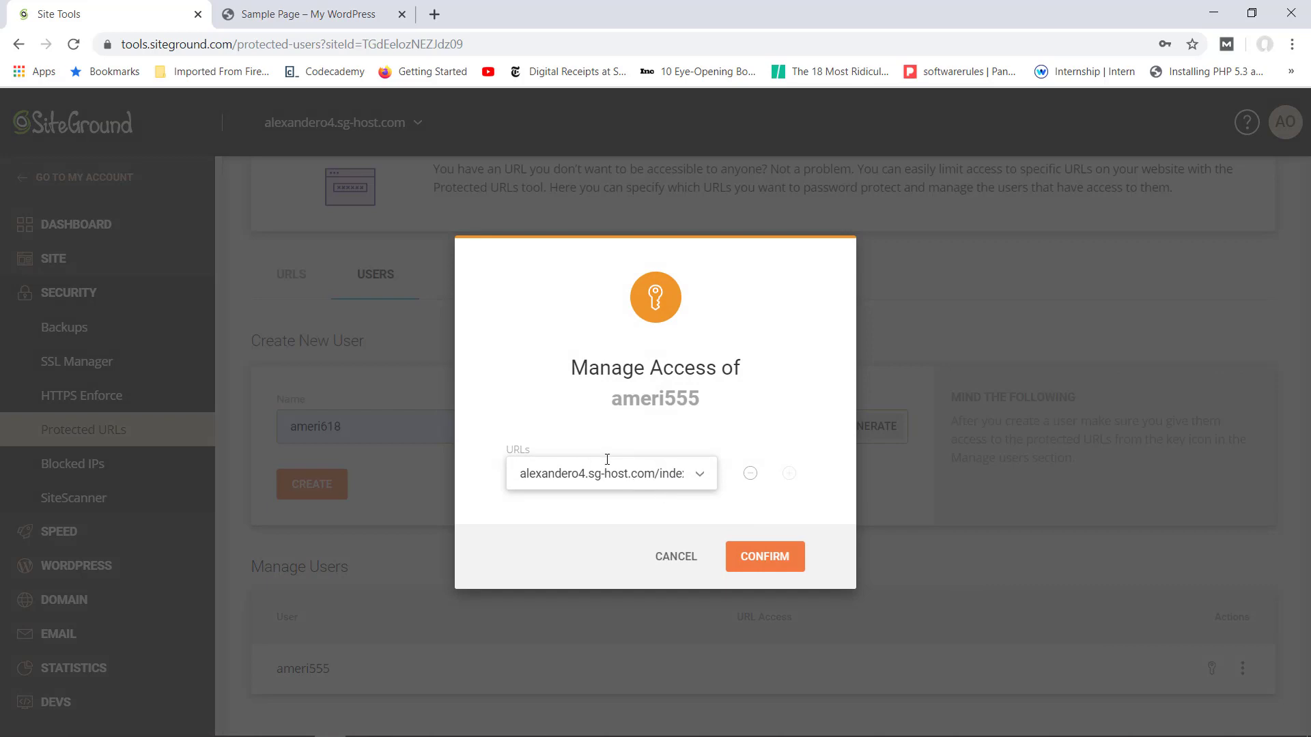
left_click(761, 559)
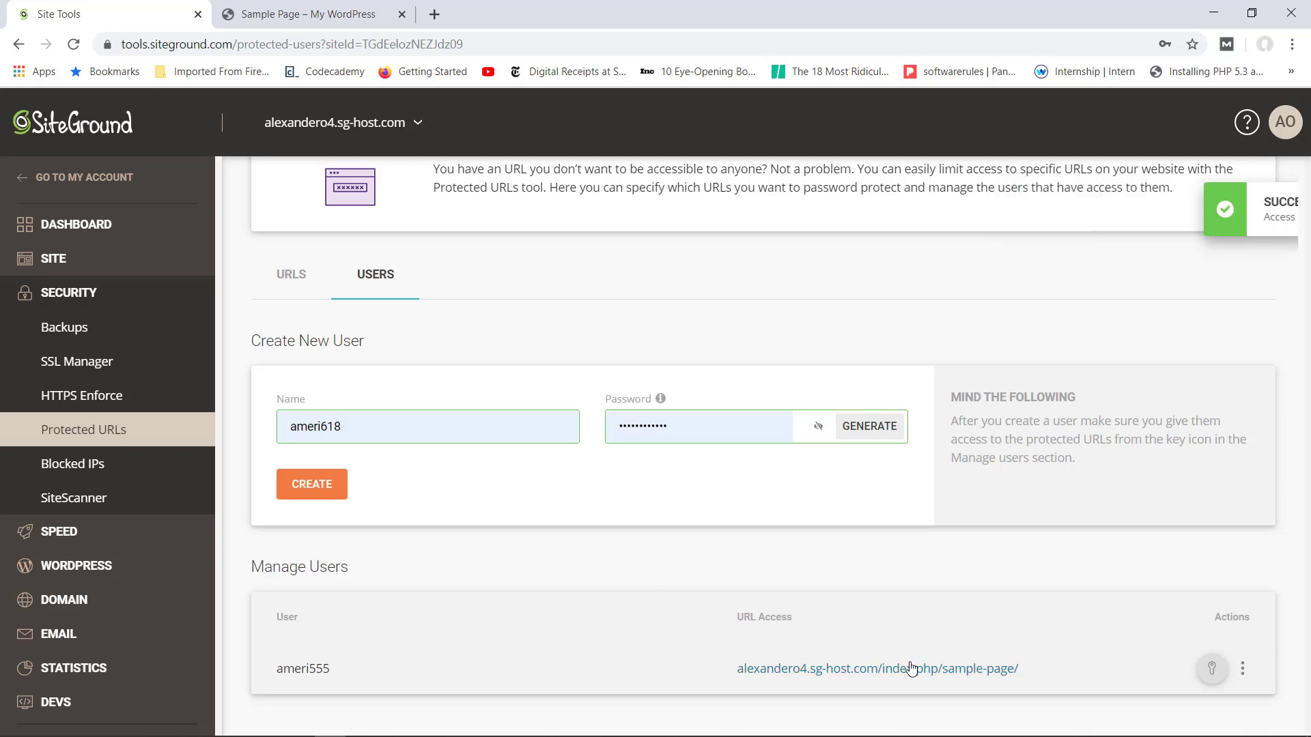
left_click(346, 21)
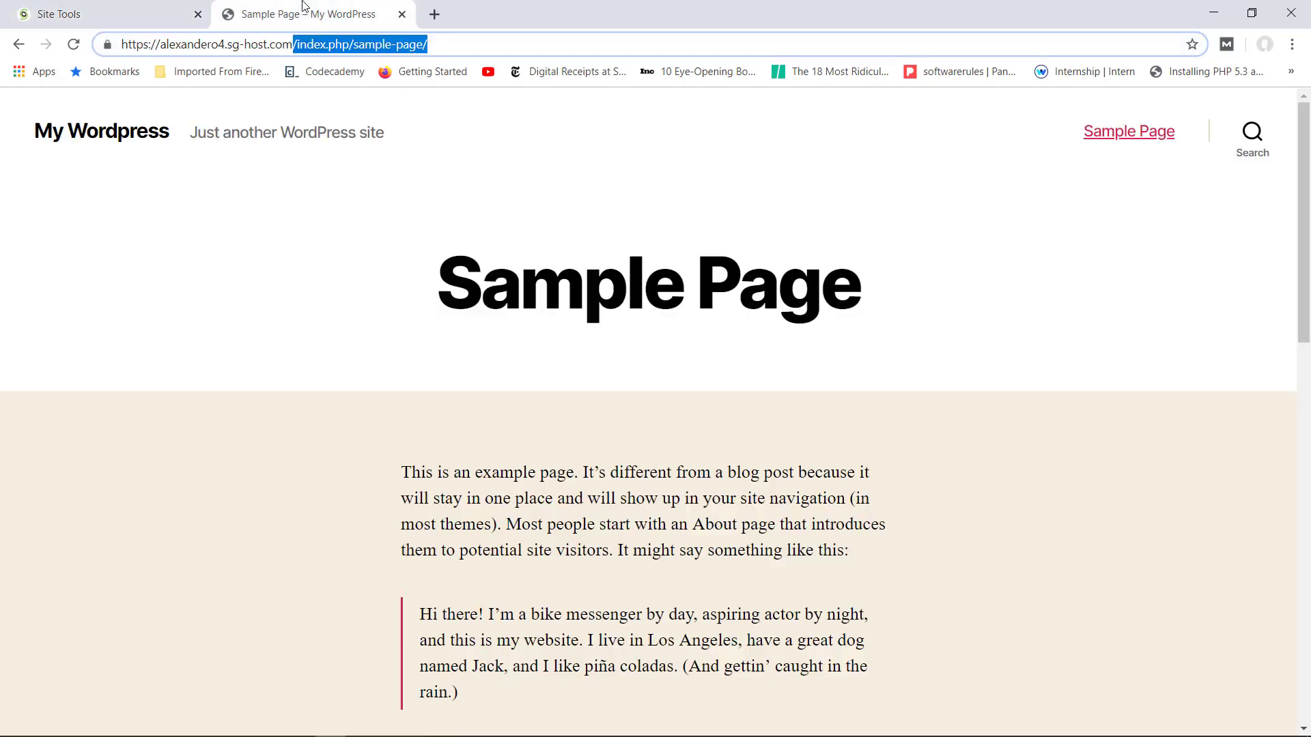
left_click(75, 46)
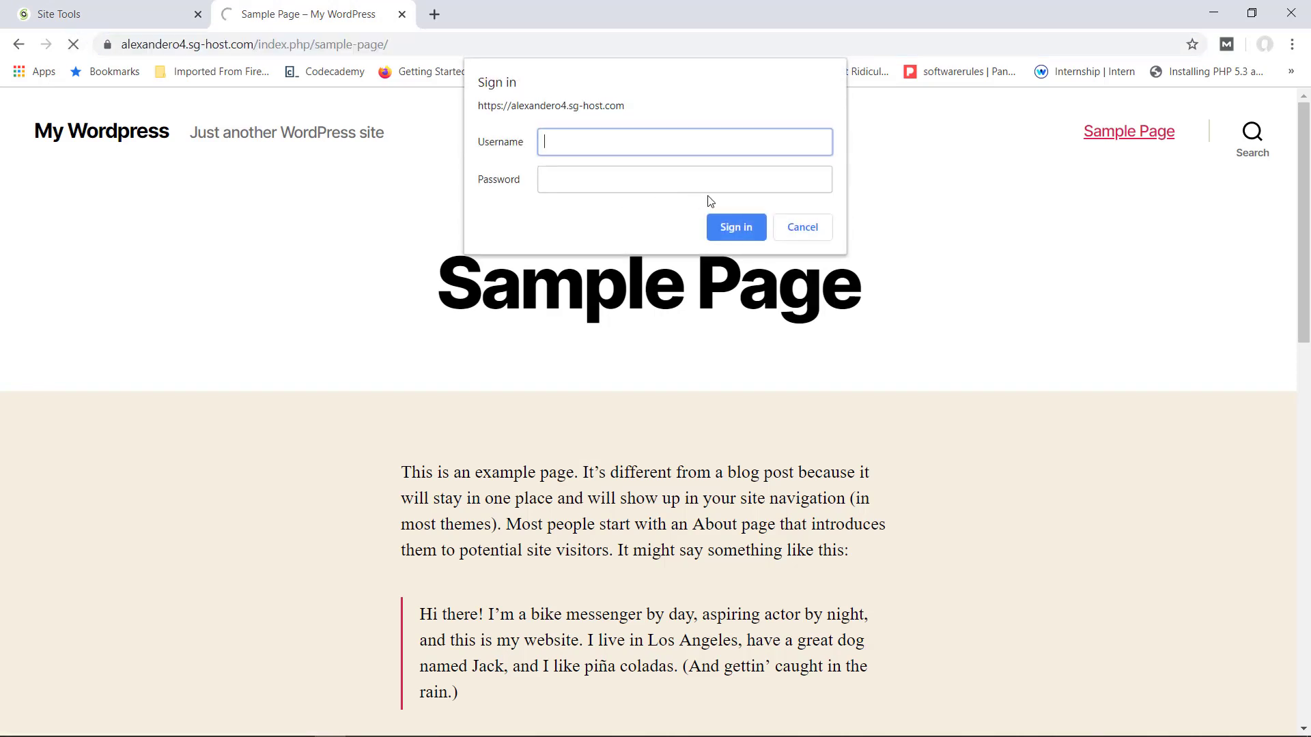
left_click(803, 228)
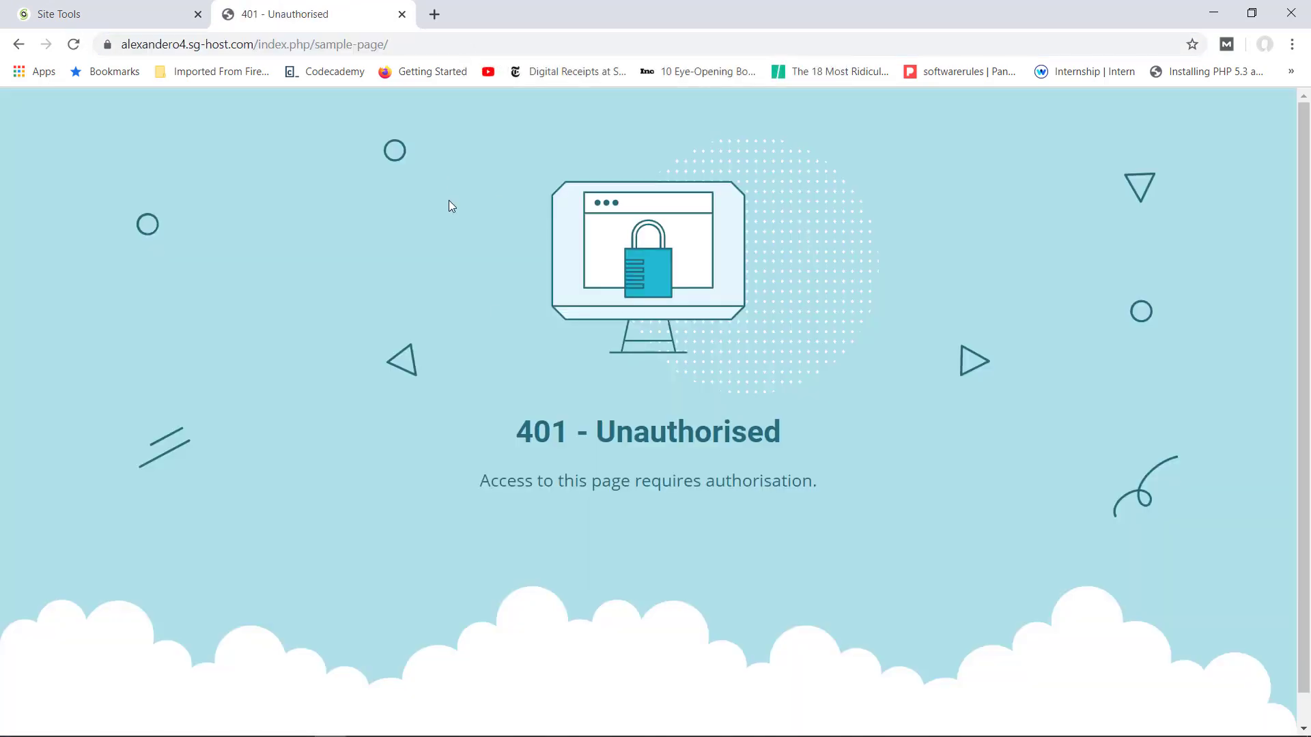
left_click(18, 45)
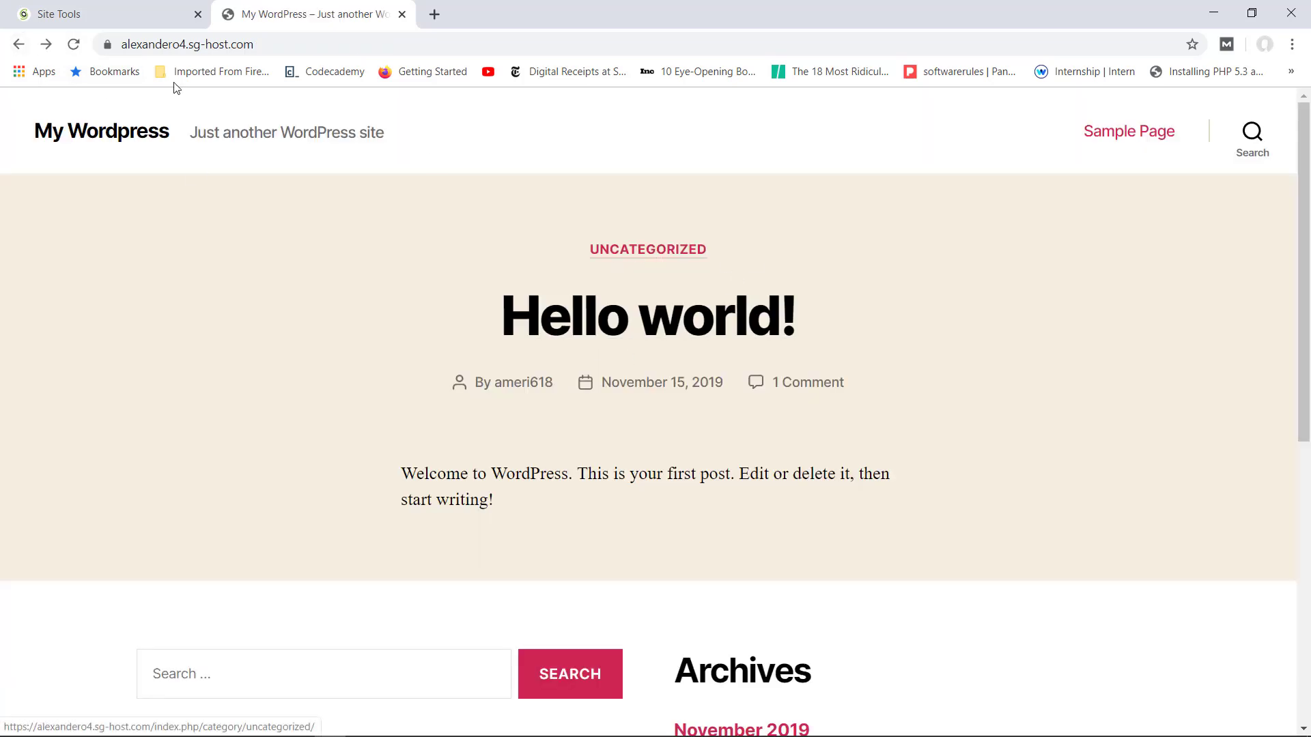
left_click(73, 45)
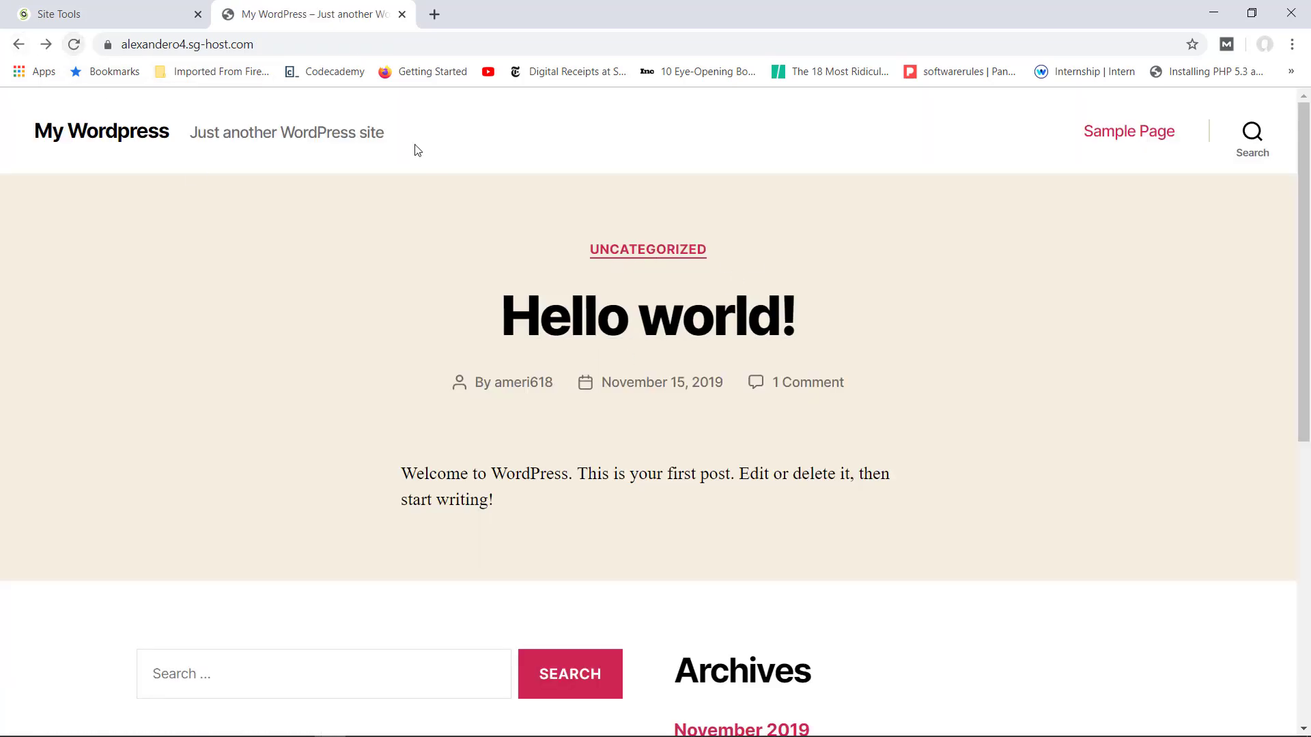
left_click(1110, 132)
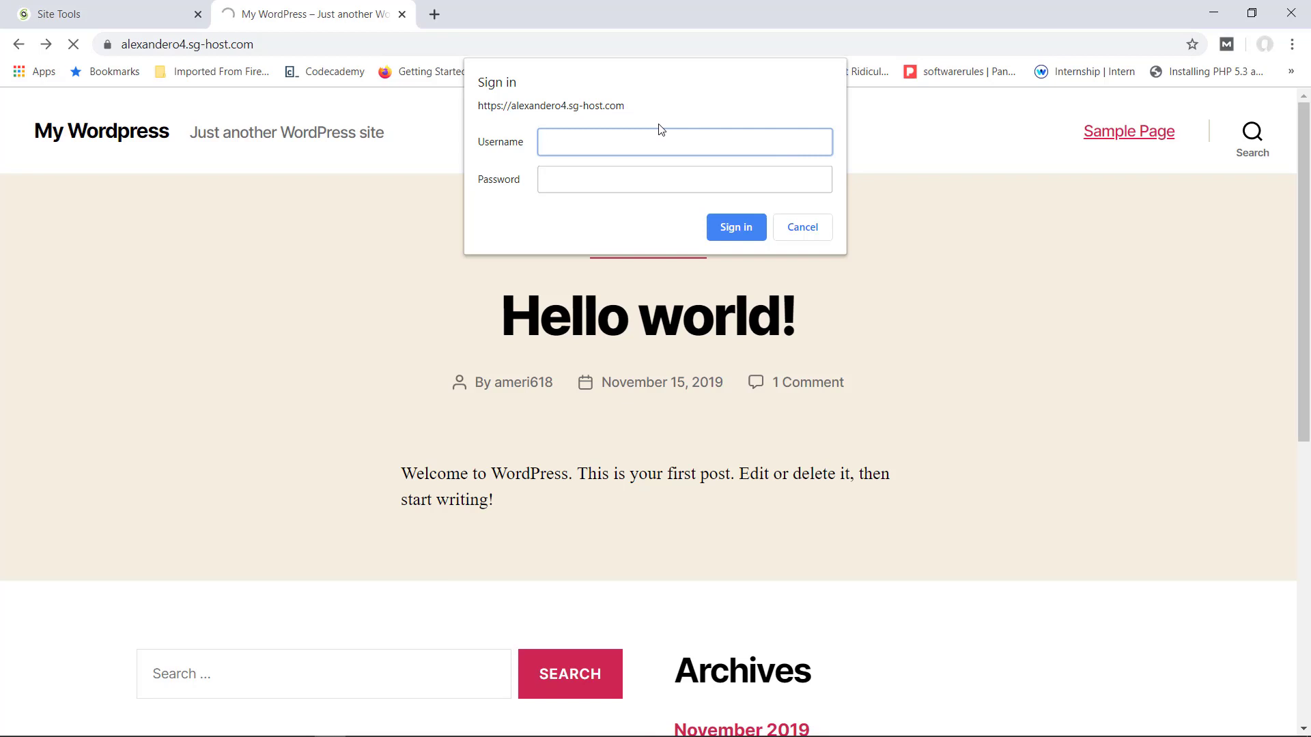
type("ameri555")
key("Tab")
type("•")
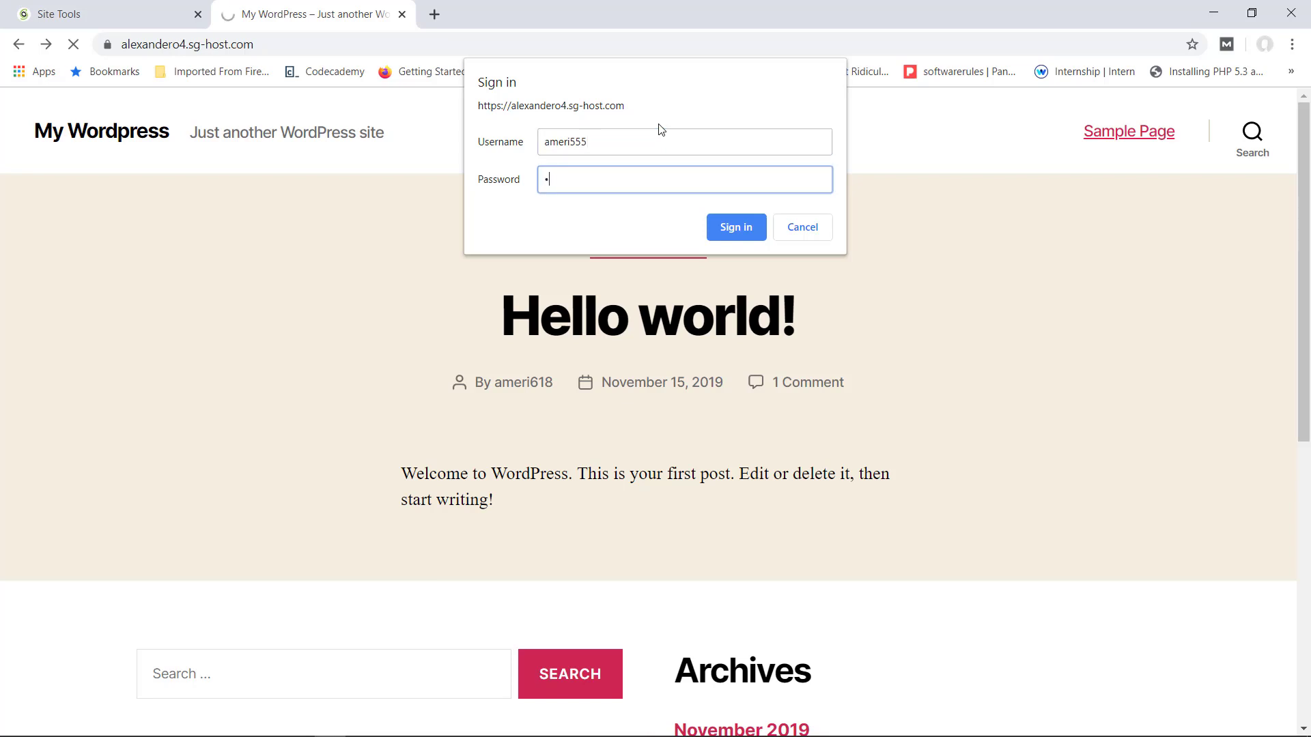
type("•••••••••••")
left_click(733, 226)
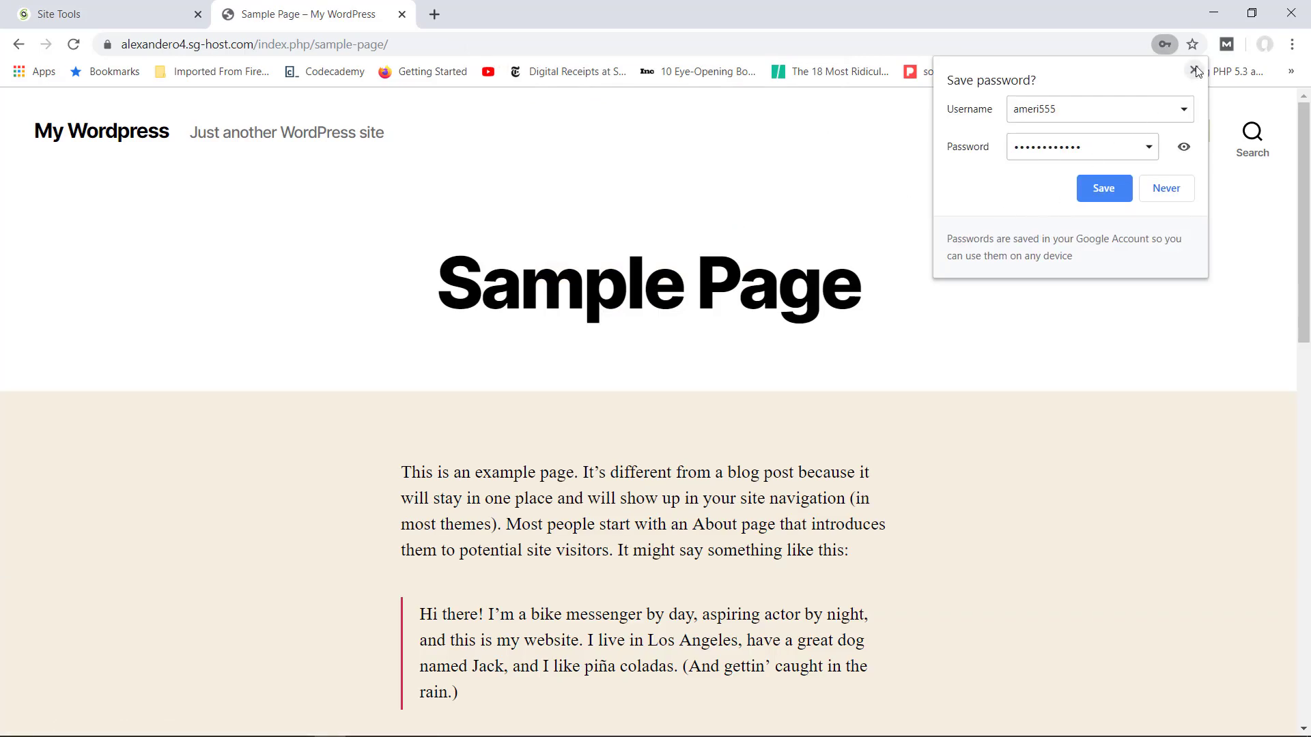
left_click(1194, 70)
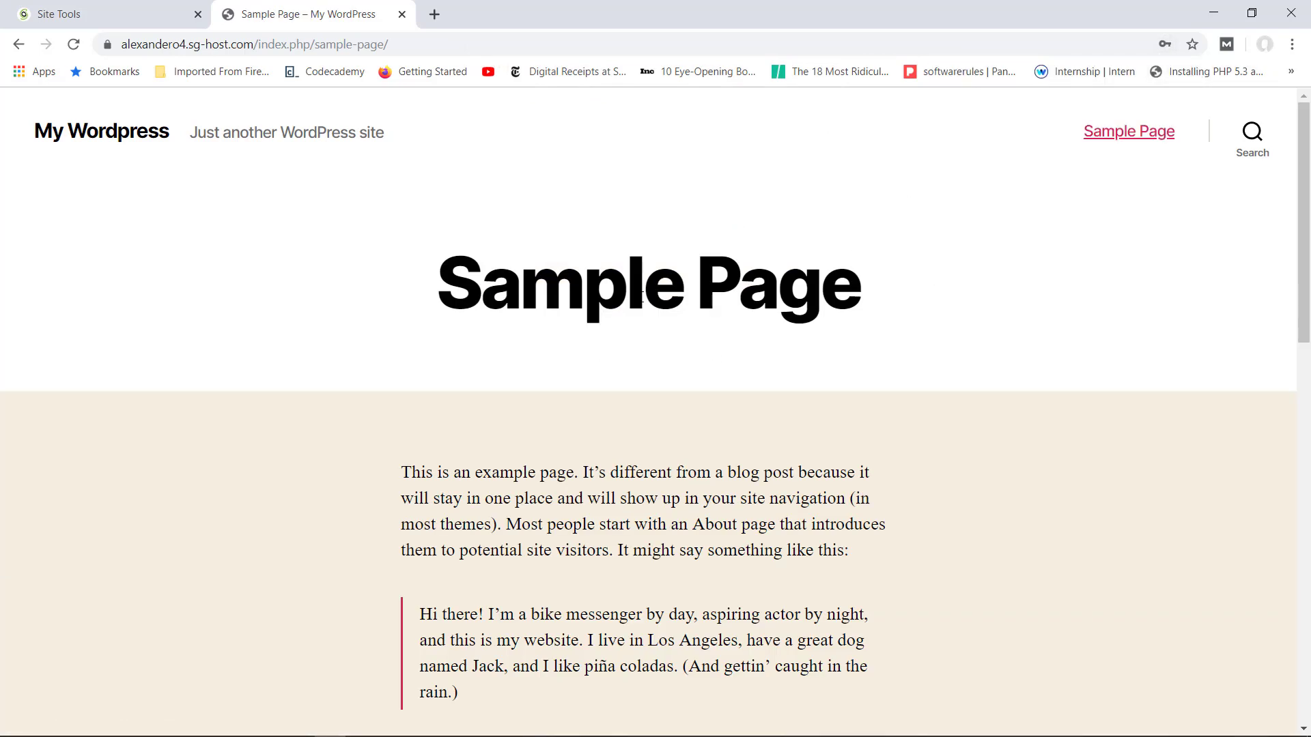
left_click(106, 7)
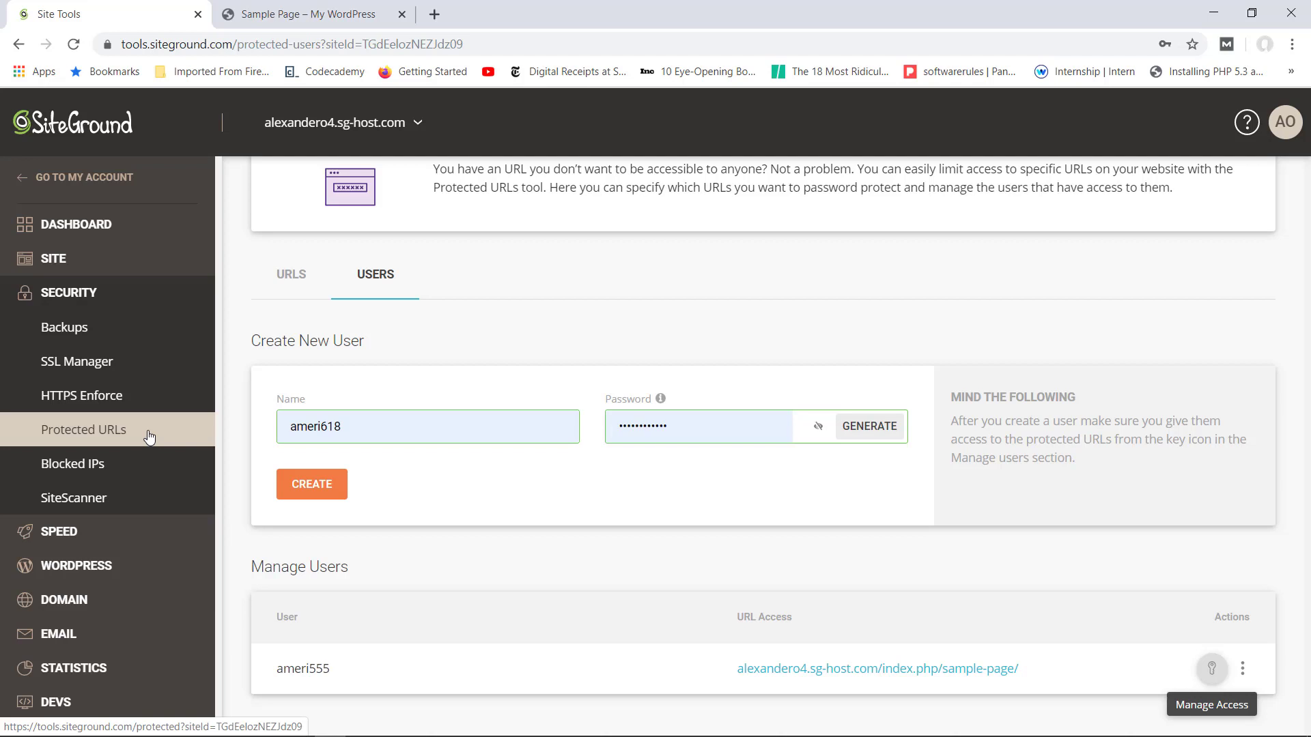
left_click(96, 470)
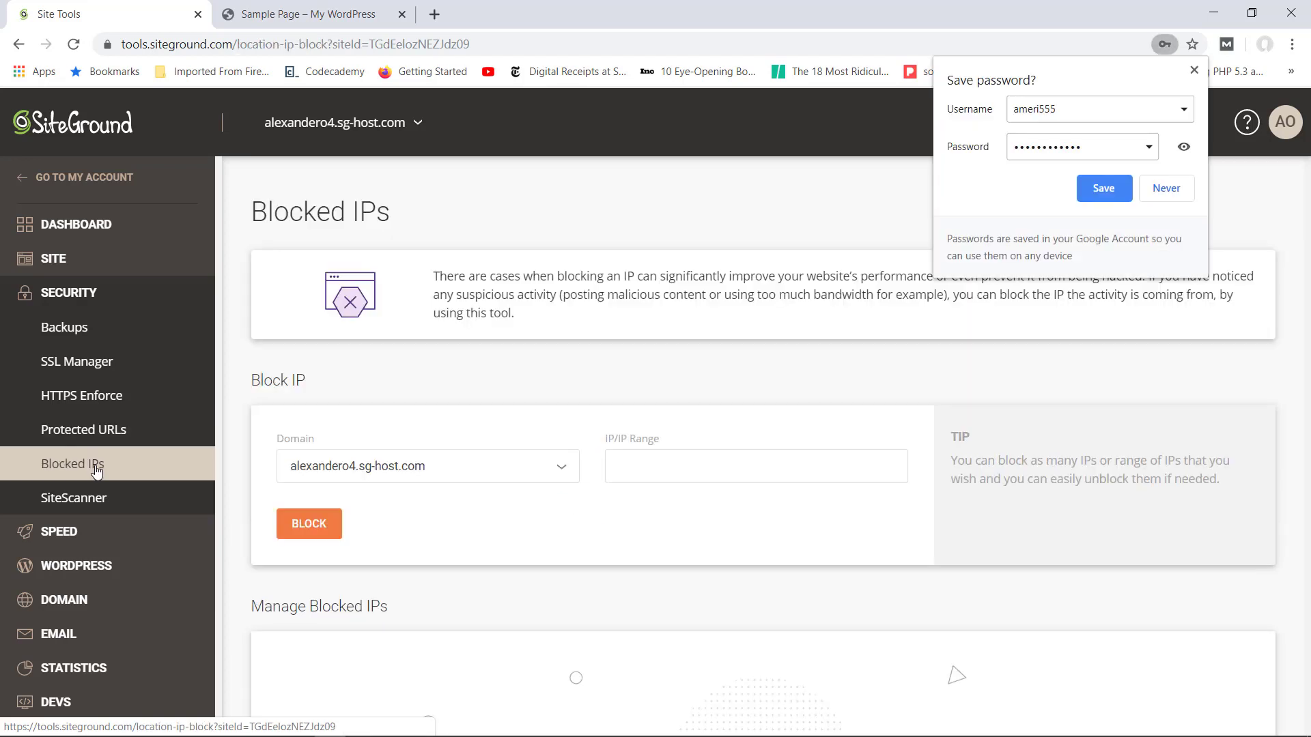
Look over the empty Blocked IPs list, dismissing Chrome's save-password bubble, and go to SiteScanner
left_click(1194, 70)
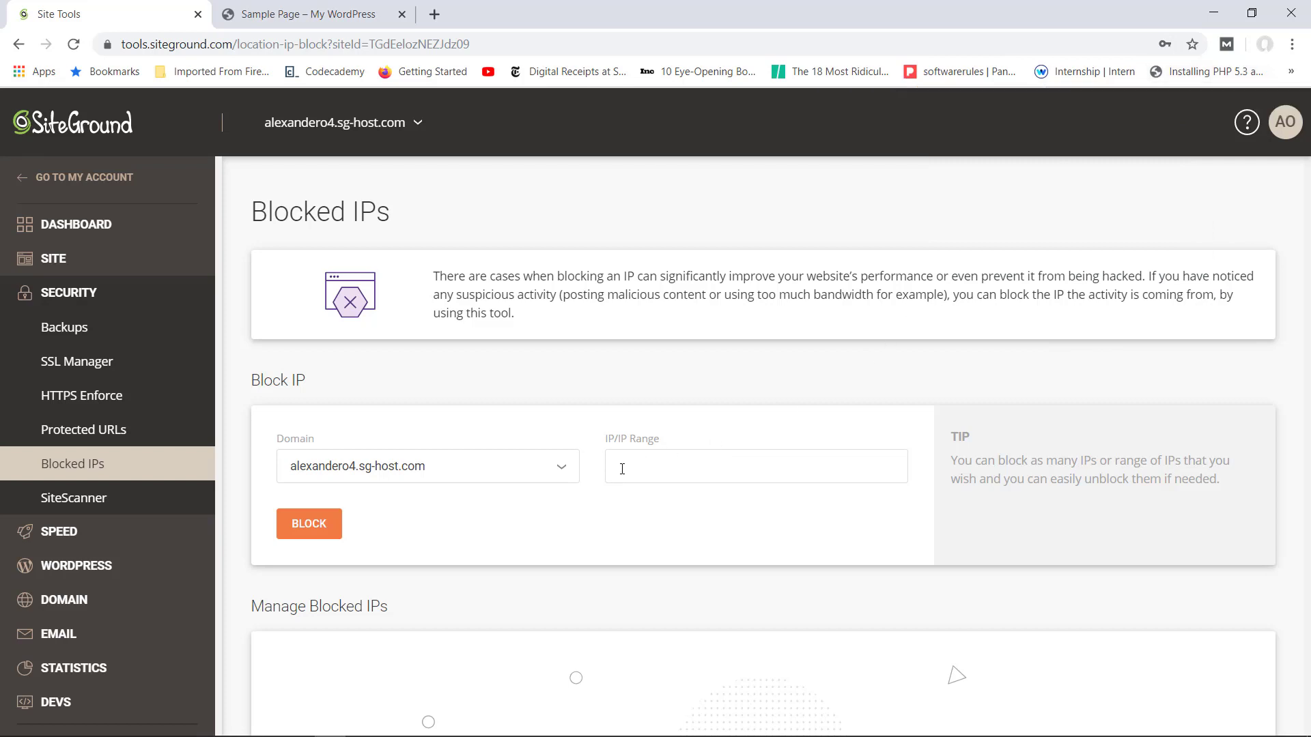
left_click(692, 473)
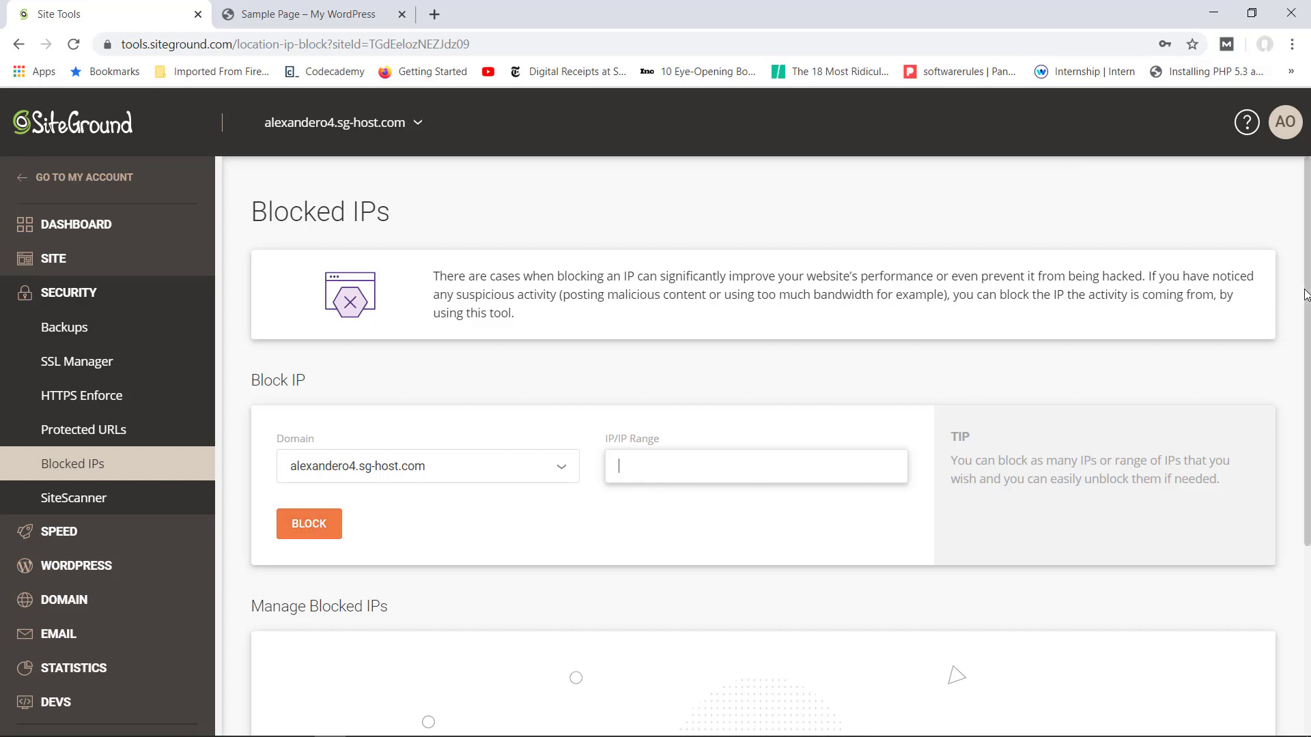
scroll(1070, 434, "down", 2)
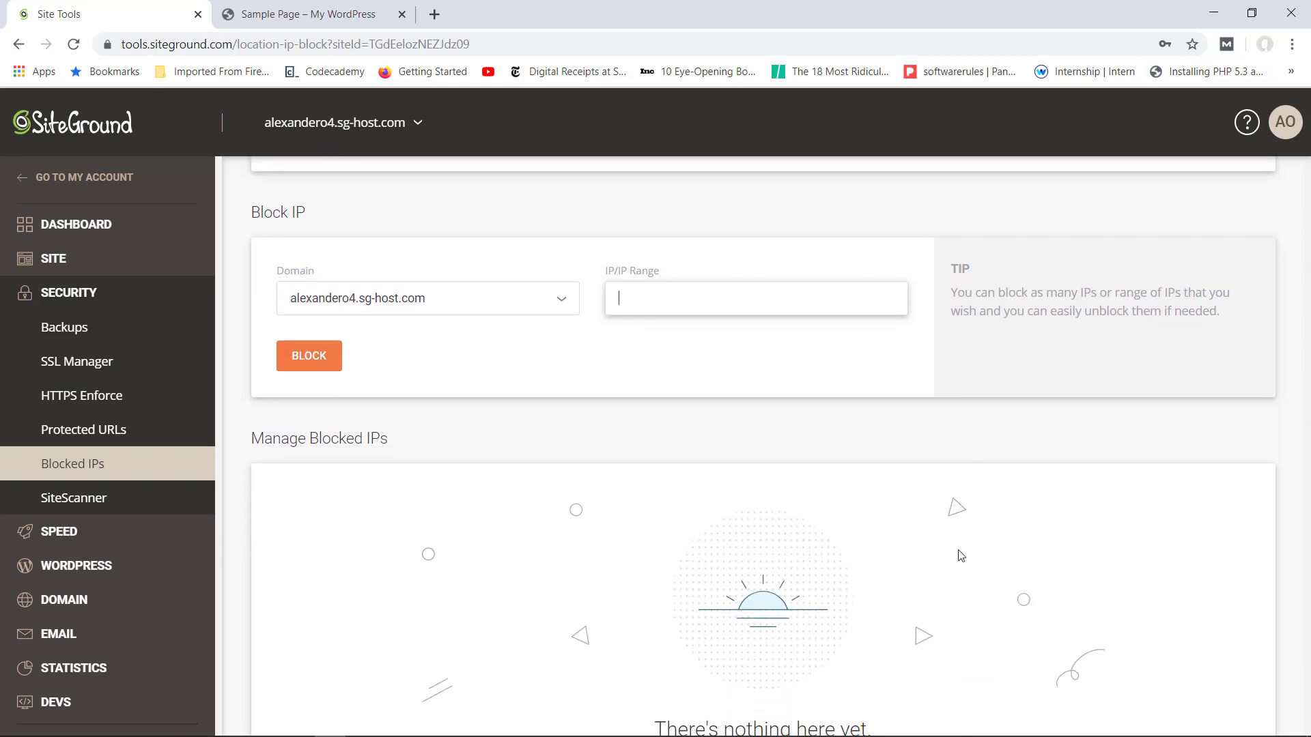
scroll(1297, 444, "down", 1)
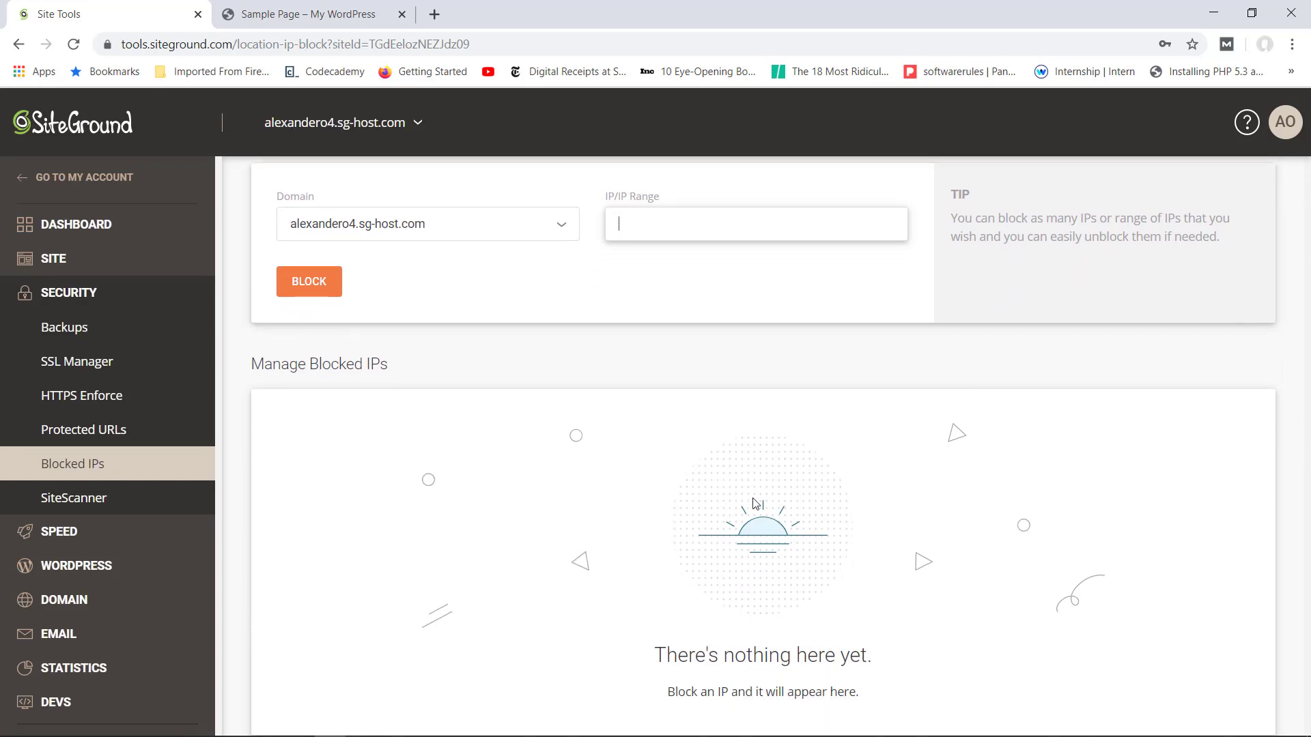
left_click(79, 504)
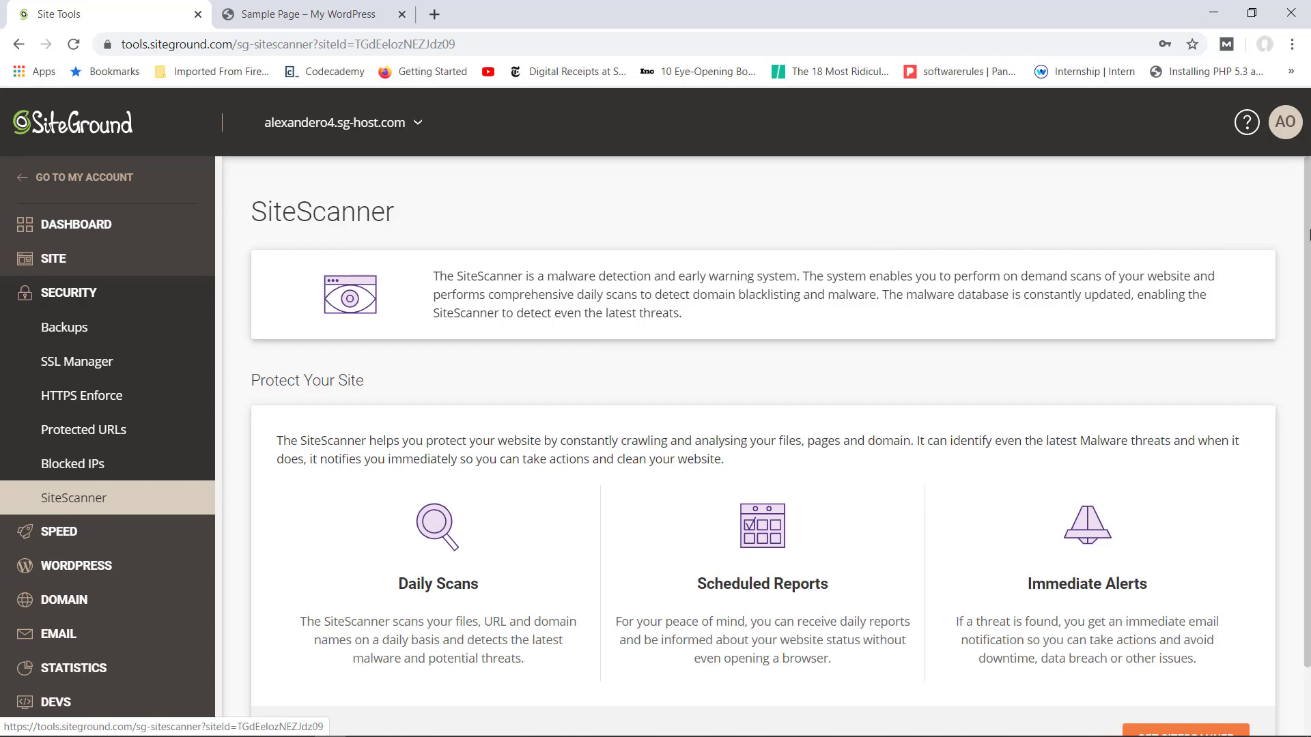
Start a SiteScanner order, review the $19.80 for 12 months summary, and back out unpaid
scroll(1307, 278, "down", 1)
left_click_drag(1307, 278, 1305, 340)
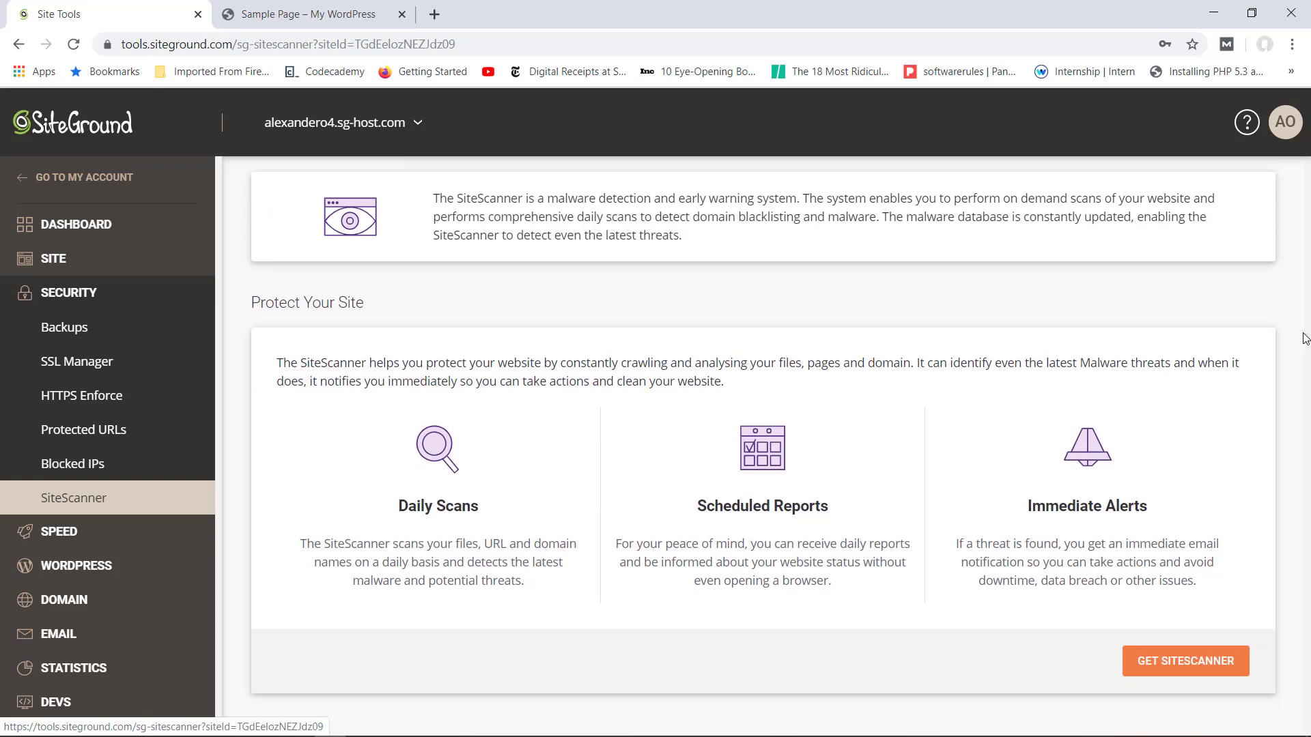
left_click(1185, 672)
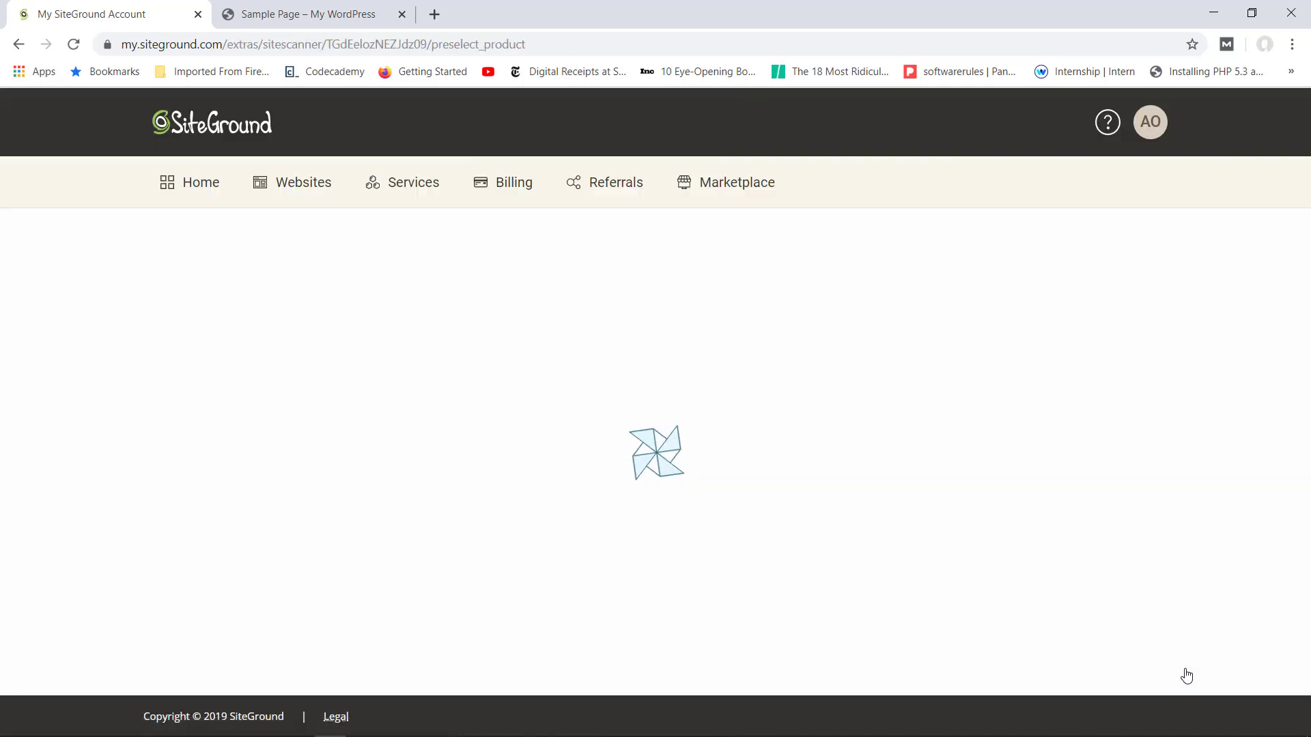
scroll(1185, 673, "down", 8)
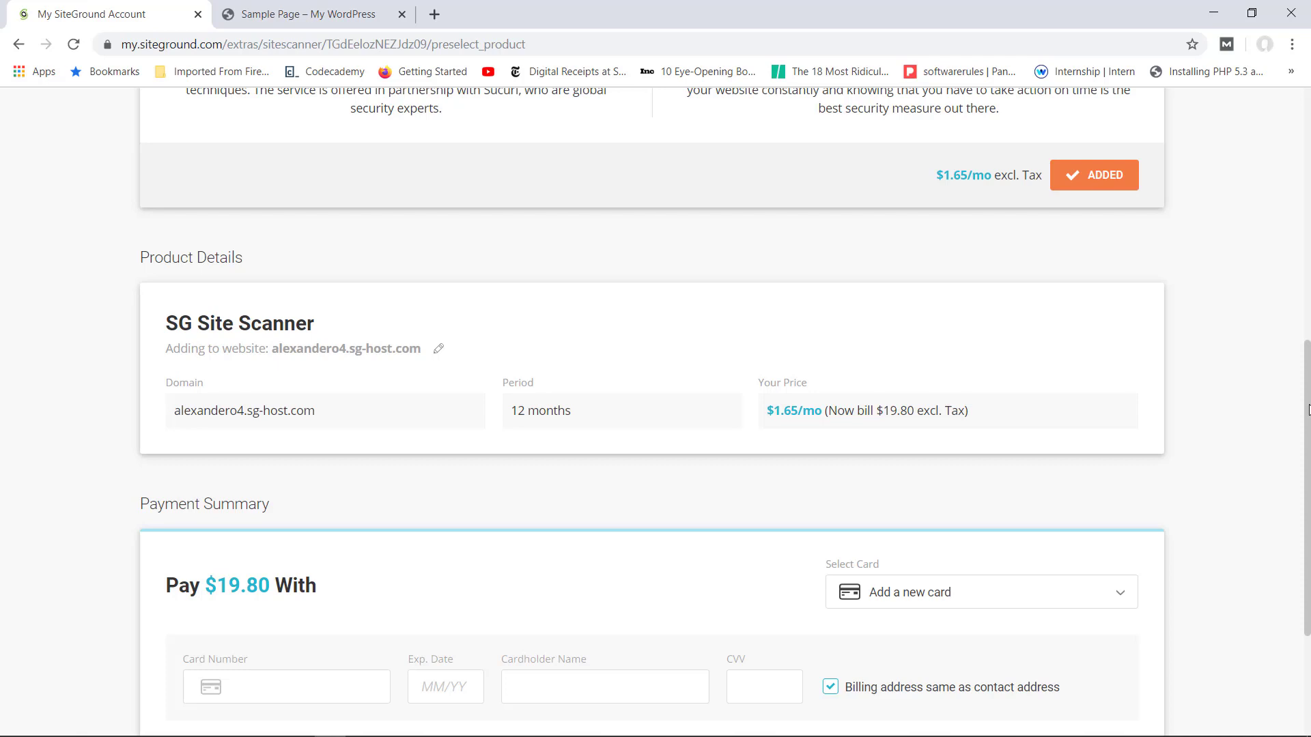
scroll(1305, 430, "down", 2)
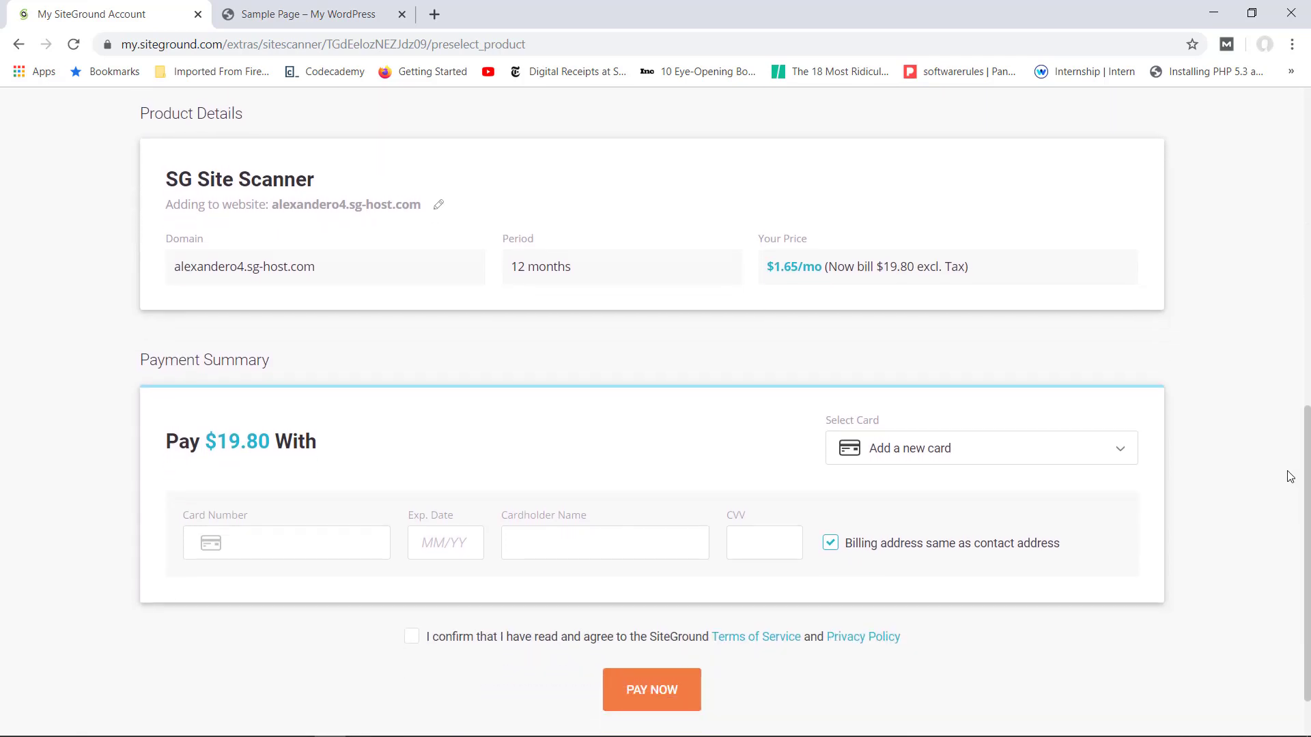
scroll(1289, 477, "up", 10)
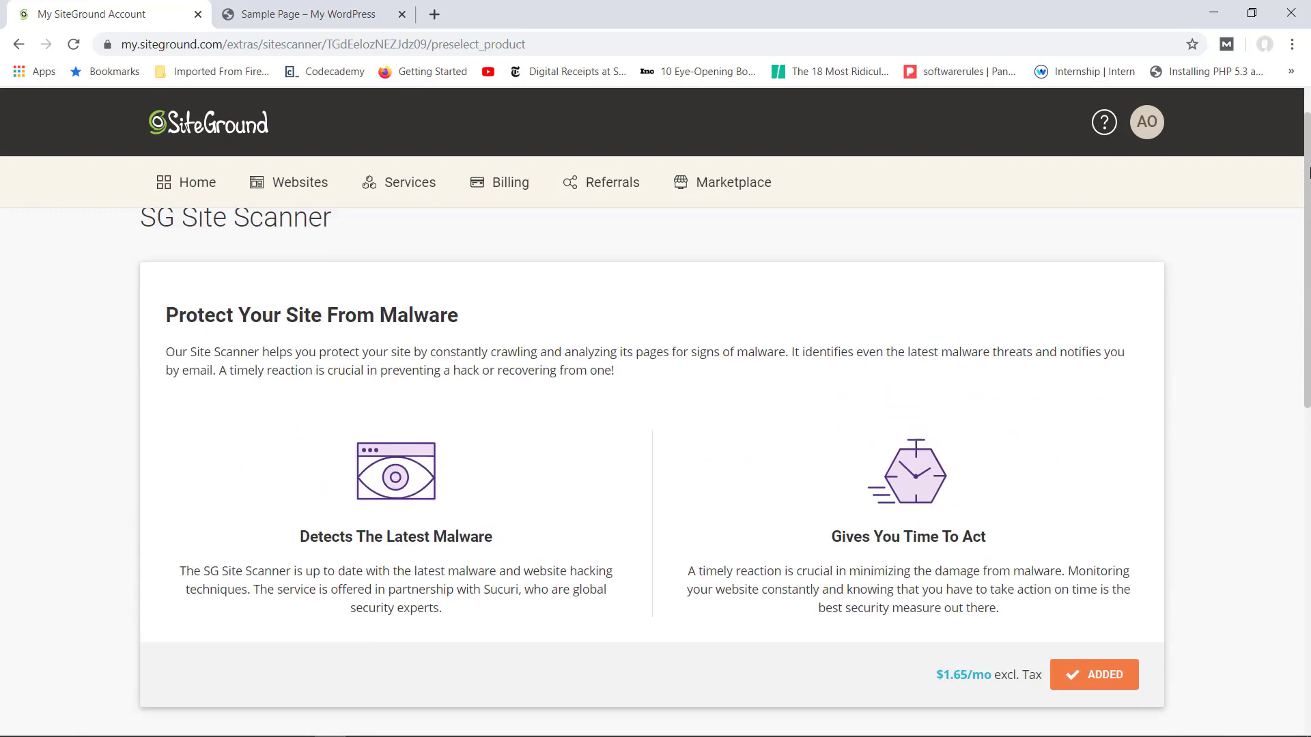
scroll(1308, 172, "up", 1)
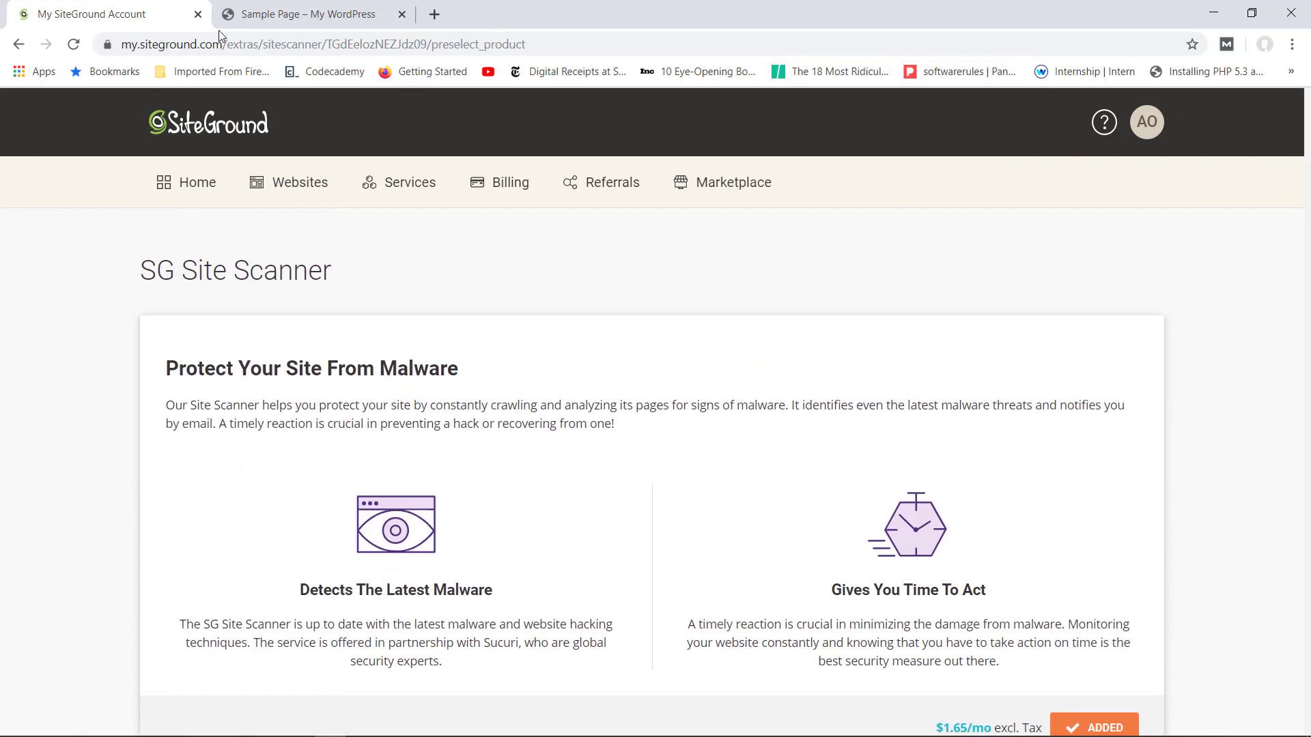
left_click(19, 43)
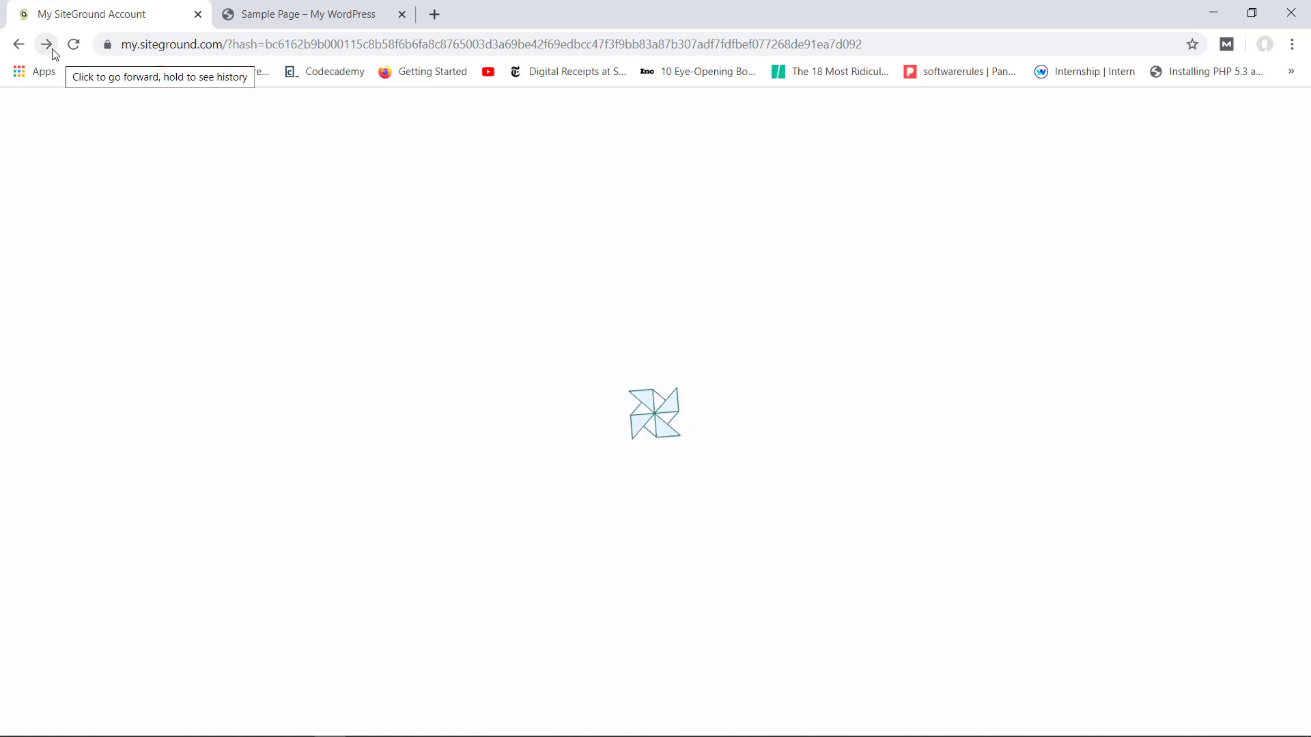
Switch the Cloudflare CDN page to thelonenomad.com, showing Cloudflare inactive, then view Cloudflare's website
left_click(17, 45)
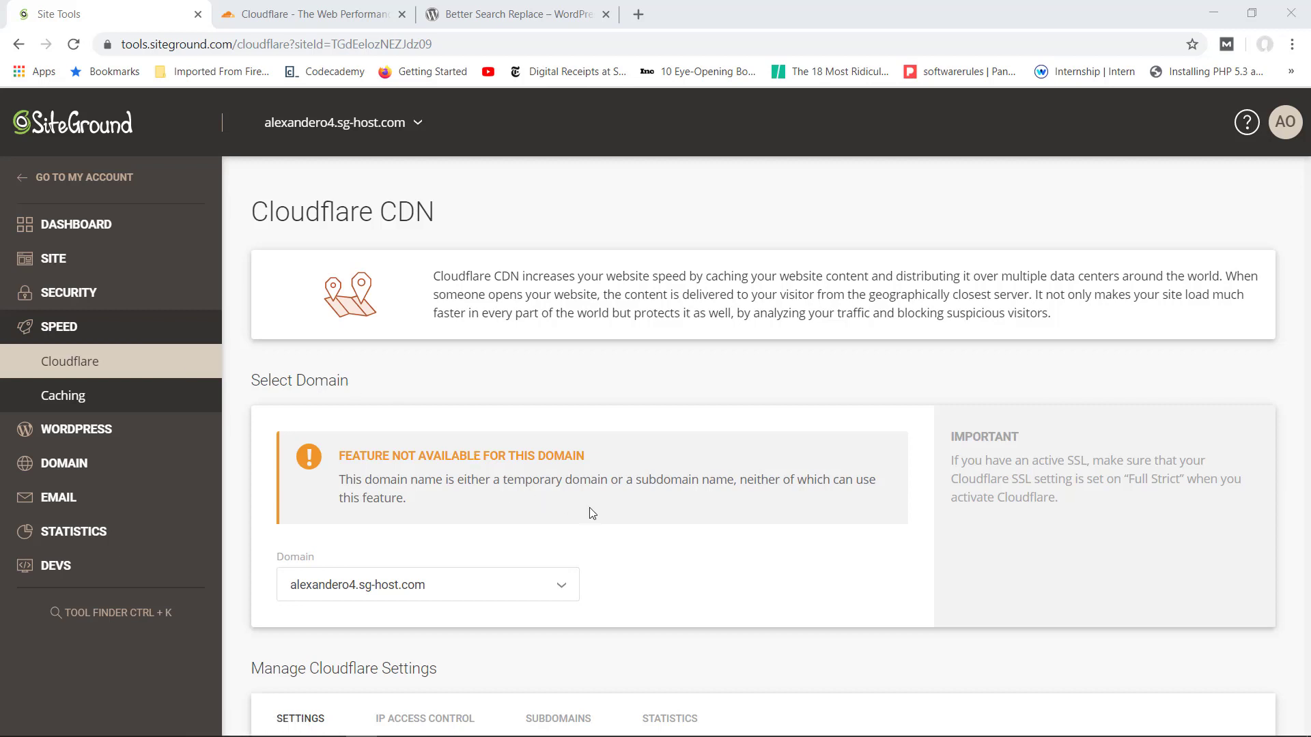
left_click_drag(580, 483, 728, 498)
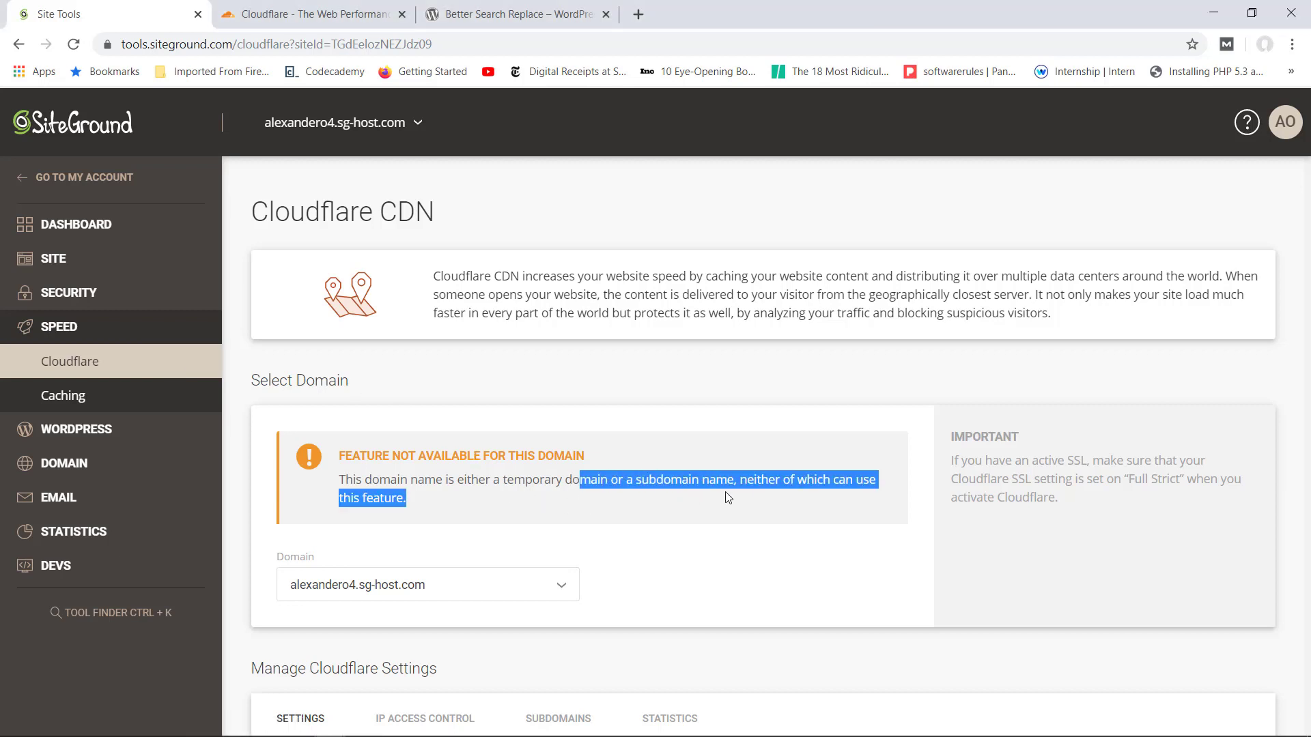
left_click(419, 126)
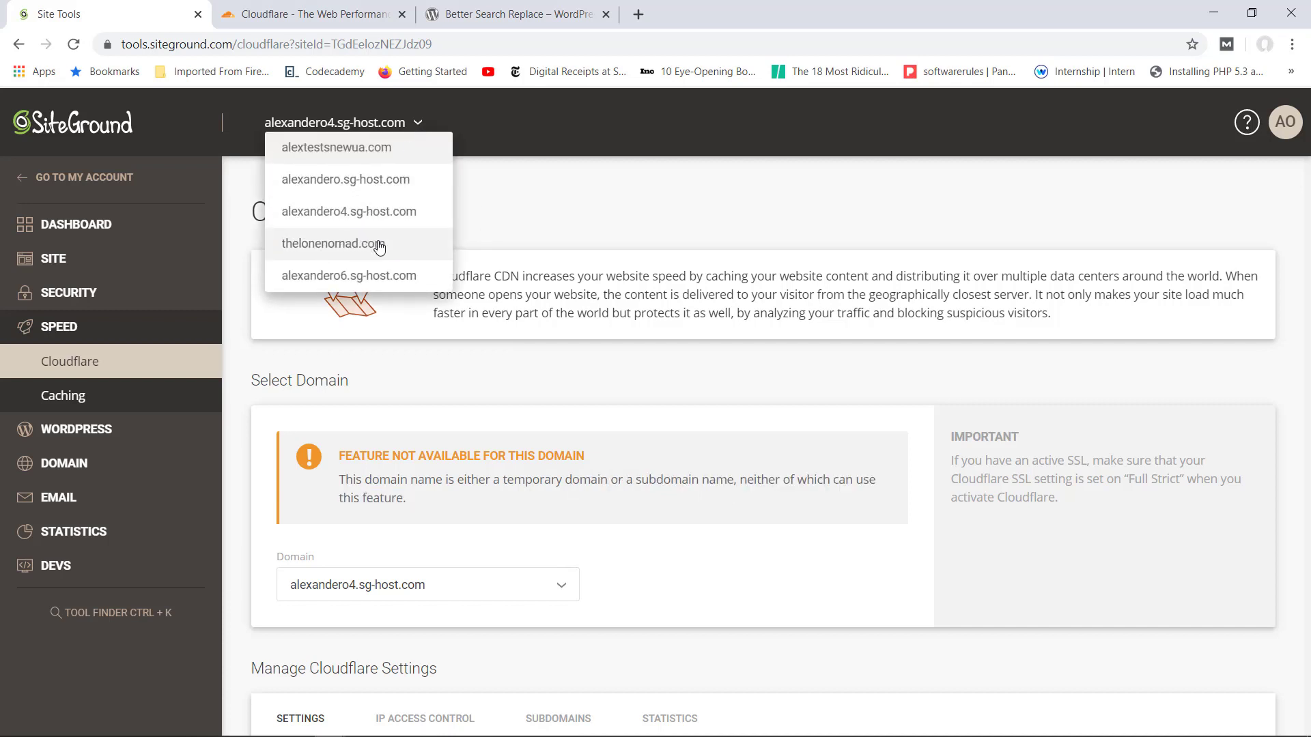
left_click(379, 247)
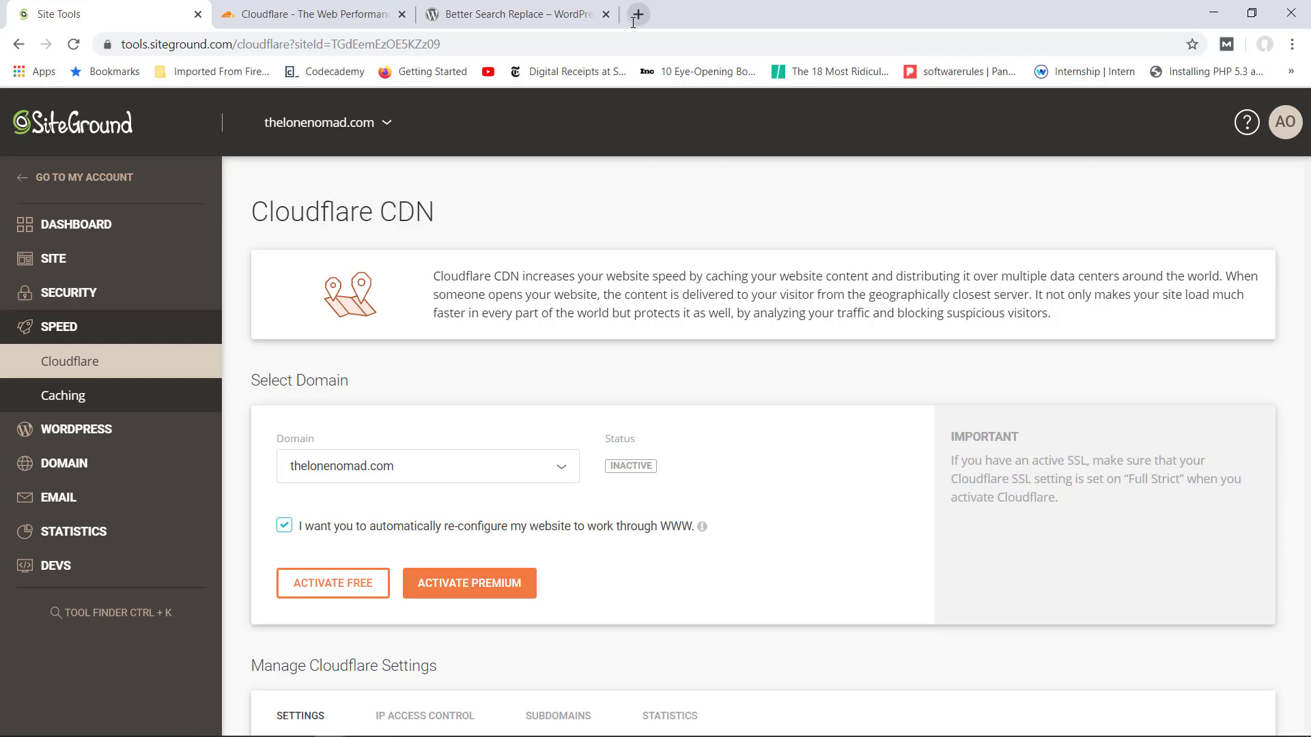
left_click(318, 12)
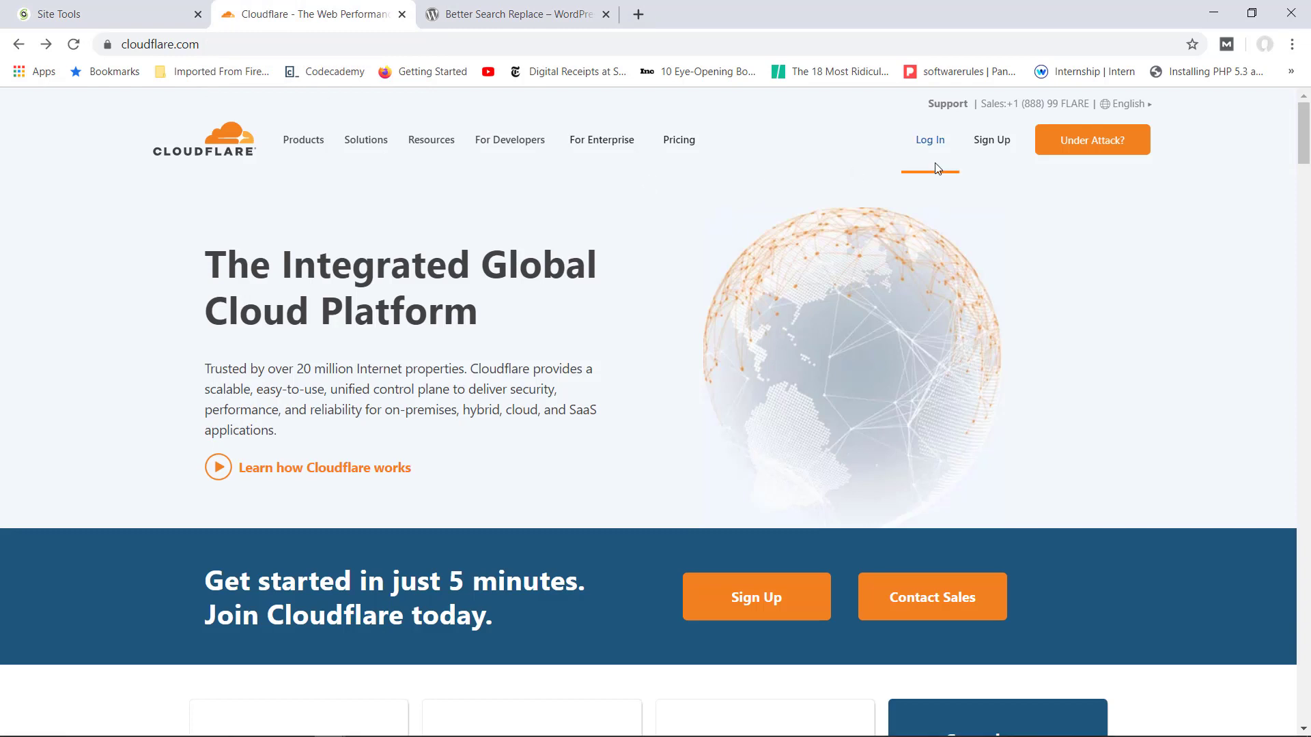
Glance at Cloudflare's login page, then return to SiteGround's Cloudflare CDN page for thelonenomad.com
left_click(999, 143)
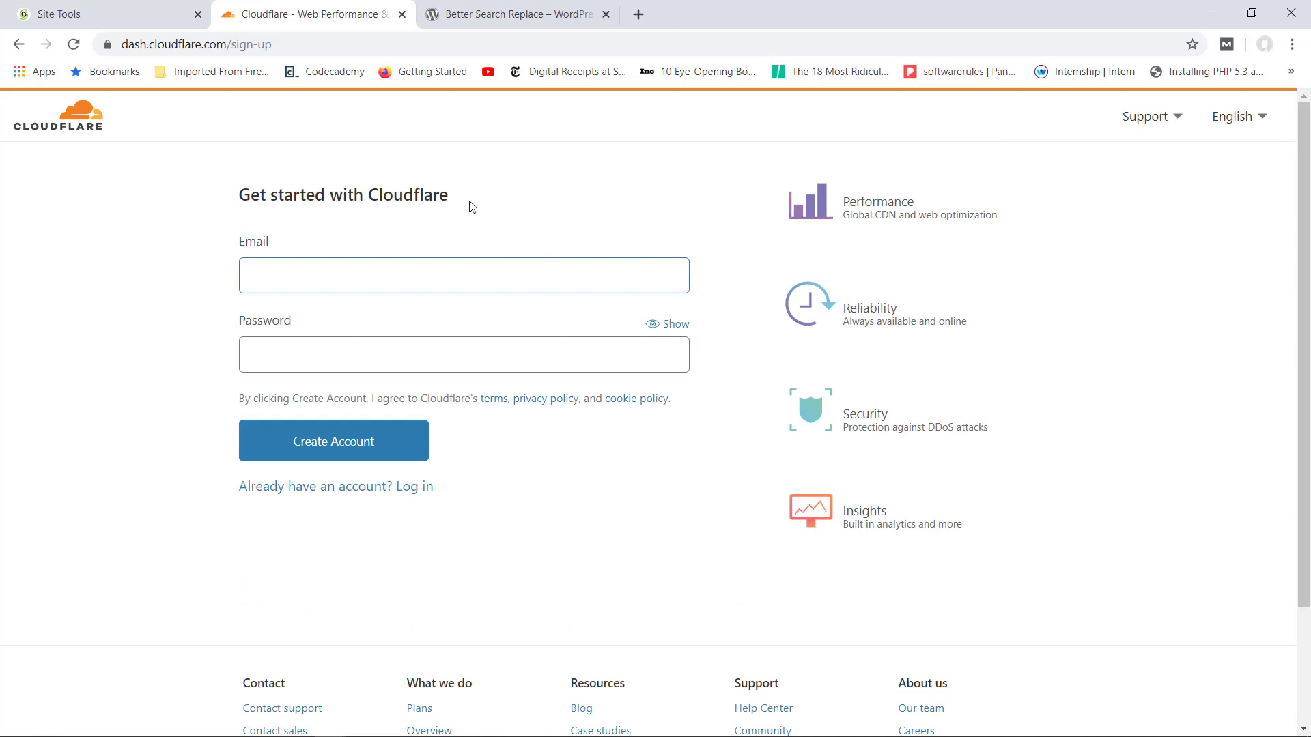
left_click(114, 10)
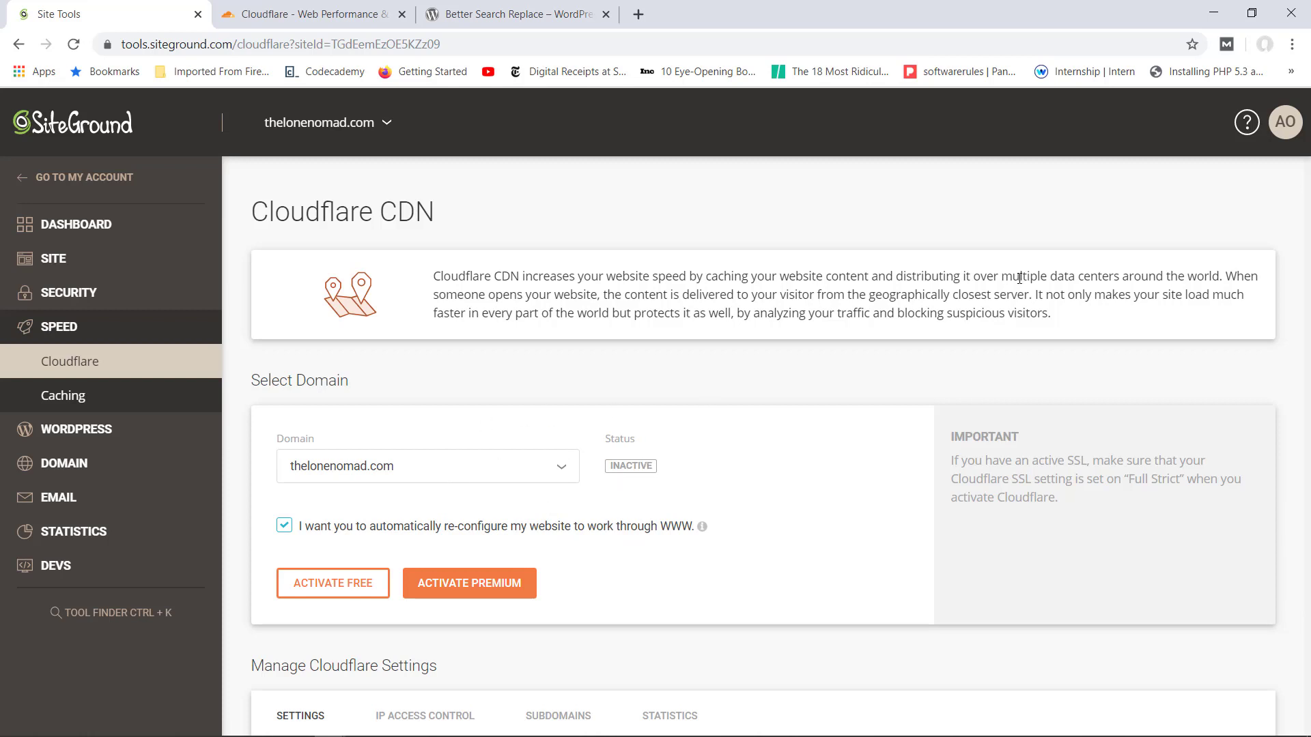
Activate free Cloudflare for thelonenomad.com with WWW reconfiguration, then toggle Development Mode on and off
scroll(916, 283, "down", 3)
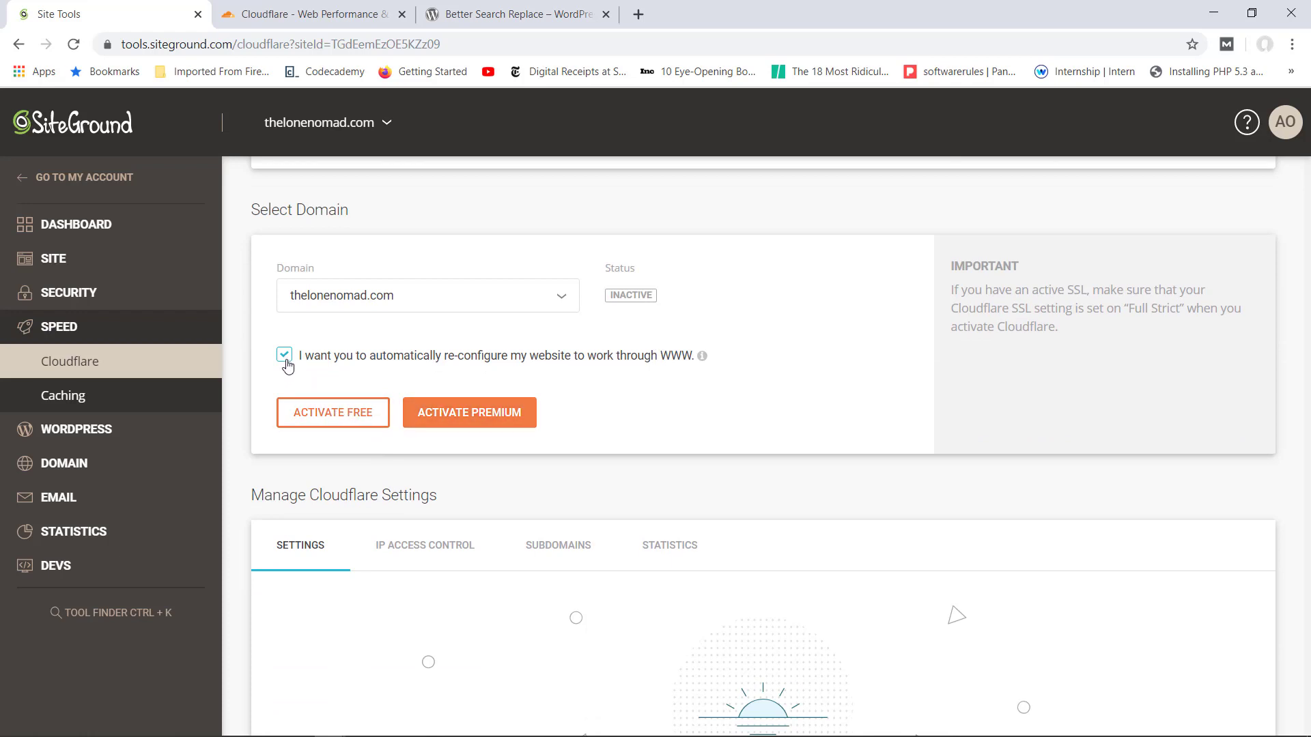
left_click(348, 411)
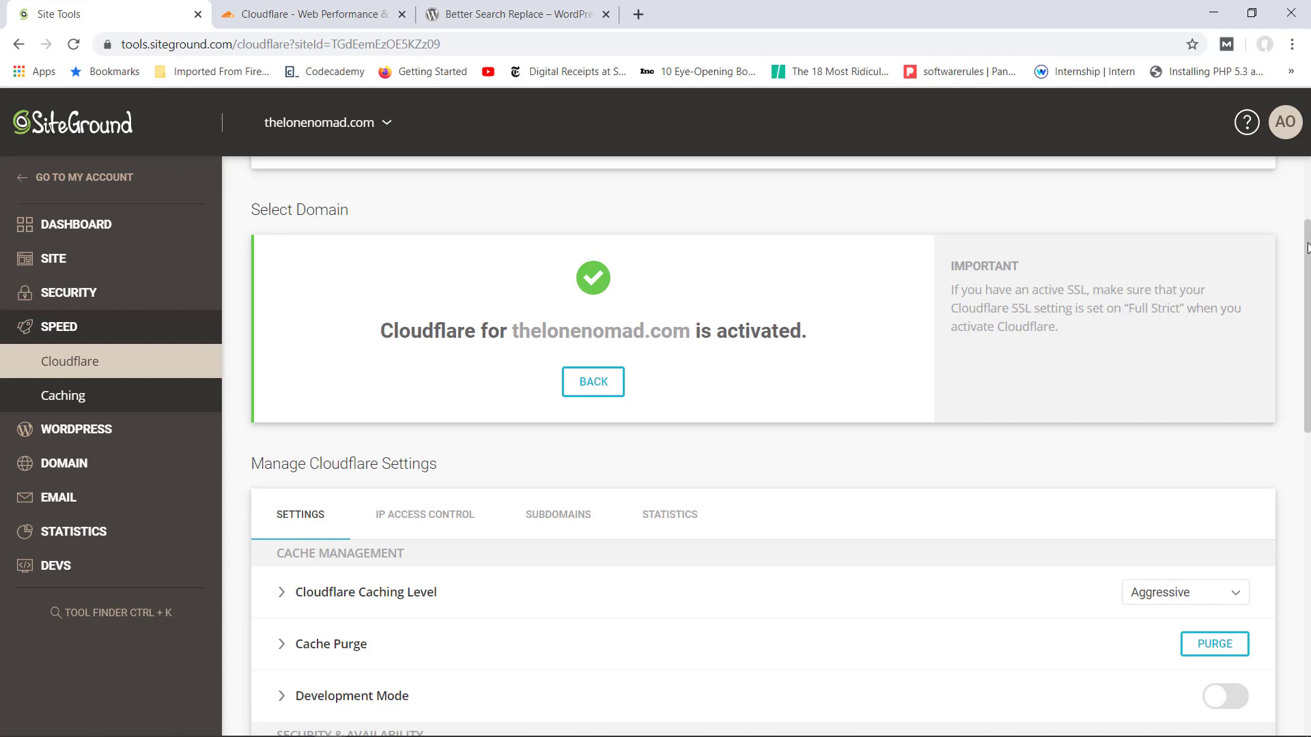
left_click_drag(1306, 247, 1300, 323)
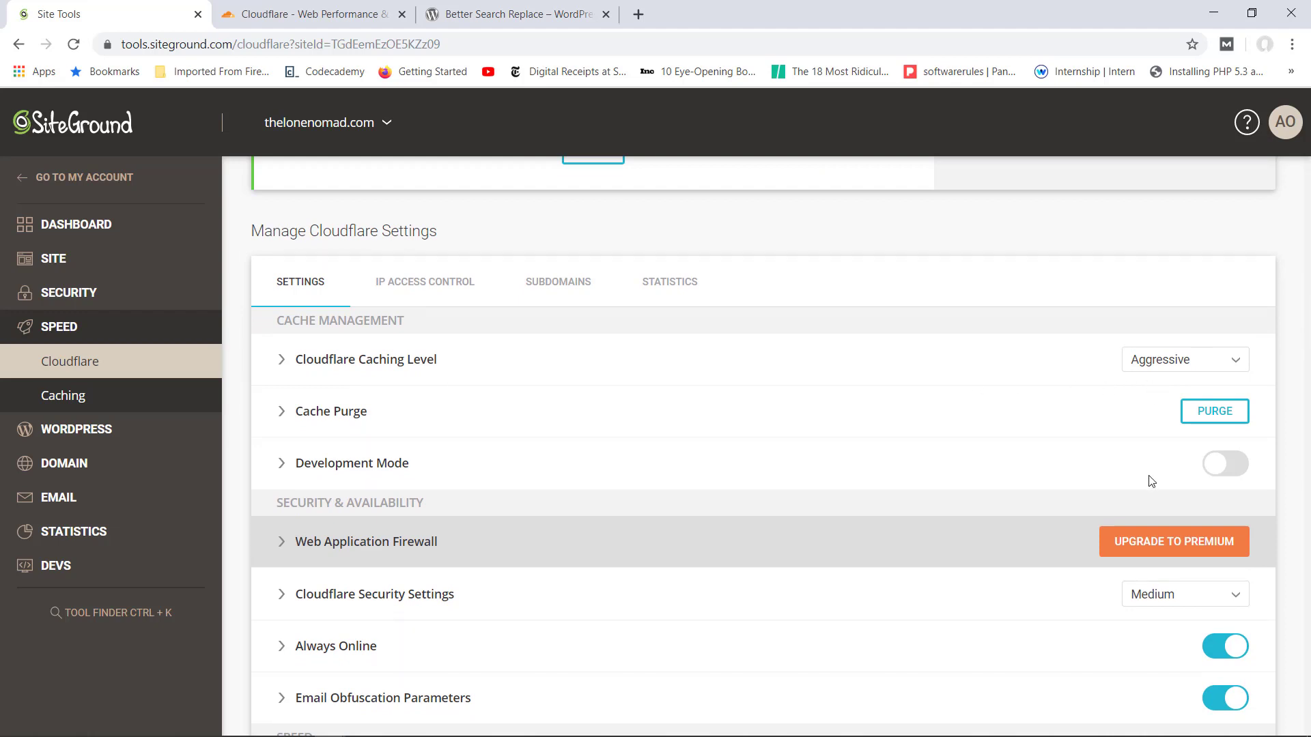
scroll(1152, 481, "up", 4)
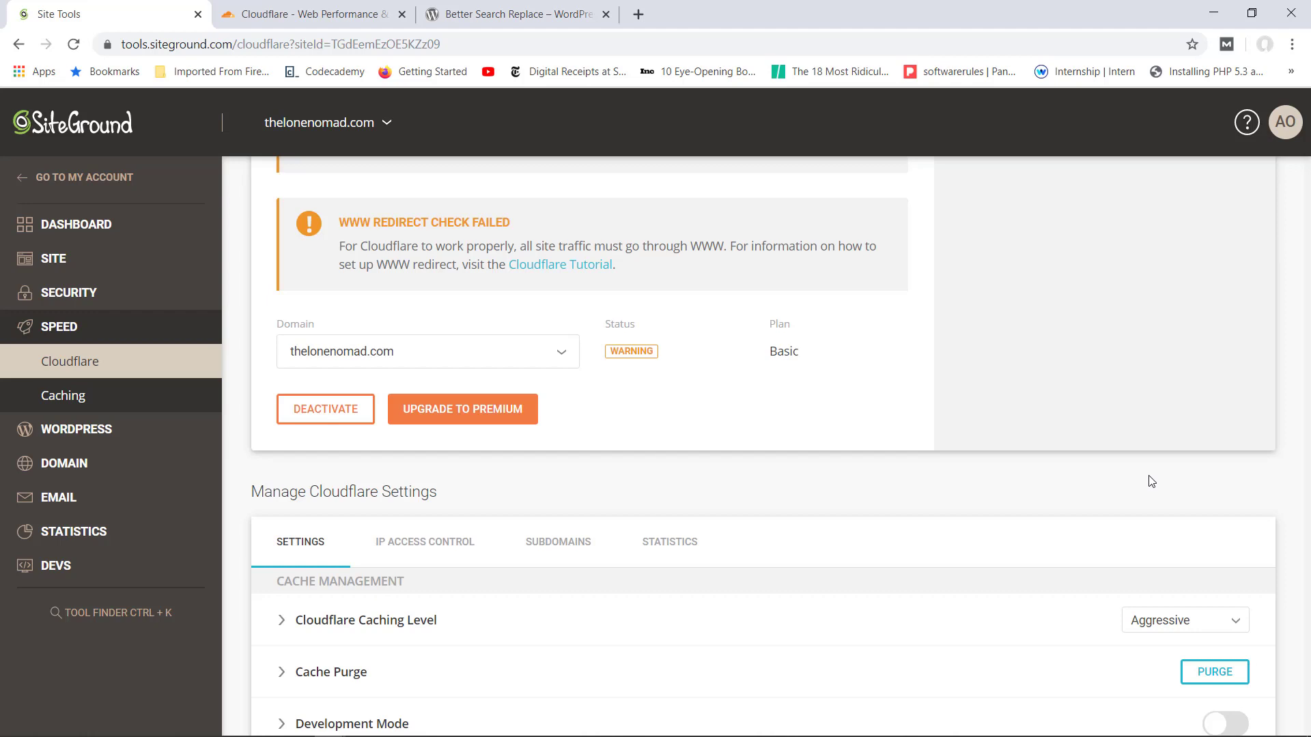
scroll(1151, 481, "down", 5)
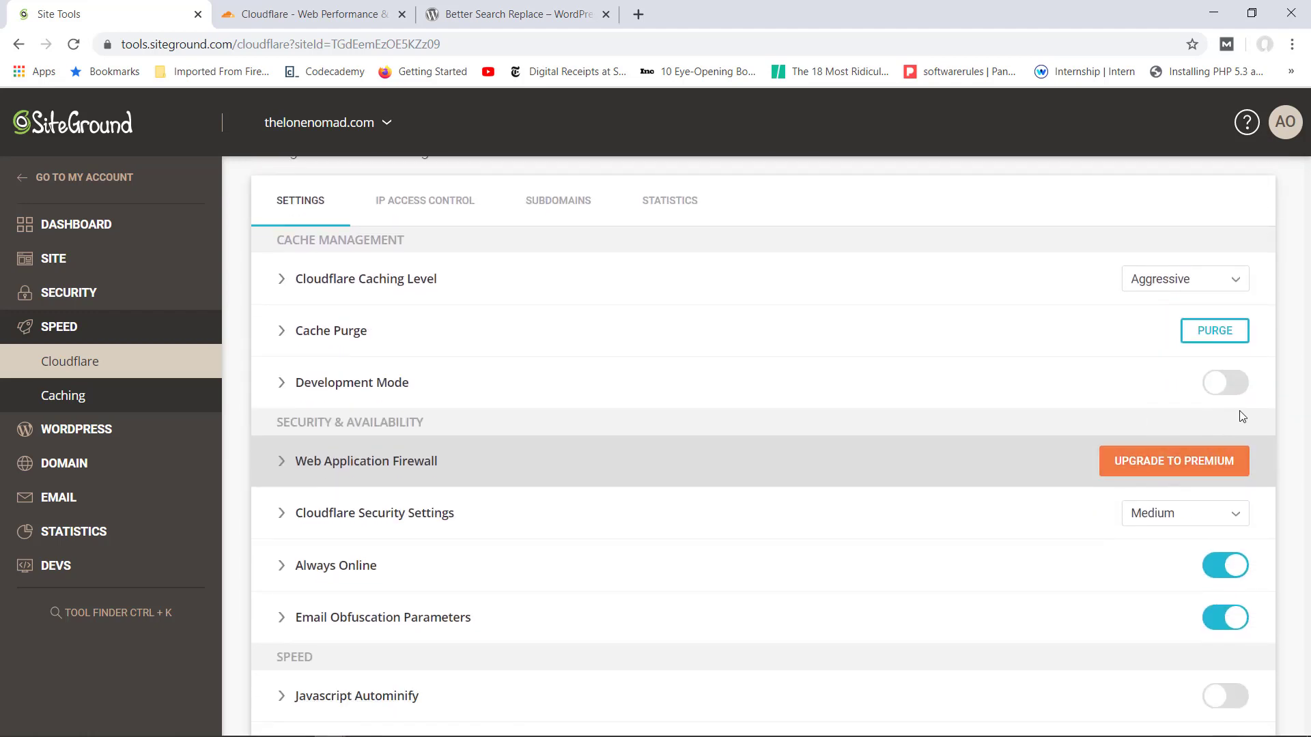
left_click(1239, 393)
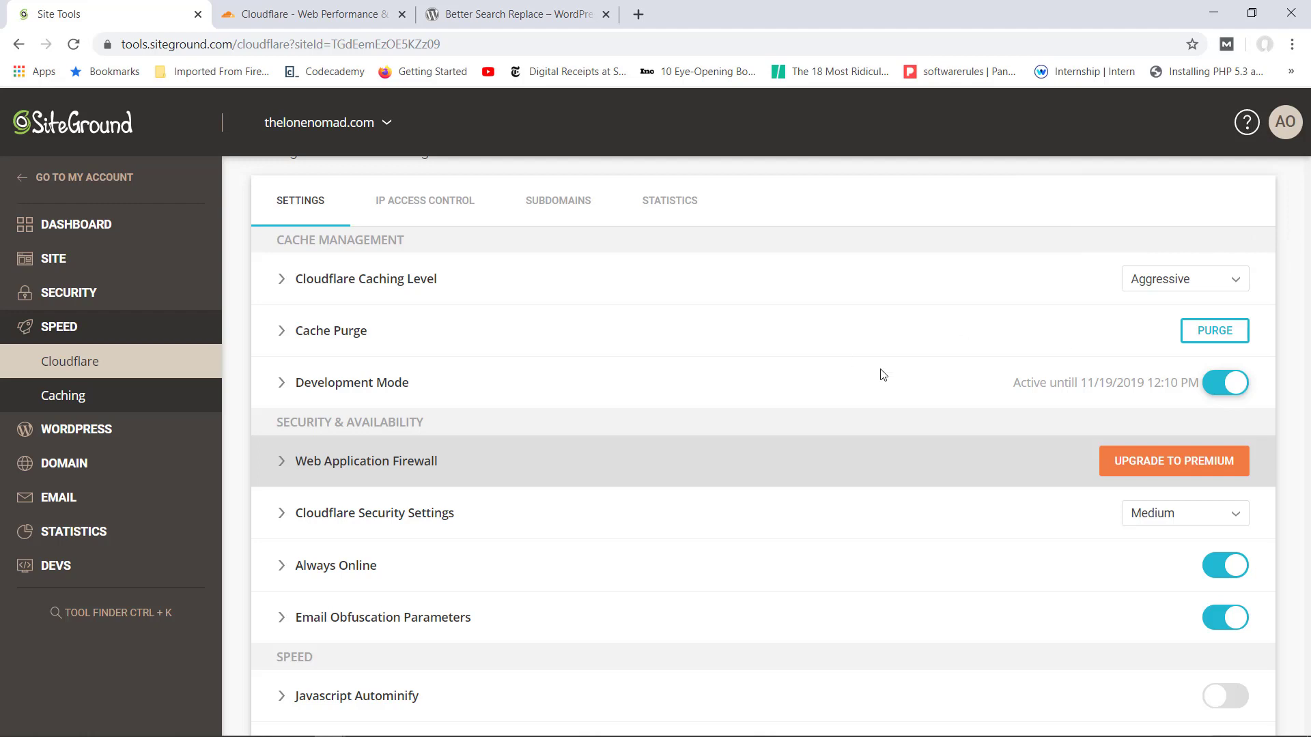
left_click(1218, 390)
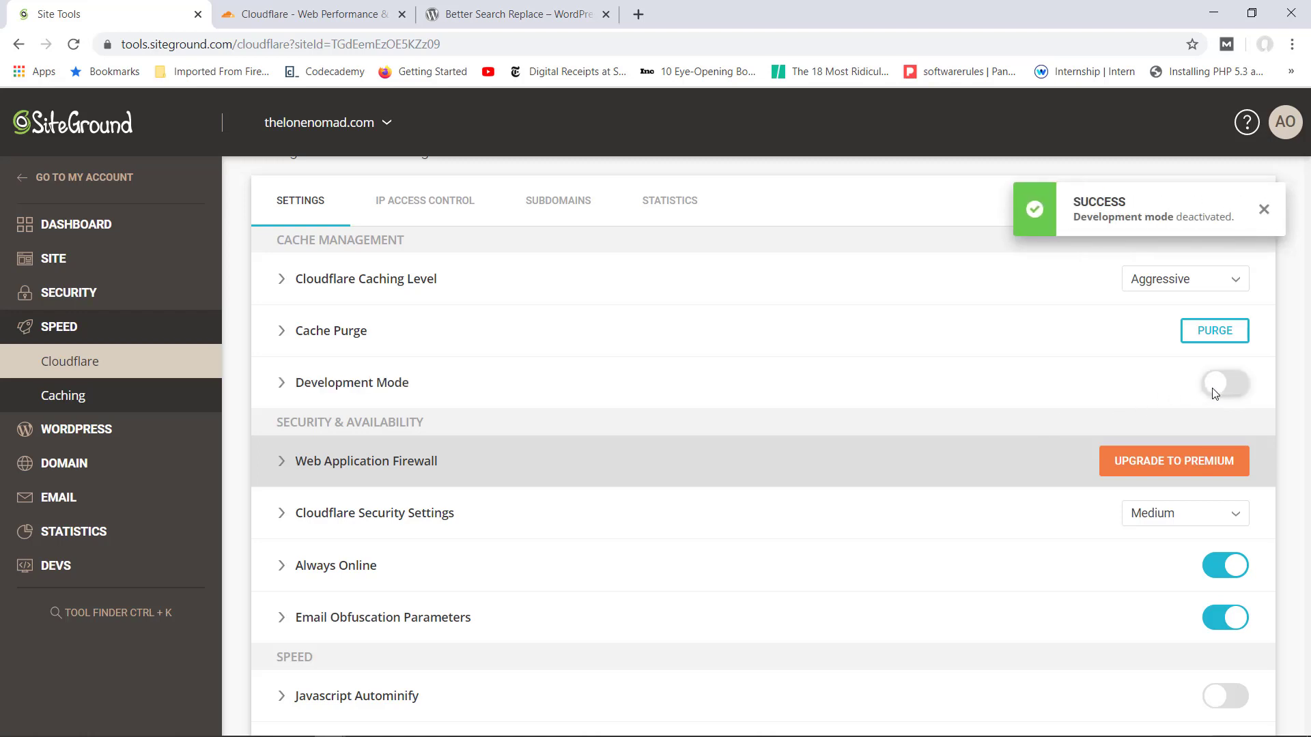
scroll(1172, 456, "down", 1)
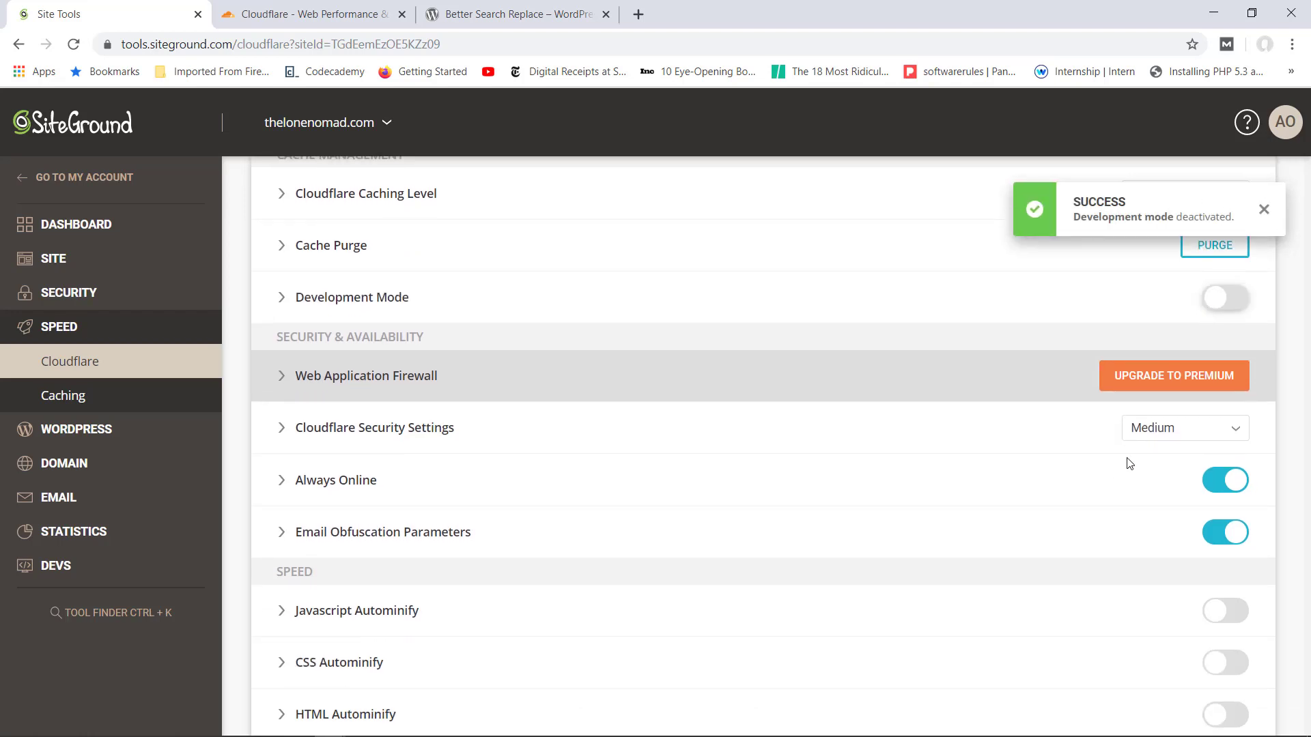
Keep the security level at Medium and enable Javascript, CSS, HTML Autominify and Railgun
left_click(1168, 435)
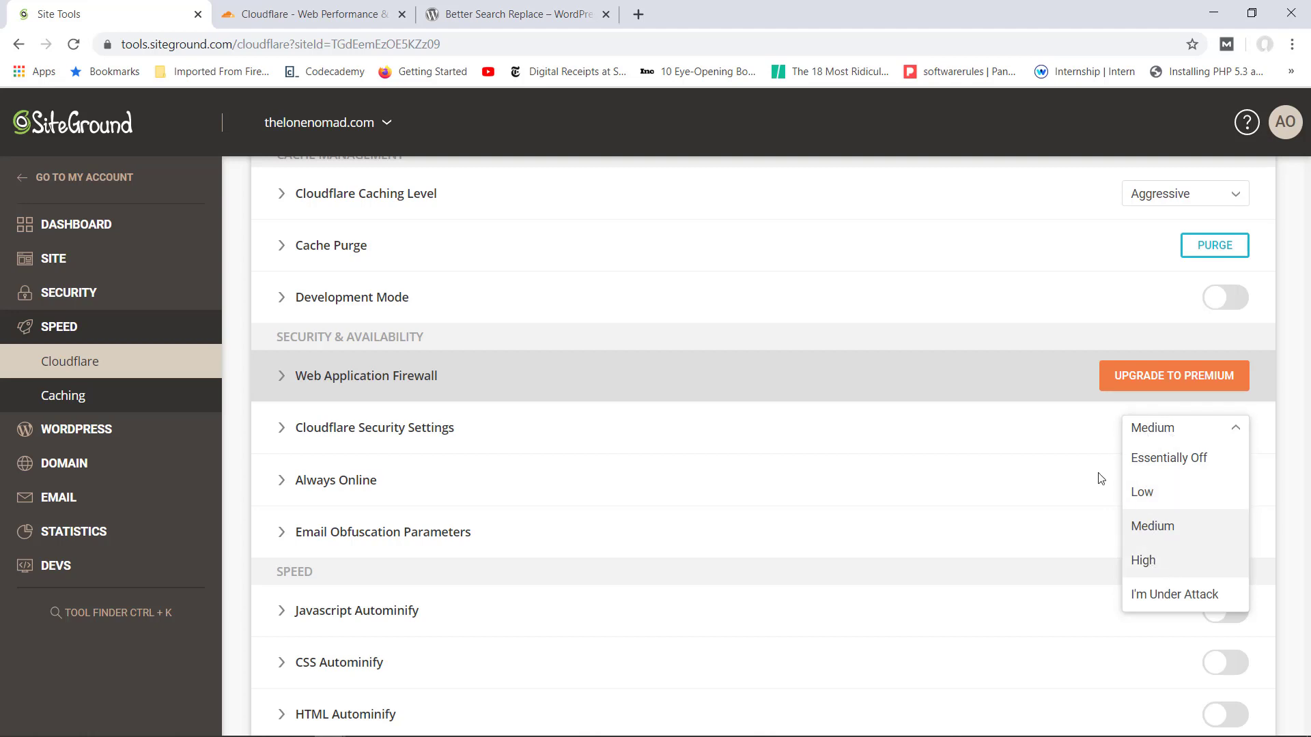
left_click(1027, 432)
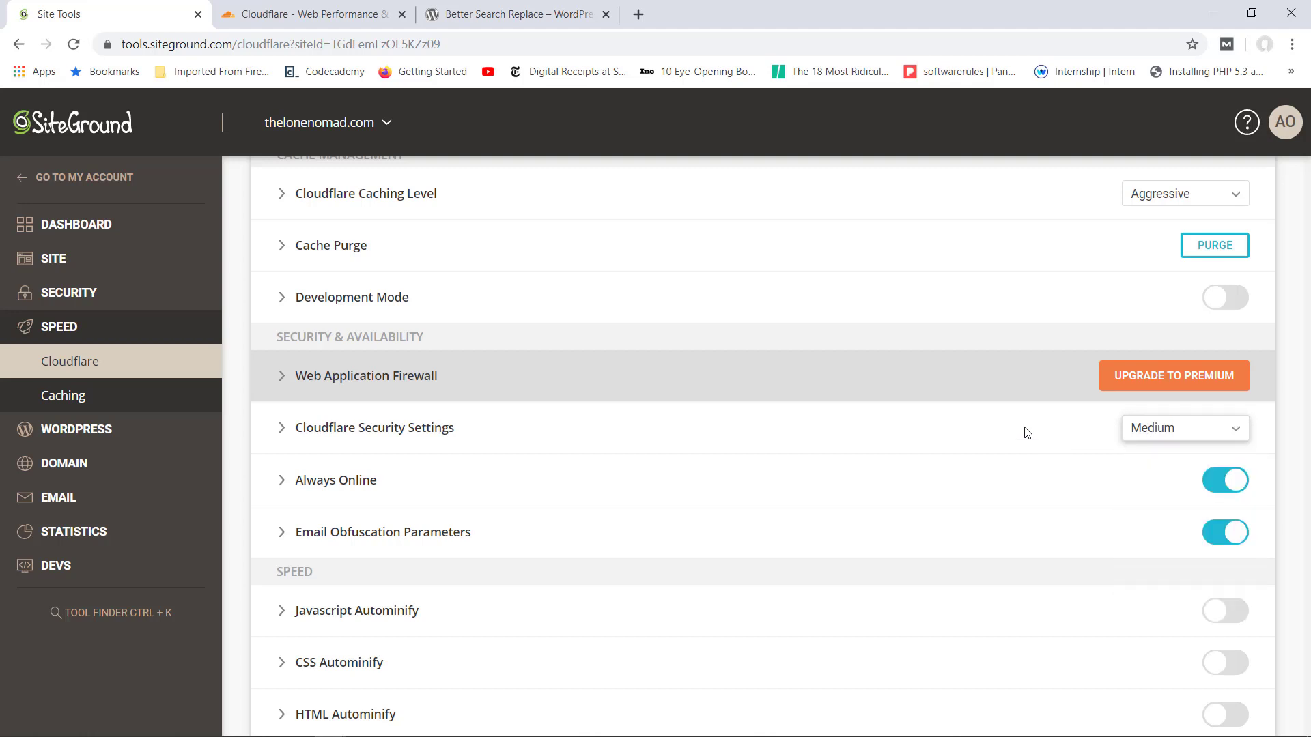
scroll(1163, 409, "down", 5)
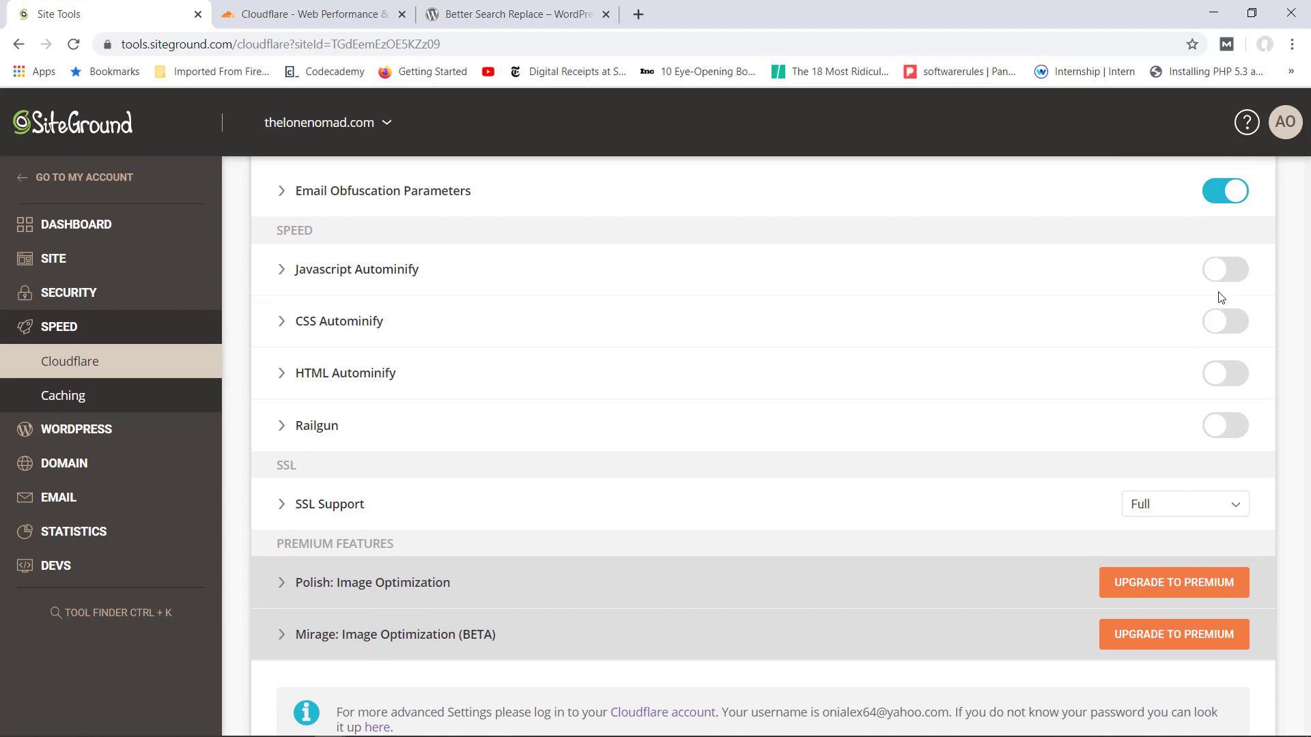
left_click(1228, 277)
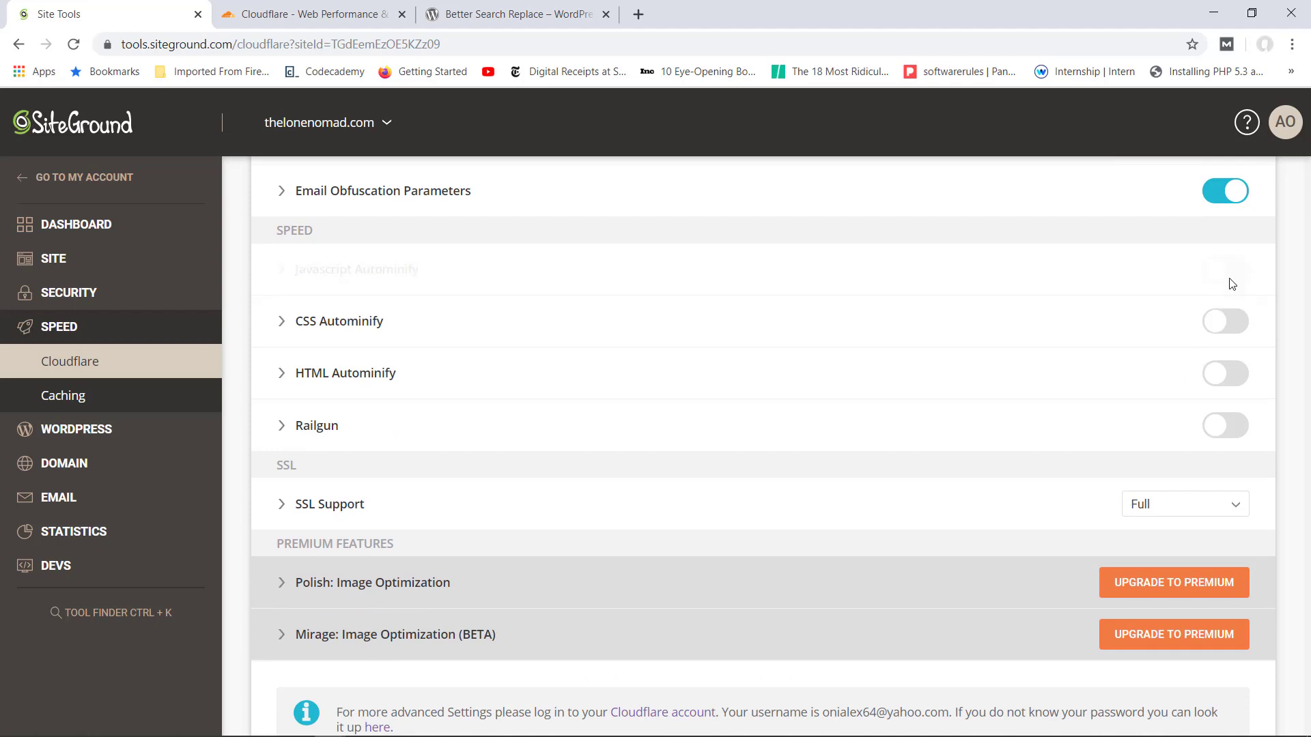
left_click(1232, 331)
left_click(1226, 372)
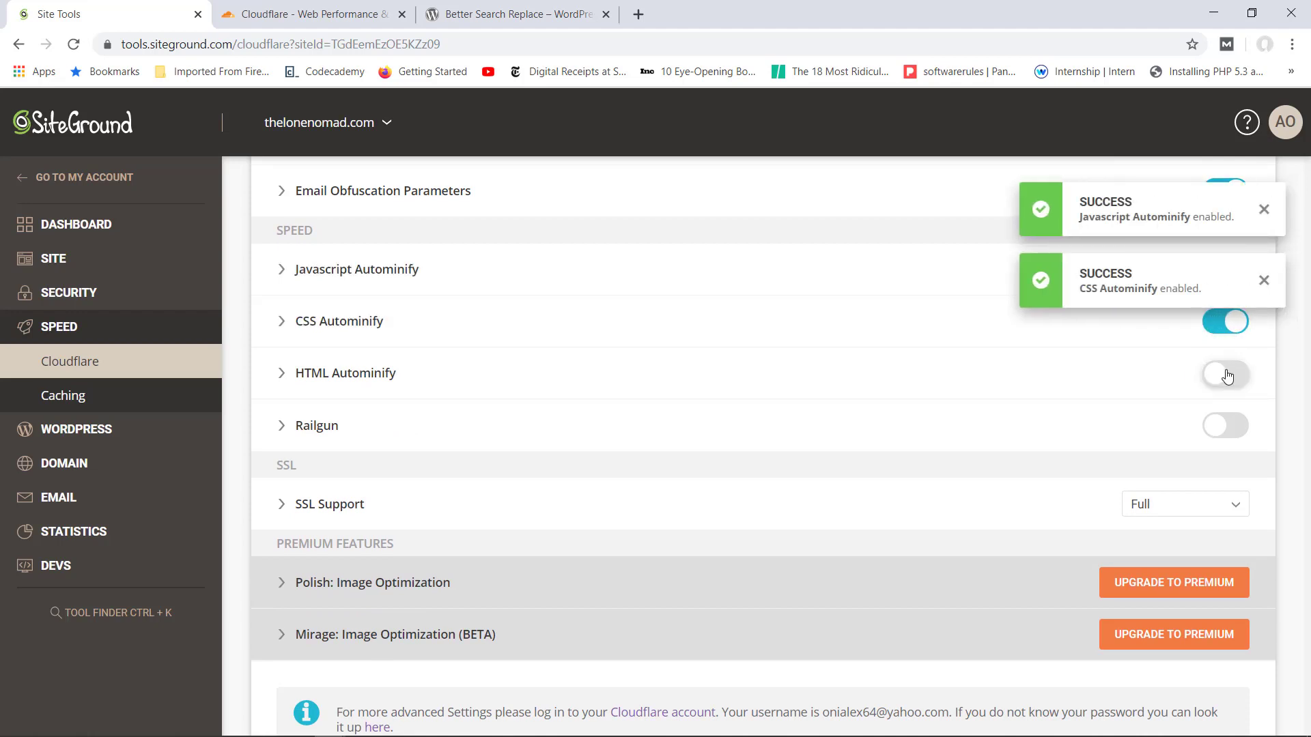
left_click(1227, 428)
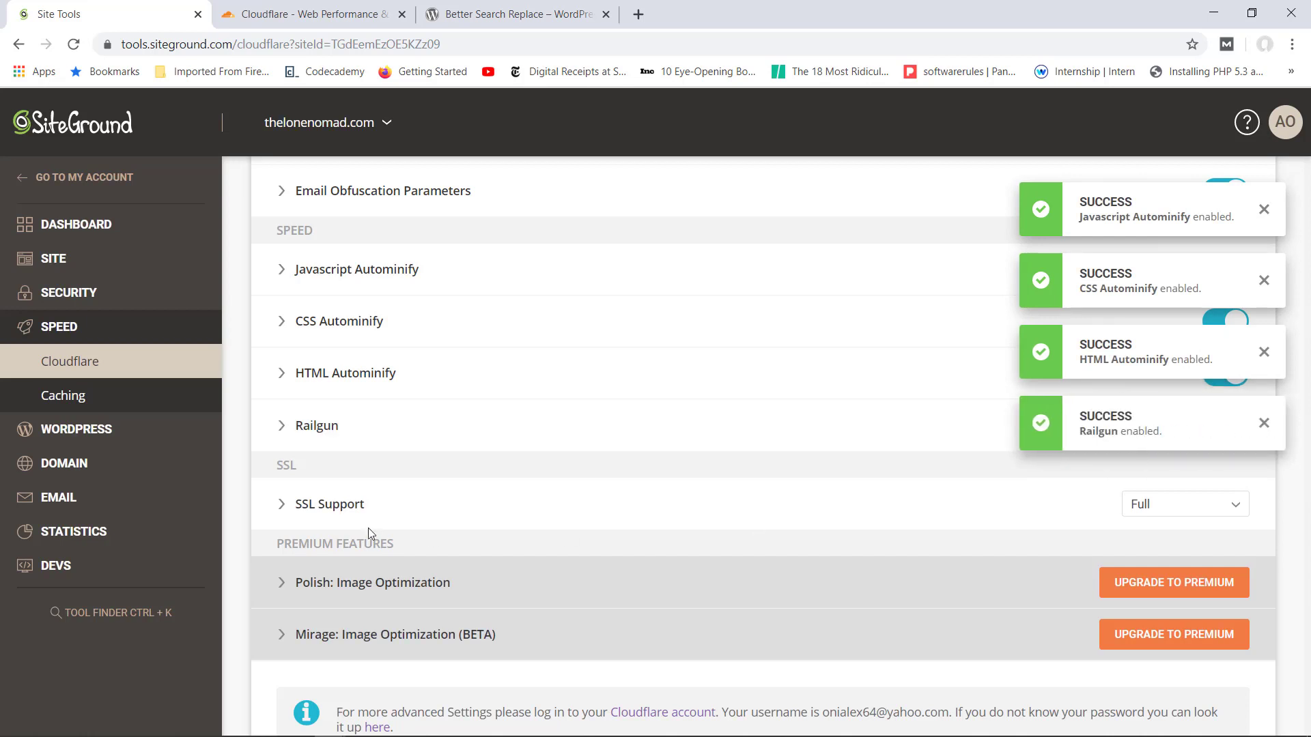
Set Cloudflare SSL Support to Full Strict
left_click(1155, 504)
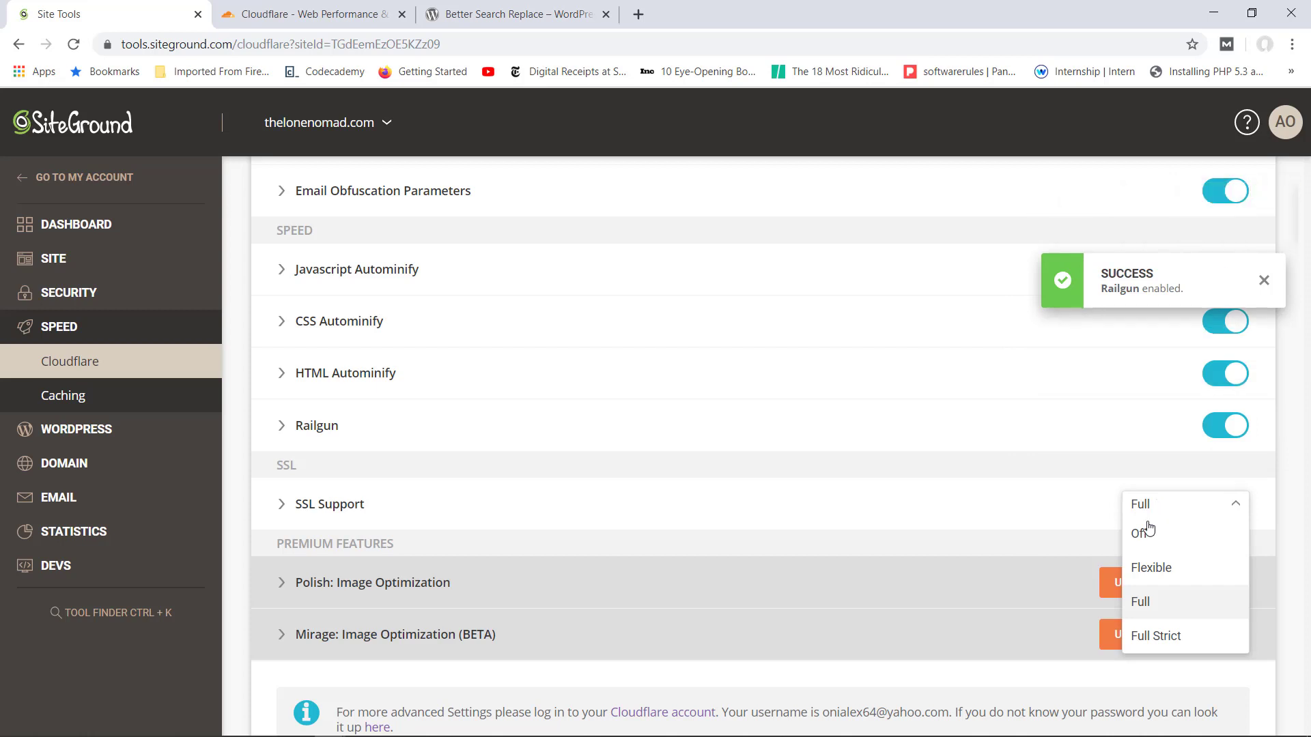
left_click(1154, 636)
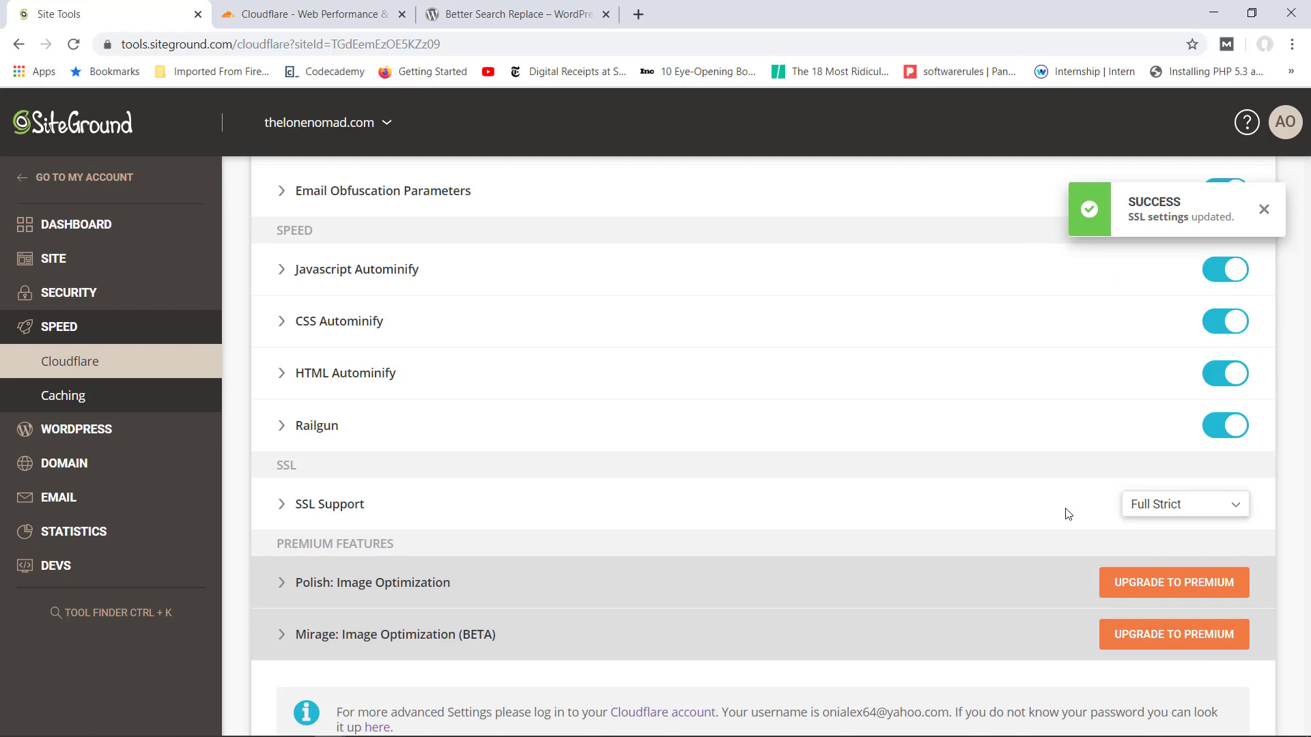
scroll(1067, 514, "up", 6)
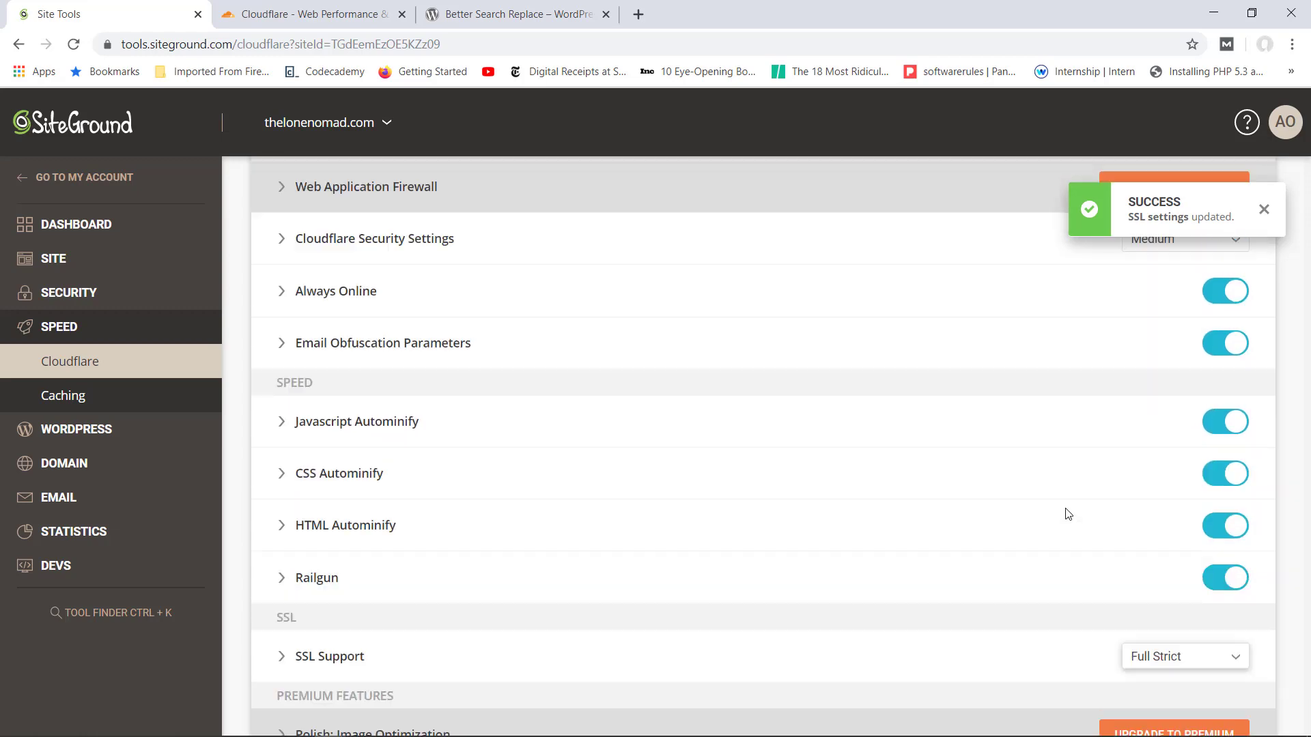
scroll(1068, 513, "up", 6)
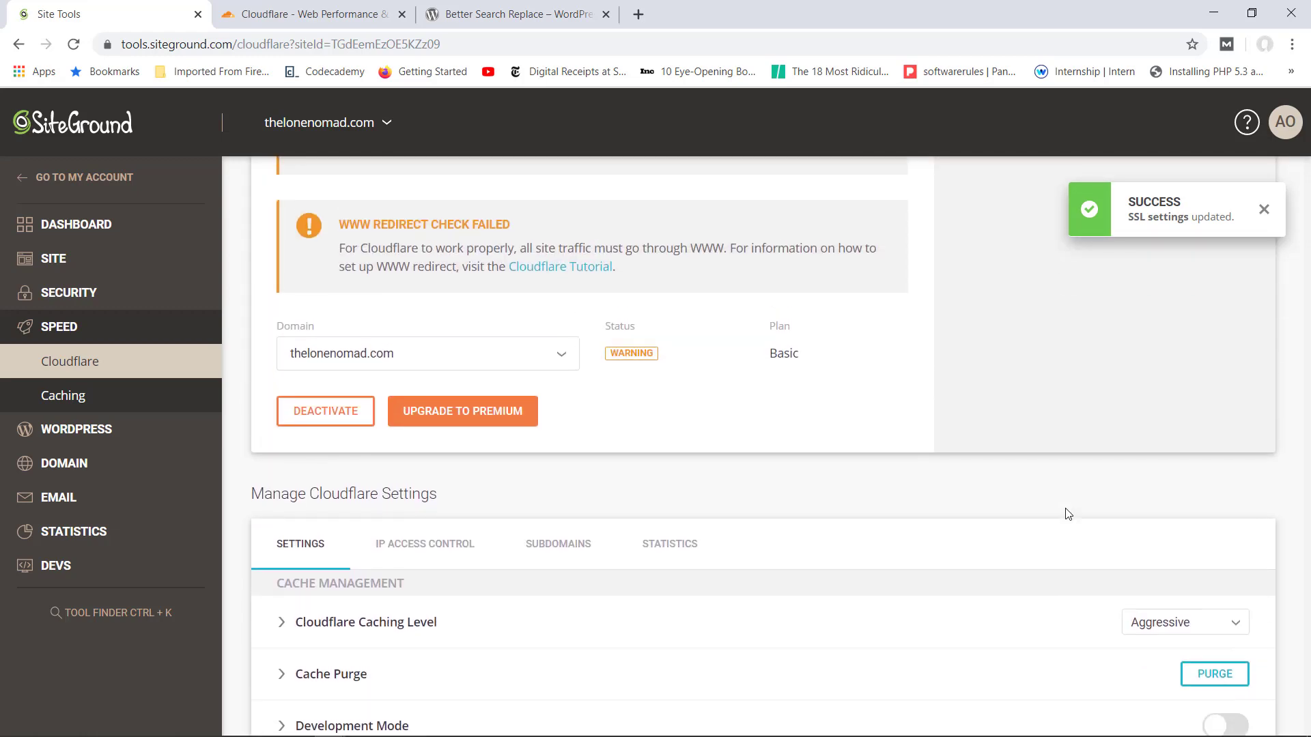
scroll(1068, 513, "up", 2)
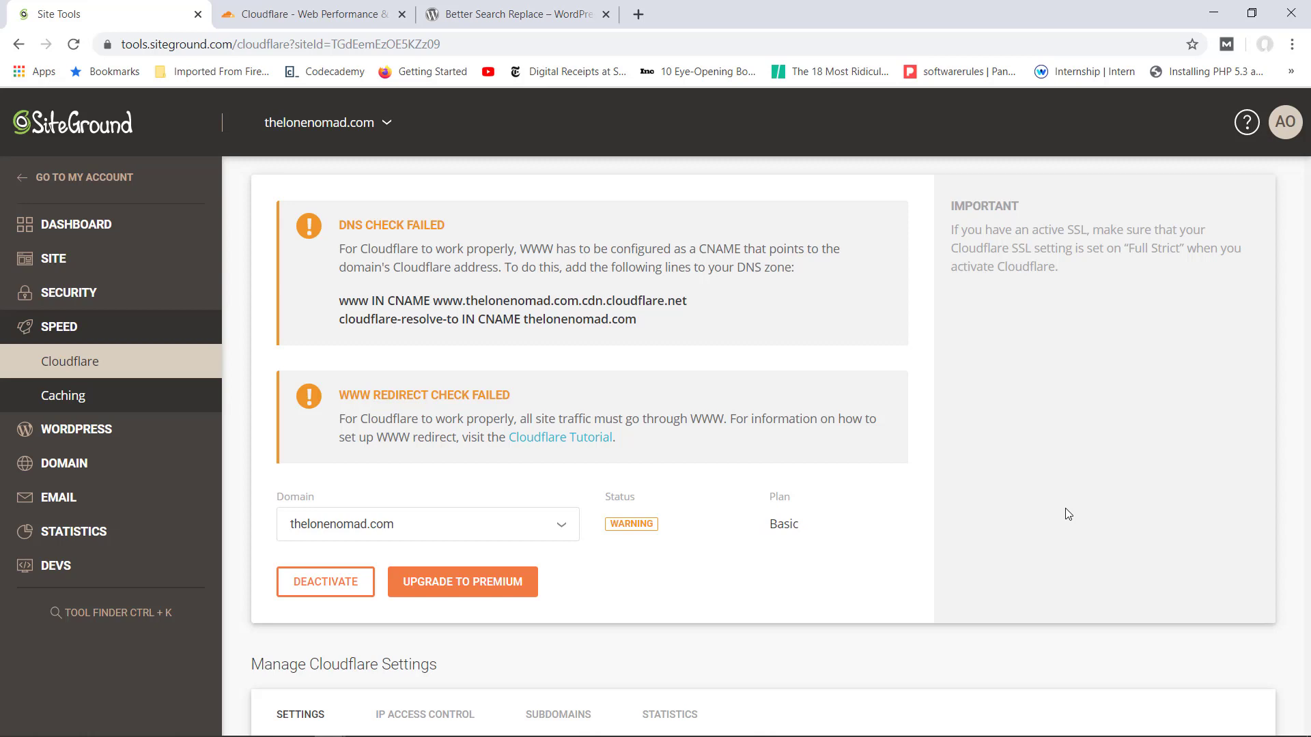
left_click(519, 14)
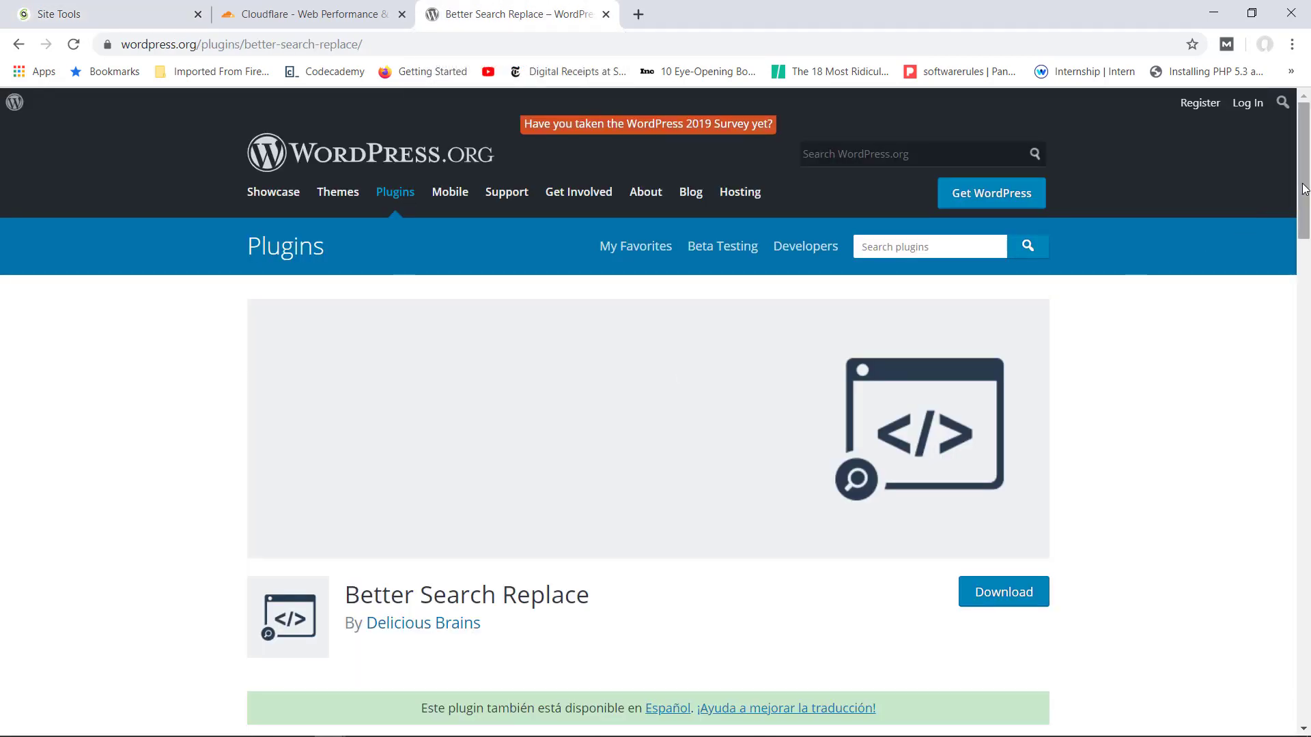
scroll(1288, 276, "down", 5)
scroll(1287, 275, "down", 2)
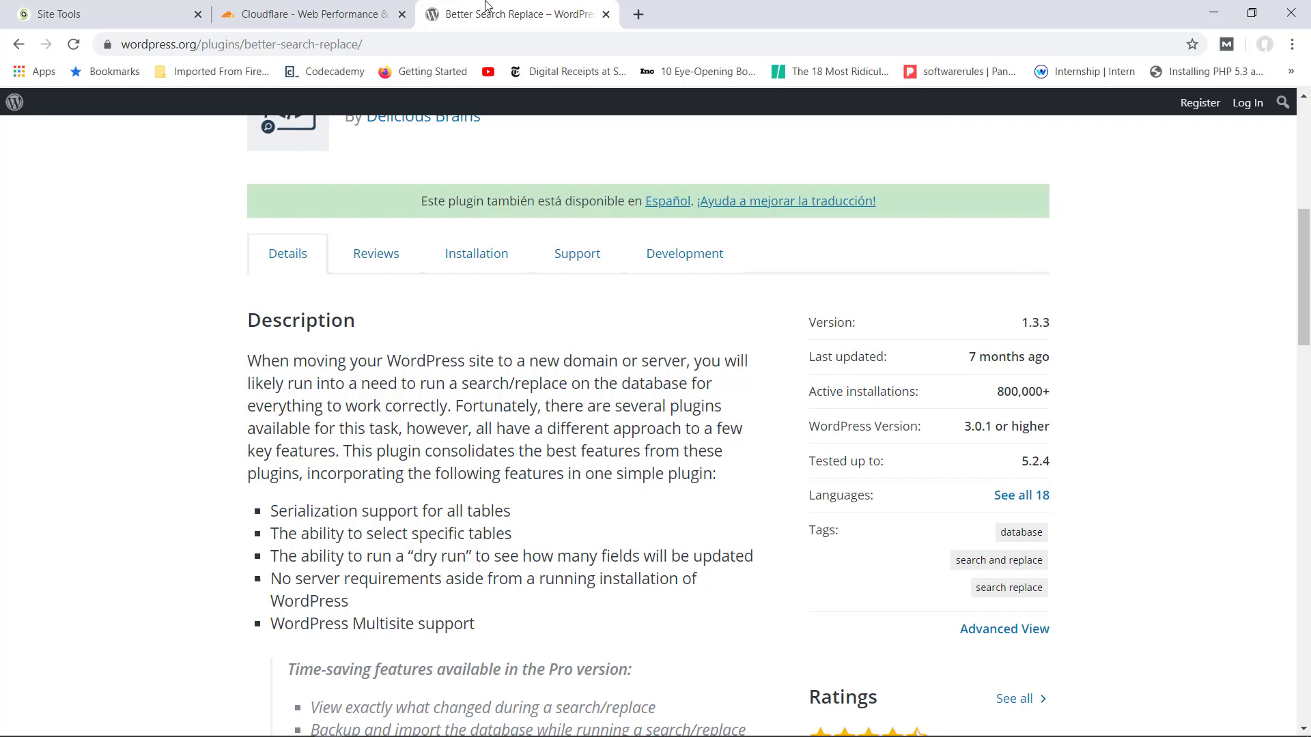
left_click(370, 8)
left_click(130, 6)
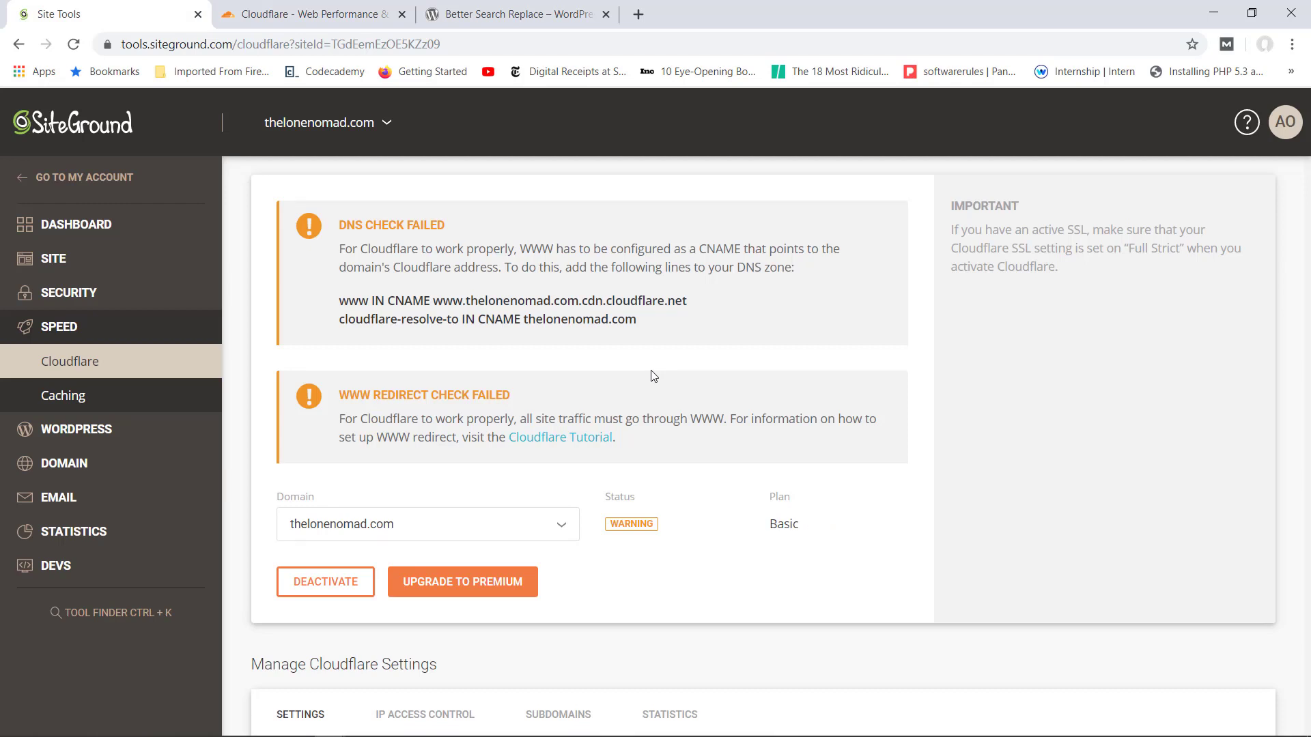
Read the Redirecting to WWW tutorial, then its 'How to redirect non-www URLs to www' article
left_click(575, 441)
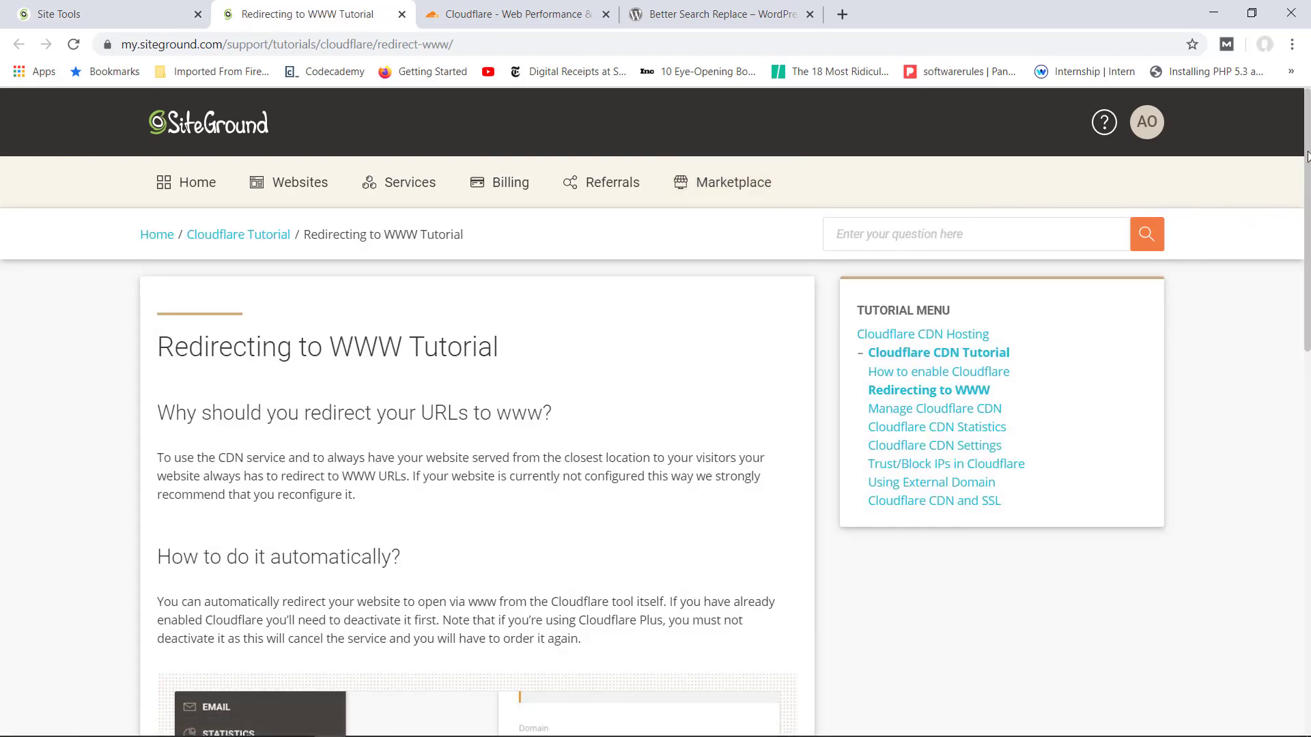
left_click_drag(1306, 158, 1291, 474)
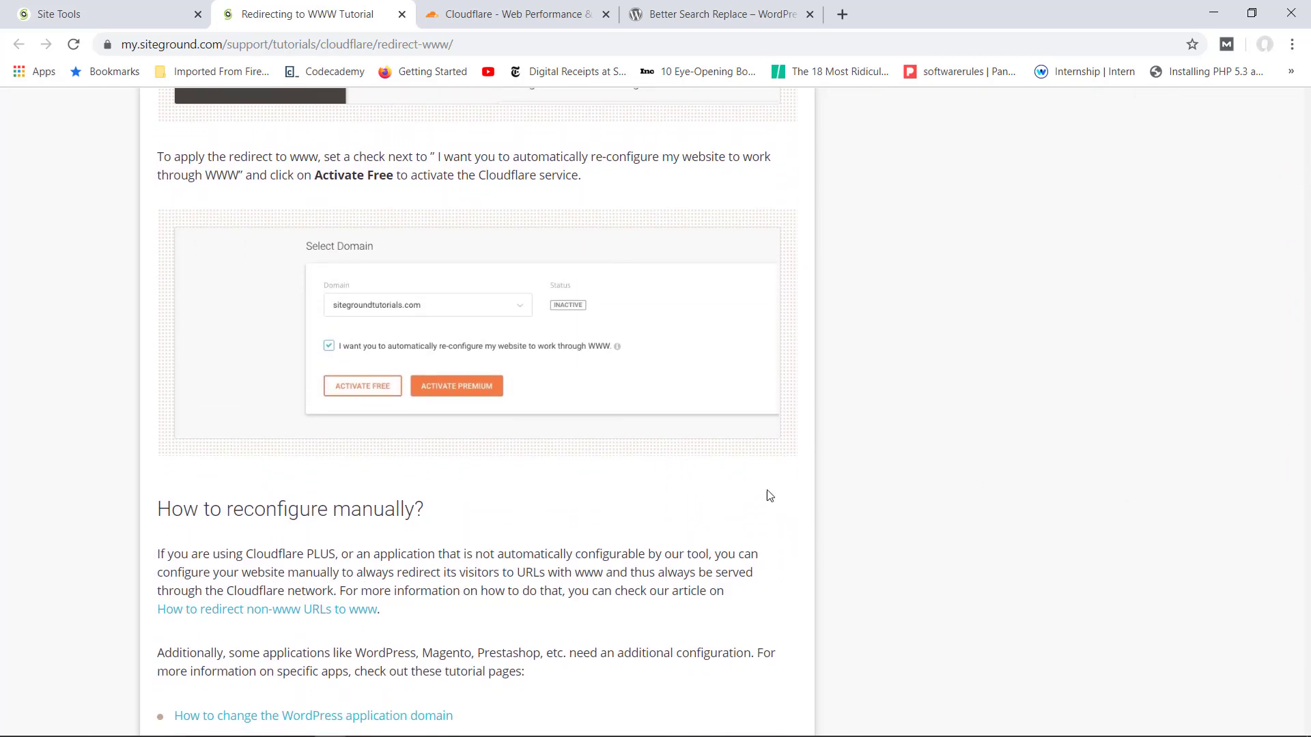
left_click_drag(455, 521, 224, 499)
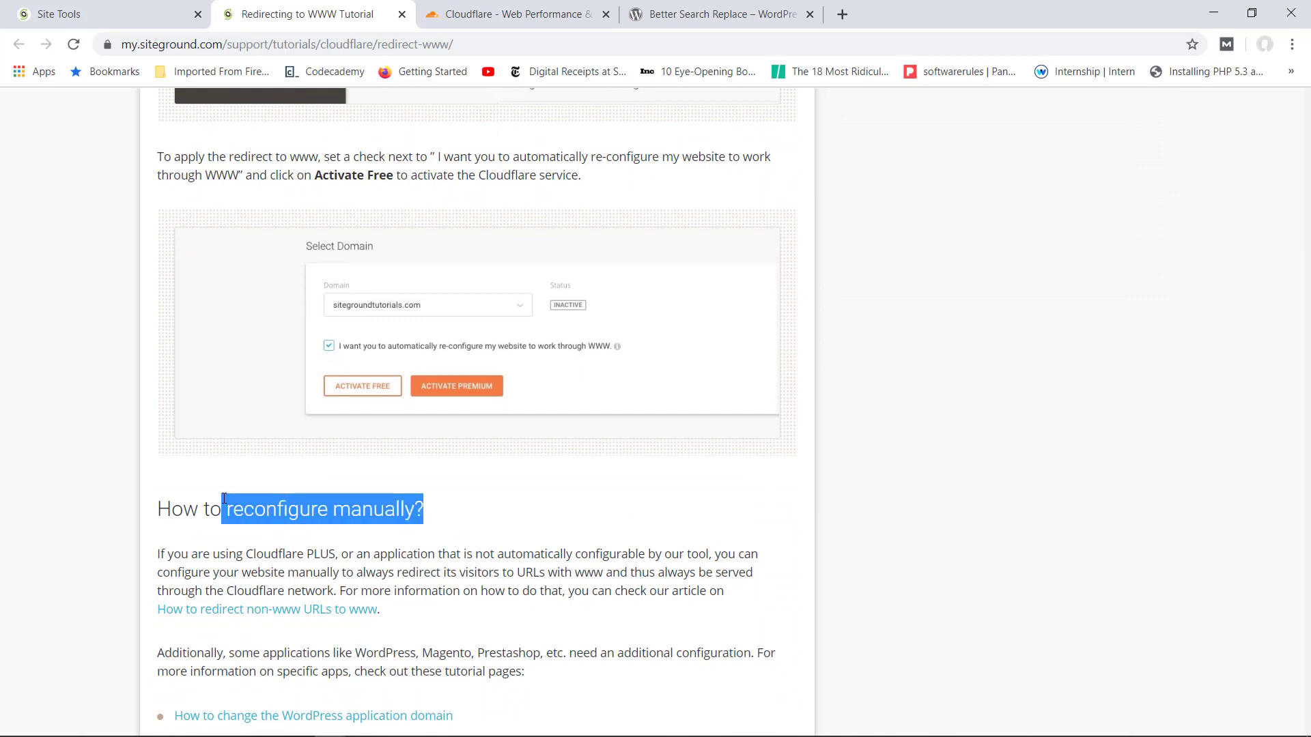
left_click(273, 610)
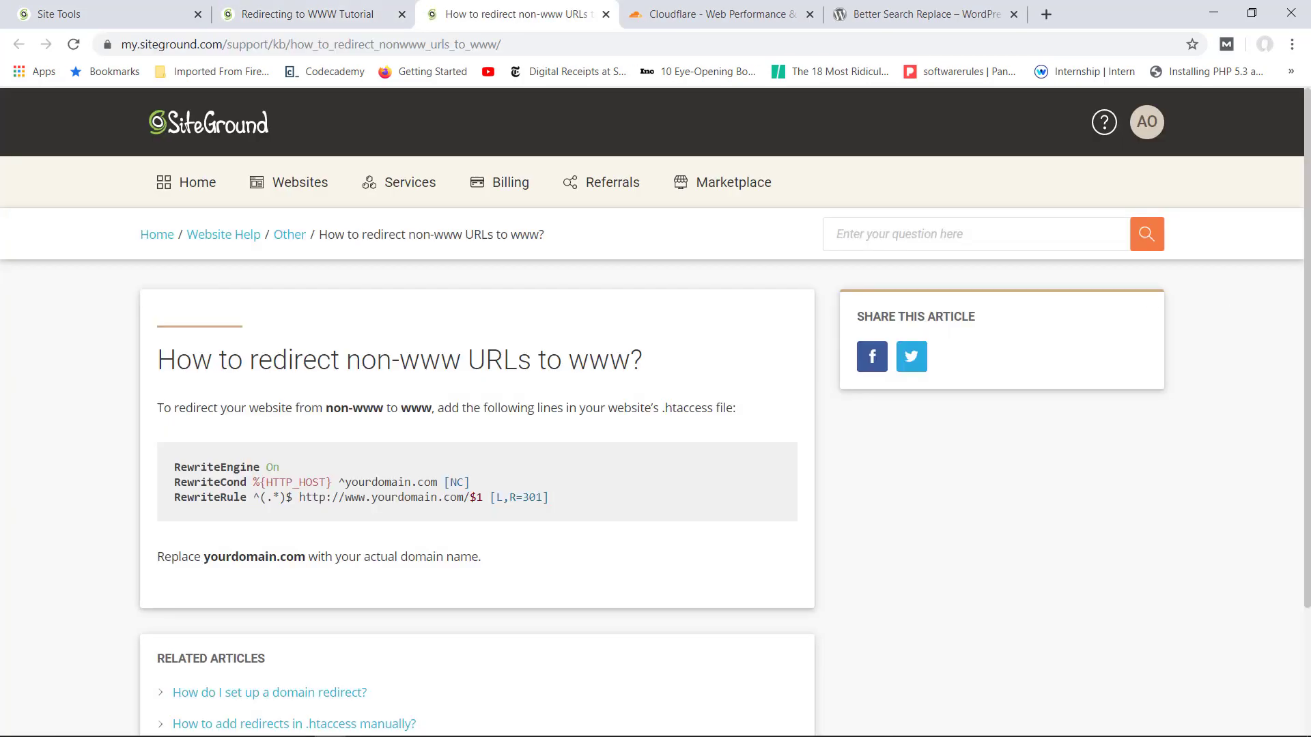
left_click_drag(1306, 212, 1305, 295)
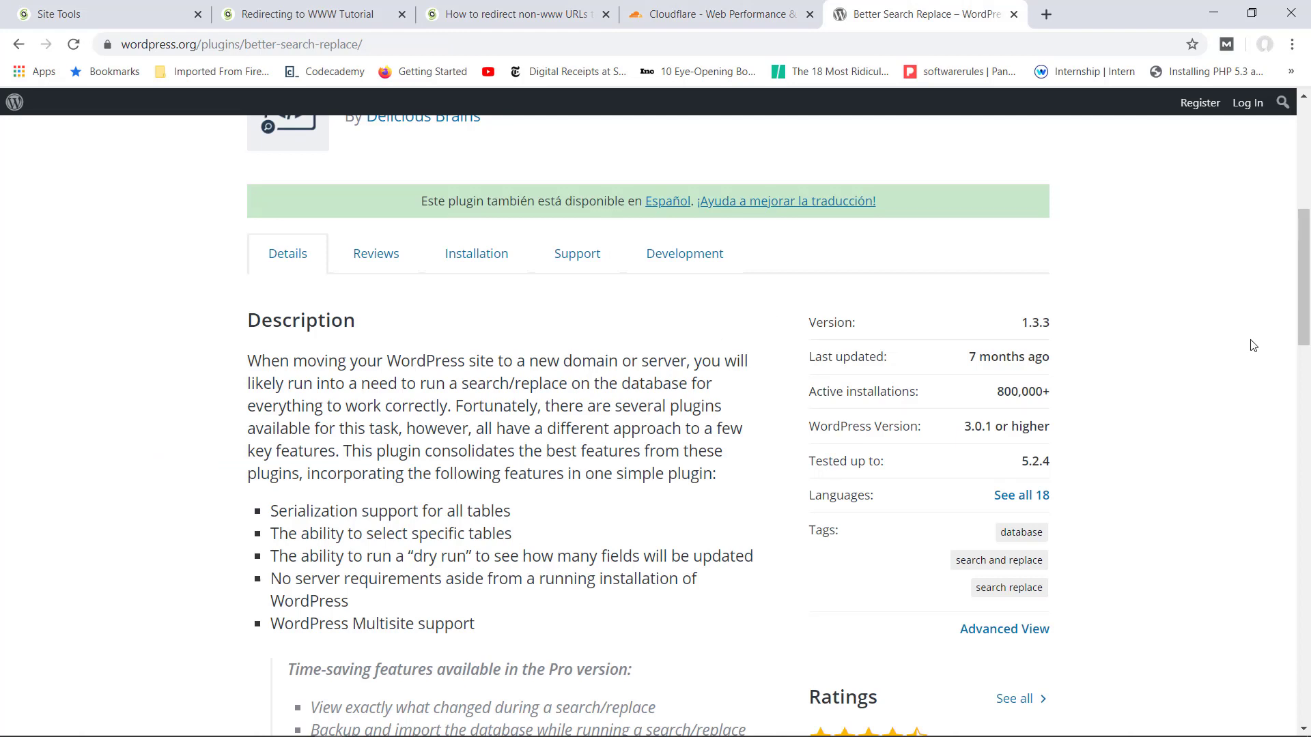
Leave the Cloudflare sign-up page for SiteGround's SuperCacher Static Cache page
left_click(691, 7)
left_click(85, 6)
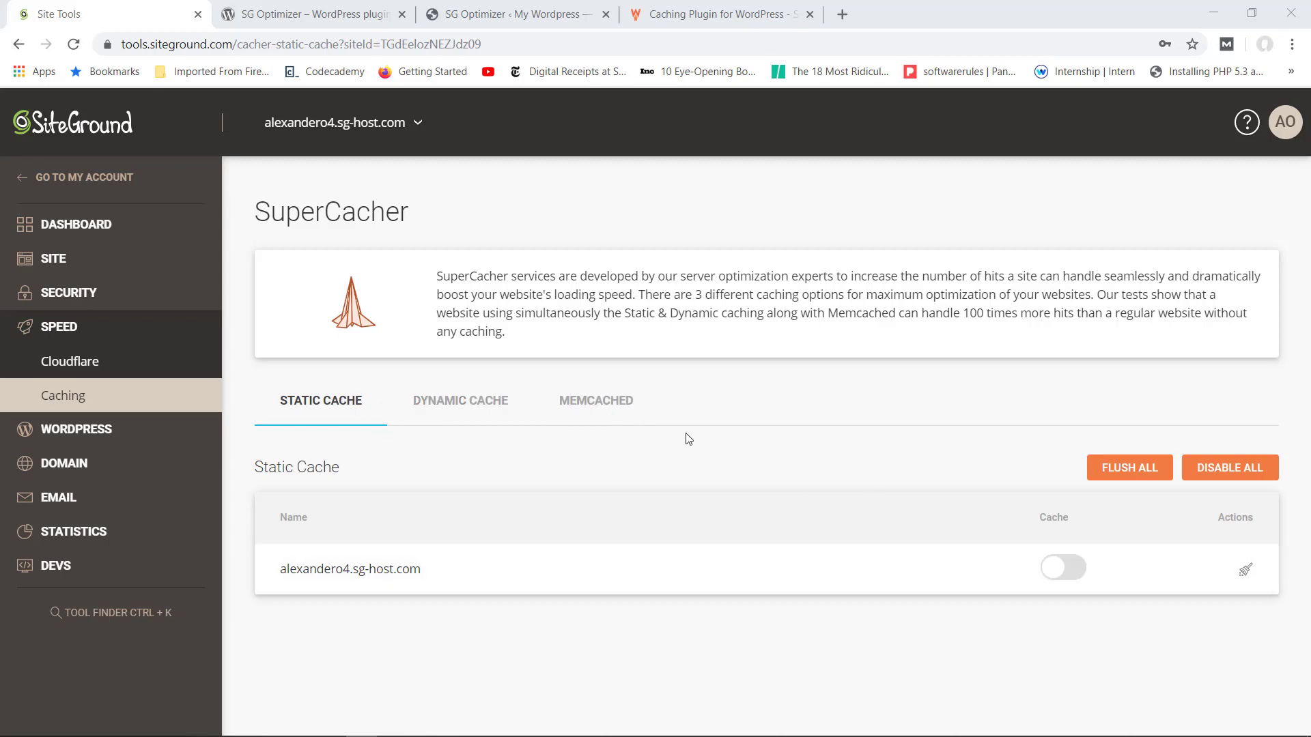
Enable and flush the Static Cache, then view the Dynamic Cache tab's SG Optimizer note
left_click(1067, 572)
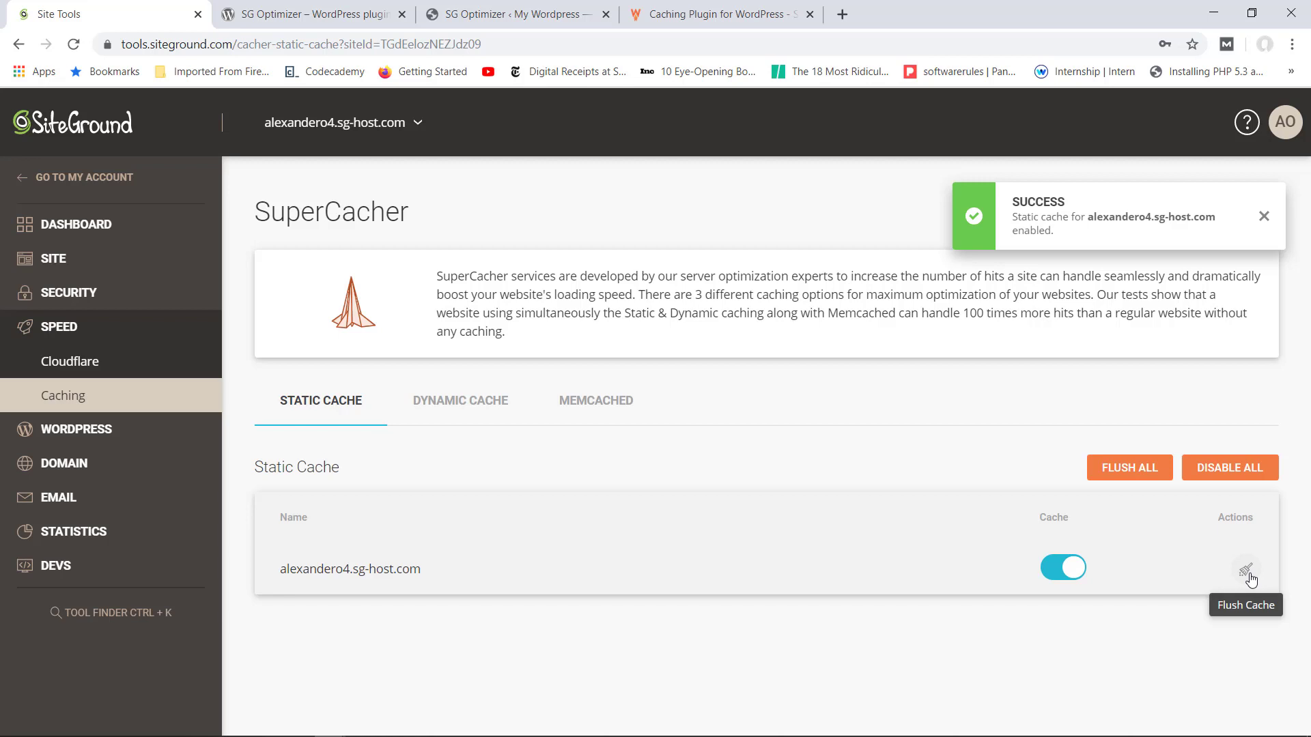
left_click(1246, 572)
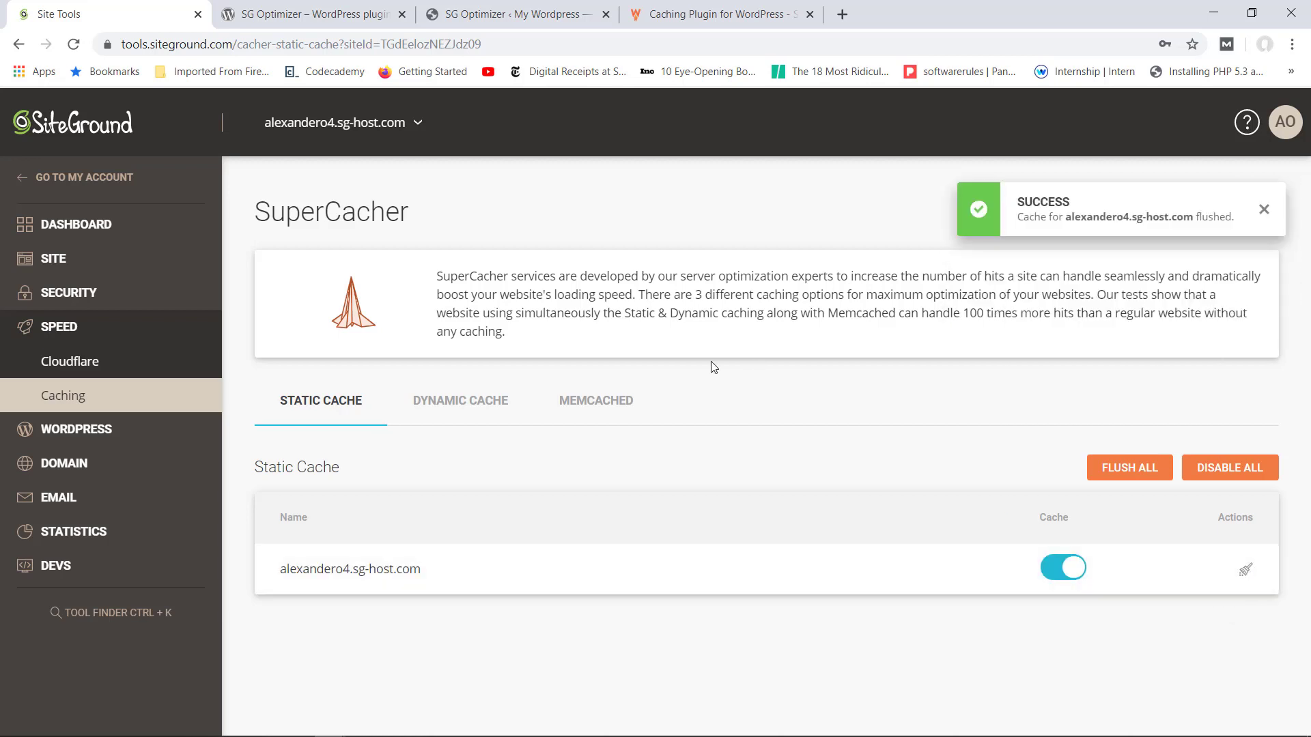
left_click(457, 404)
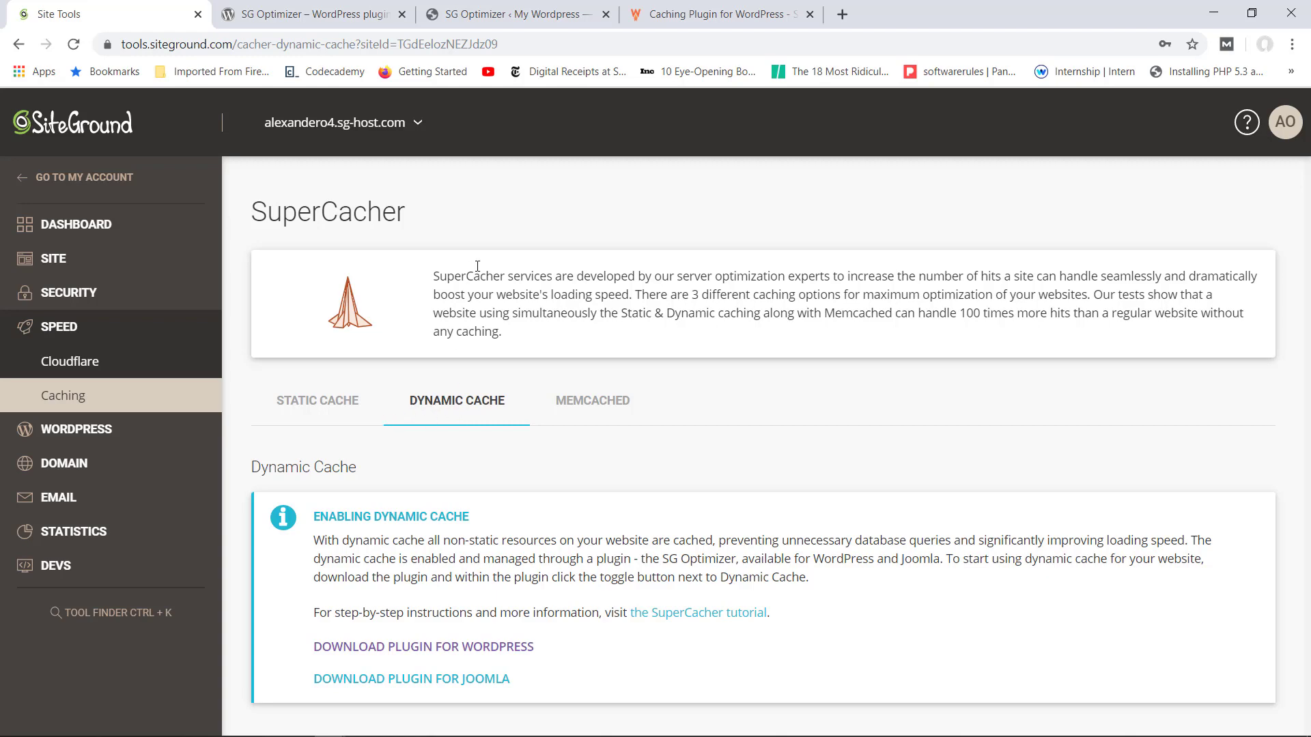
Compare the SG Optimizer plugin page with WP Rocket, then reopen SG Optimizer's SuperCacher settings
left_click(326, 12)
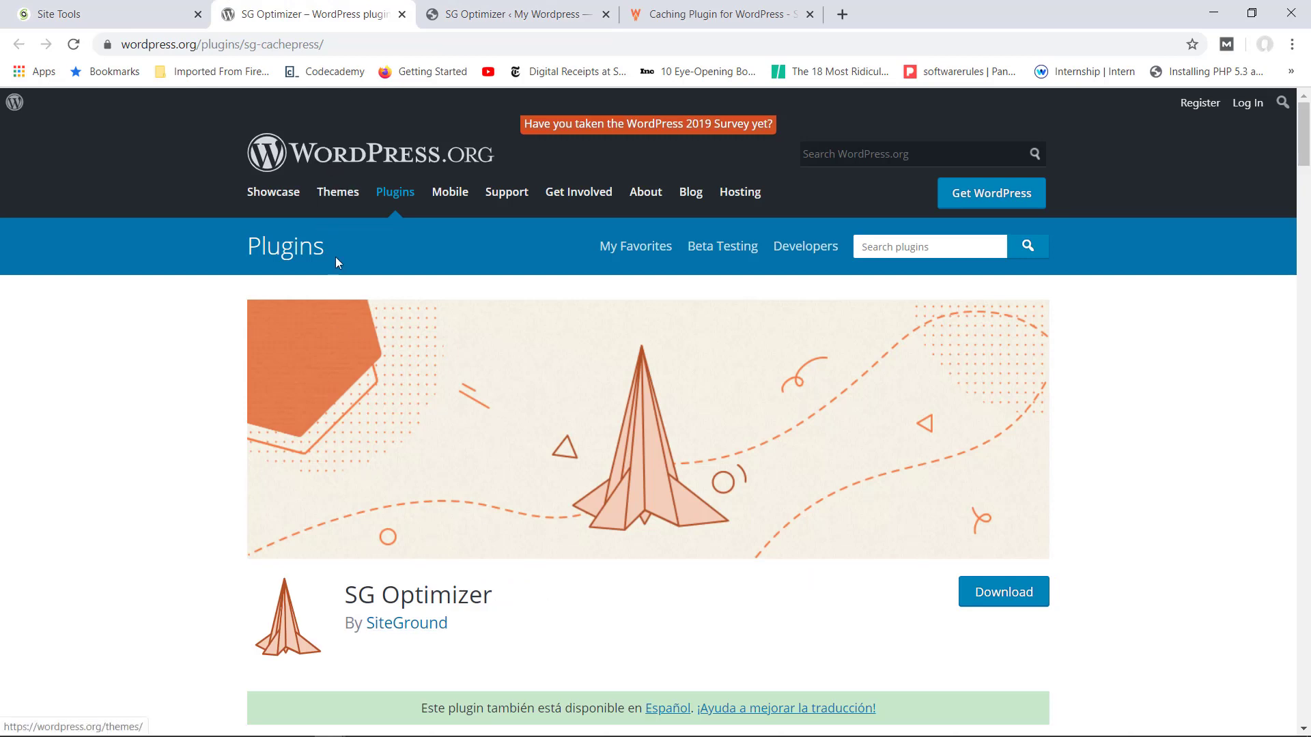
left_click(662, 14)
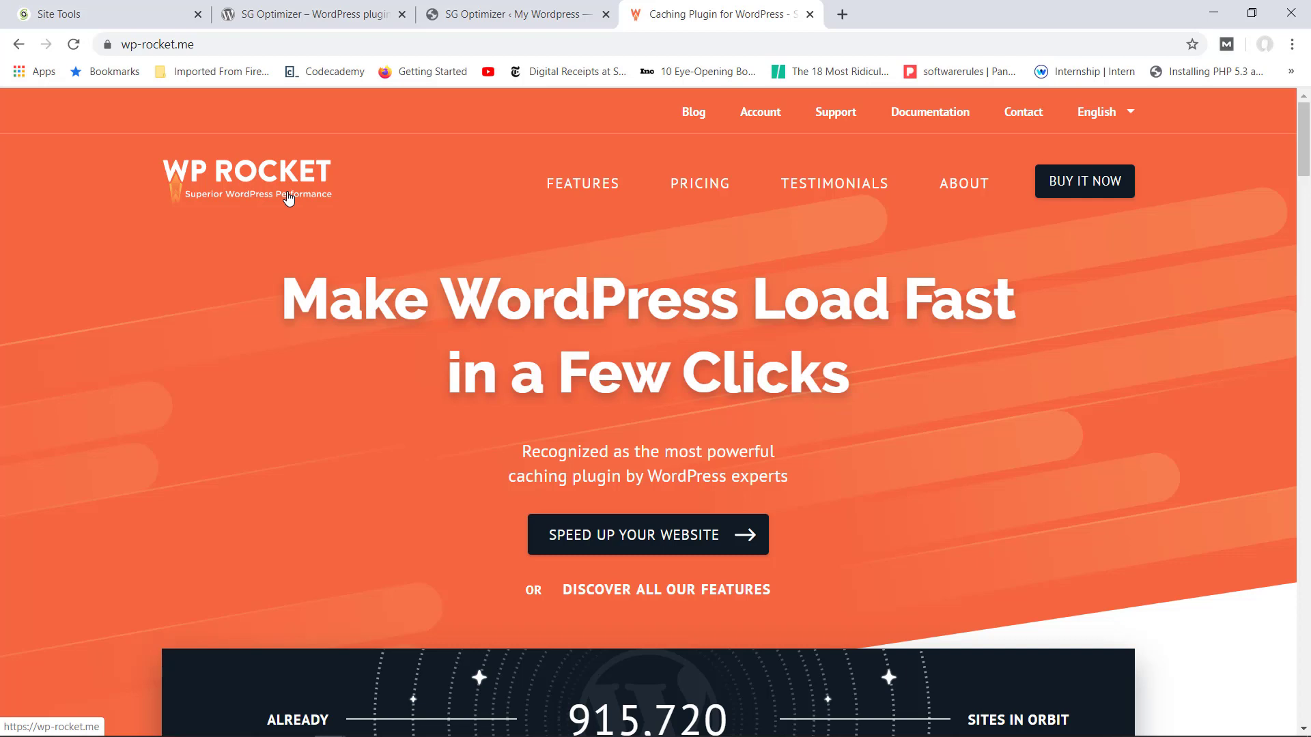
left_click(314, 14)
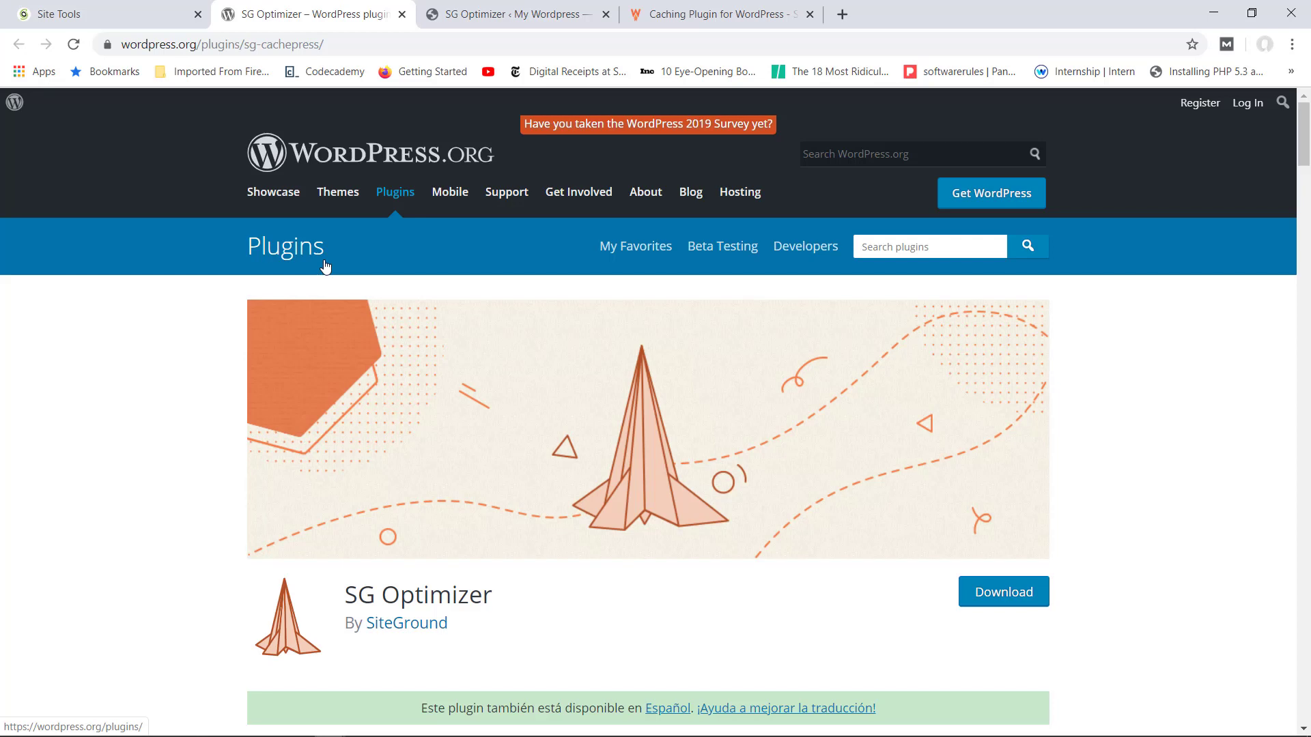
left_click(481, 19)
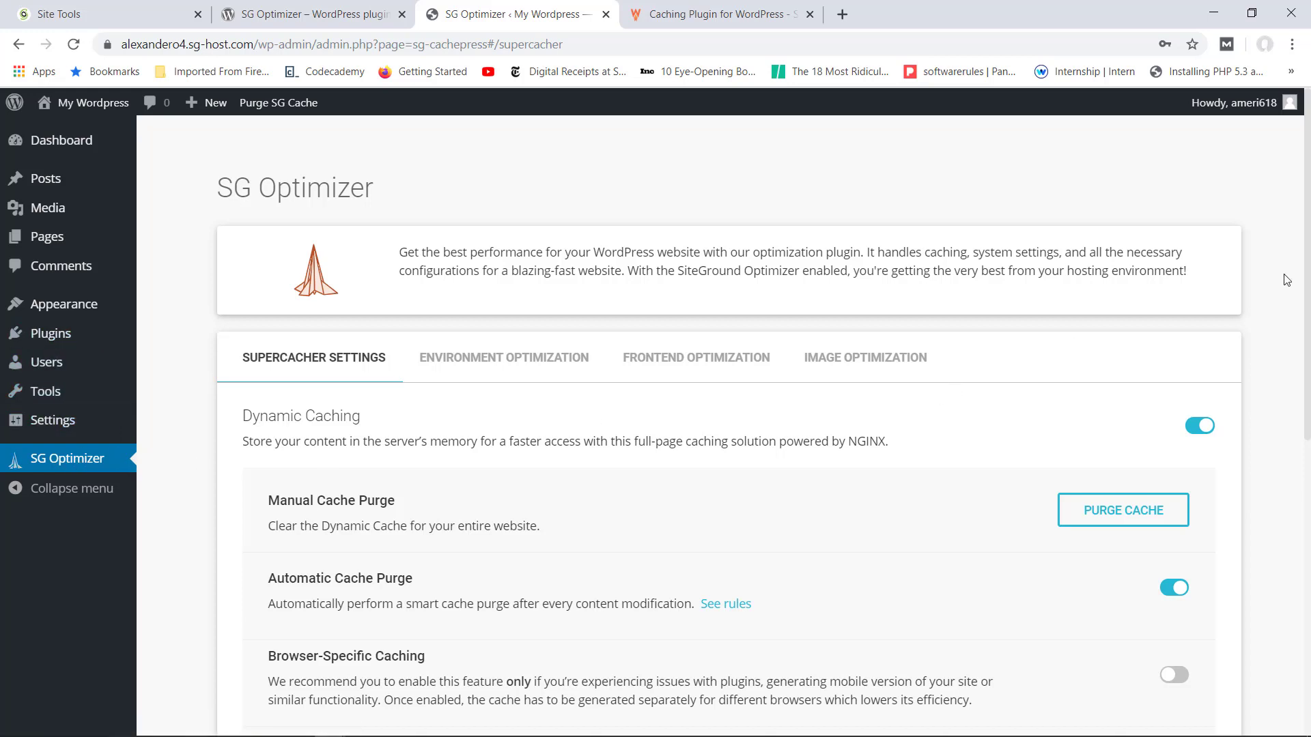
Review SG Optimizer's Dynamic Caching, Excluding URLs and Memcached options, then return to Site Tools
scroll(1283, 283, "down", 1)
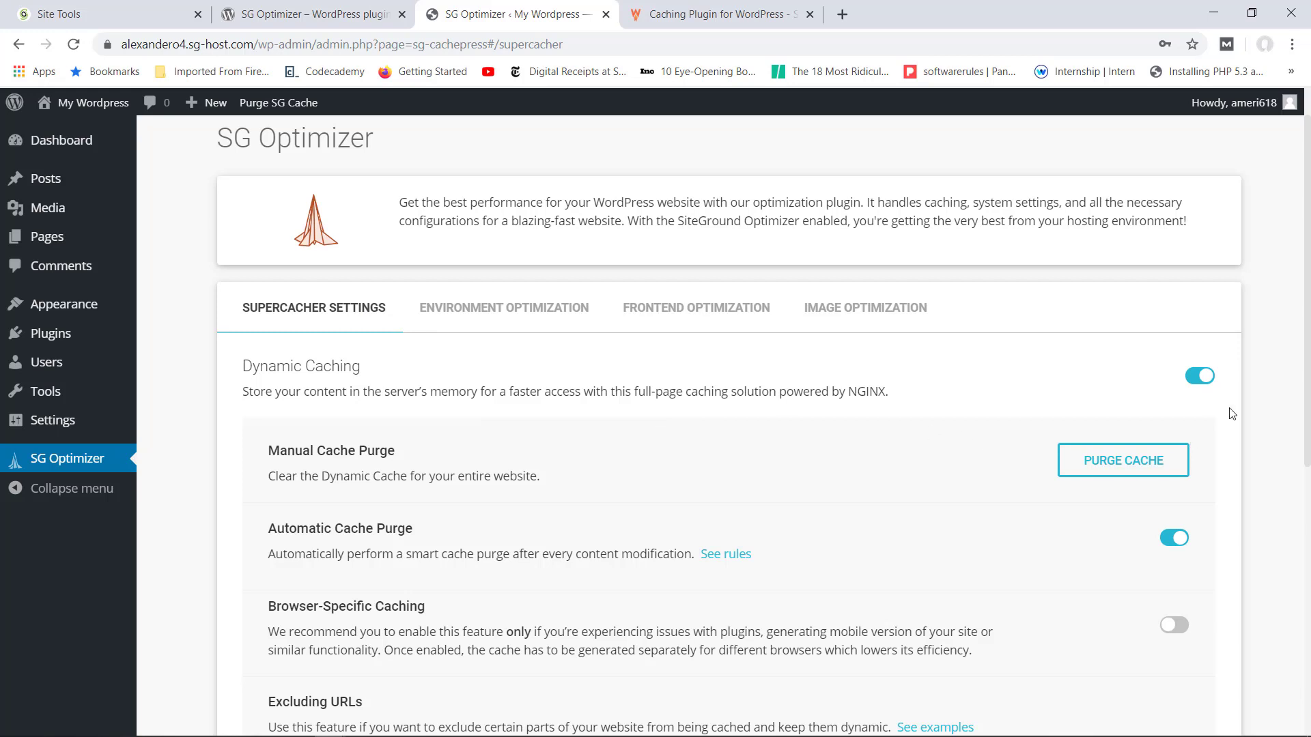
scroll(1308, 384, "down", 3)
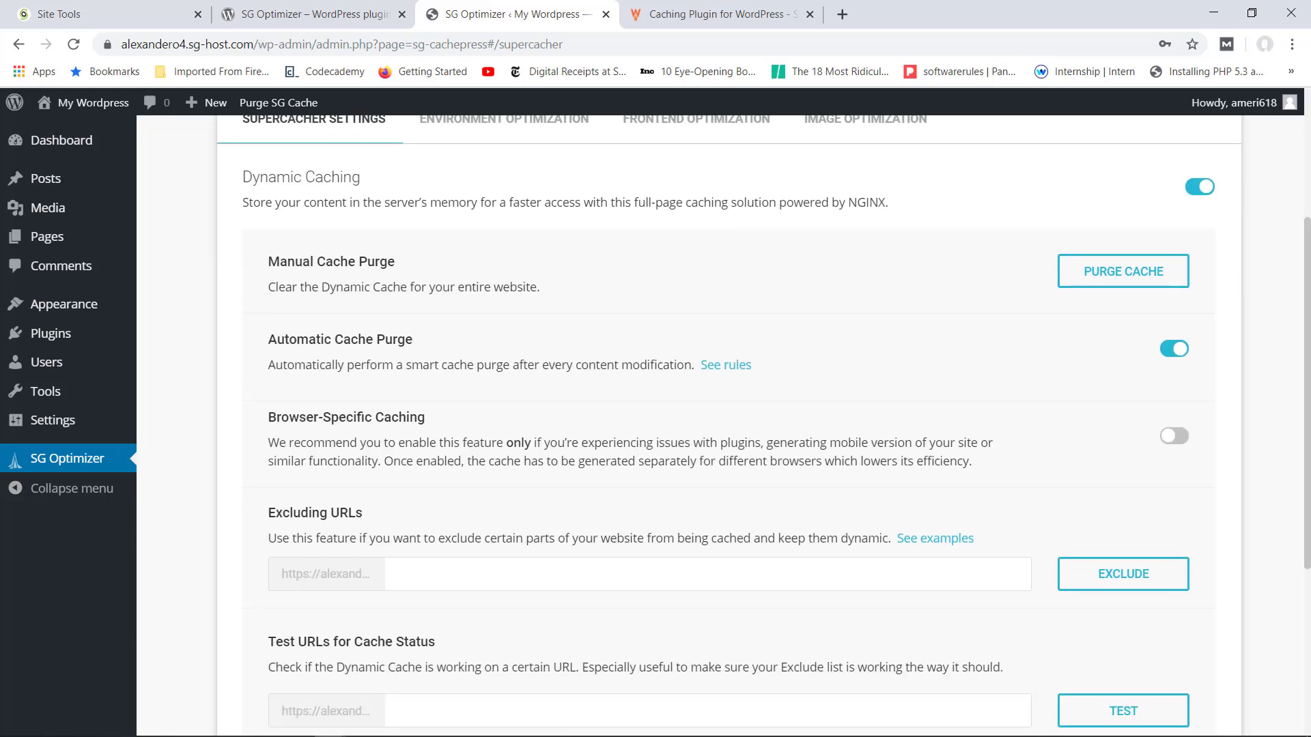
left_click_drag(1305, 359, 1300, 455)
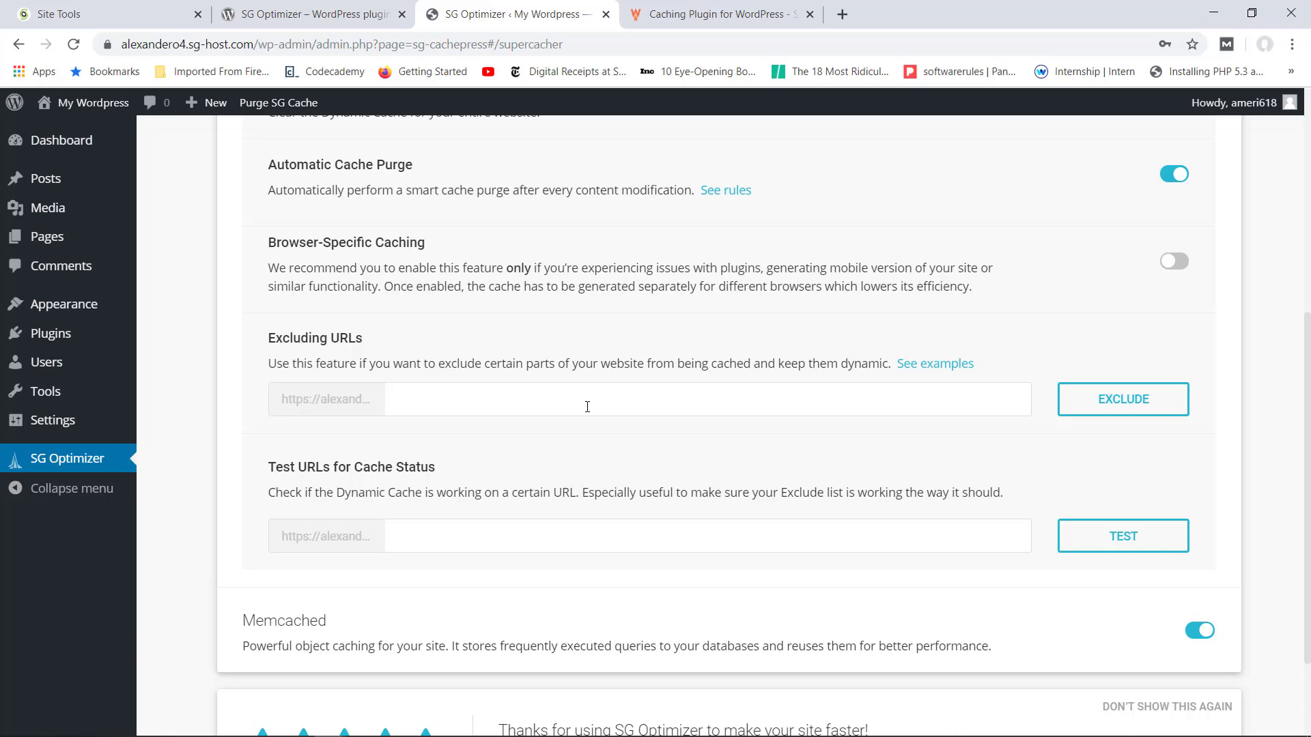
left_click(536, 406)
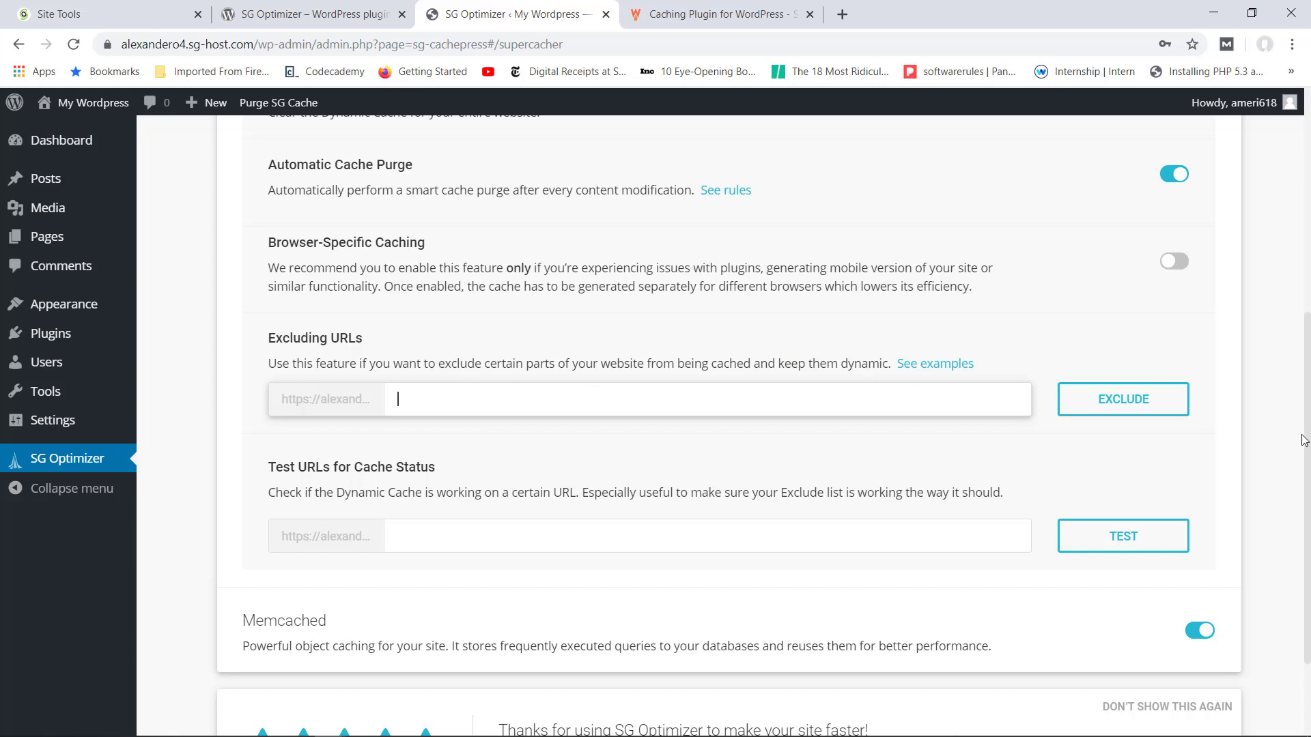
scroll(1199, 508, "down", 2)
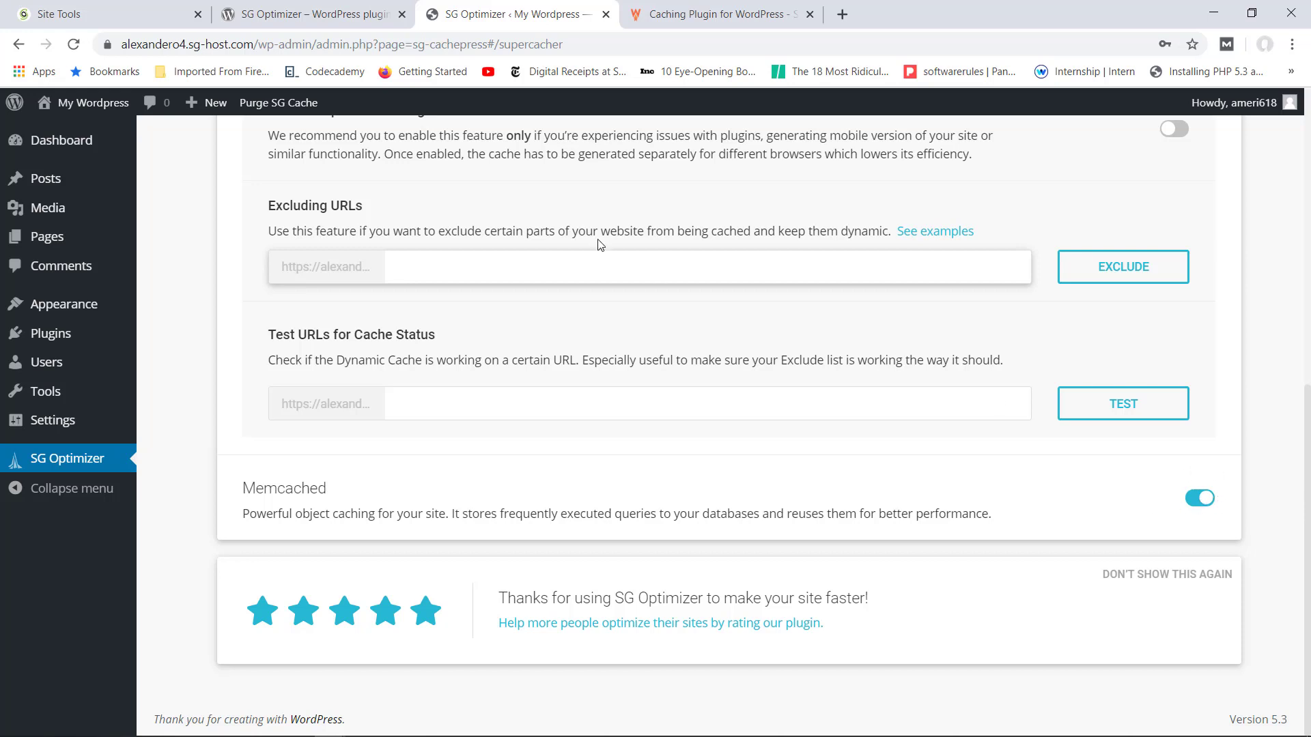
left_click(103, 12)
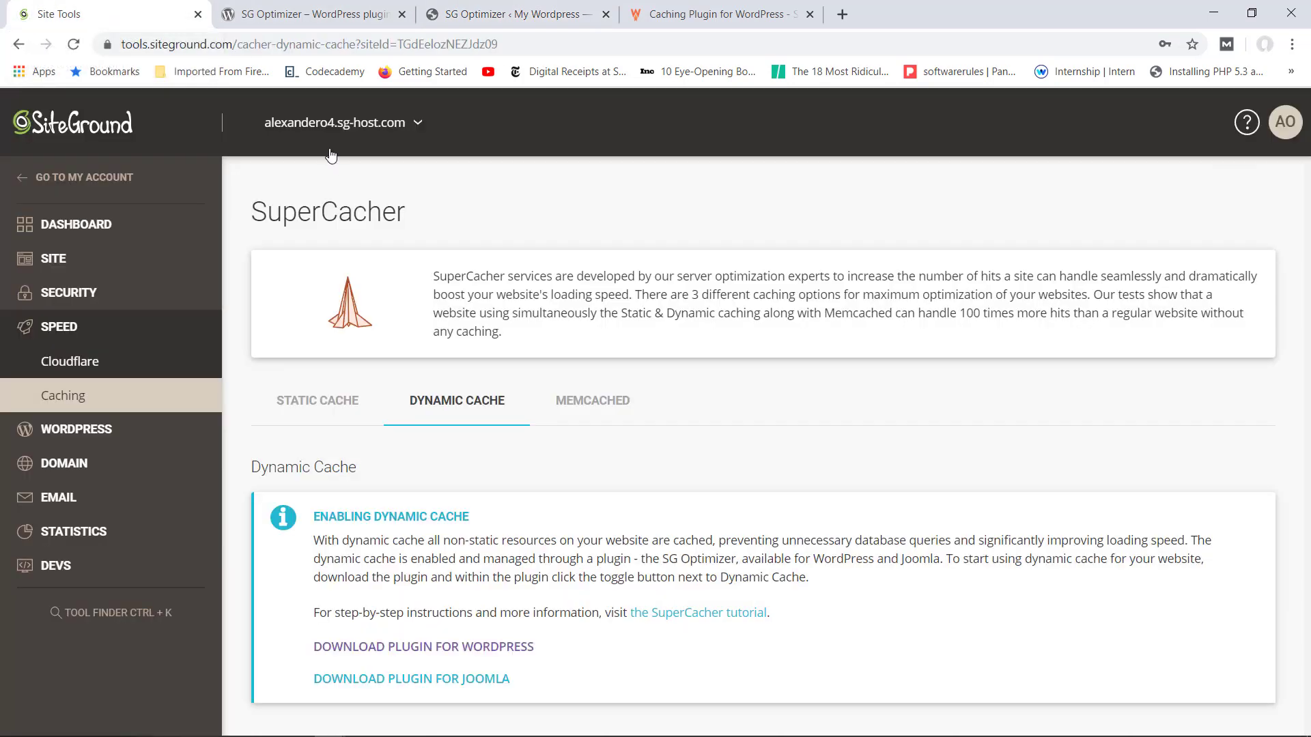
Turn on Memcached for all sites on port 11211, then return to SG Optimizer
left_click(586, 418)
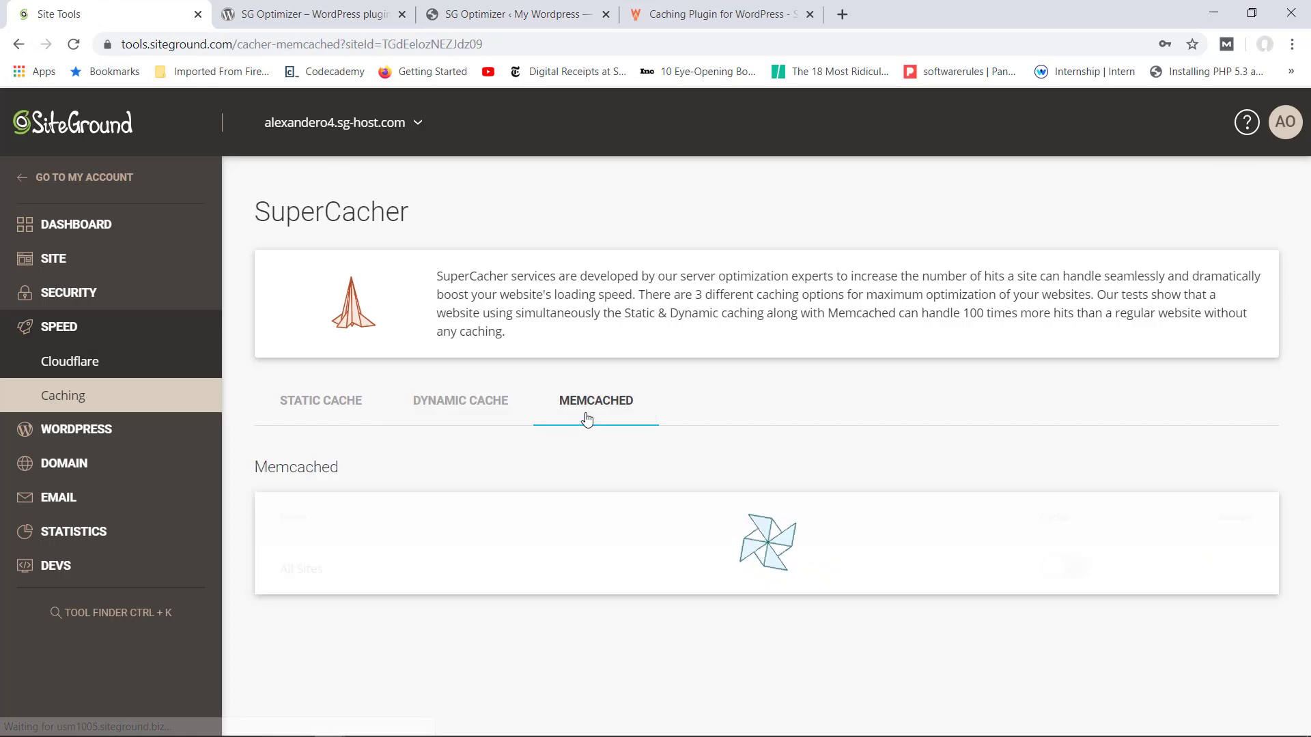
left_click(1059, 567)
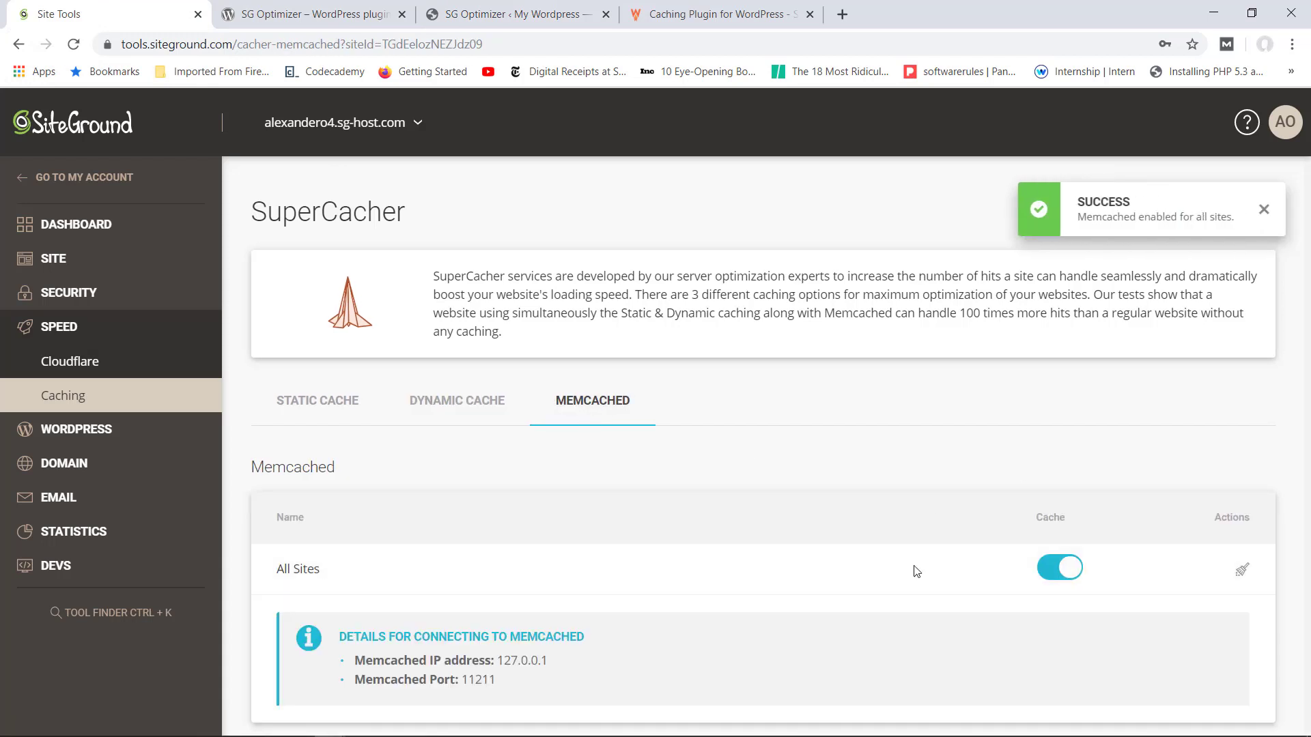
left_click(508, 14)
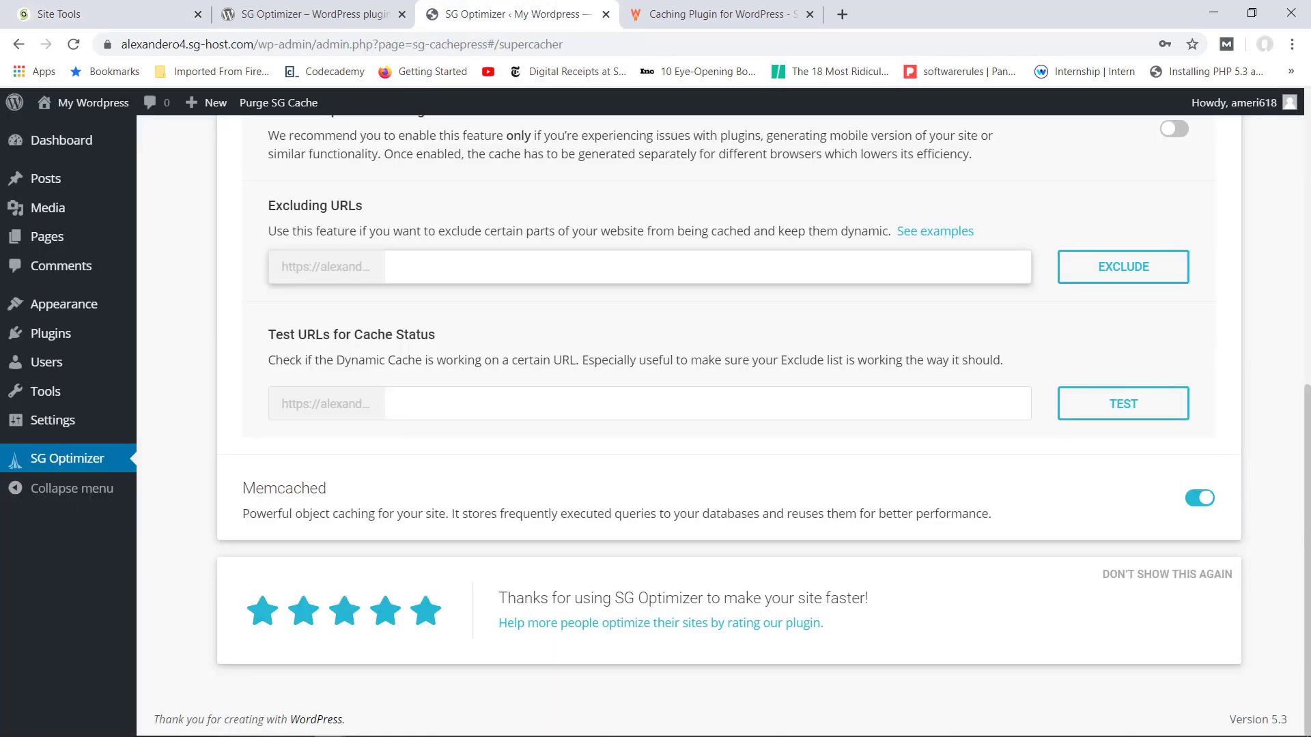
Show the Environment Optimization tab's HTTPS, Fix Insecure Content and PHP 7.1 settings
scroll(724, 409, "up", 8)
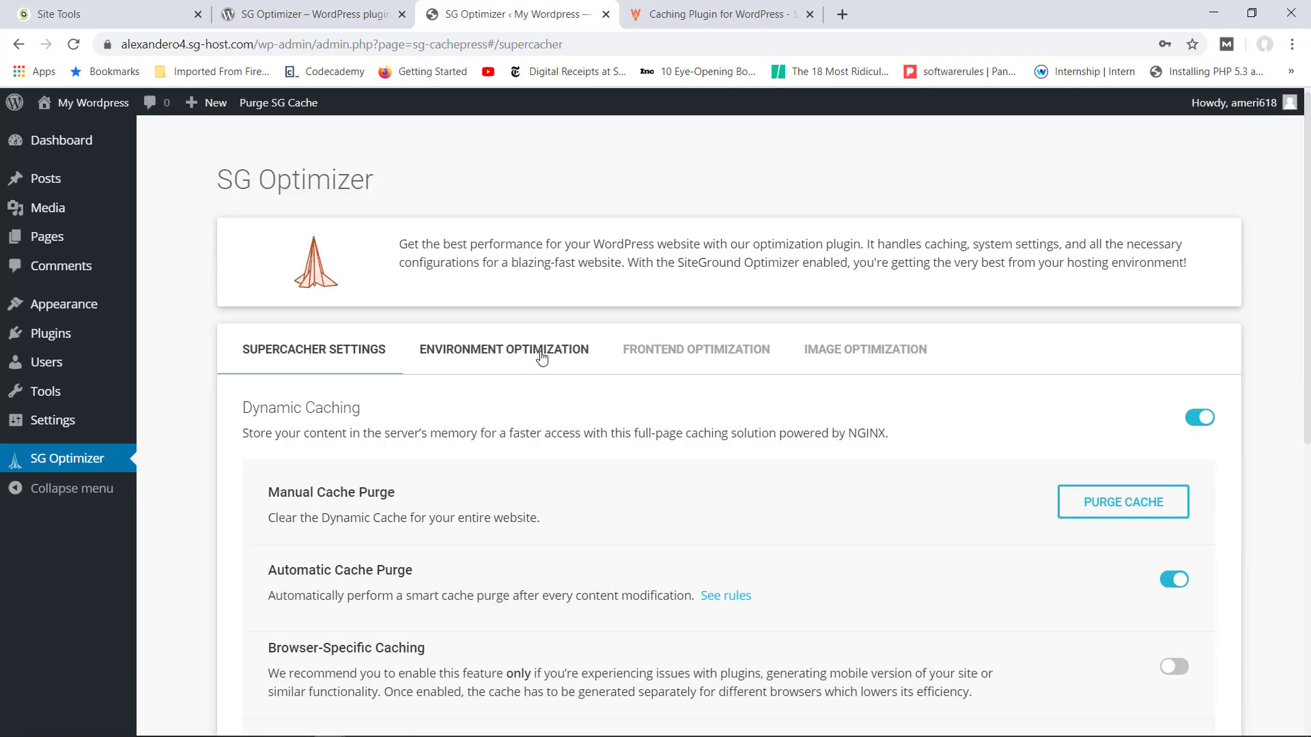
left_click(541, 358)
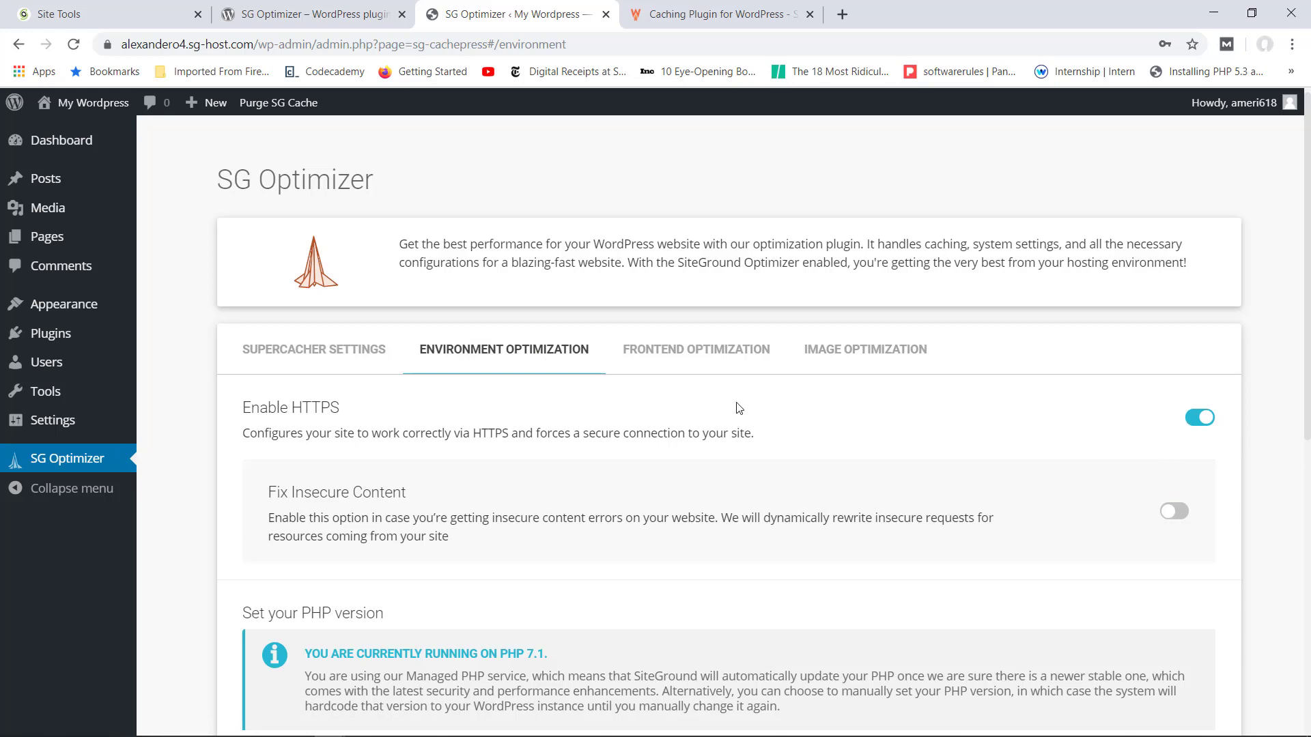
scroll(799, 308, "down", 3)
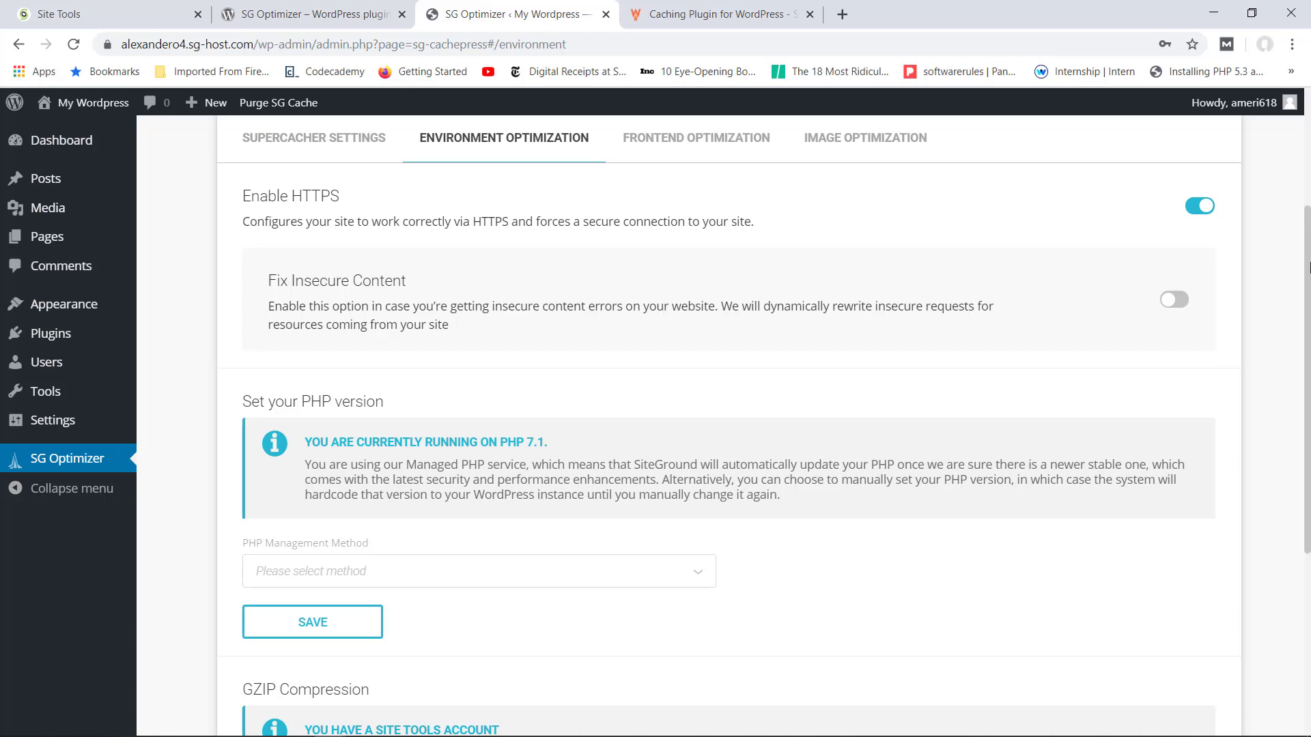
left_click_drag(1304, 266, 1304, 346)
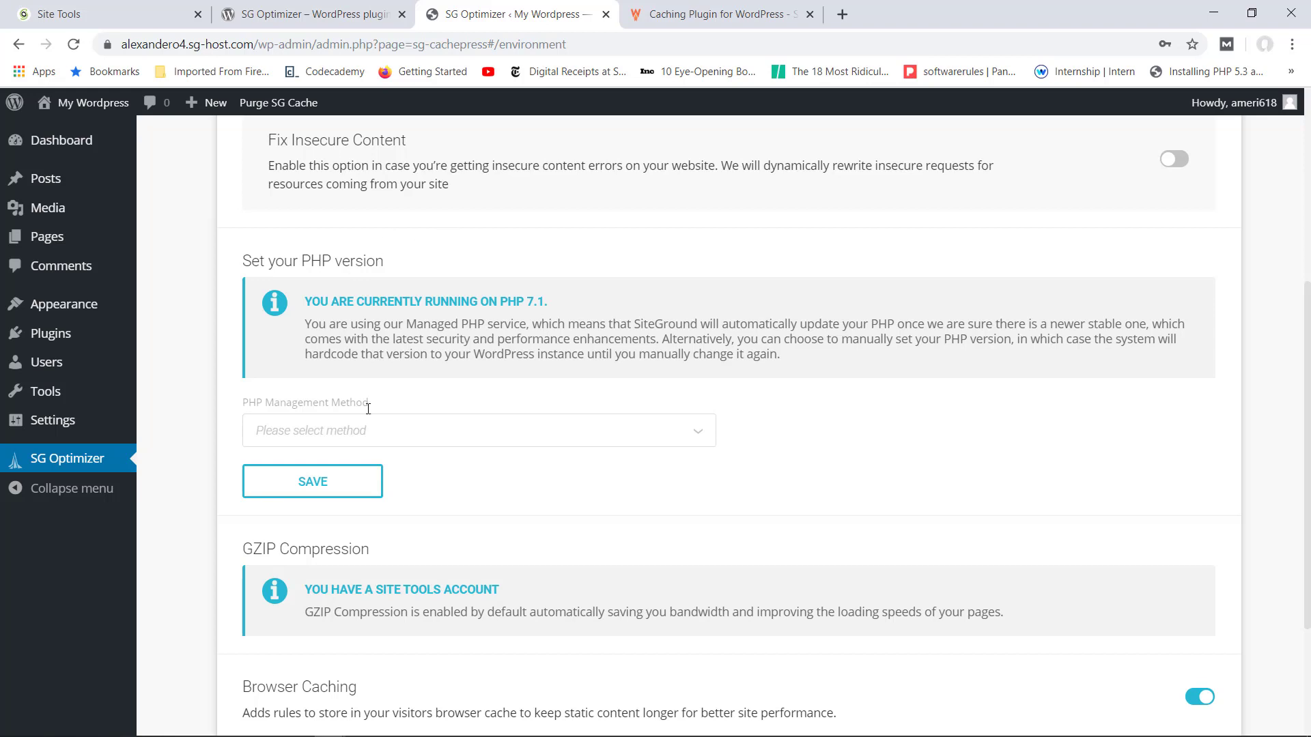
Set the PHP Management Method to Managed PHP, save and confirm, then review GZIP and Browser Caching
left_click(478, 440)
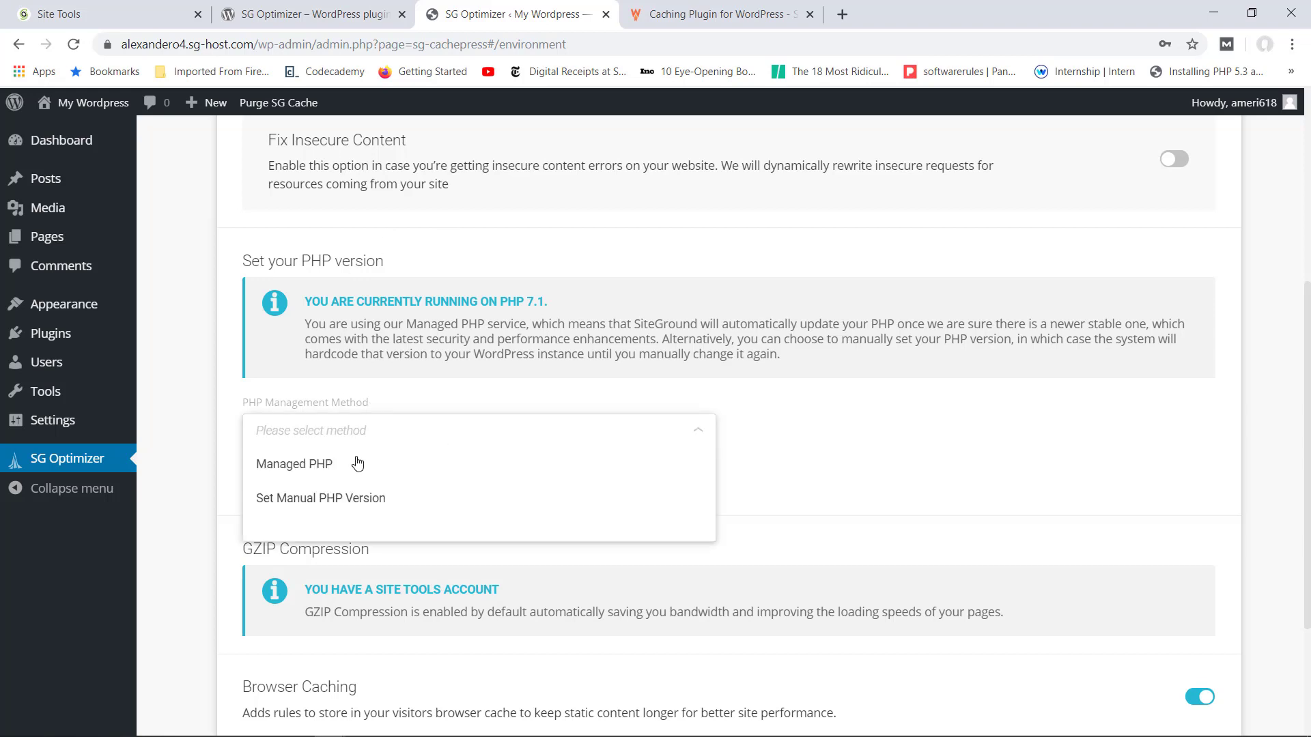
left_click(312, 467)
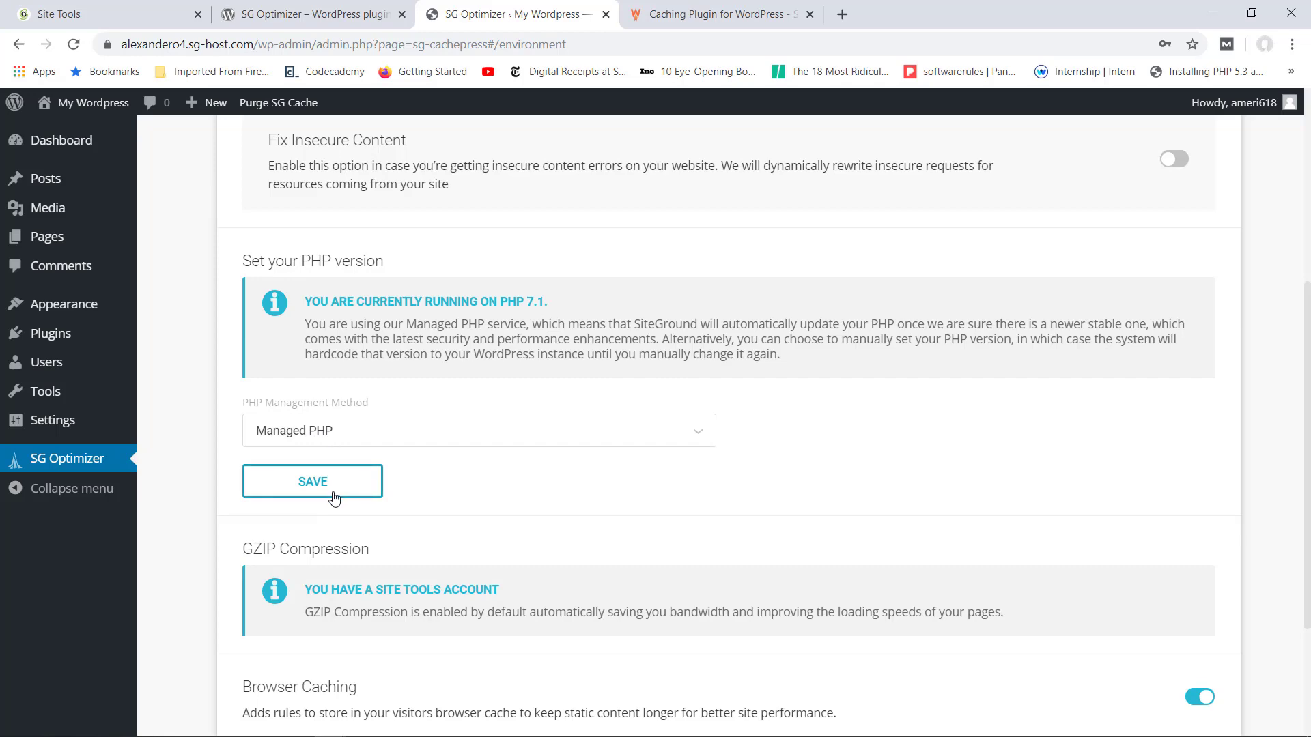
left_click(333, 498)
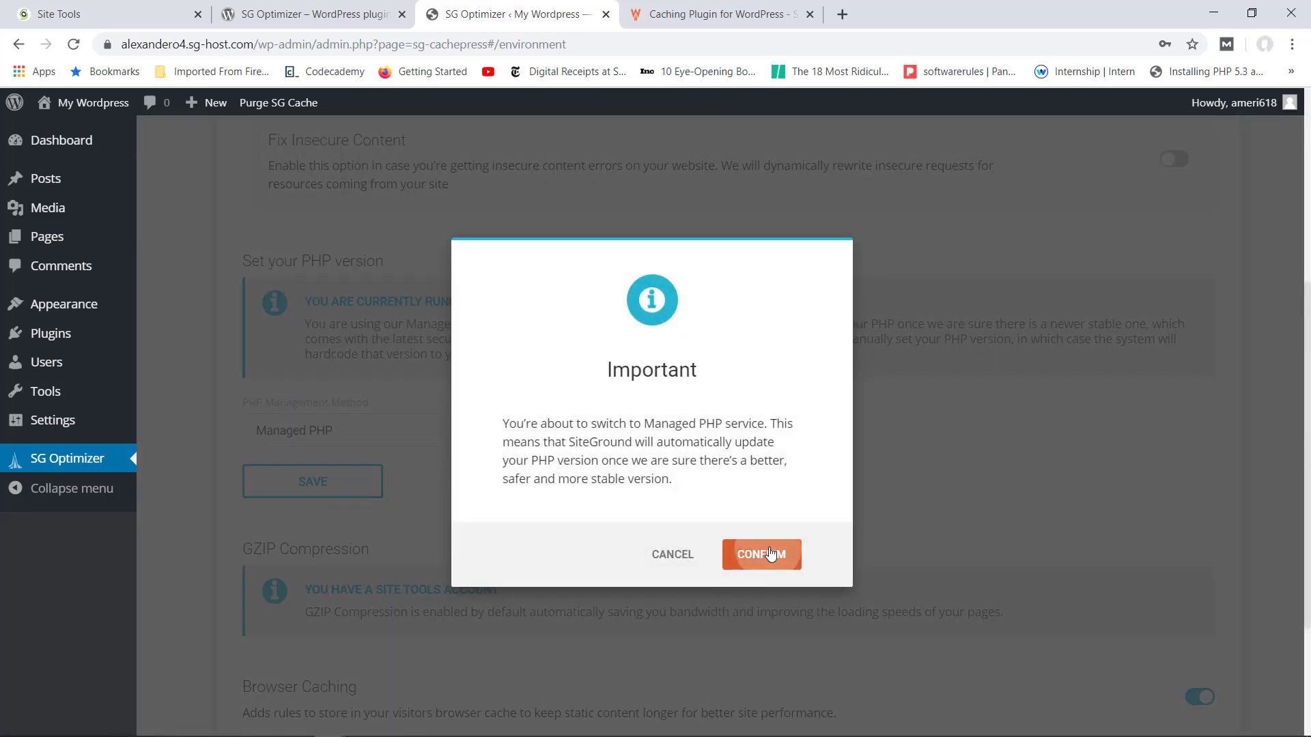
left_click(769, 547)
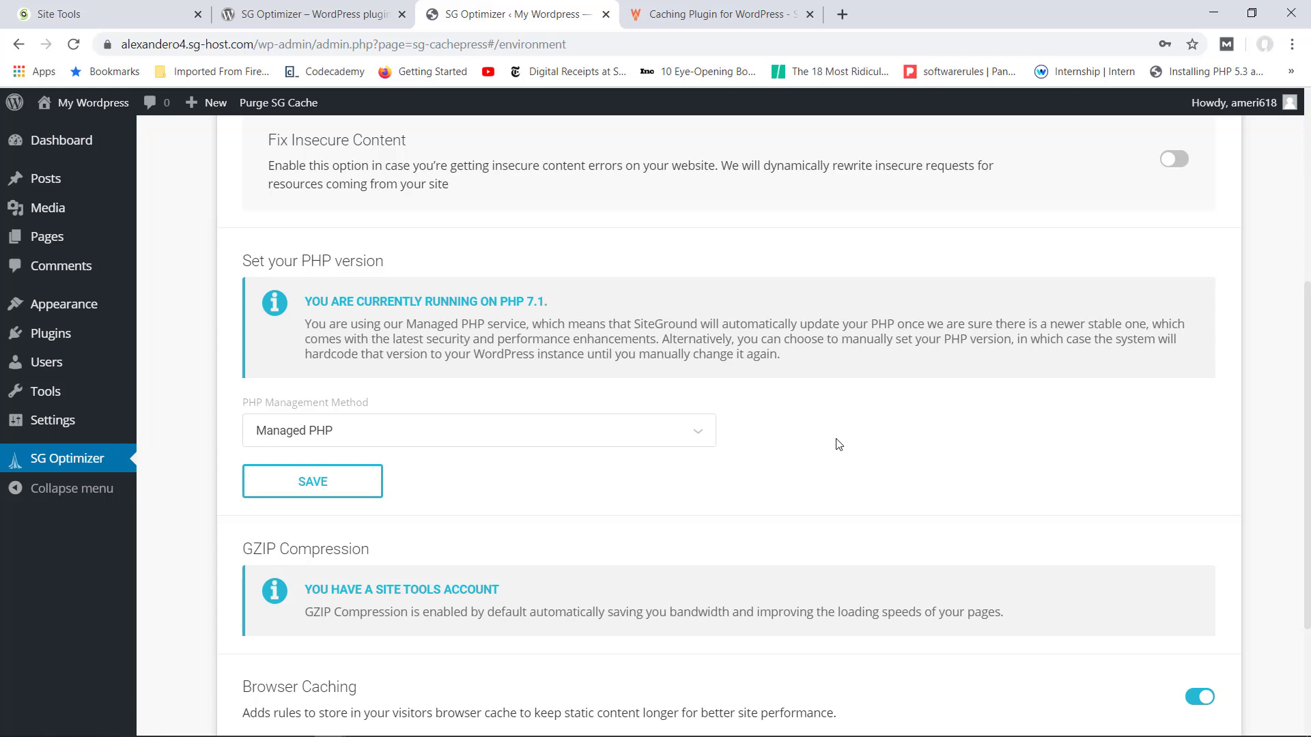
left_click_drag(1306, 324, 1300, 422)
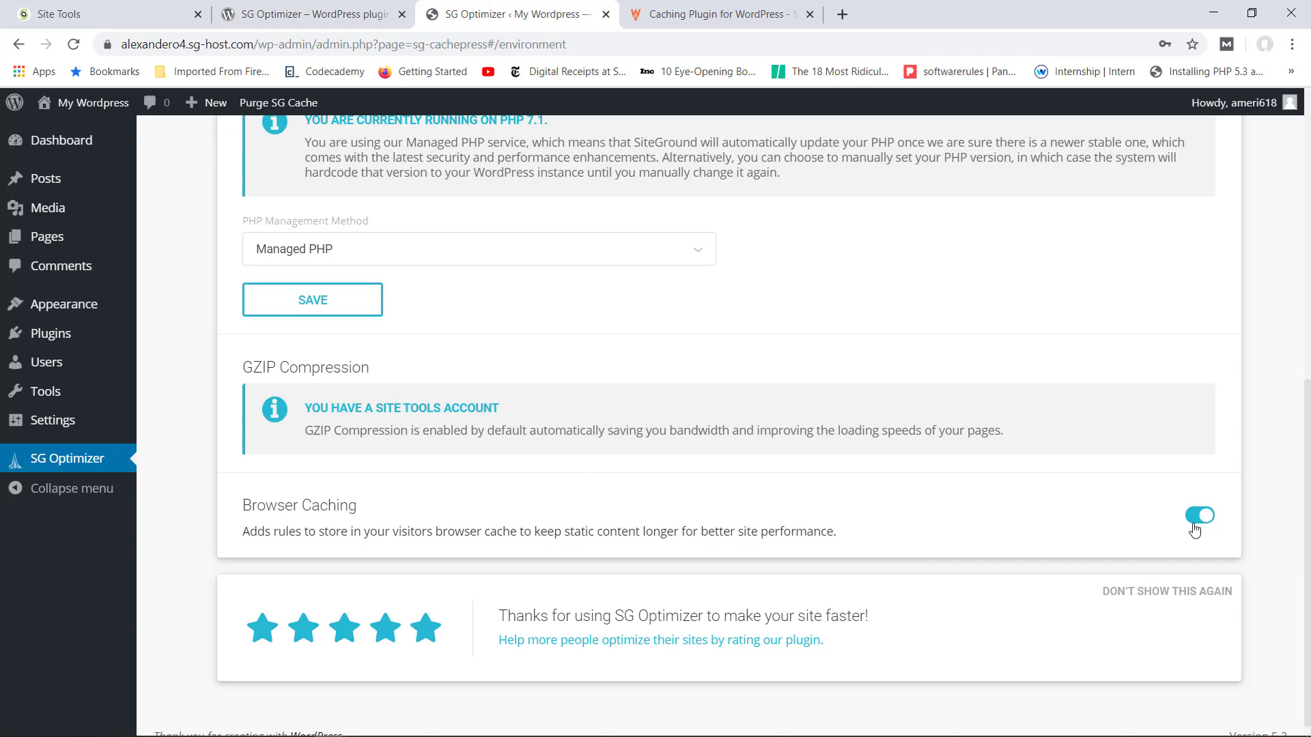
left_click_drag(1305, 550, 1307, 287)
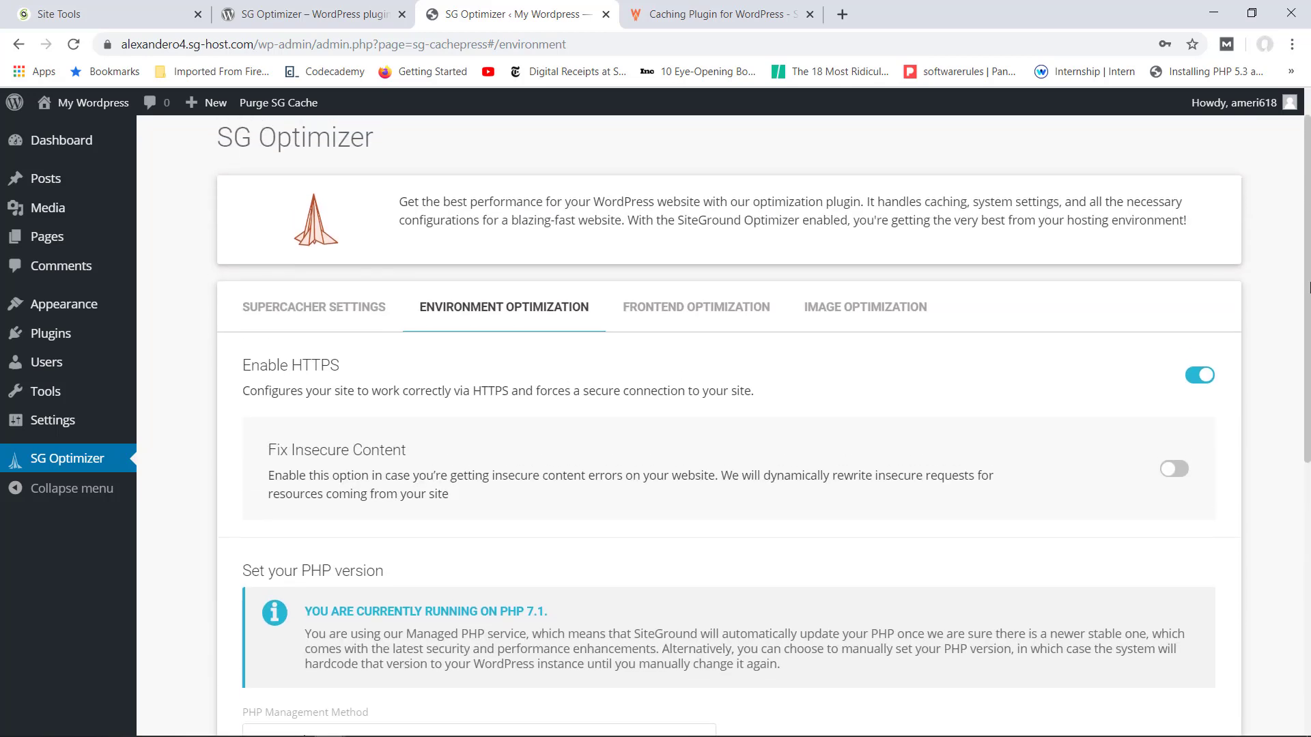
On Frontend Optimization, enable HTML and JavaScript minification and Defer Render-blocking JS, accepting its warning
left_click(710, 317)
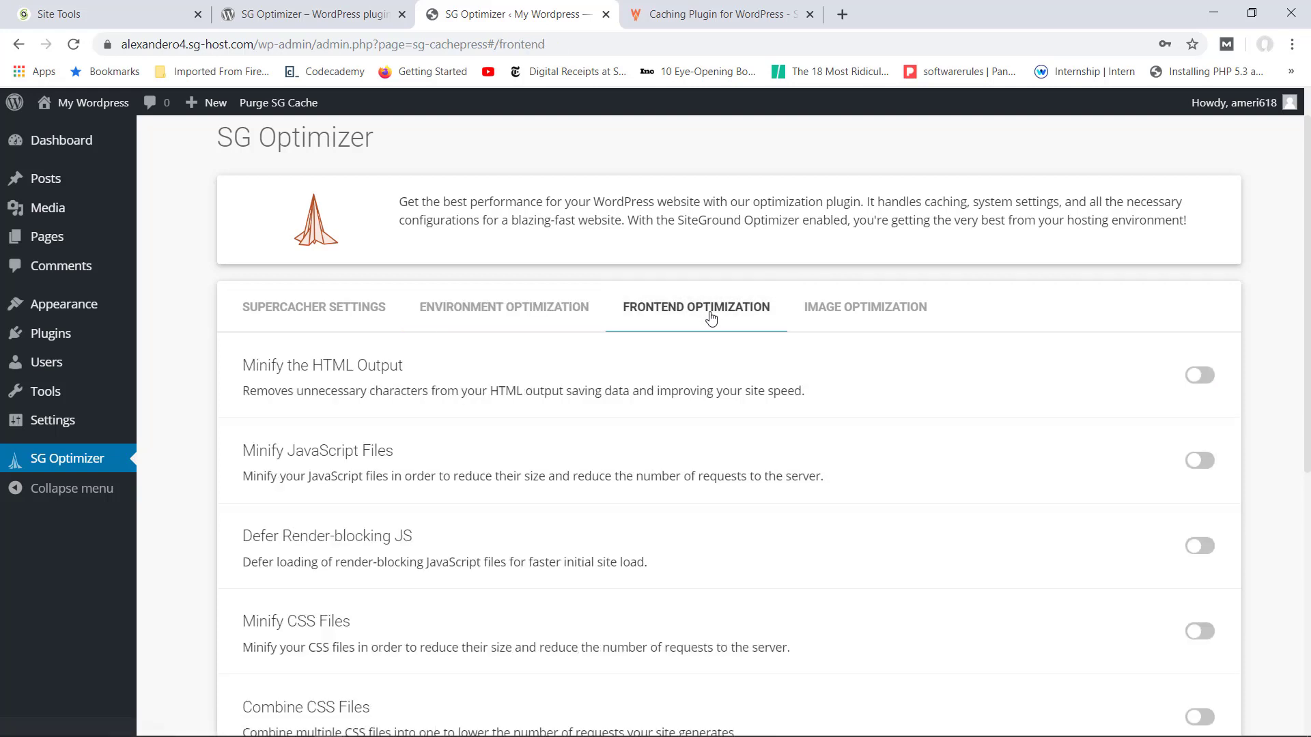
left_click_drag(1307, 233, 1307, 312)
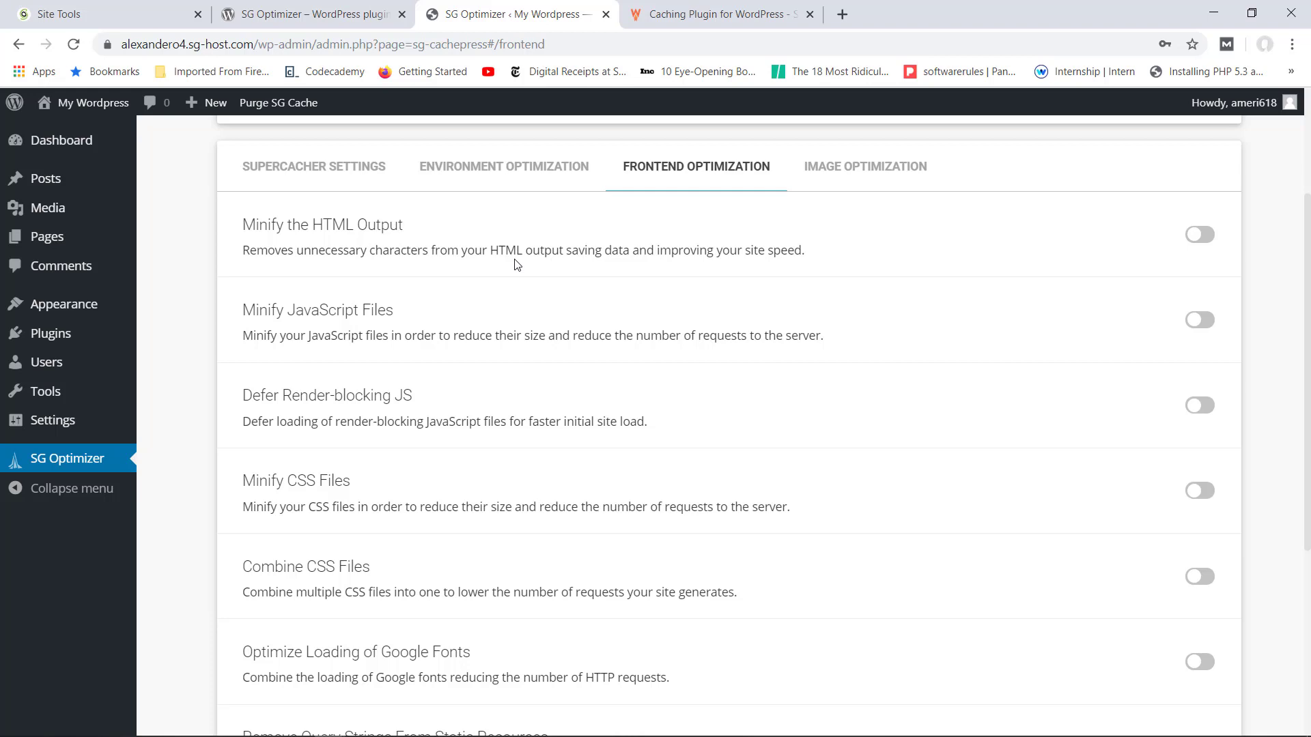
left_click(1205, 239)
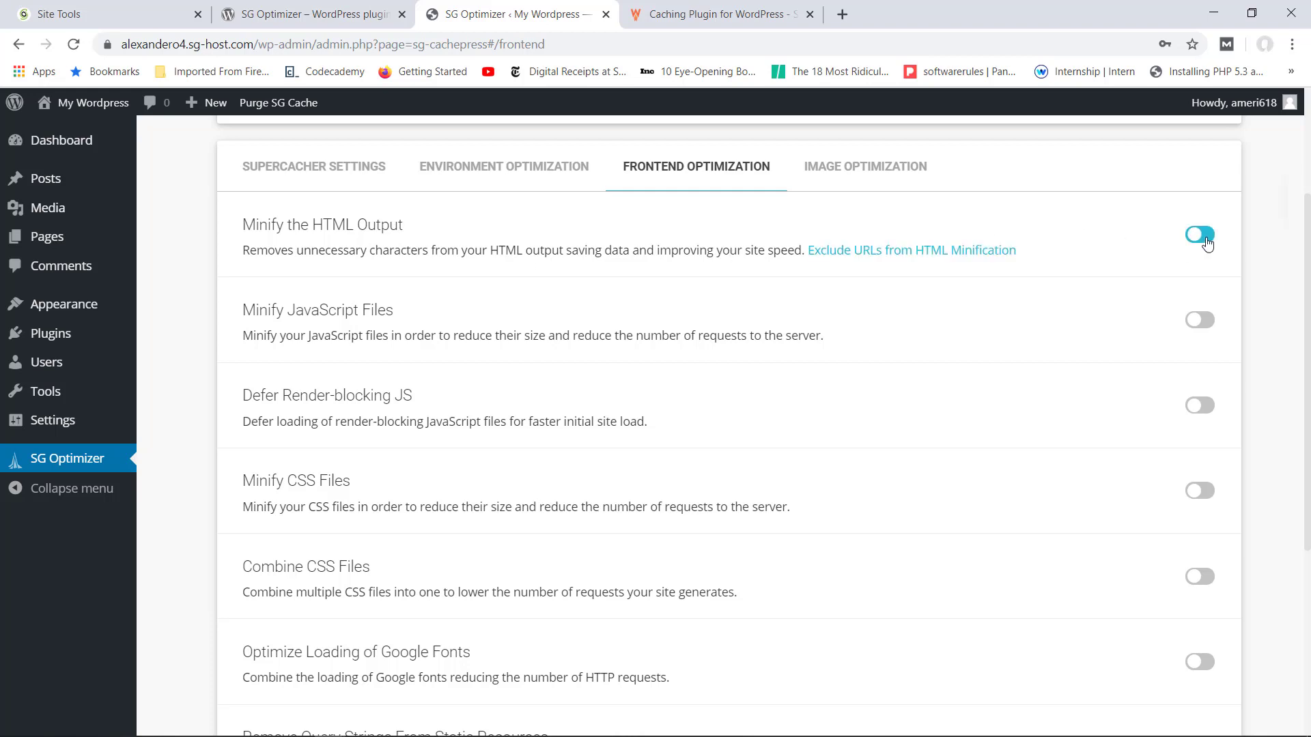
left_click(1202, 324)
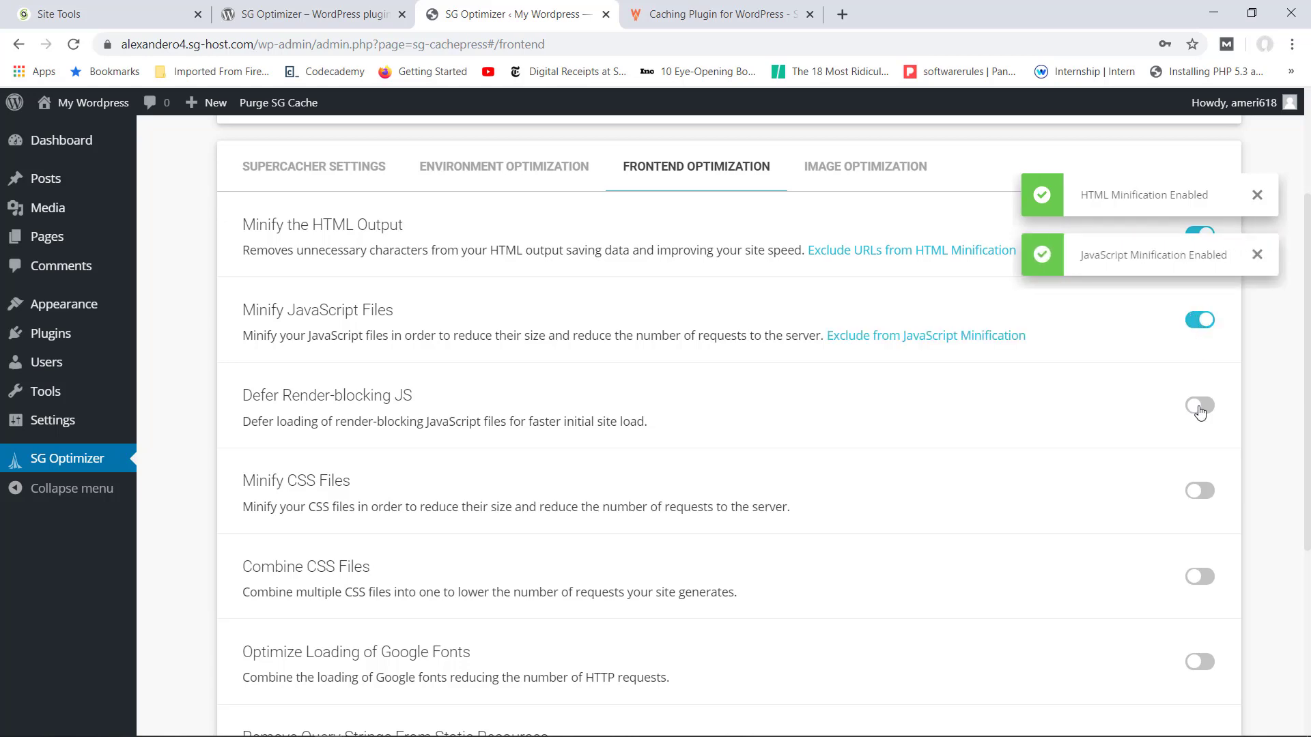
left_click(1200, 407)
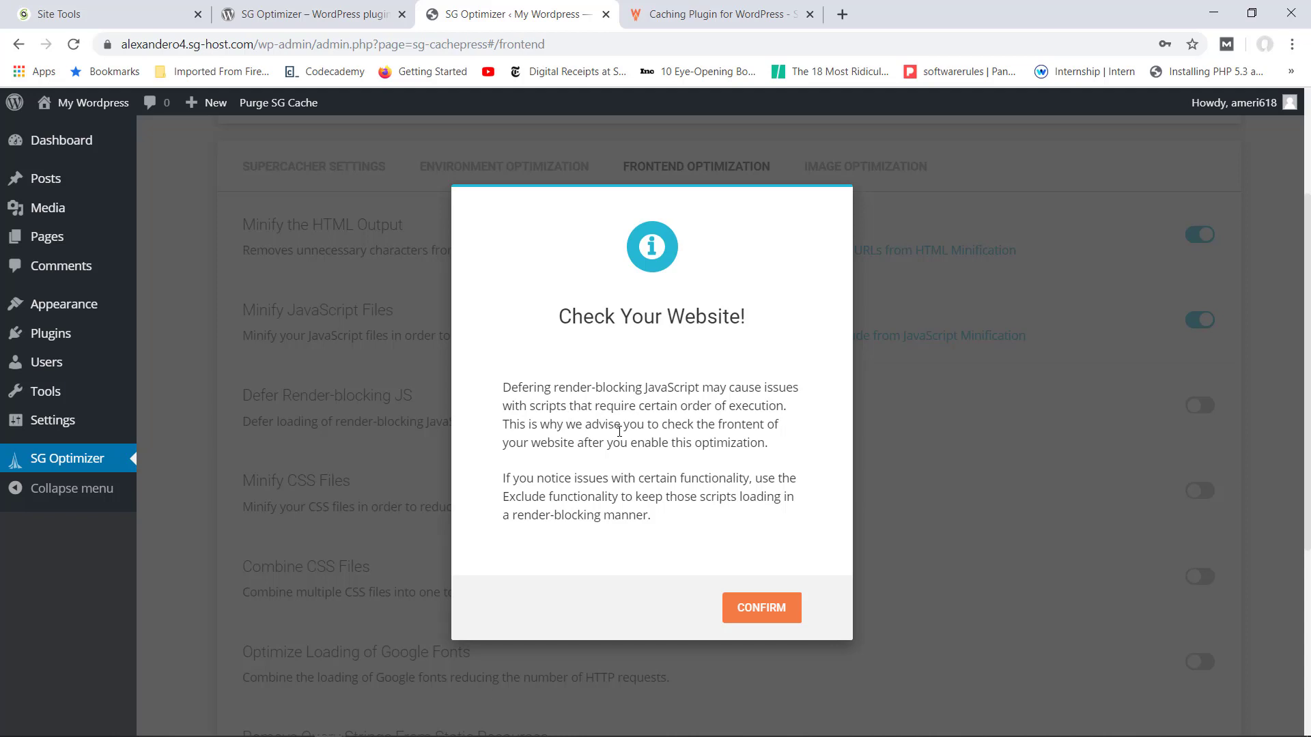
left_click(761, 608)
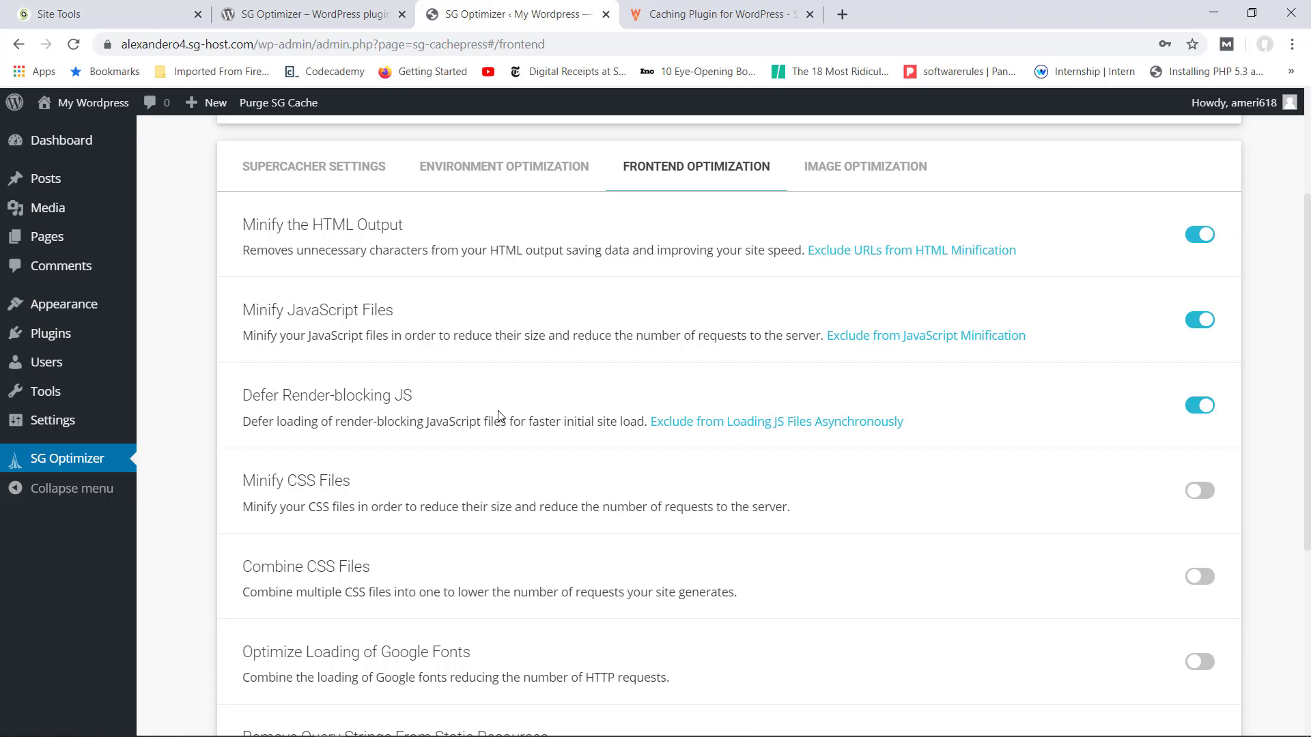
left_click_drag(245, 395, 415, 408)
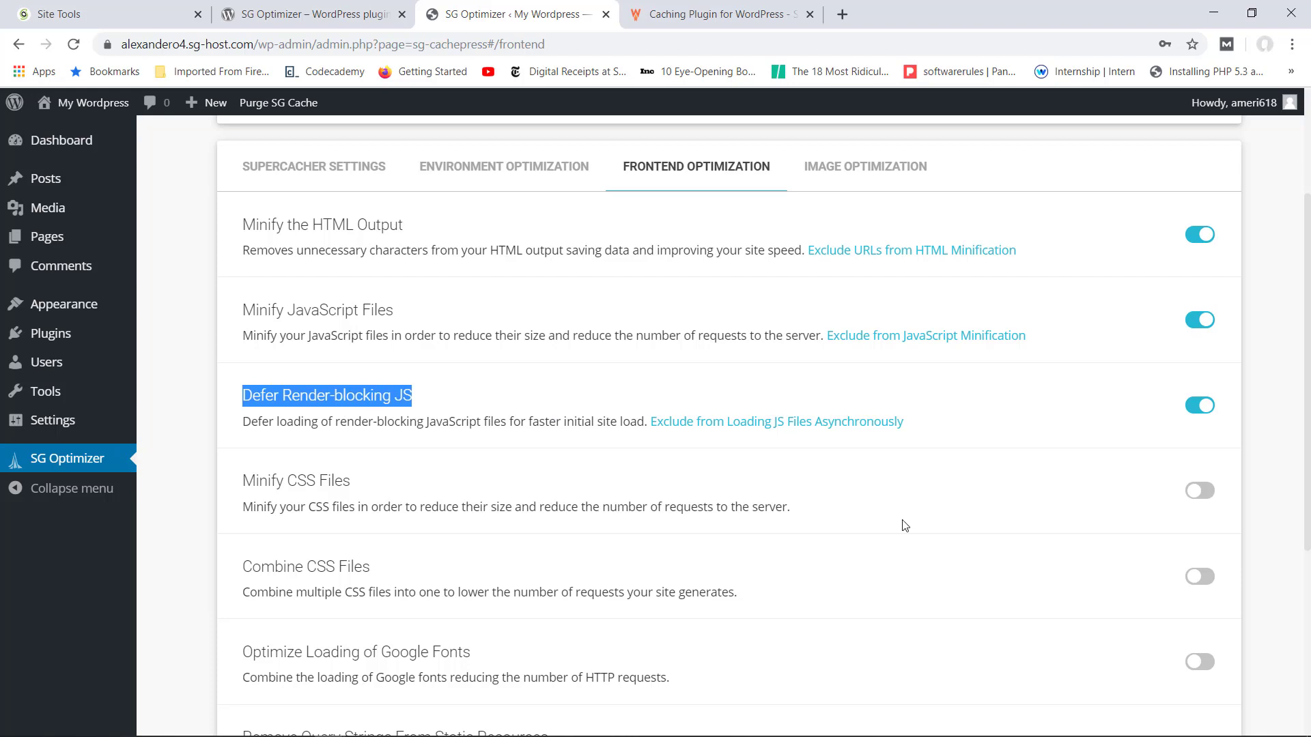
Enable CSS minification, CSS combining, Google Fonts optimization, query-string removal and Disable Emojis
left_click(1214, 499)
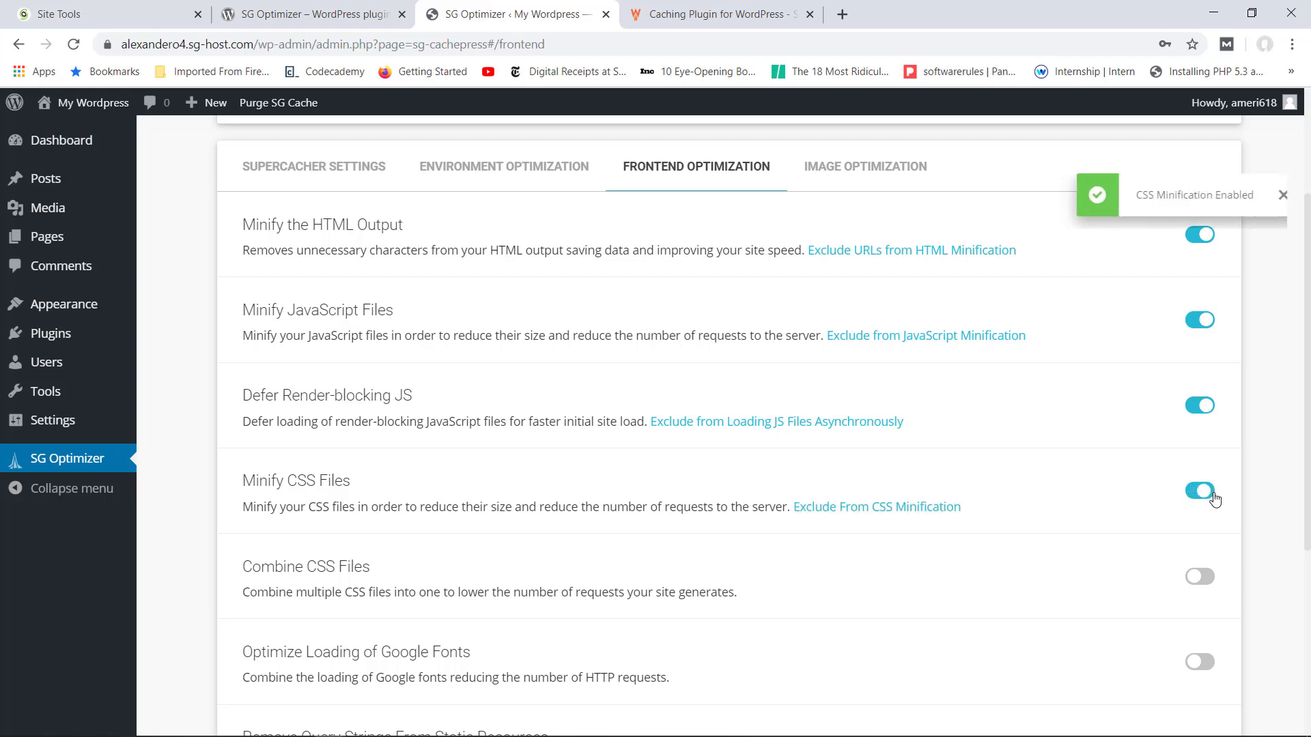
left_click(1200, 582)
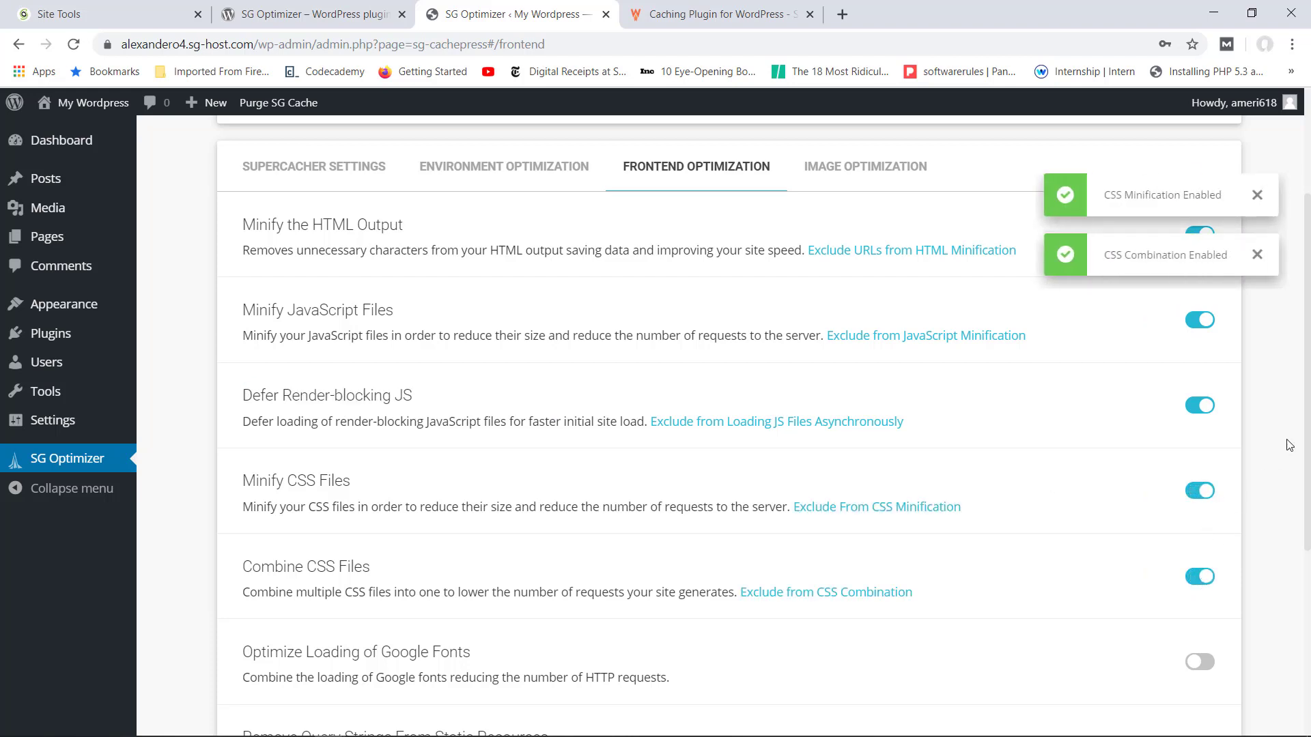
left_click_drag(1297, 431, 1304, 540)
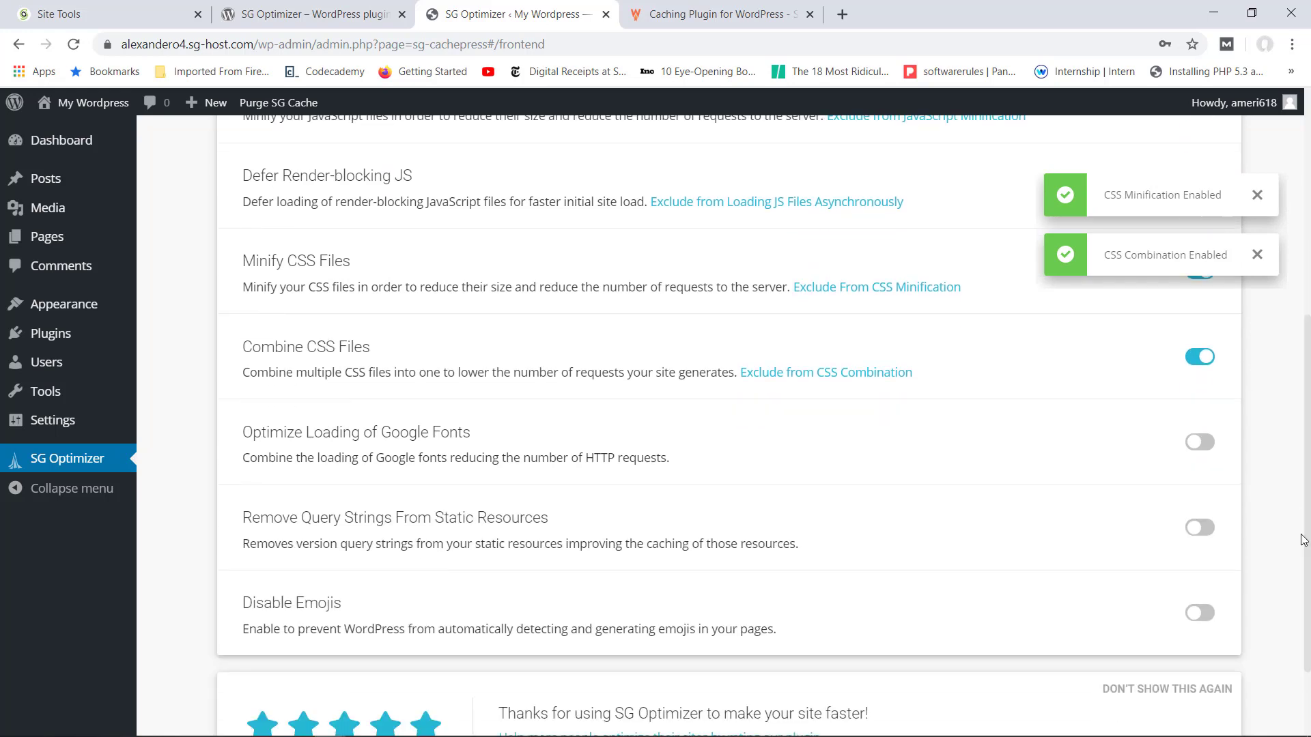
left_click(1203, 445)
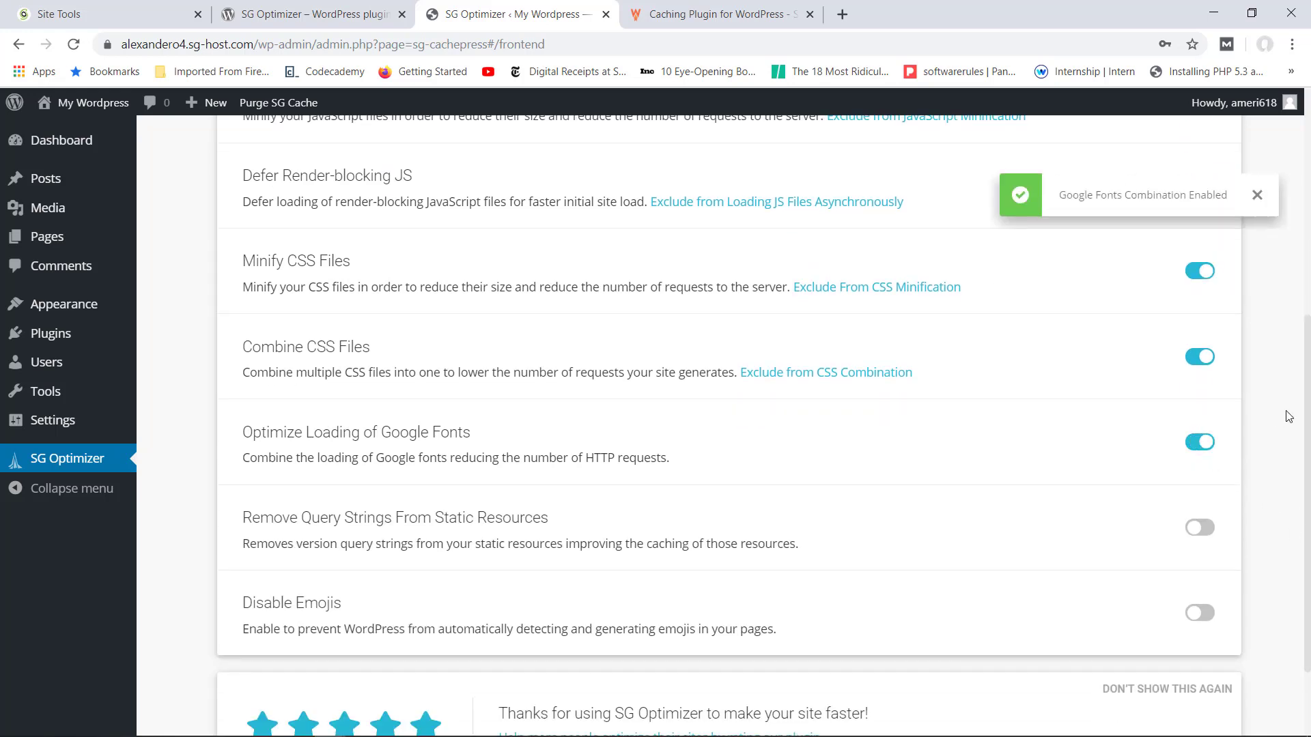
left_click_drag(1303, 418, 1303, 477)
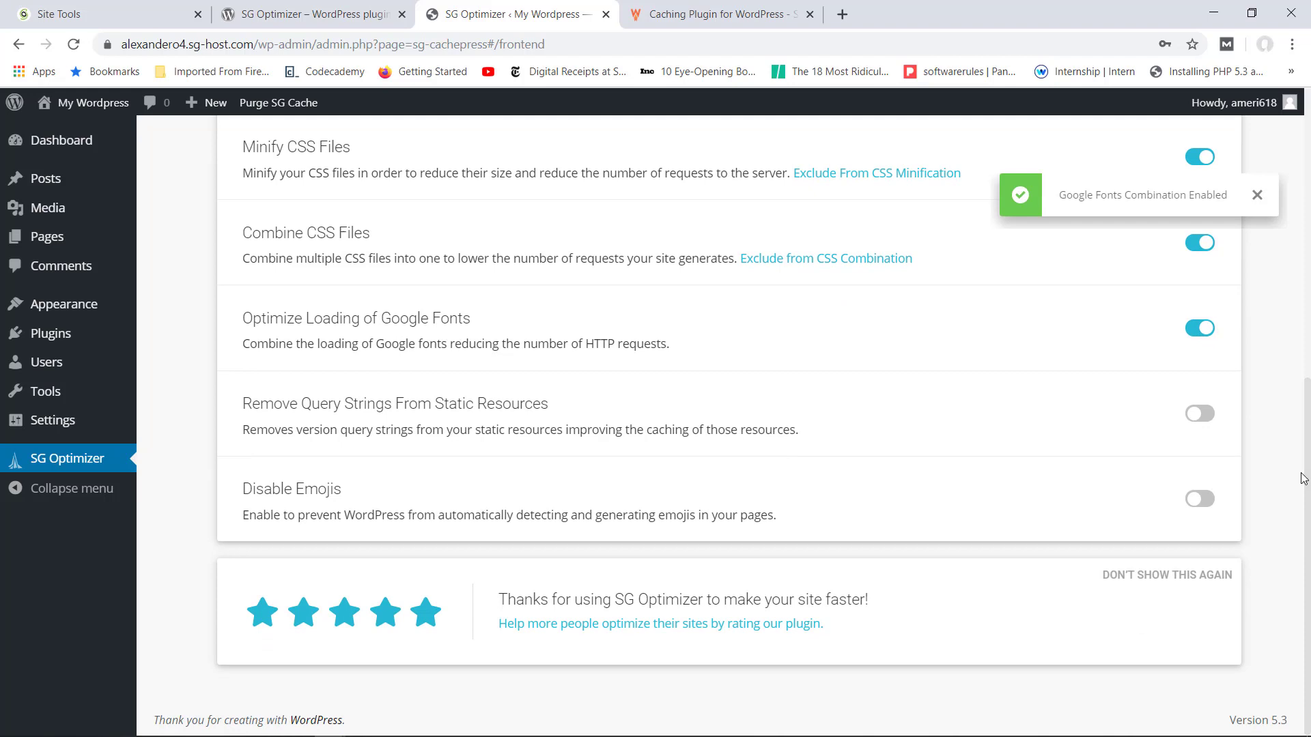
left_click(1204, 414)
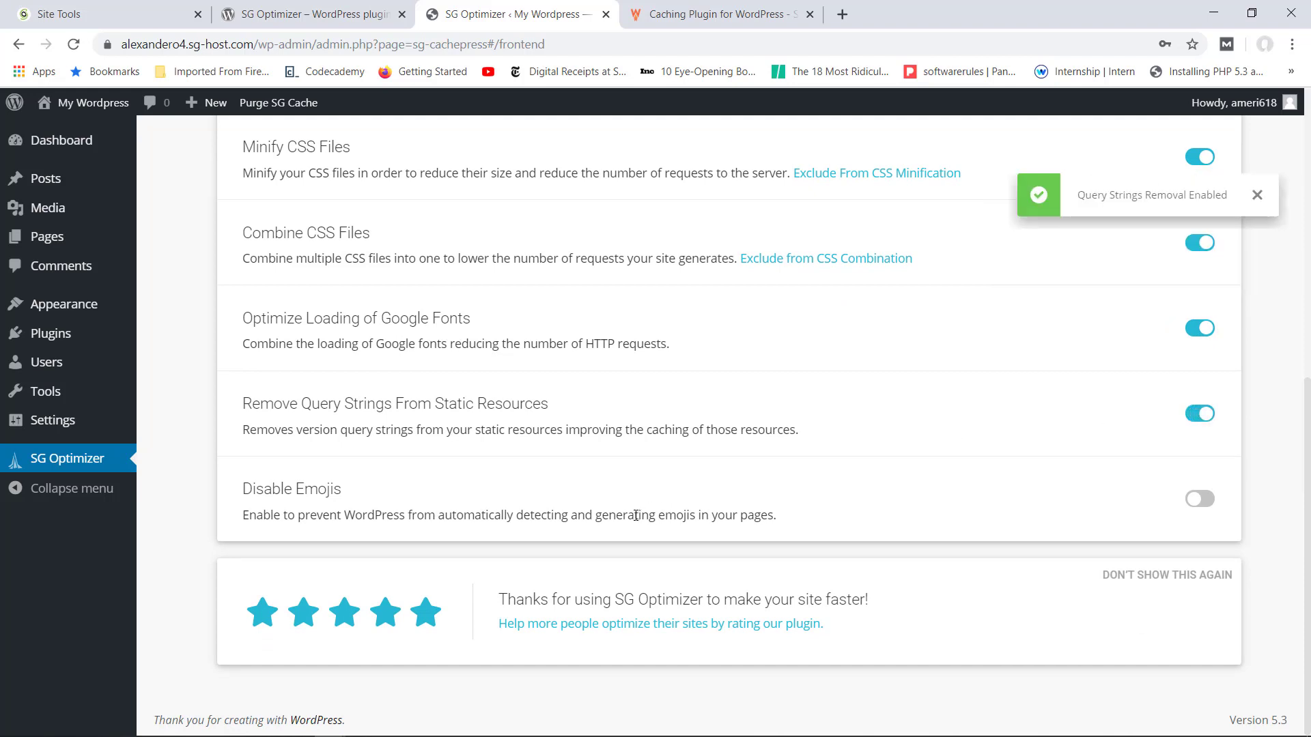
left_click(1200, 501)
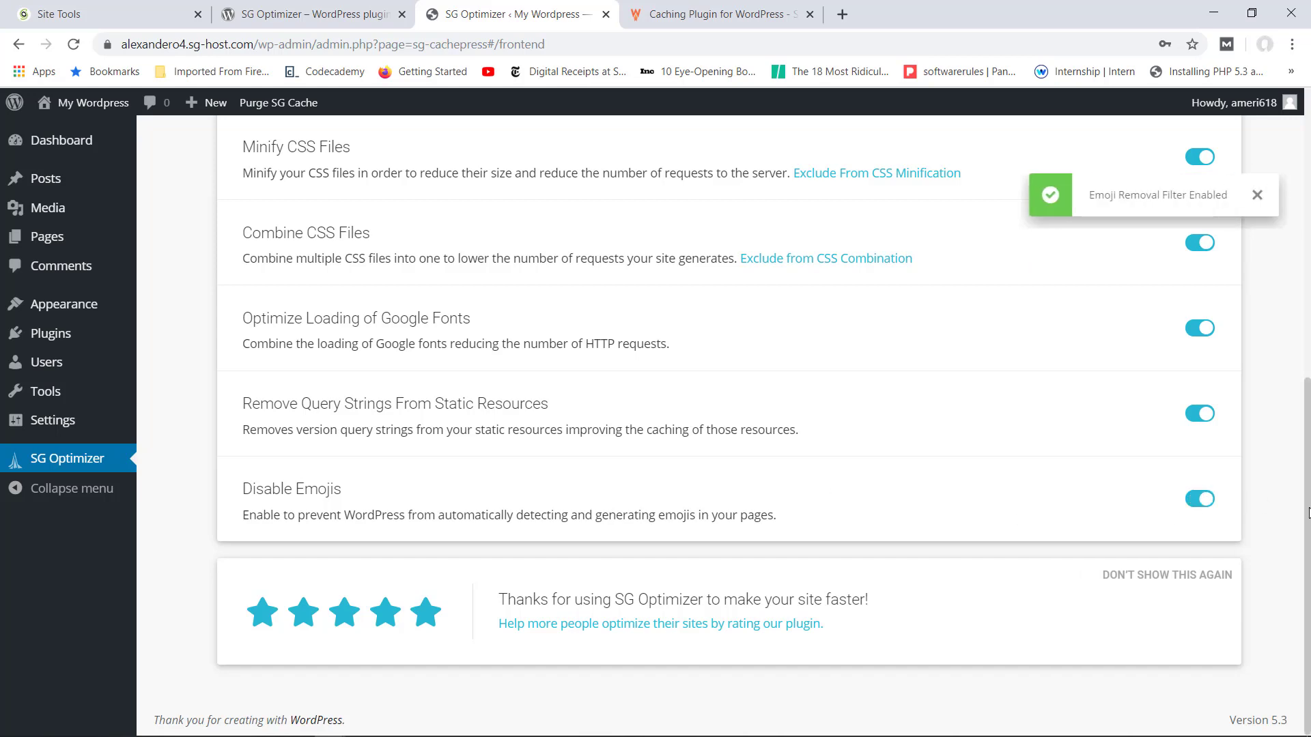
scroll(1301, 509, "up", 1)
scroll(758, 410, "up", 3)
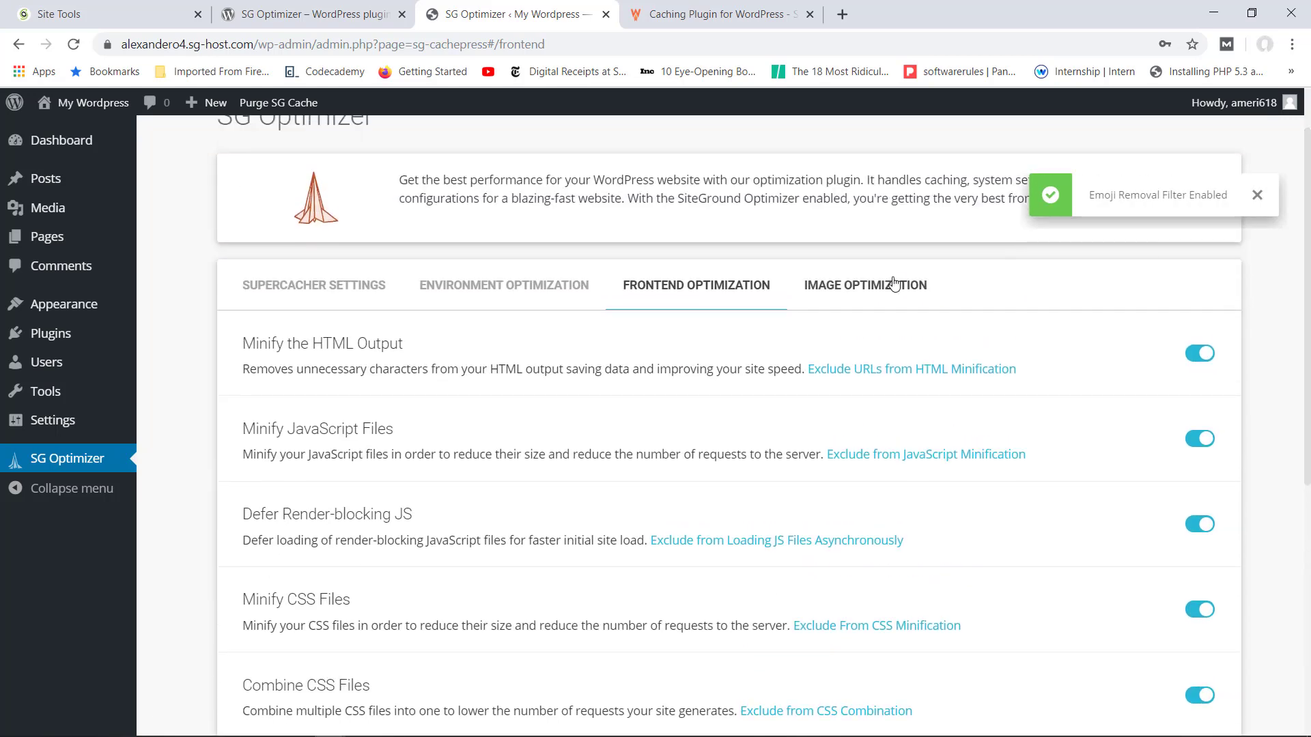
On Image Optimization, enable New Images Optimization and Lazy Load Images
left_click(894, 284)
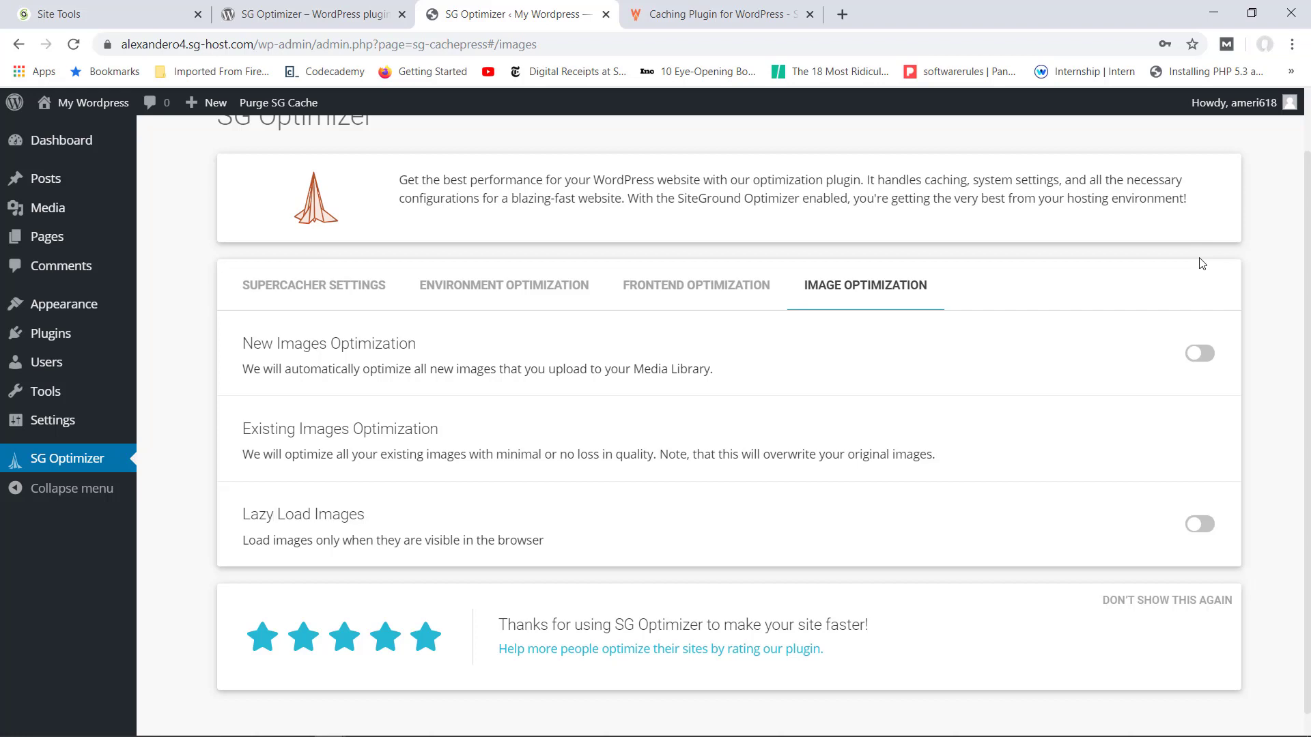
left_click(1212, 362)
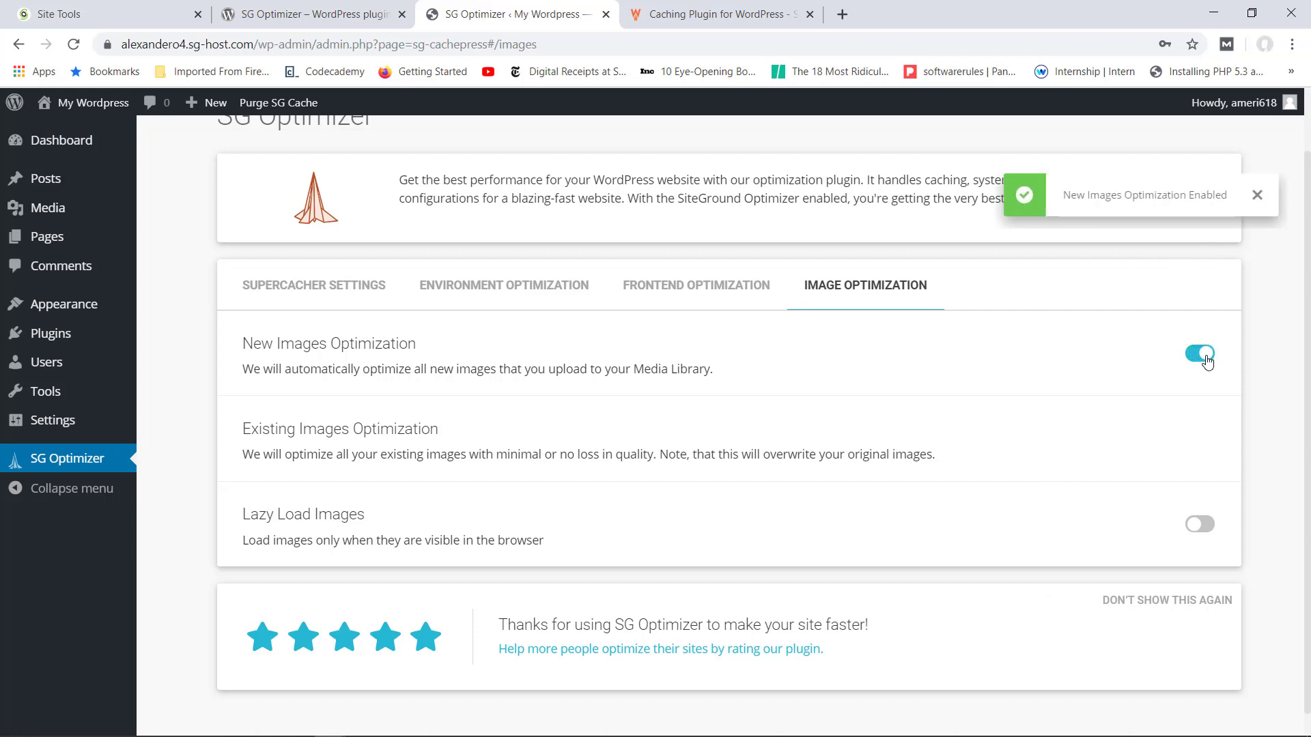
left_click(1204, 527)
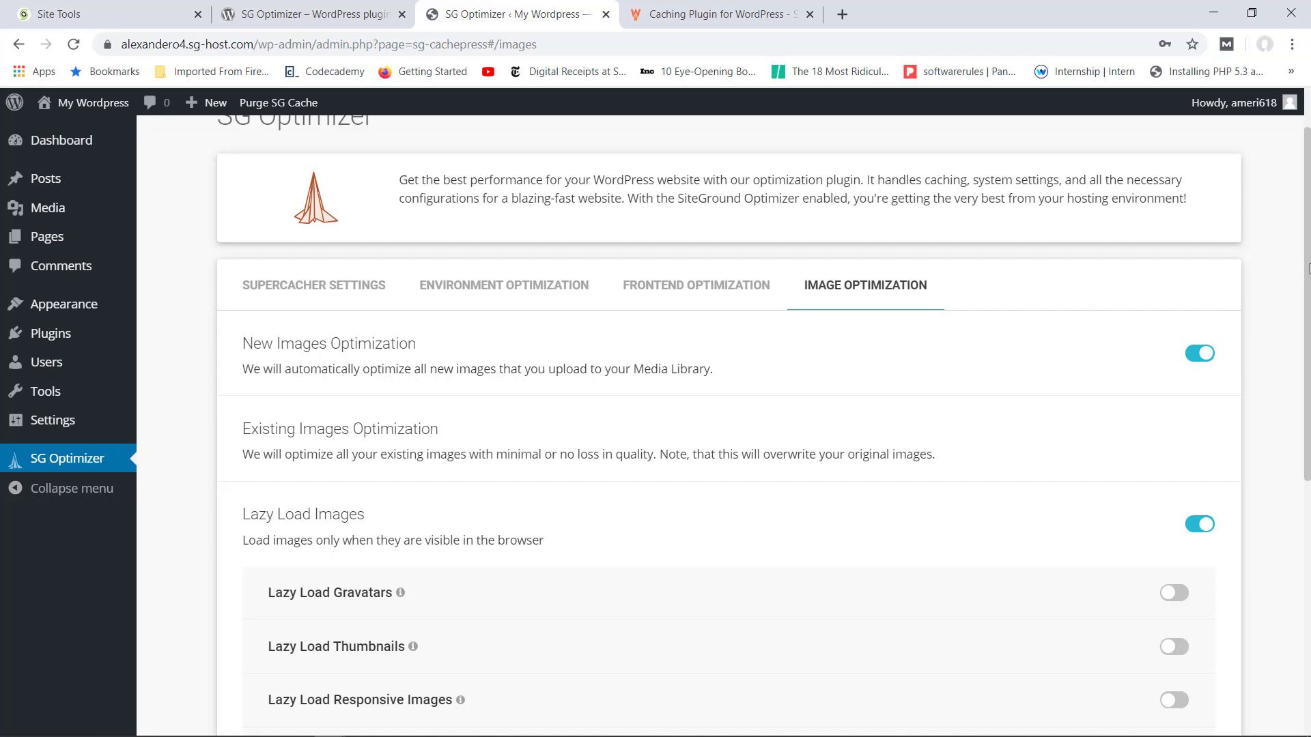
Turn on lazy loading for Gravatars, Thumbnails, Responsive Images and Widgets
left_click_drag(1307, 268, 1305, 385)
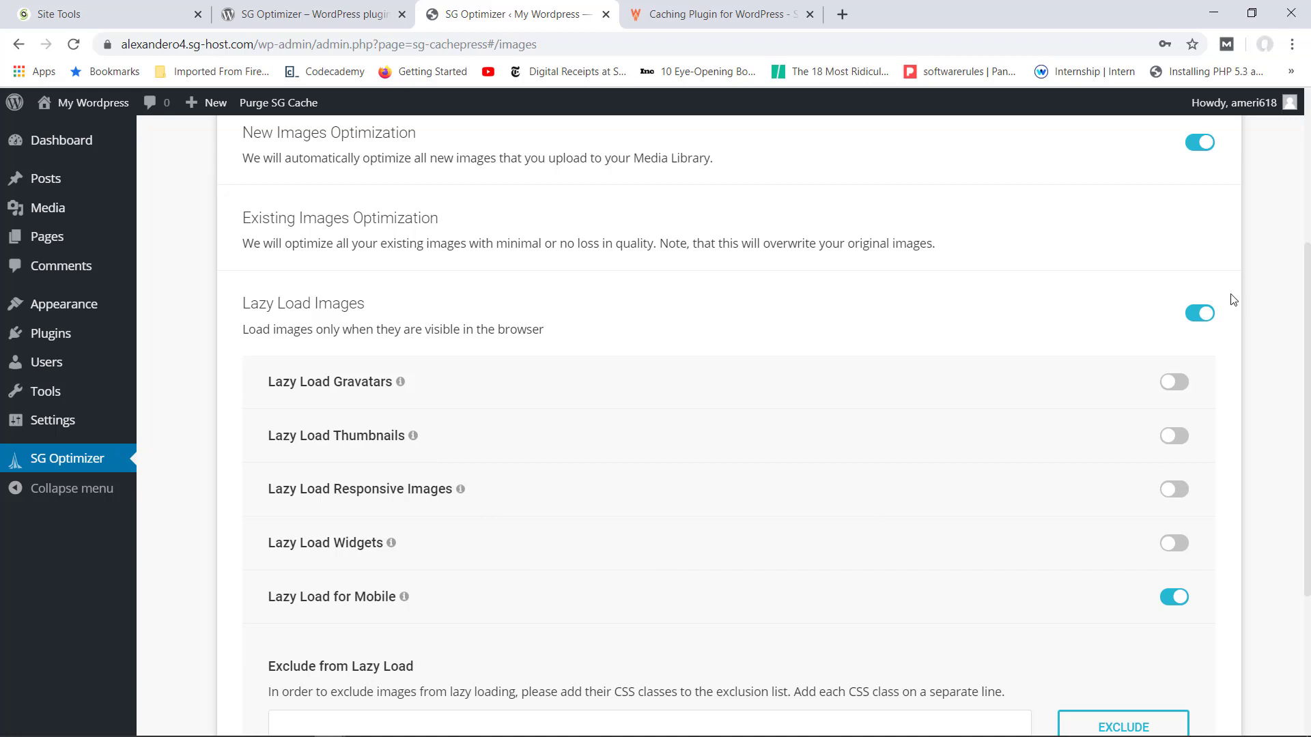
left_click(1175, 394)
left_click(1174, 437)
left_click(1174, 492)
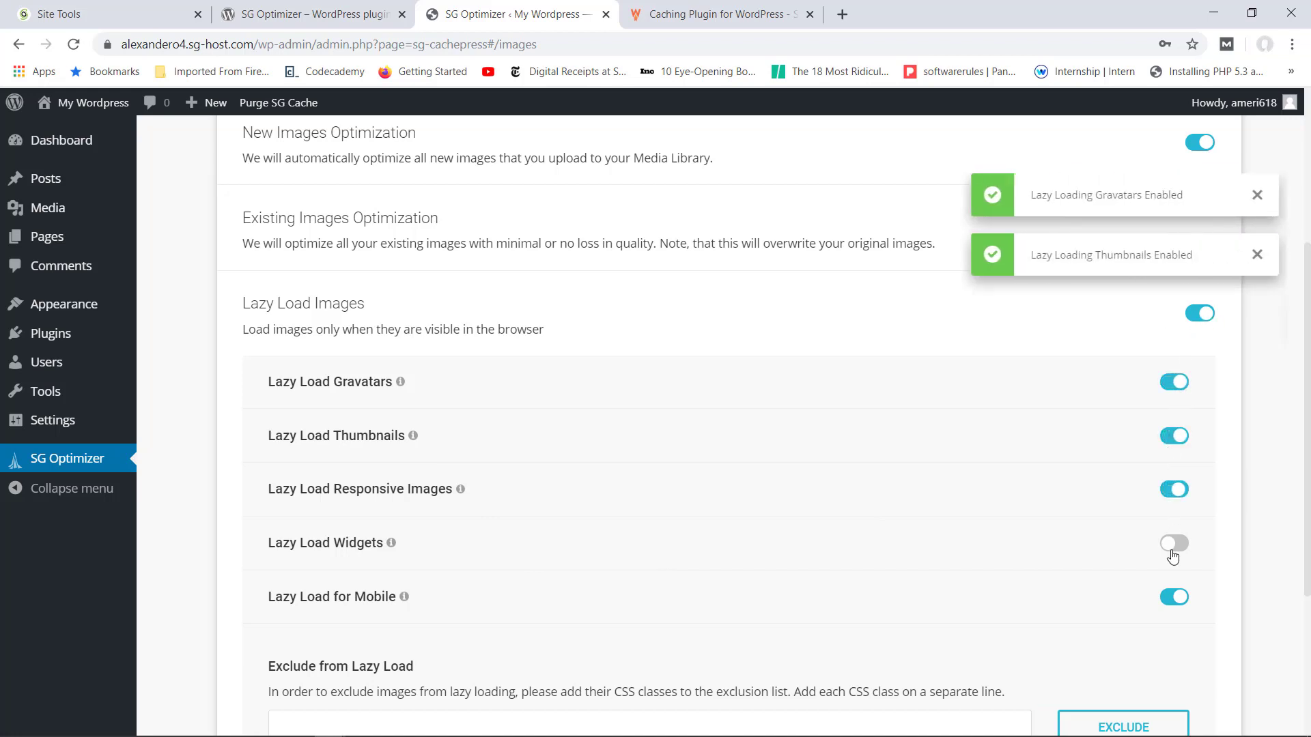
left_click(1174, 546)
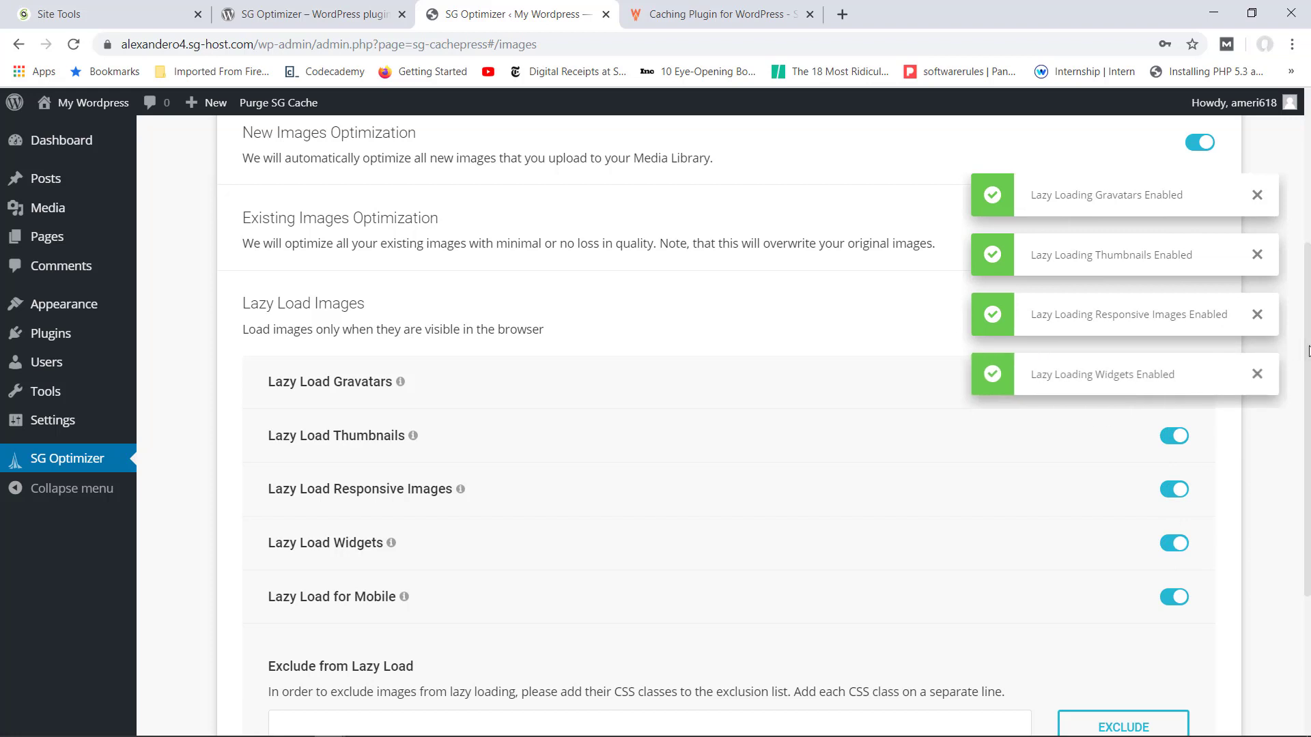
scroll(642, 492, "down", 3)
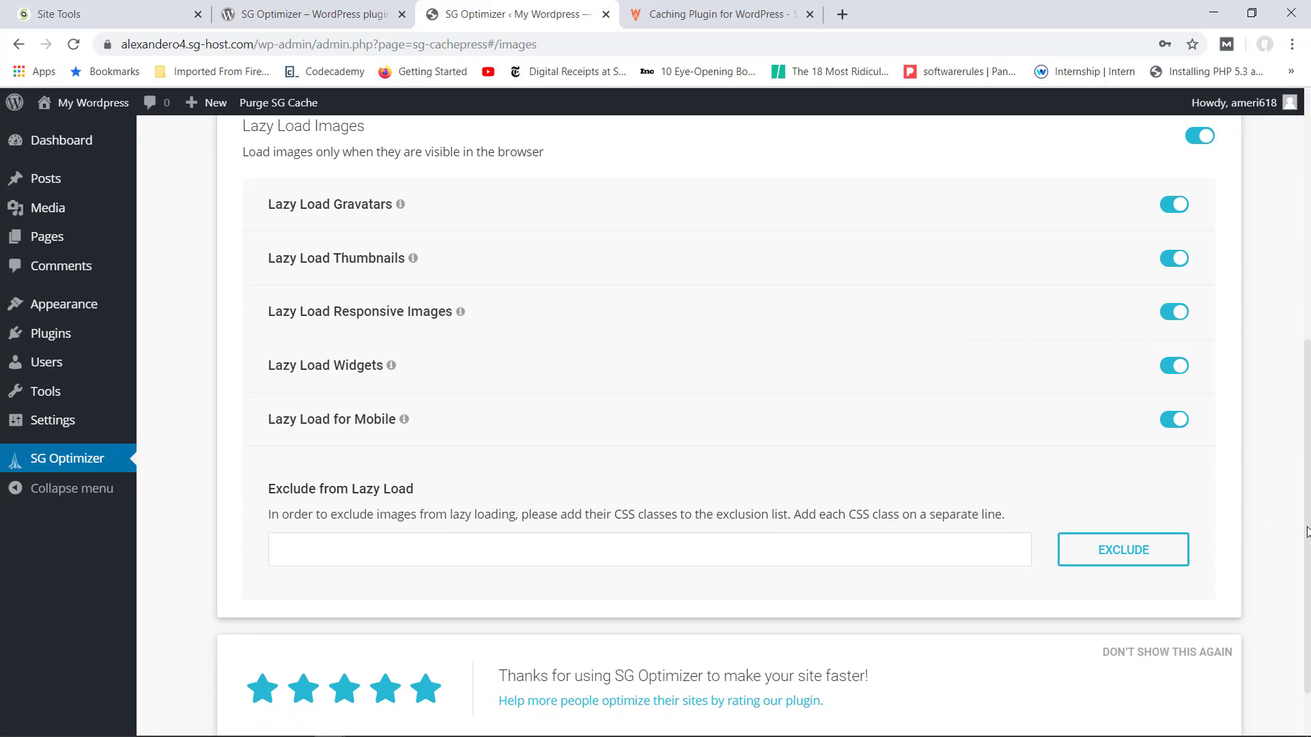
scroll(761, 548, "up", 5)
scroll(1309, 275, "up", 2)
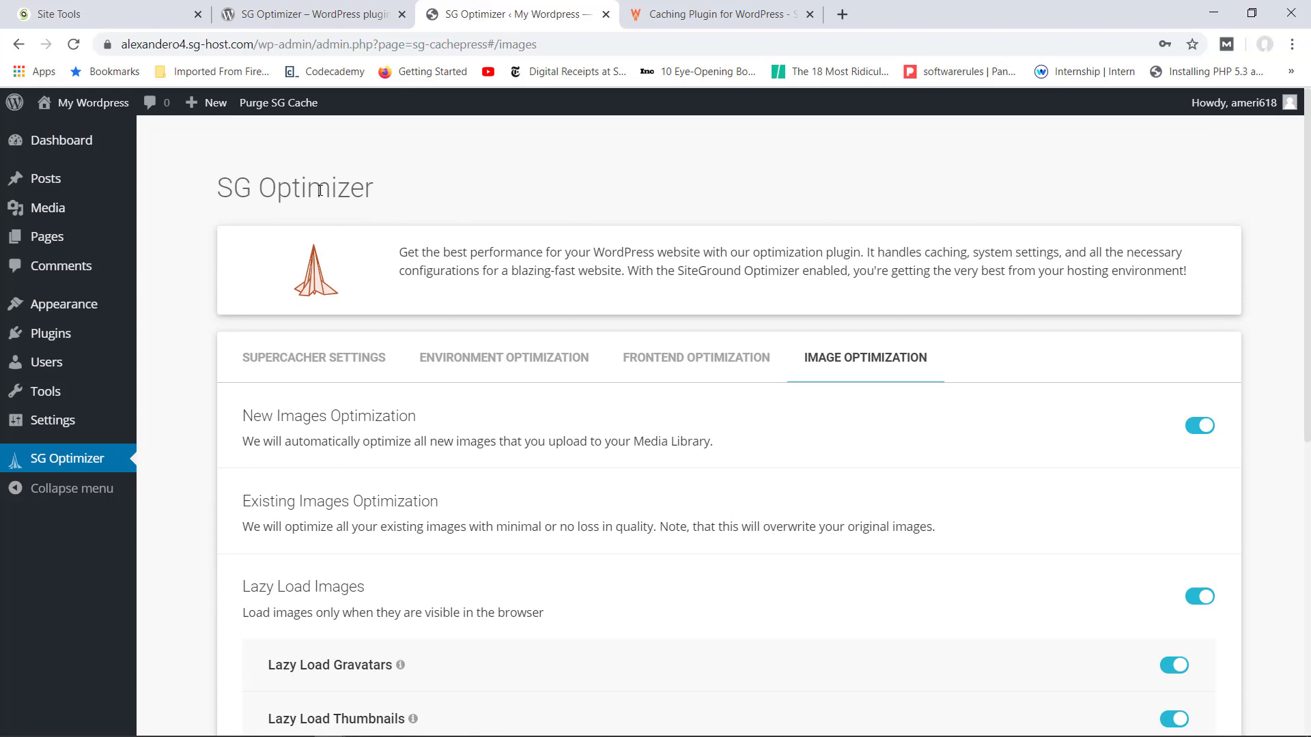
Back in Site Tools, review the Static Cache, Dynamic Cache and Memcached tabs under Speed > Caching
left_click(135, 10)
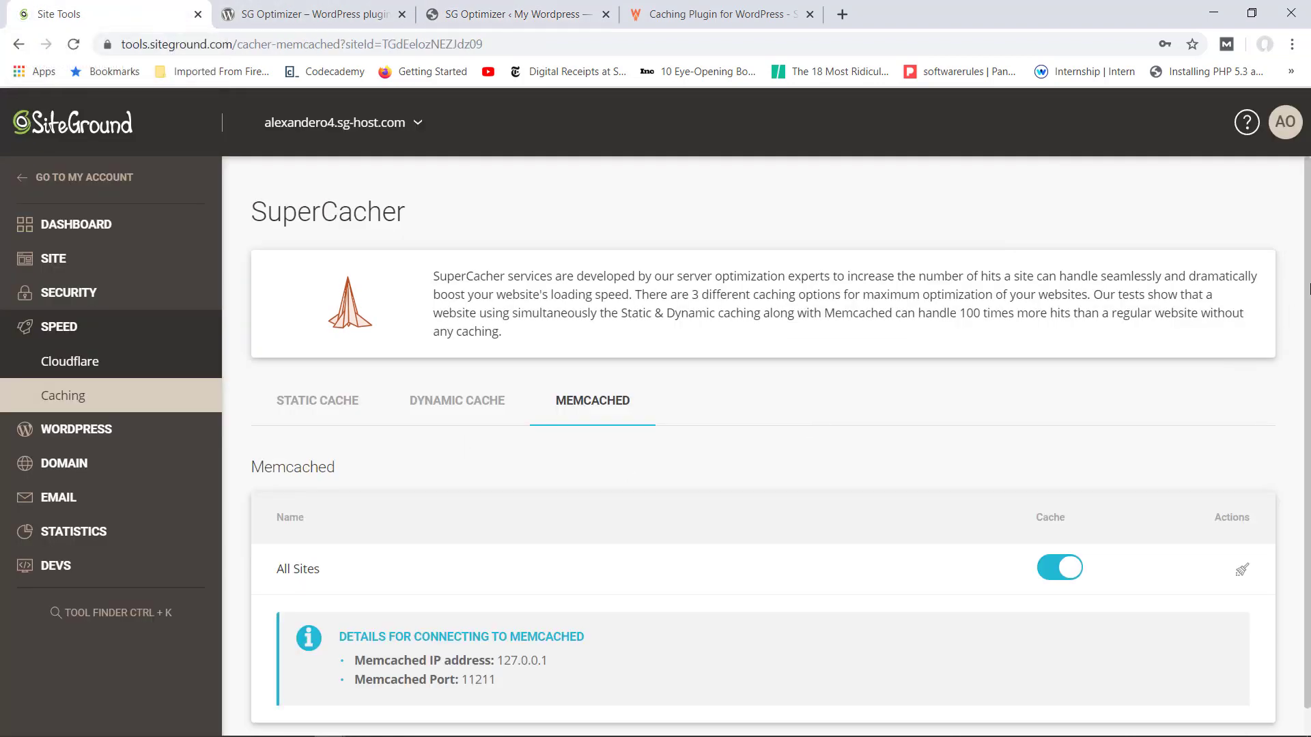
scroll(1305, 321, "down", 1)
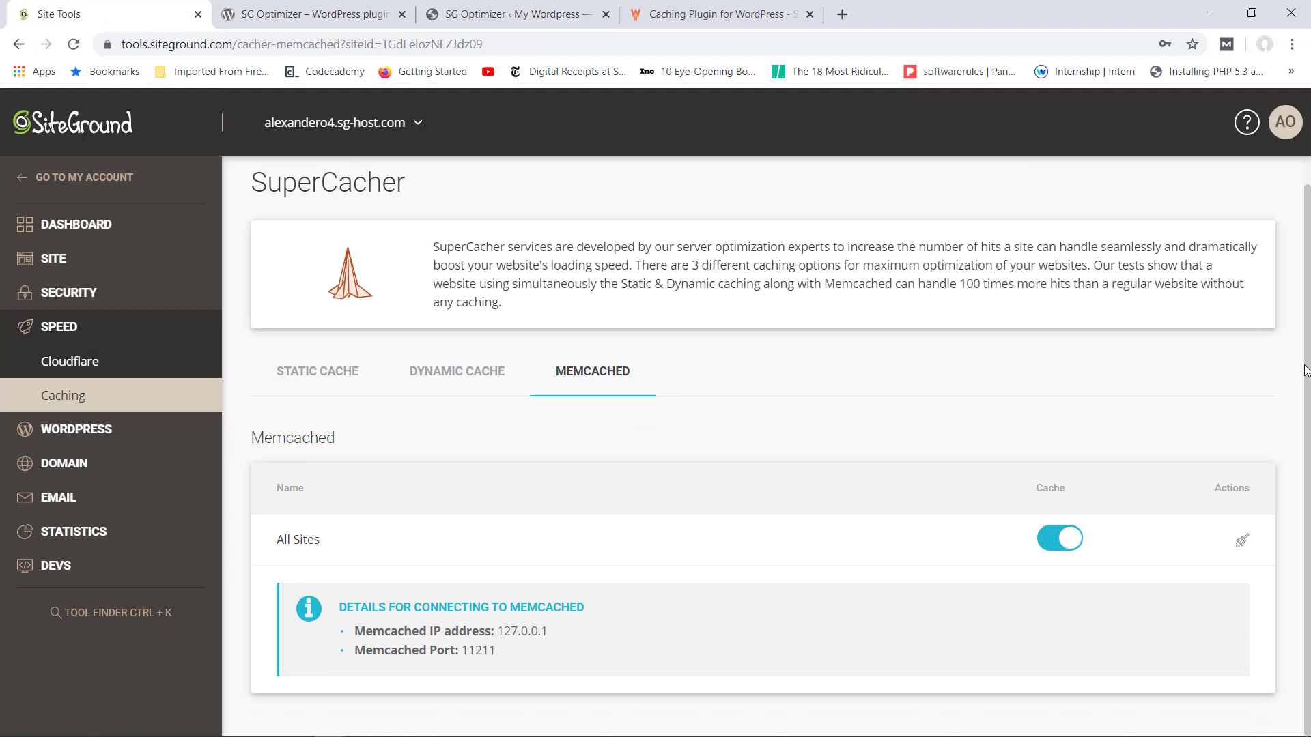
left_click(282, 372)
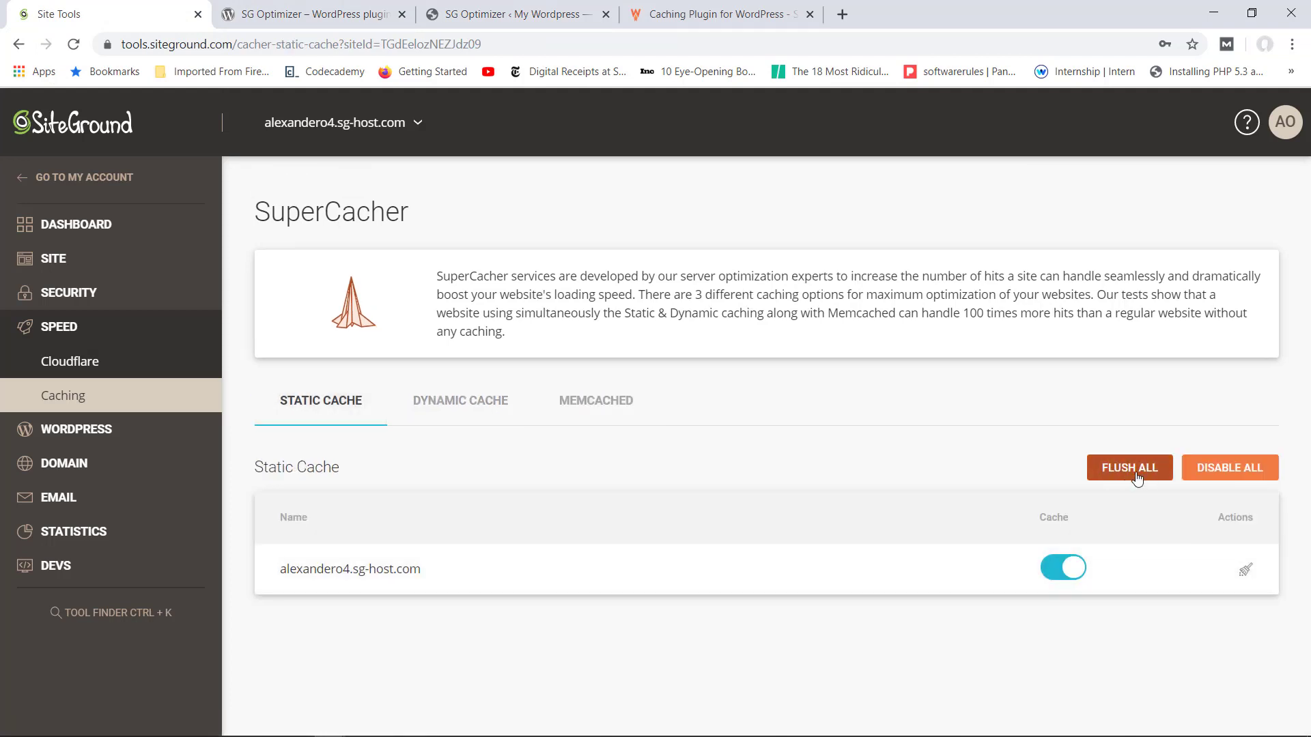
left_click(473, 418)
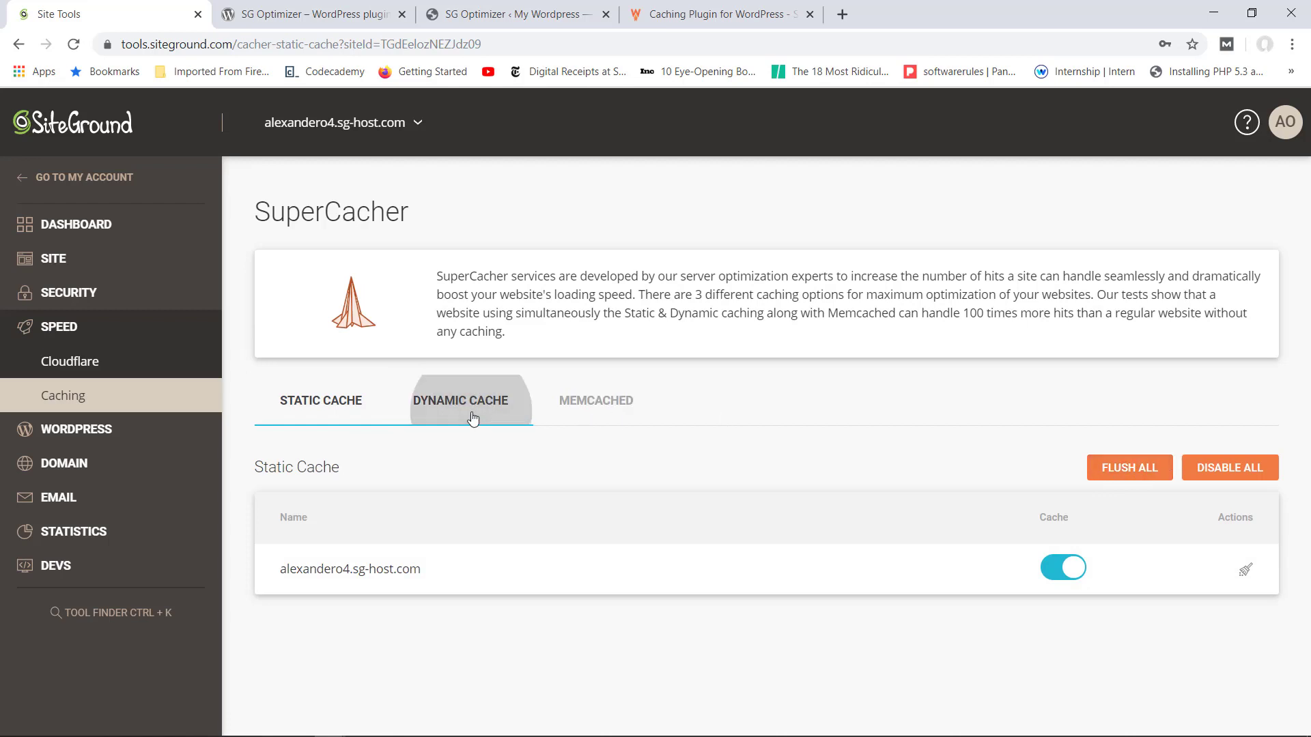
left_click(609, 417)
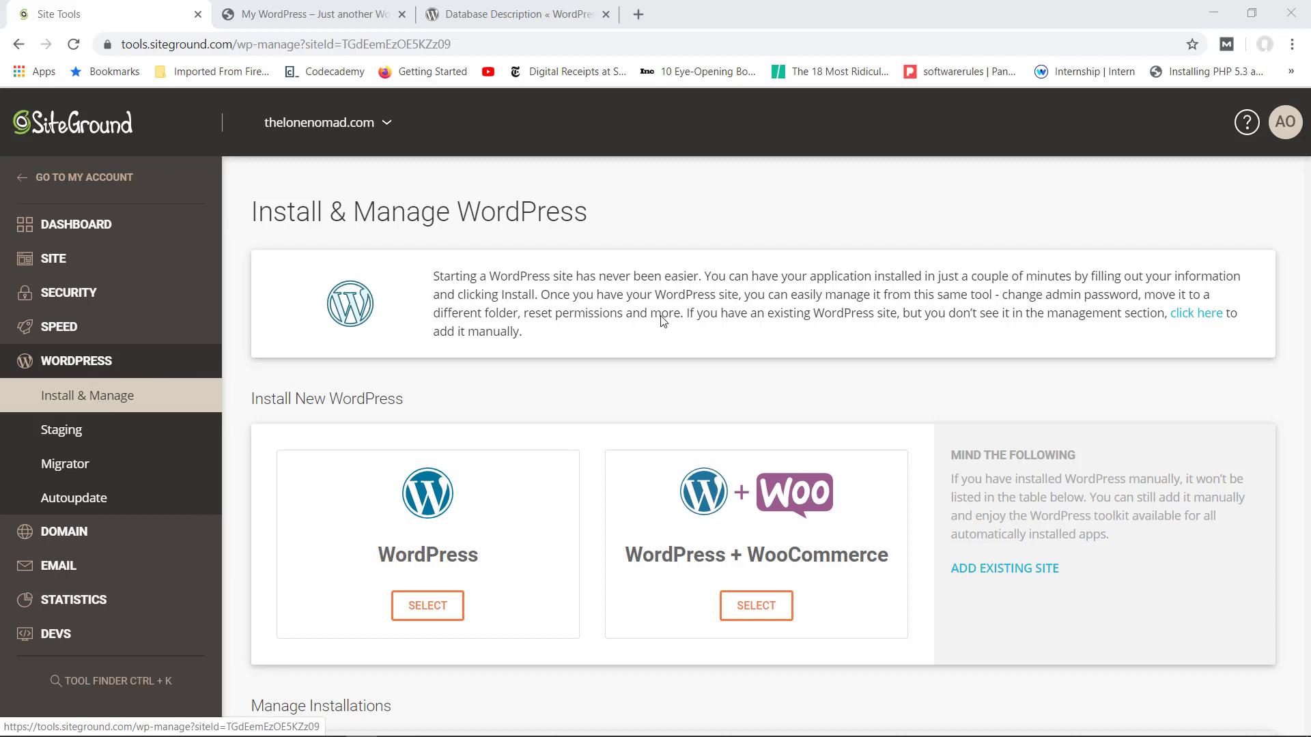
Scroll to Manage Installations, check the site switcher without changing sites, then go to WordPress > Staging
scroll(1307, 201, "down", 1)
left_click_drag(1307, 201, 1295, 267)
scroll(1296, 267, "down", 1)
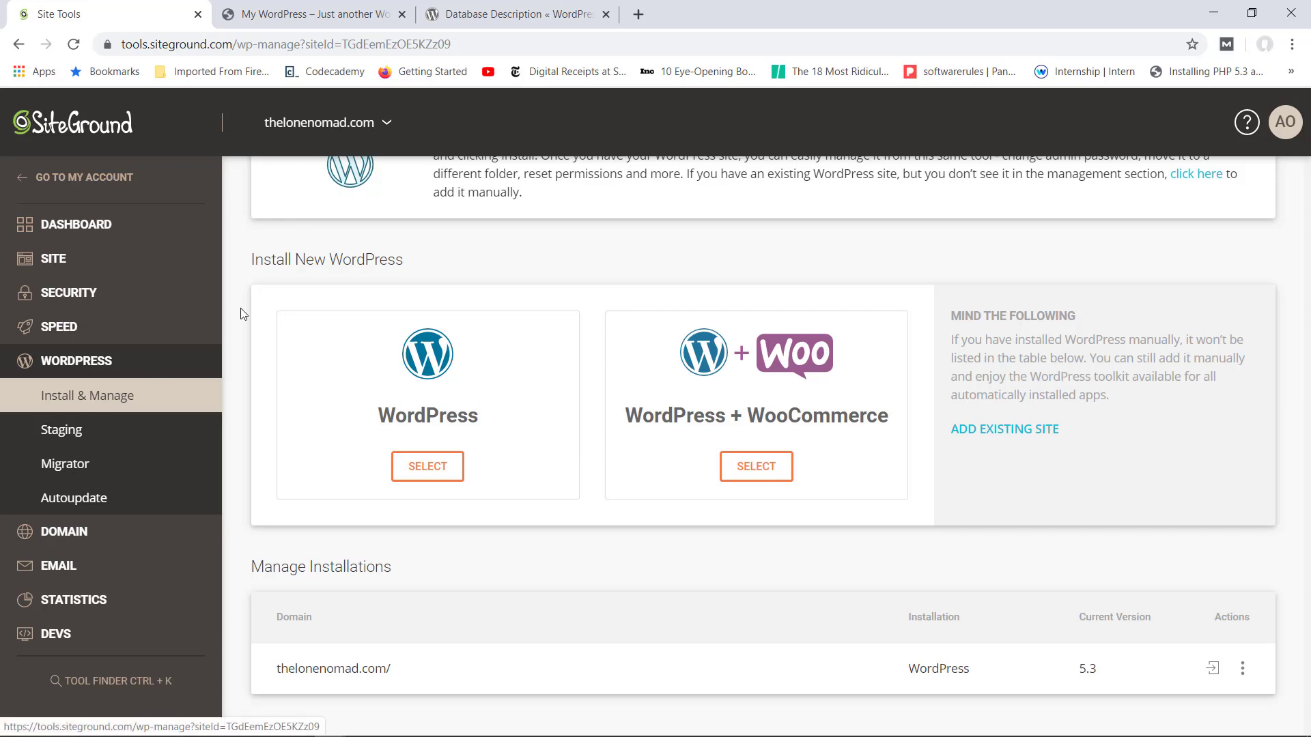
left_click(387, 124)
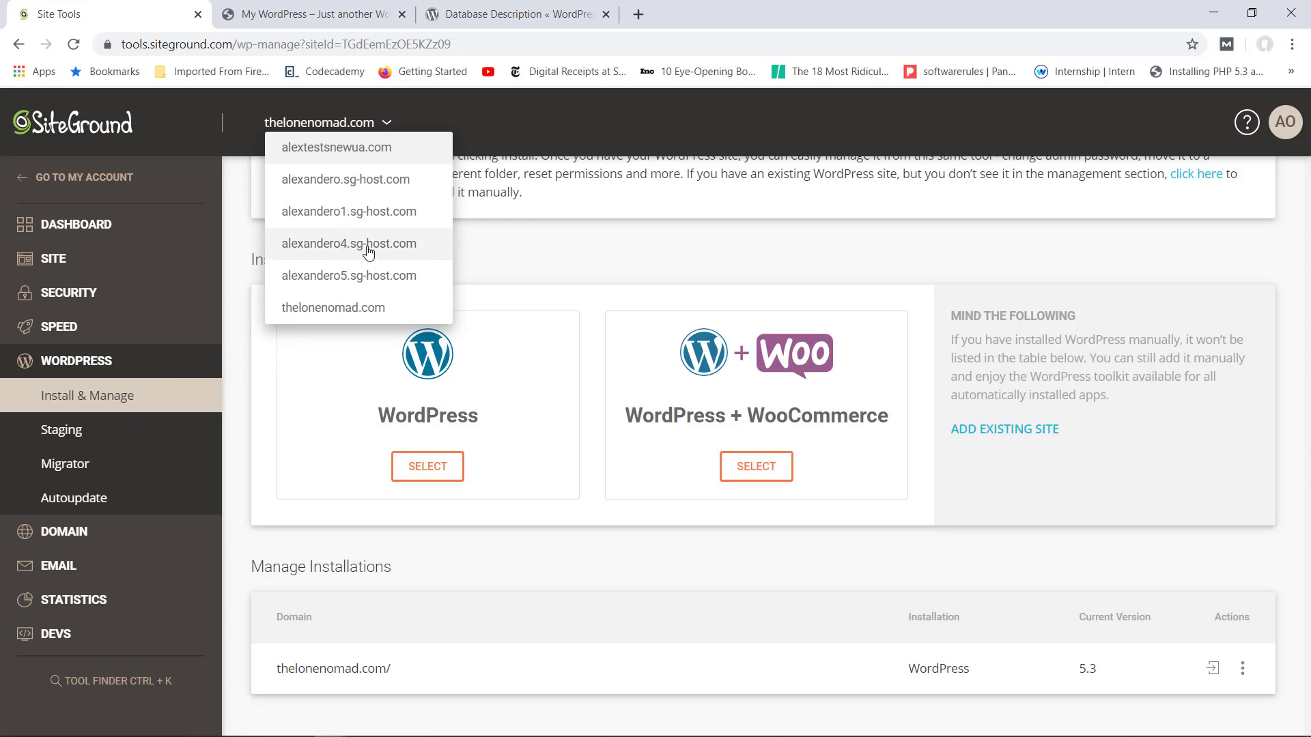
left_click(446, 118)
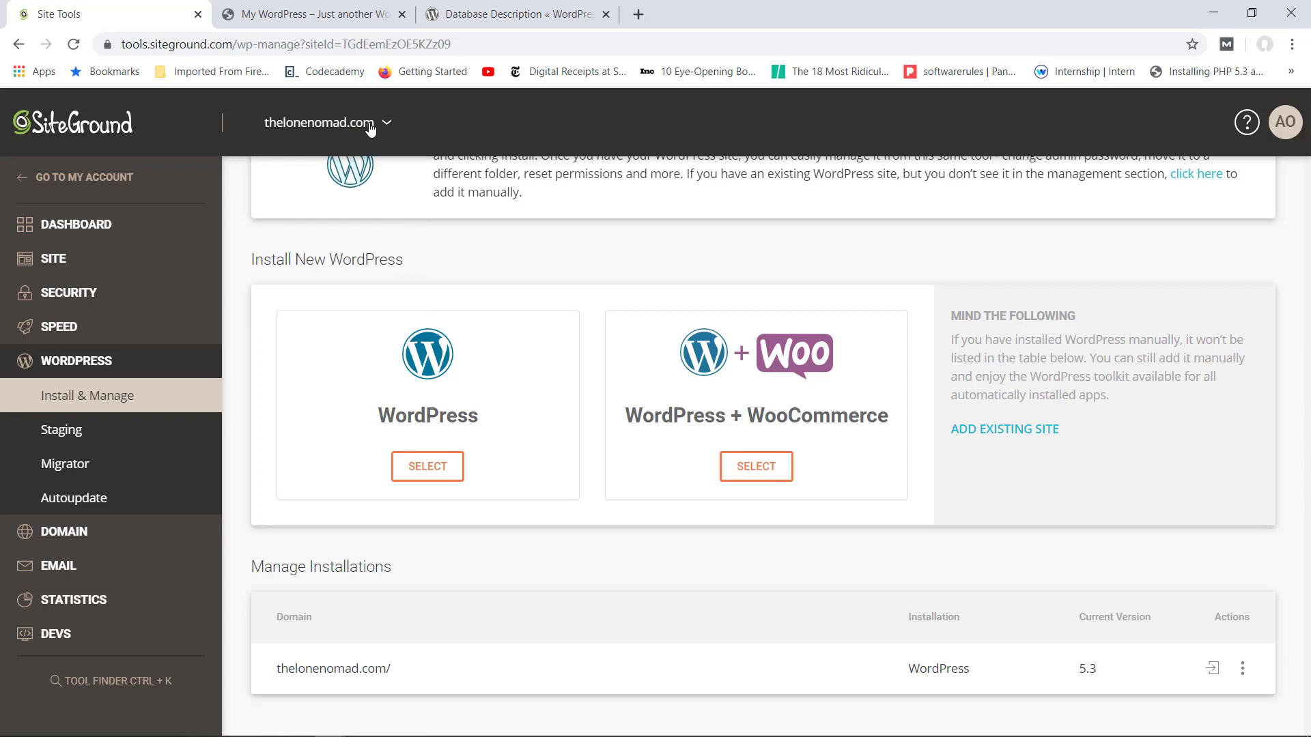
left_click(74, 436)
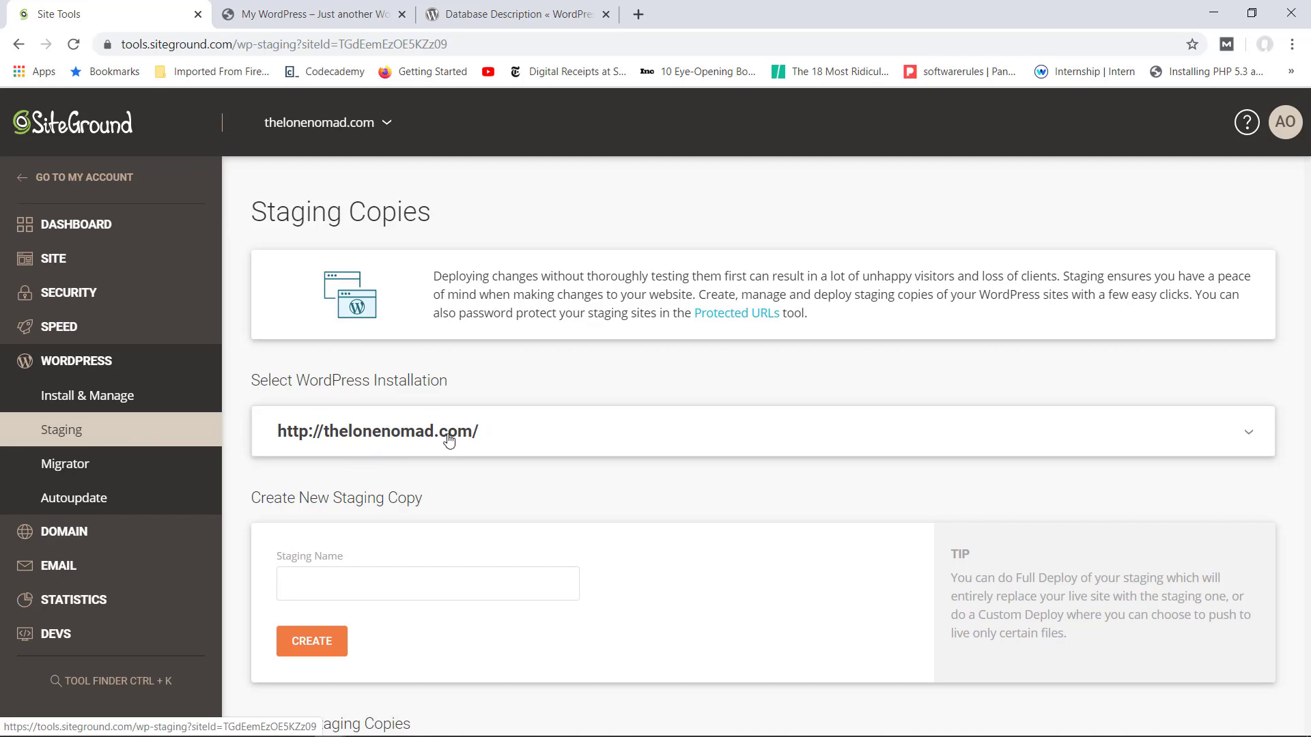
Create a new staging copy named 'Test 1'
left_click(369, 577)
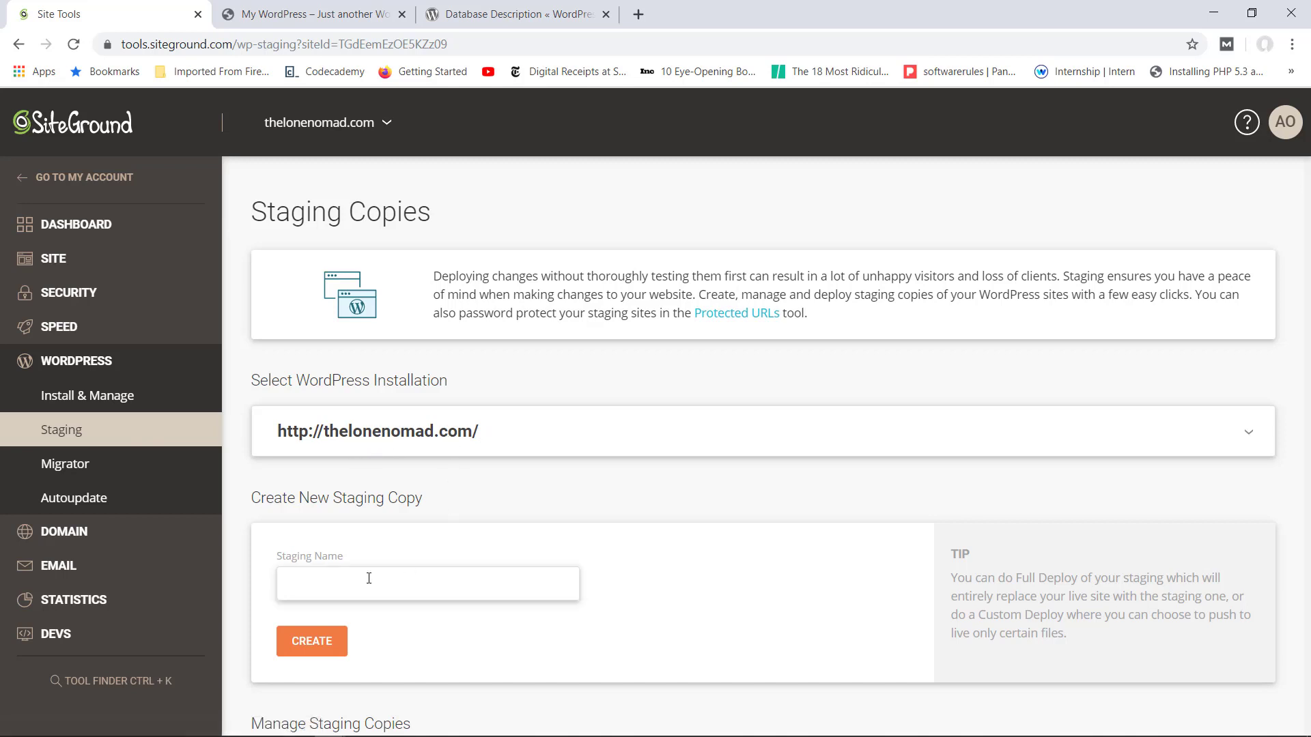
type("Test")
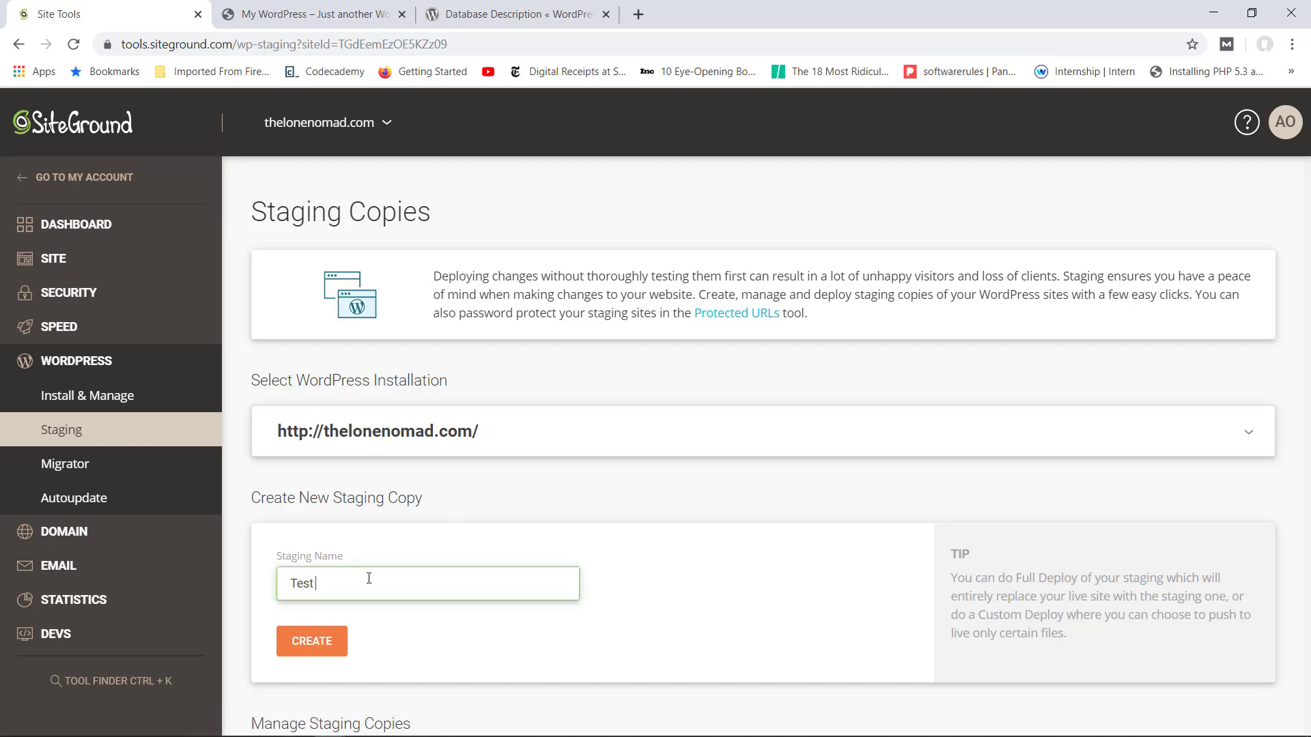
type(" 1")
left_click(309, 645)
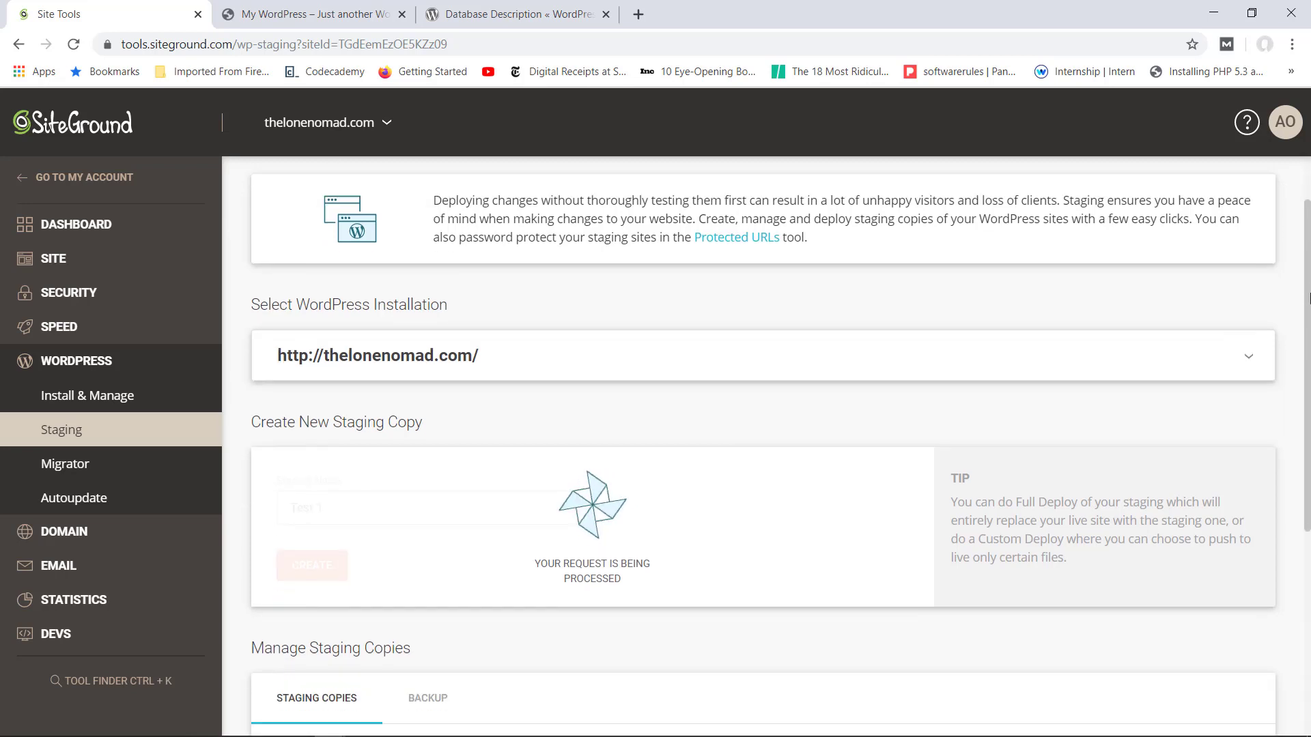
Open the Test 1 staging site from the Manage Staging Copies list
scroll(1307, 336, "down", 3)
scroll(1308, 336, "down", 1)
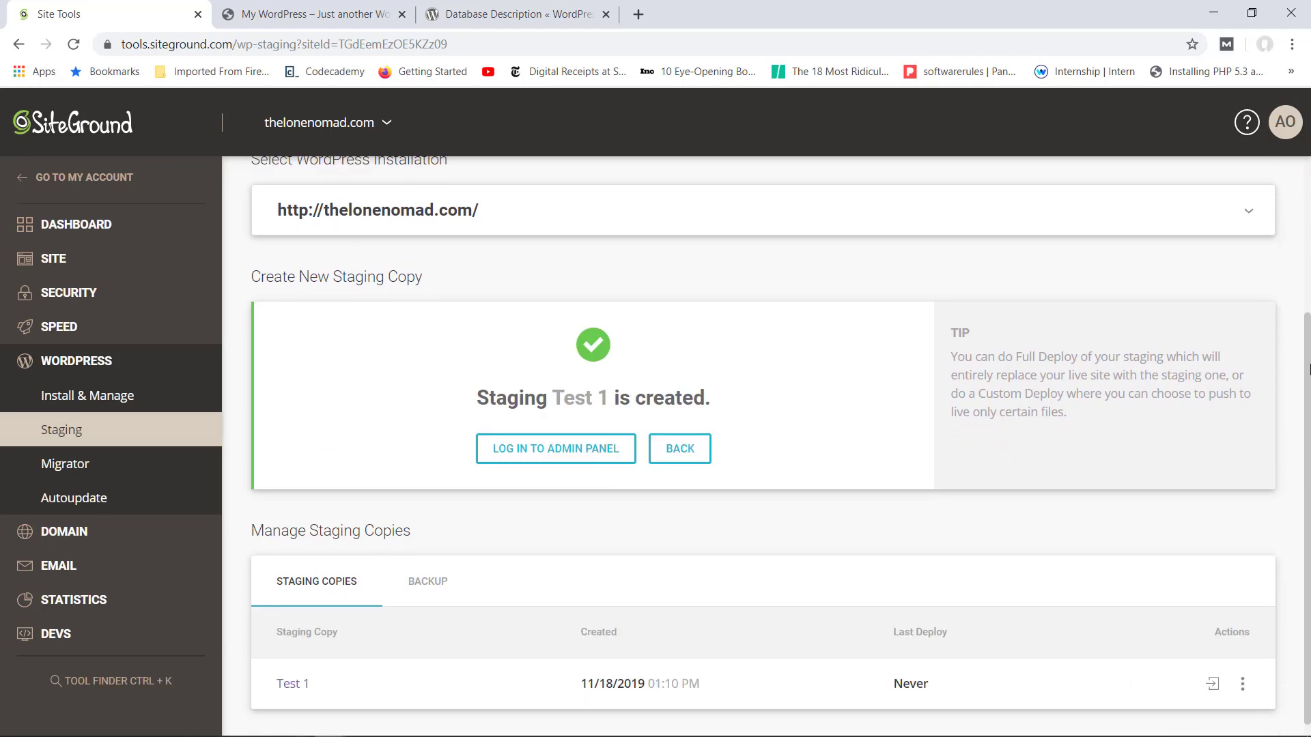
scroll(1308, 369, "down", 1)
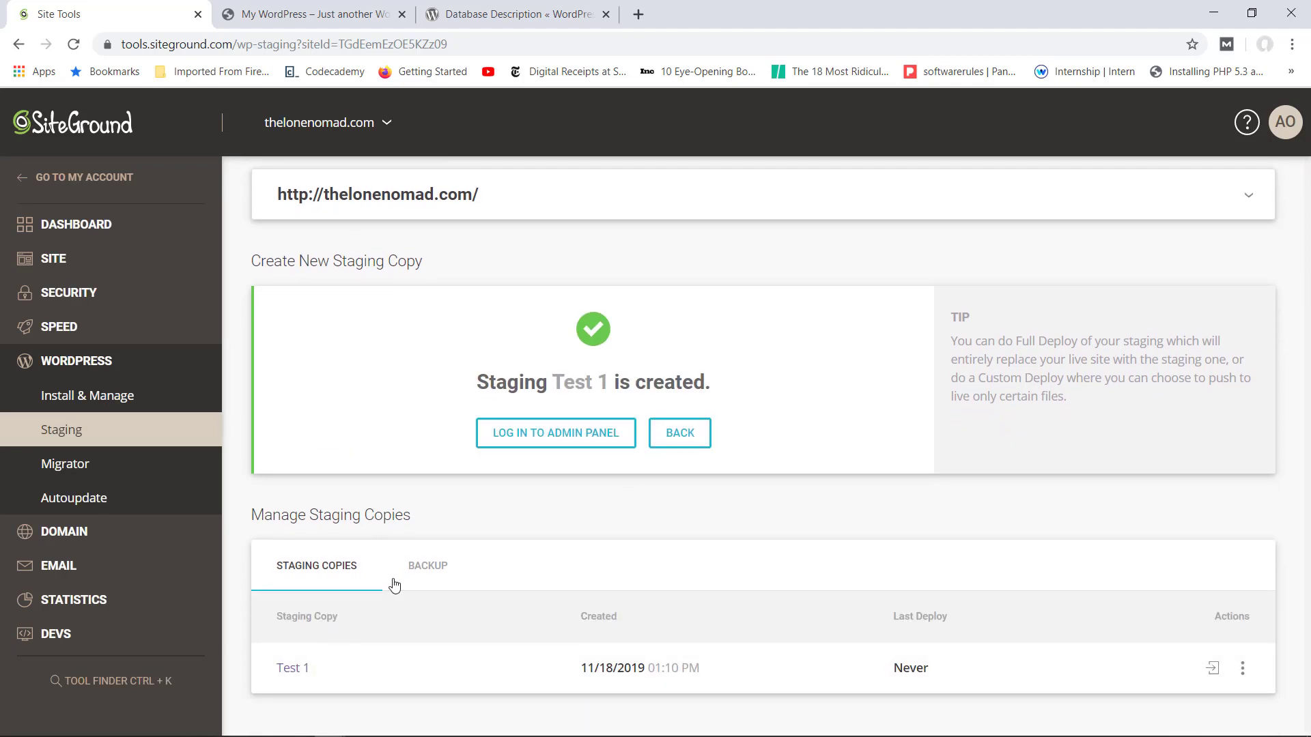
left_click(297, 671)
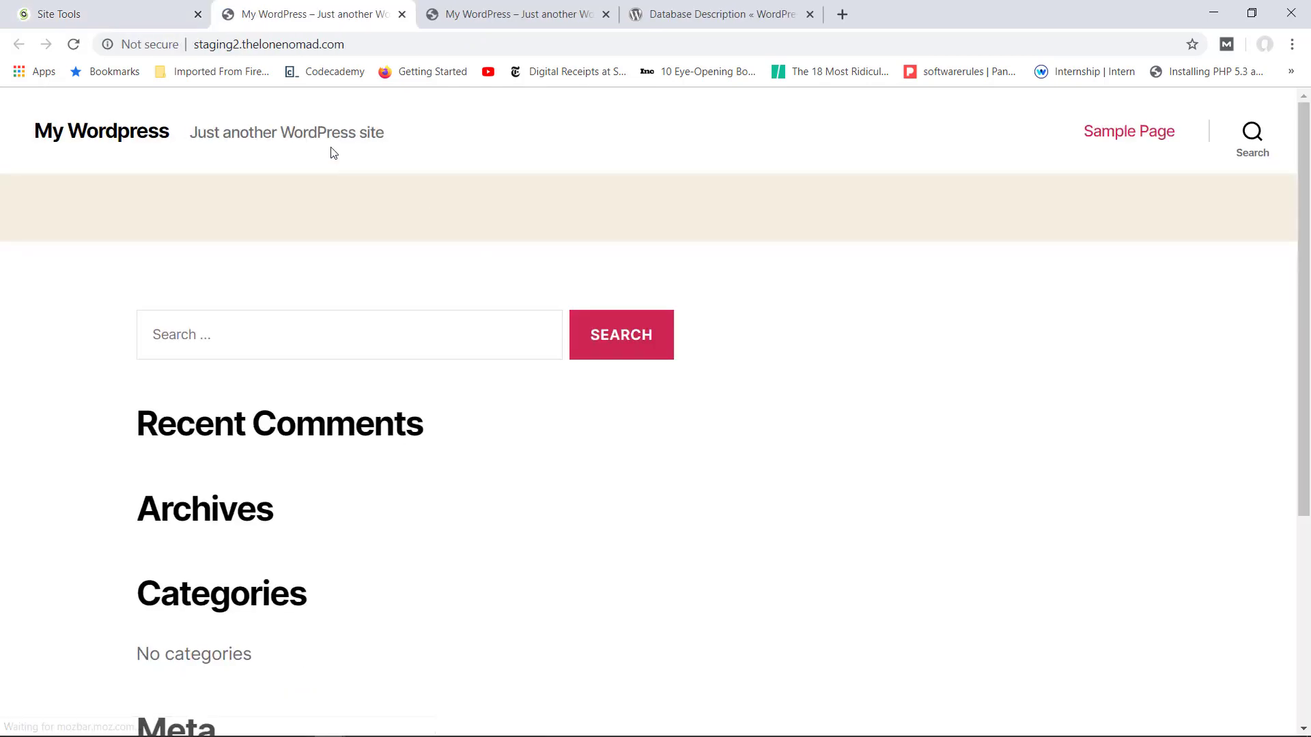
left_click(523, 14)
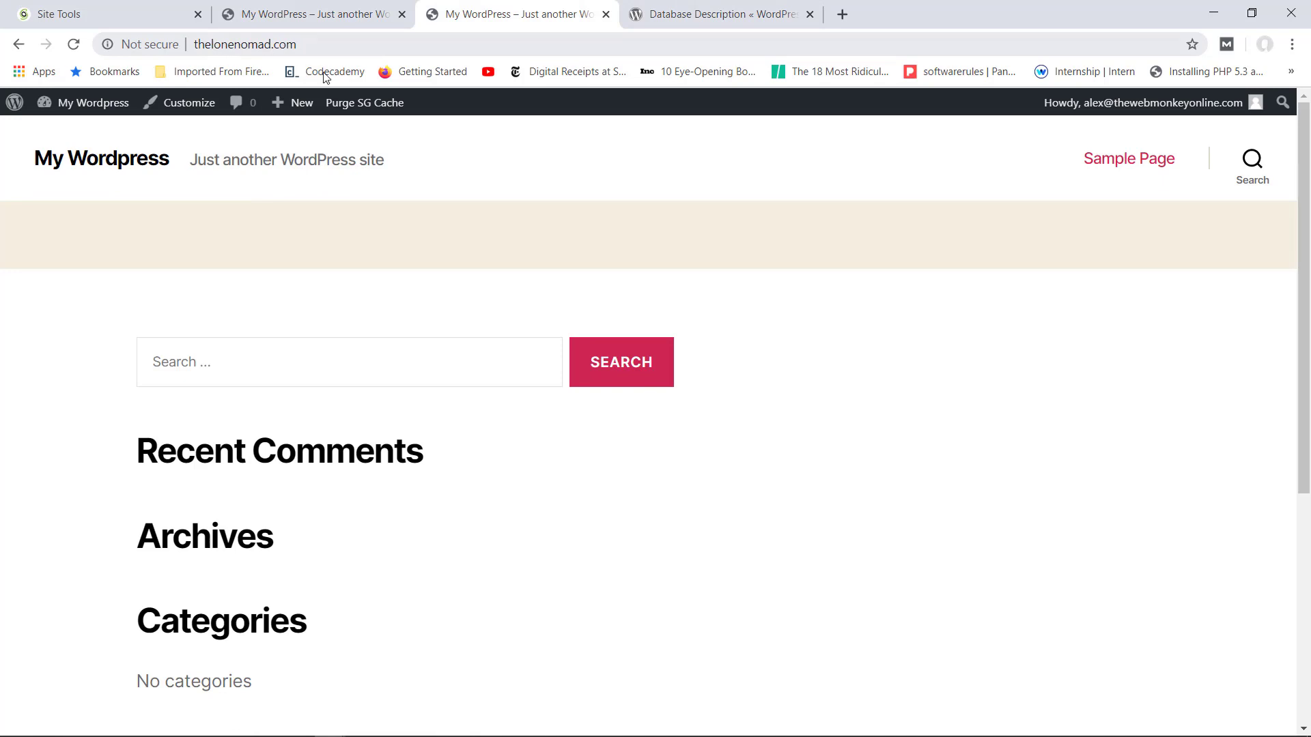
Load the staging site's /wp-admin login page
mouse_move(294, 102)
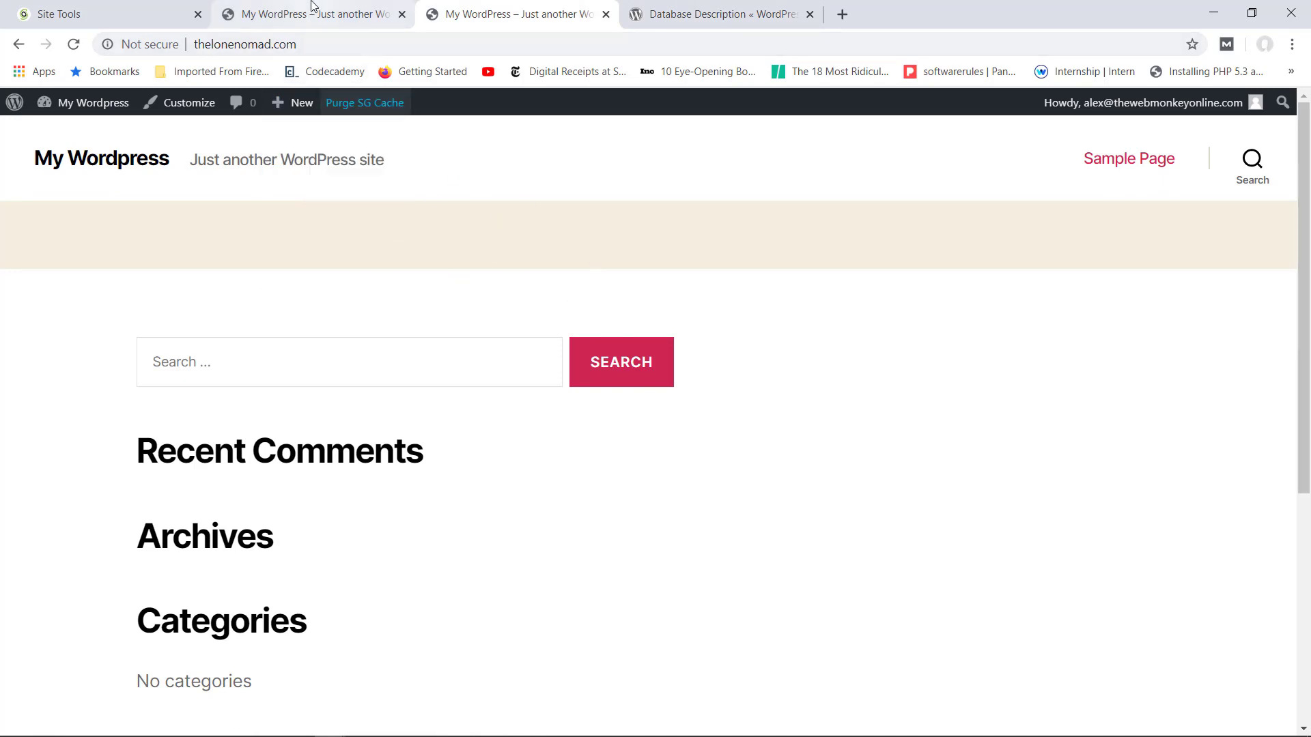
left_click(314, 14)
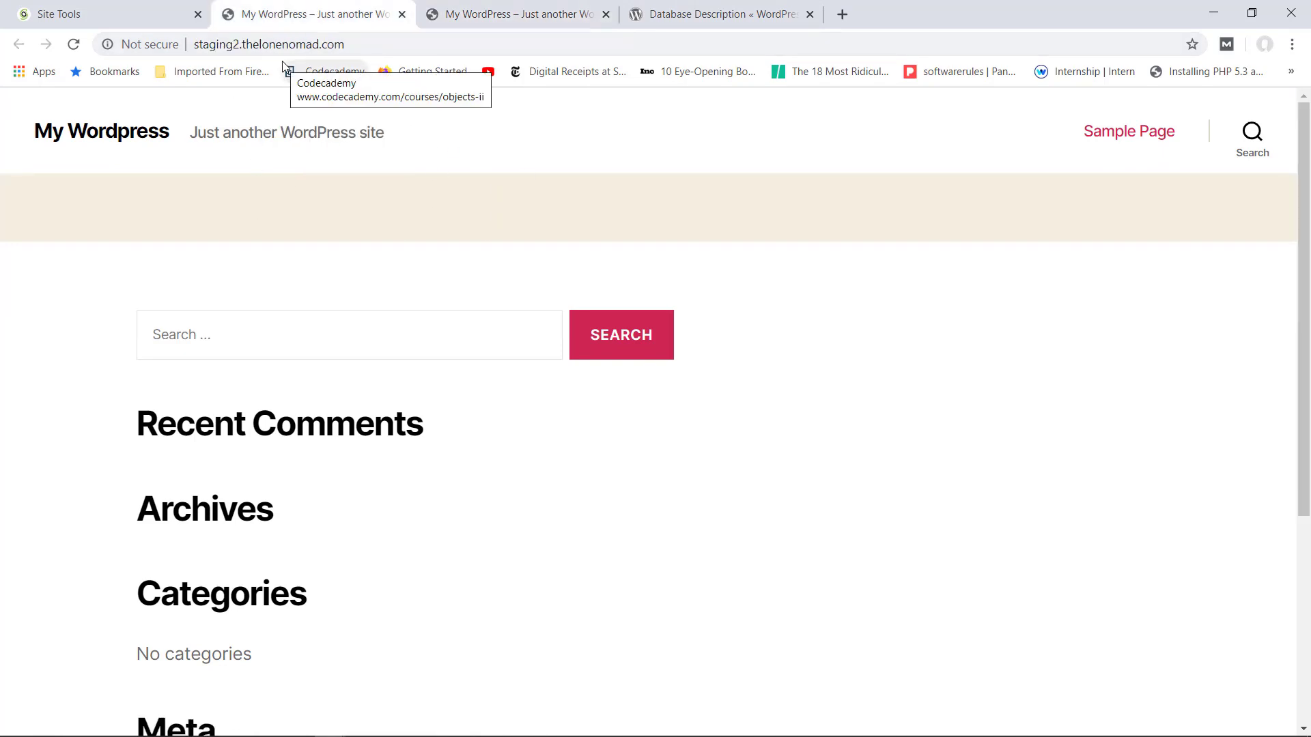
left_click(421, 49)
left_click(421, 50)
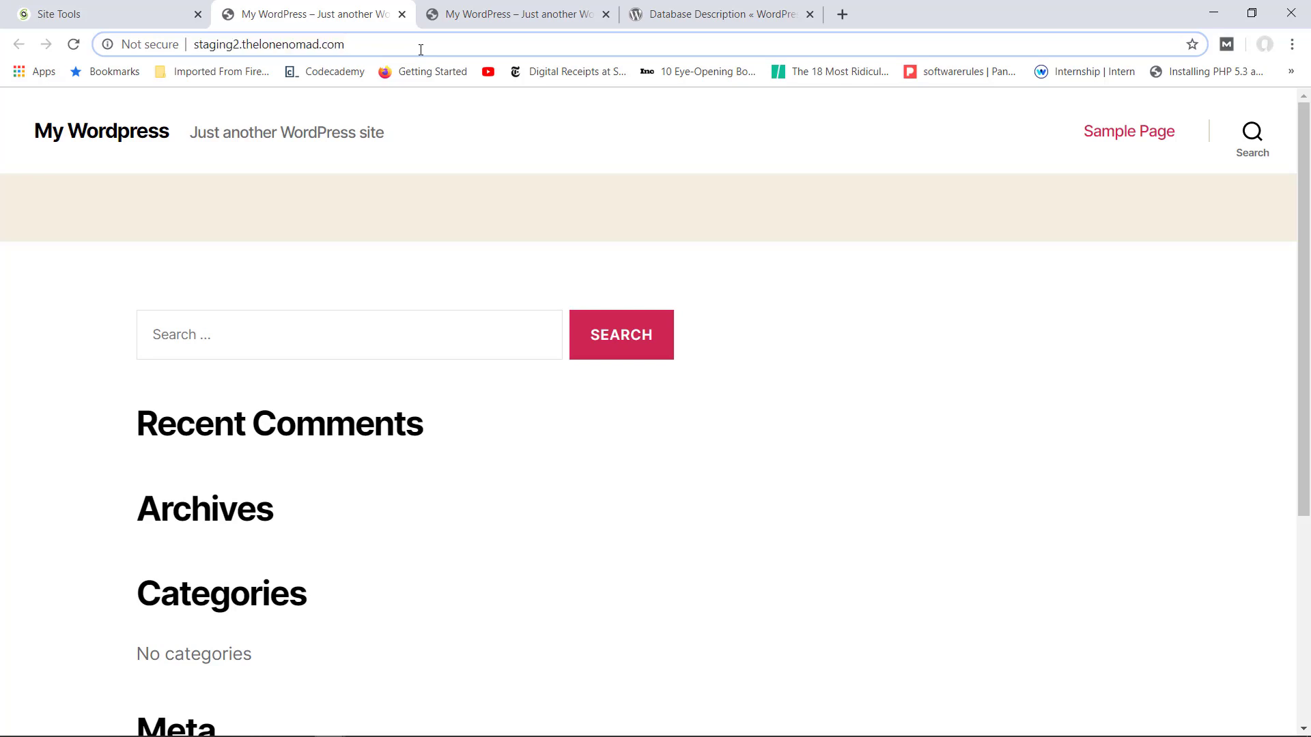
type("/wp")
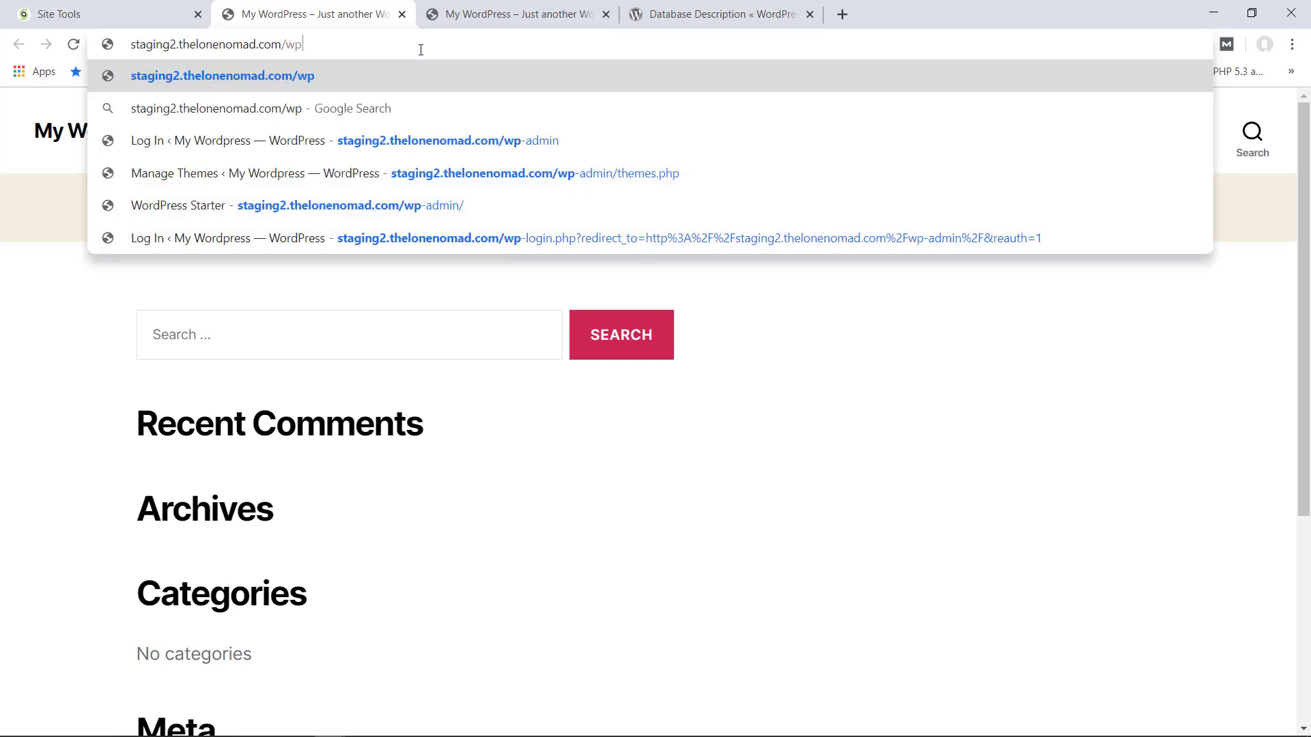
type("-admin")
key("Return")
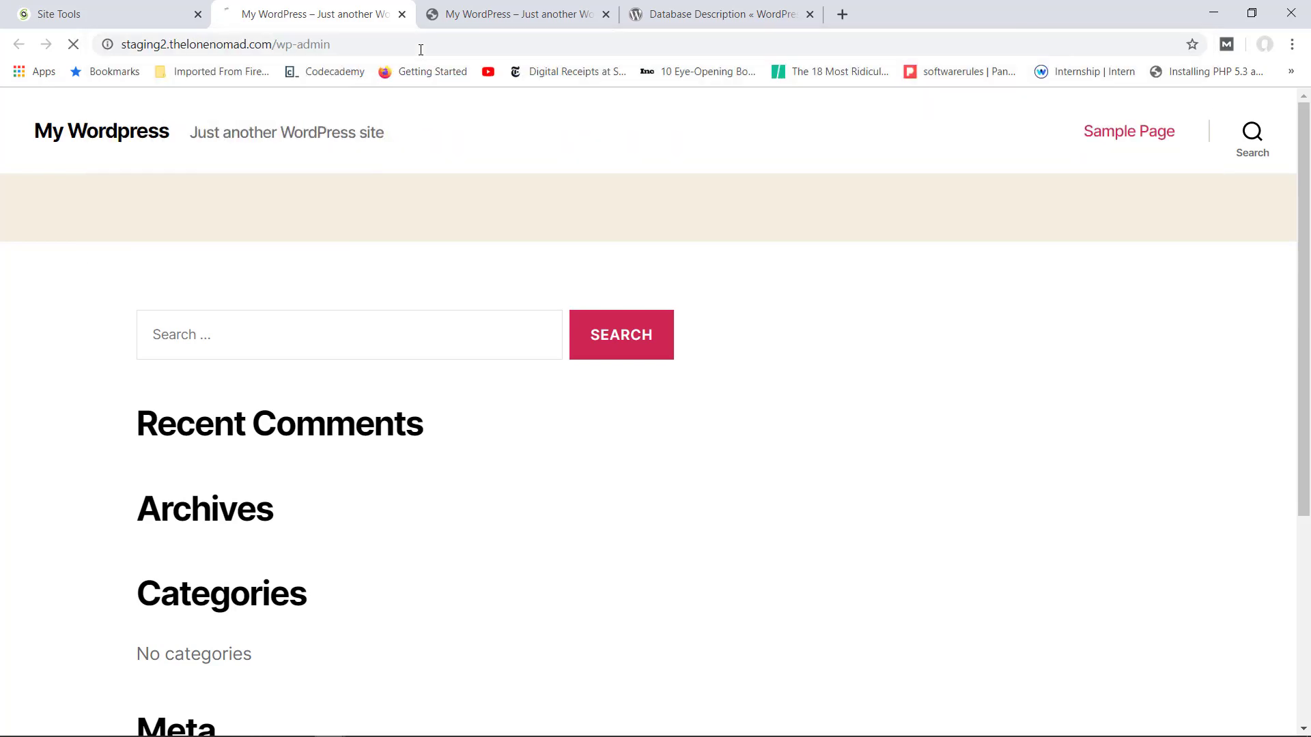
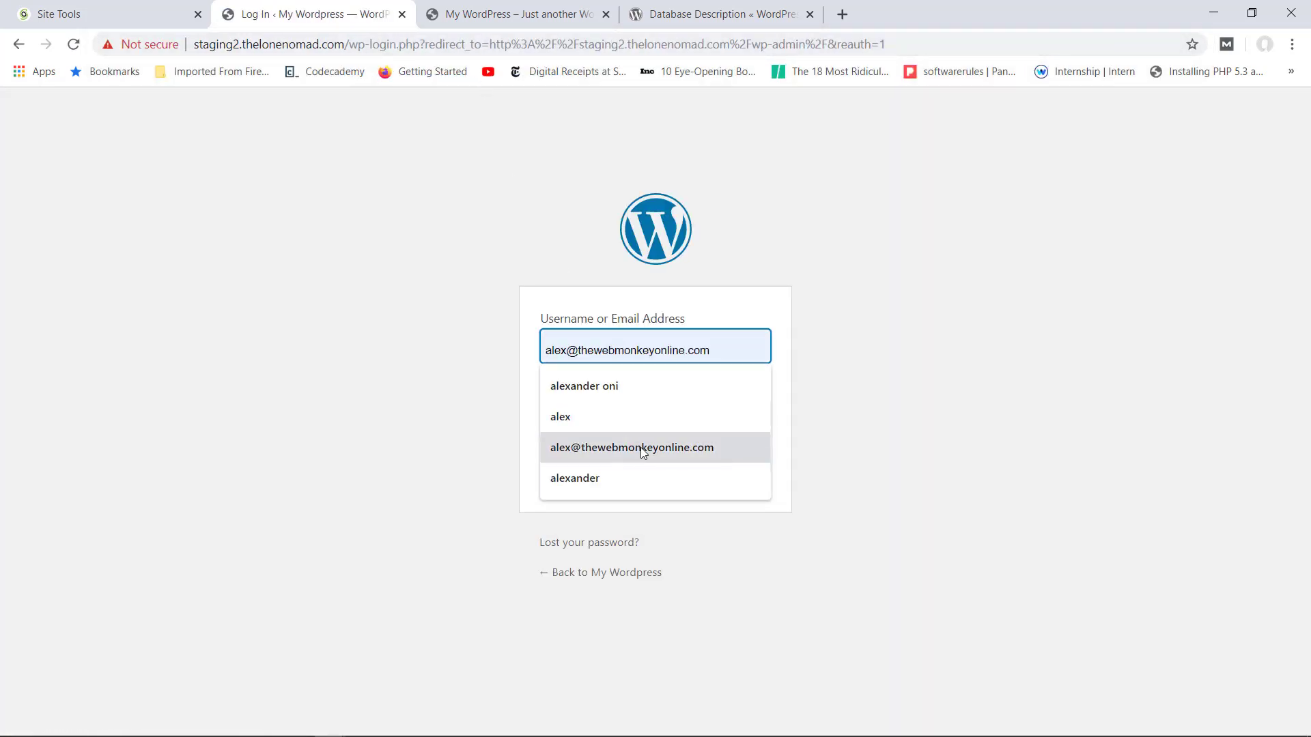
Log in with the saved username and the account password
left_click(640, 448)
left_click(600, 413)
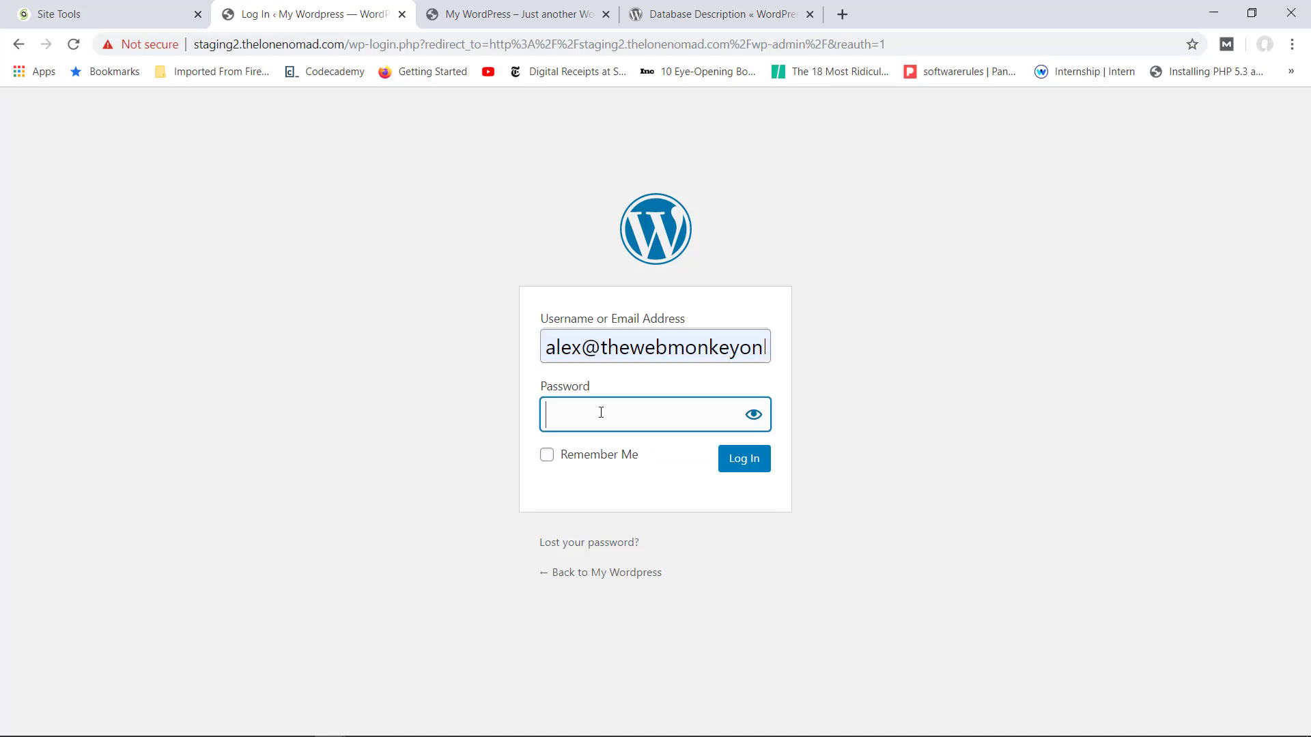
type("••••••••••••")
key("Return")
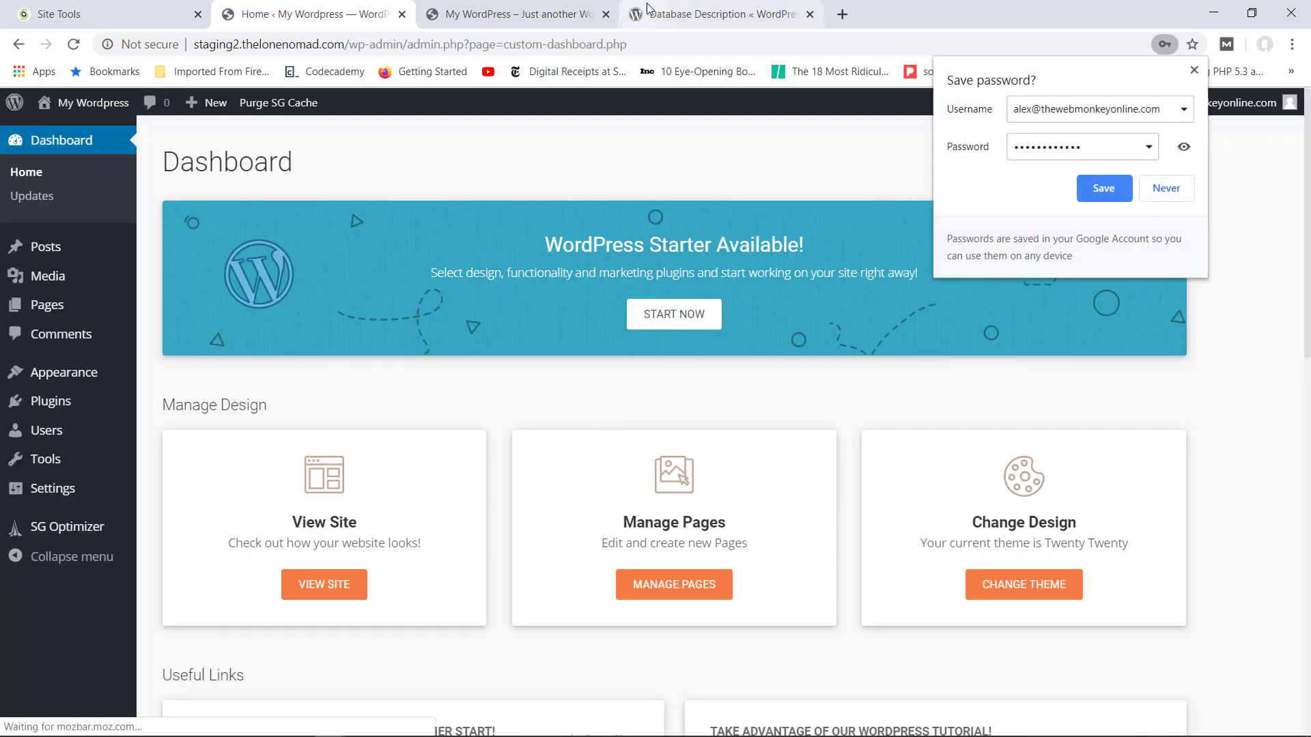
Activate the Twenty Nineteen theme on the staging site and open a new post
left_click(568, 6)
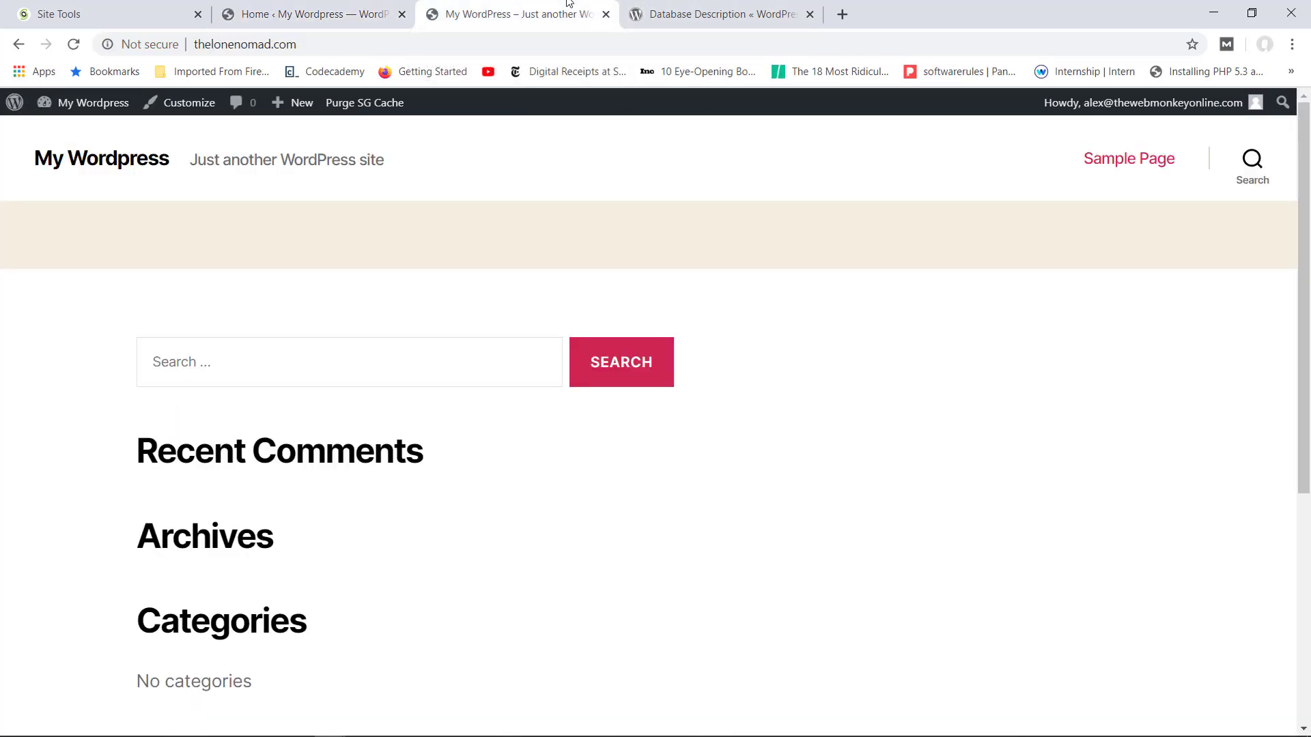
left_click(304, 10)
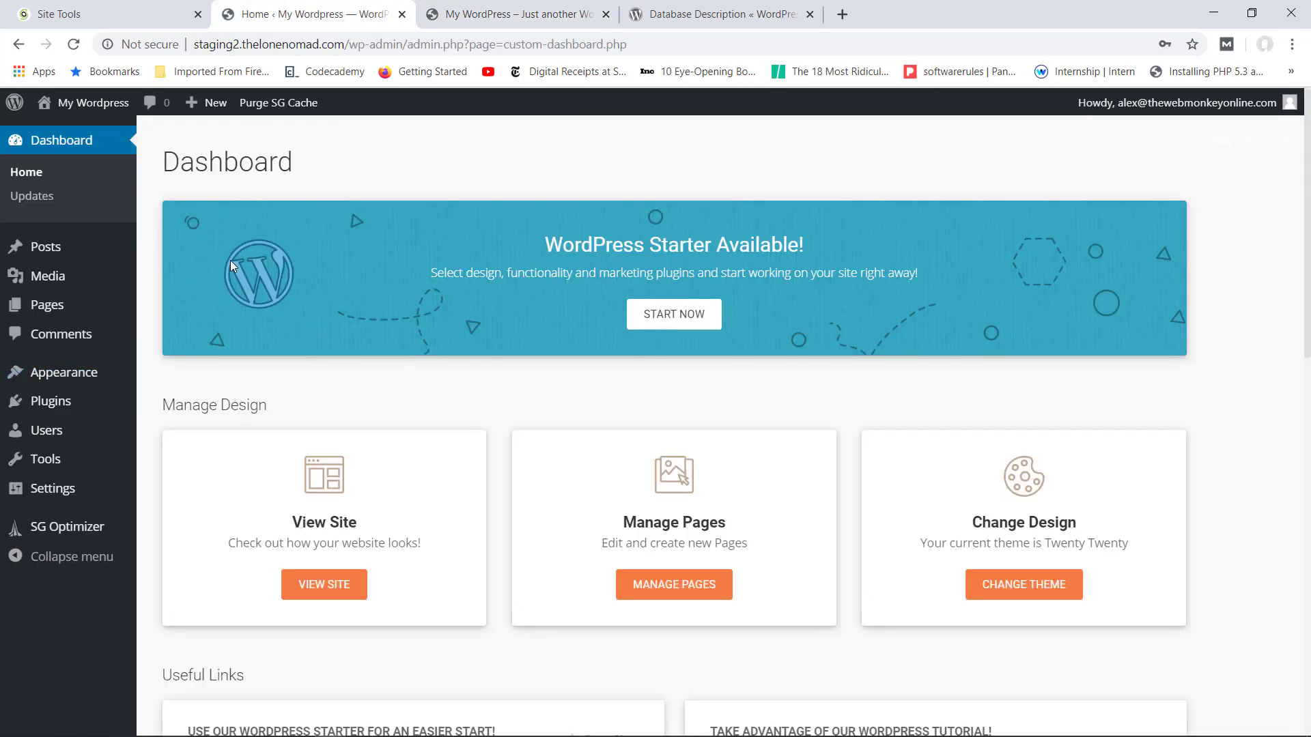
mouse_move(109, 369)
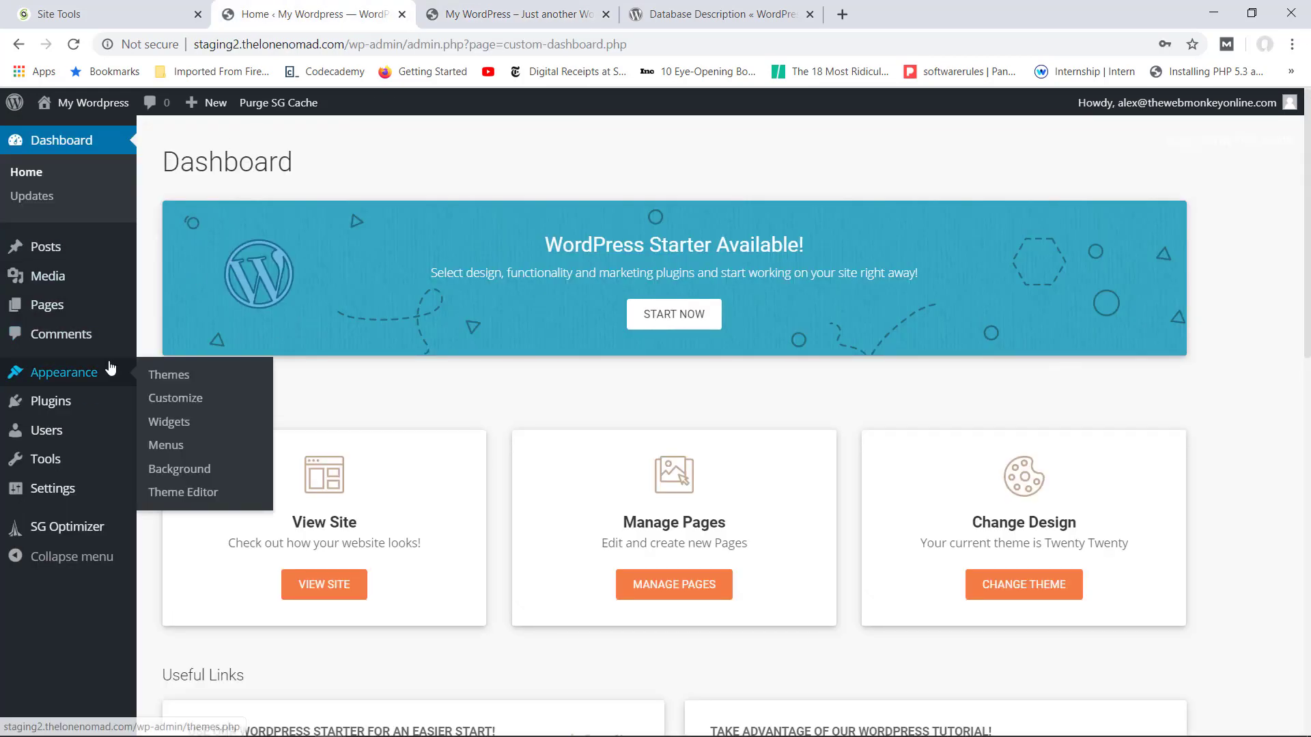
left_click(169, 382)
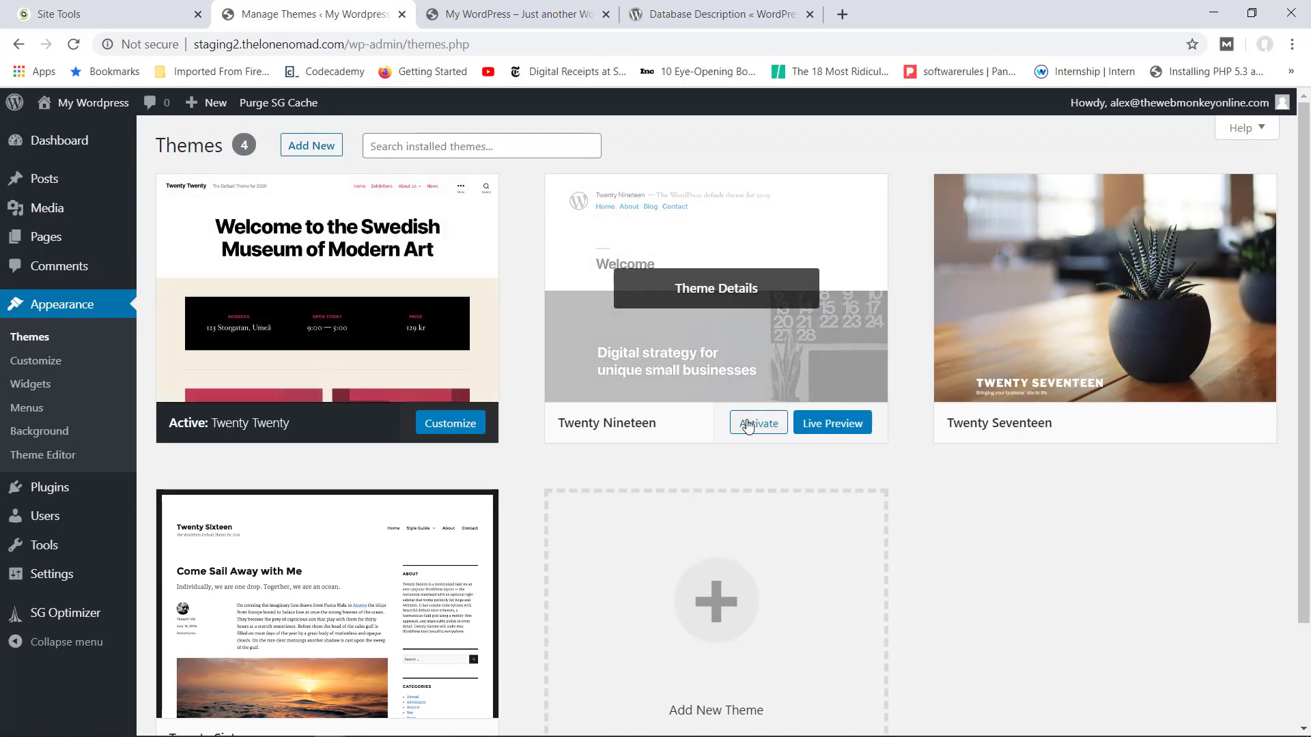
left_click(751, 424)
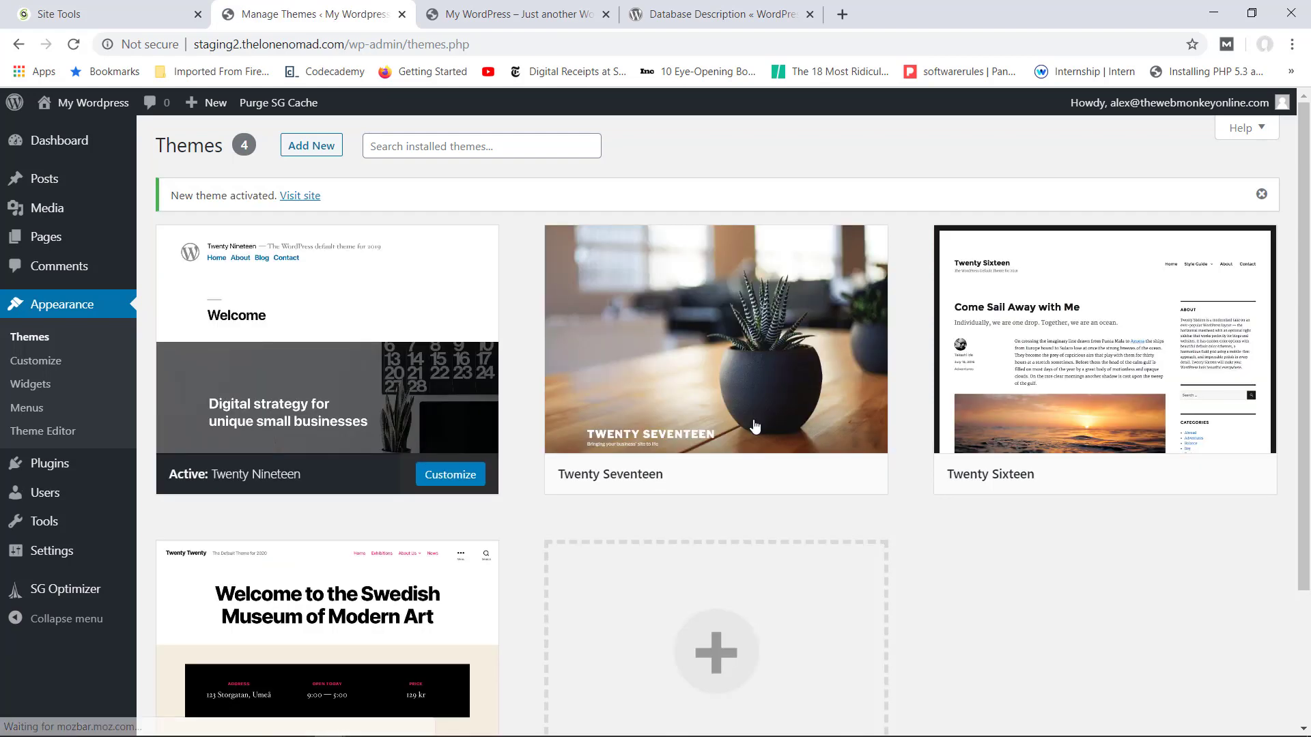
mouse_move(116, 179)
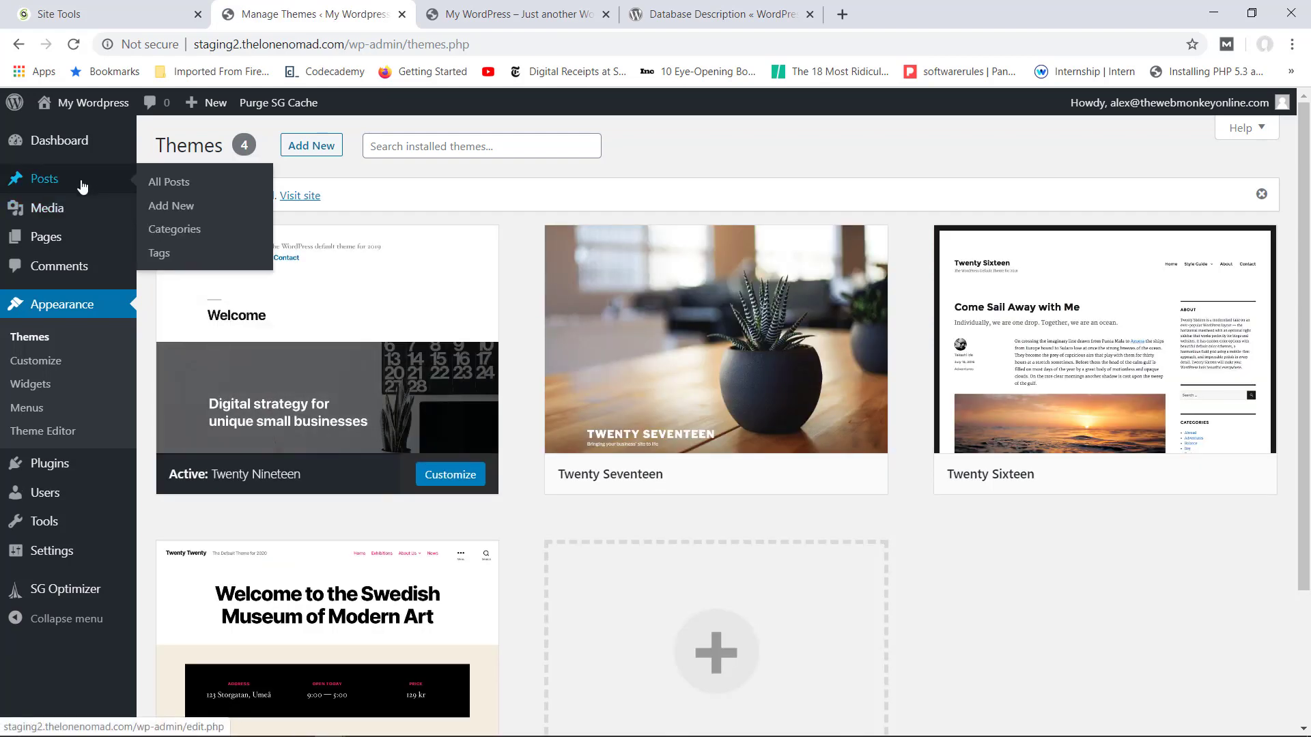
left_click(178, 207)
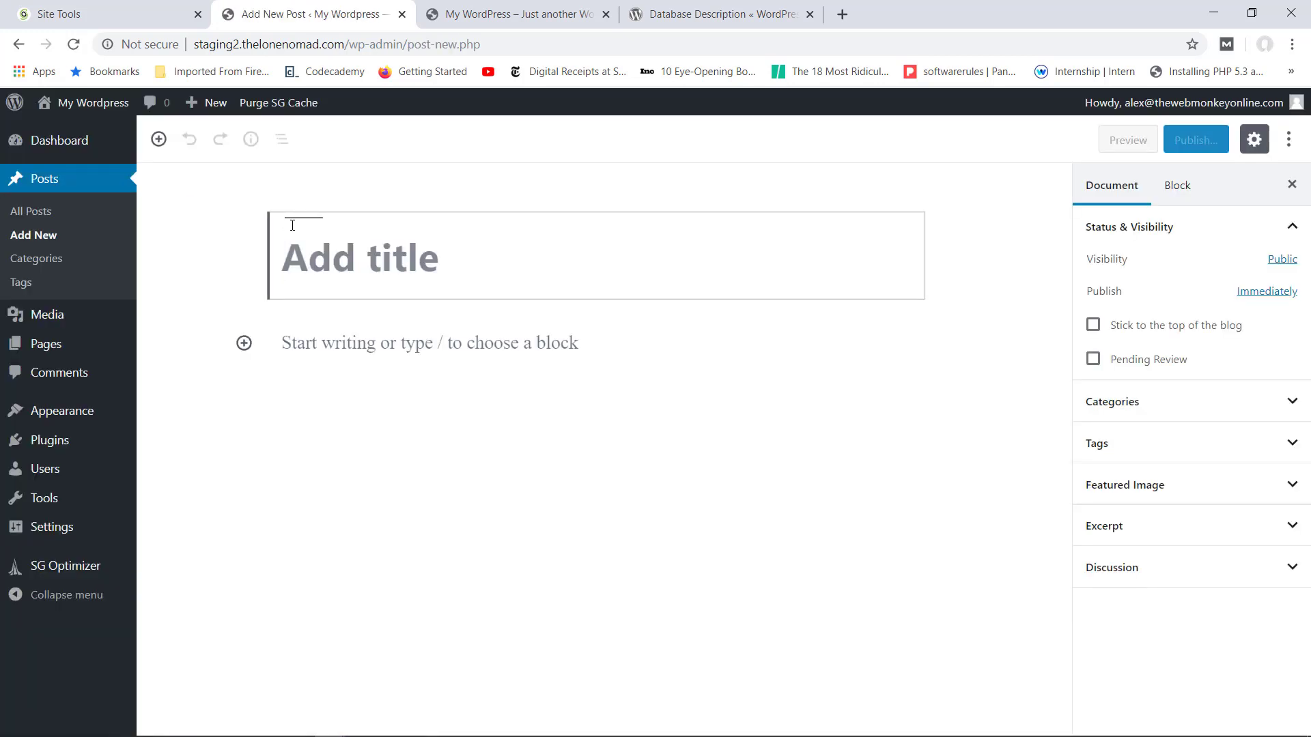
Write a post titled 'Sample Post' with the body 'This is a test.' and publish it
type("Sample Post")
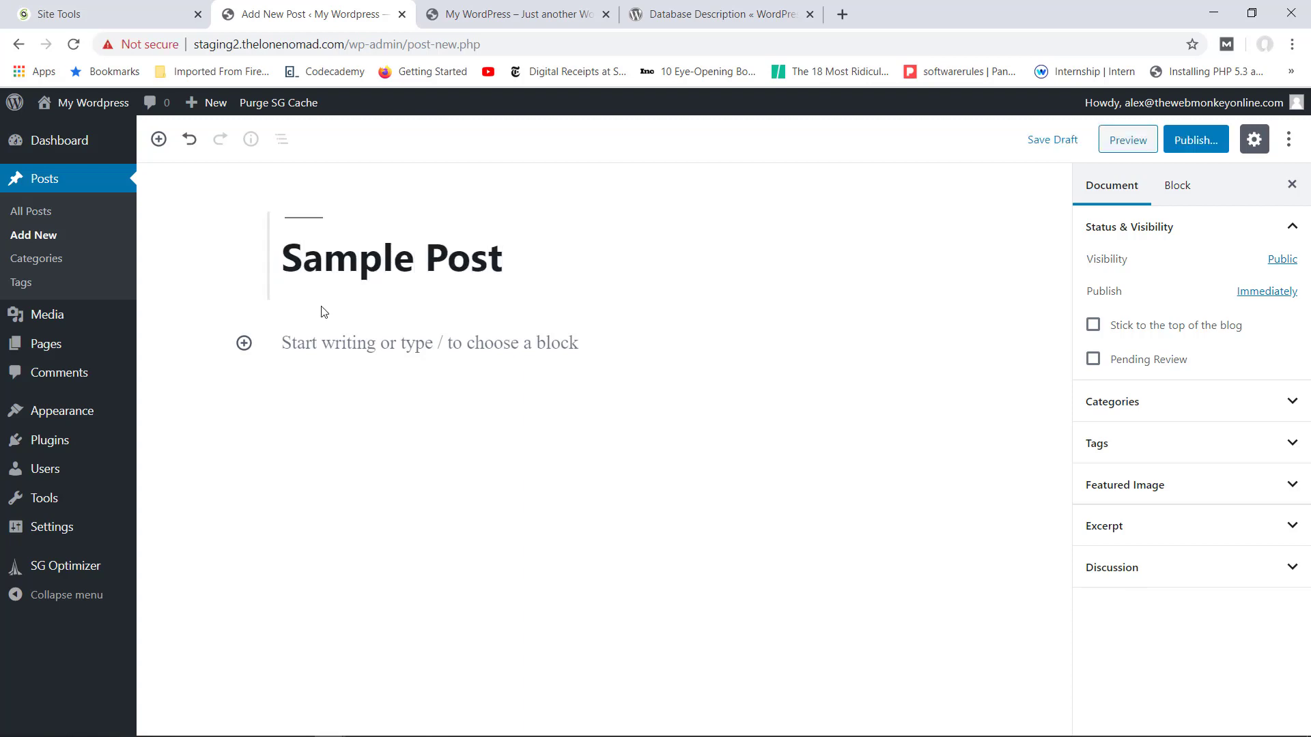
left_click(354, 340)
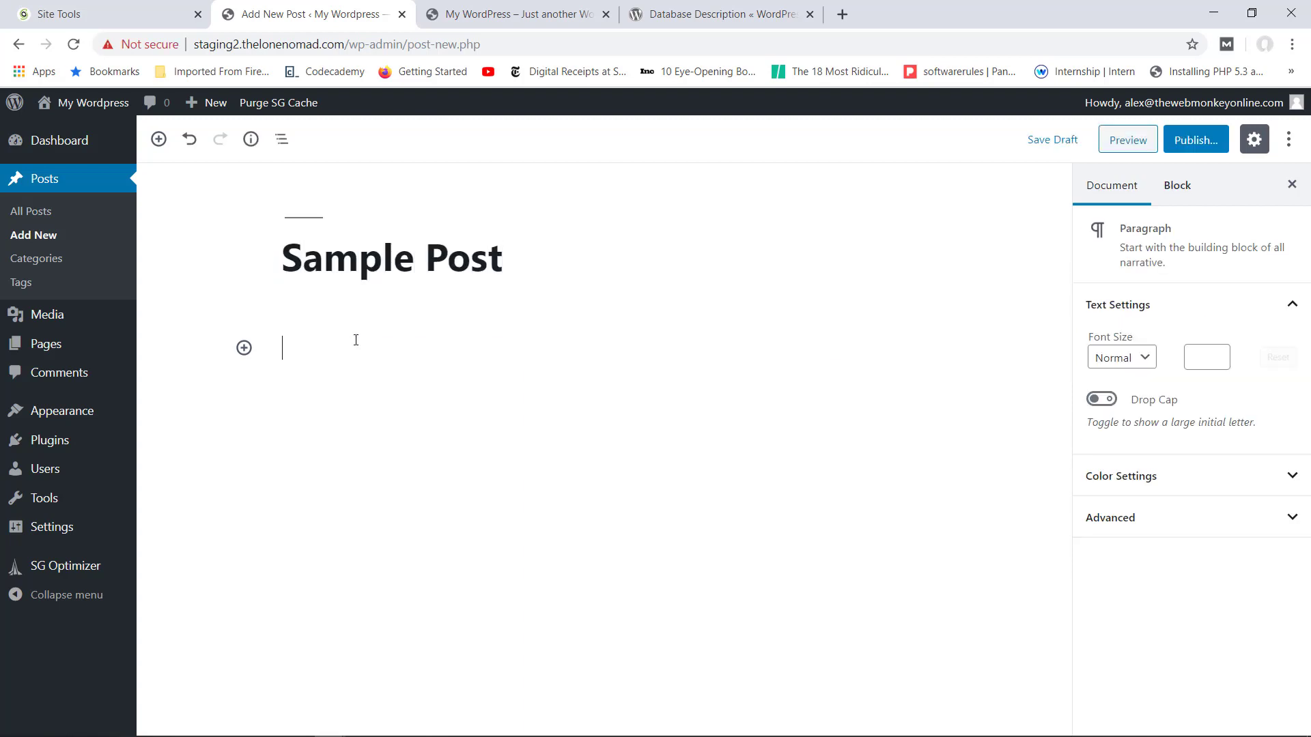
type("This is ")
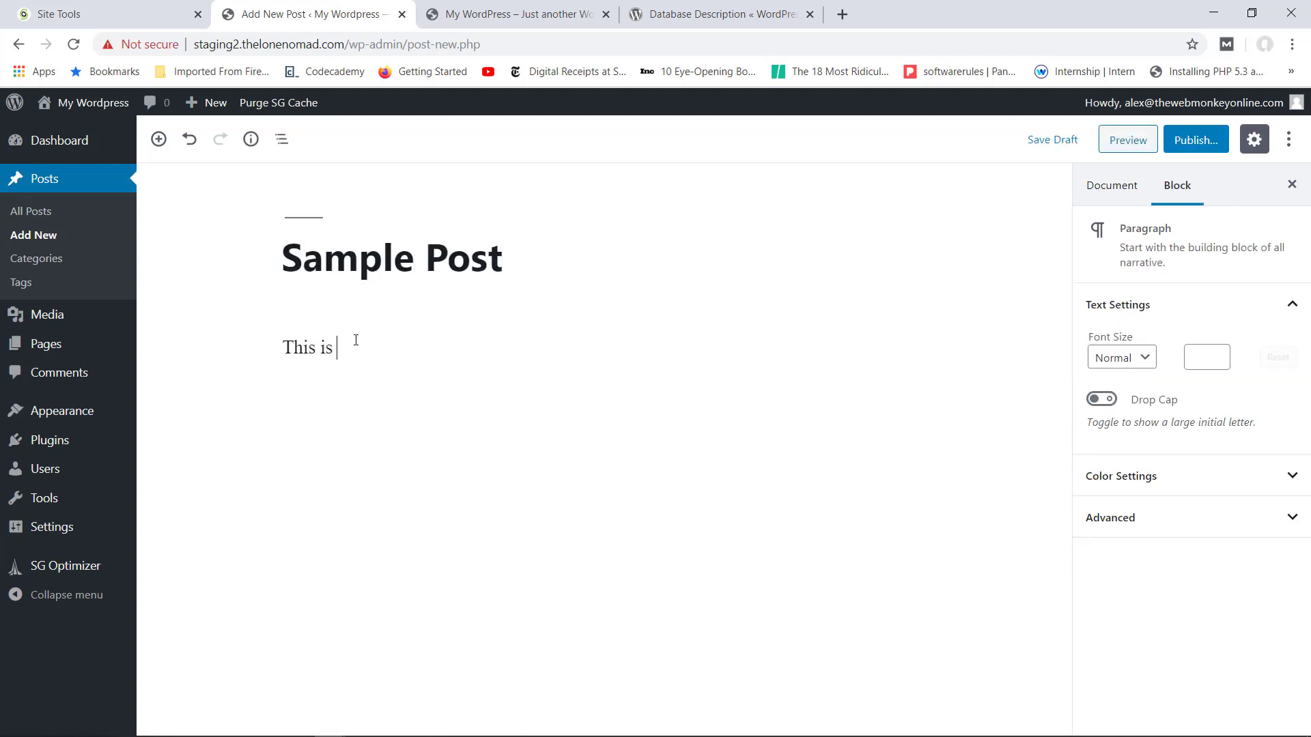
type("a test.")
left_click(1193, 146)
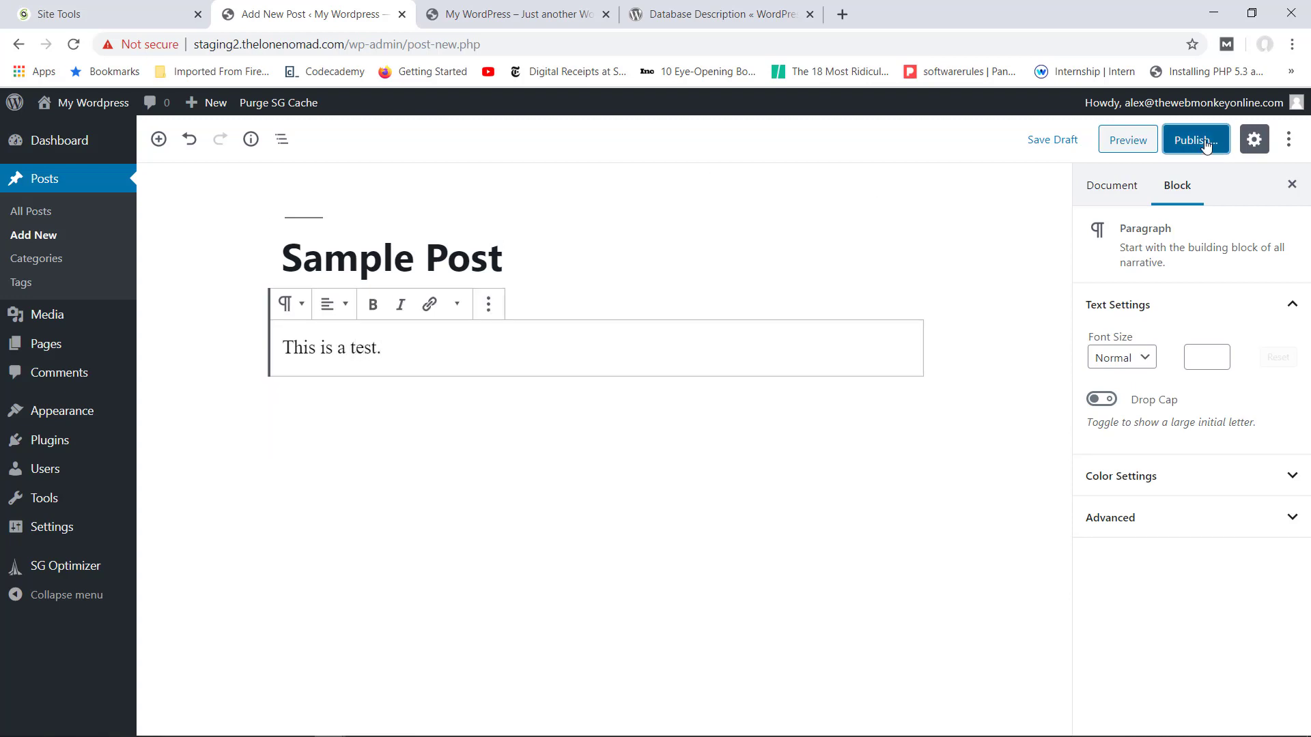
left_click(1207, 146)
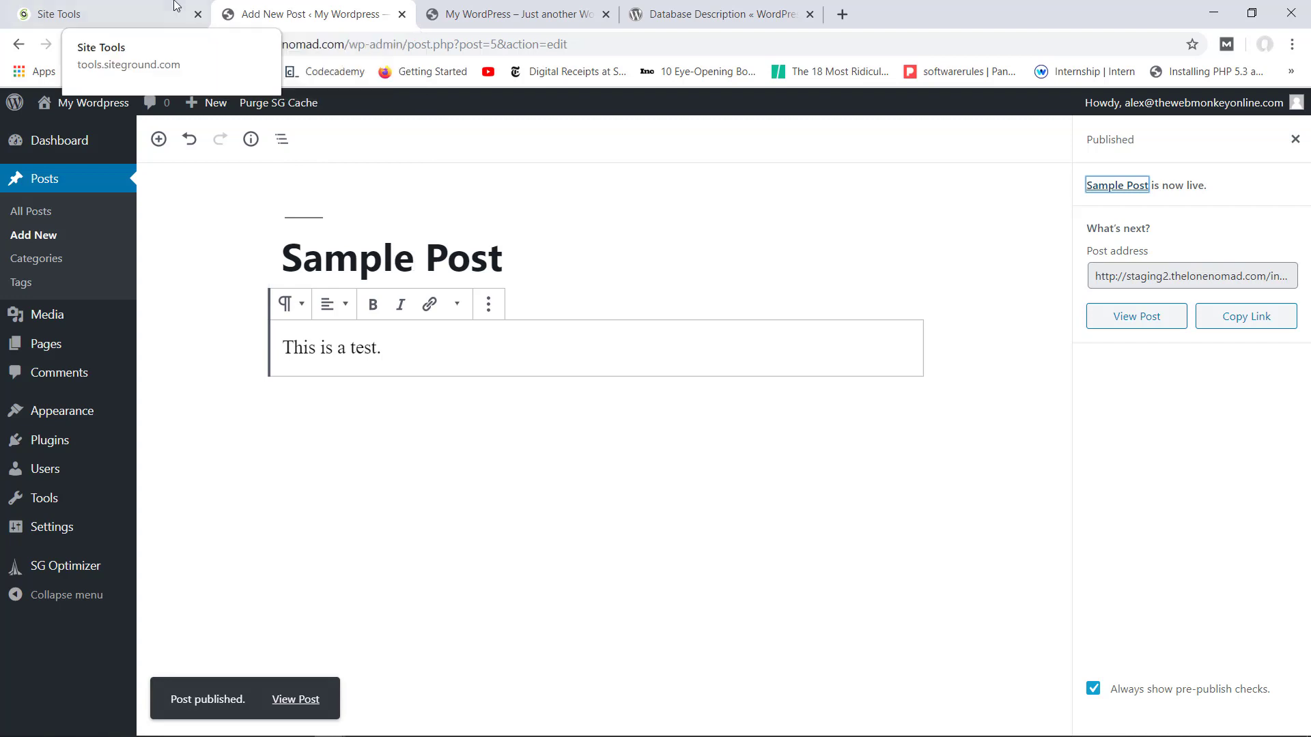
Start a Custom Deploy of Test 1 and expand its four 'To be Updated' tables
left_click(134, 7)
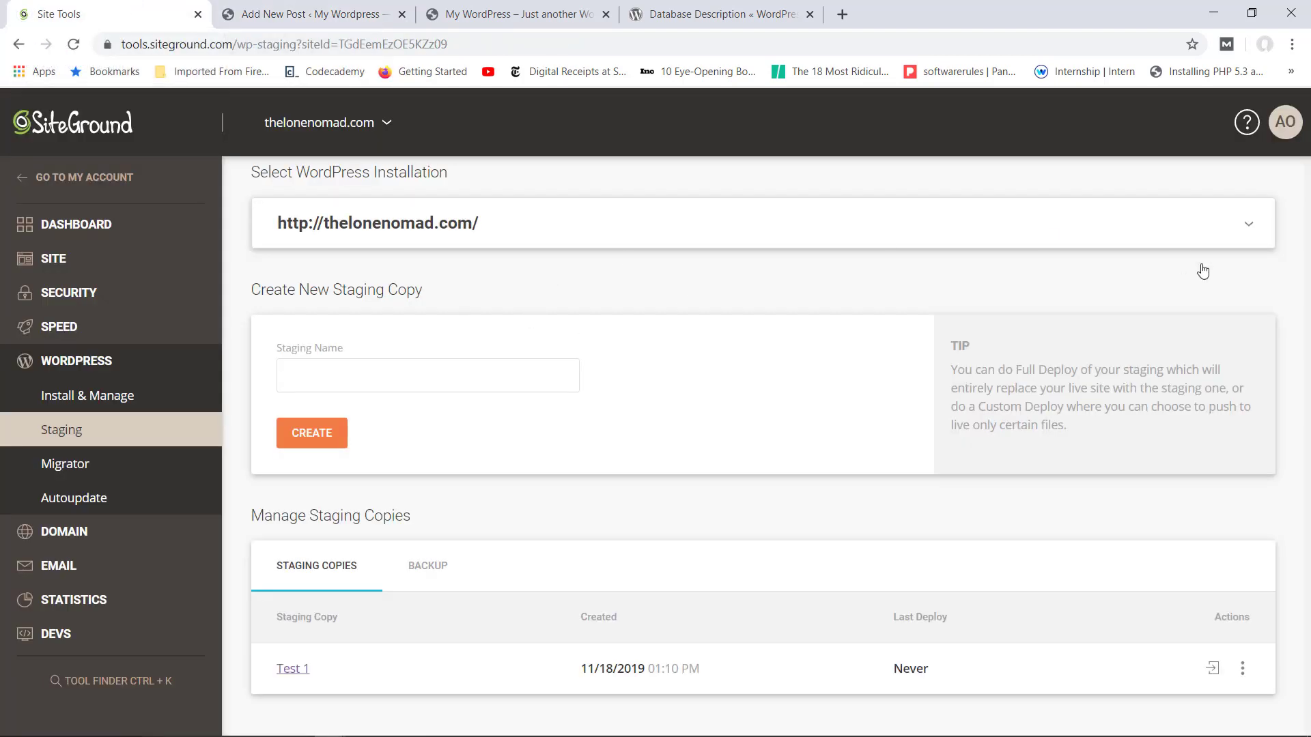
scroll(1309, 301, "up", 3)
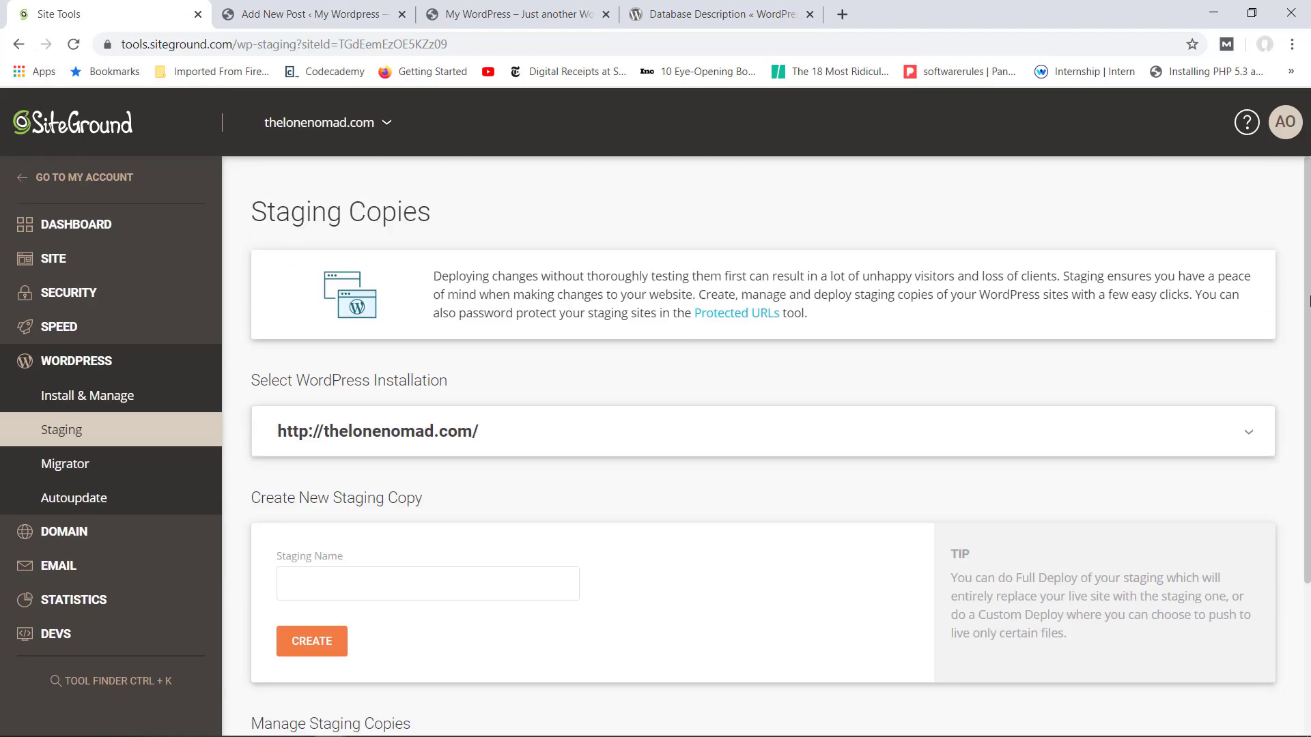
scroll(1308, 300, "down", 3)
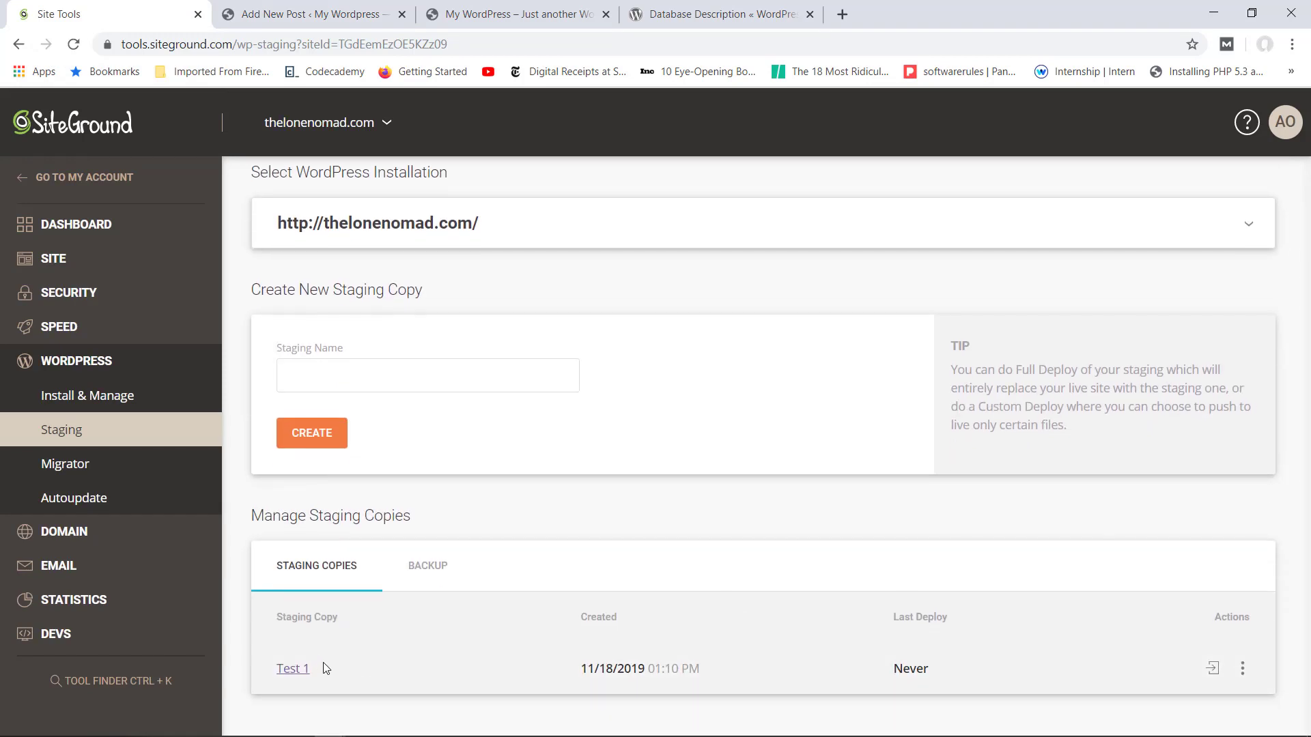
left_click(1243, 671)
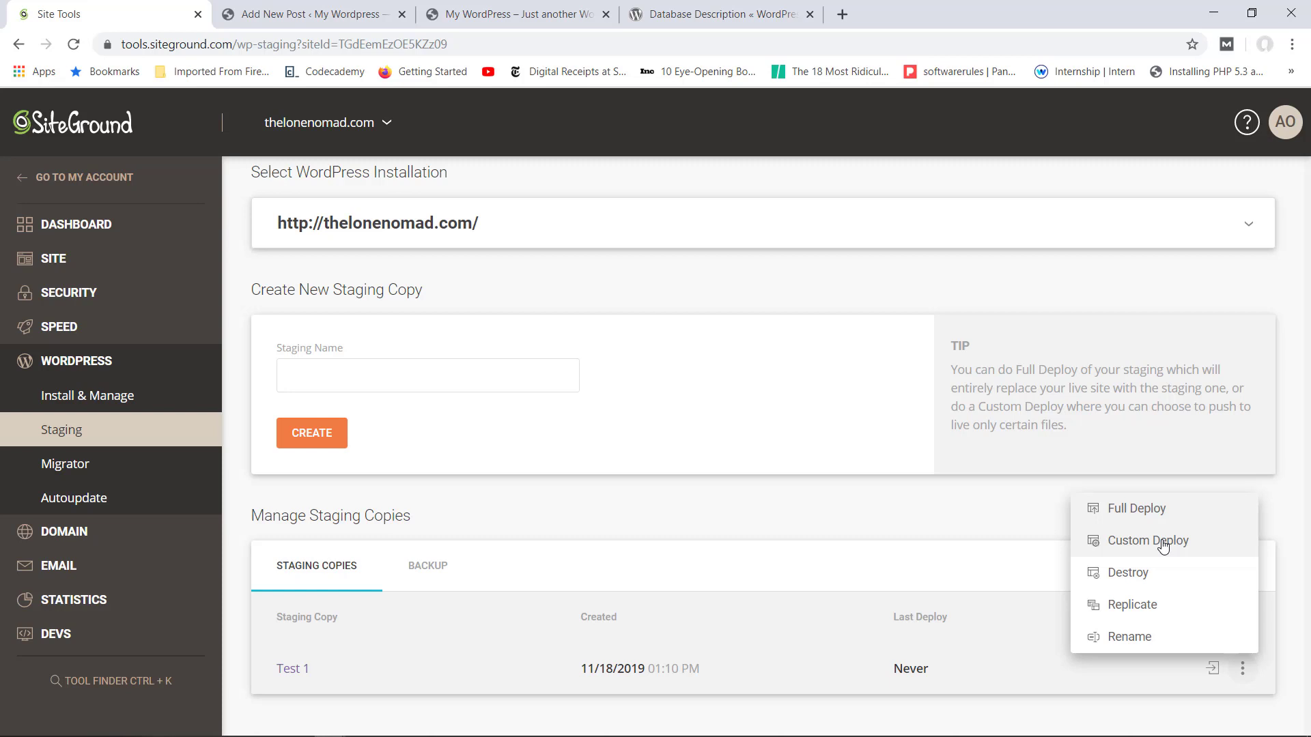
left_click(1162, 544)
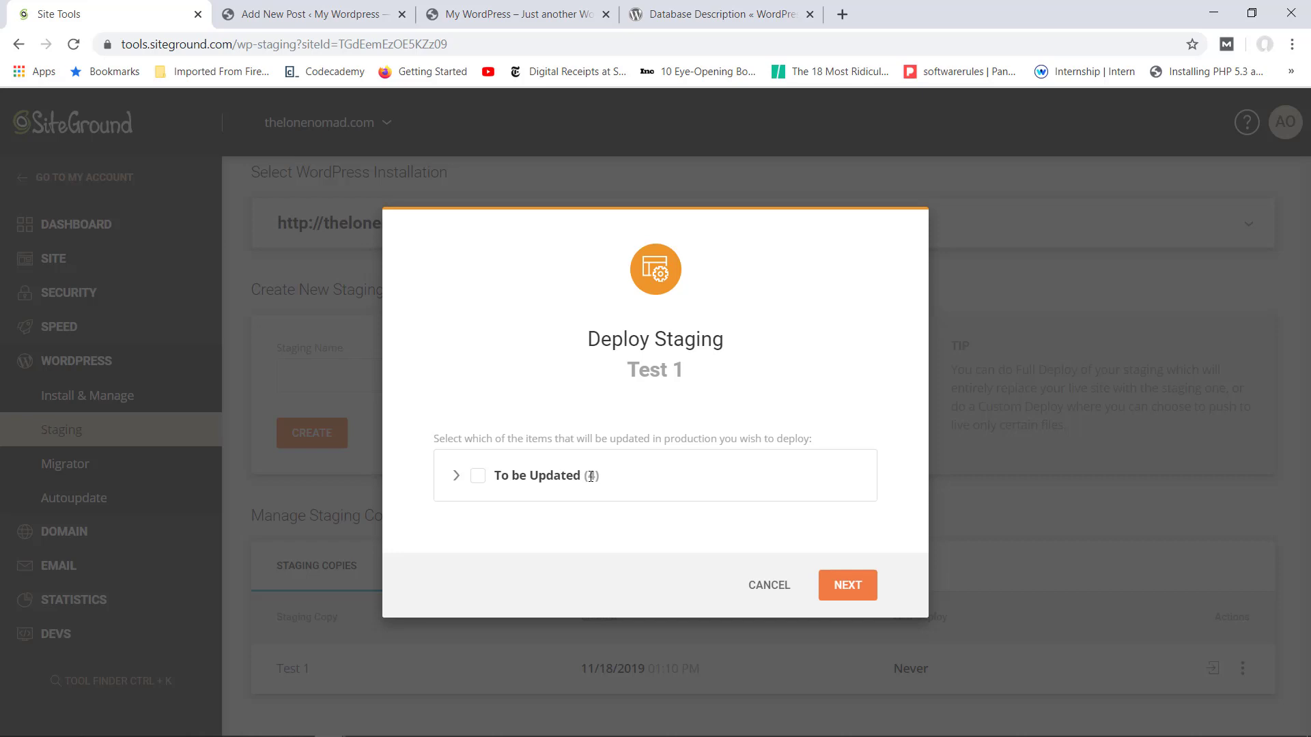
left_click(457, 477)
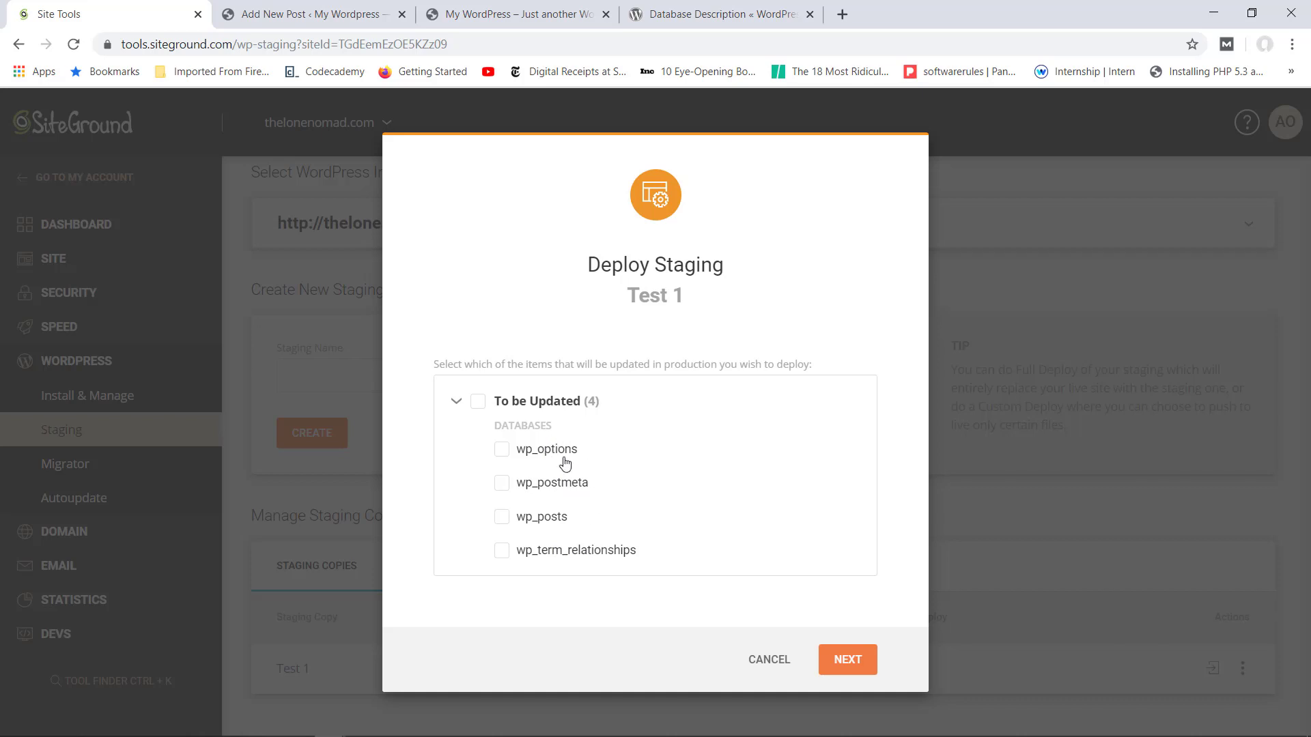
left_click(691, 13)
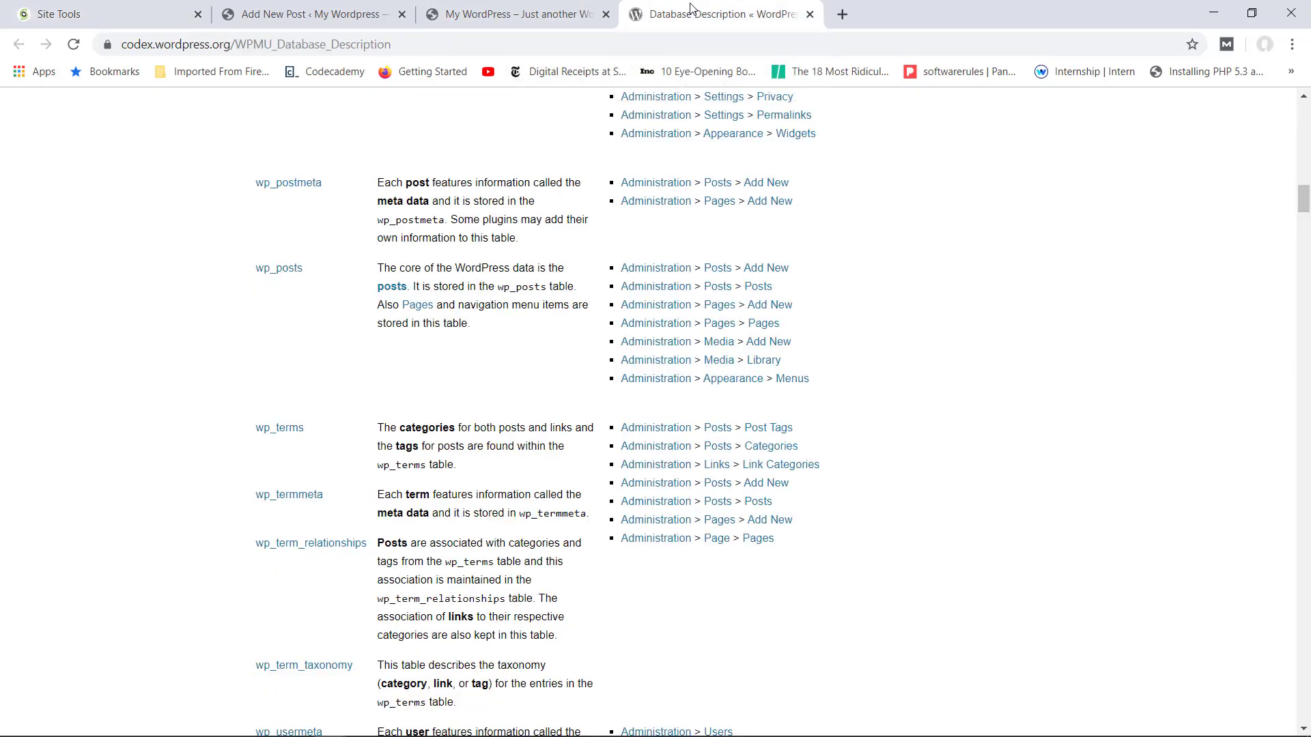
left_click_drag(1306, 197, 1306, 116)
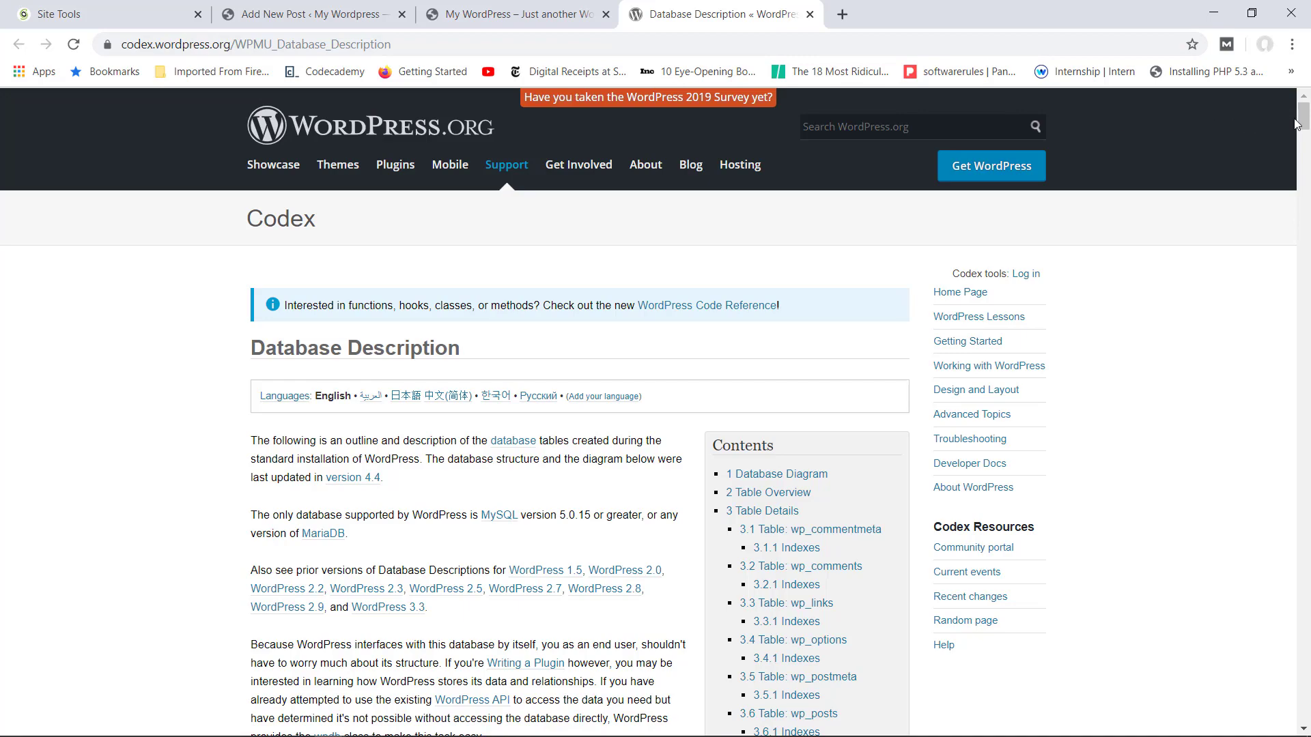
left_click_drag(1295, 123, 1299, 188)
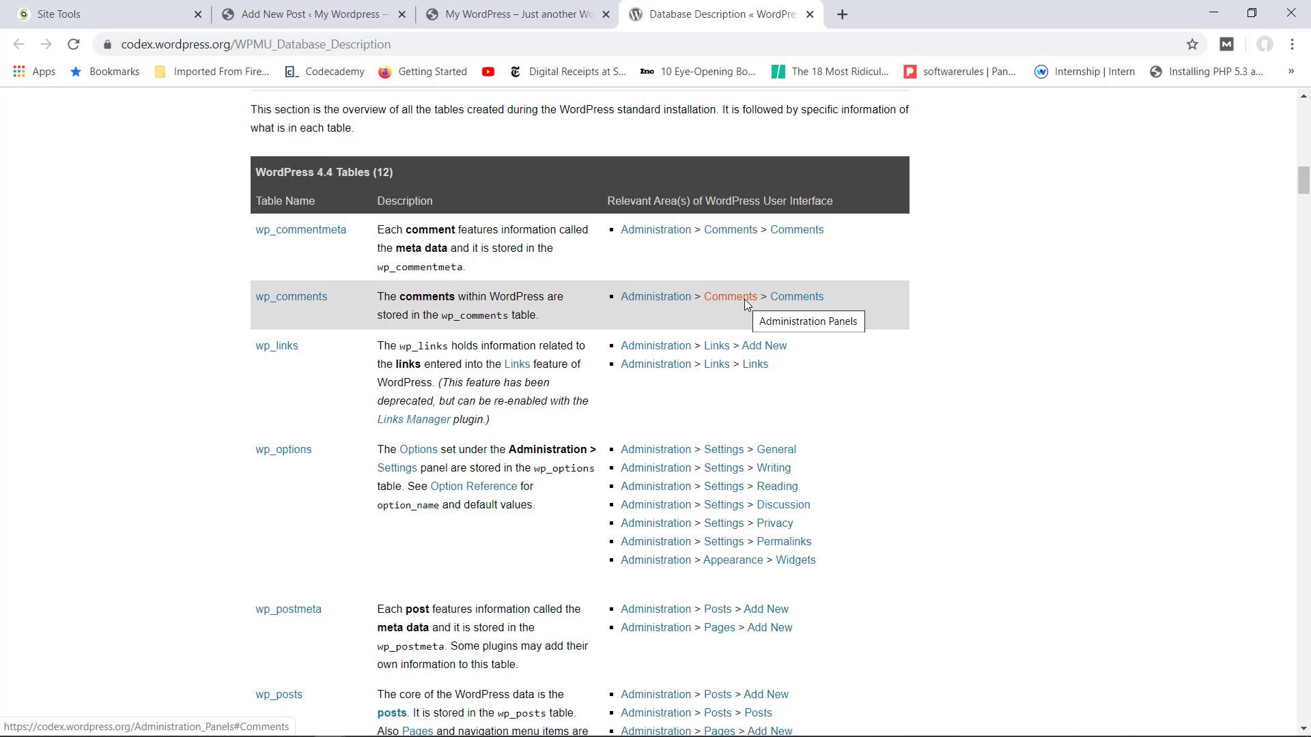
left_click(109, 14)
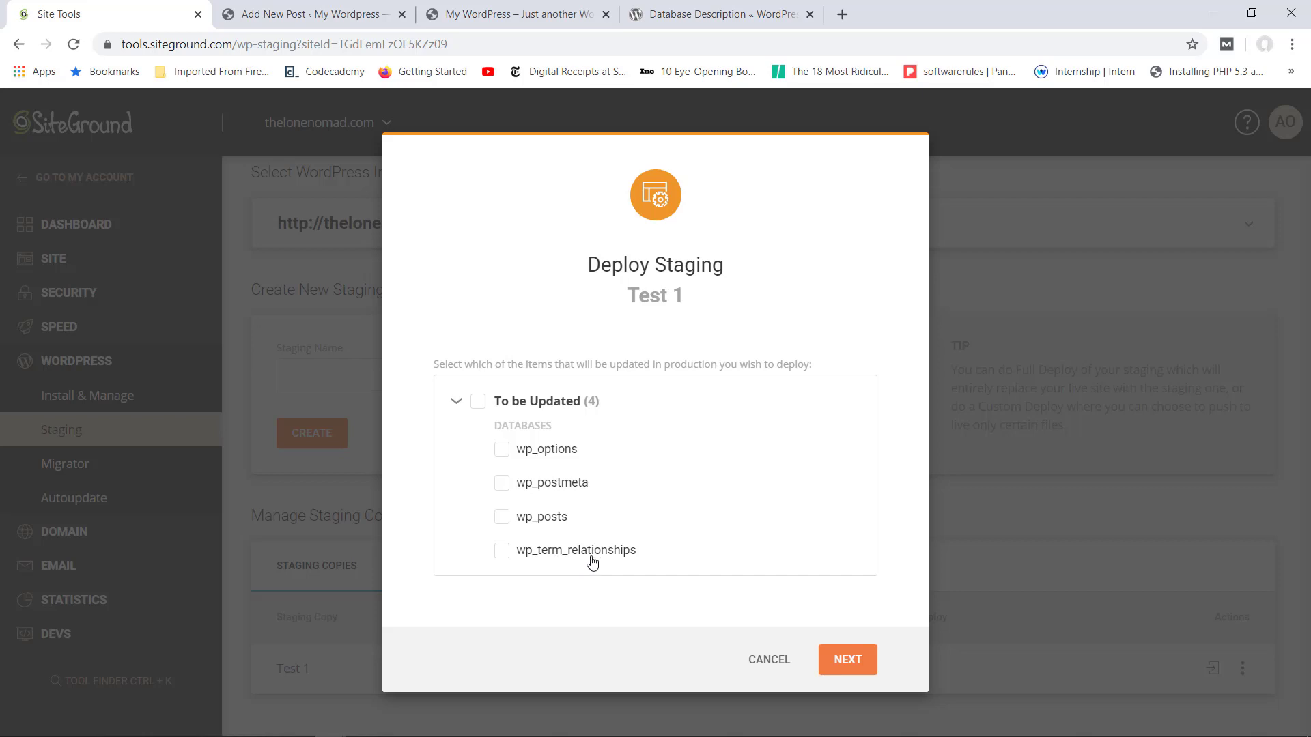
Check the Codex database table descriptions, then select only wp_options for deployment
left_click(654, 10)
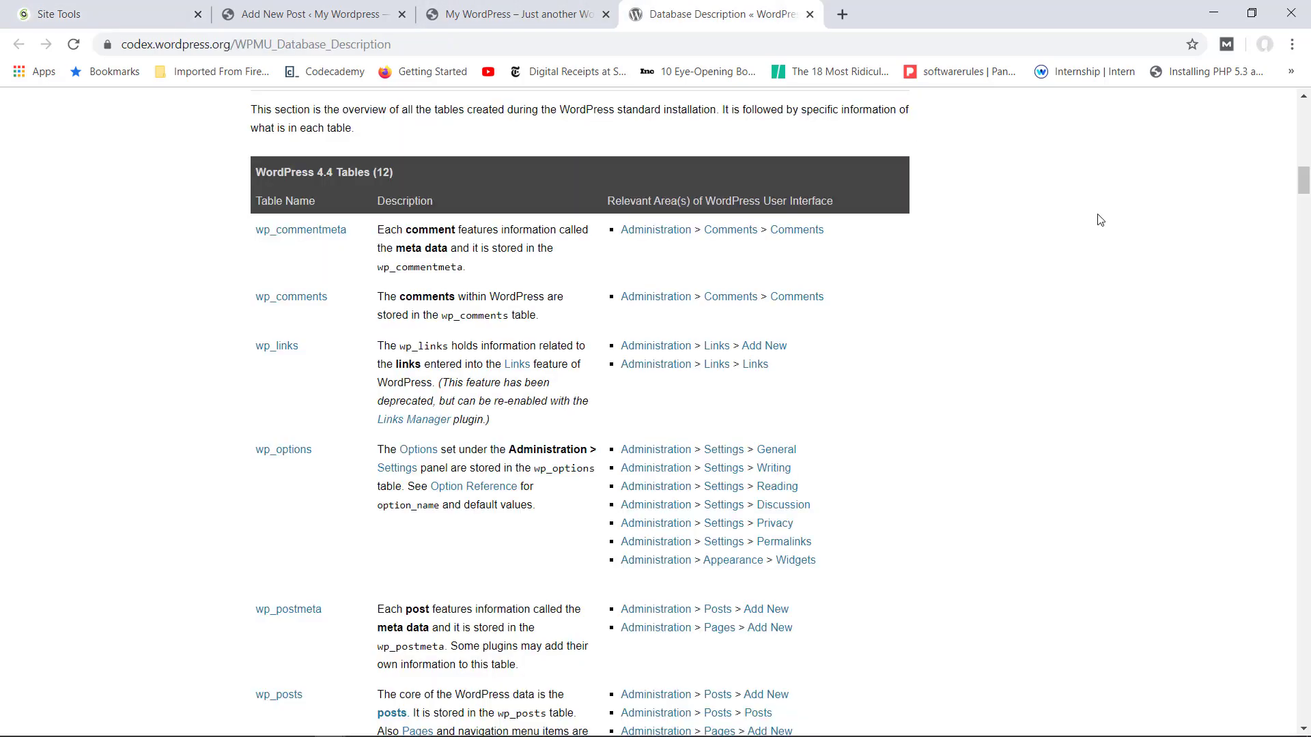
scroll(1052, 205, "down", 7)
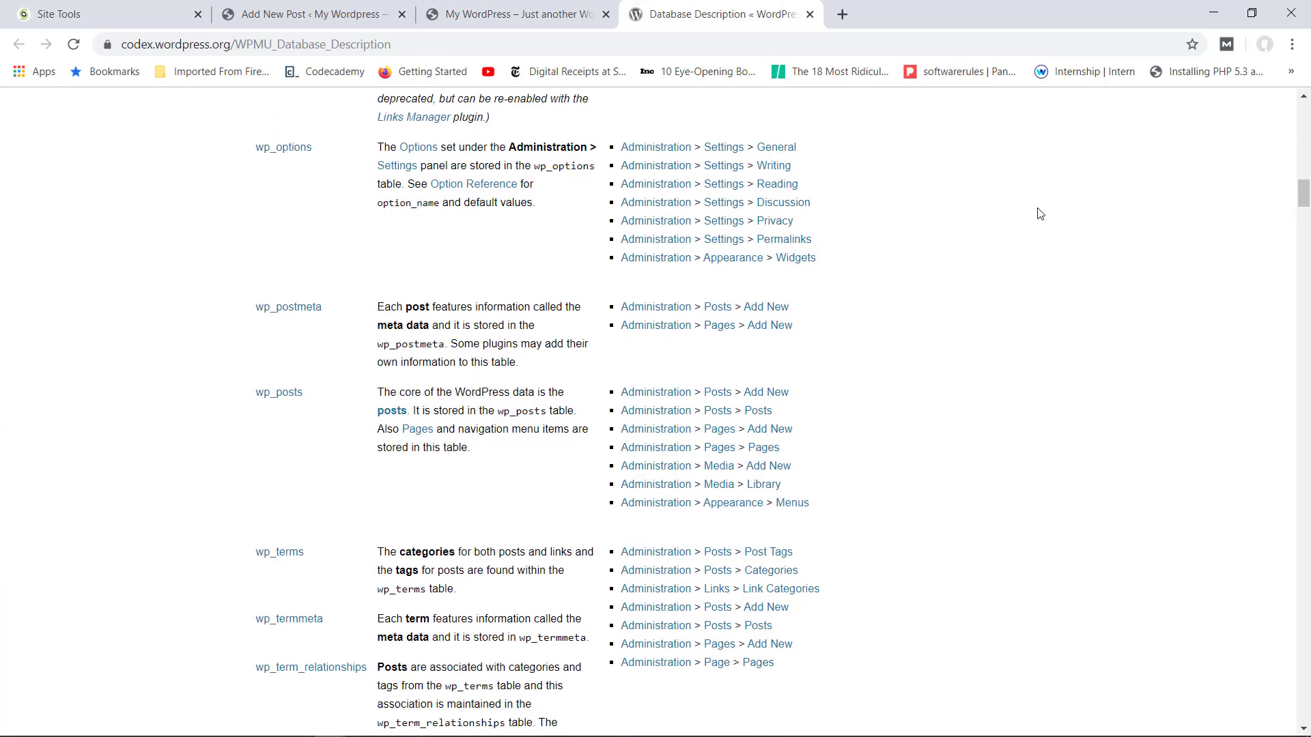
scroll(1039, 213, "down", 1)
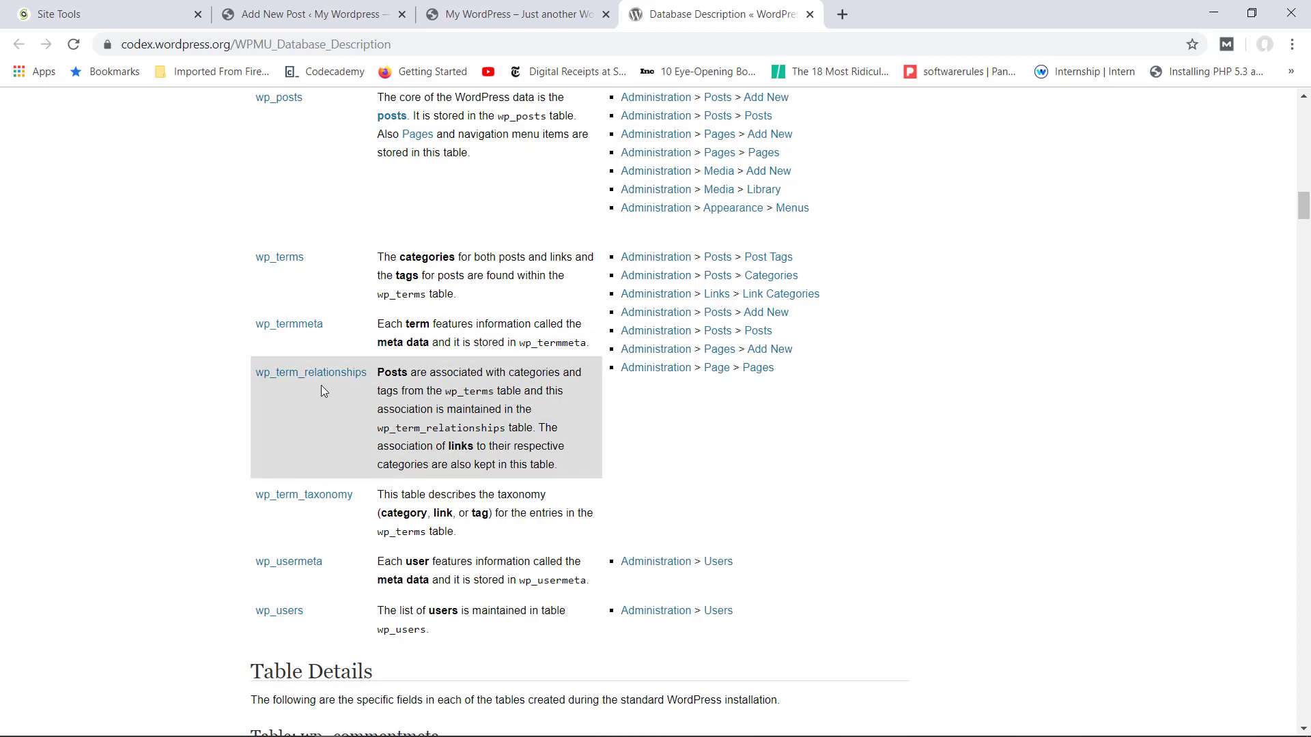
left_click(129, 12)
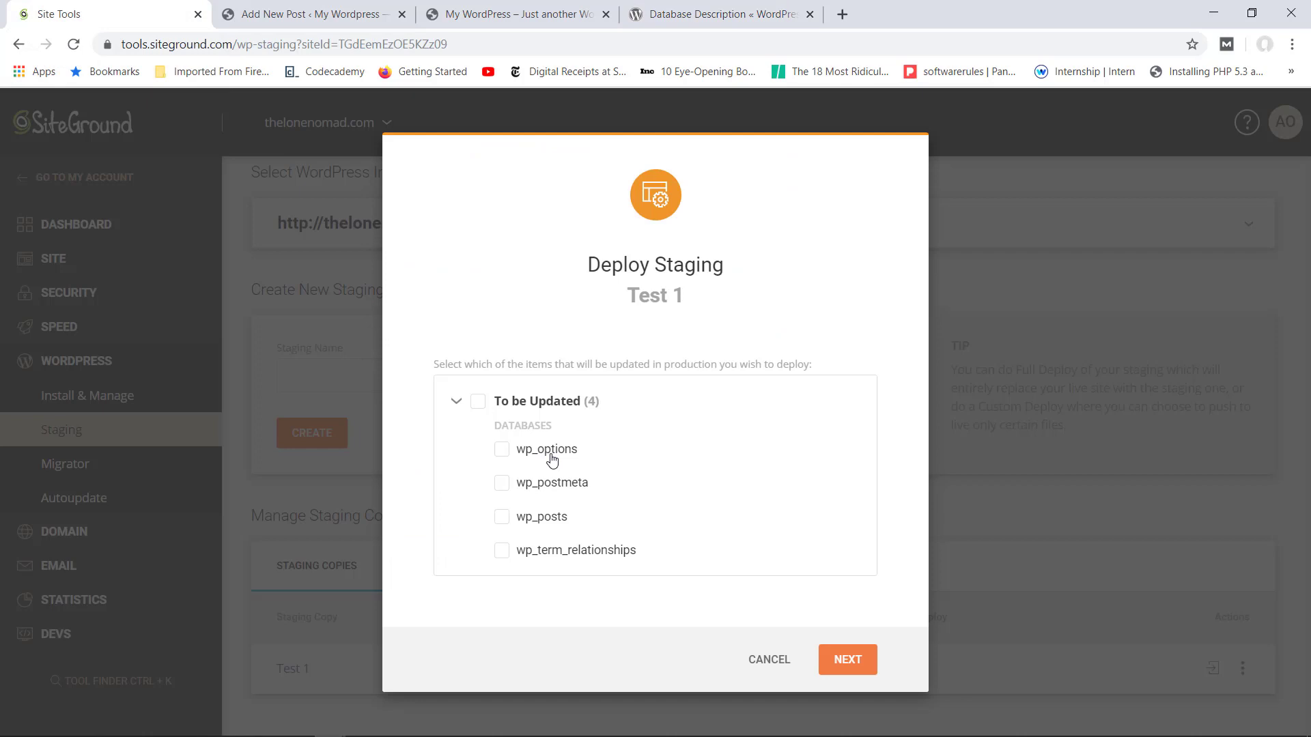
left_click(709, 12)
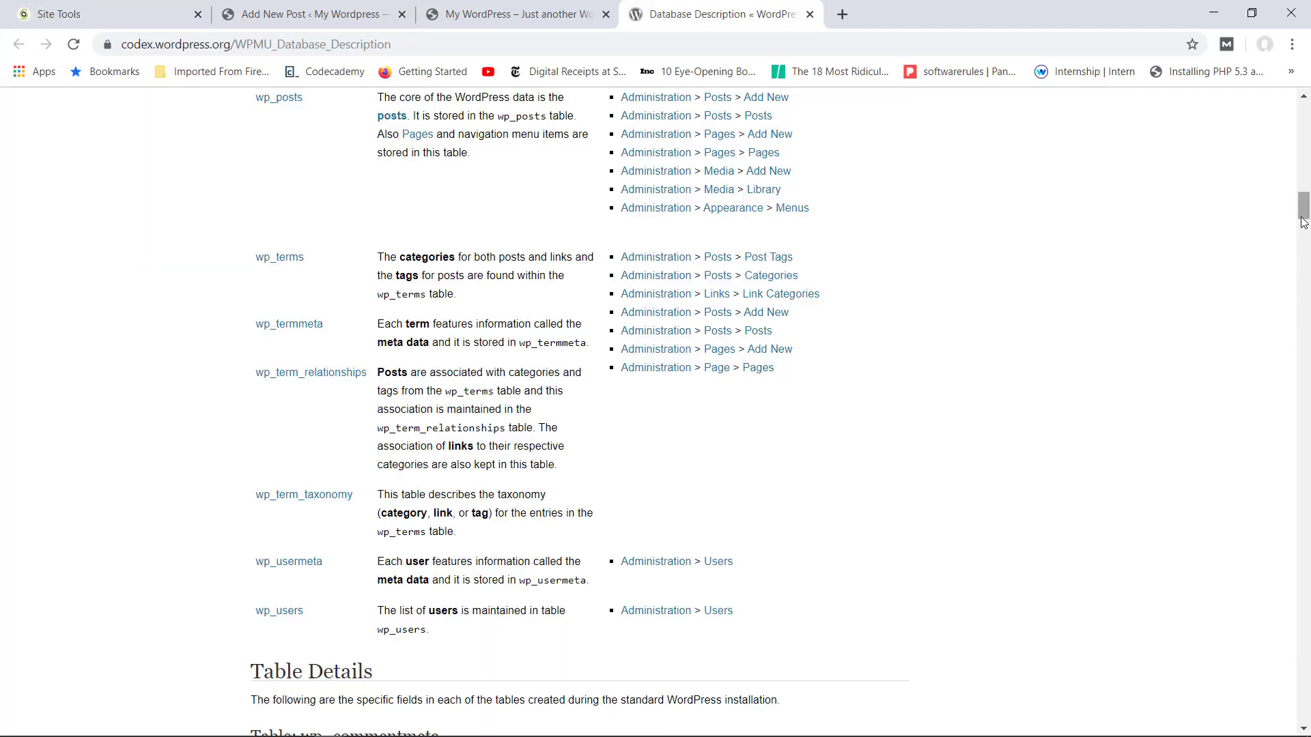
left_click_drag(1304, 222, 1304, 192)
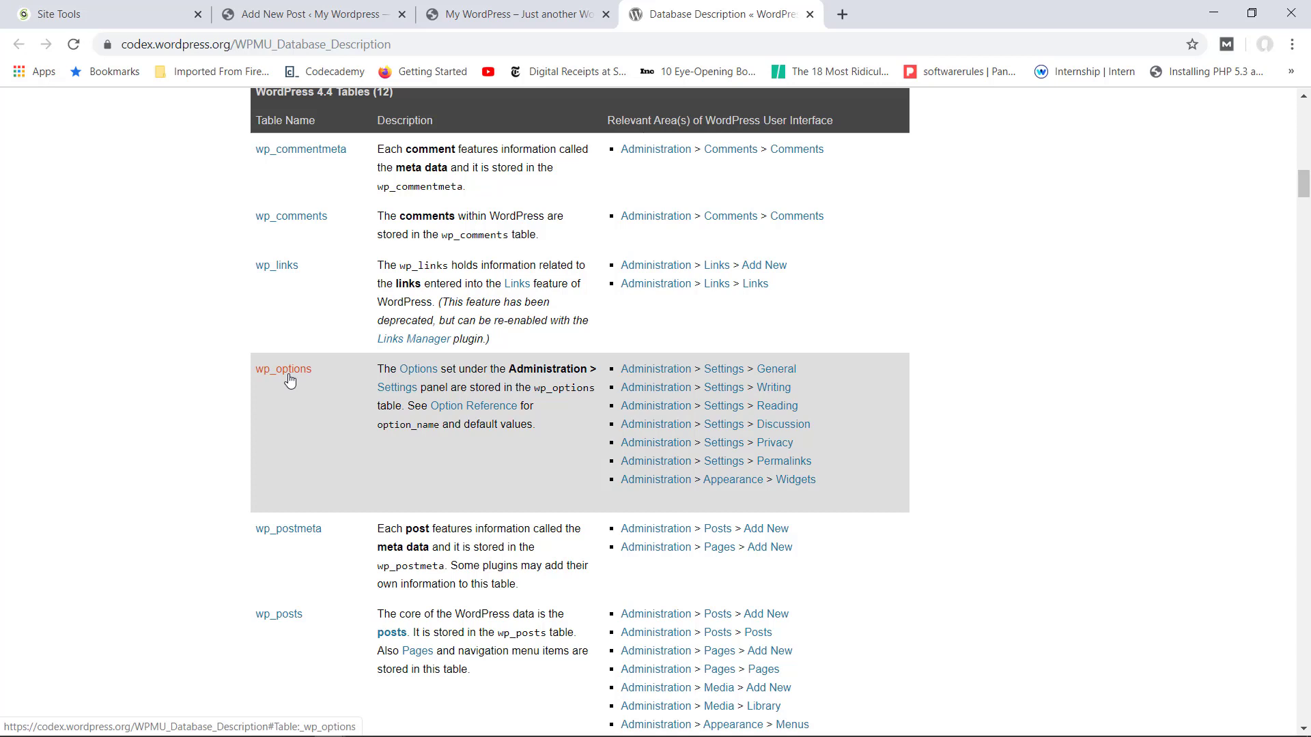
left_click(109, 13)
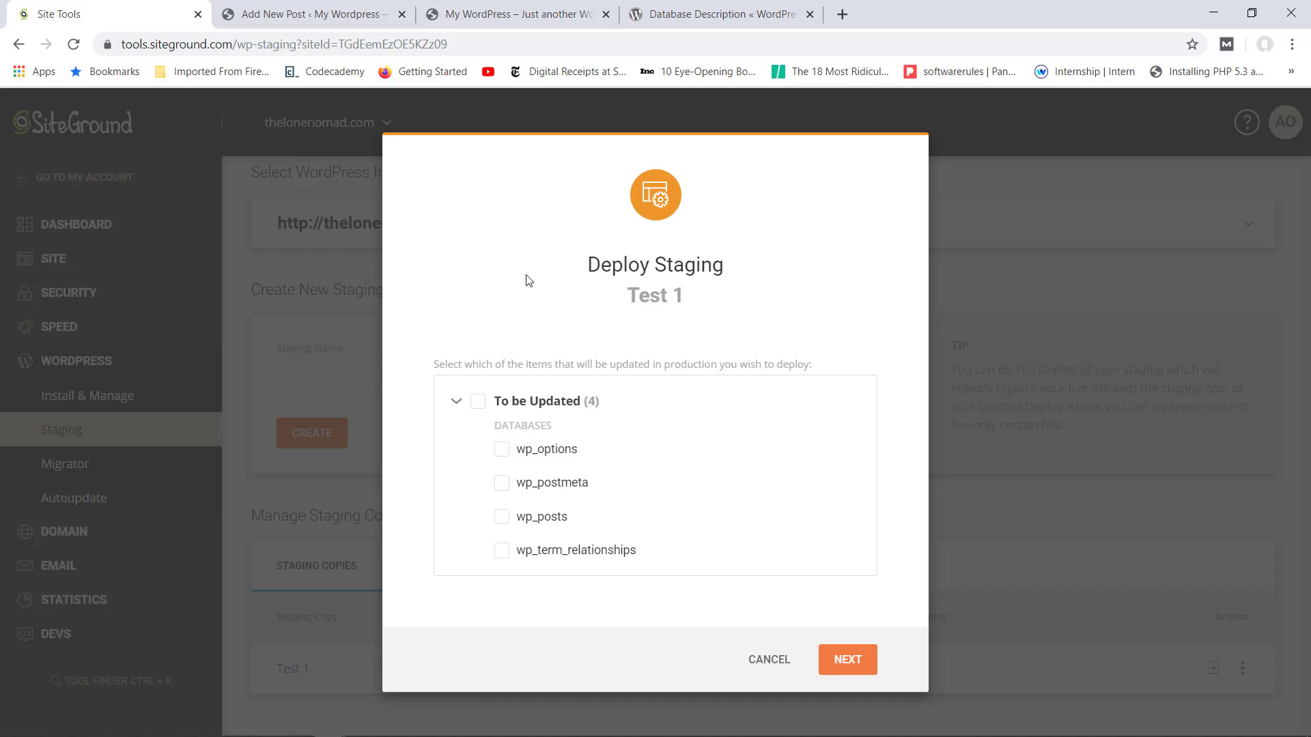
left_click(502, 456)
Confirm deploying Test 1's wp_options change to production, then view the live site
left_click(856, 665)
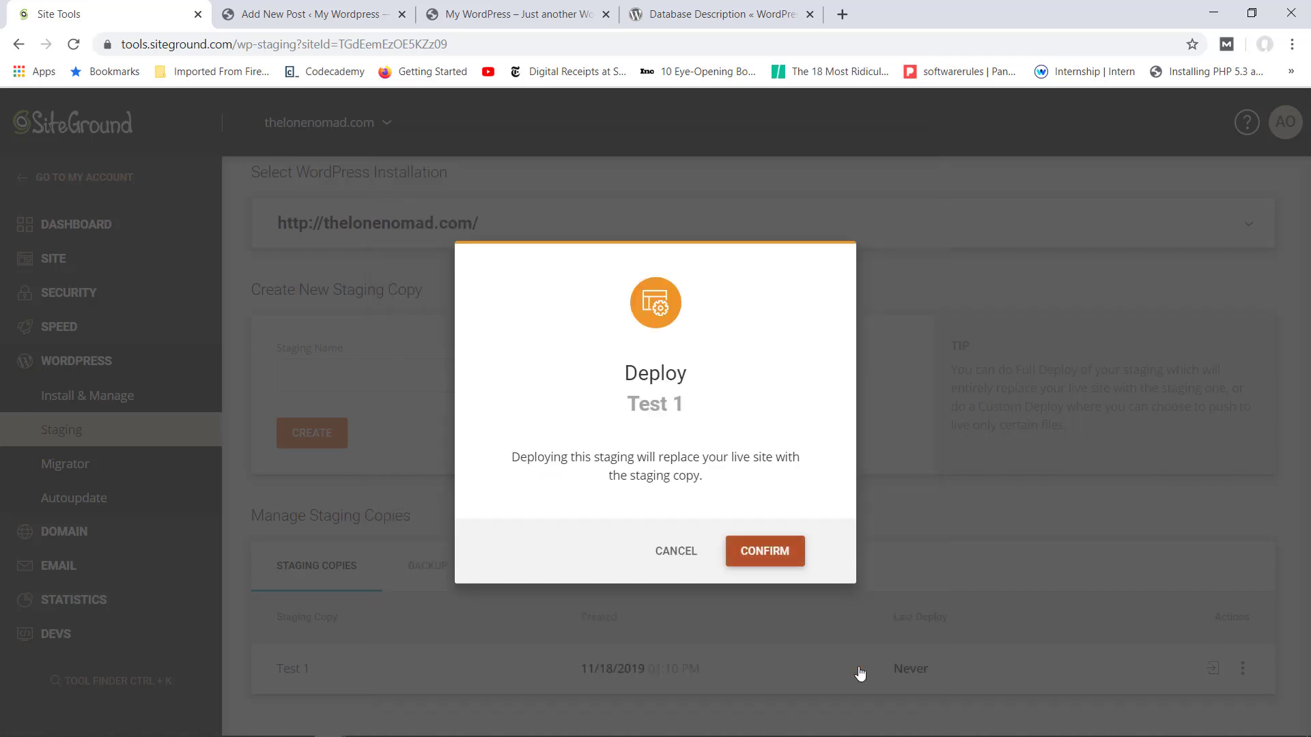
left_click(767, 547)
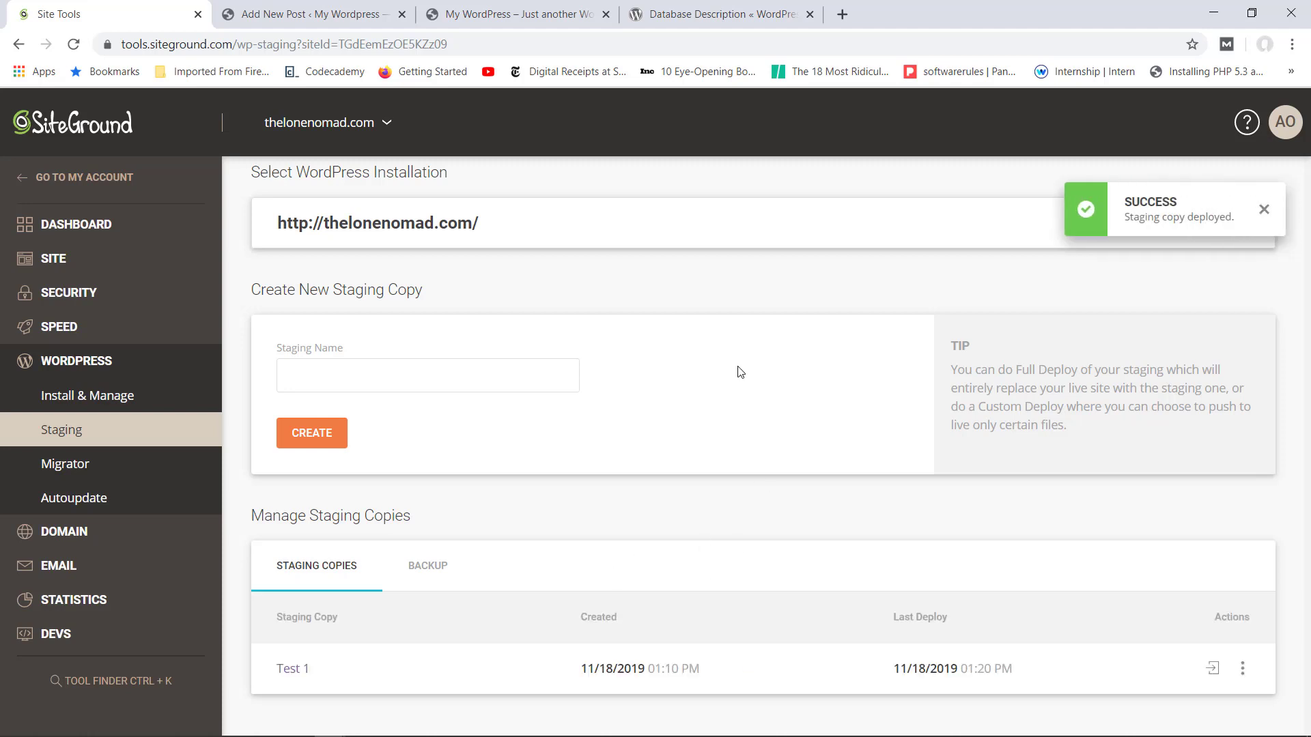
left_click(536, 10)
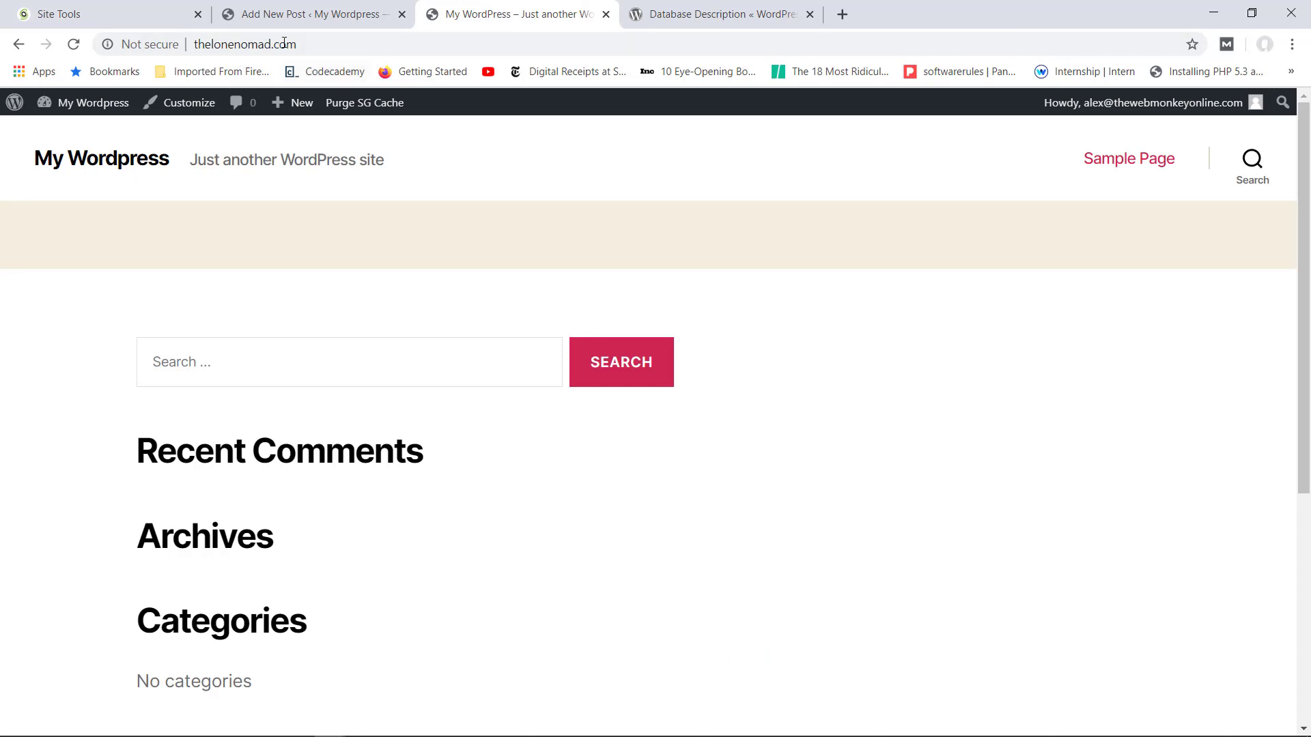
Reload the live site, confirm Posts > All Posts shows no posts, and return to SiteGround
left_click(74, 45)
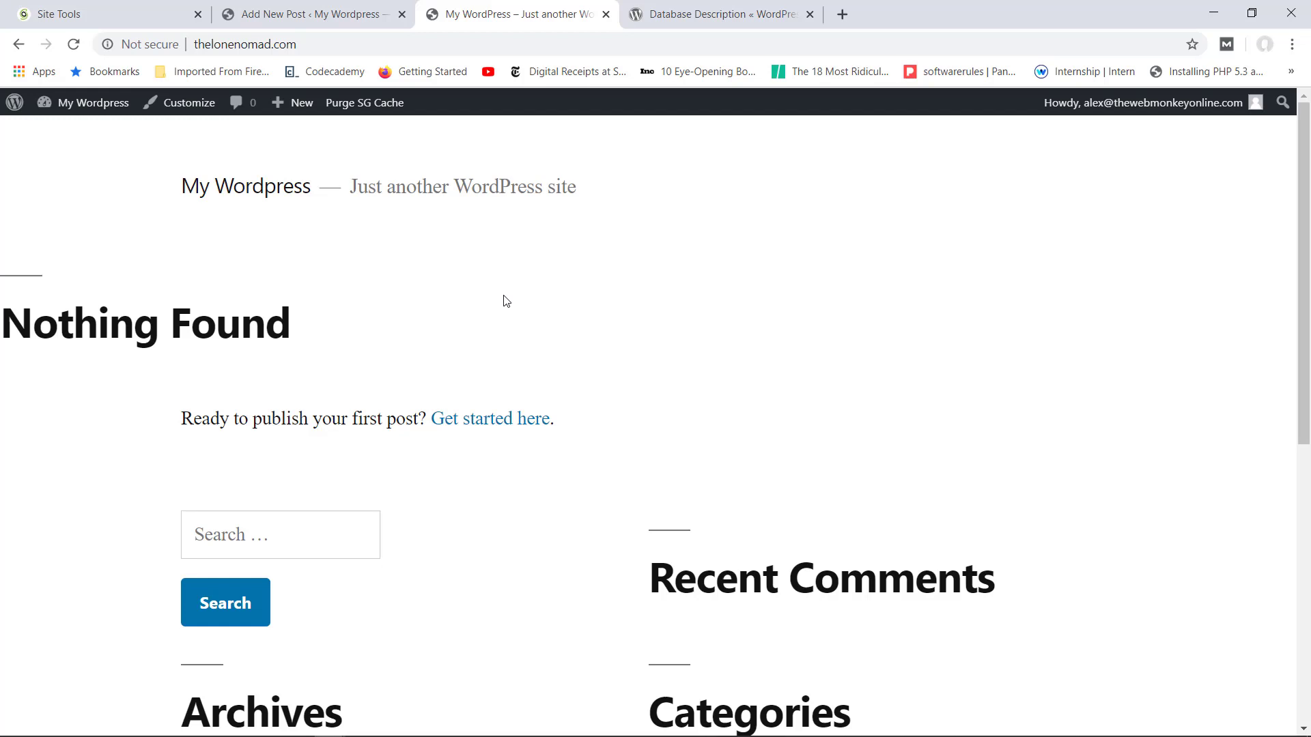
left_click(92, 105)
mouse_move(95, 249)
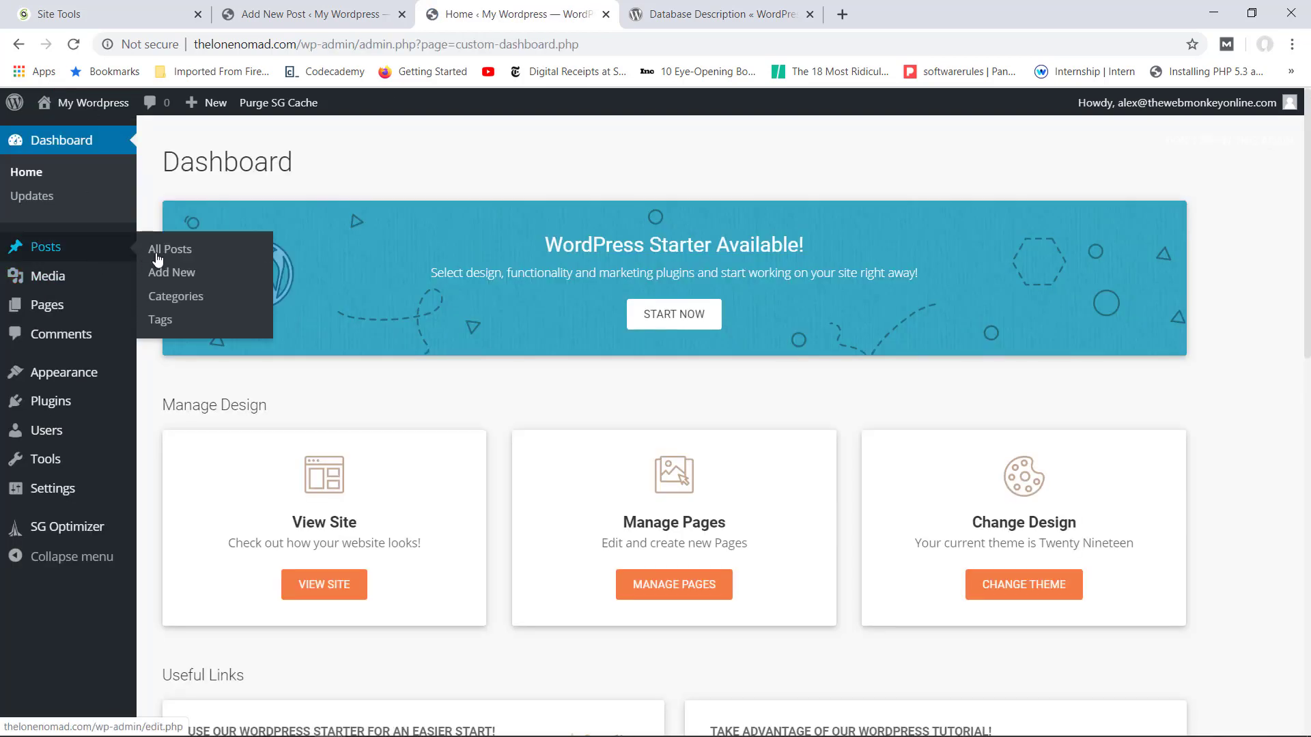
left_click(156, 251)
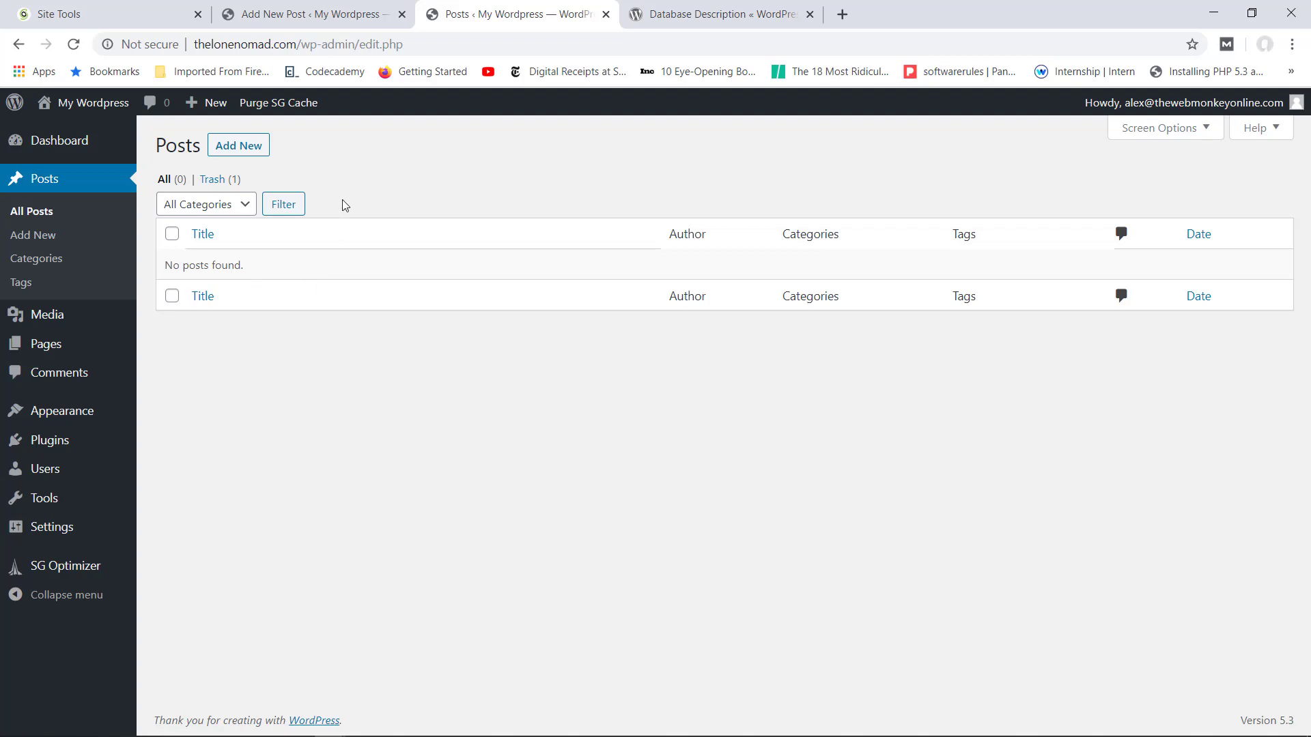
left_click(129, 10)
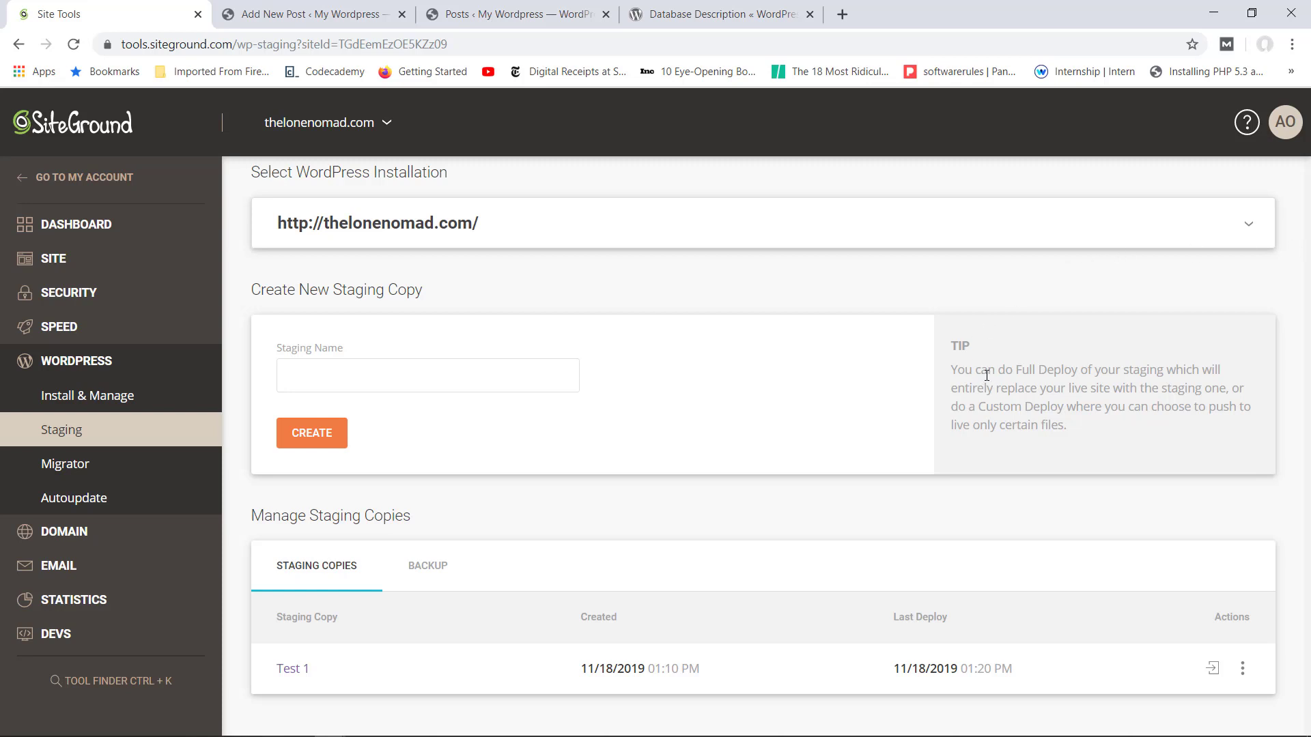
Open the Test 1 staging copy's Actions menu, then close it without choosing anything
left_click(1242, 668)
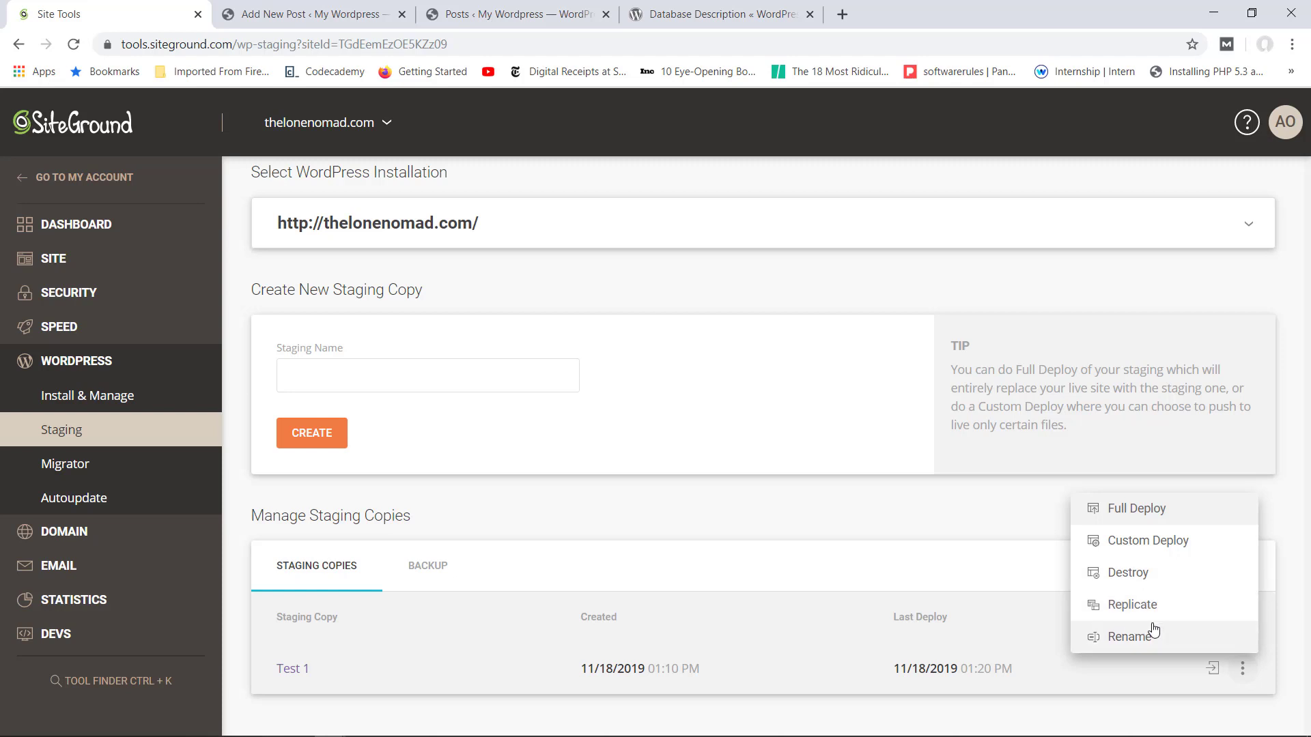
left_click(1011, 516)
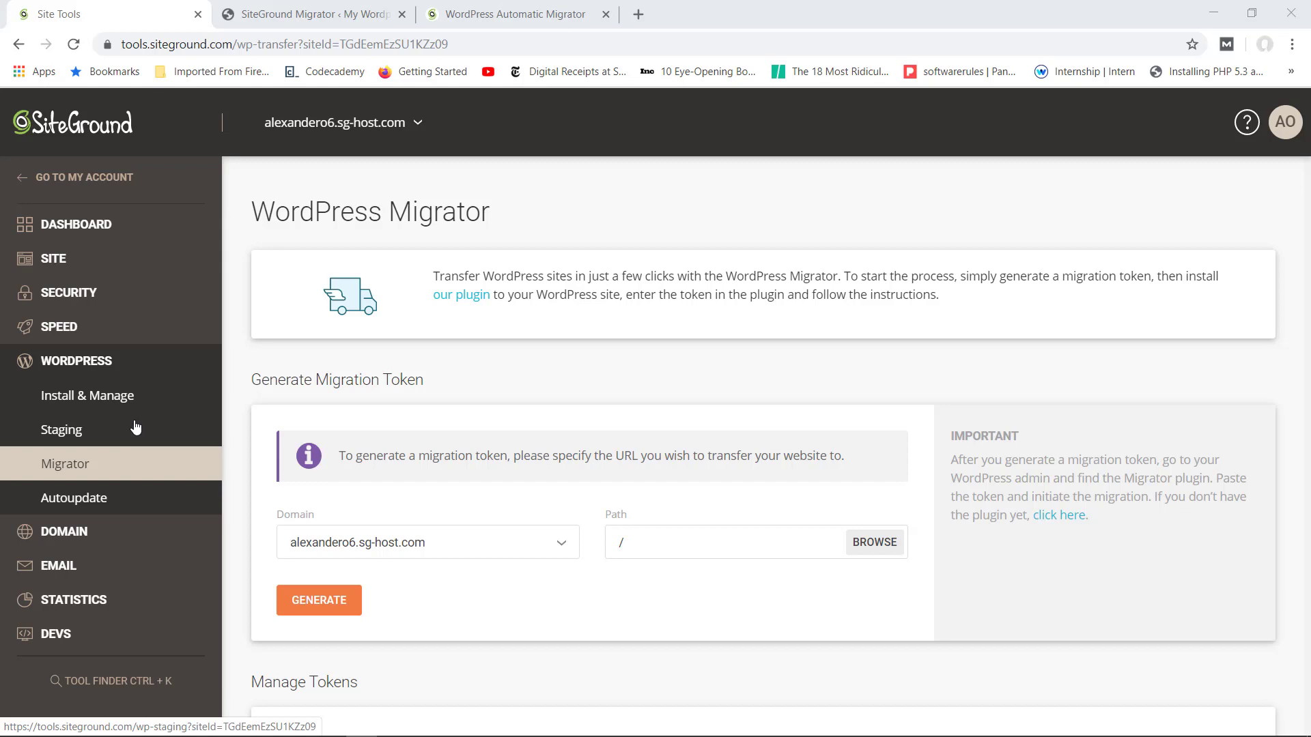
Glance at the site's Migrator plugin tab, then return to SiteGround's WordPress Migrator page
left_click(307, 11)
left_click(243, 46)
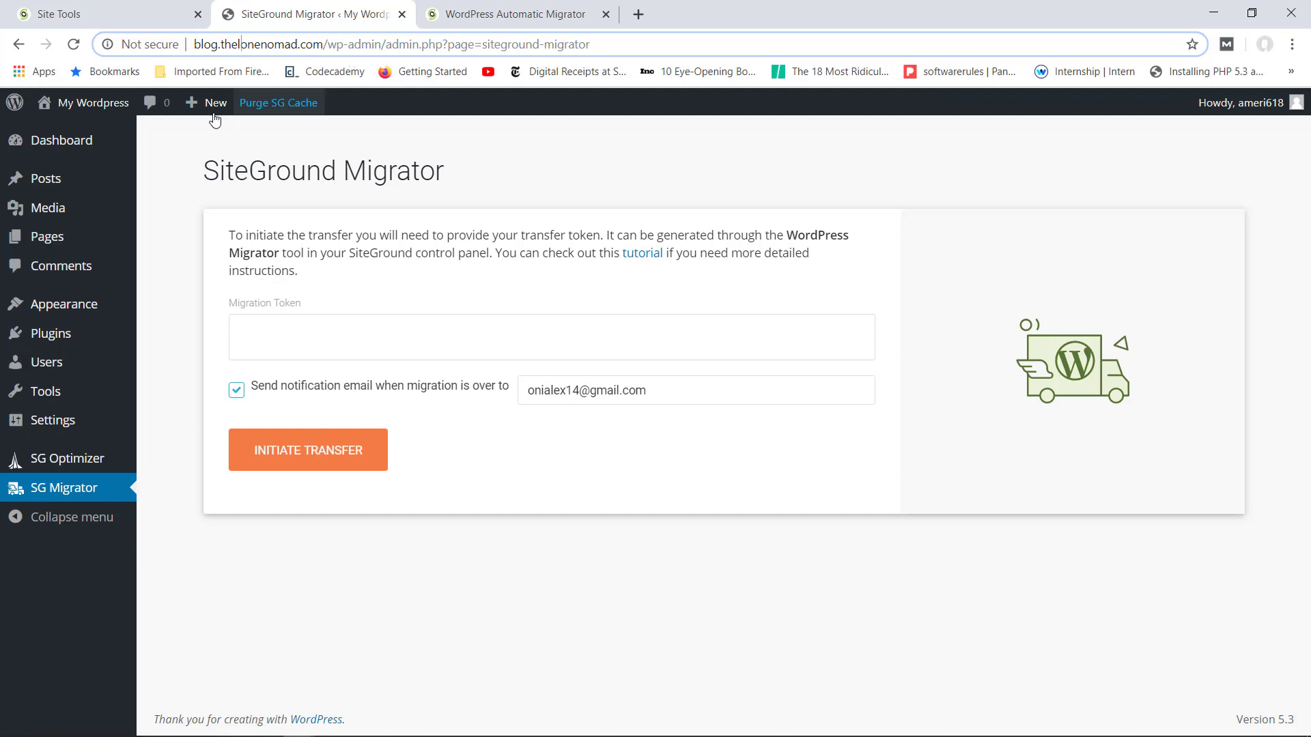
left_click(125, 11)
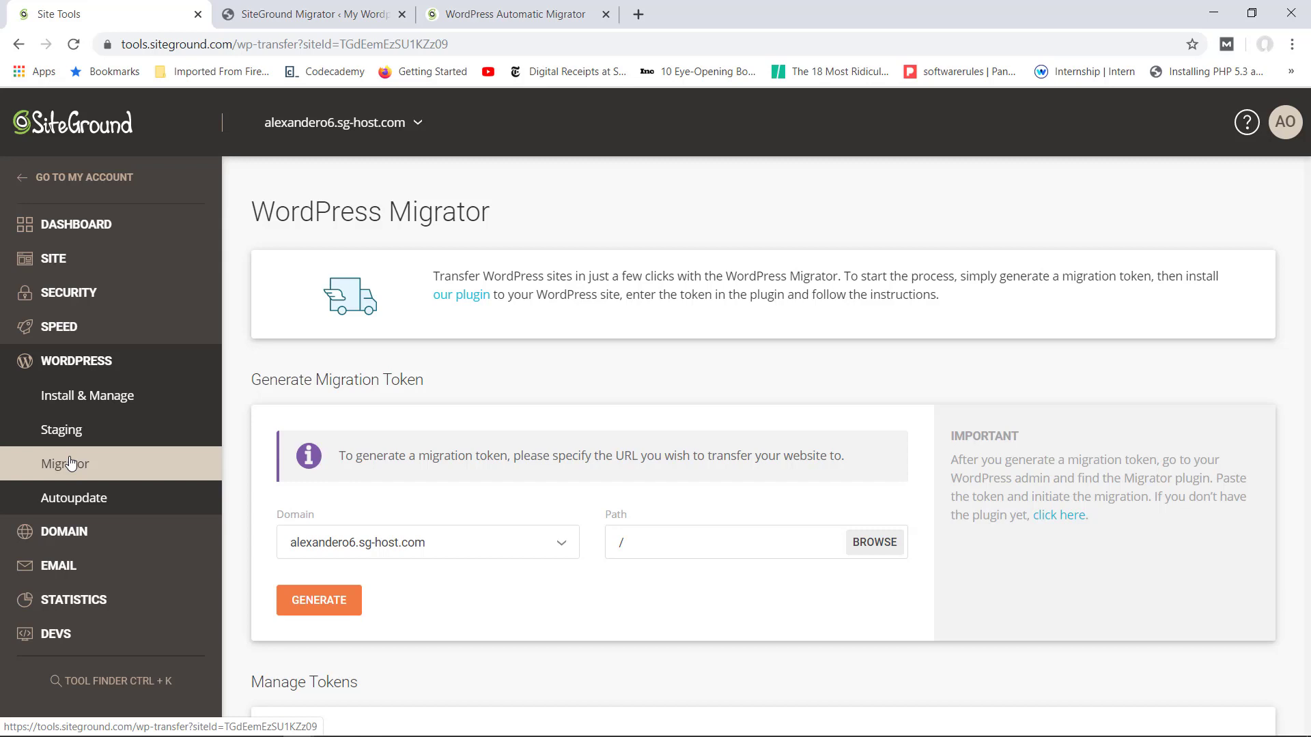
Generate and copy a migration token for alexandero6.sg-host.com, then open the plugin download page
left_click(416, 124)
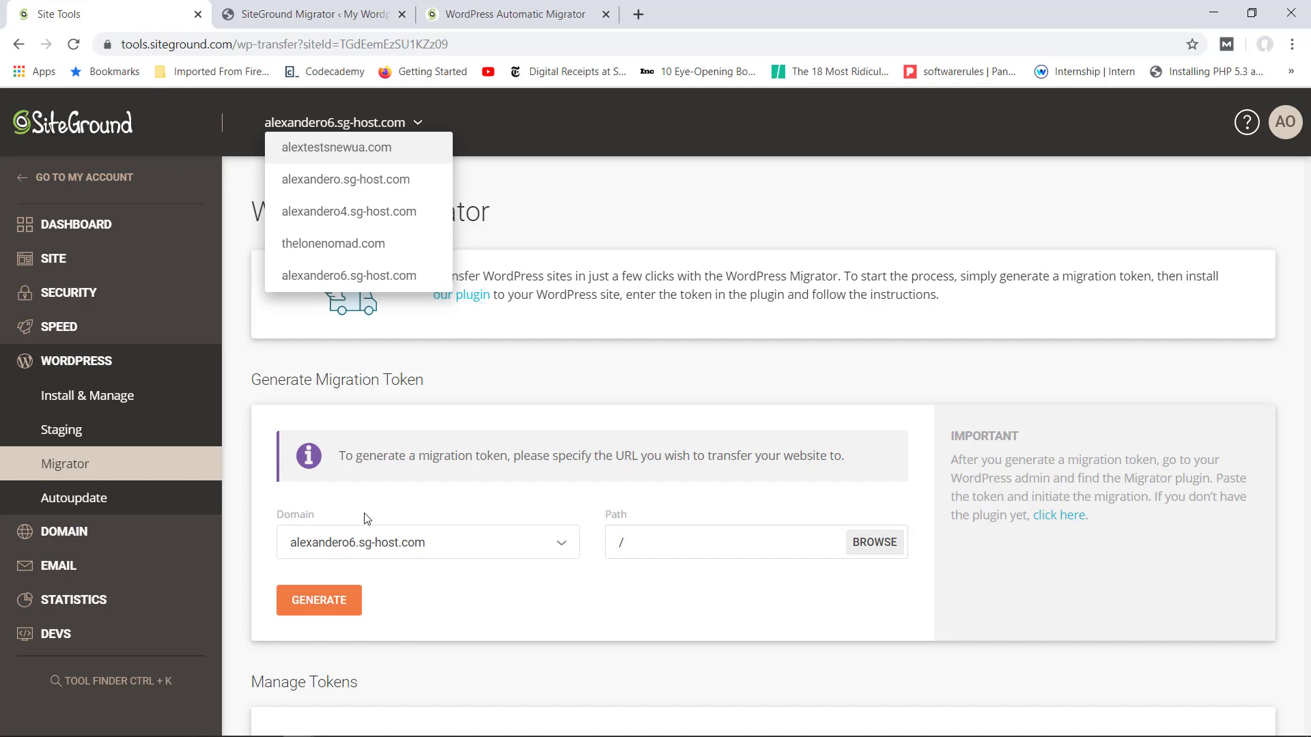
left_click(340, 279)
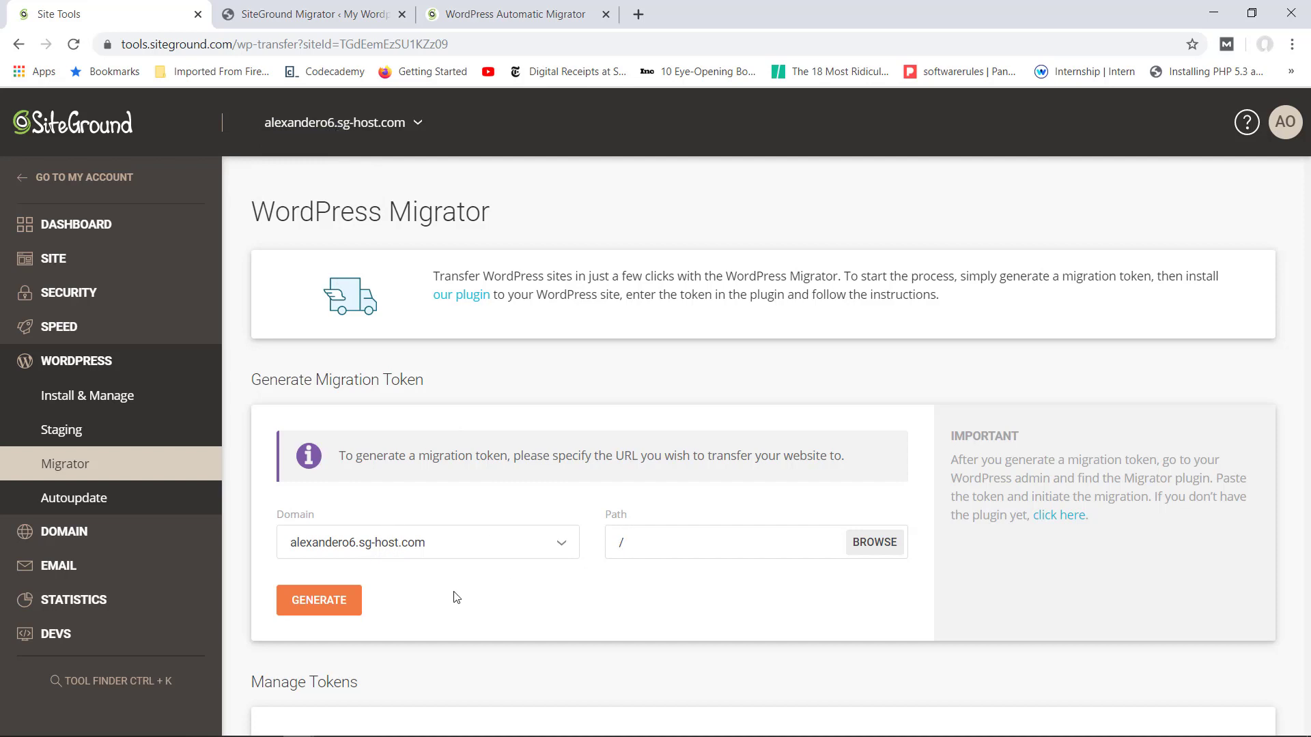
left_click(336, 604)
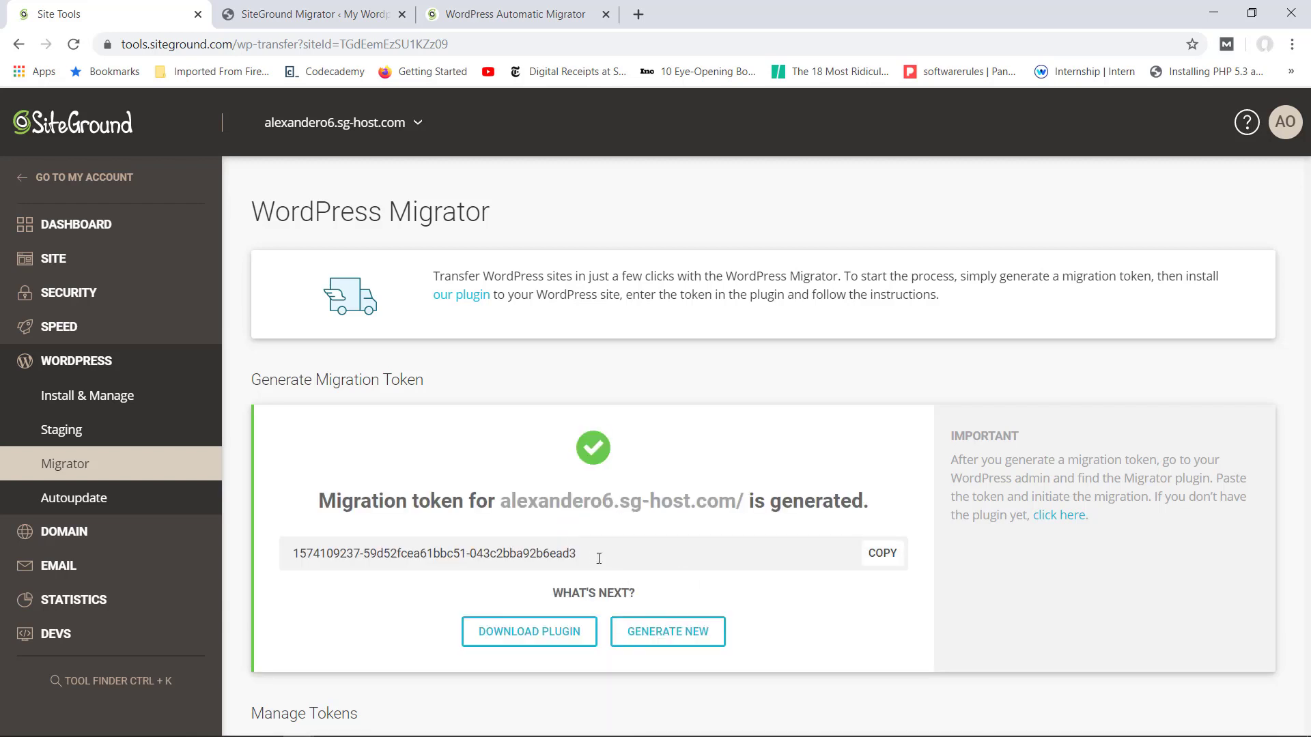
left_click(883, 554)
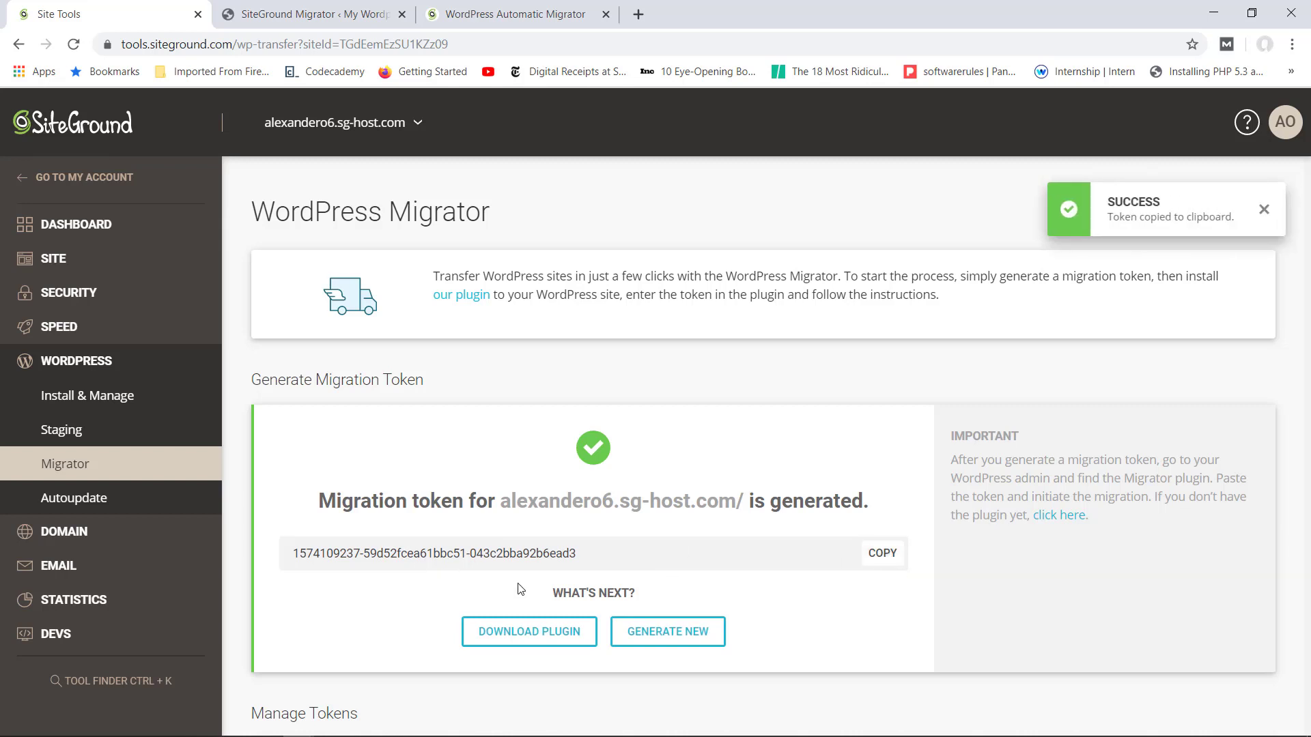
left_click(558, 639)
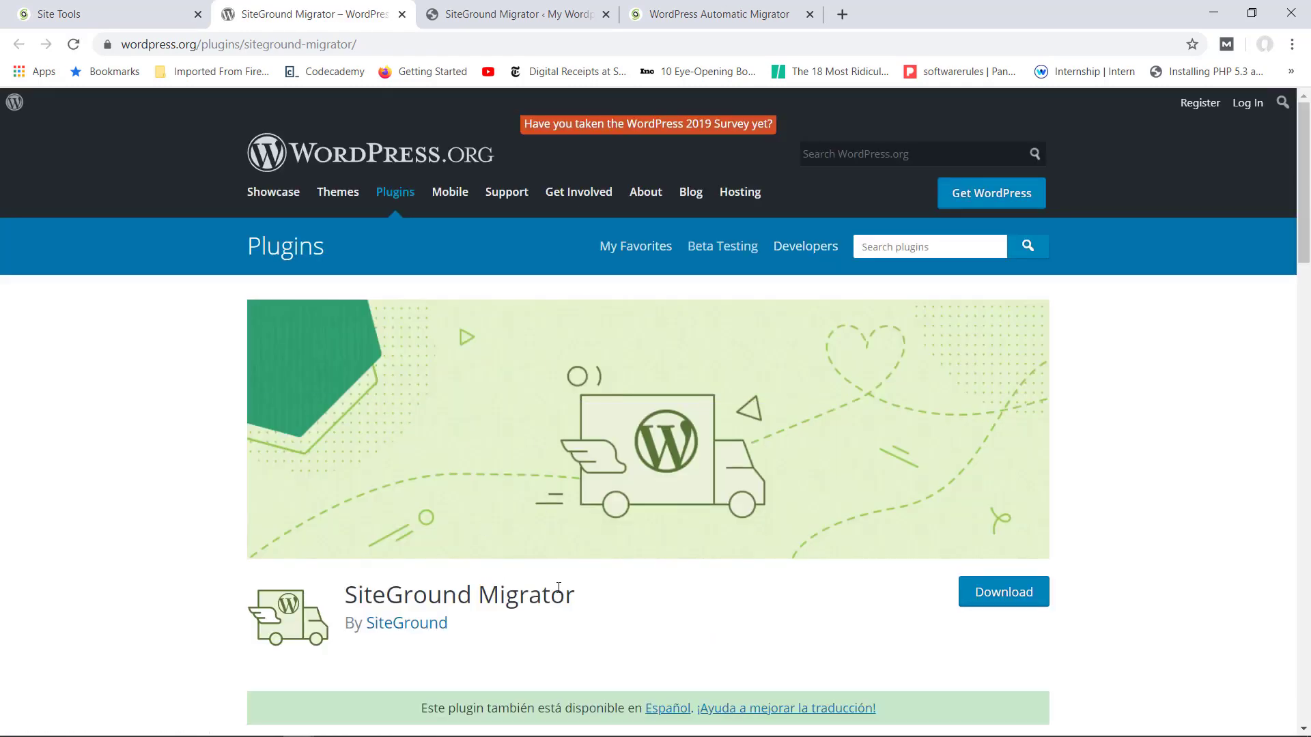
Switch to the 'SiteGround Migrator ‹ My Wordpress' admin page on blog.thelonenomad.com
left_click(528, 8)
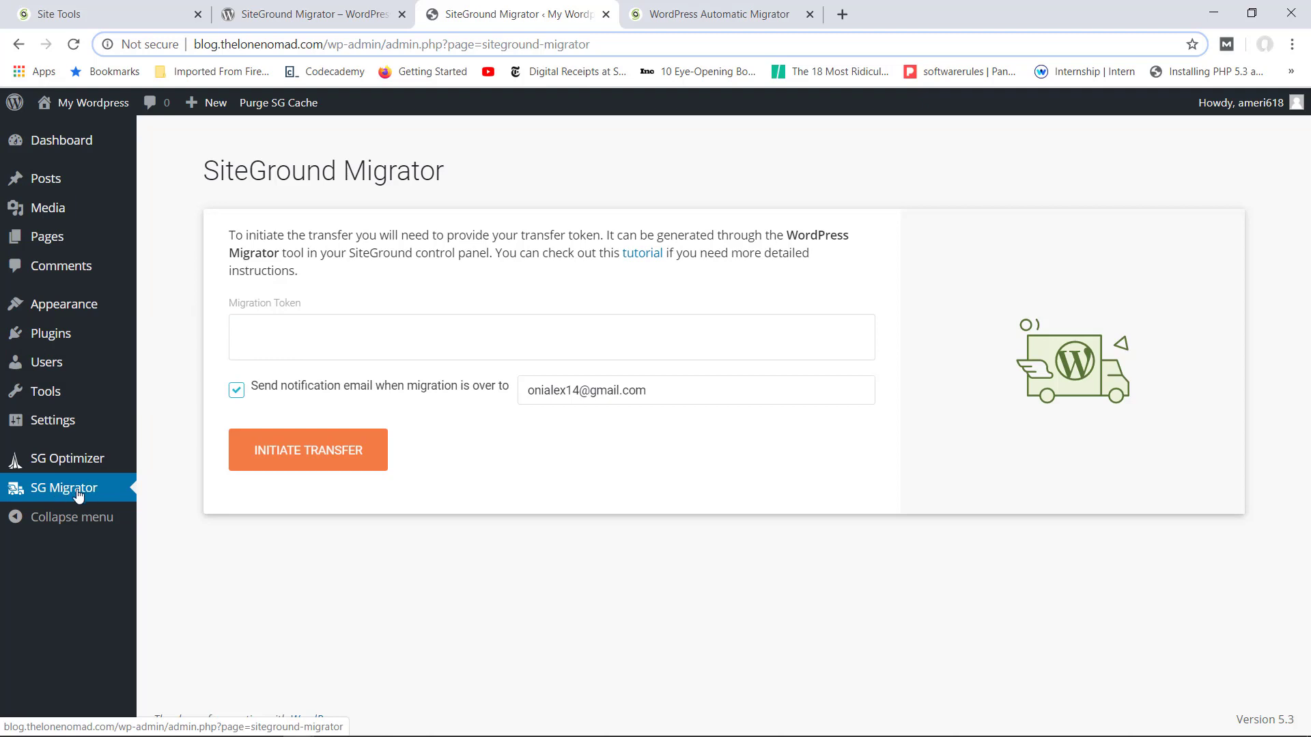
Paste the token into Migration Token, initiate the transfer, and accept the domain change
left_click(335, 343)
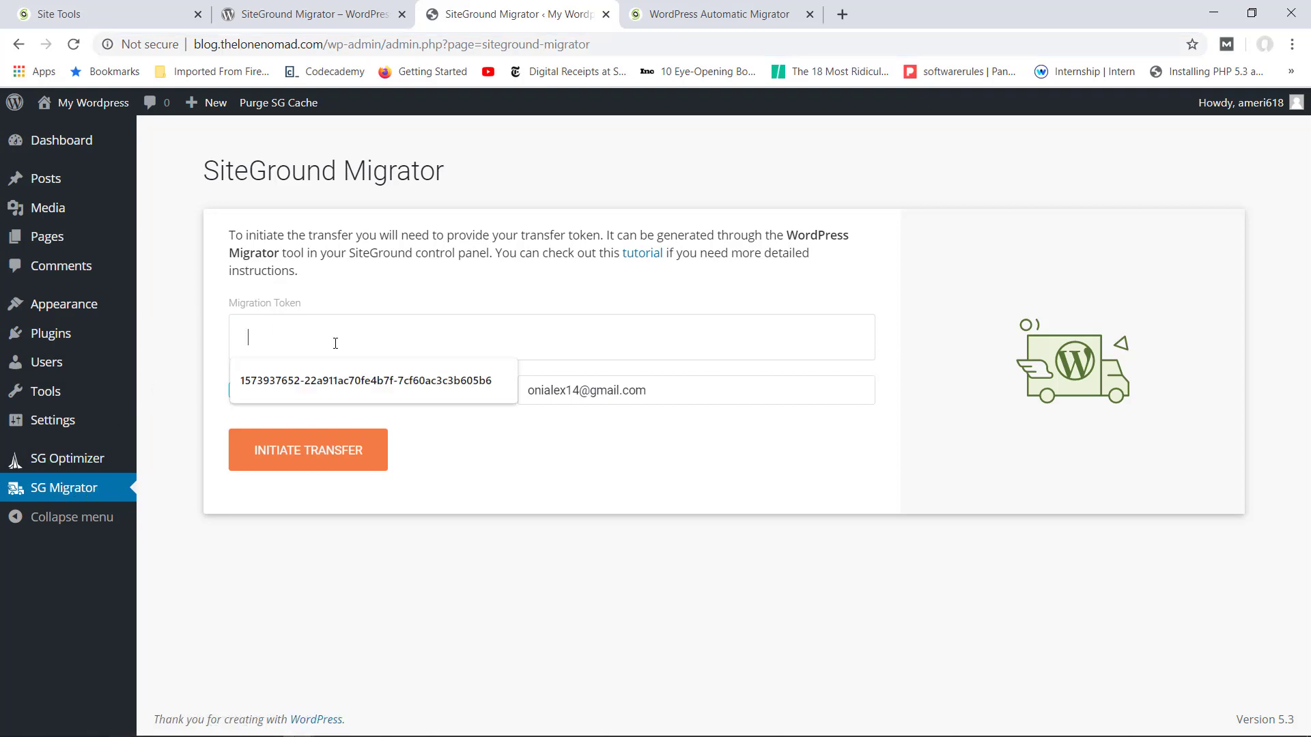
key("ctrl+v")
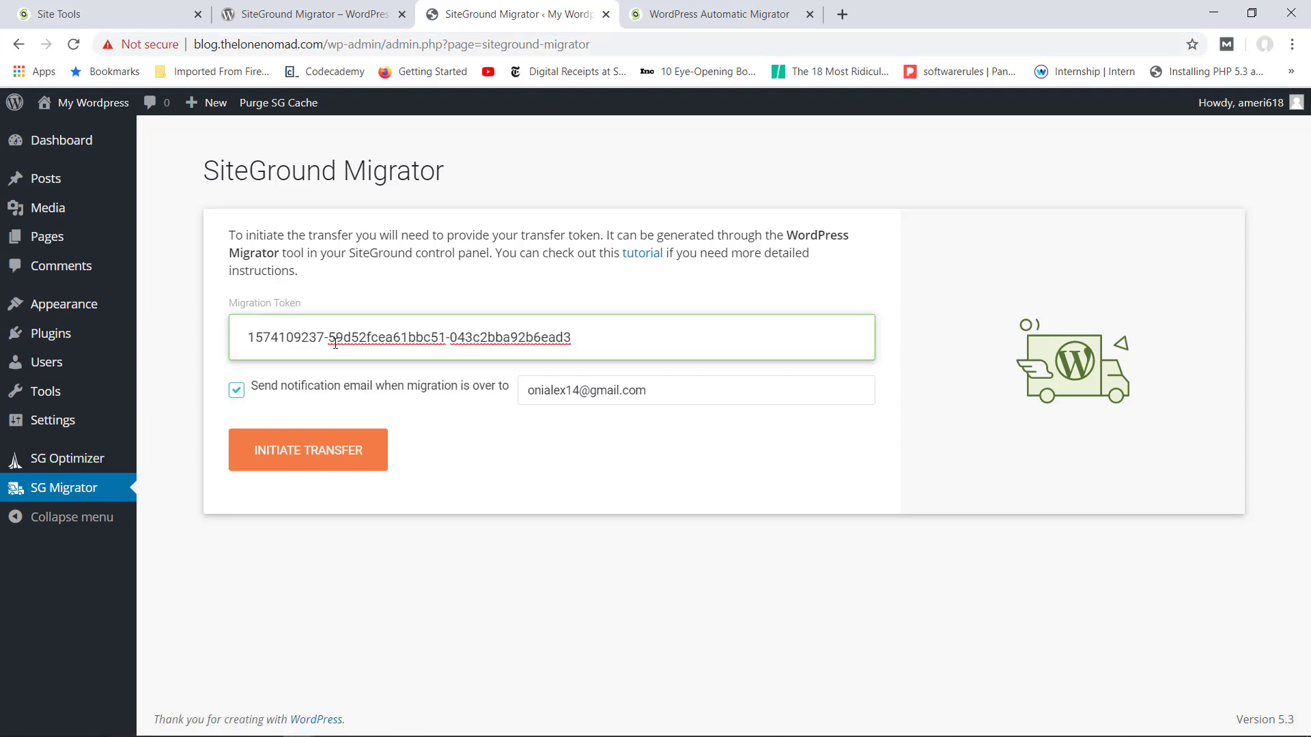
left_click_drag(673, 387, 526, 387)
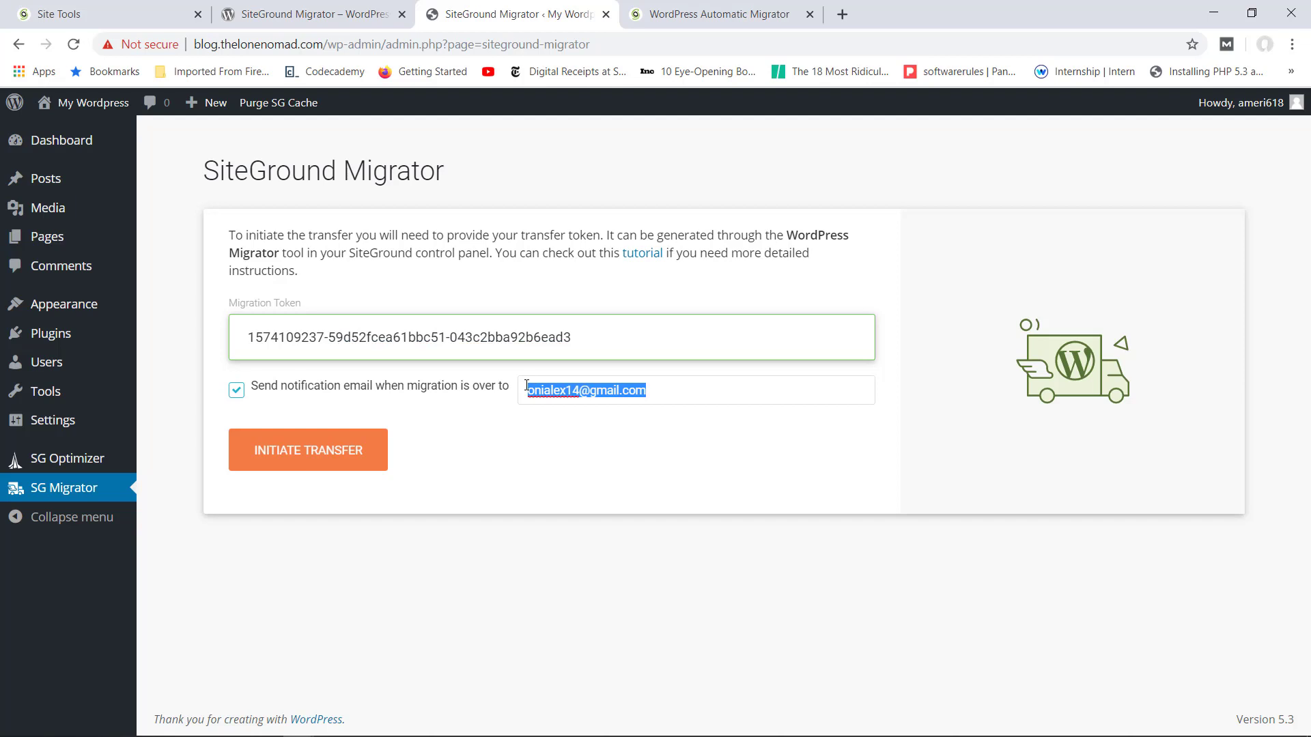
left_click(525, 451)
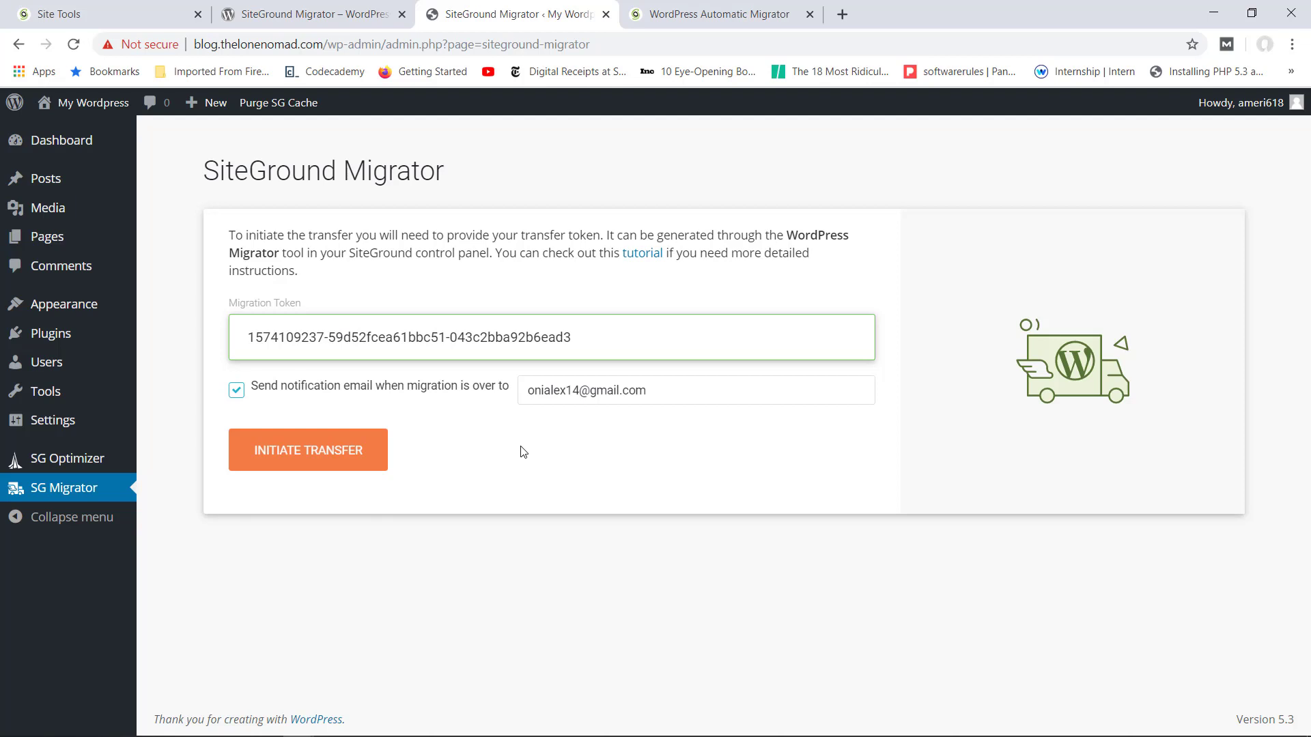
left_click(347, 448)
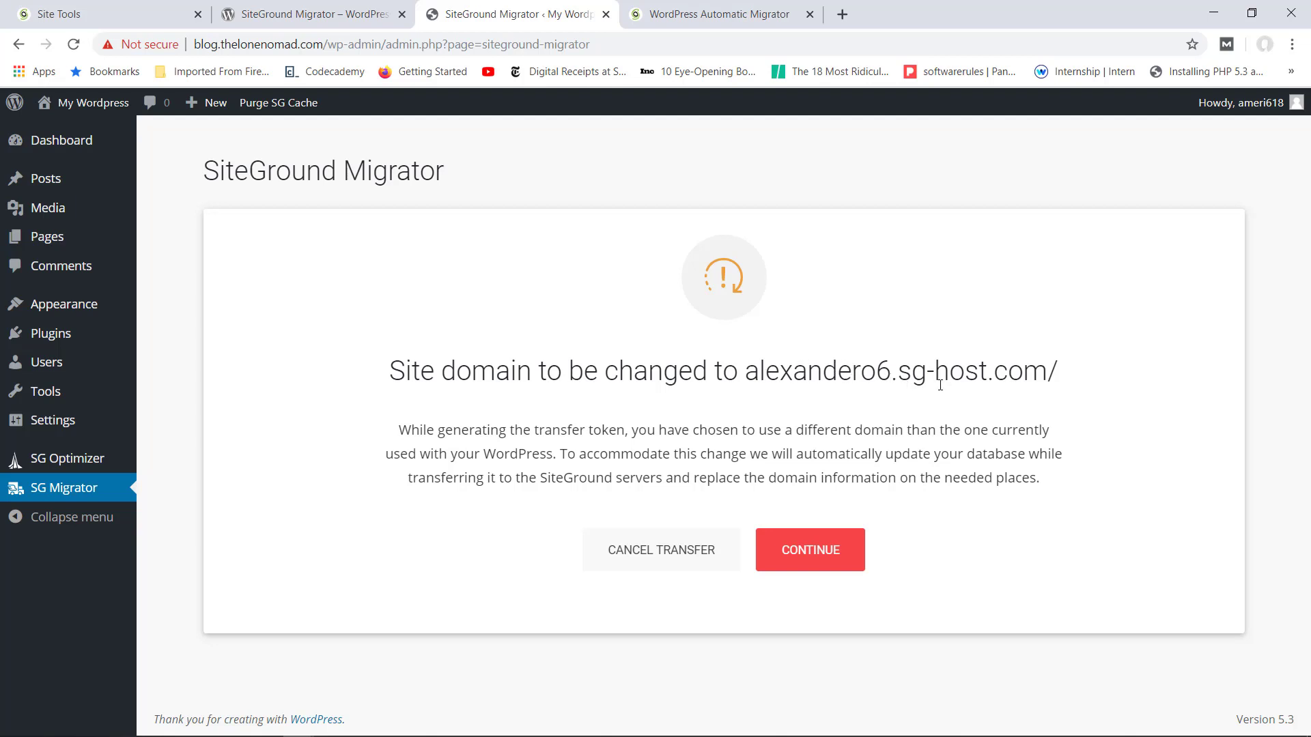
left_click(826, 559)
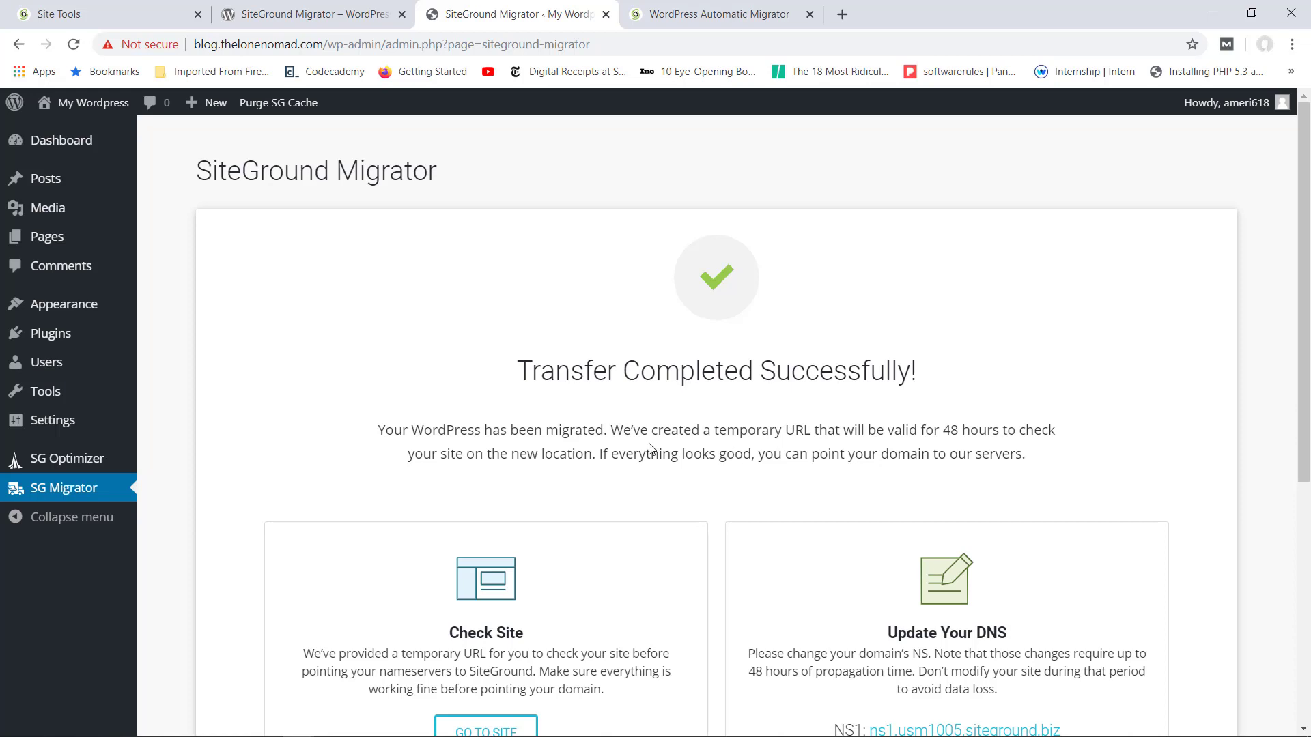
Highlight the temporary URL note and ns1/ns2.usm1005.siteground.biz nameservers, then return to Site Tools
left_click_drag(611, 430, 806, 431)
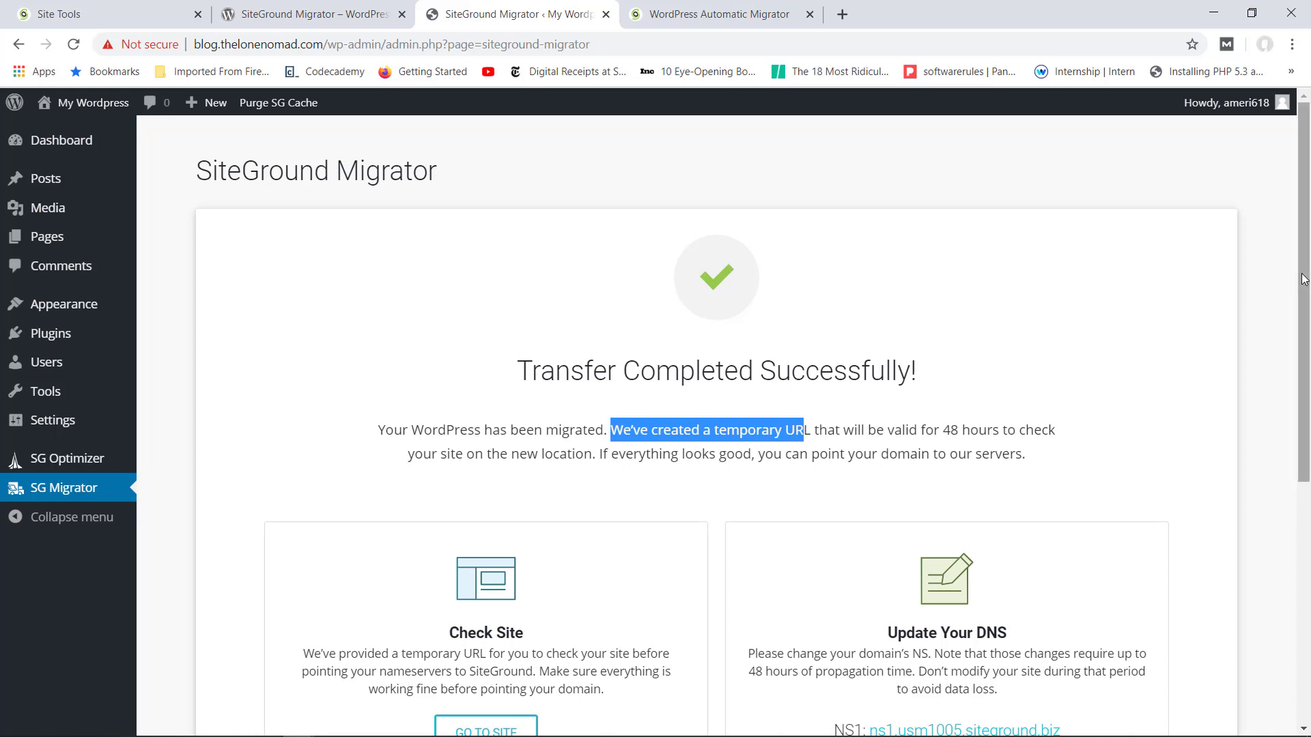
left_click_drag(1302, 287, 1287, 385)
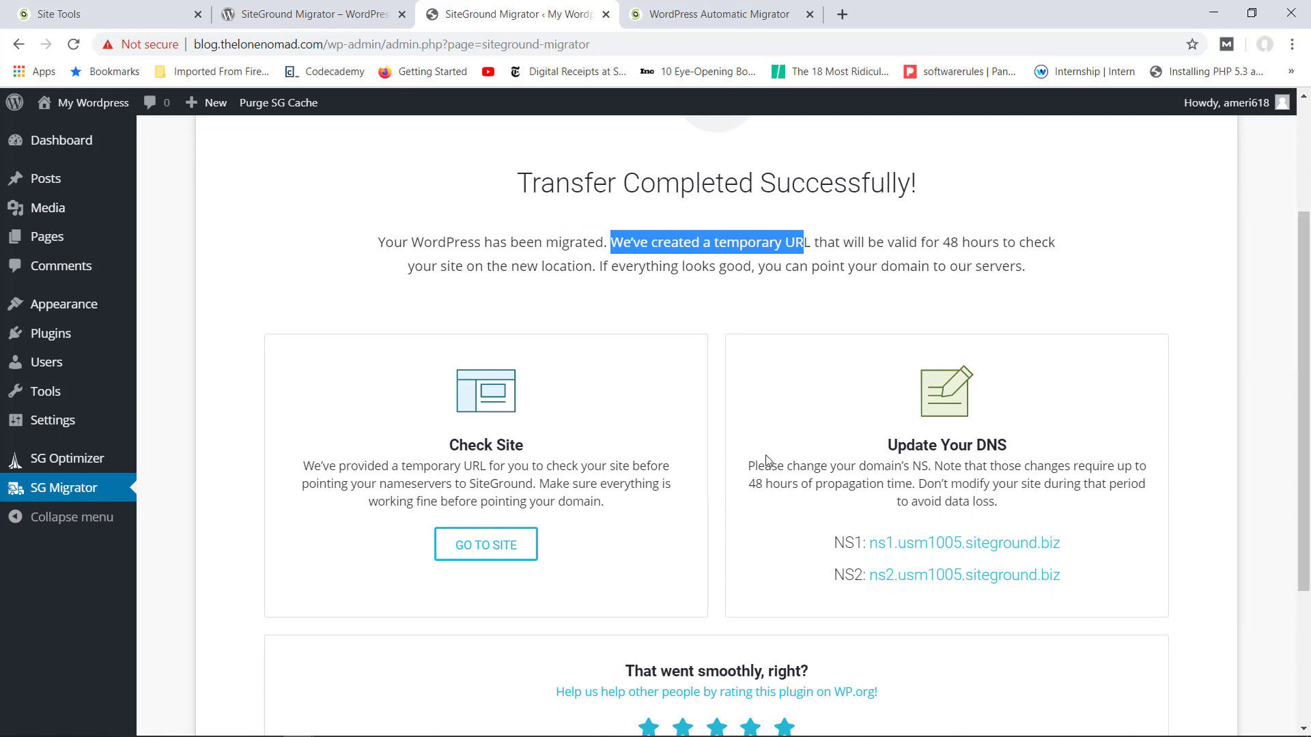
mouse_move(837, 546)
left_mouse_down()
mouse_move(1066, 544)
mouse_move(989, 578)
mouse_move(838, 569)
left_mouse_up()
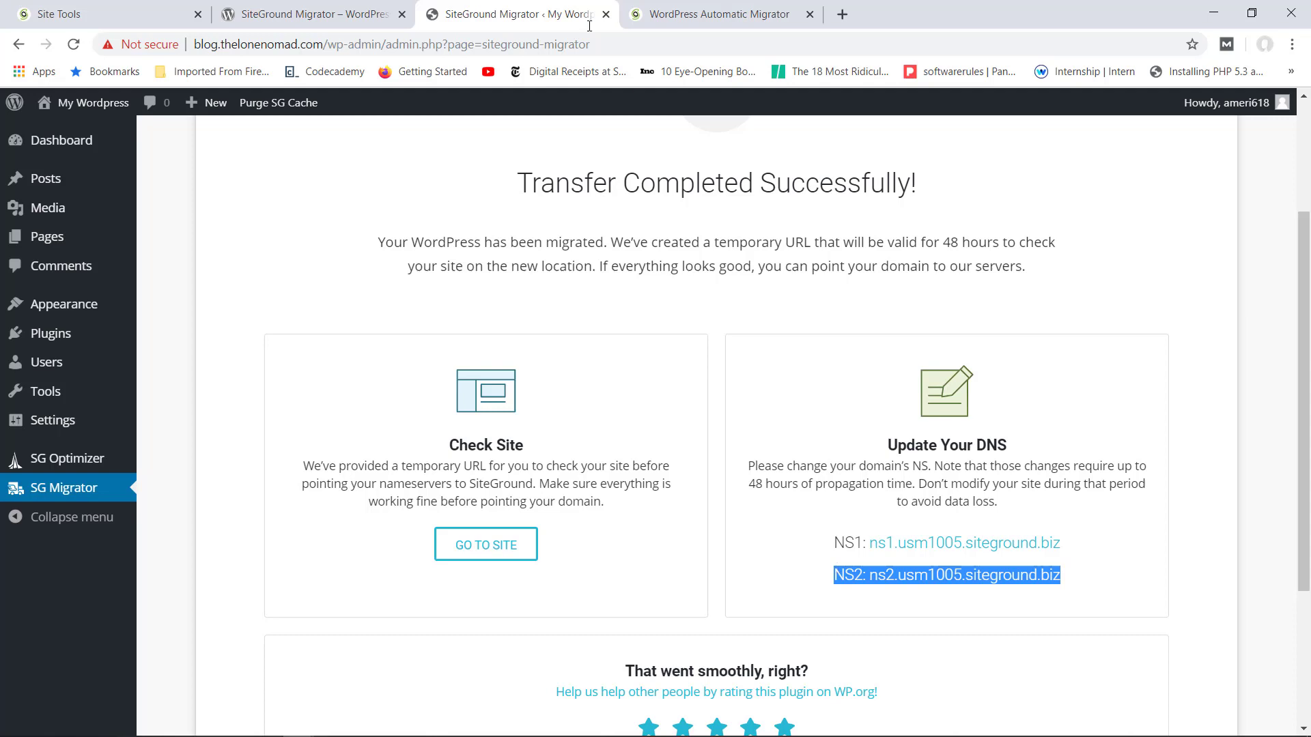
left_click(362, 8)
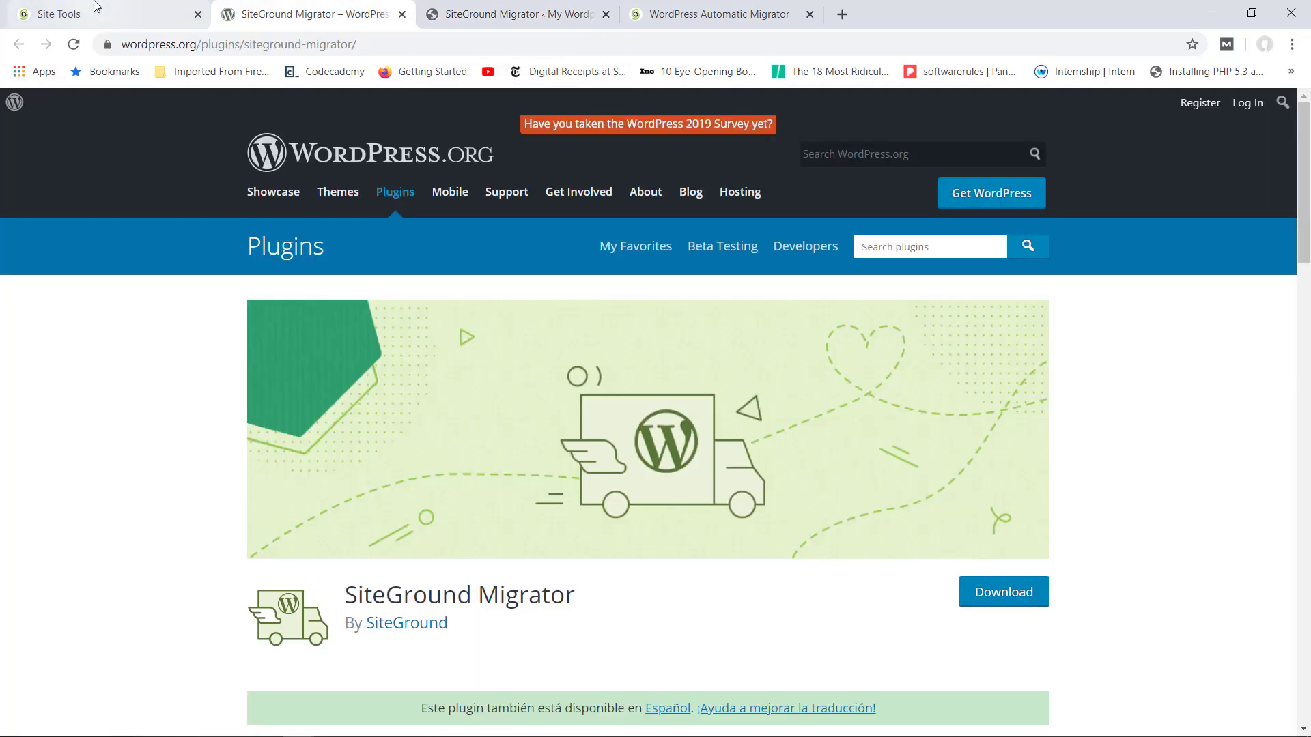
left_click(96, 8)
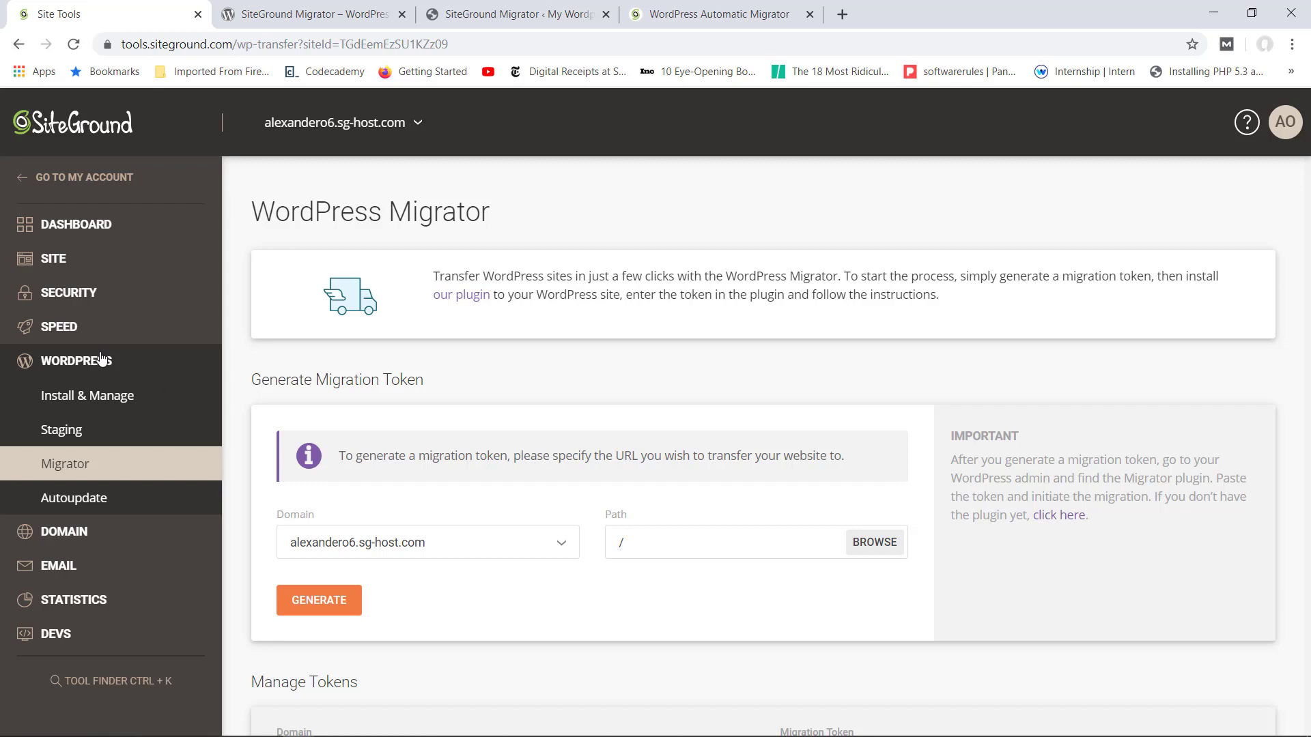
In Autoupdate, keep Major Release at 24 Hours and Minor at Immediate, and disable Update Plugins
left_click(90, 503)
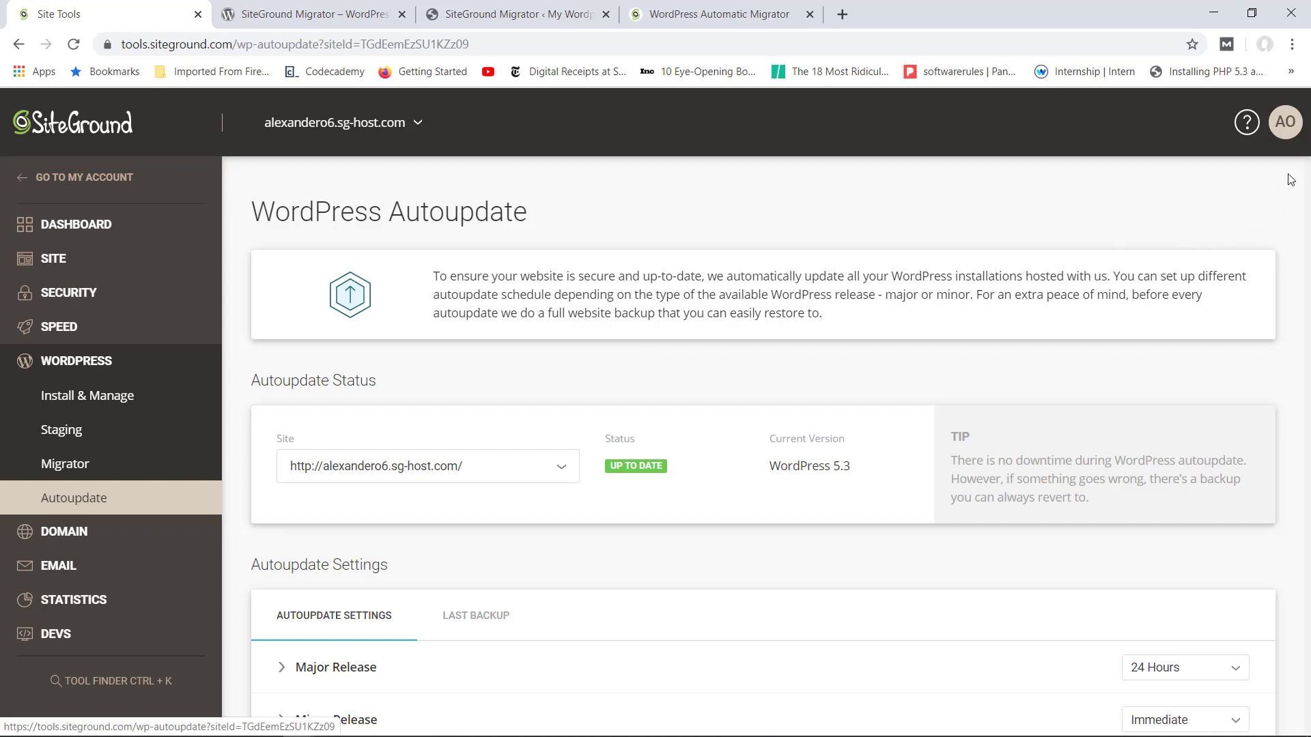
left_click_drag(1308, 198, 1303, 352)
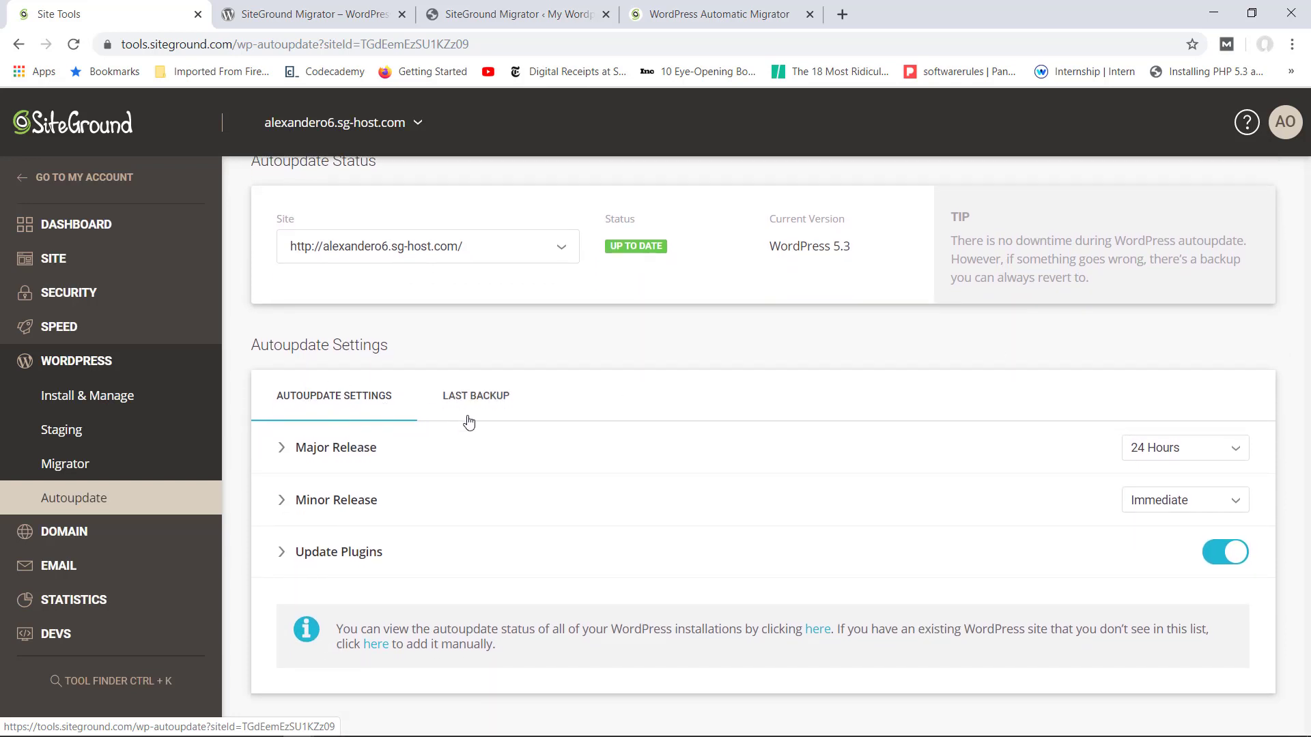
left_click(281, 448)
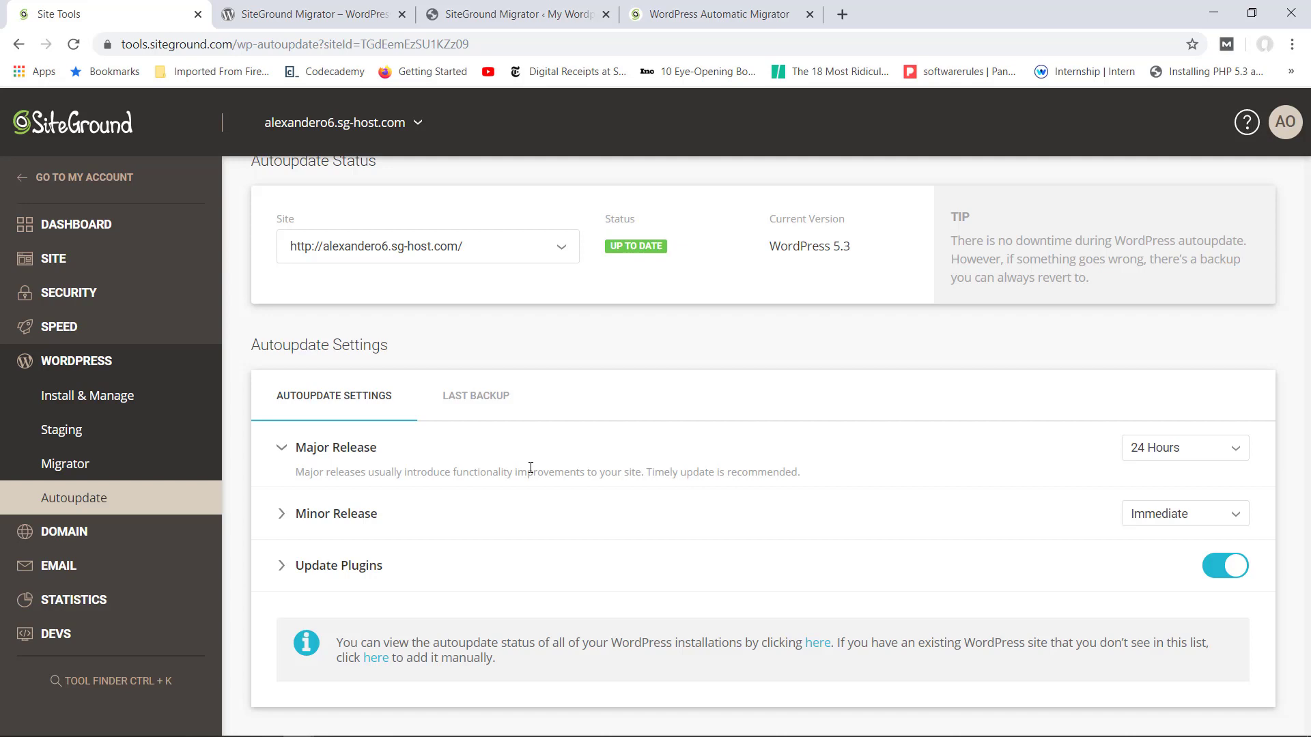
left_click(287, 514)
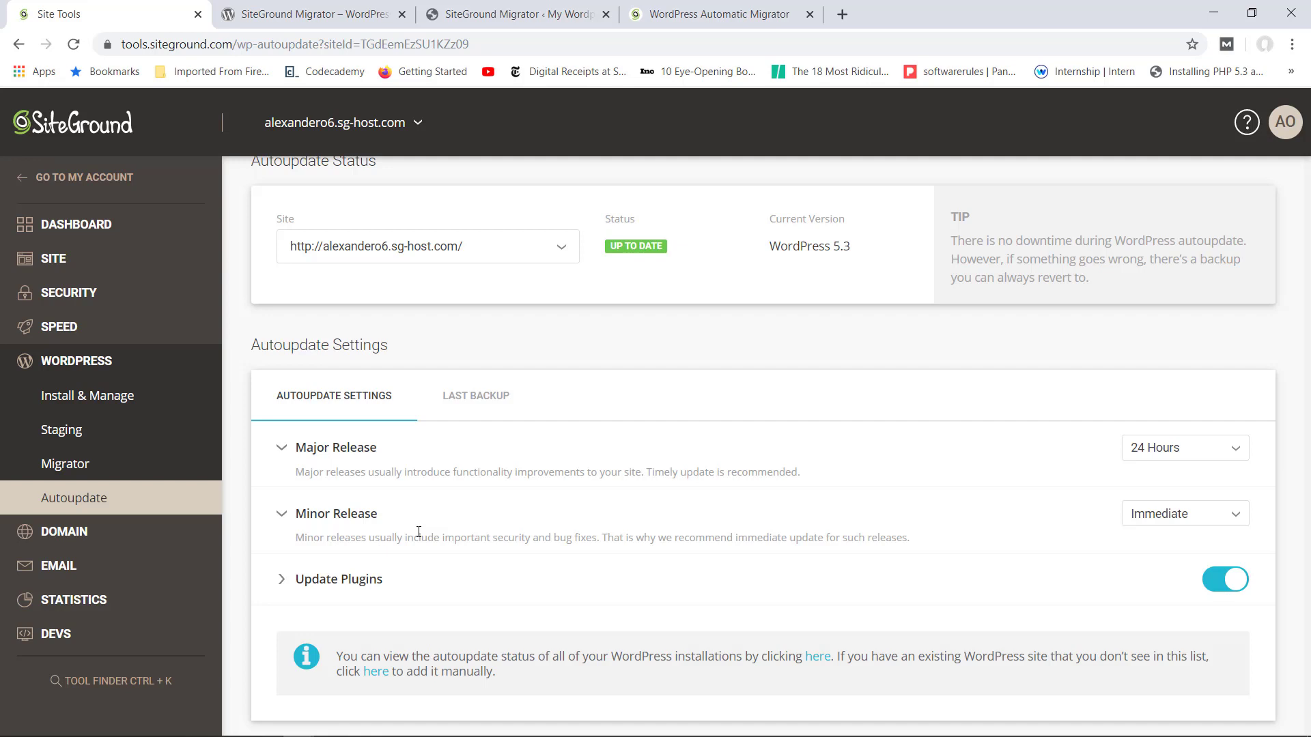
left_click(1162, 450)
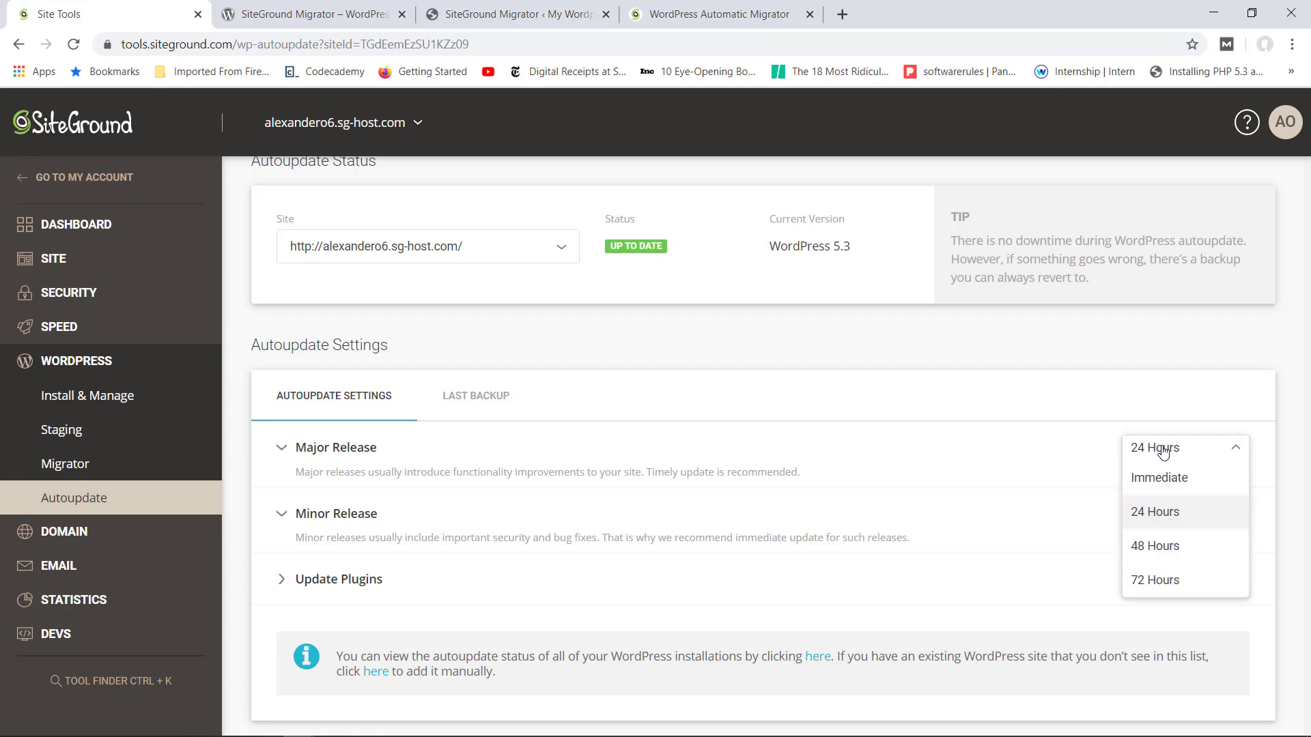
left_click(1105, 381)
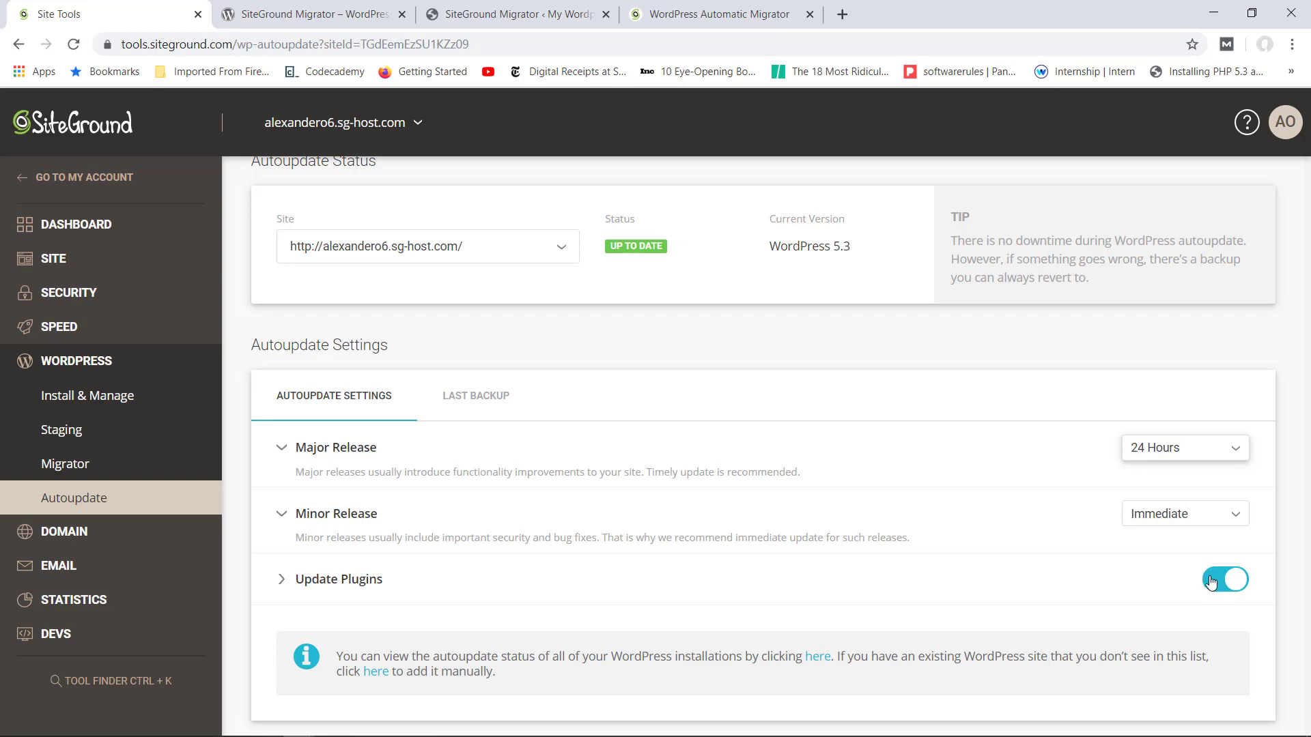
left_click(1212, 583)
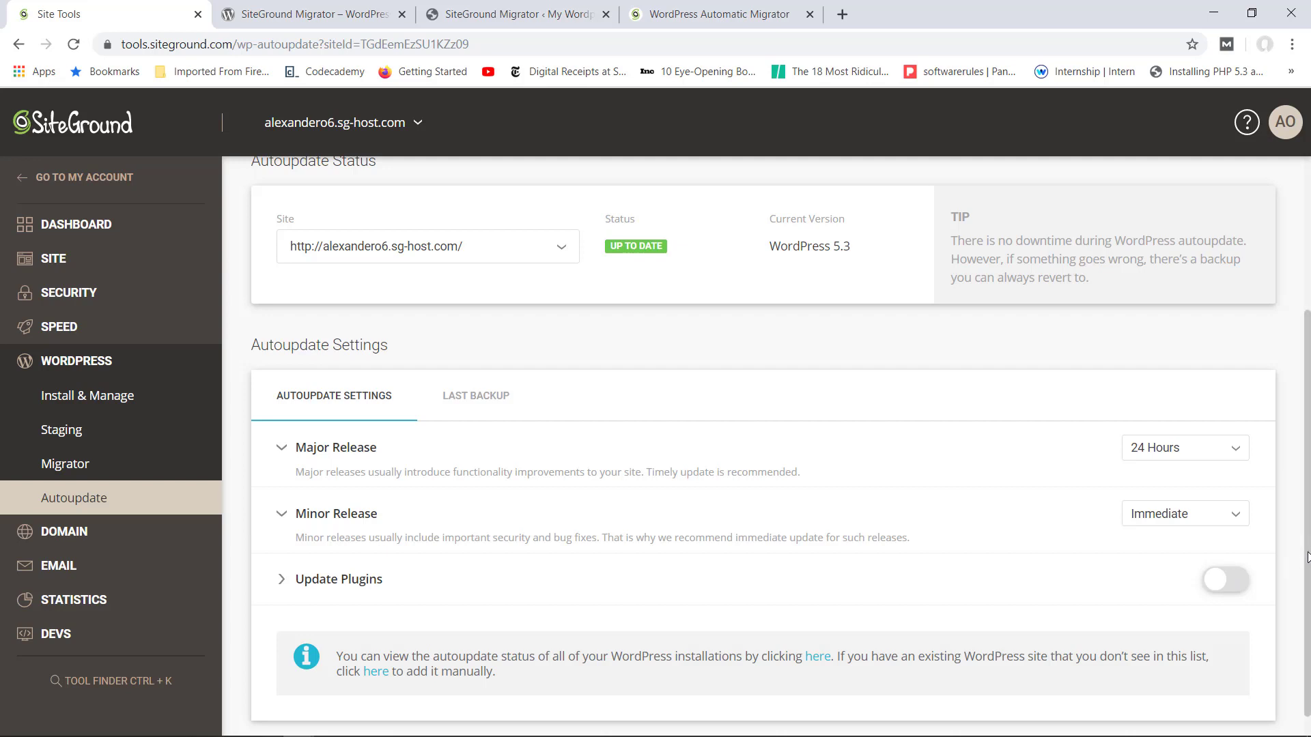
scroll(1300, 556, "up", 3)
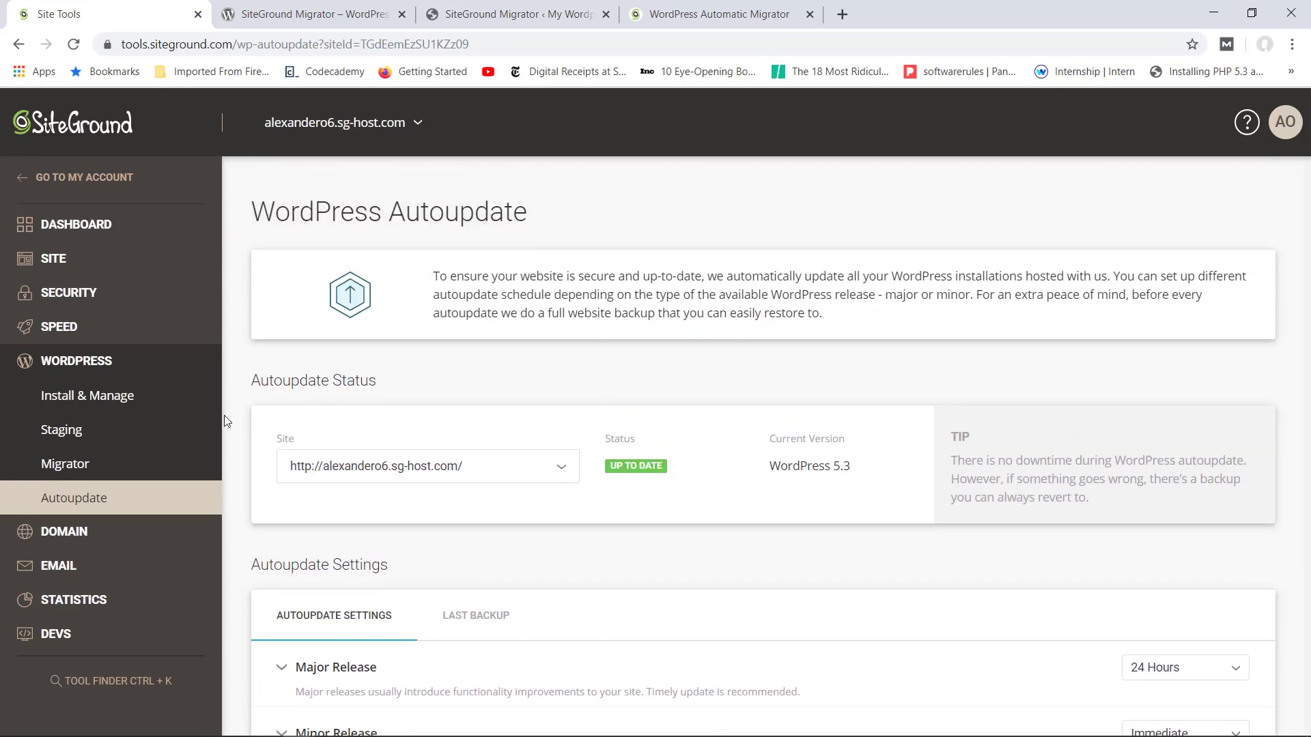
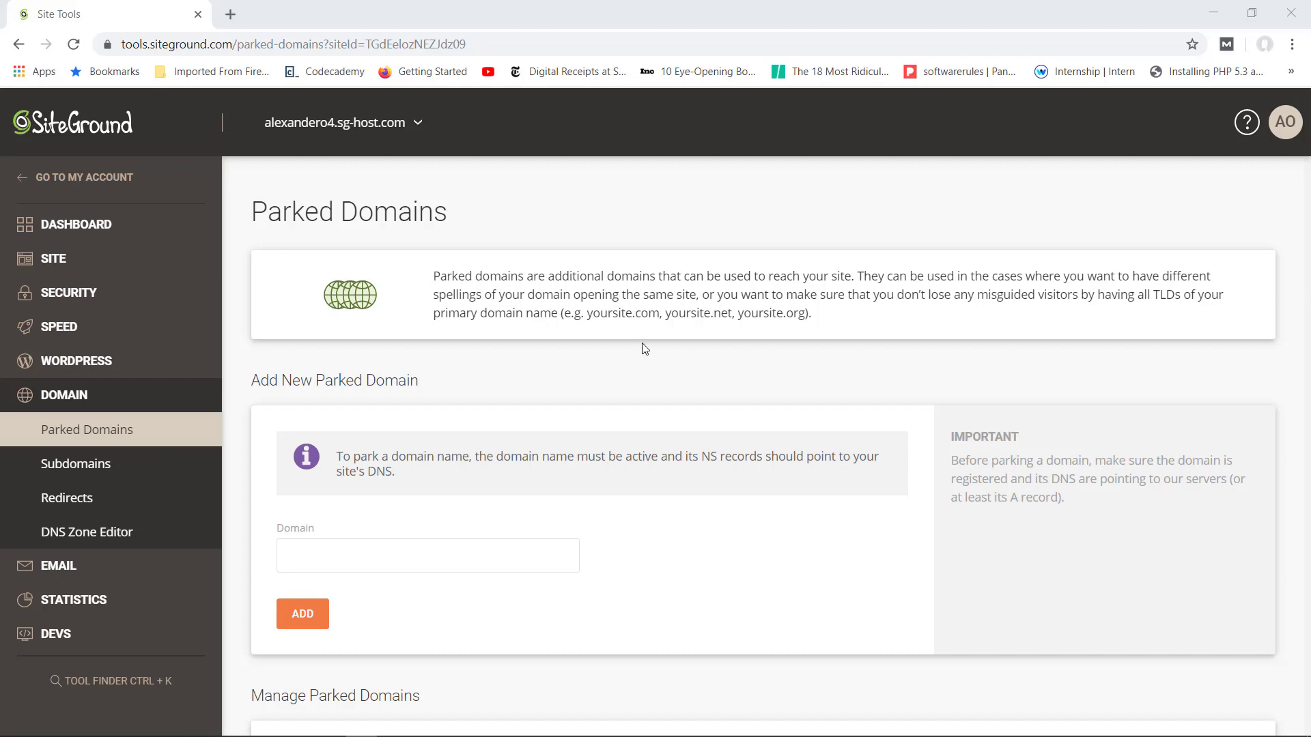
Leave Parked Domains and go to the site's Subdomains page
scroll(626, 393, "down", 1)
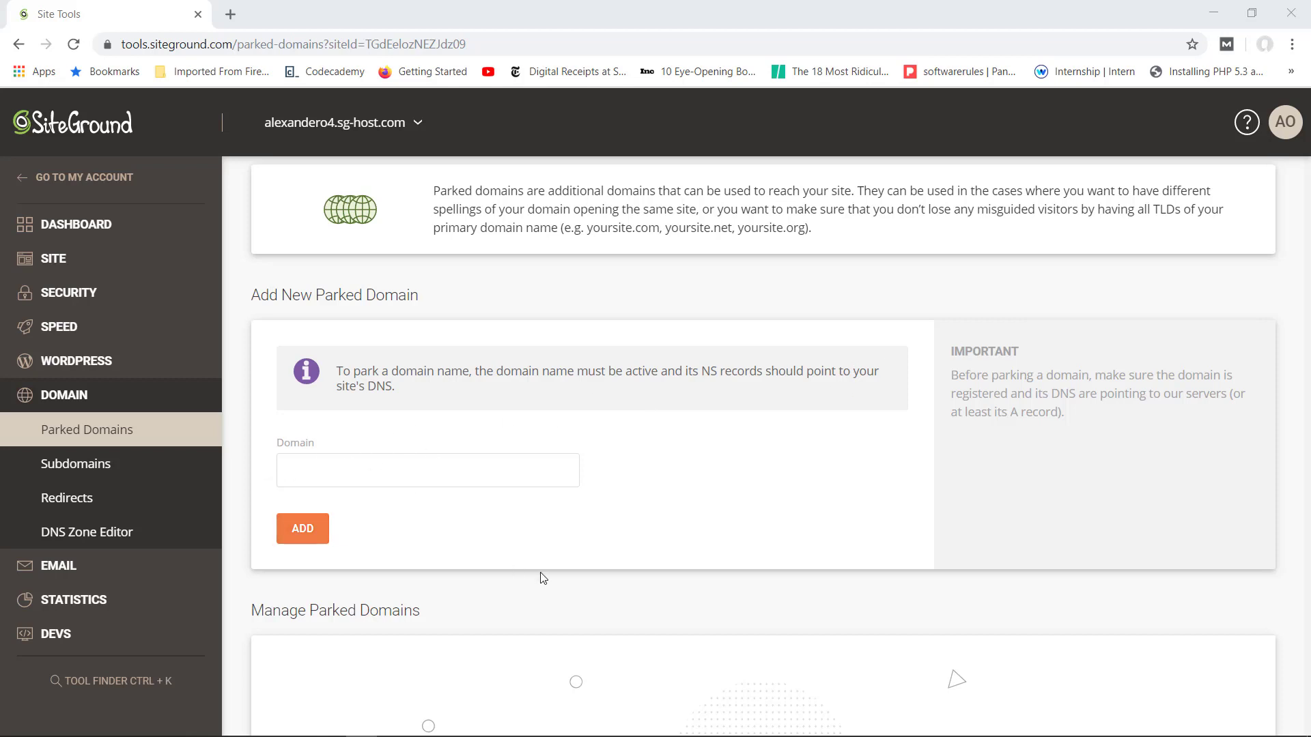
left_click(96, 471)
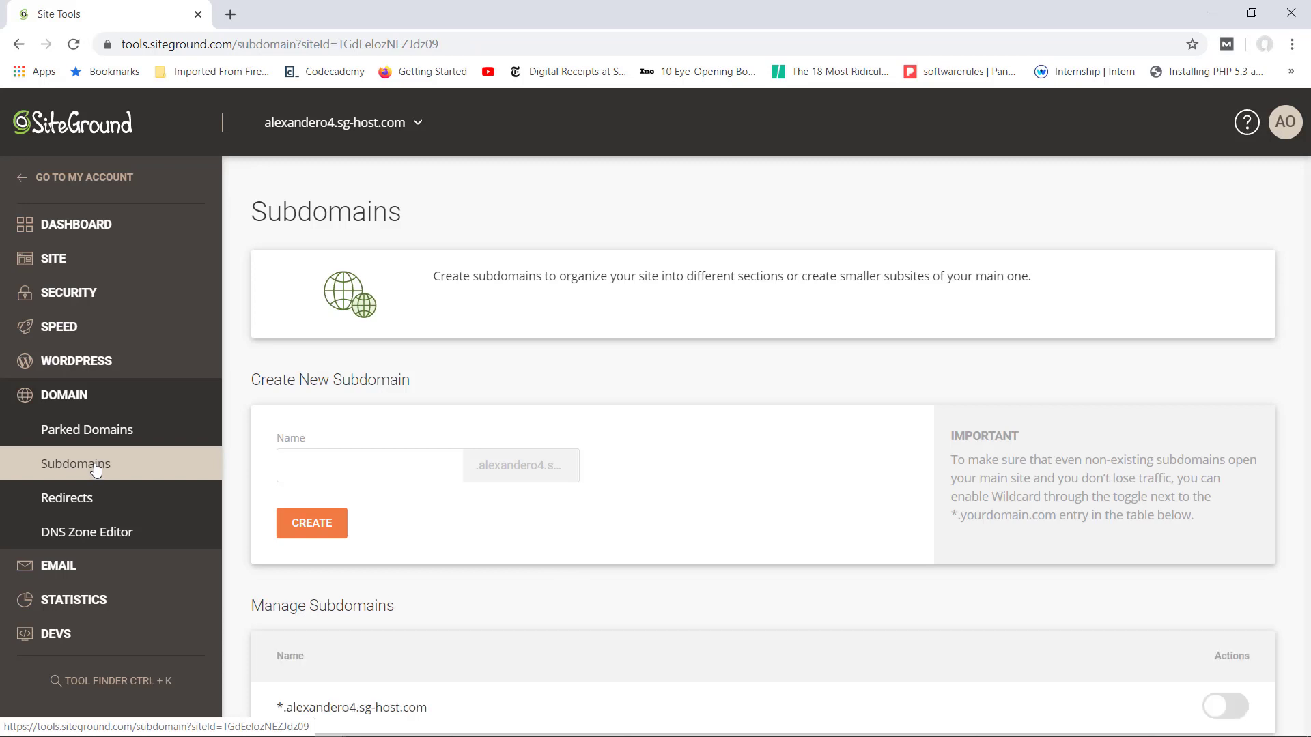
Create the subdomain 'blog' (blog.alexandero4.sg-host.com) and scroll to Manage Subdomains
left_click(361, 466)
type("b")
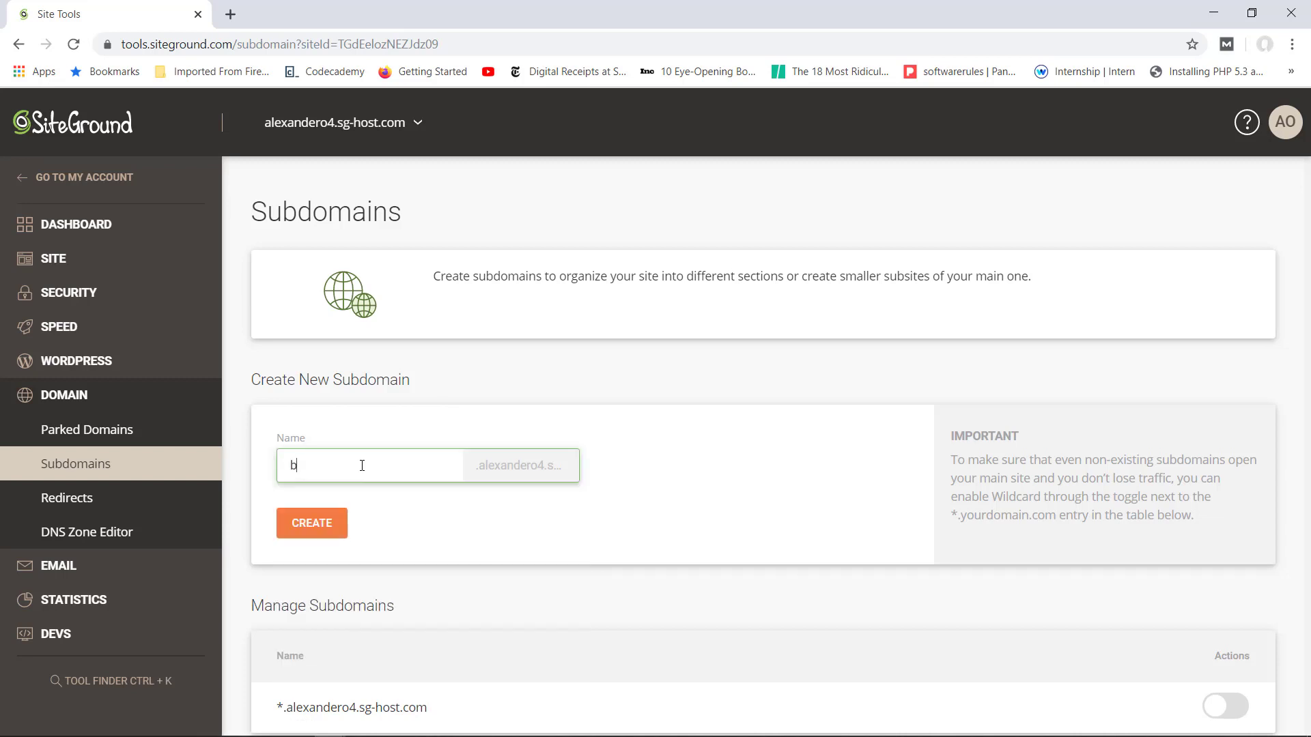
type("log")
left_click(311, 523)
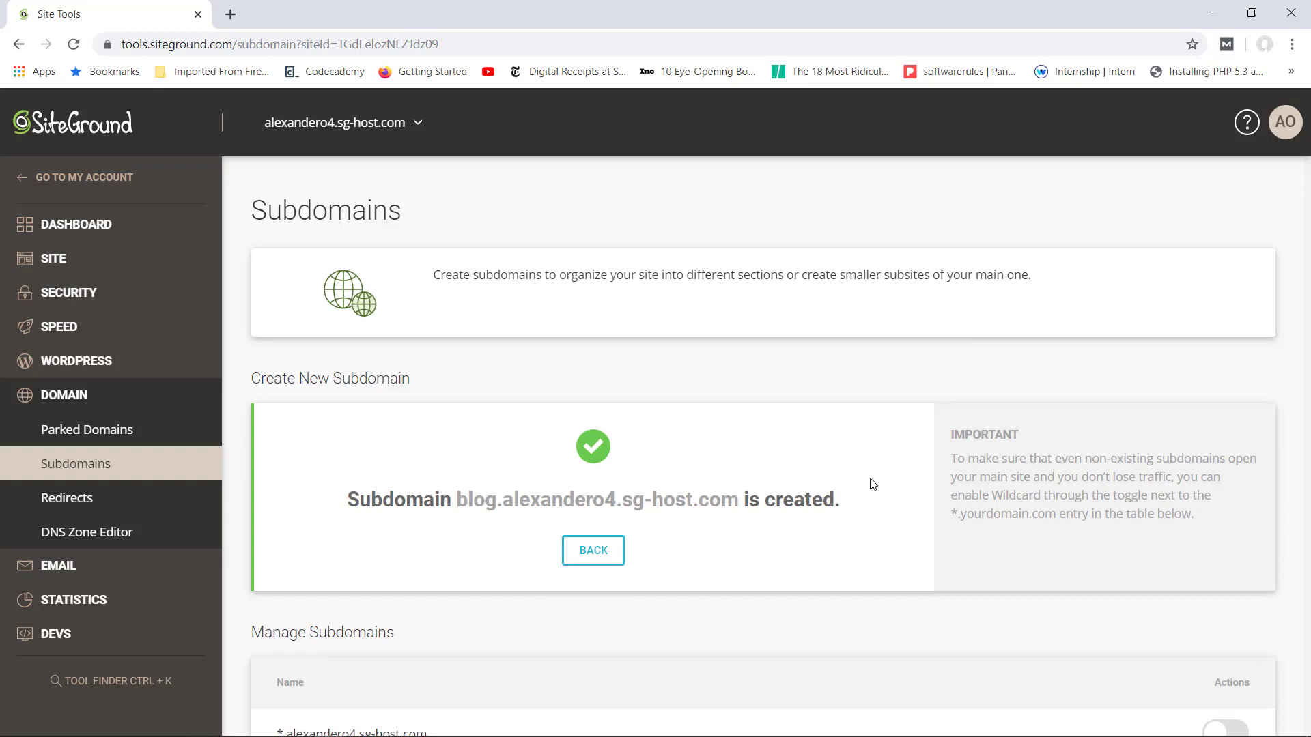
scroll(873, 485, "down", 2)
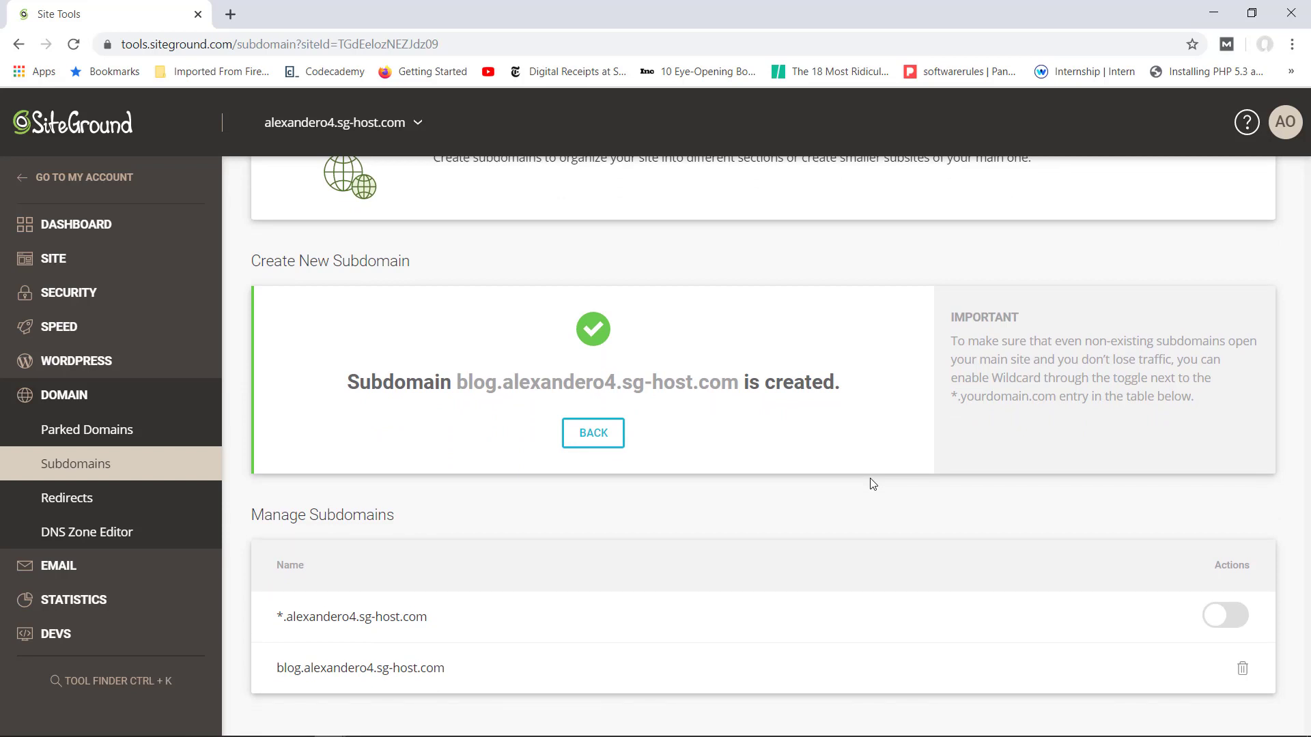
On Domain Redirects, choose alexandero4.sg-host.com as the source with a Permanent (301) redirect type
left_click(74, 500)
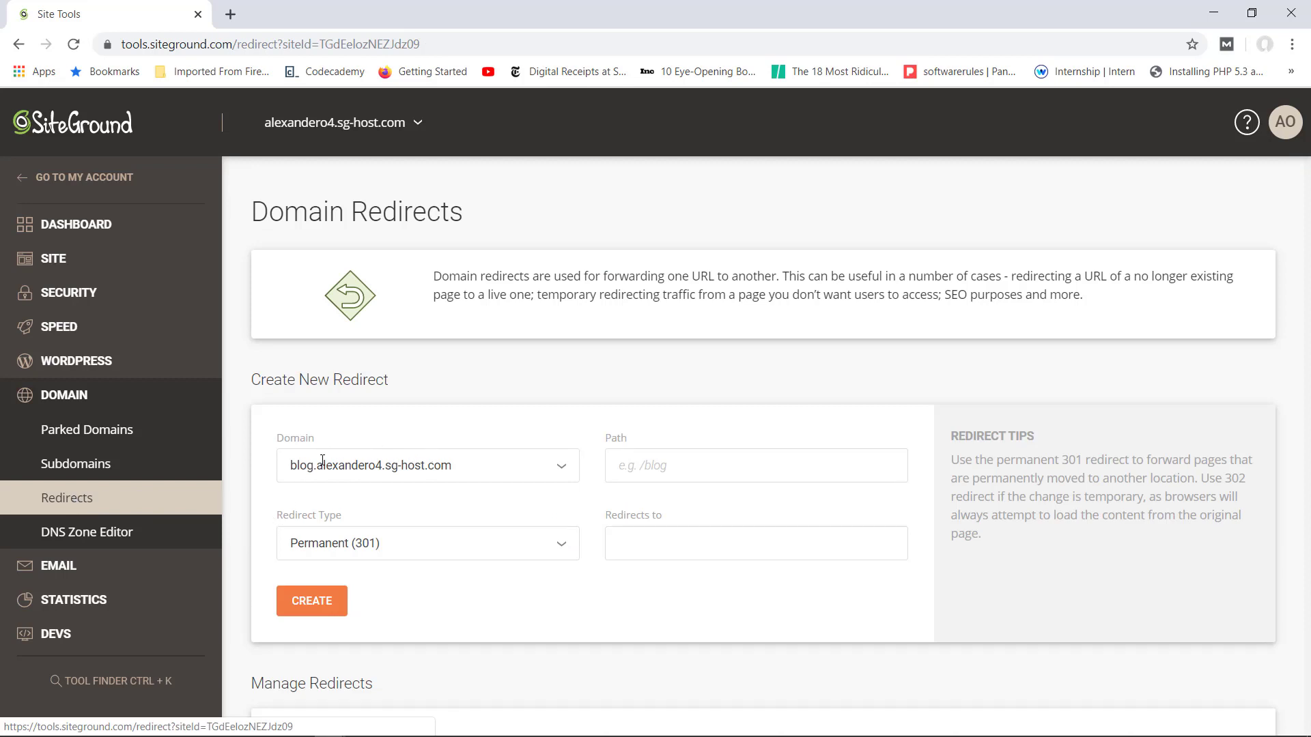
left_click(410, 467)
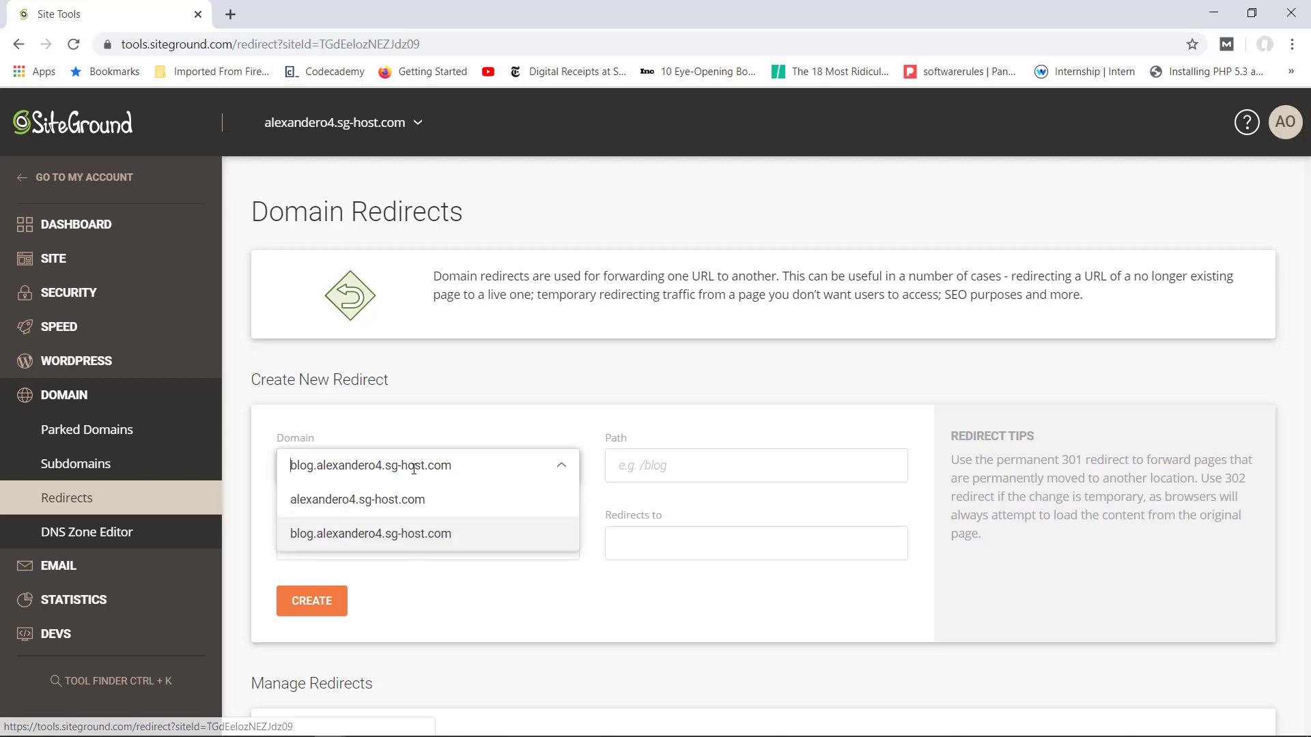
left_click(381, 508)
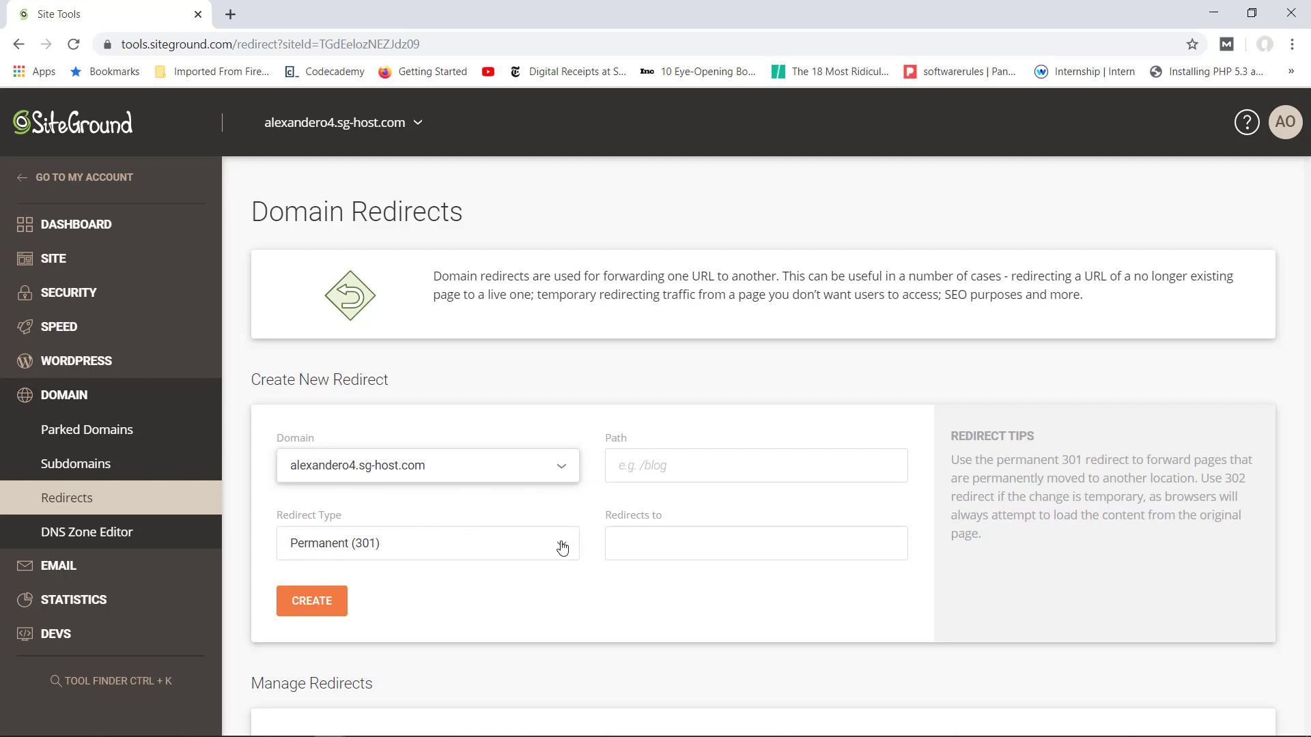
left_click(562, 548)
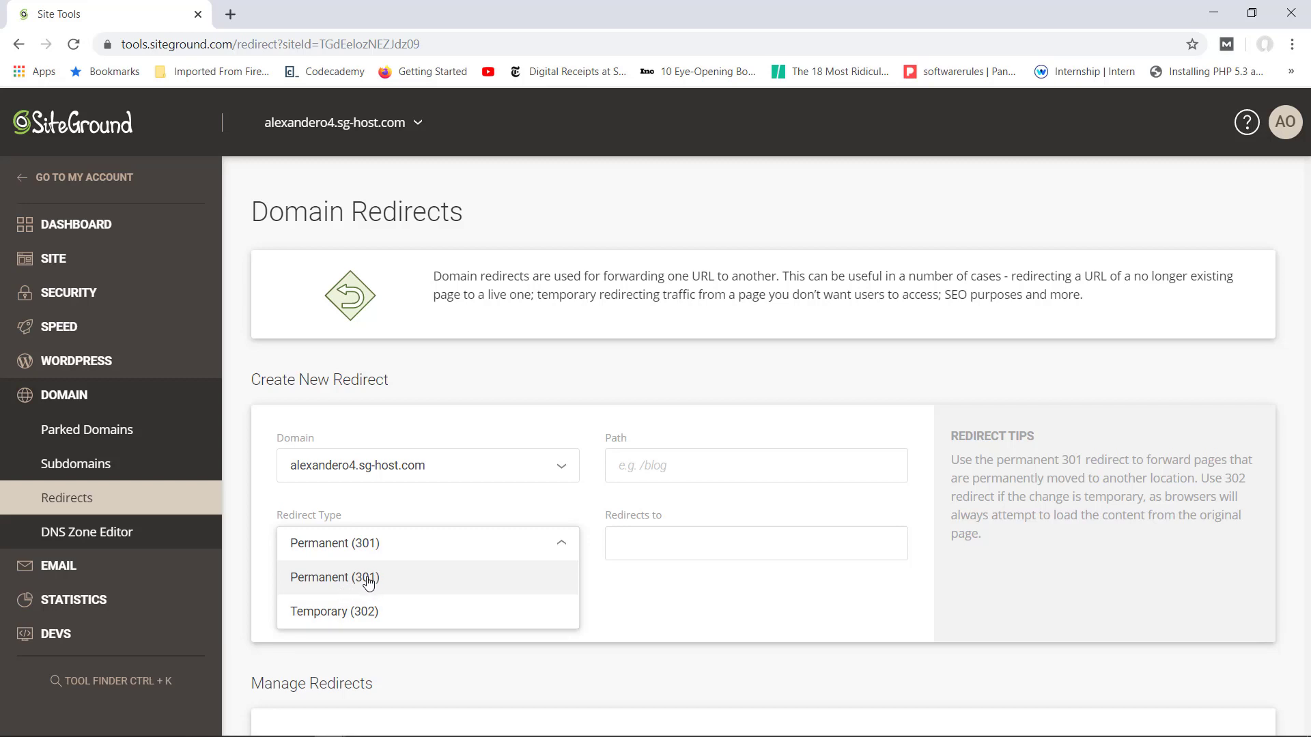
left_click(360, 613)
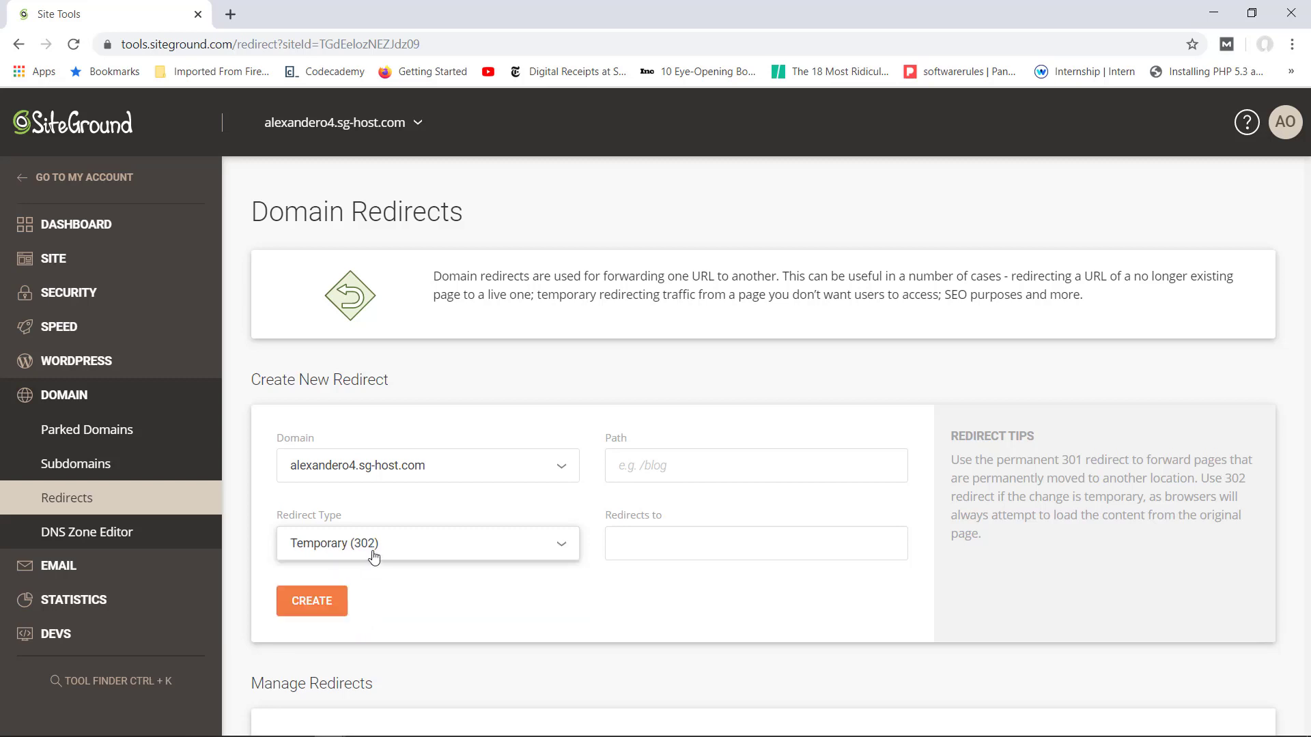
left_click(524, 545)
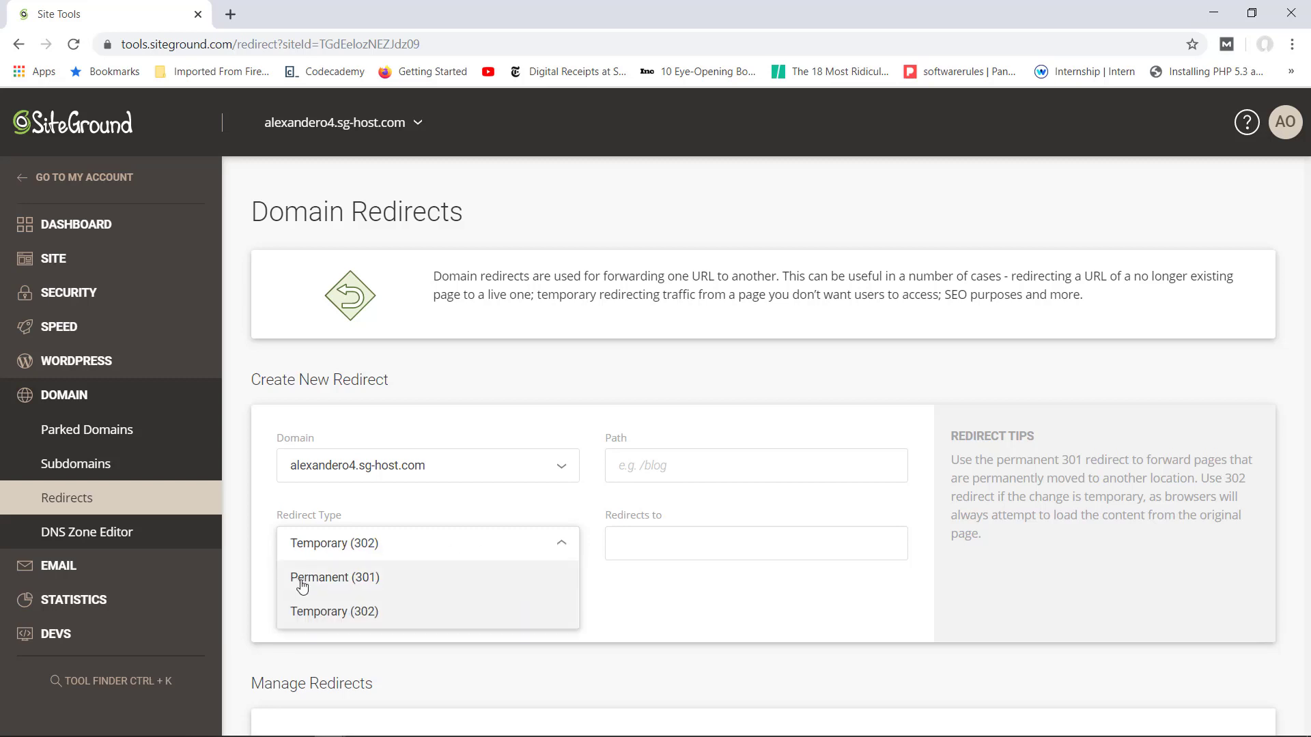
left_click(396, 578)
left_click(658, 550)
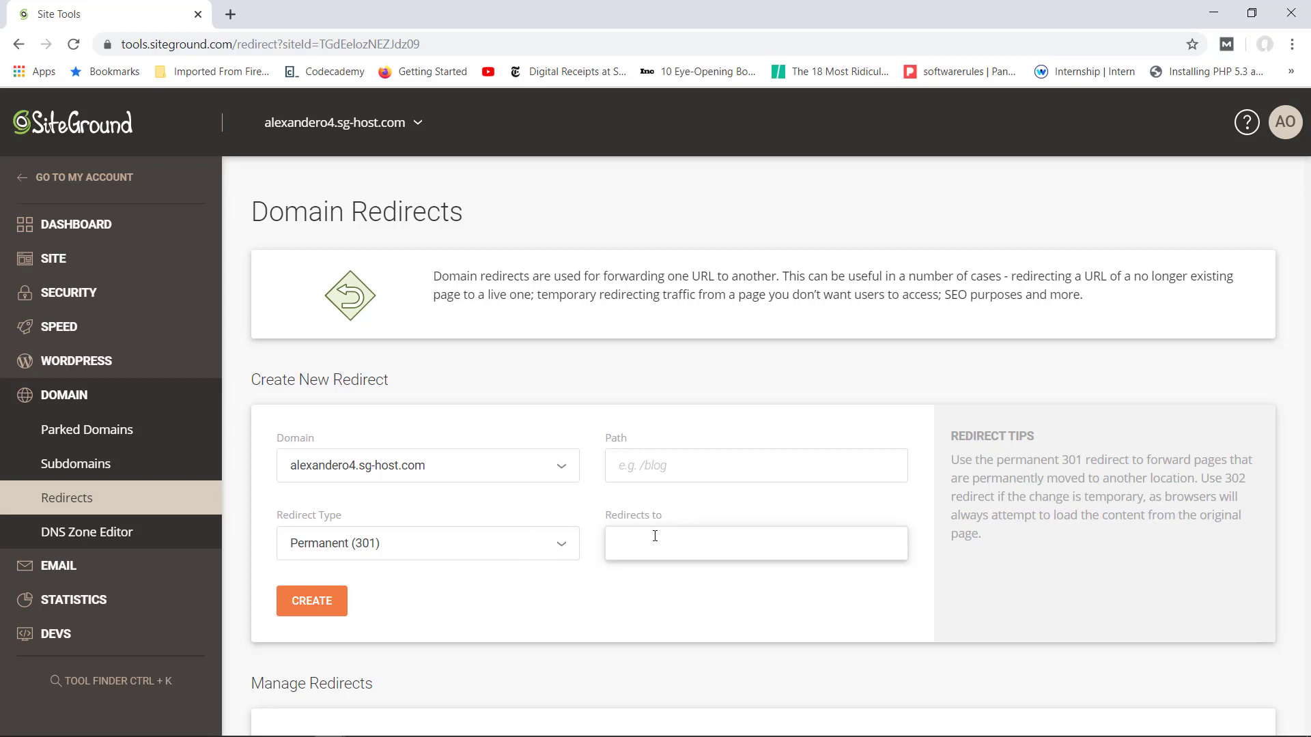
type("ue")
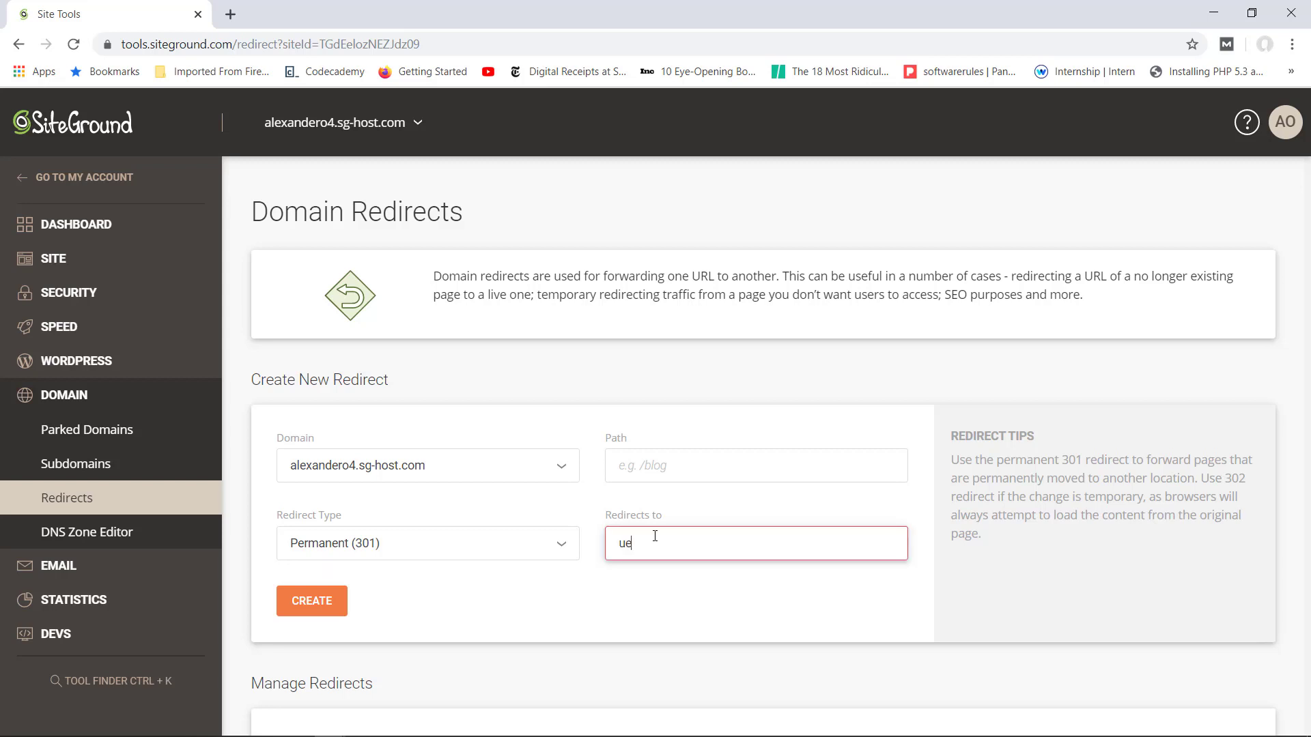
type("fablogger.ocm")
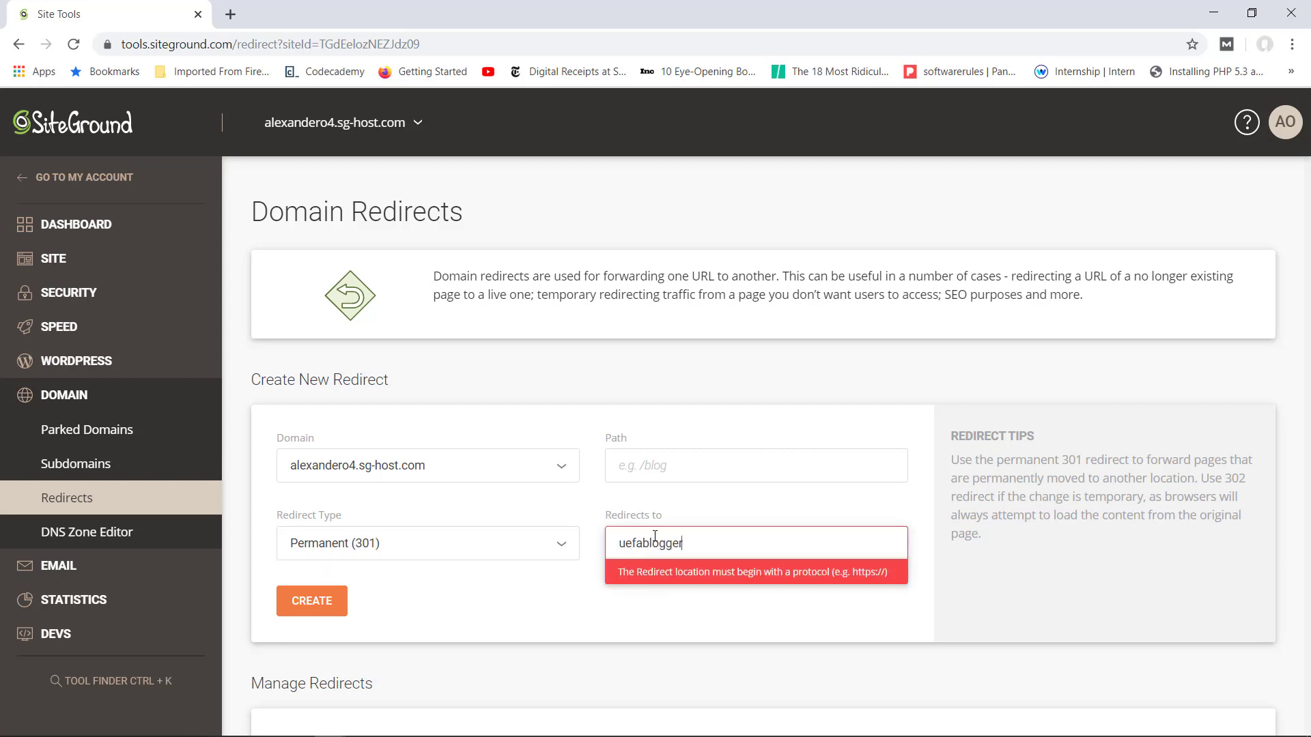
key("BackSpace")
key("BackSpace")
key("BackSpace")
type("com")
type("https")
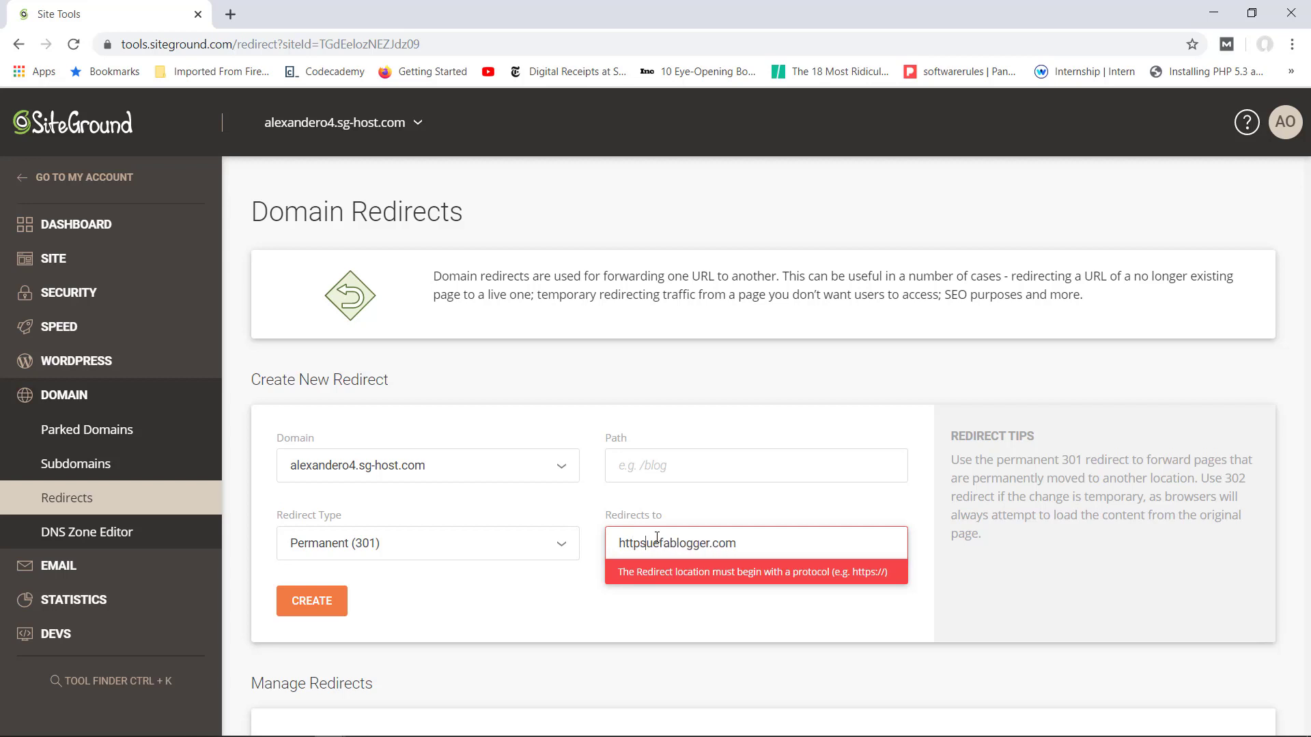
type(":")
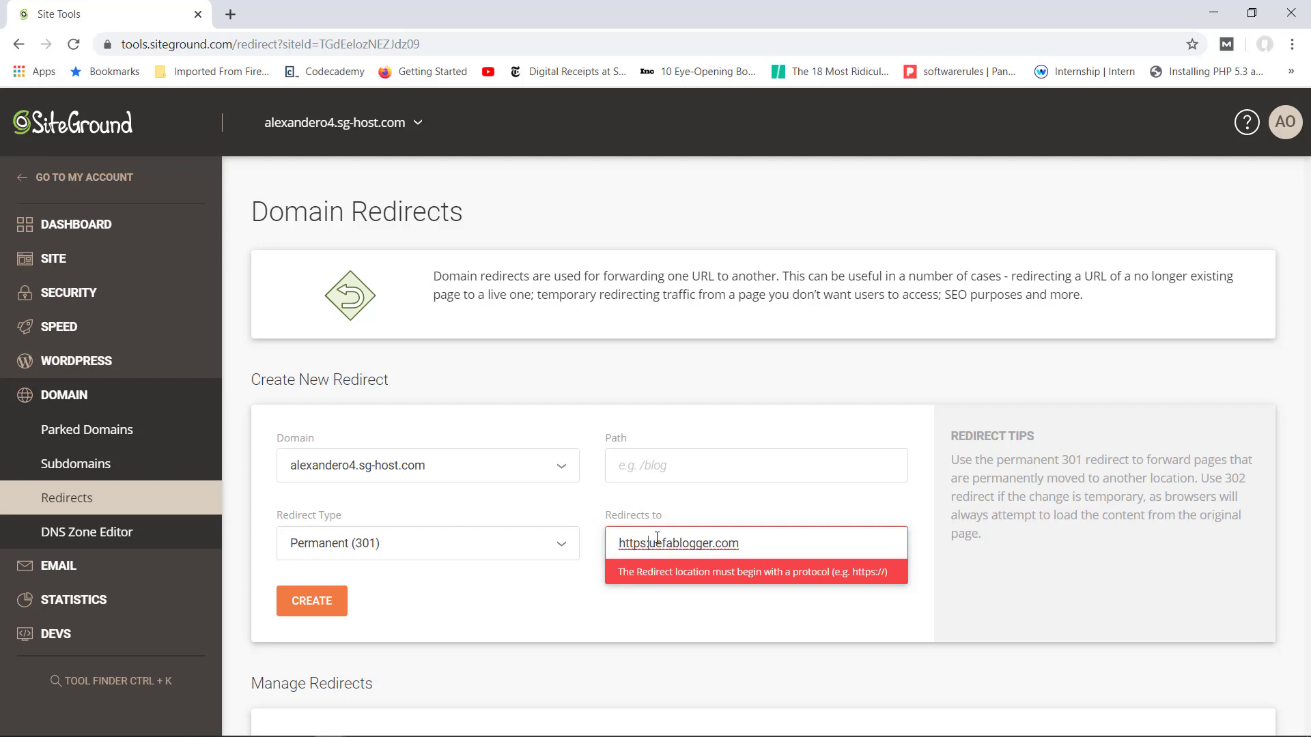
type("//")
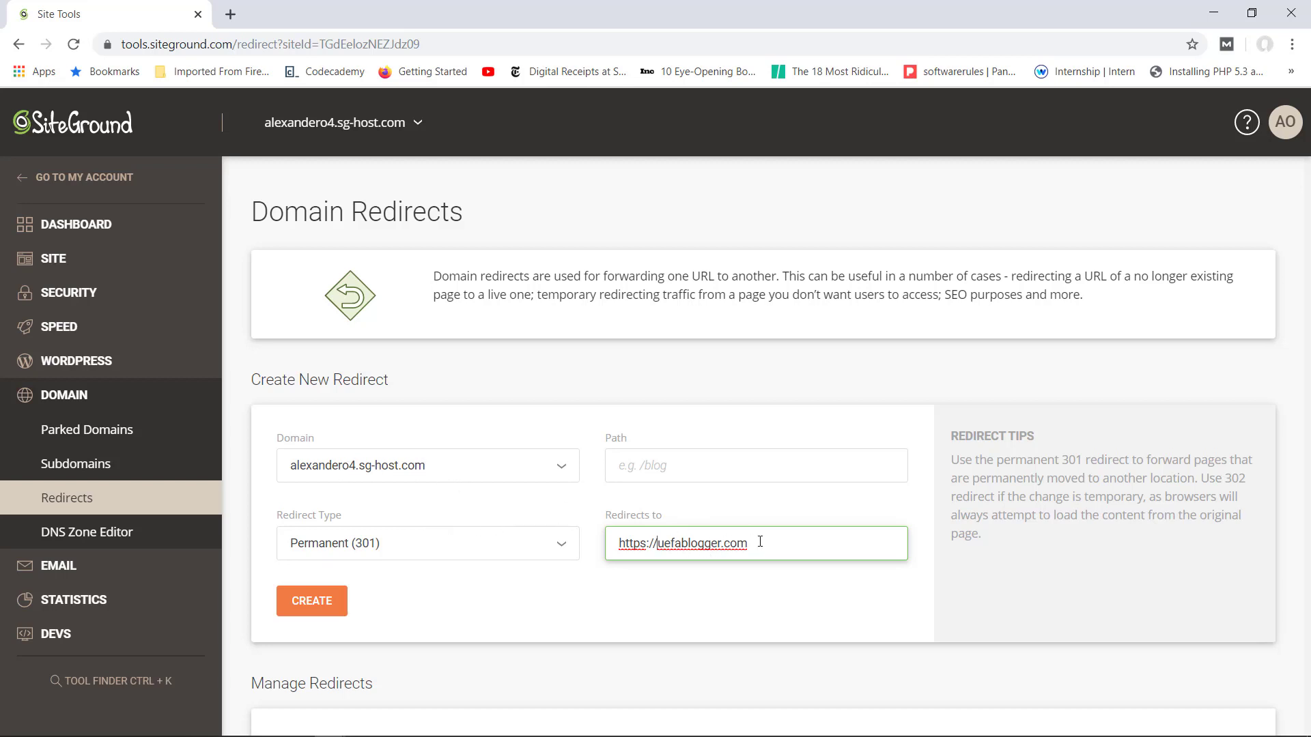
left_click(320, 603)
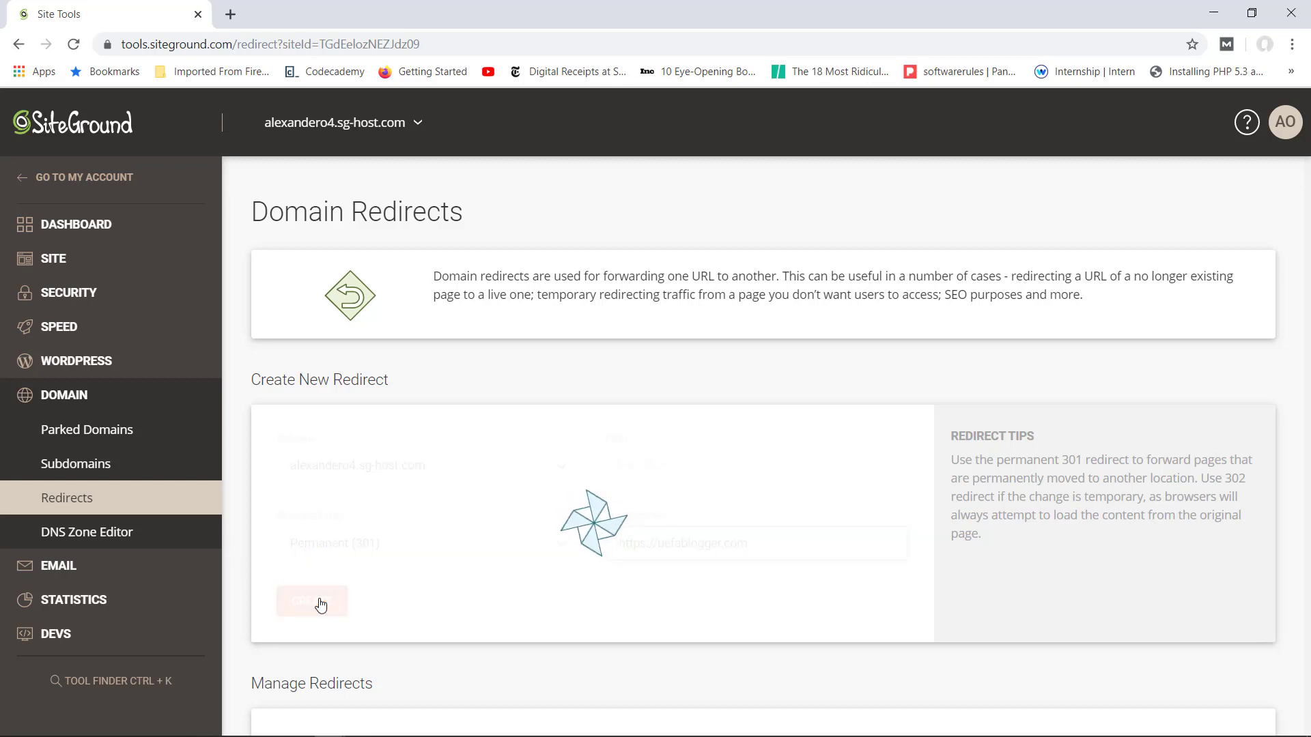
Test the redirect by opening the copied domain in a new tab, confirming it reaches Uefa Blogger
scroll(655, 518, "down", 1)
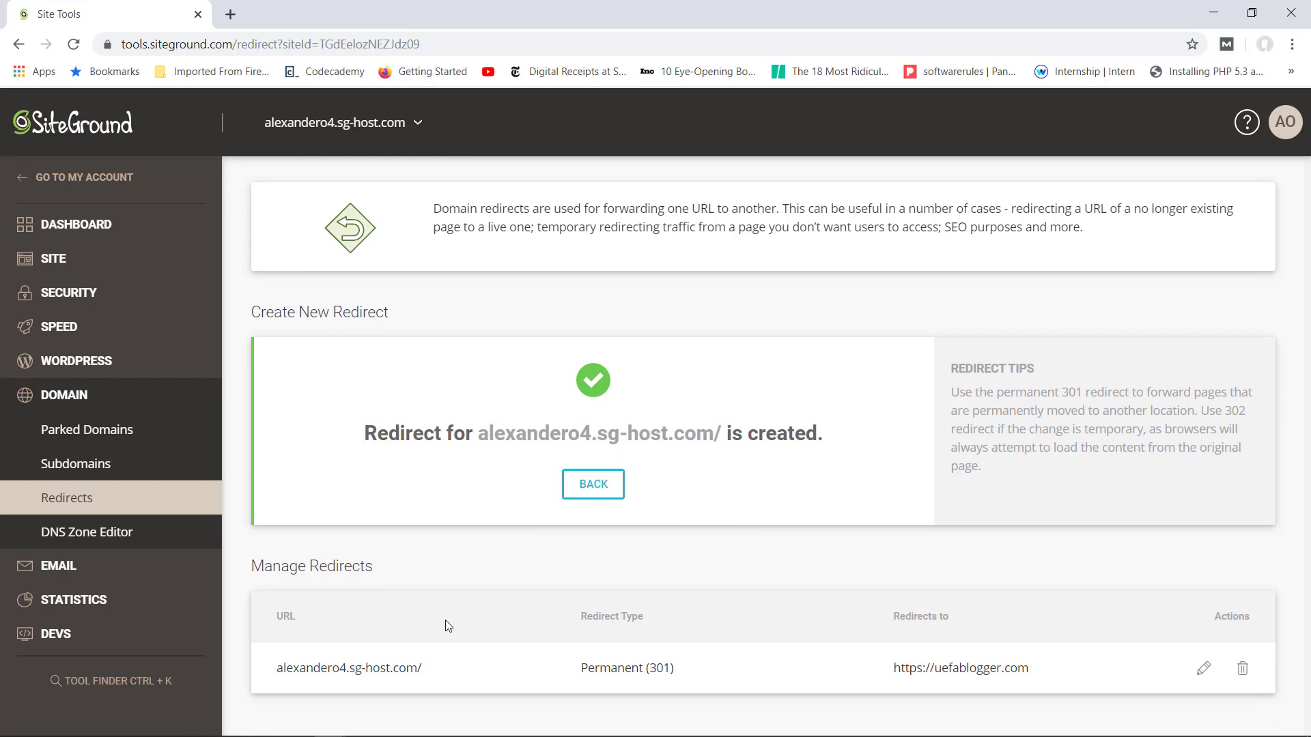
triple_click(381, 665)
right_click(301, 674)
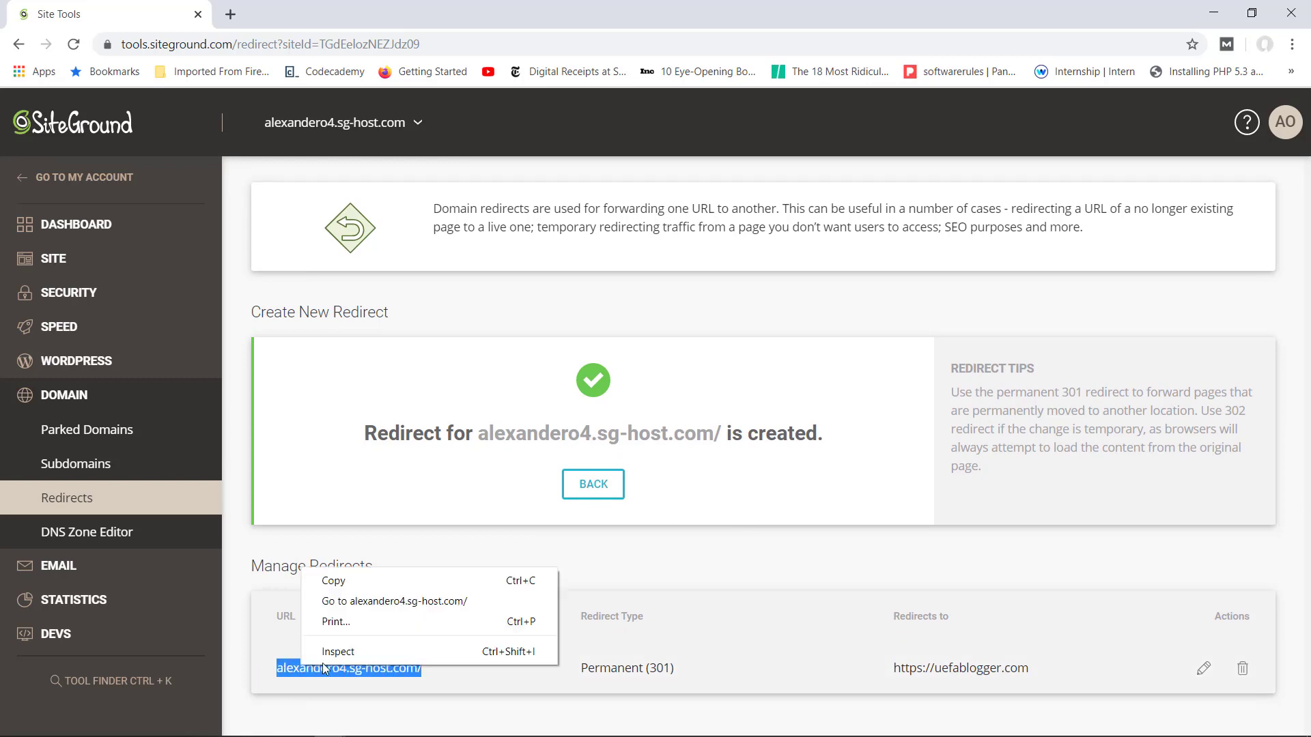
left_click(375, 587)
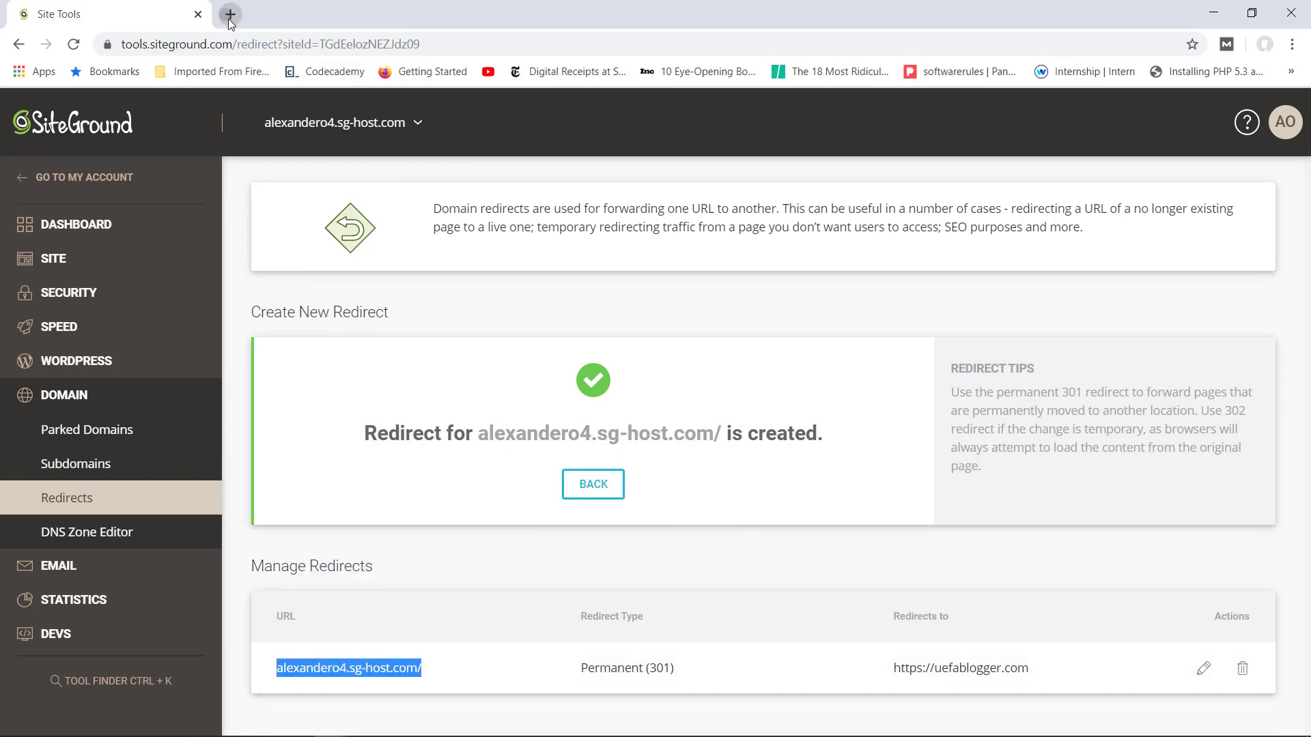
left_click(230, 14)
right_click(258, 43)
left_click(347, 178)
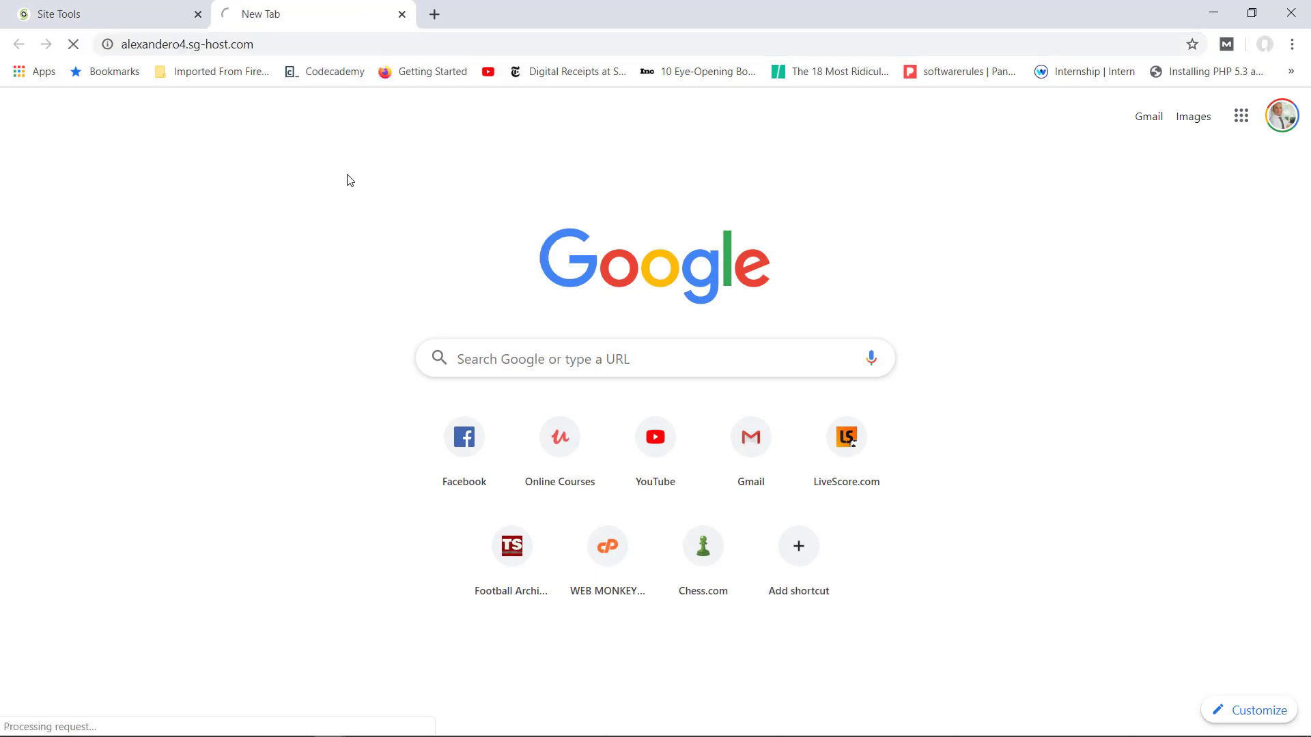
left_click(75, 44)
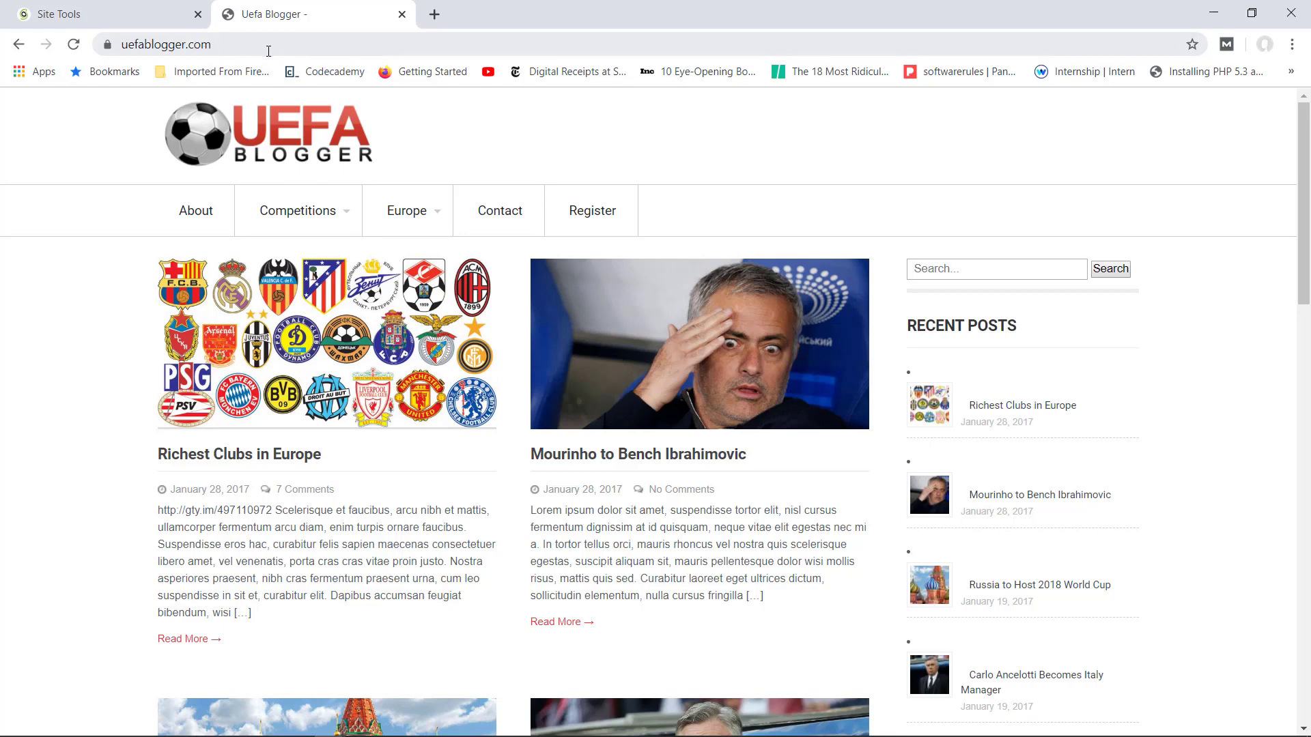
left_click(129, 26)
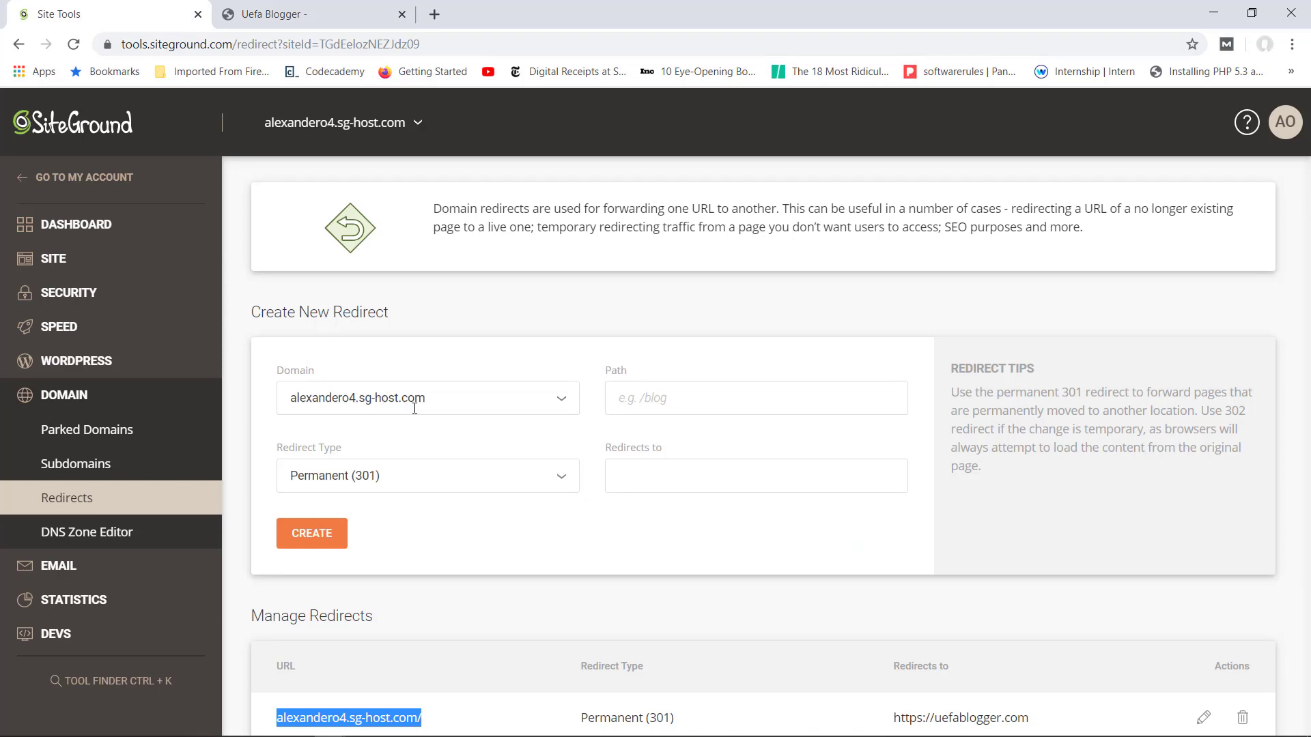
left_click(286, 14)
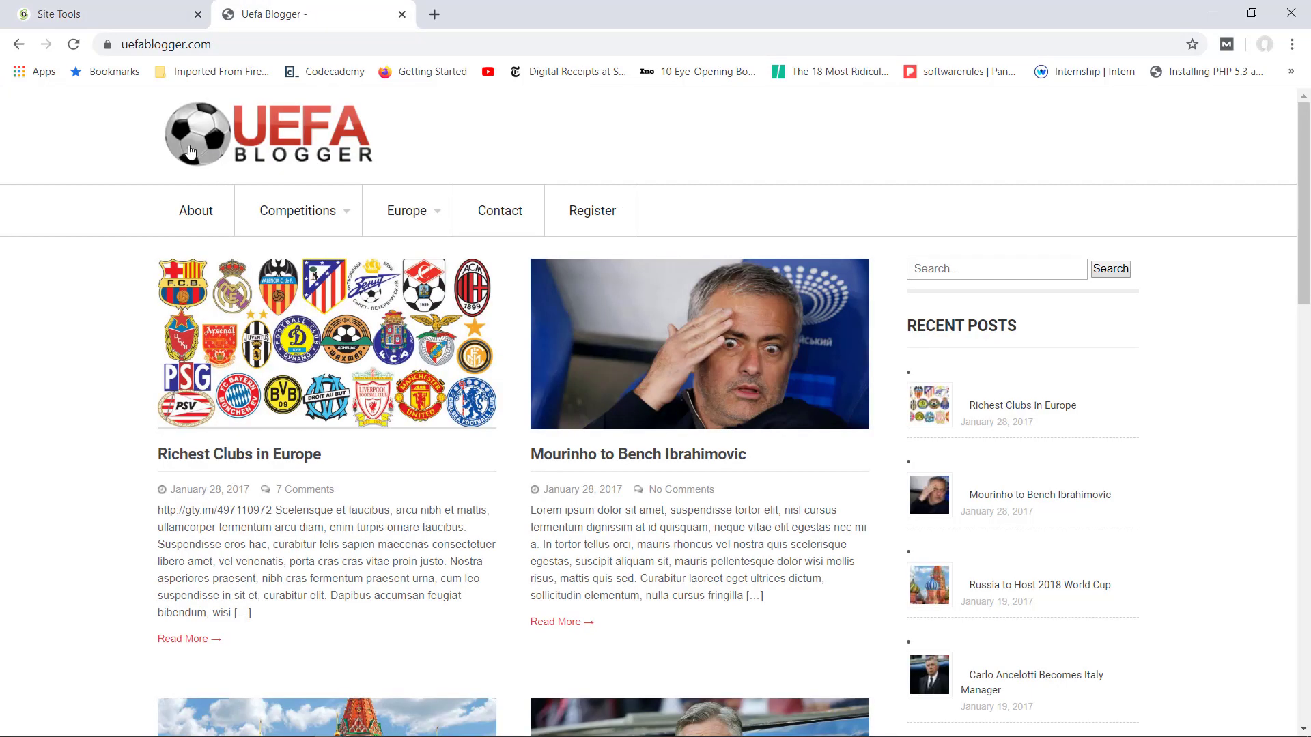
left_click(402, 14)
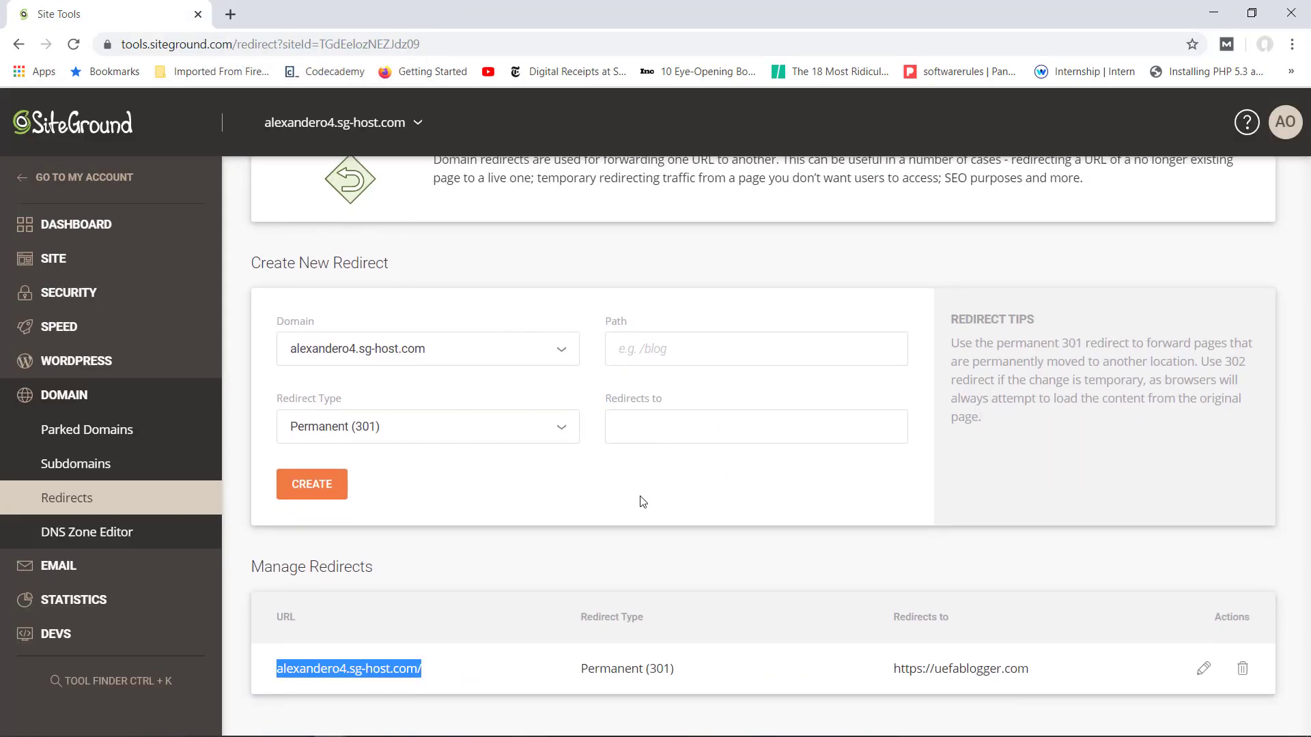
Delete the test redirect and go to the DNS Zone Editor
left_click(1257, 673)
left_click(767, 548)
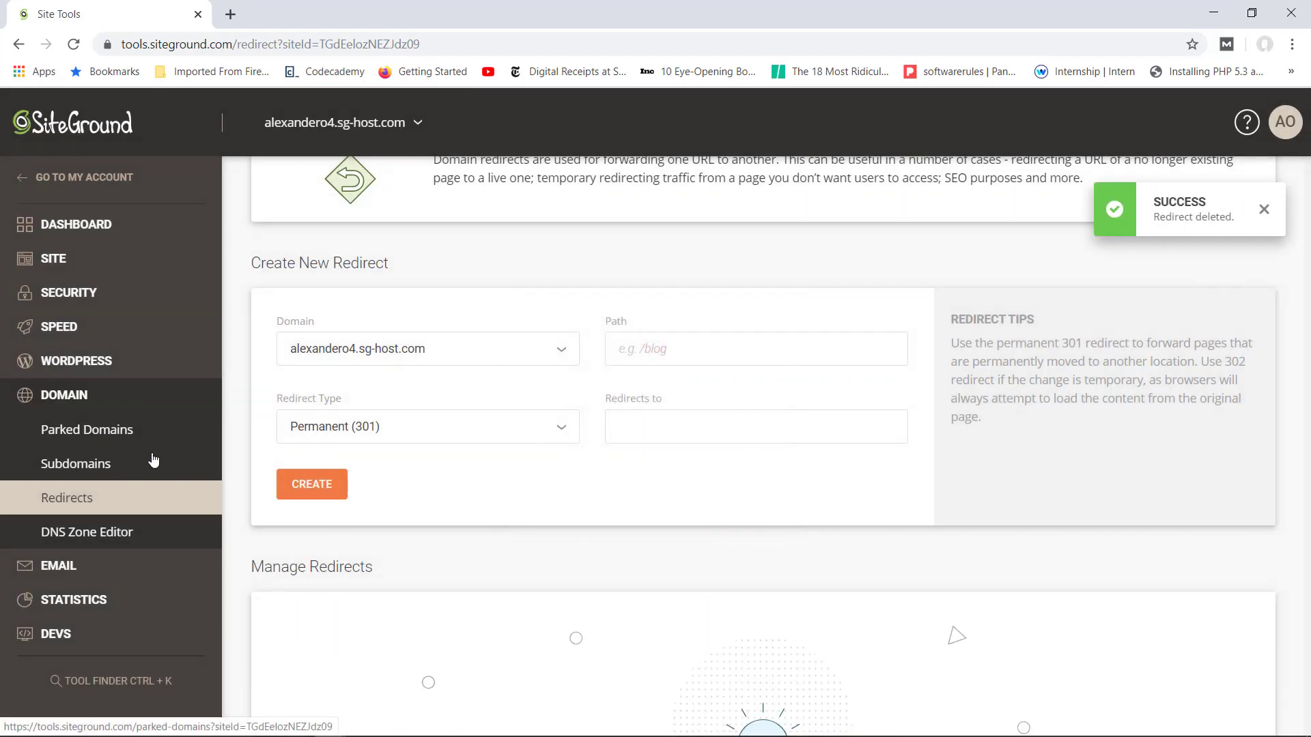
left_click(138, 537)
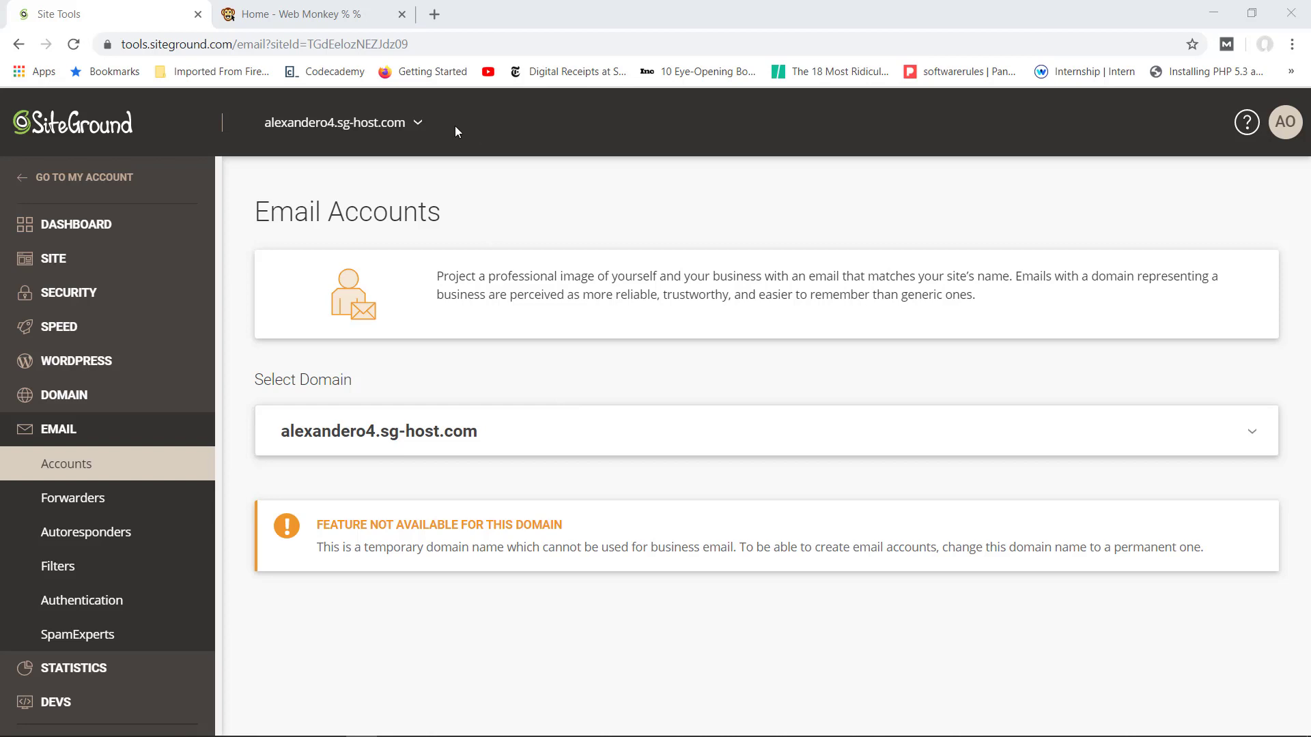
On the Email Accounts page, show the list of hosted sites to switch between
left_click(410, 123)
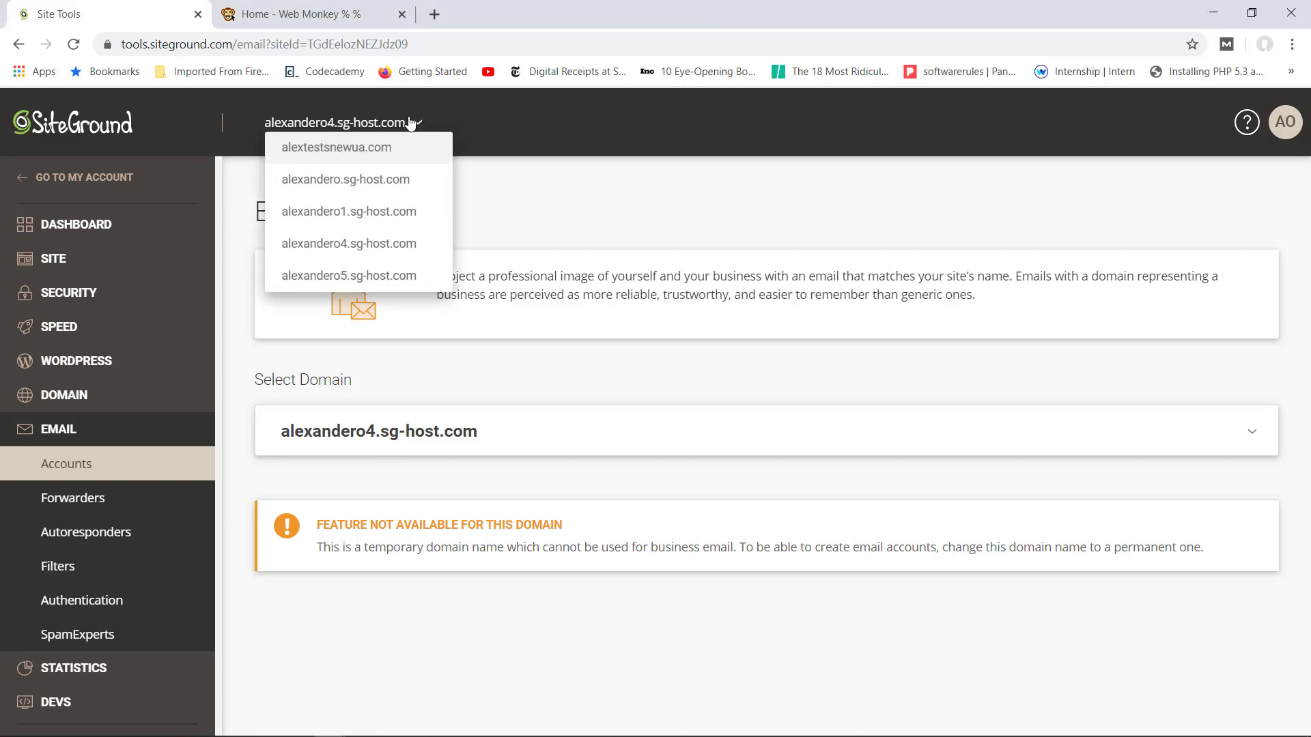
Switch to alextestsnewua.com, create a new mailbox with a strong password, then go to the Web Monkey tab
left_click(360, 151)
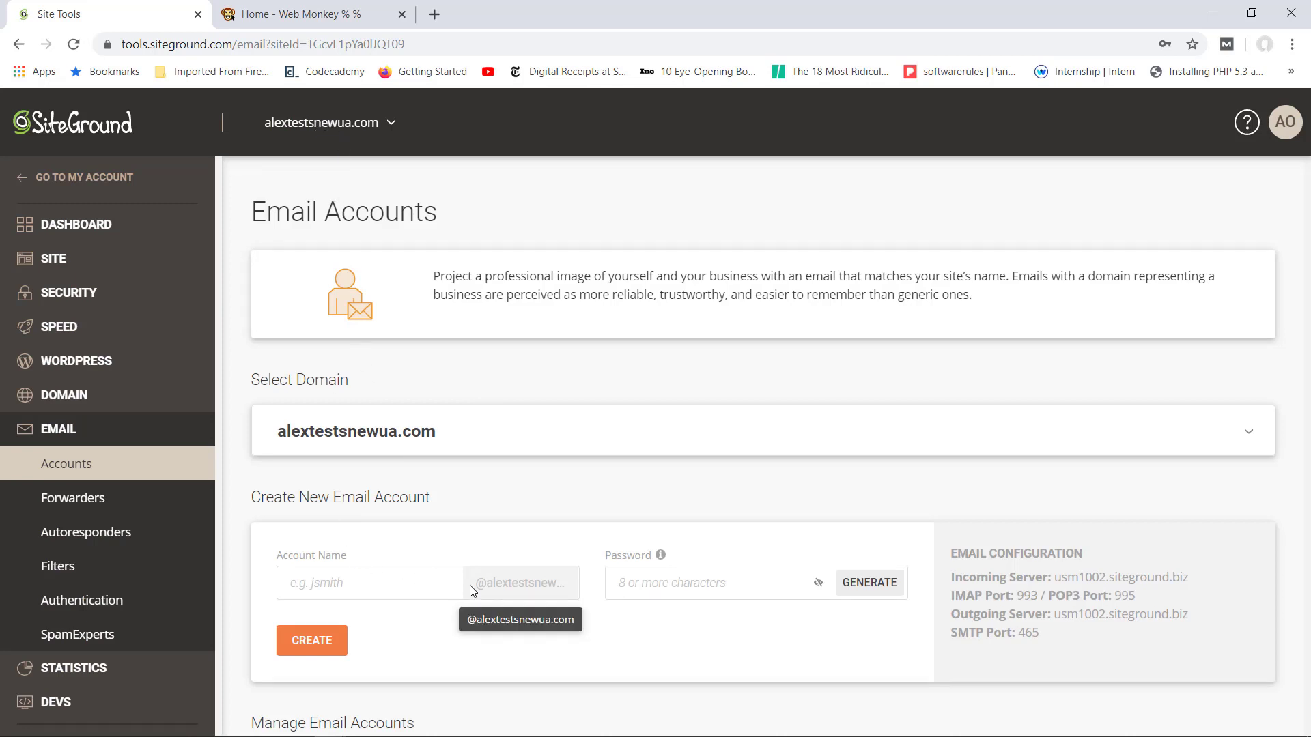
left_click(372, 575)
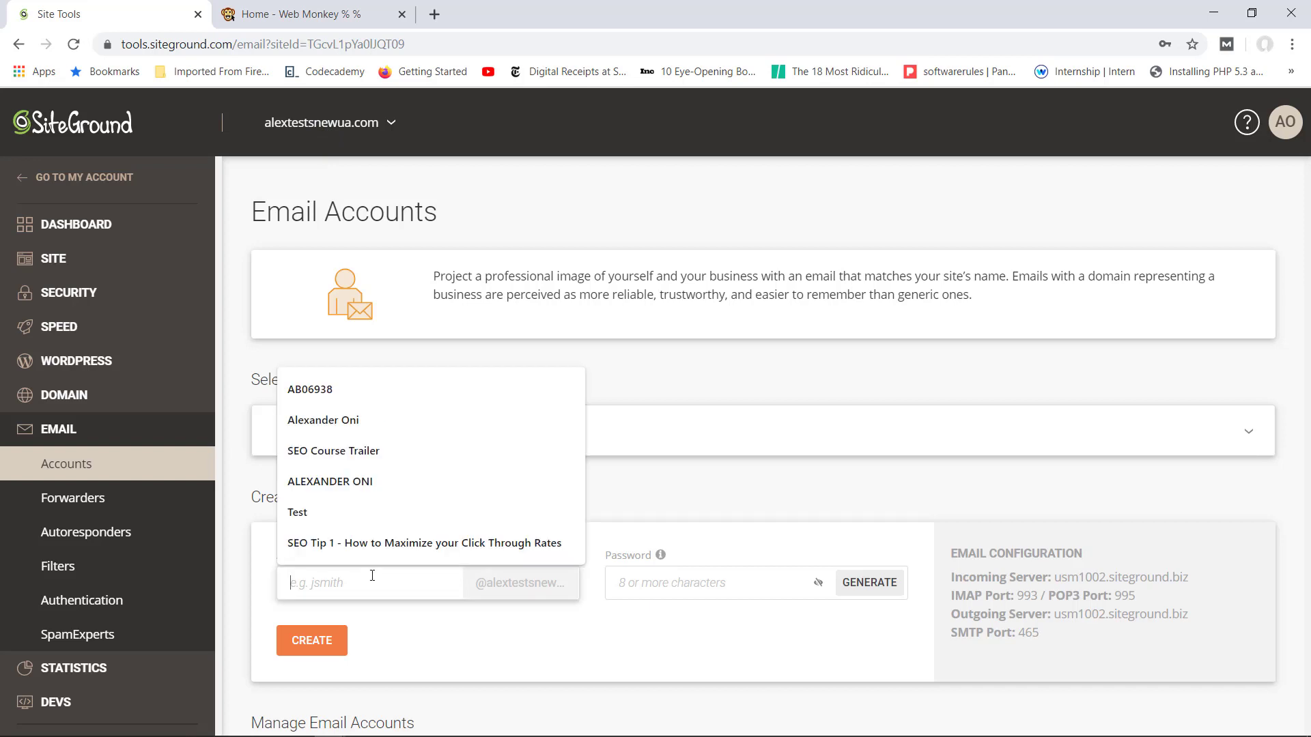
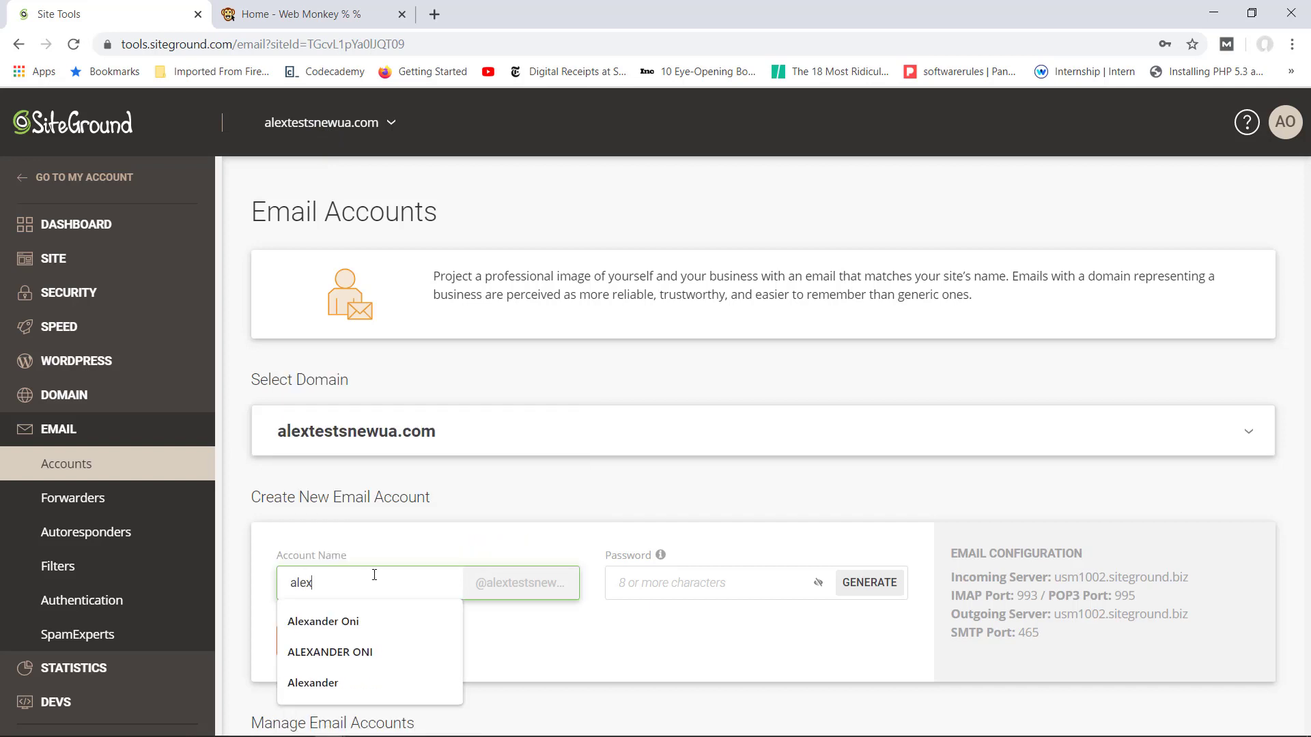
key("Escape")
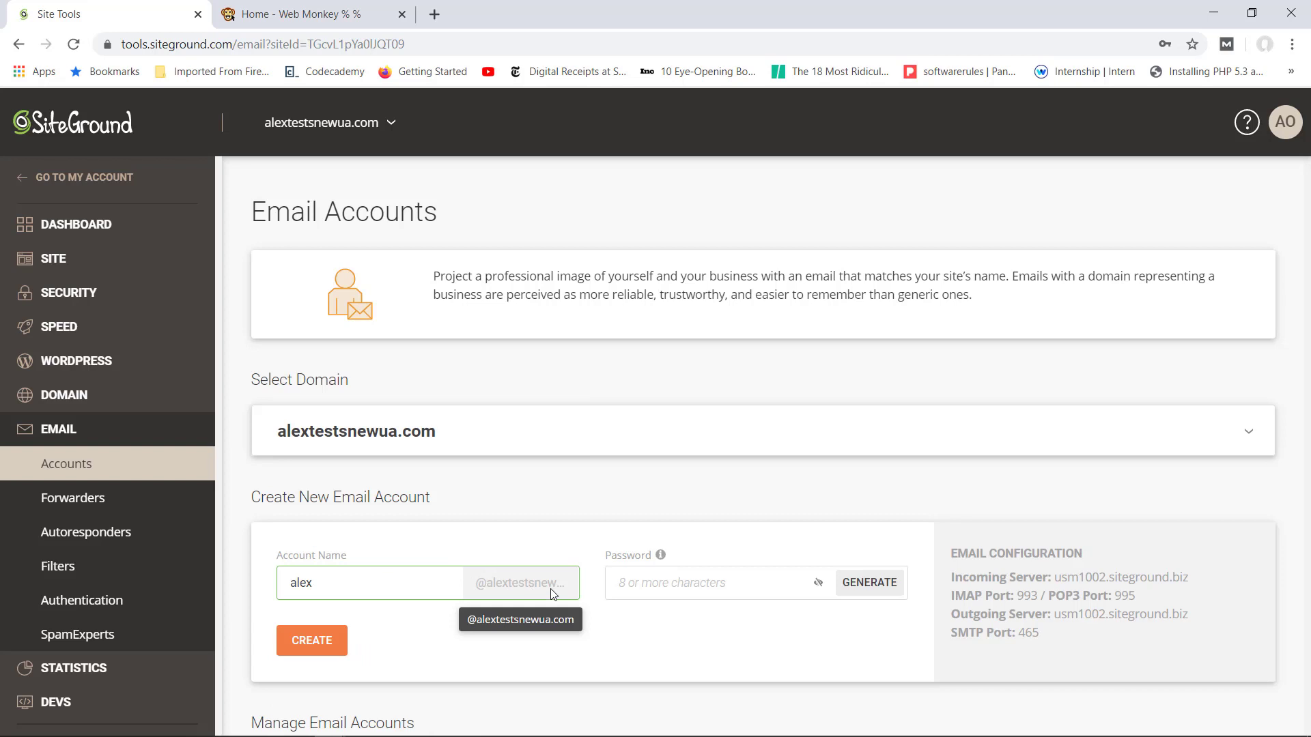
left_click(680, 579)
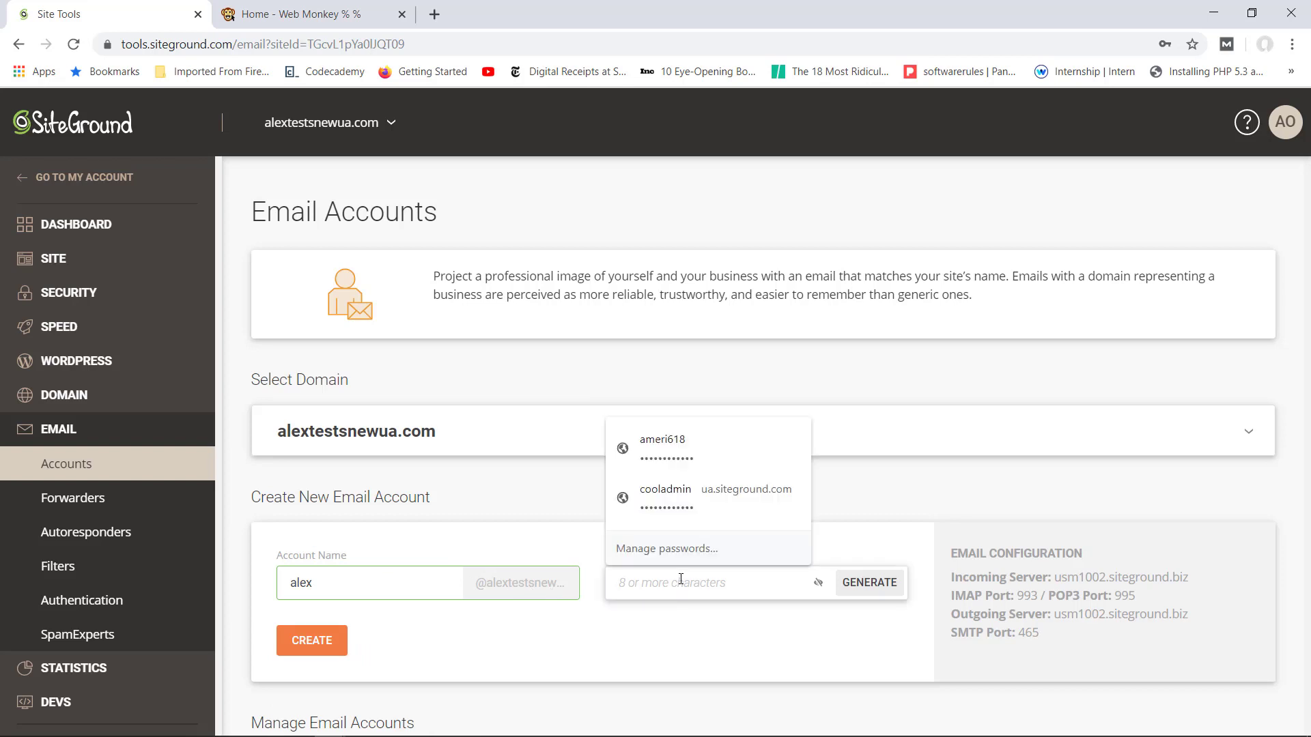
type("••••••")
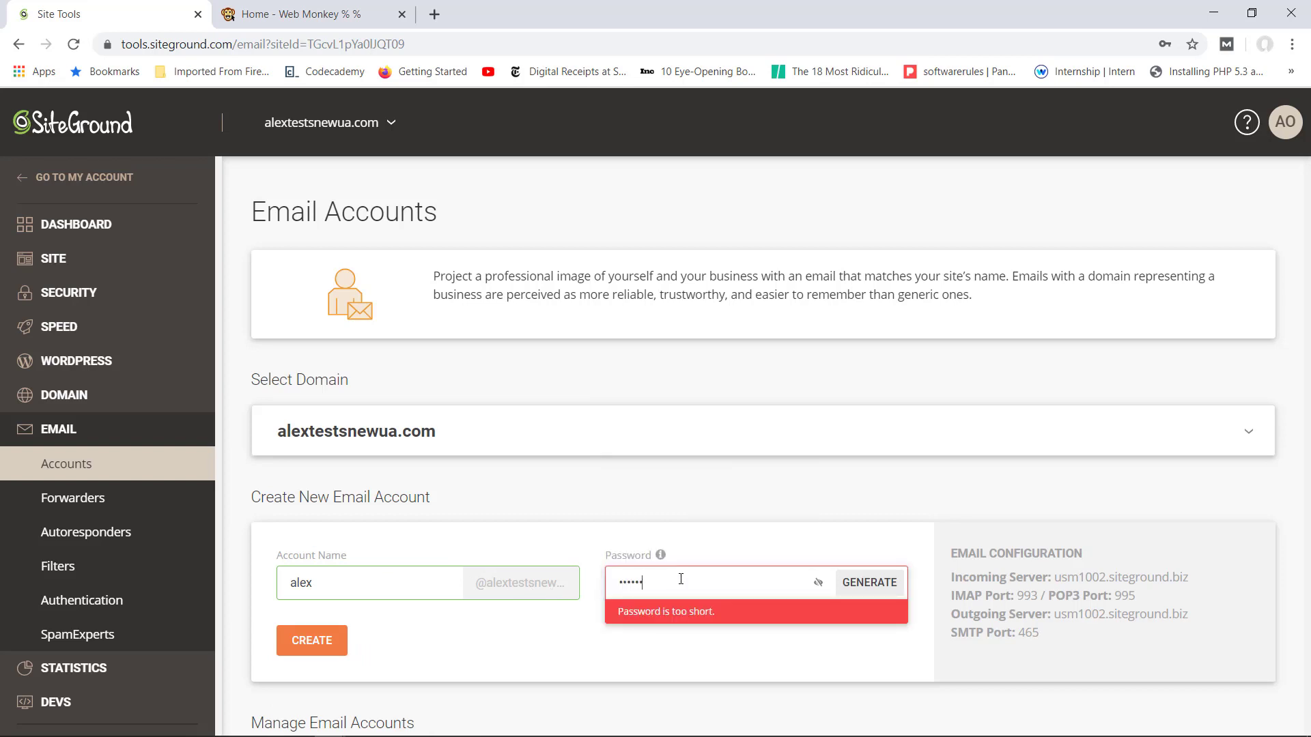
key("BackSpace")
key("BackSpace")
key("BackSpace")
key("BackSpace")
key("BackSpace")
key("BackSpace")
type("••••••••••••")
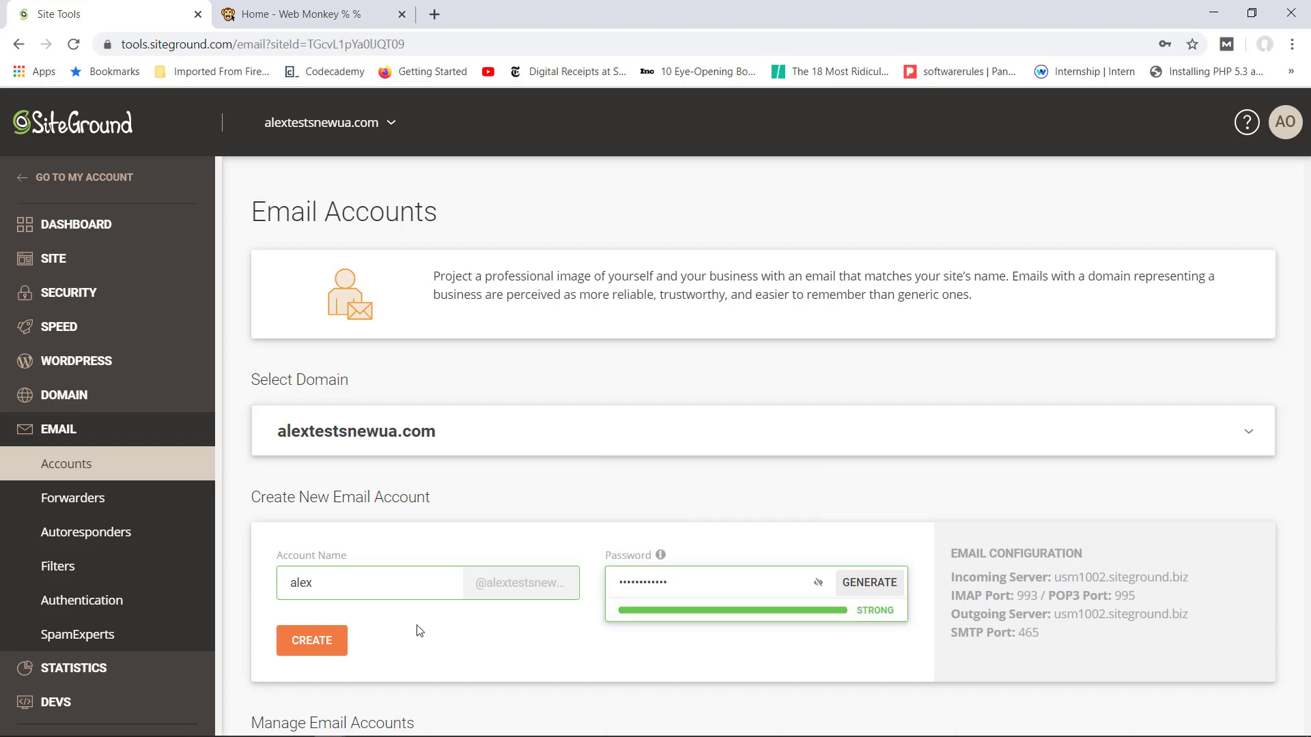
left_click(330, 639)
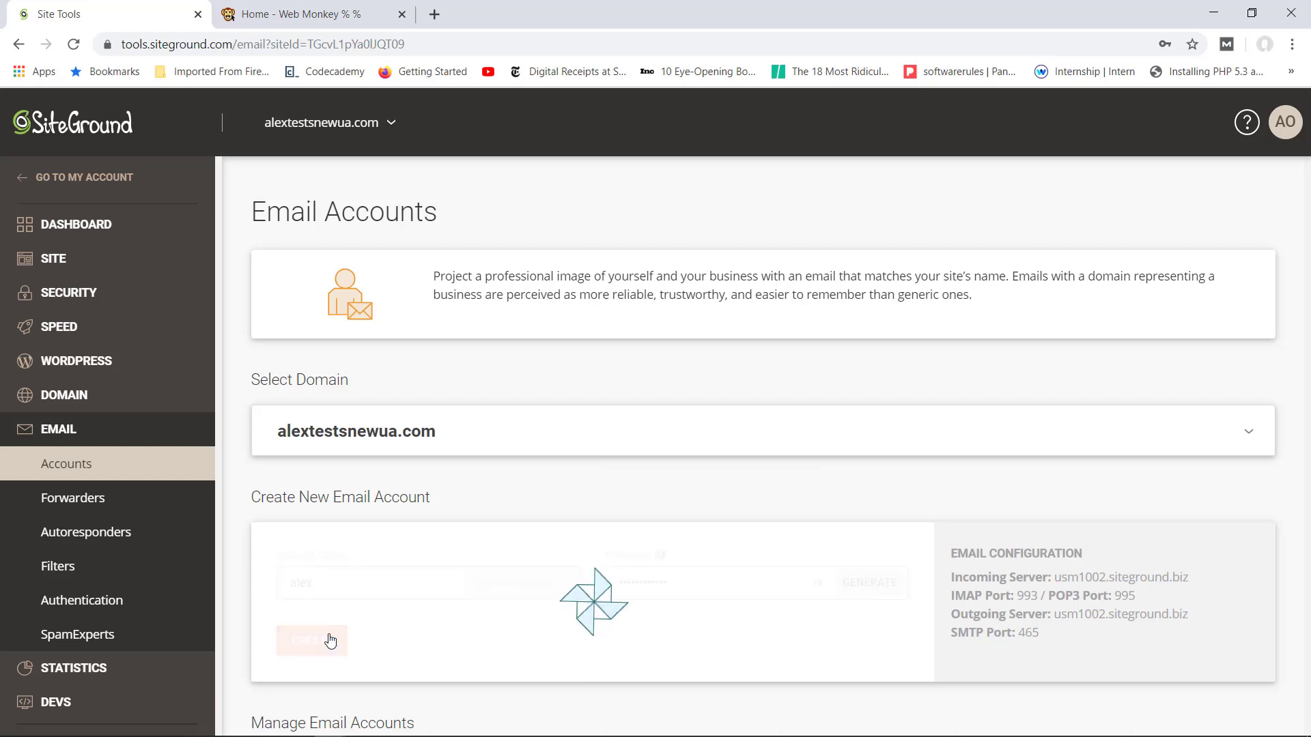
left_click_drag(1308, 225, 1306, 337)
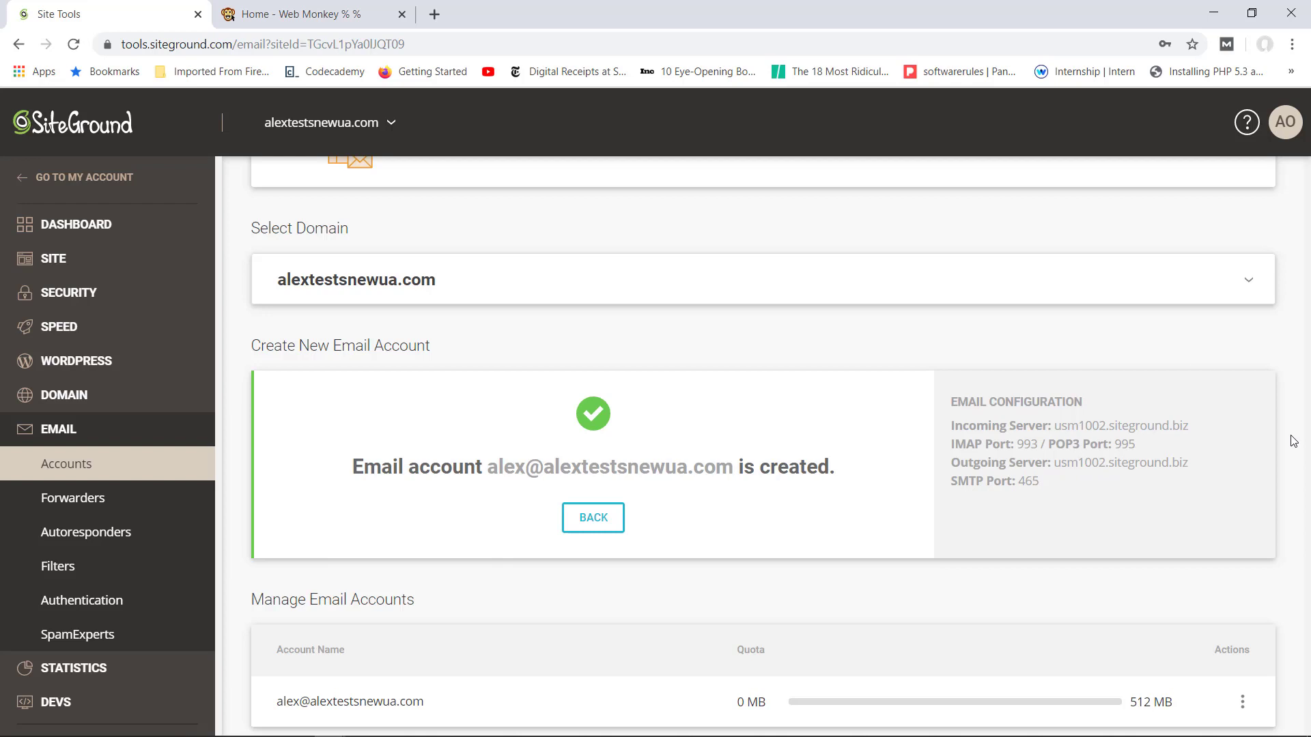
left_click(301, 12)
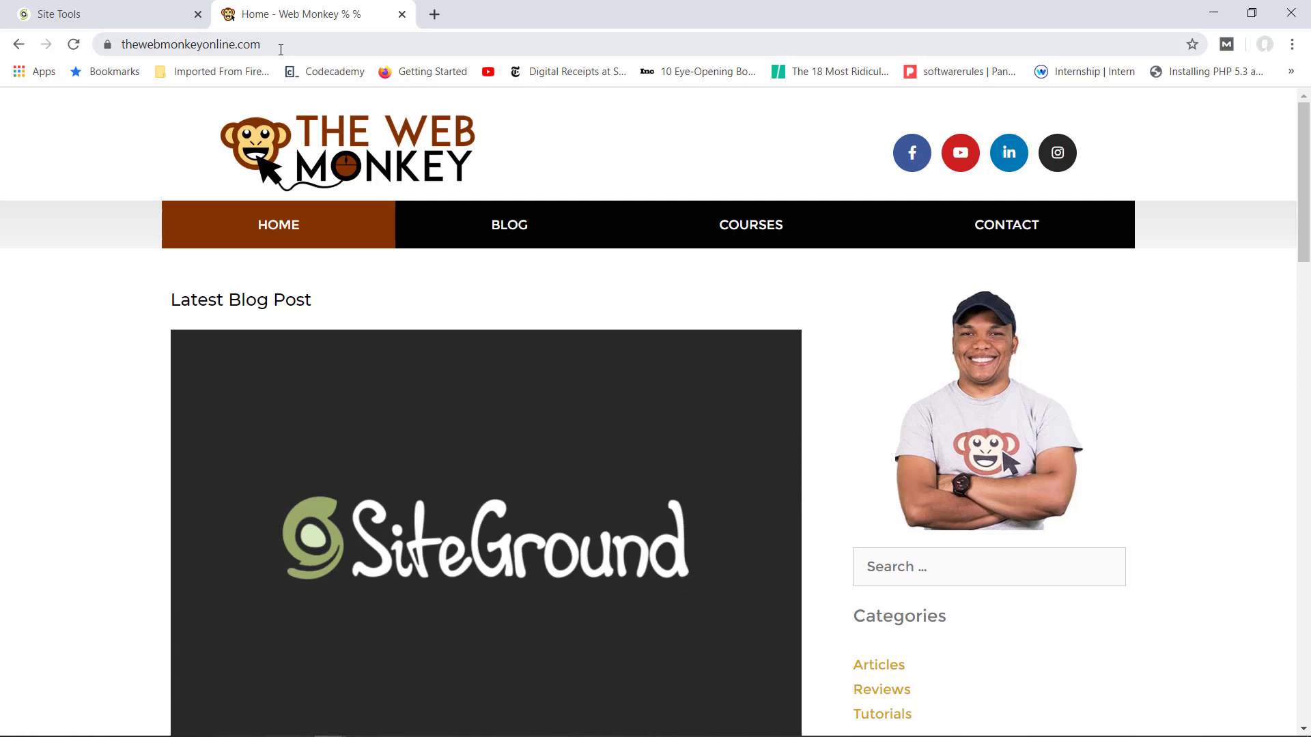
Load thewebmonkeyonline.com/webmail by appending /webmail to the site address
left_click(289, 43)
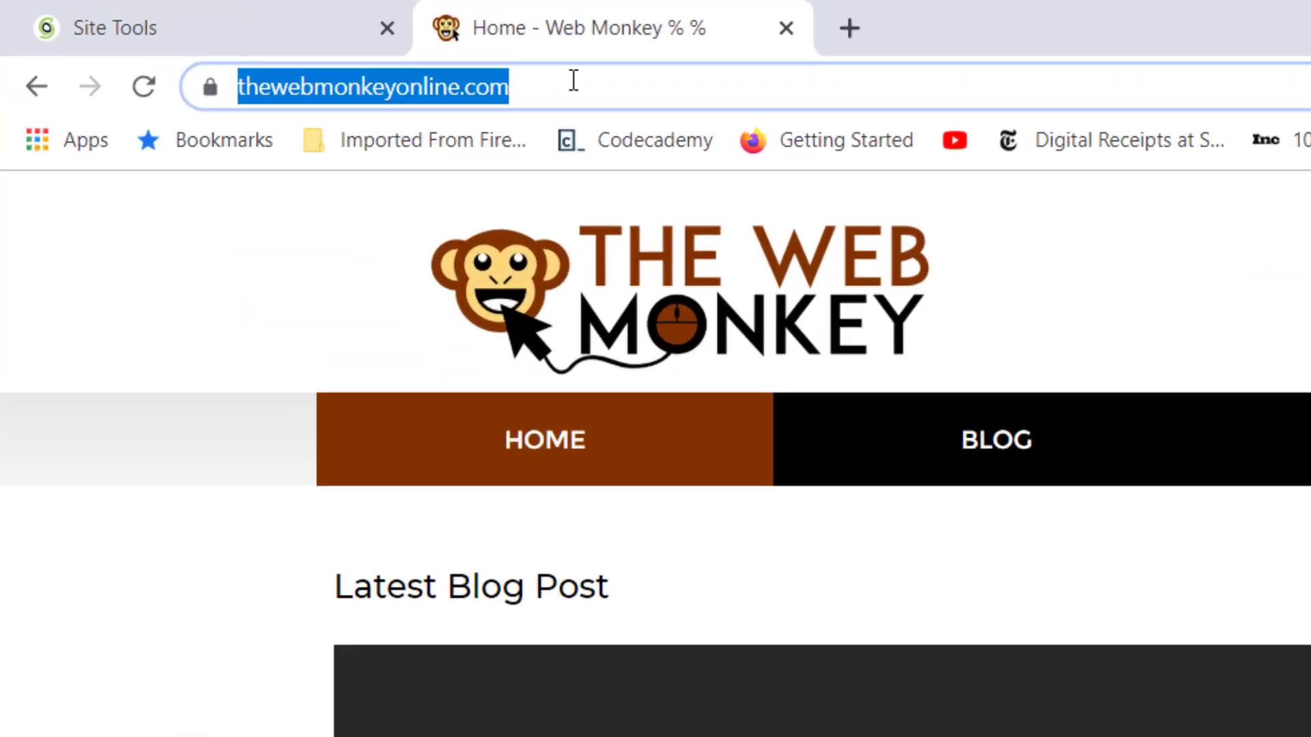
key("End")
type("/web")
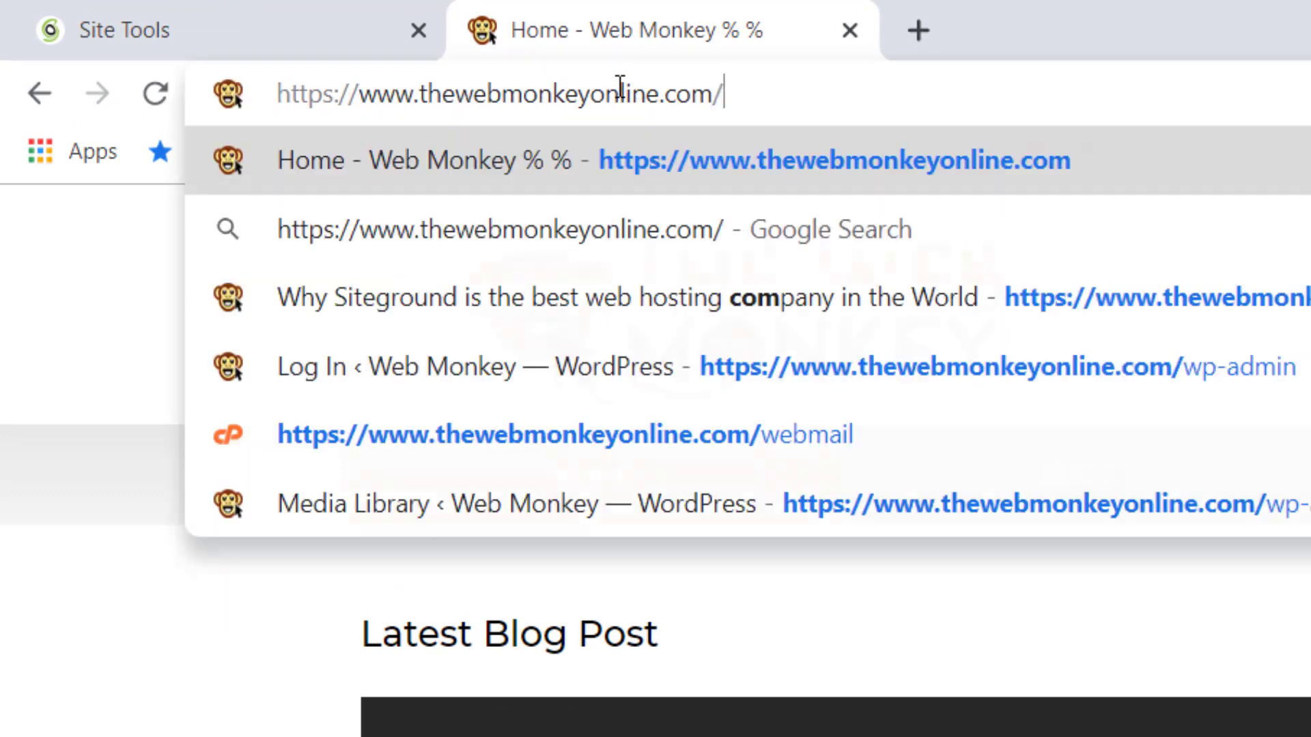
type("mail")
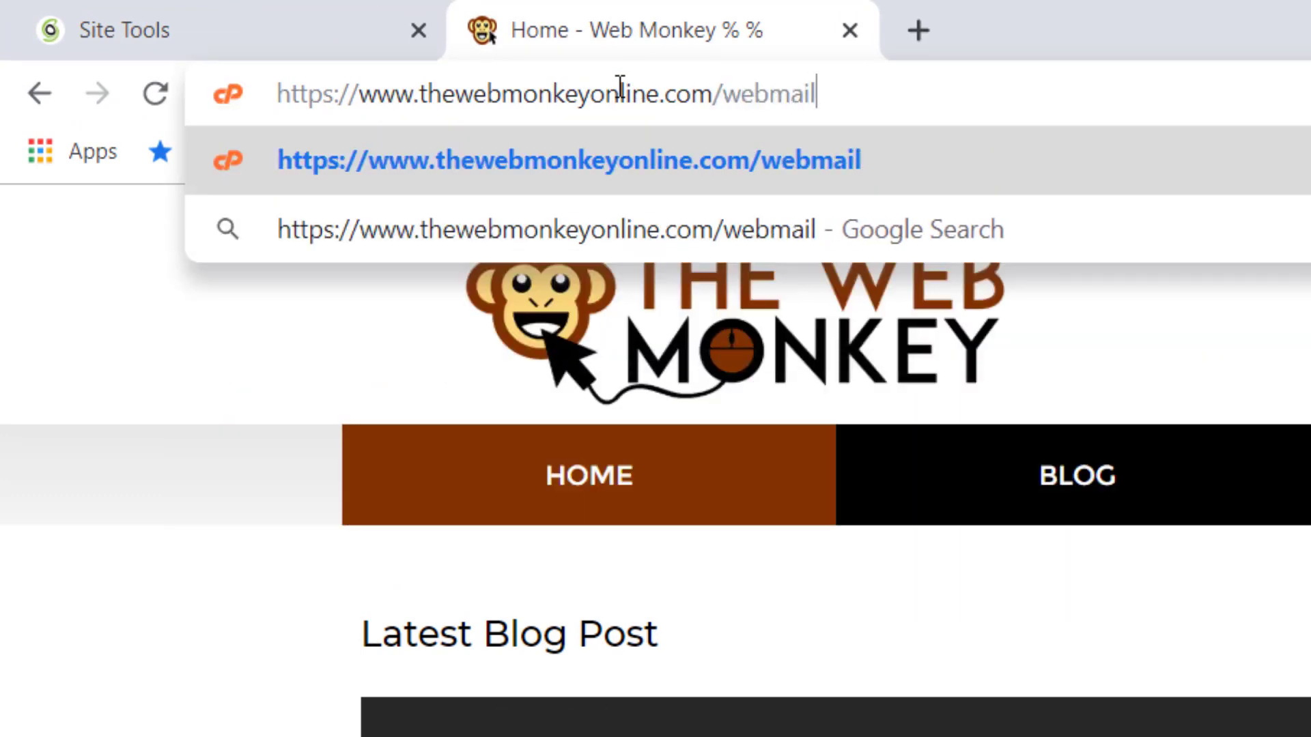
key("Return")
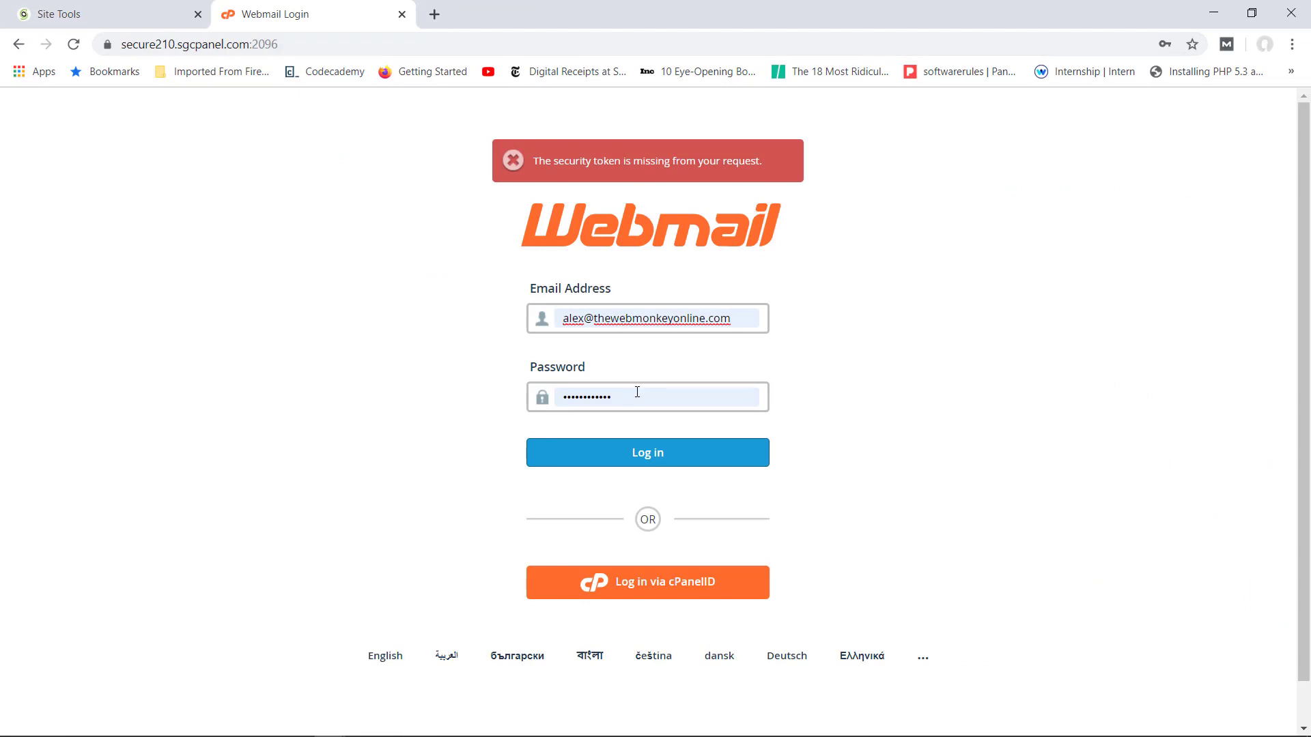
Log in to Roundcube Webmail with the saved credentials to reach the Inbox
left_click(679, 456)
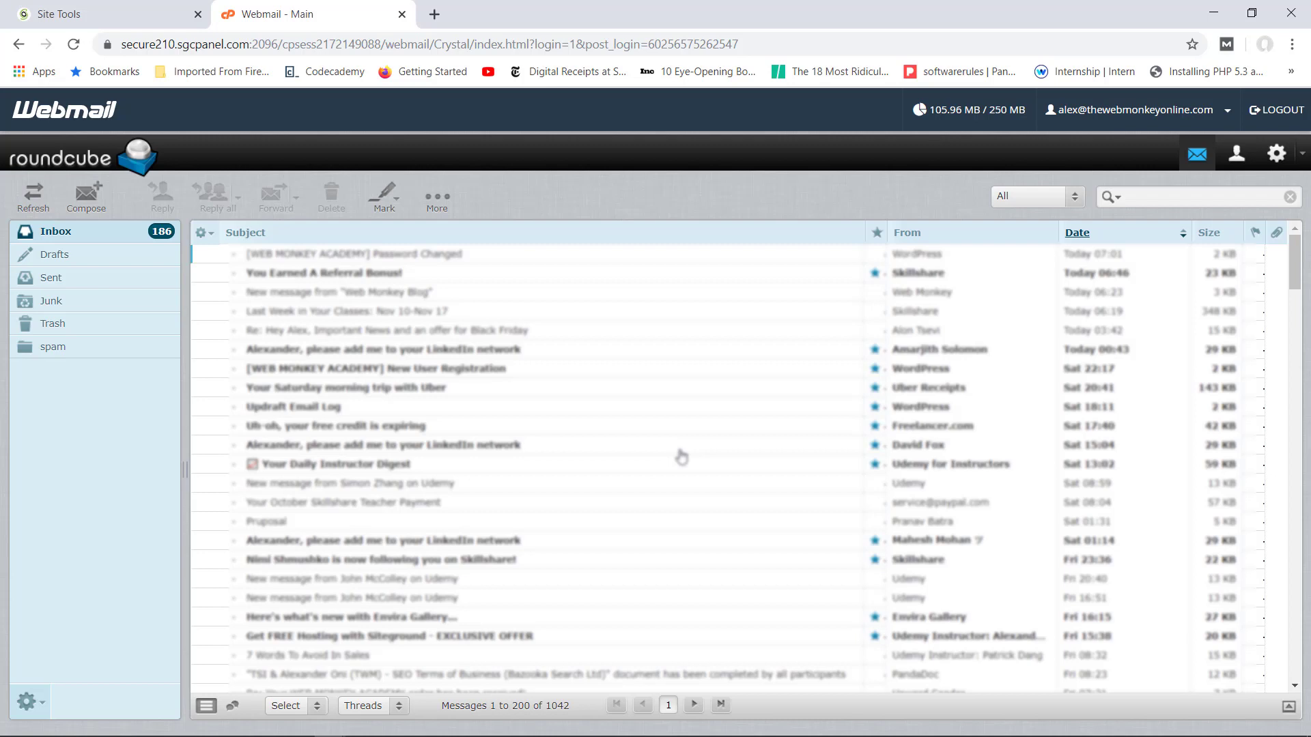
Back in Site Tools, look over the Email Forwarders rule fields, then move to Autoresponders
left_click(135, 12)
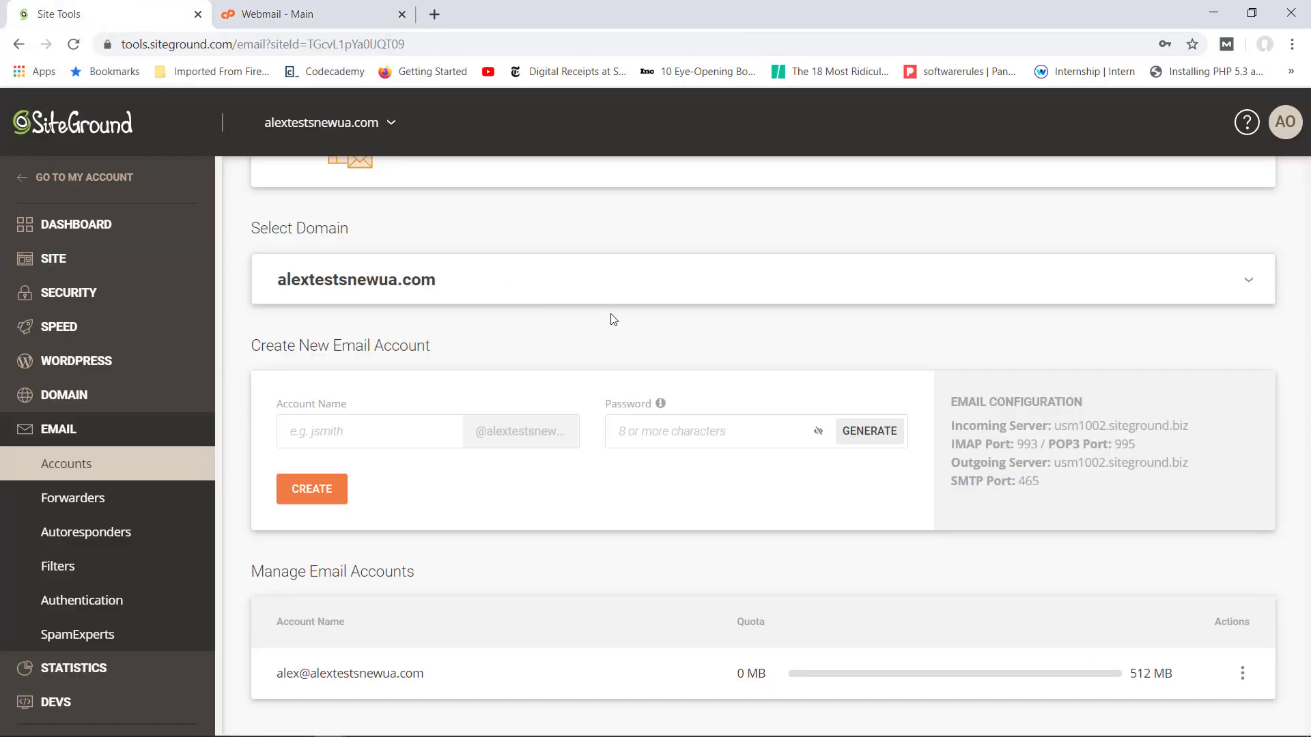
left_click(99, 501)
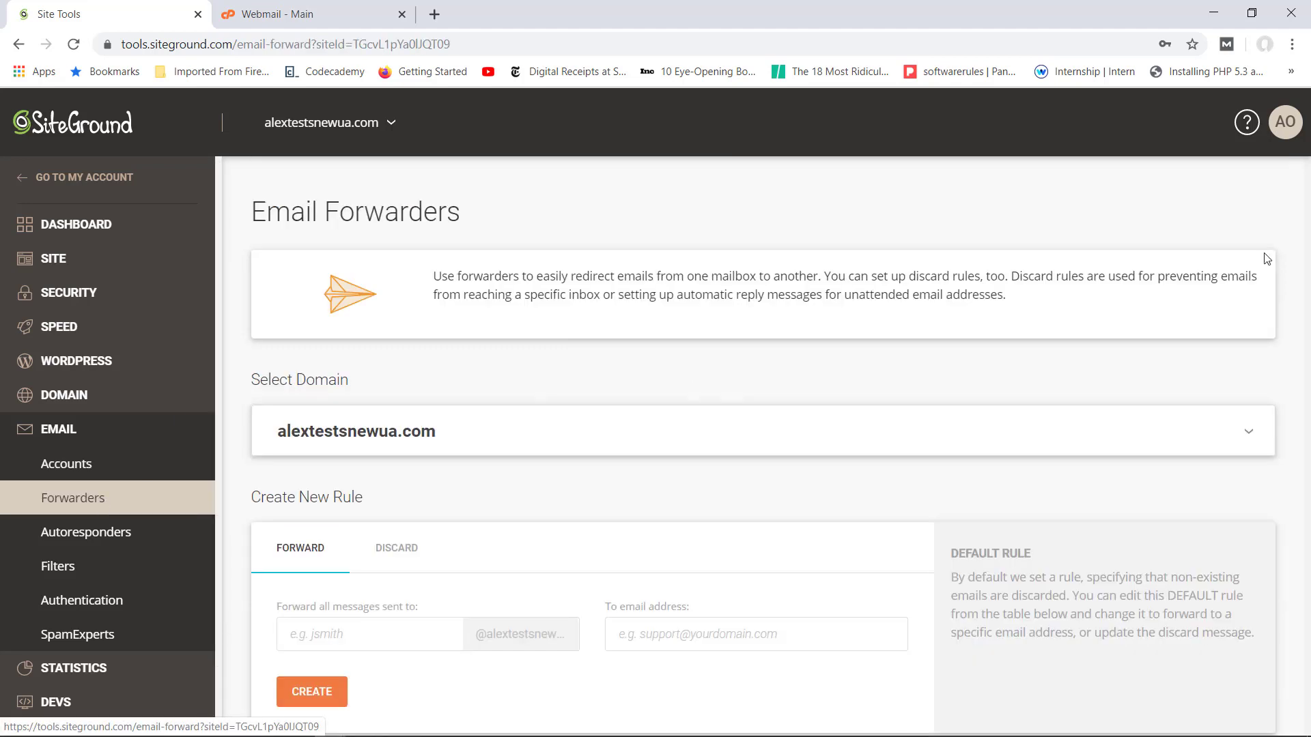
scroll(1306, 286, "down", 1)
scroll(1306, 287, "down", 1)
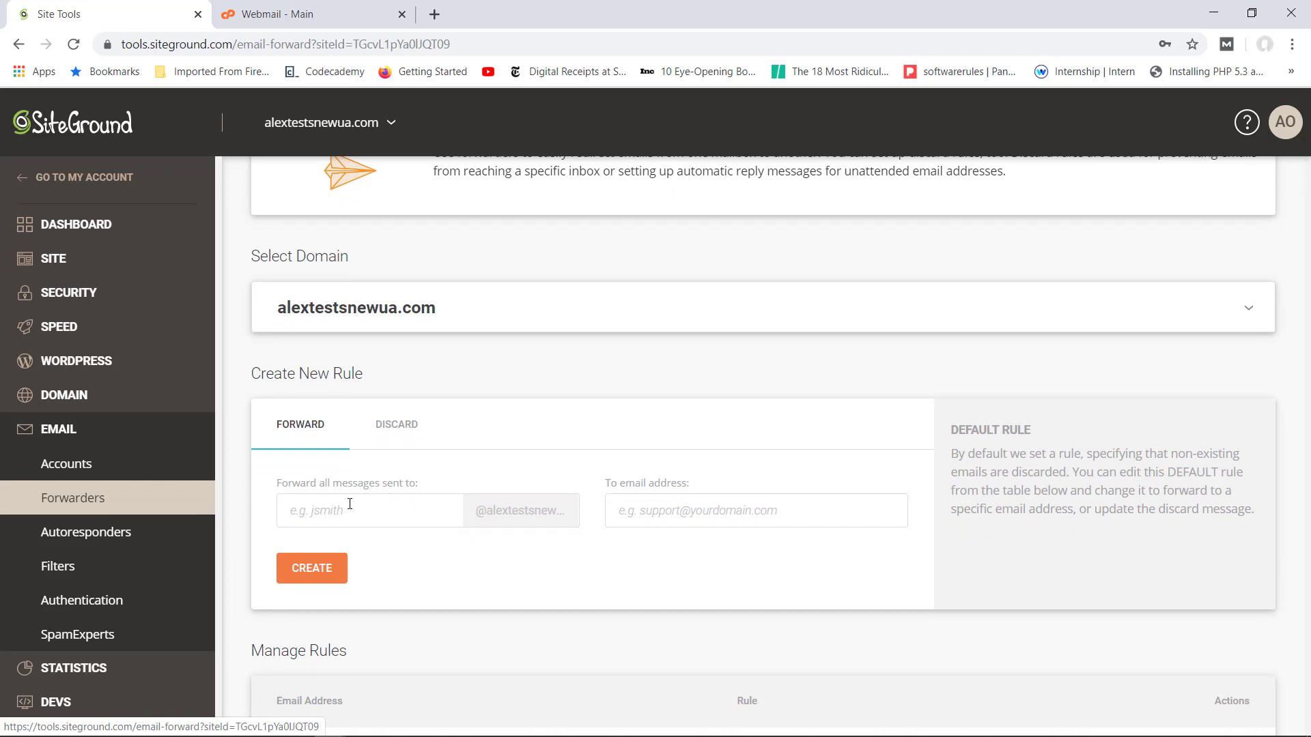
left_click(316, 512)
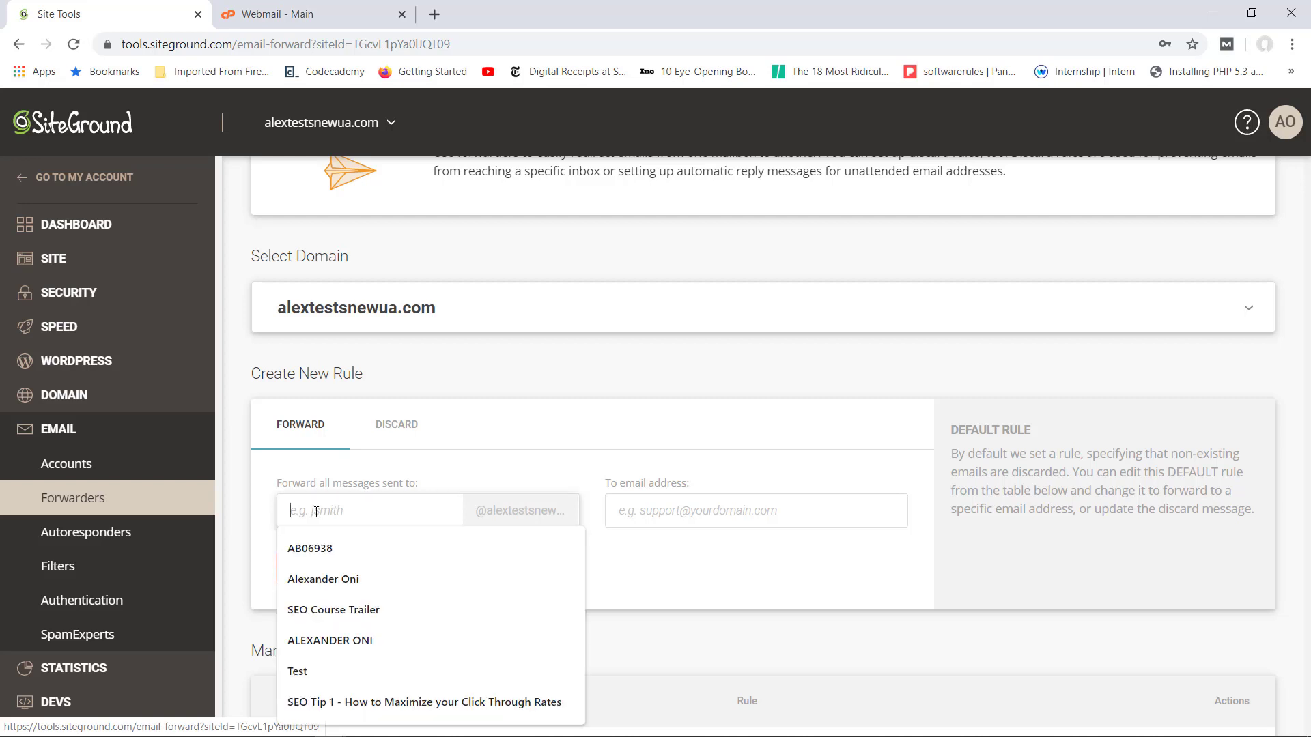
left_click(440, 475)
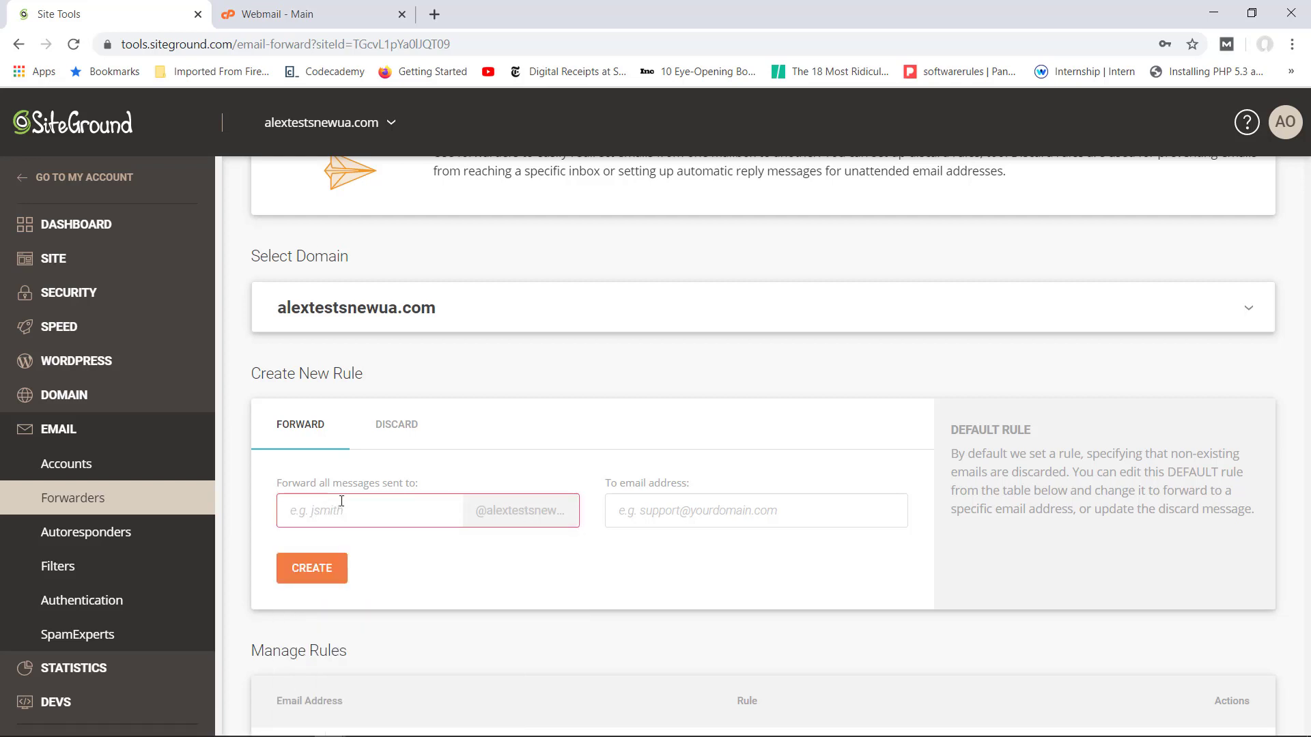
left_click(642, 508)
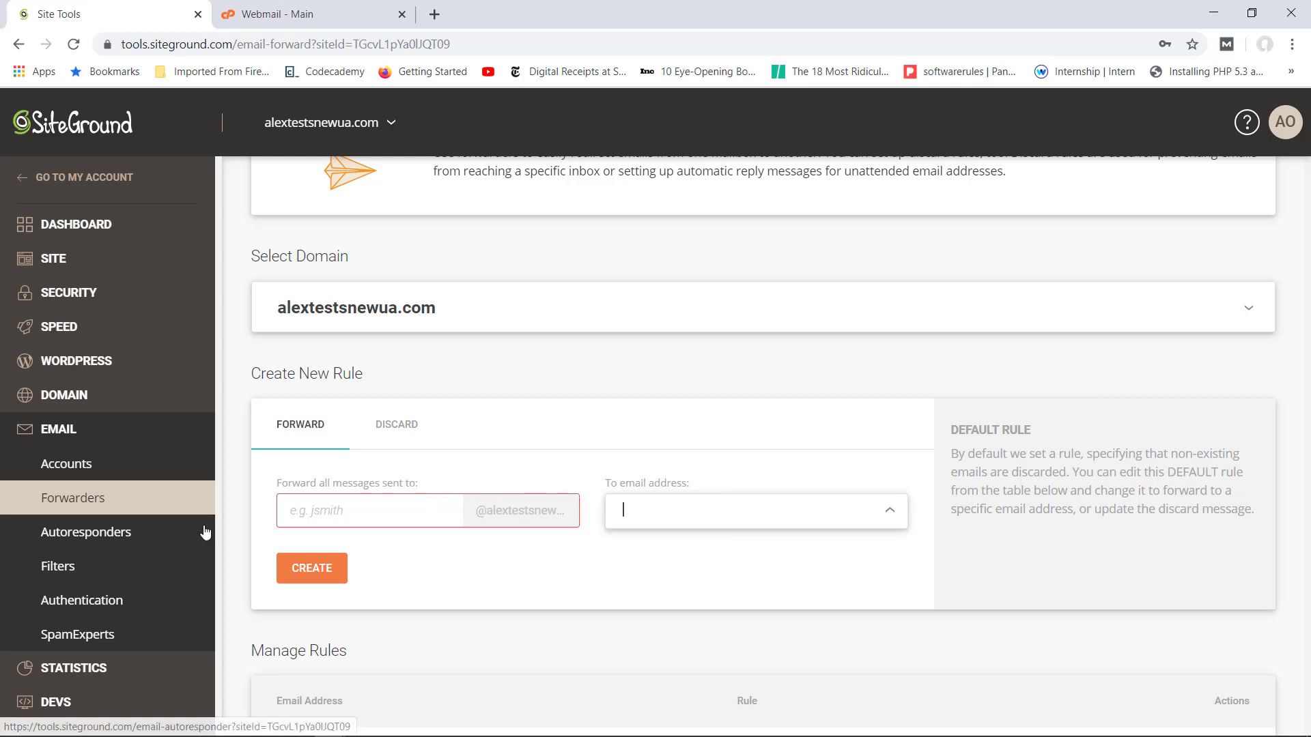
left_click(134, 535)
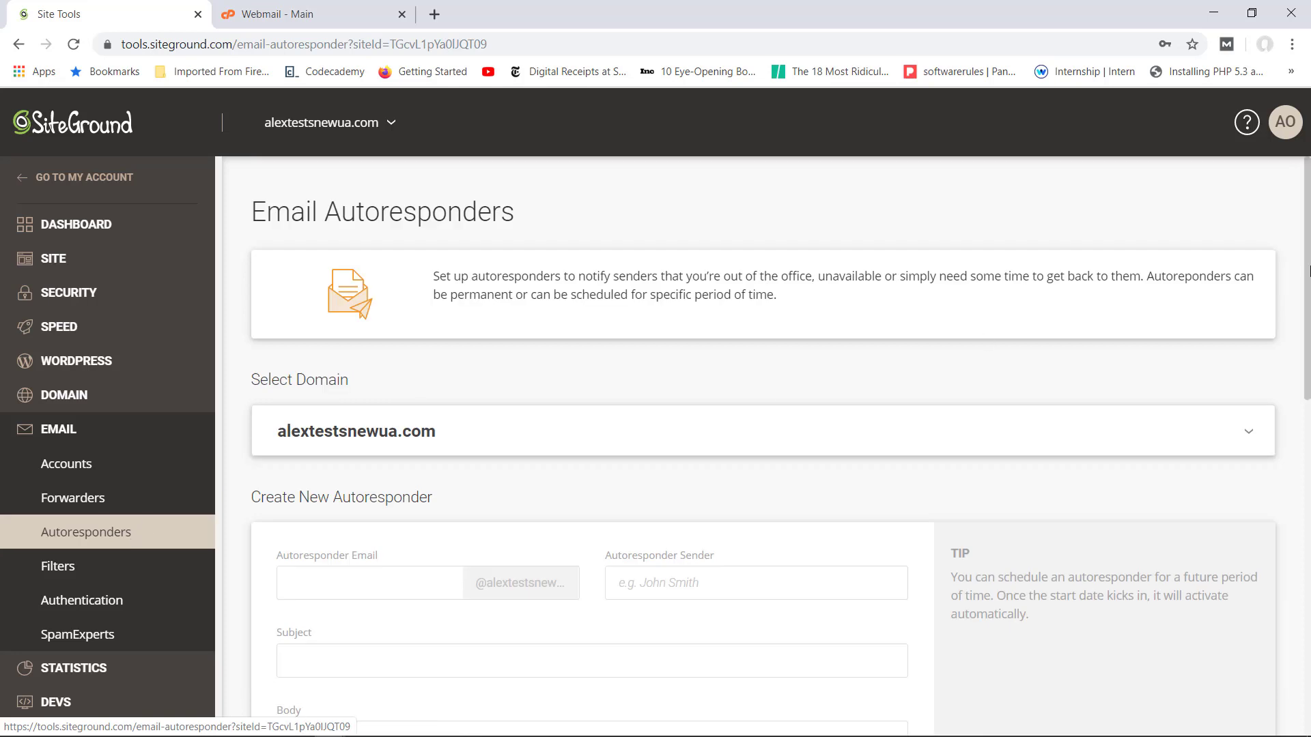
Fill the autoresponder with the new mailbox, the sender's name and subject 'I am on Vacation'
scroll(1308, 272, "down", 2)
left_click(359, 424)
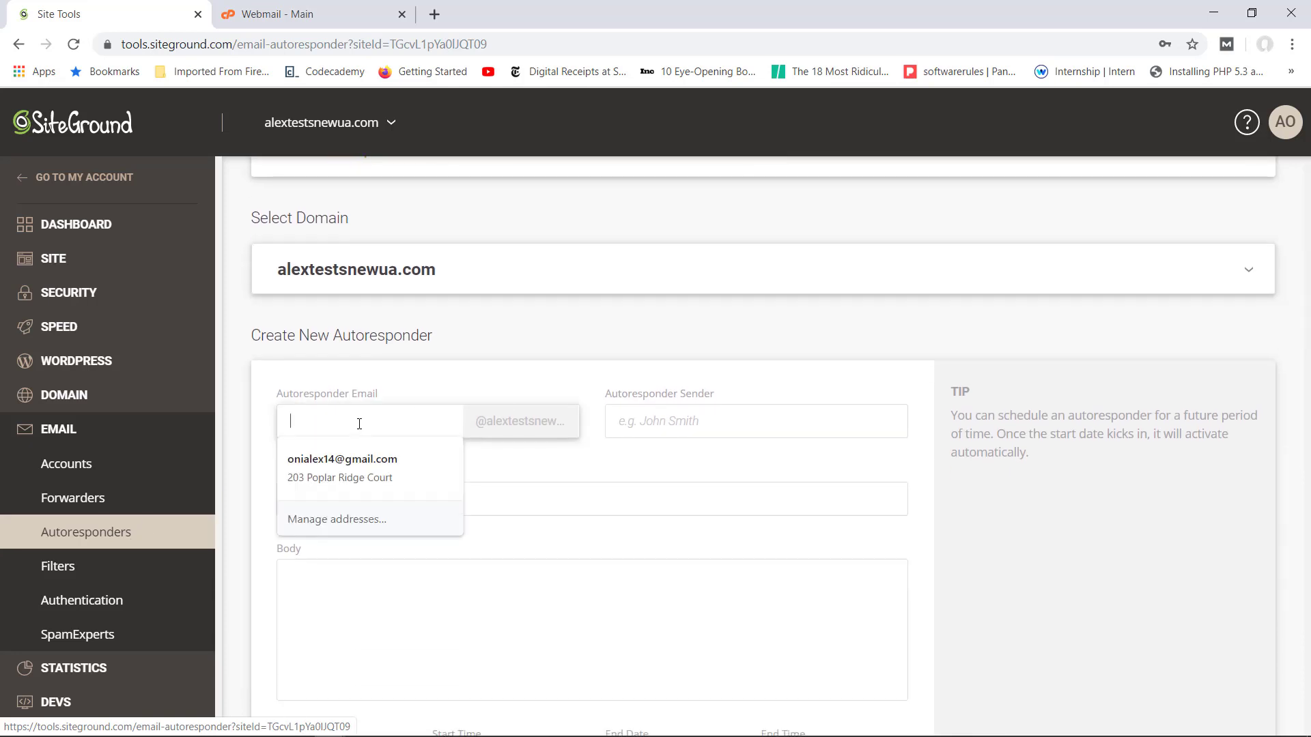
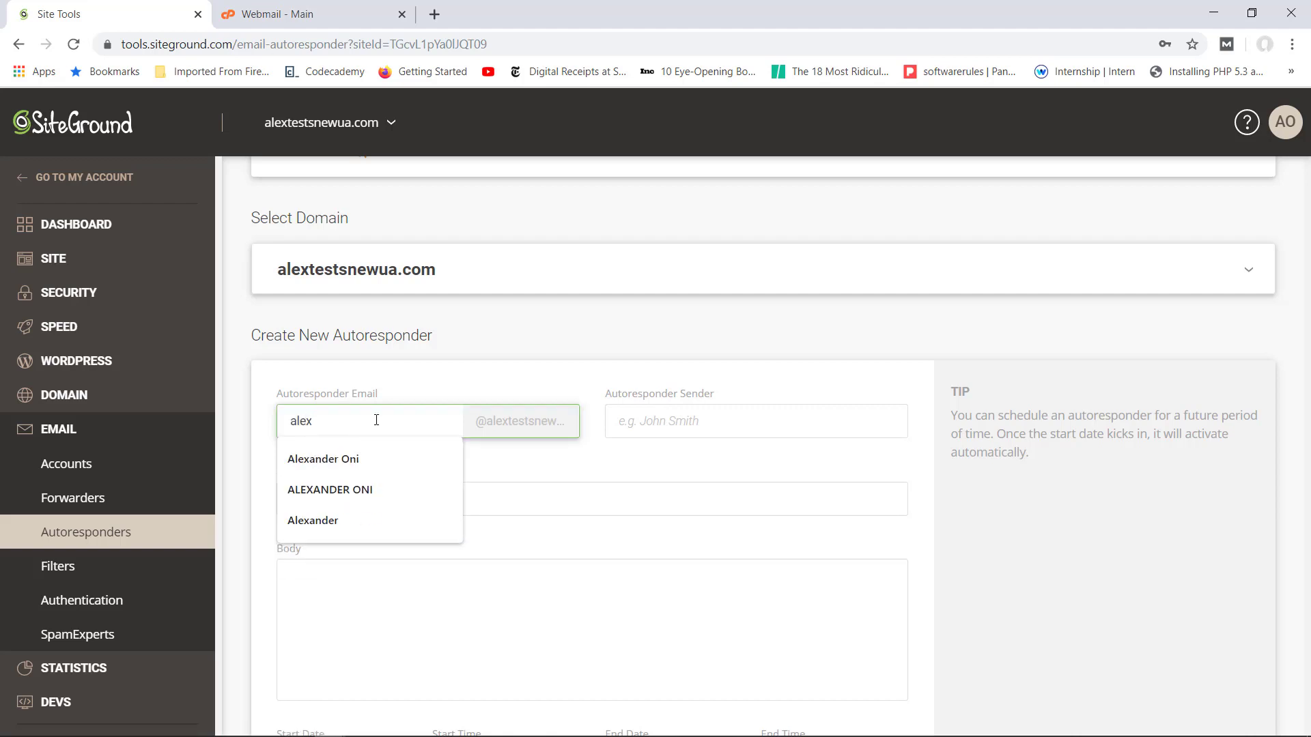
left_click(454, 383)
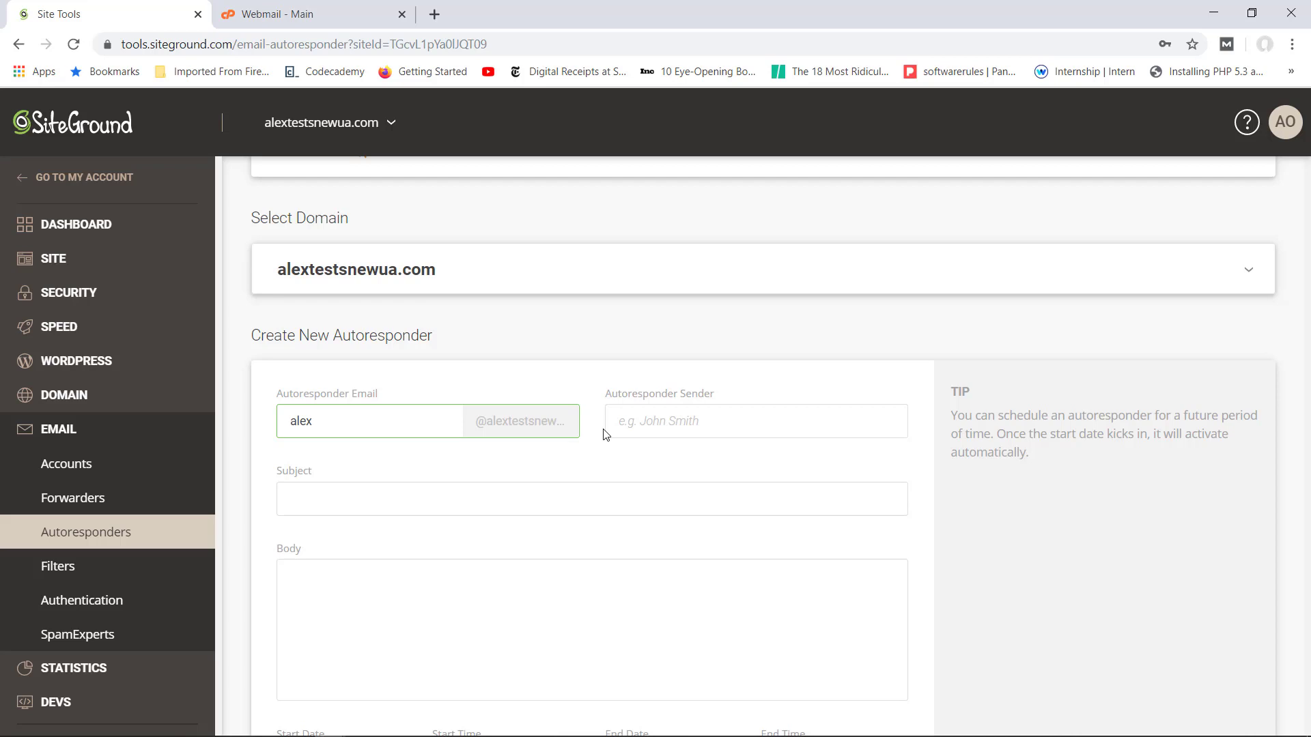
left_click(682, 423)
type("Al")
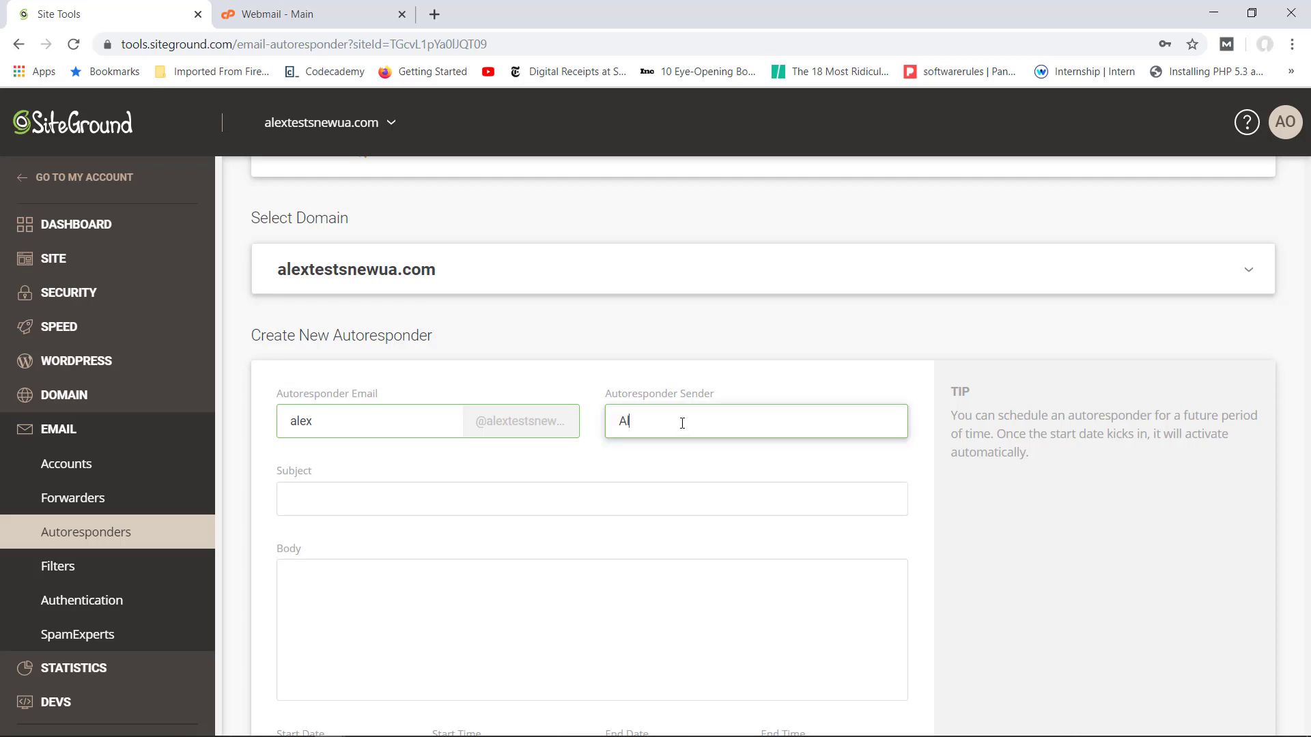
type("exander Oni")
key("Tab")
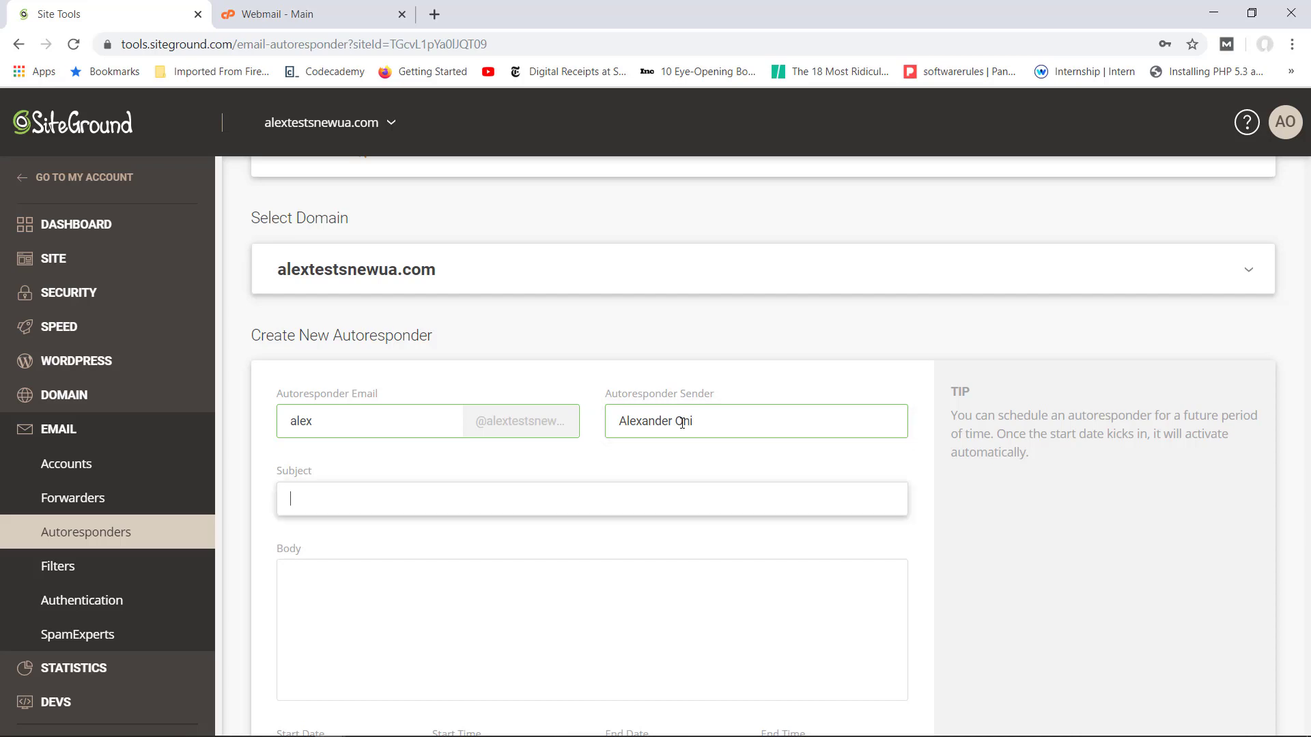
type("I am on Va")
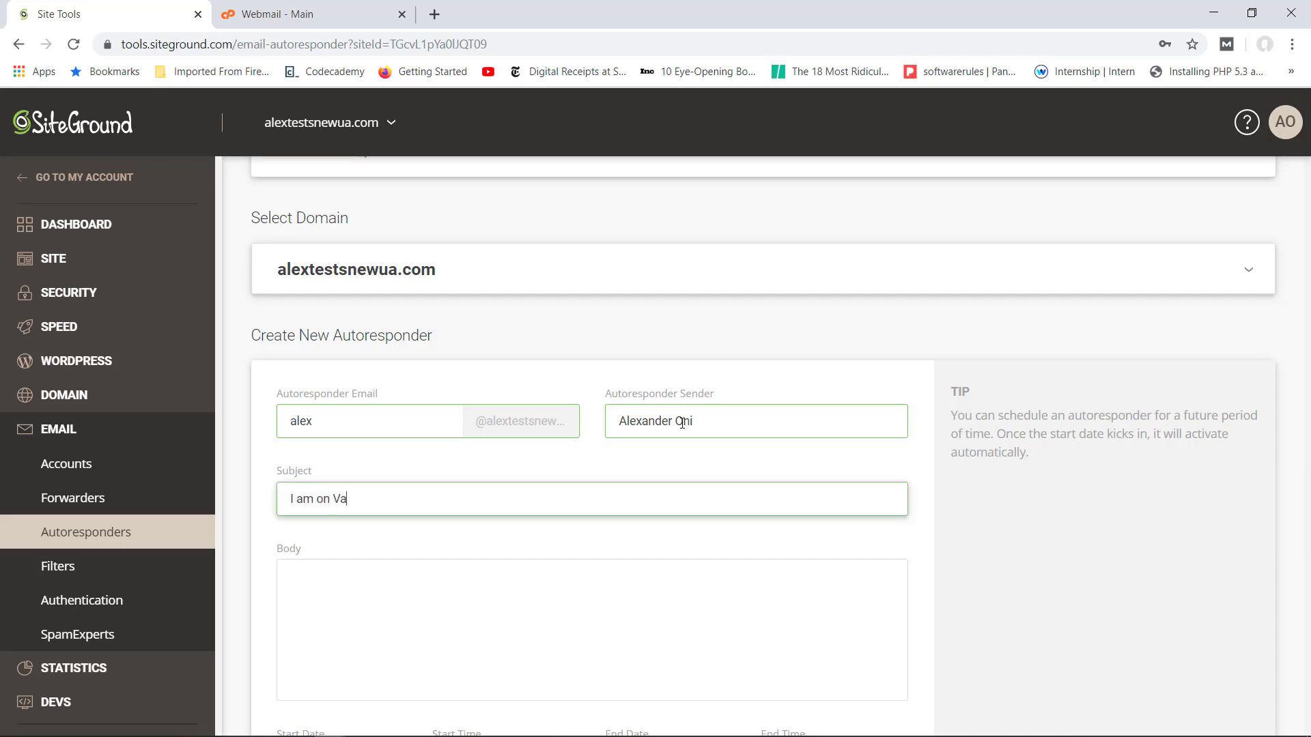
type("cation")
Write the away message 'Sorry I can't respond right now I am in the Bahamas', then open Email Filters
left_click(489, 614)
type("Sorry I")
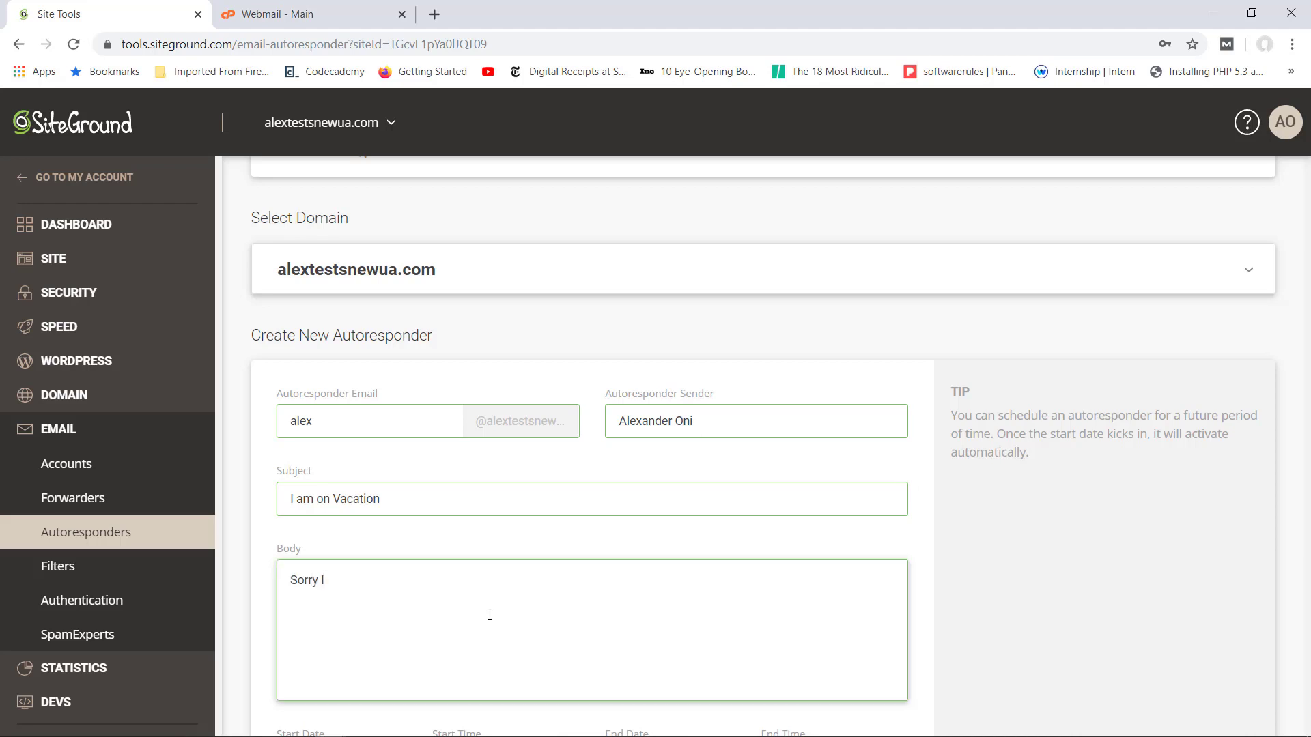
type(" can't respond right now I am i")
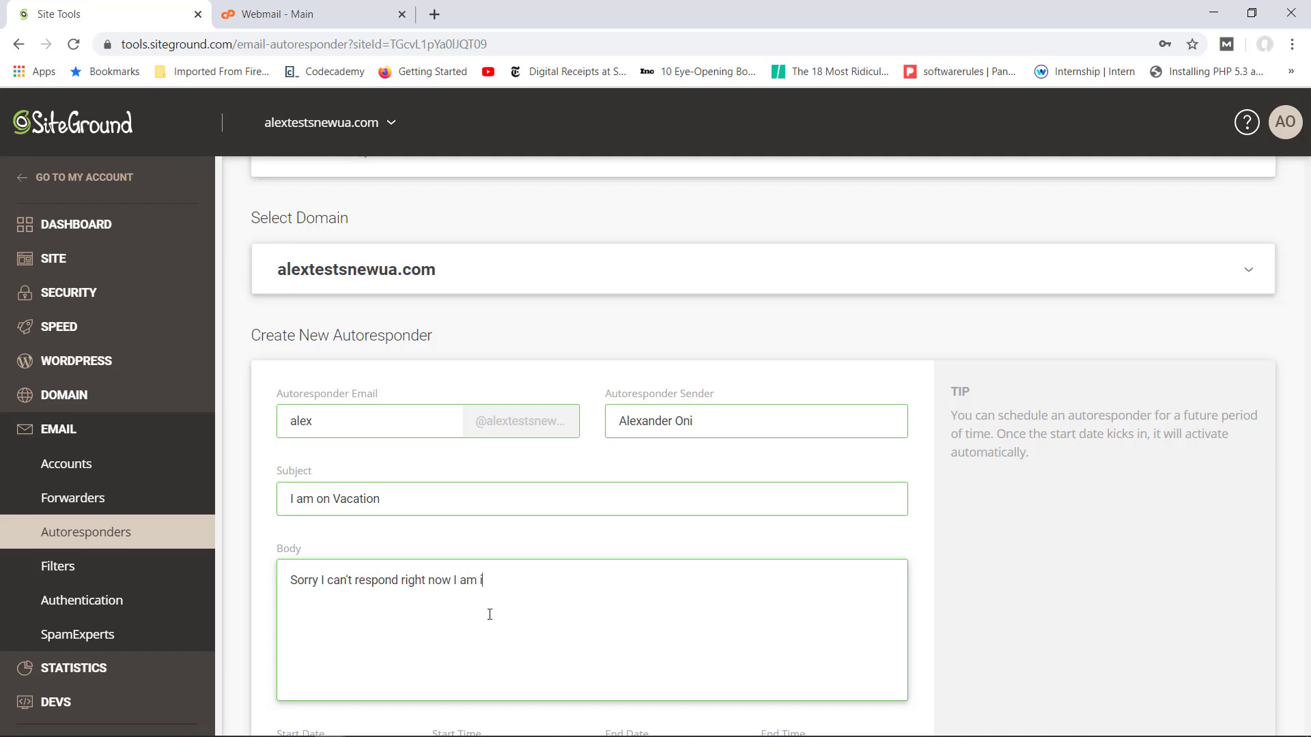
type("n the Bahamas hahahahahhaa")
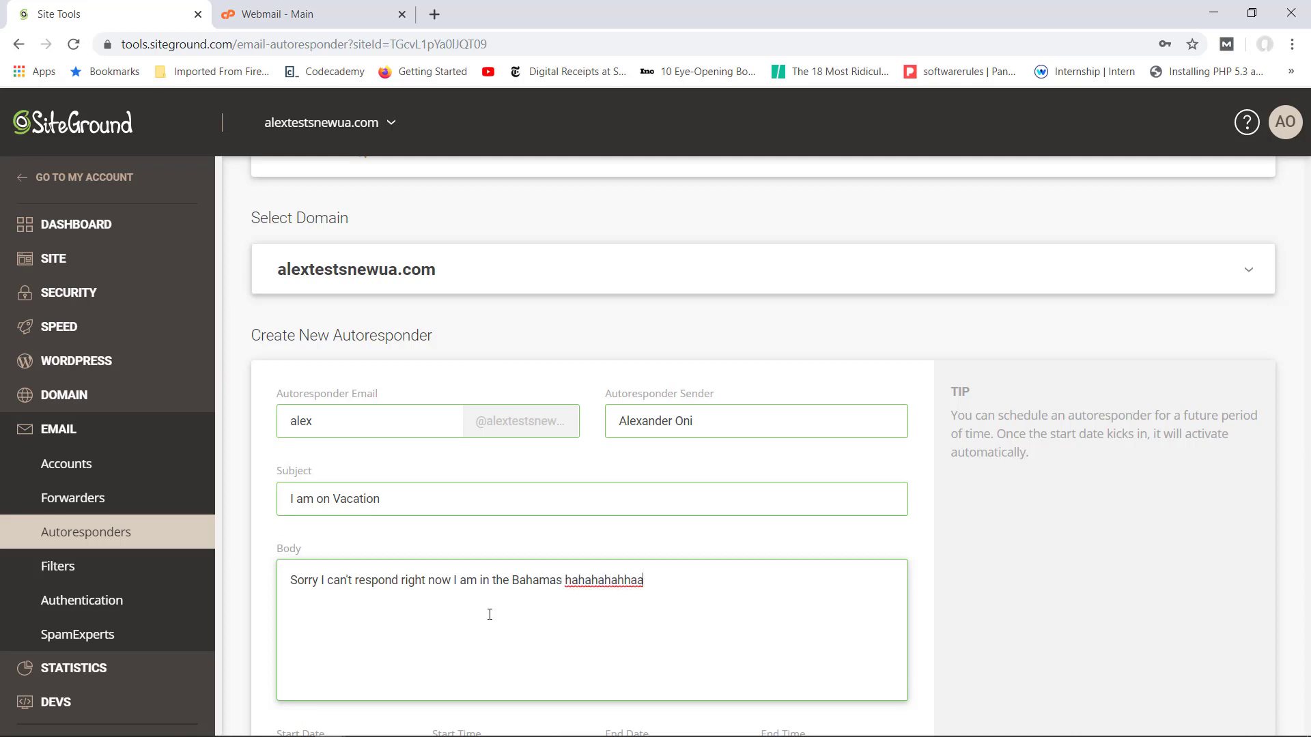
scroll(474, 540, "down", 3)
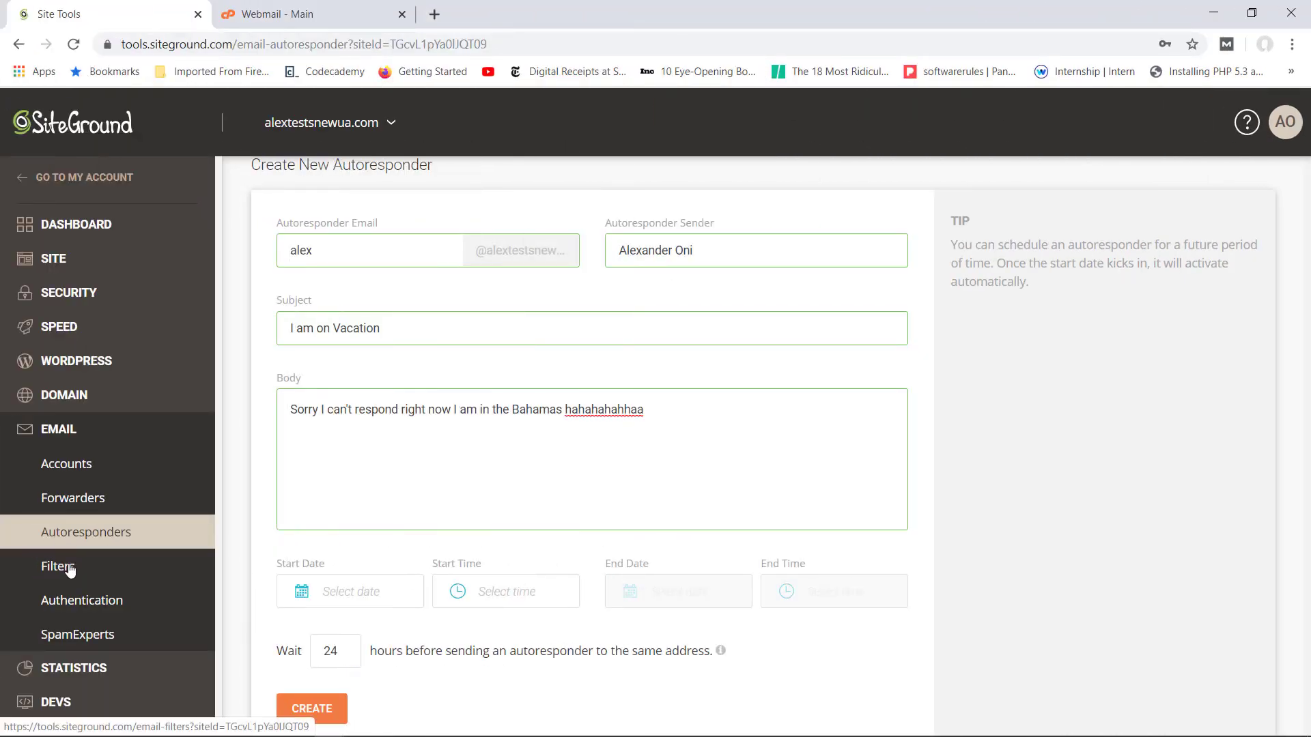
left_click(69, 570)
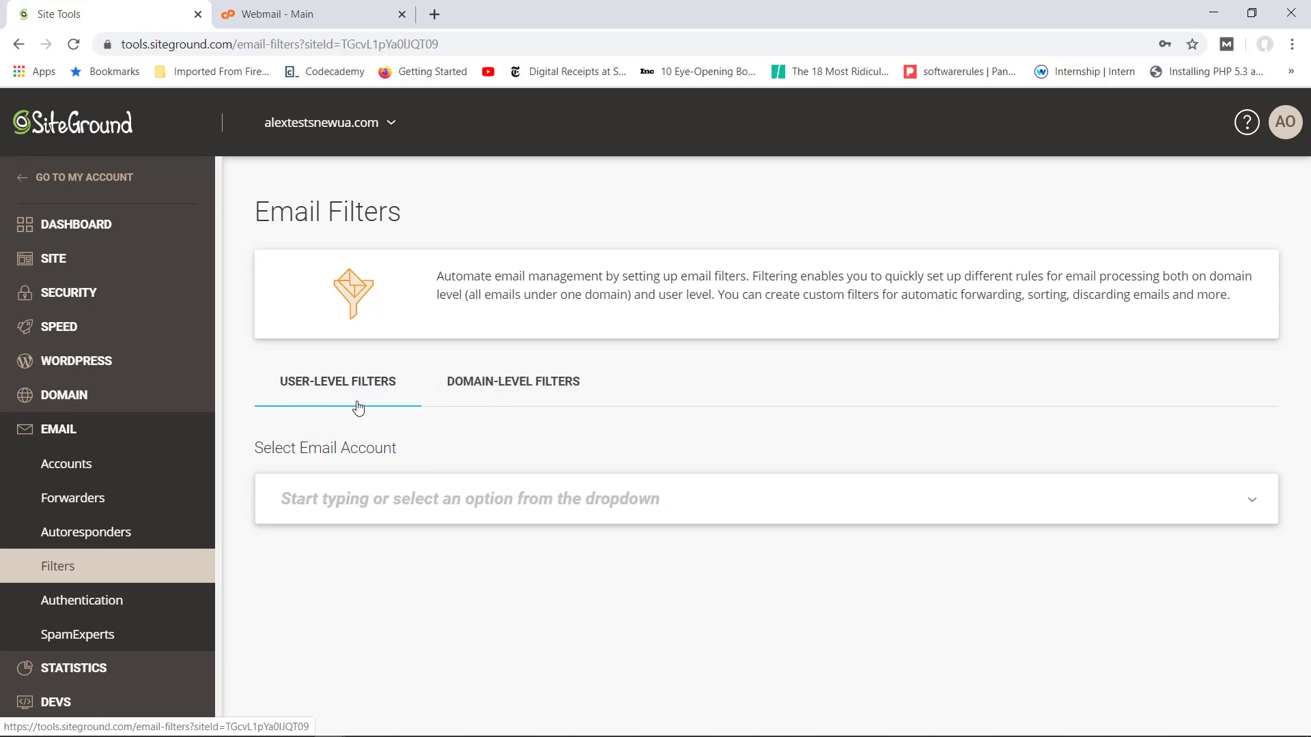
Choose the site's mailbox as the email account for the new user-level filter
left_click(716, 497)
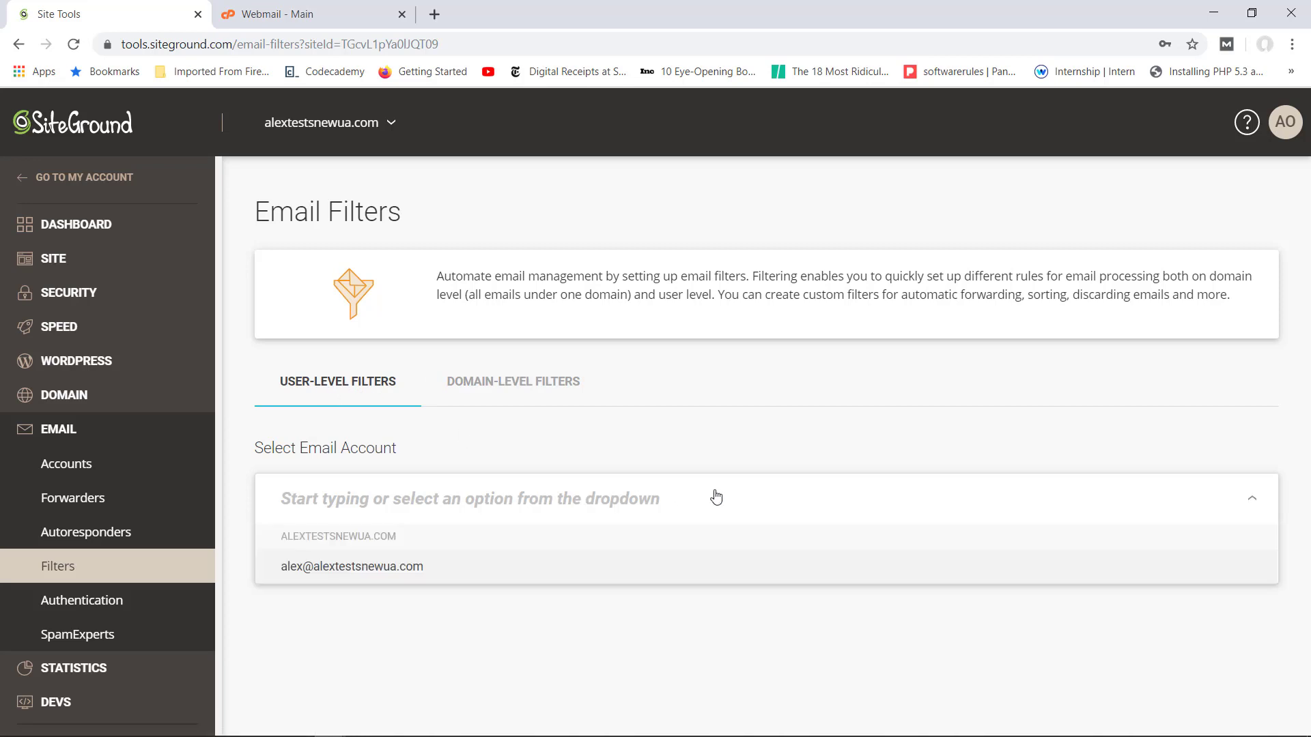
left_click(372, 566)
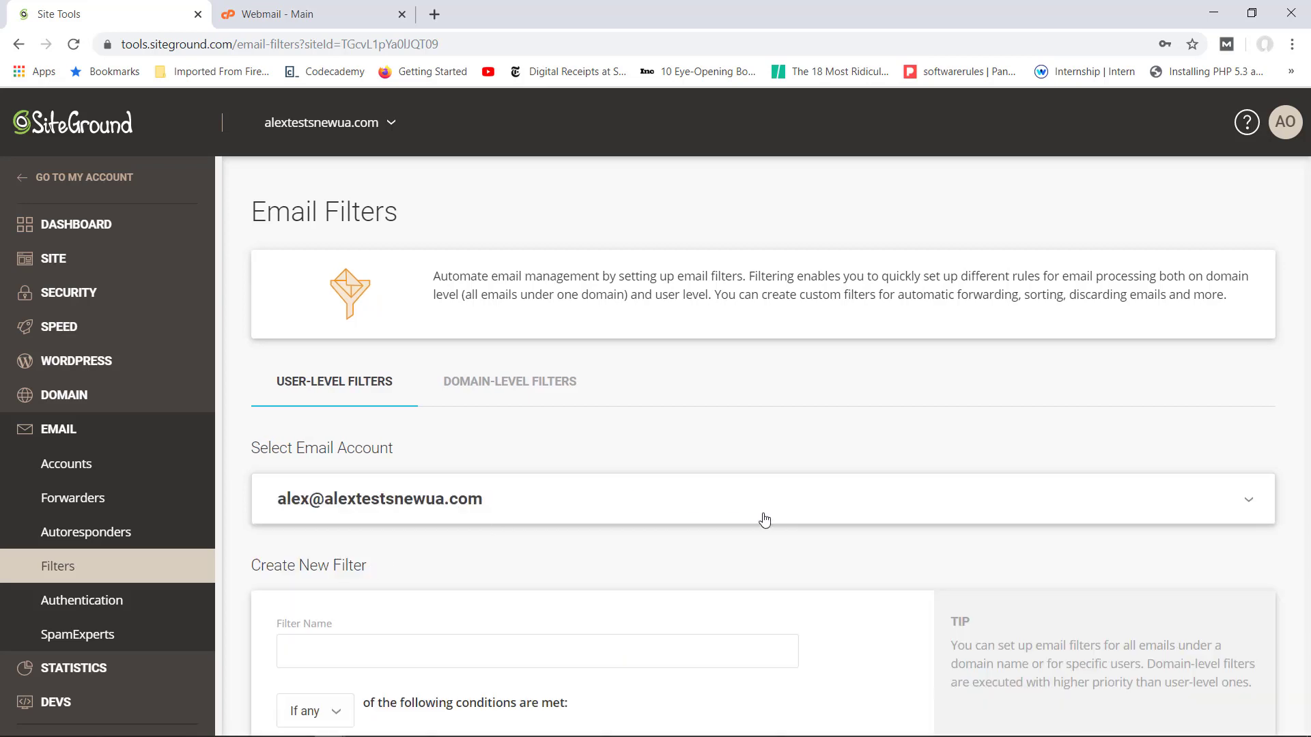
scroll(1308, 387, "down", 4)
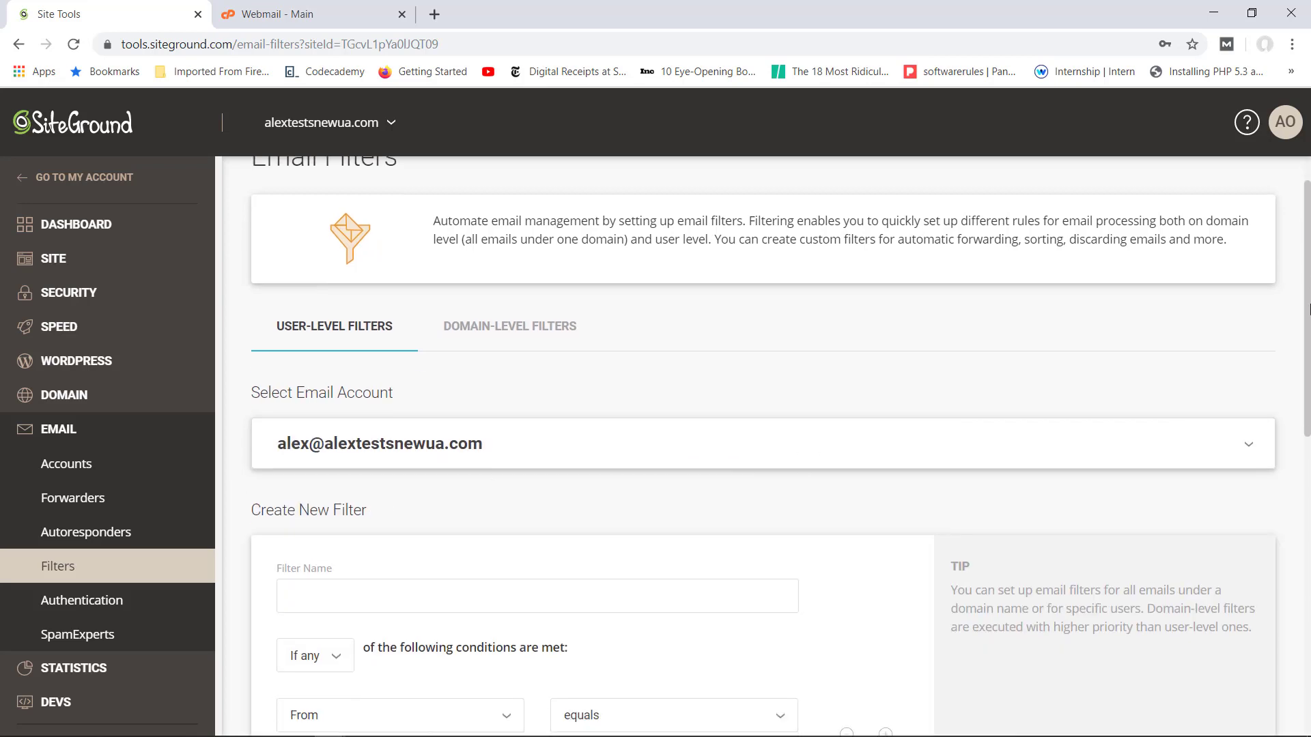
Name the filter 'Redirect Employment Email'
left_click(535, 388)
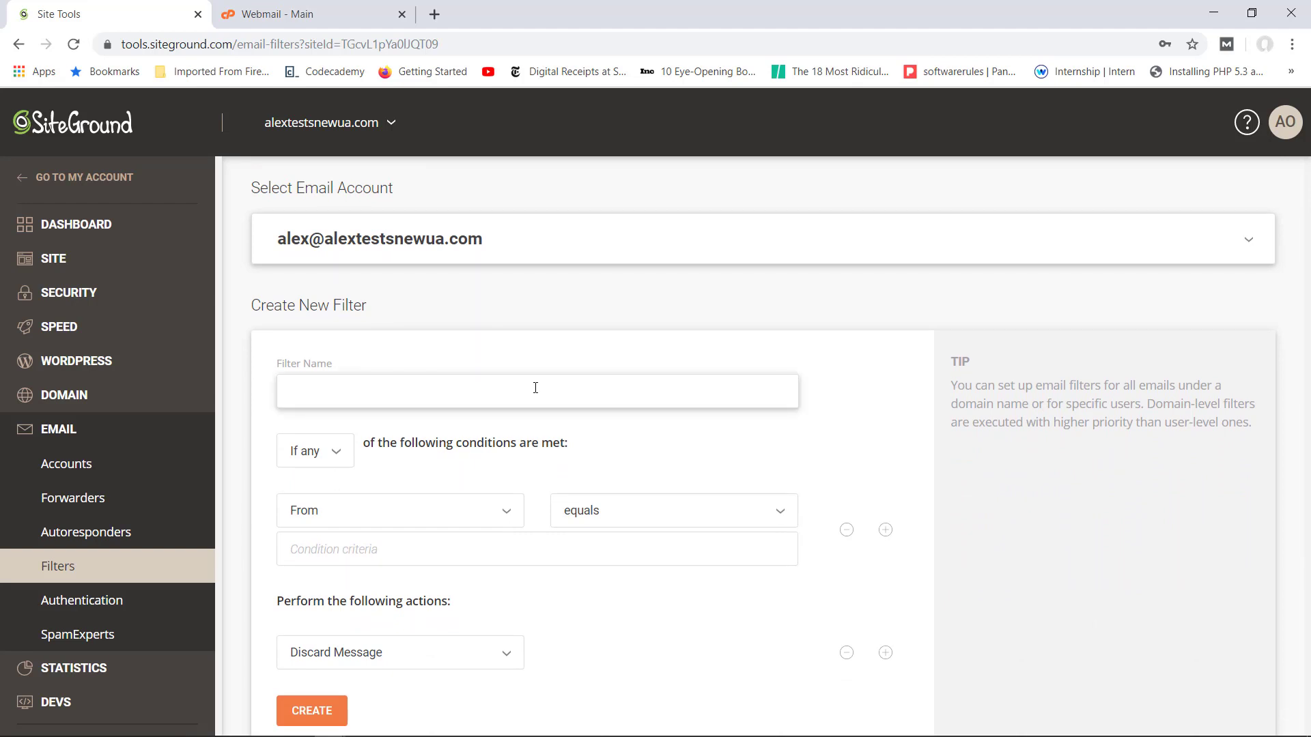
type("Redoir")
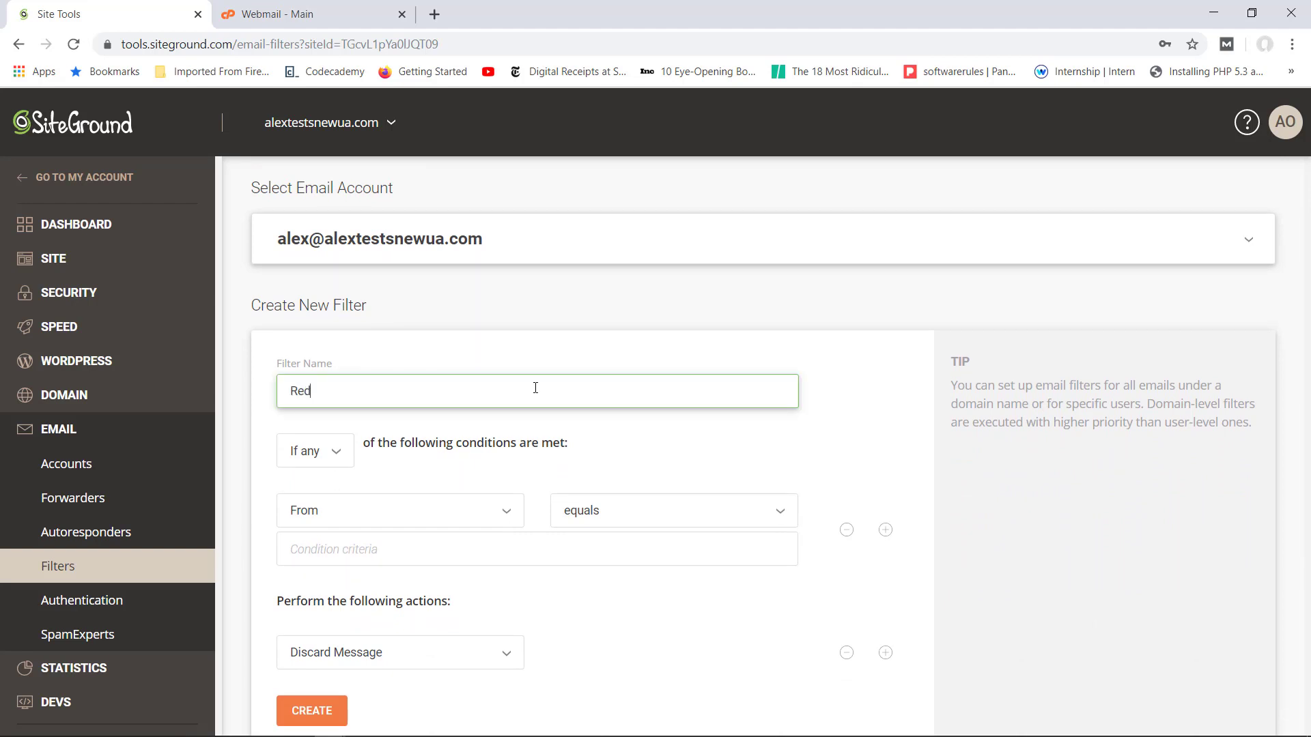
key("BackSpace")
key("BackSpace")
key("BackSpace")
type("irect2")
key("BackSpace")
type("Emplom")
key("BackSpace")
type("ymne")
key("BackSpace")
key("BackSpace")
type("ent Email")
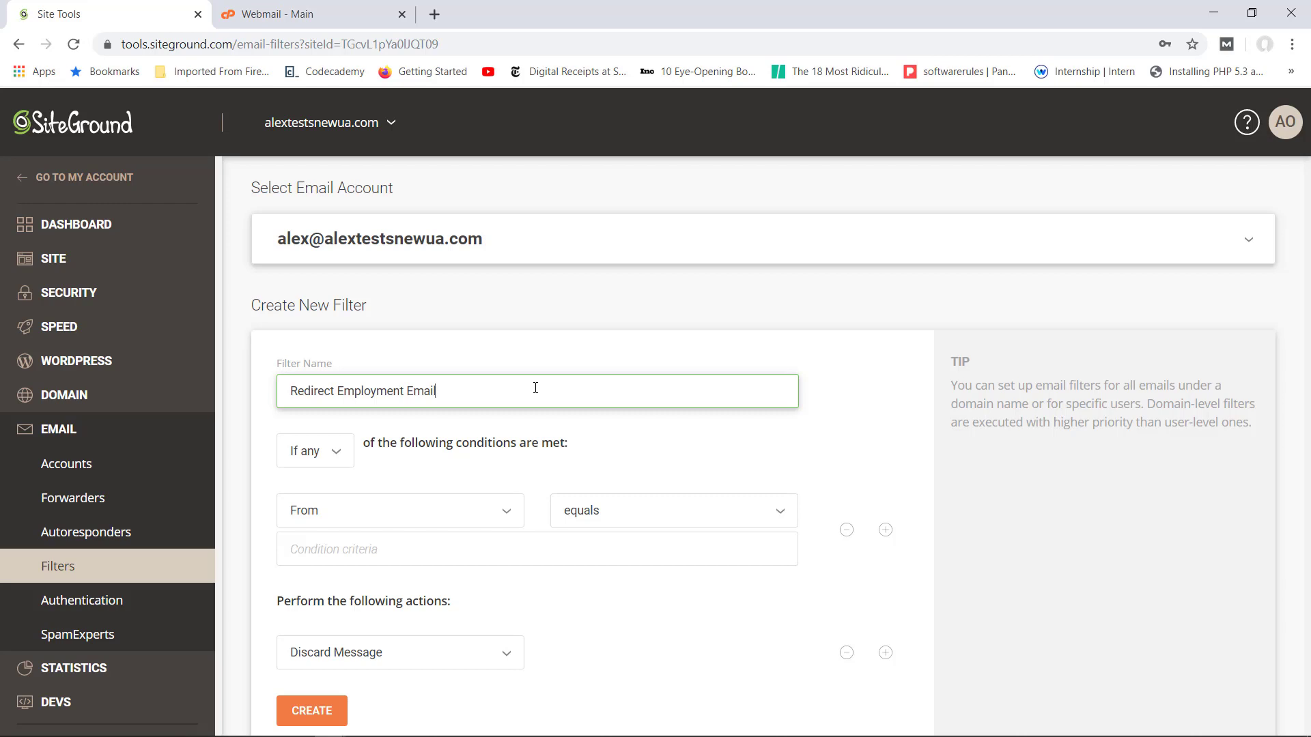
left_click(410, 473)
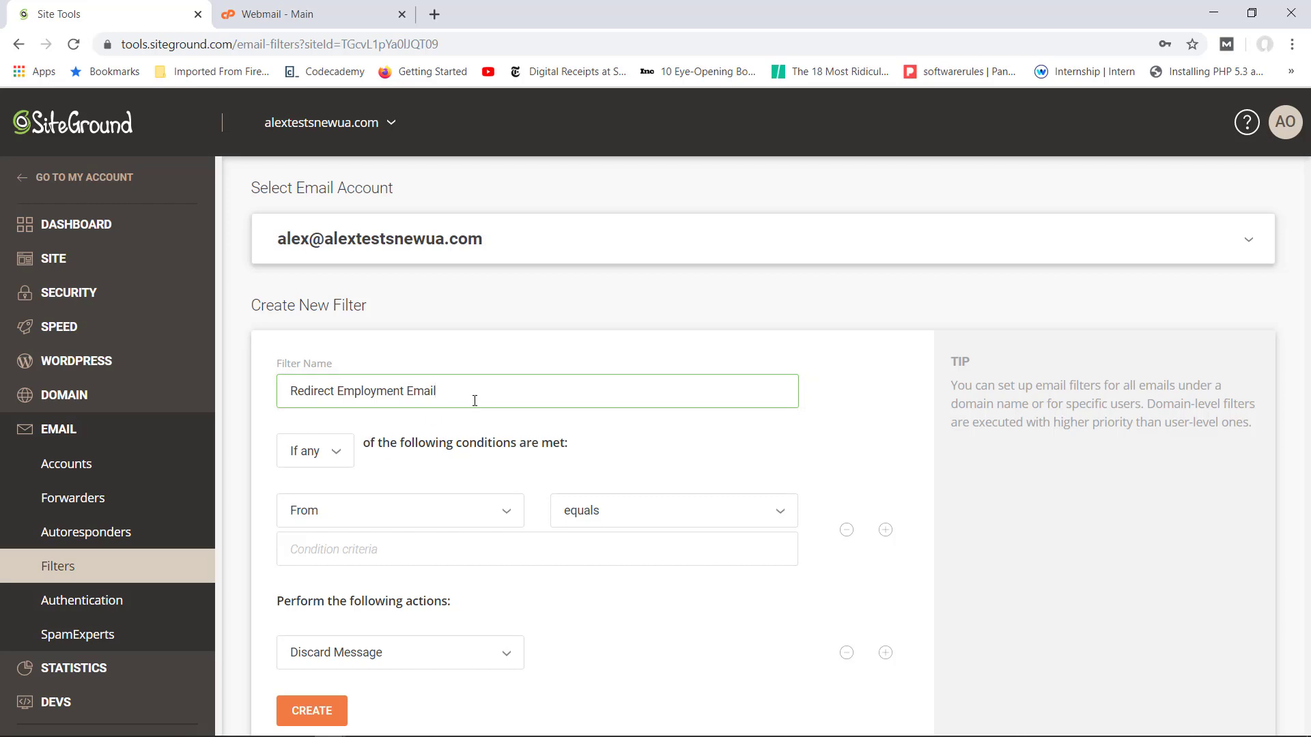
left_click_drag(475, 401, 339, 399)
left_click(394, 480)
Switch the filter action from Discard Message to Redirect to Email and enter the destination address
left_click(481, 666)
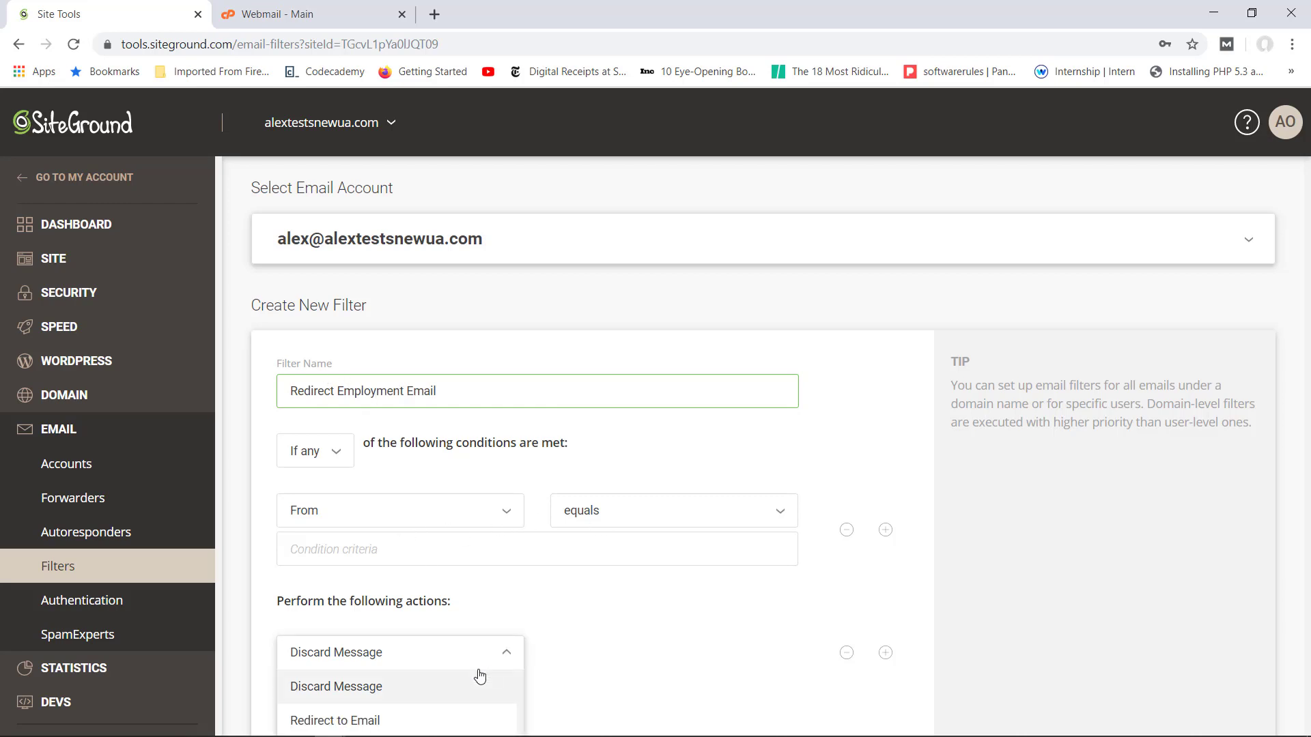
left_click(374, 716)
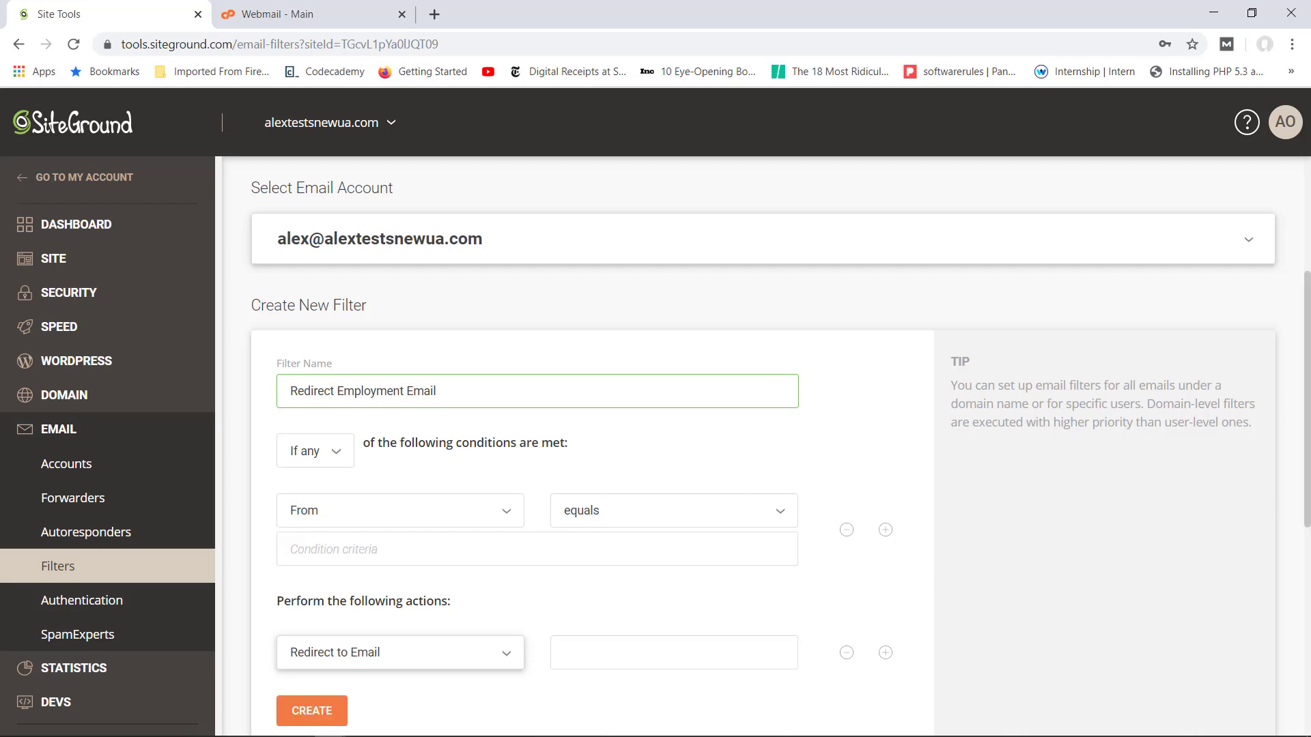
scroll(1308, 468, "down", 2)
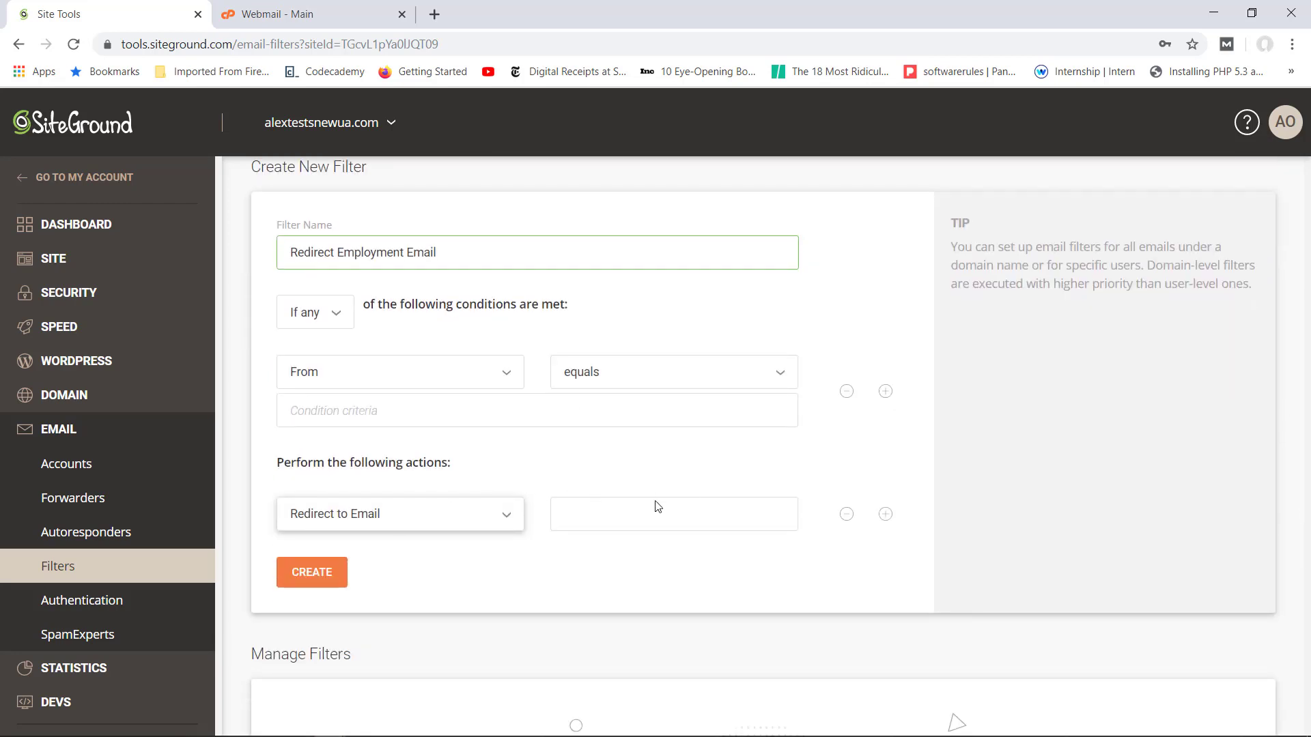
left_click(608, 508)
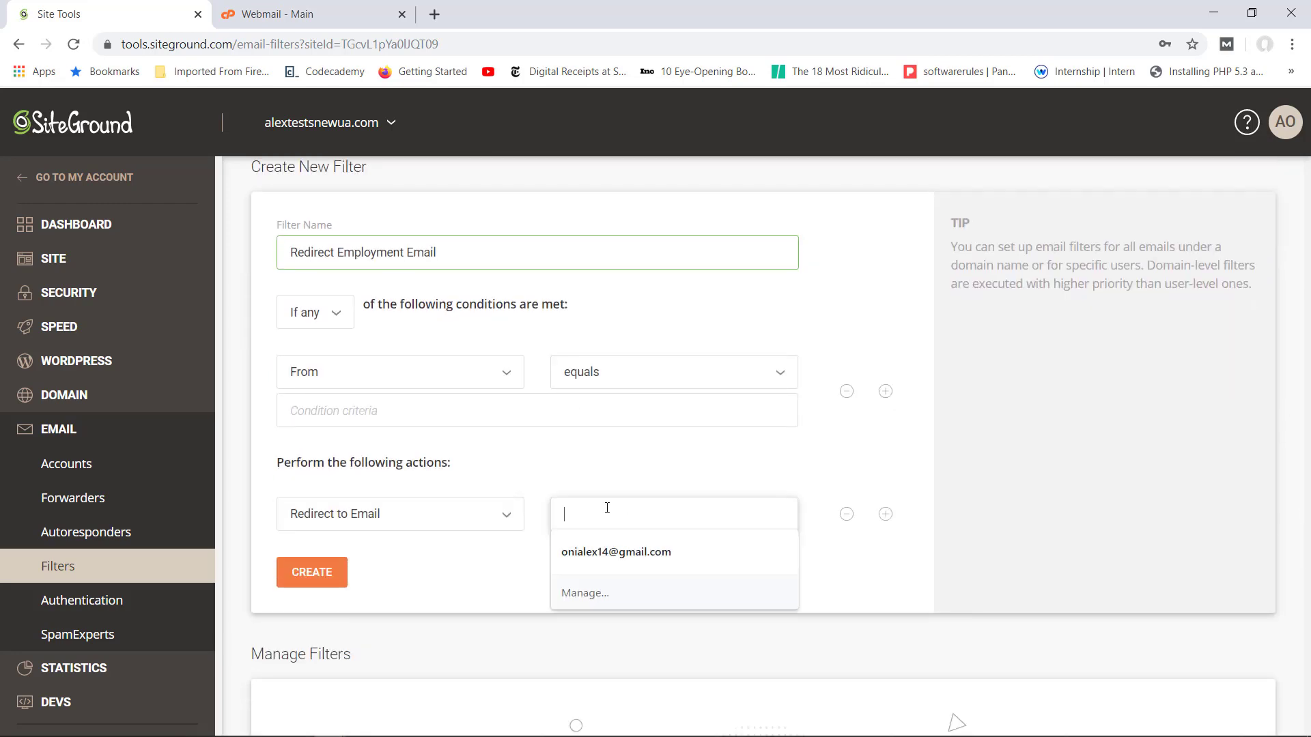
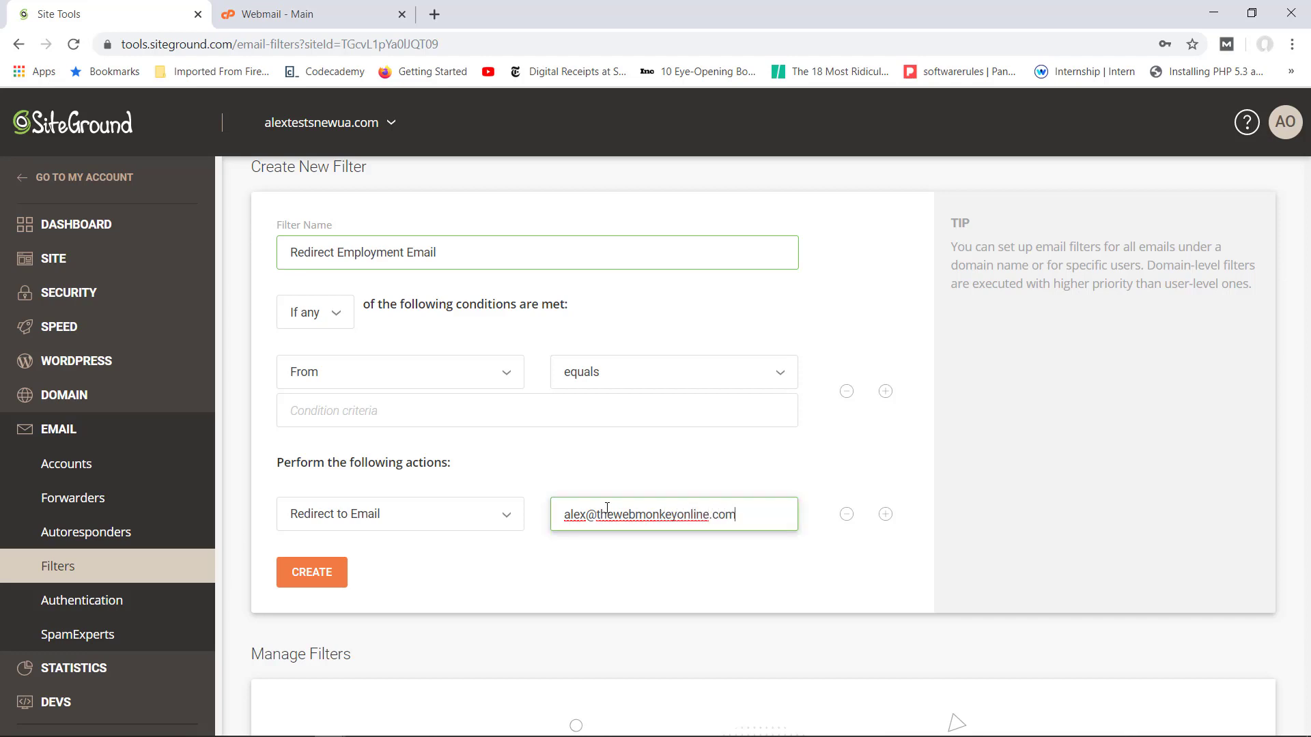
left_click(889, 454)
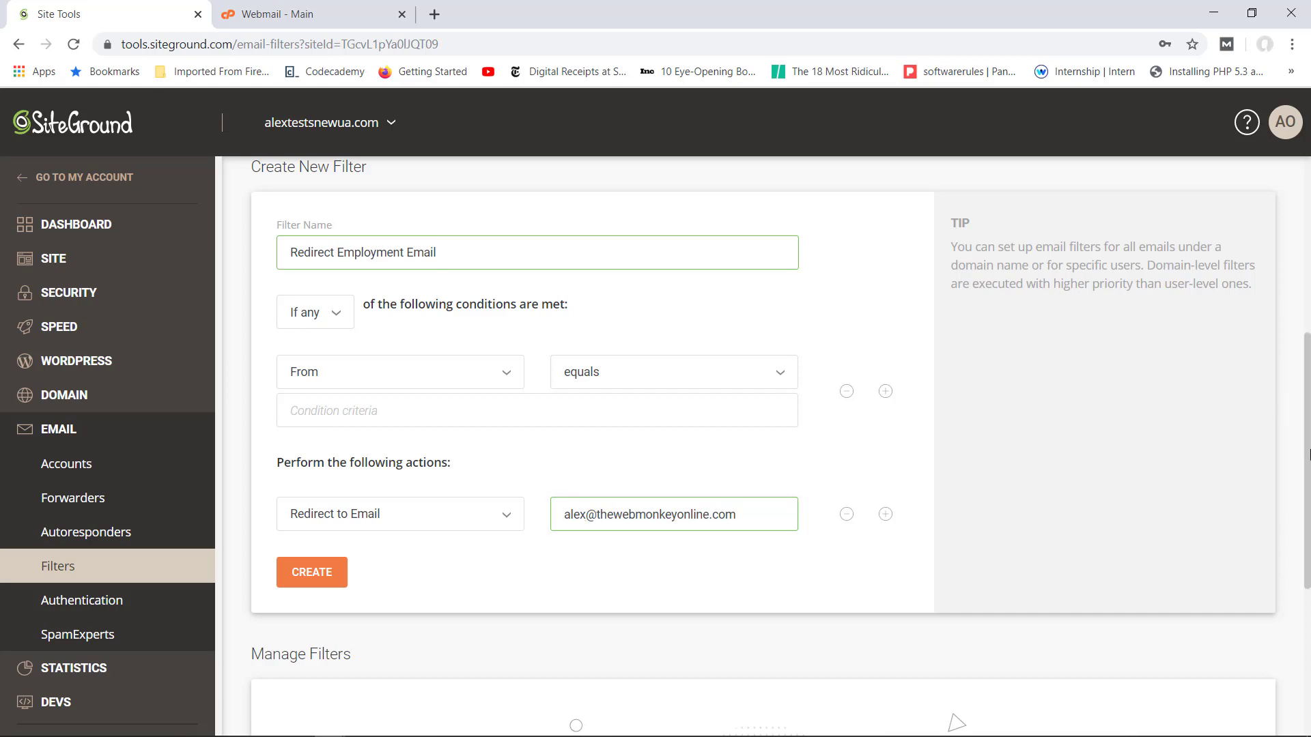
scroll(1307, 454, "up", 2)
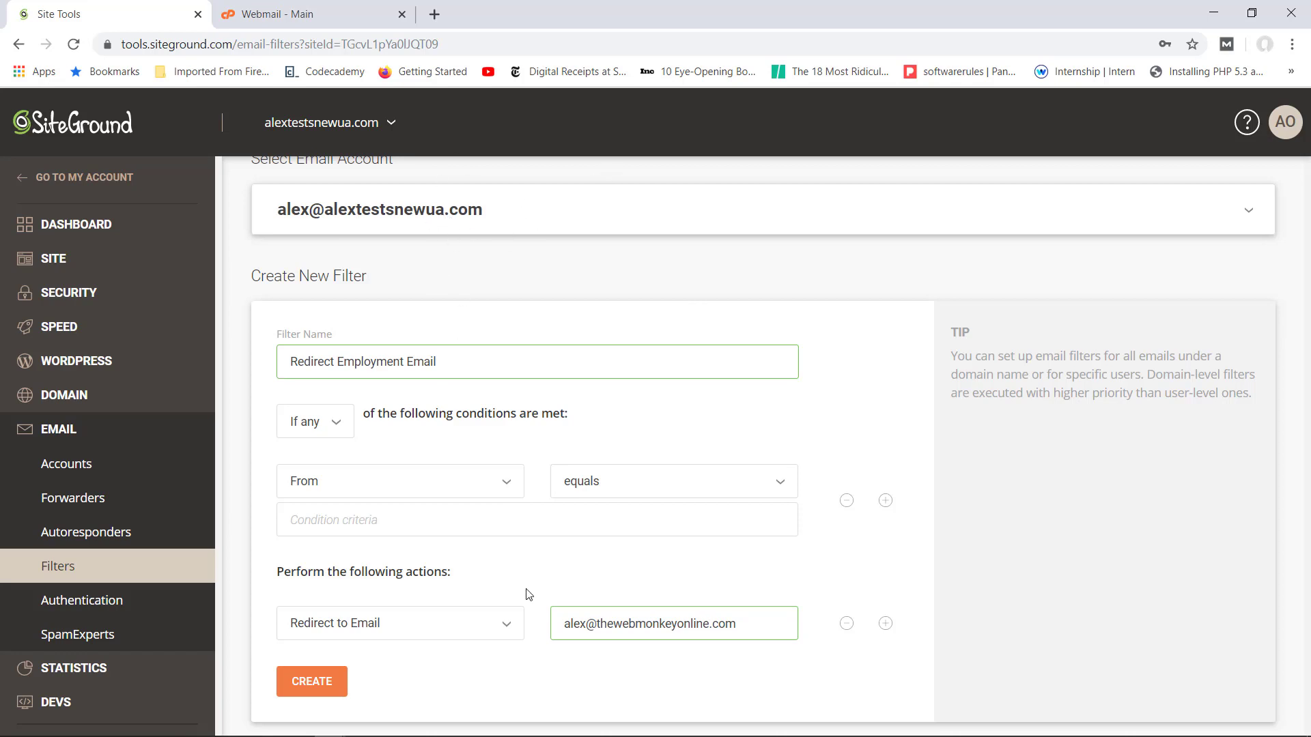
Set the filter condition to Subject contains 'employment'
left_click_drag(565, 626, 736, 624)
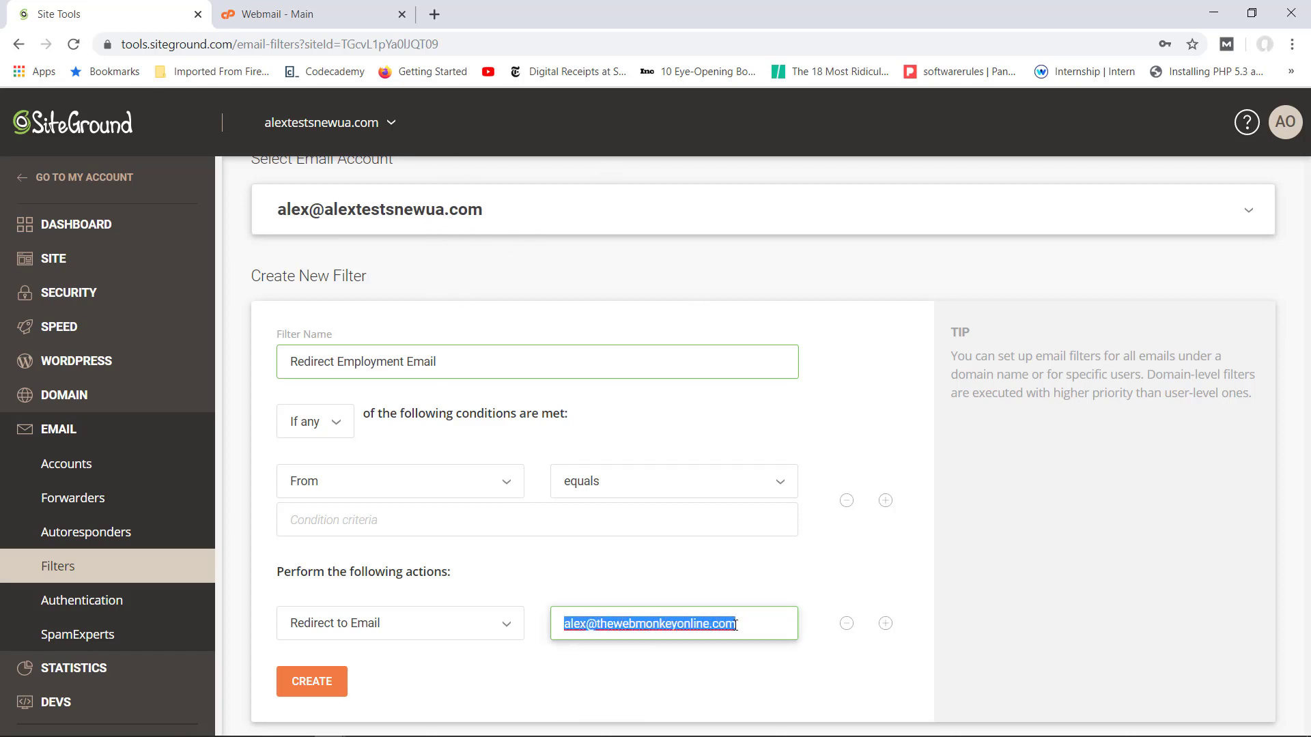
left_click(484, 483)
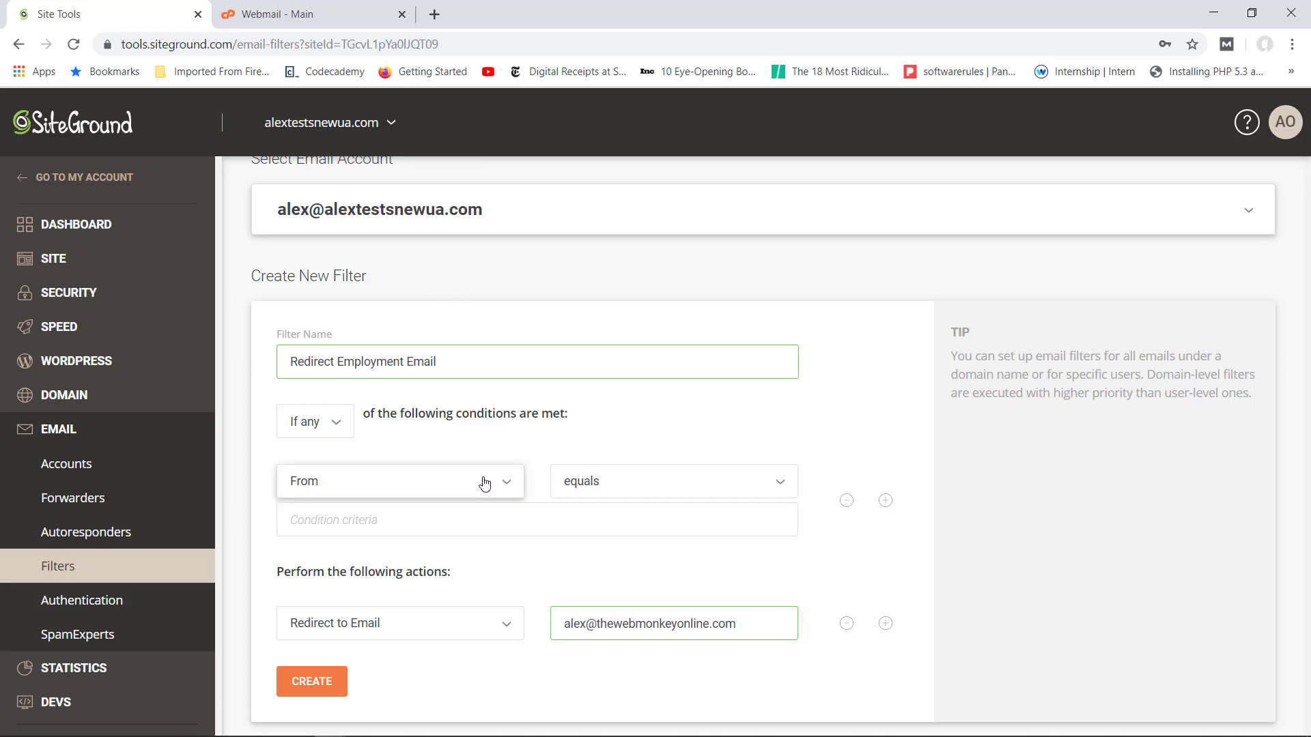
left_click(332, 551)
left_click(591, 491)
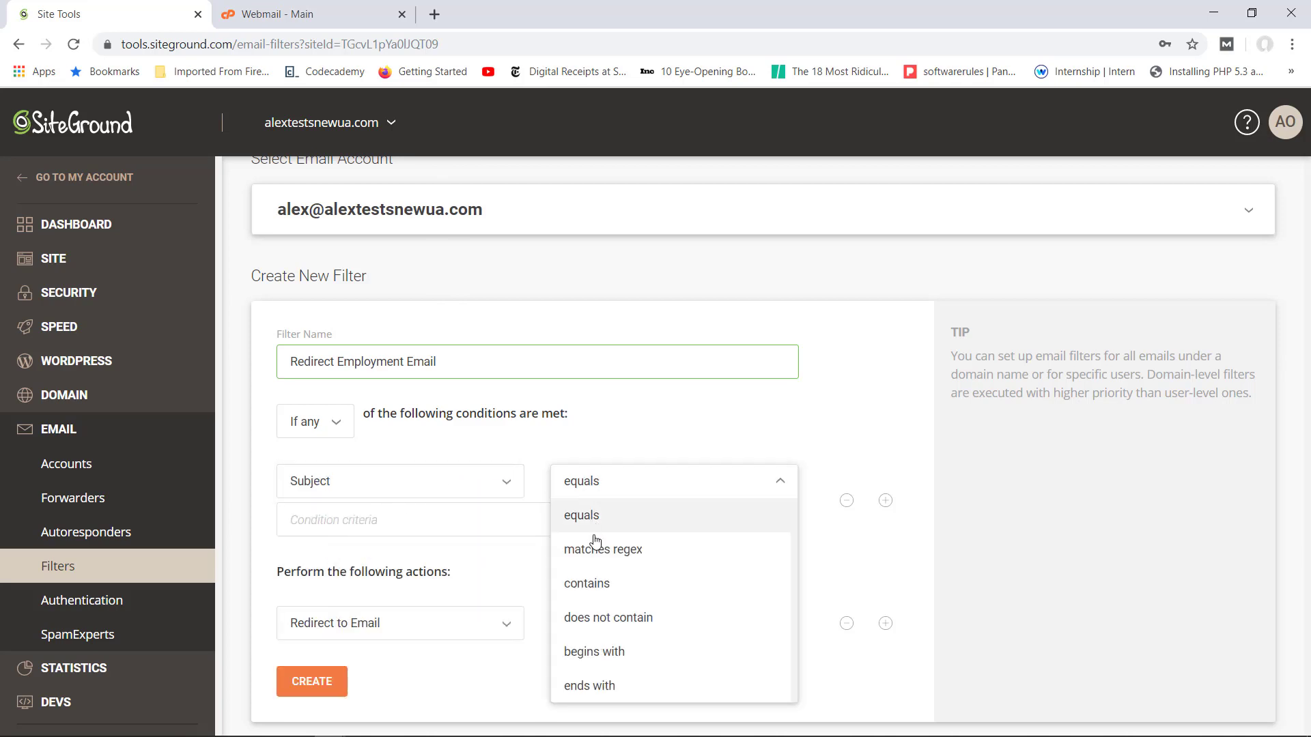
left_click(592, 580)
left_click(449, 517)
type("e")
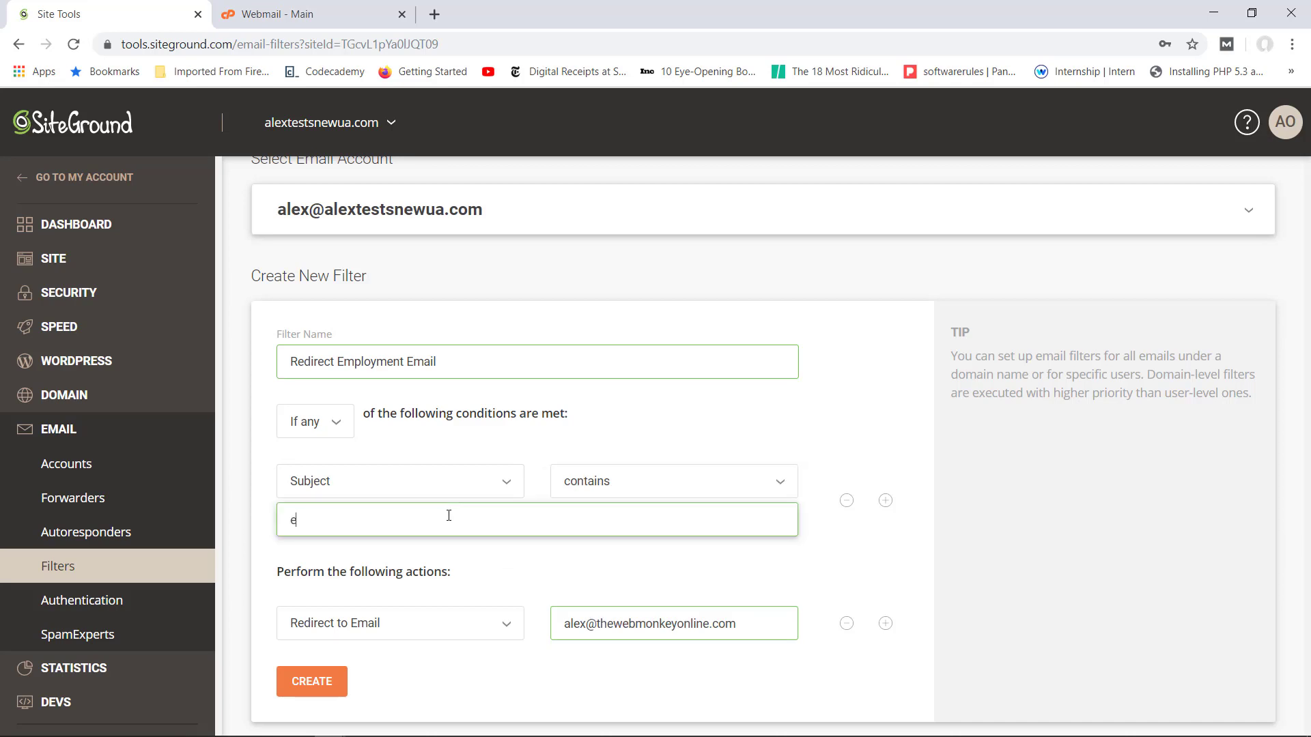
type("mployment")
Change the condition field to Body, keeping contains, then go to Domain-Level Filters
left_click_drag(731, 621, 548, 637)
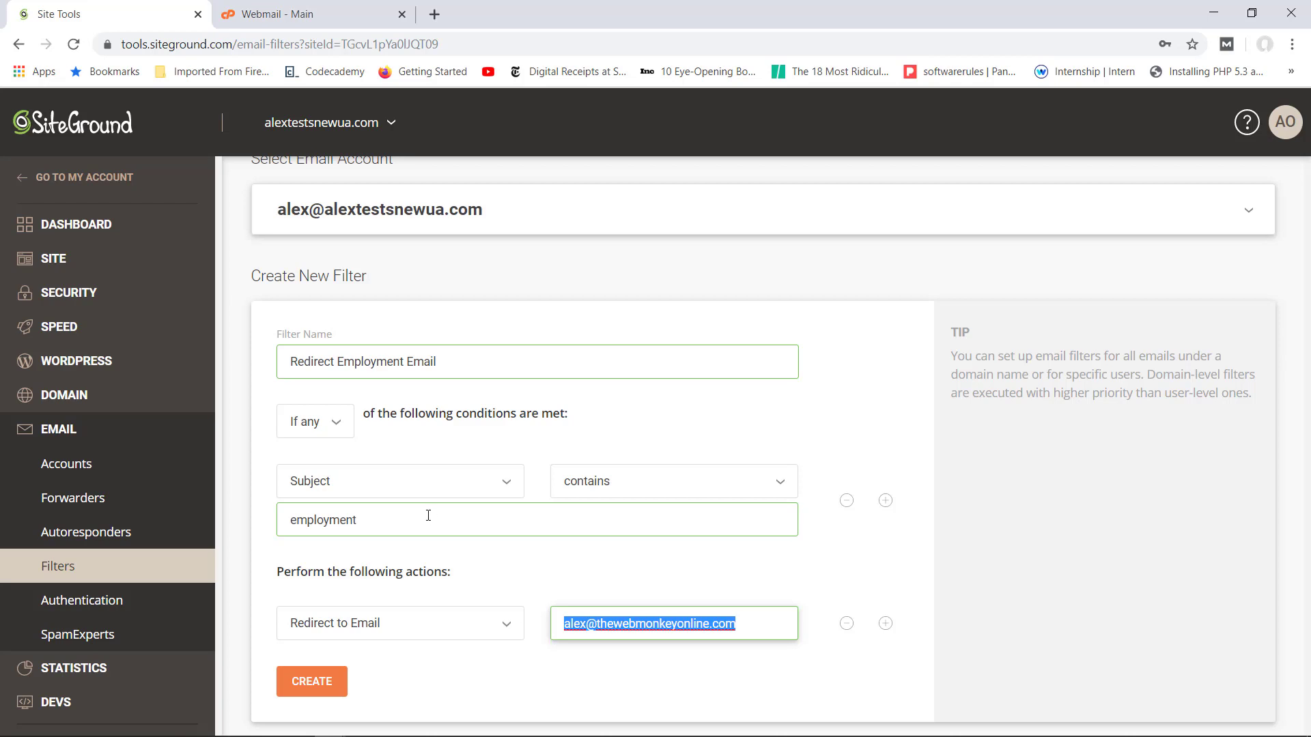
left_click(499, 479)
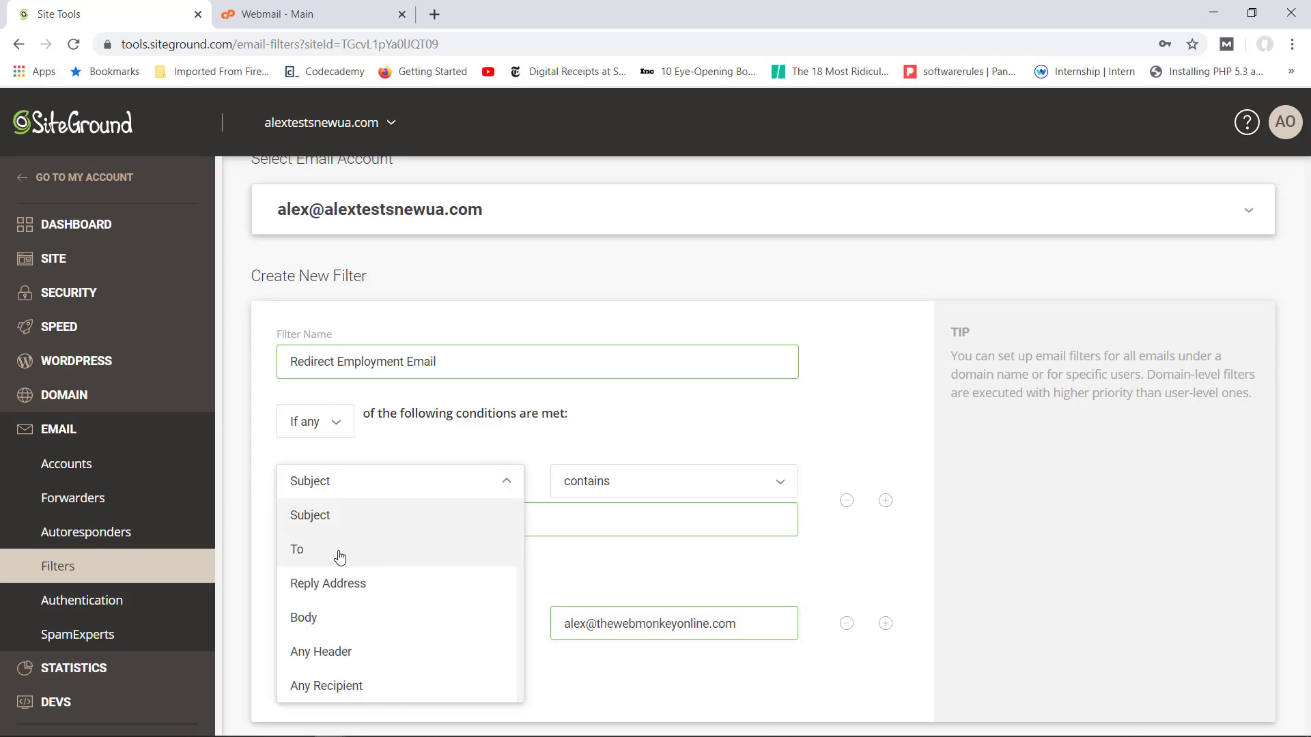
left_click(304, 618)
left_click(641, 492)
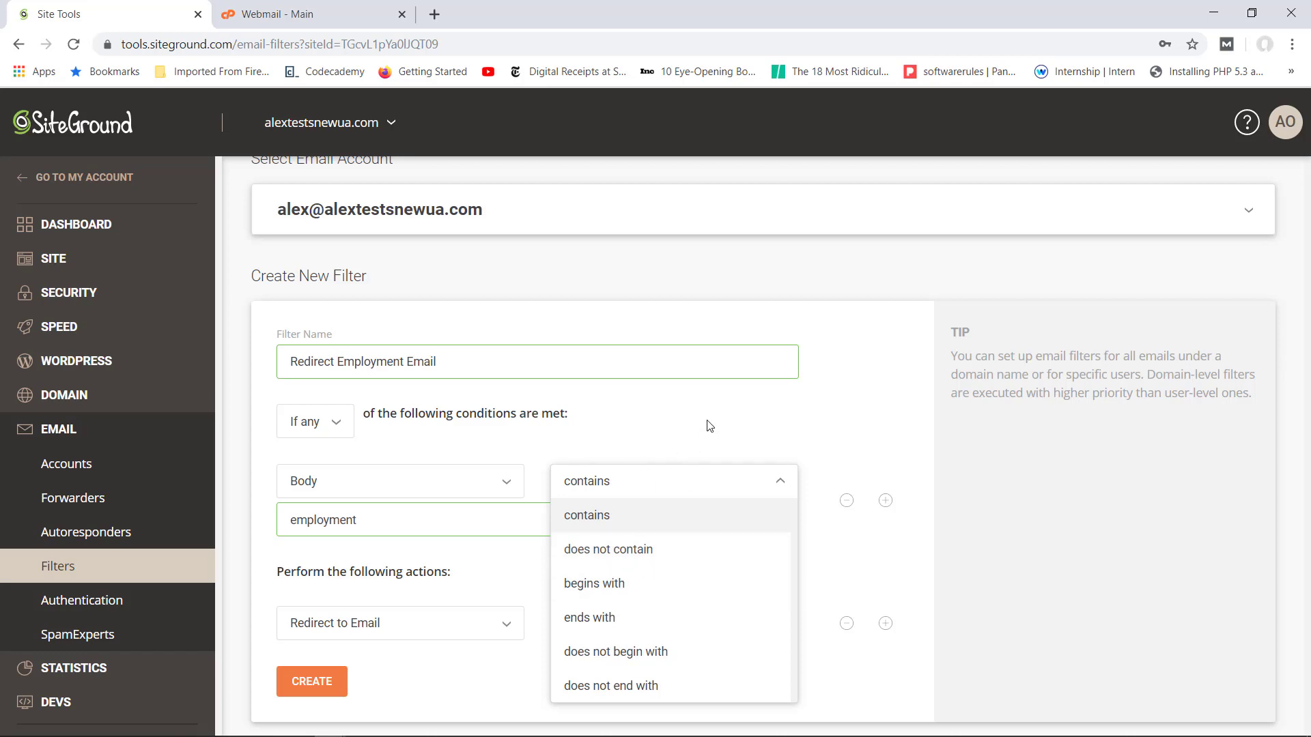
left_click(825, 421)
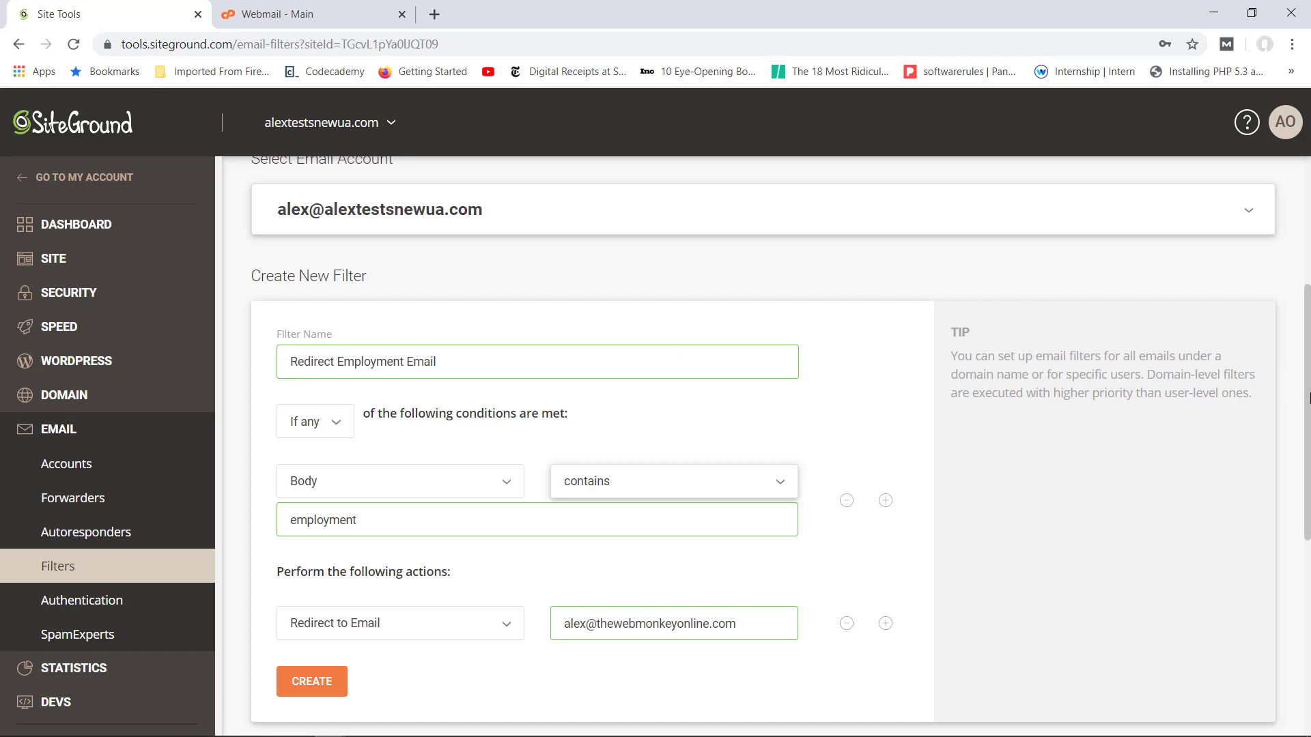
scroll(1307, 398, "up", 3)
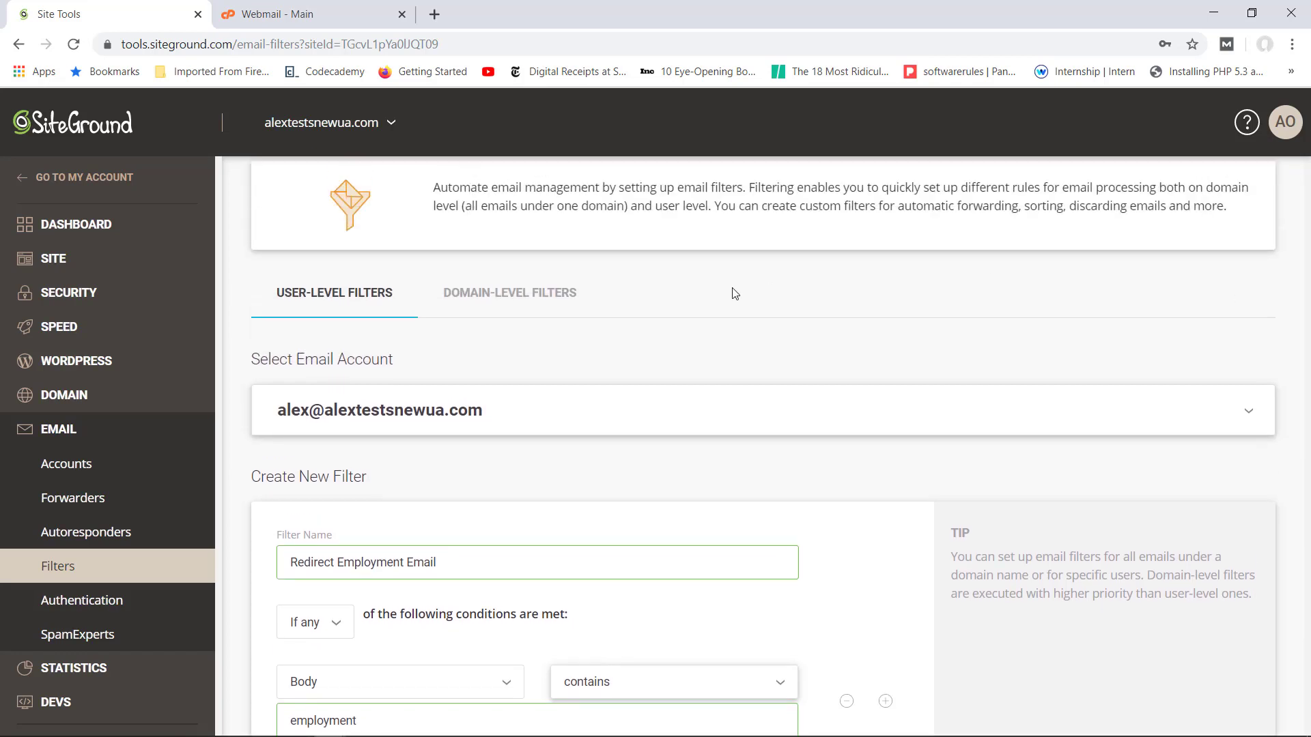
left_click(538, 296)
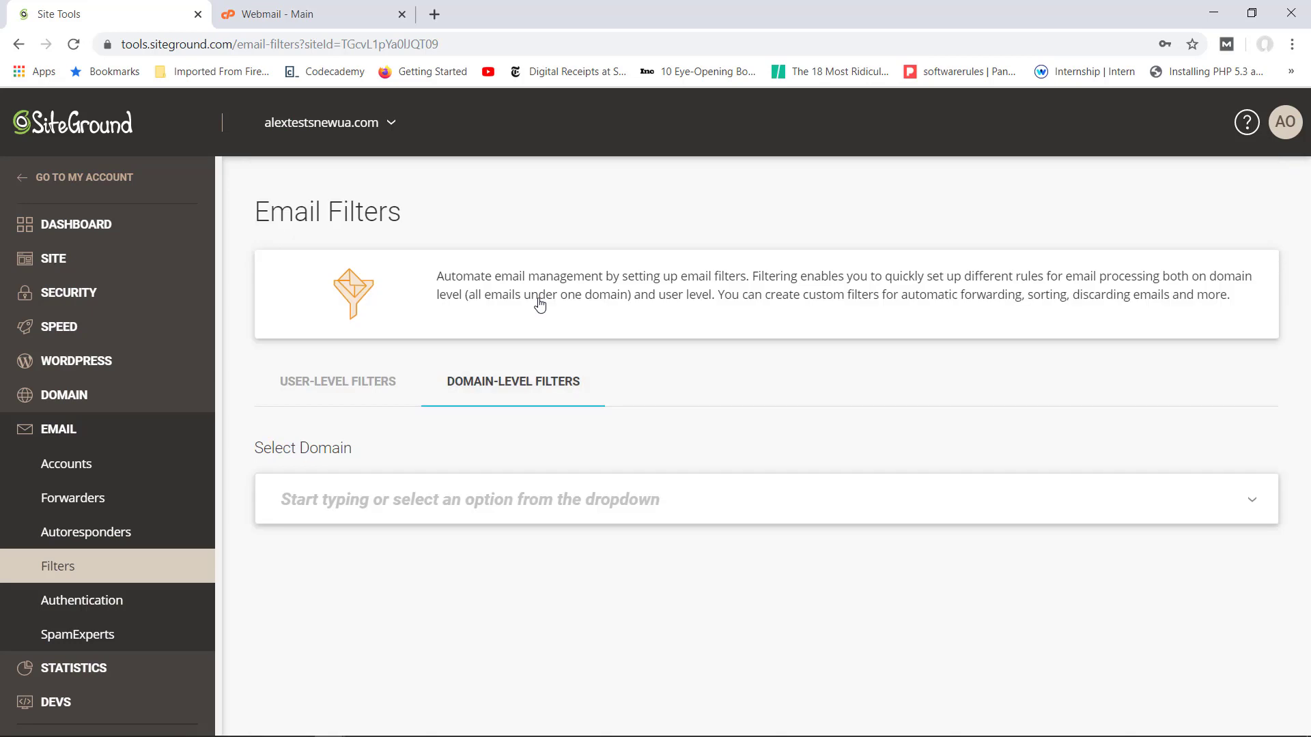
Start a domain-level filter for alextestsnewua.com, leaving the If any/If all choice unchanged
left_click(723, 524)
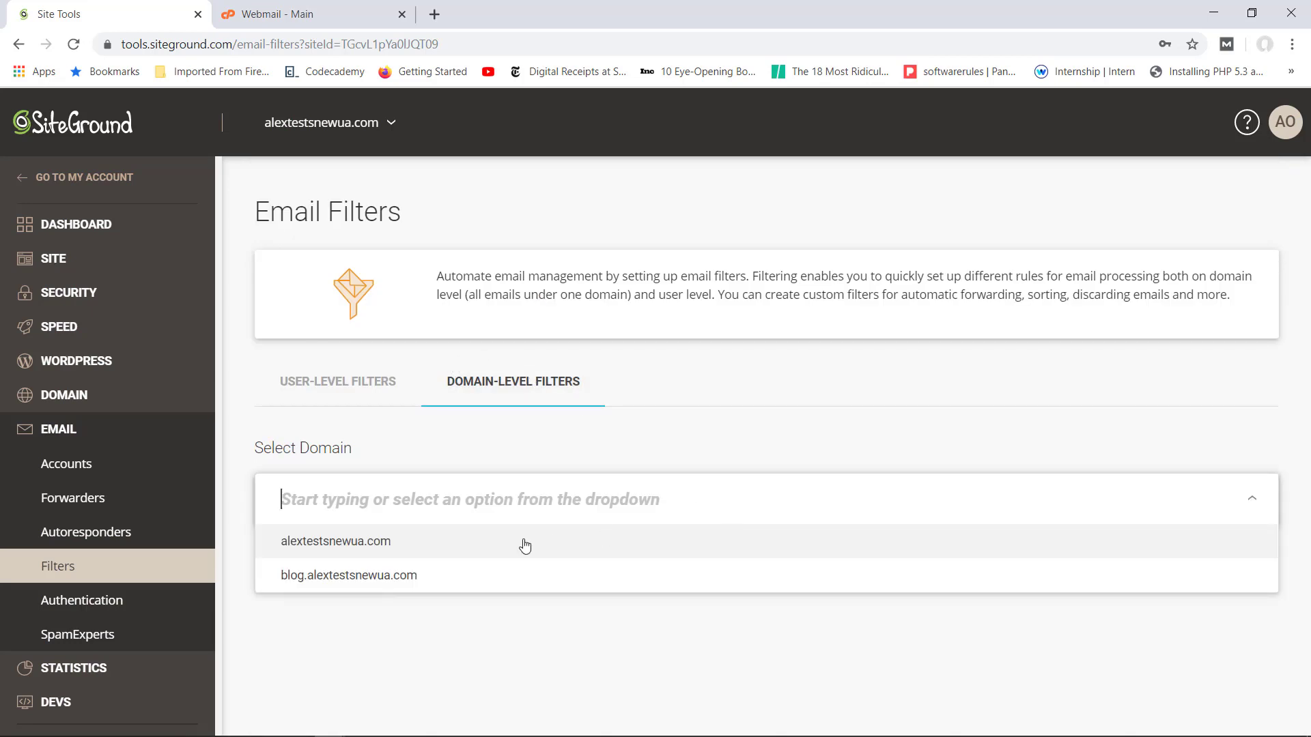
left_click(450, 546)
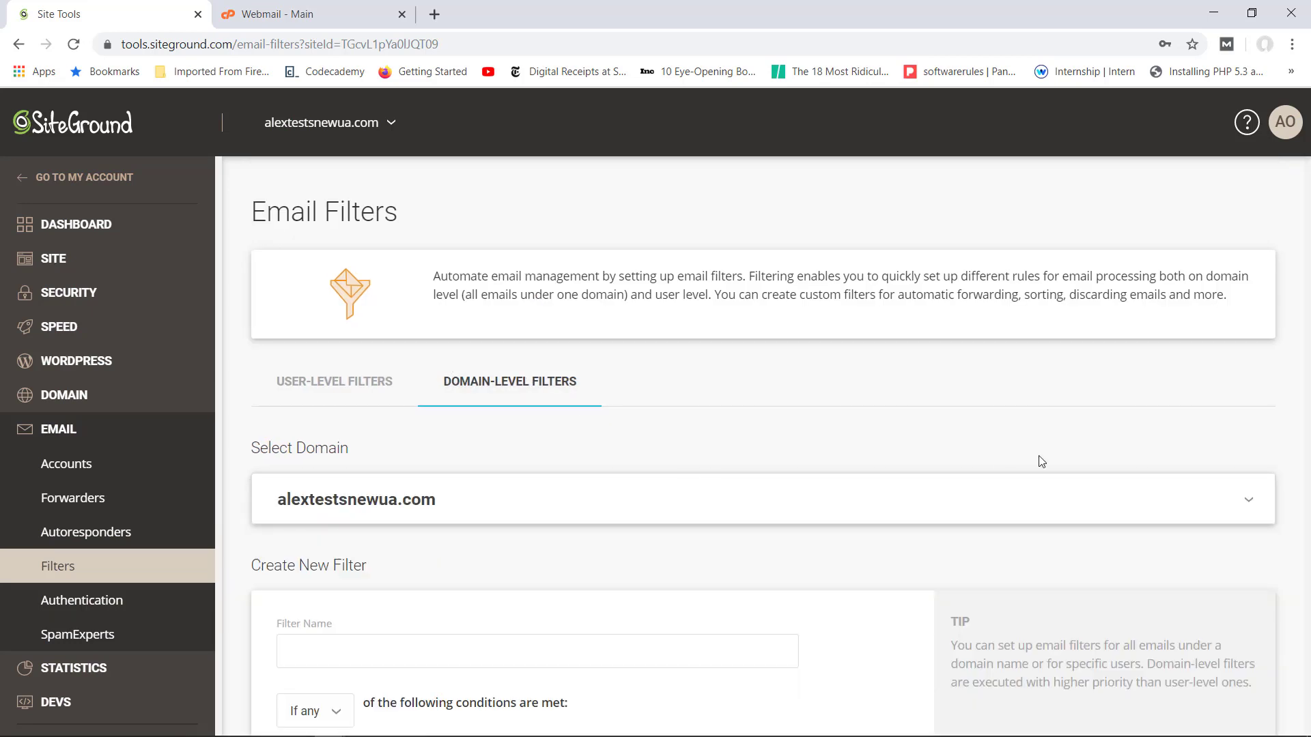
scroll(1297, 402, "down", 4)
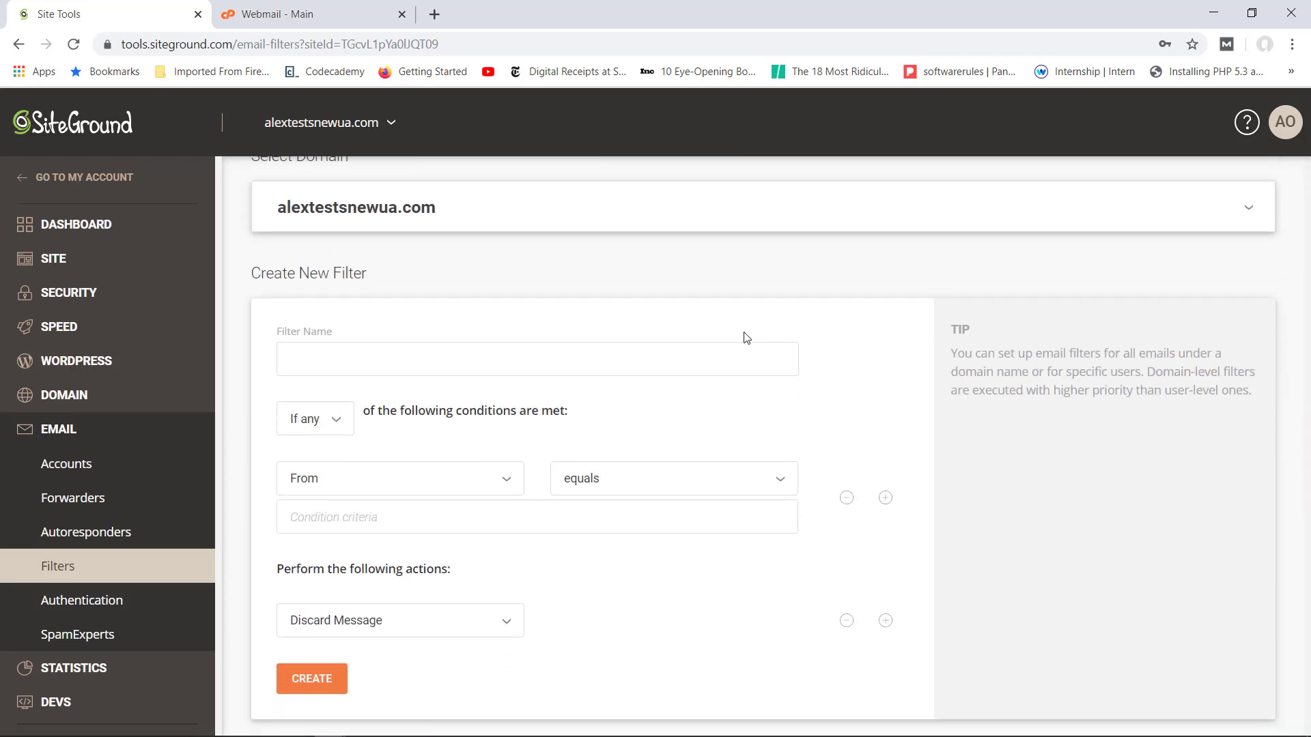
left_click(330, 429)
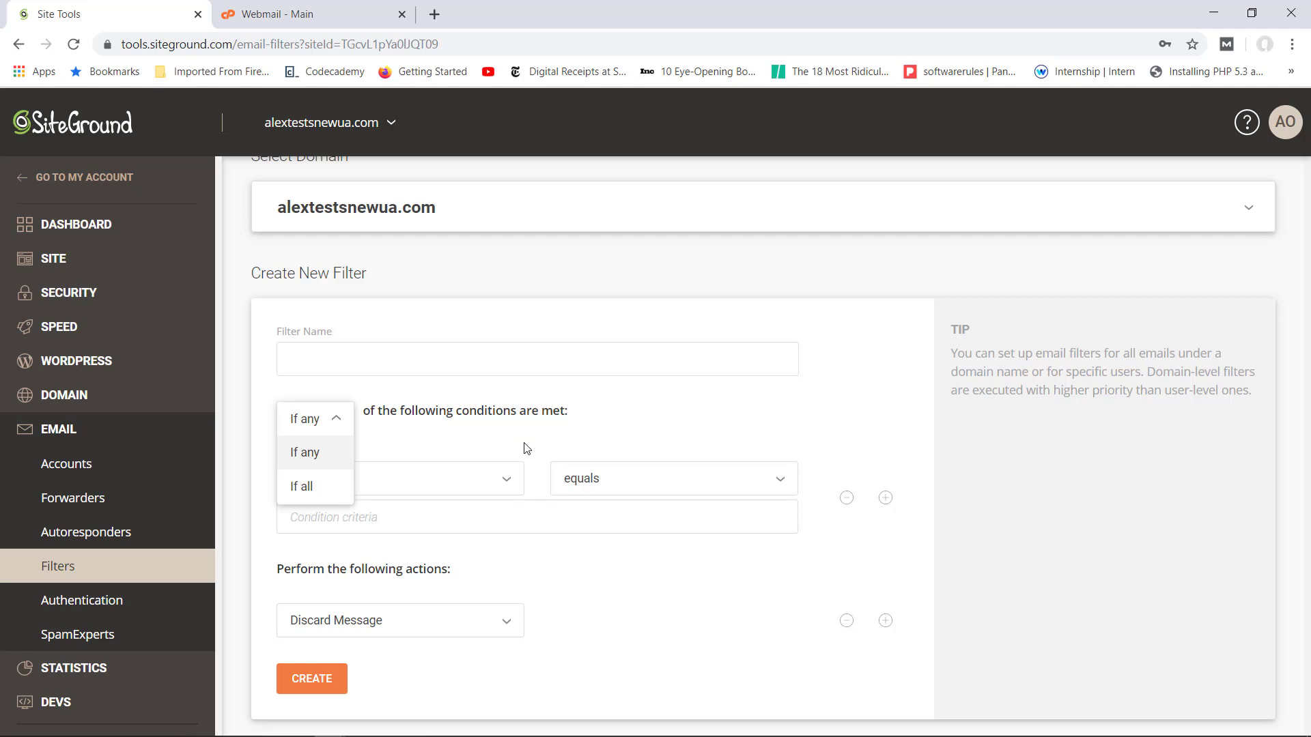
left_click_drag(531, 435, 533, 521)
left_click(533, 522)
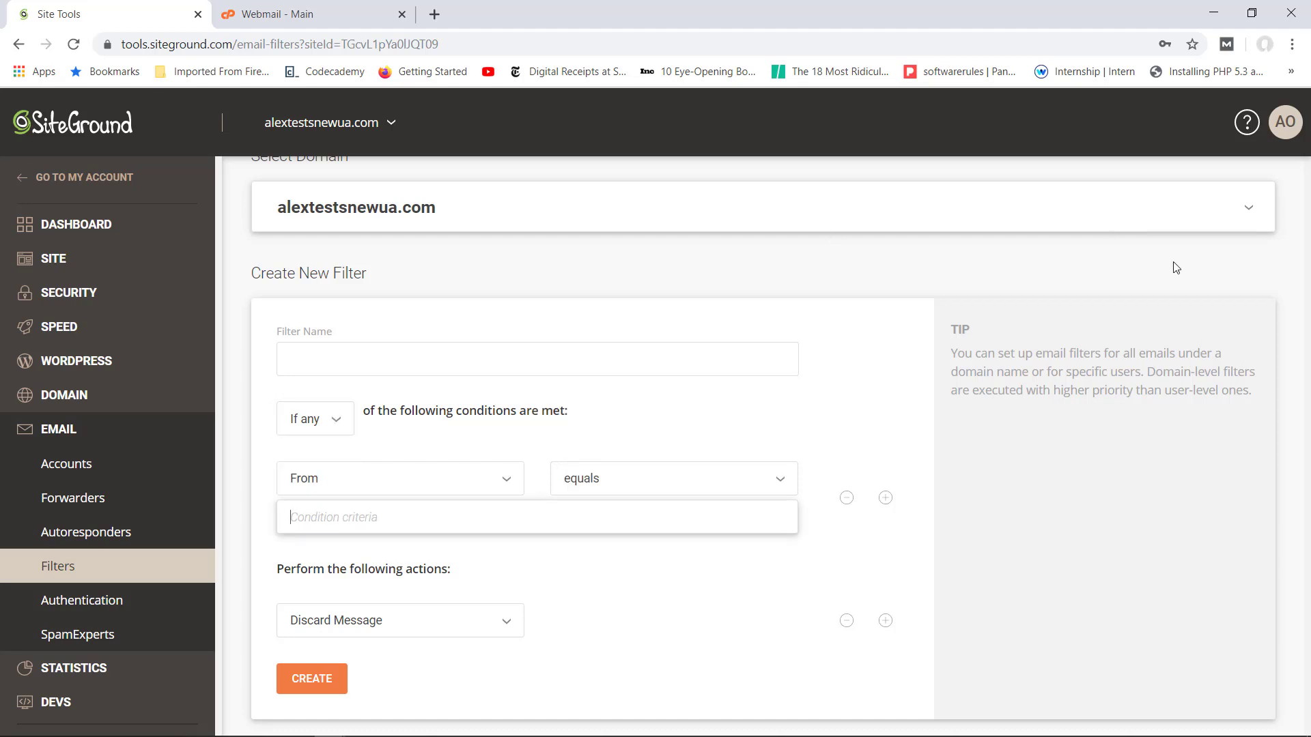
left_click(94, 604)
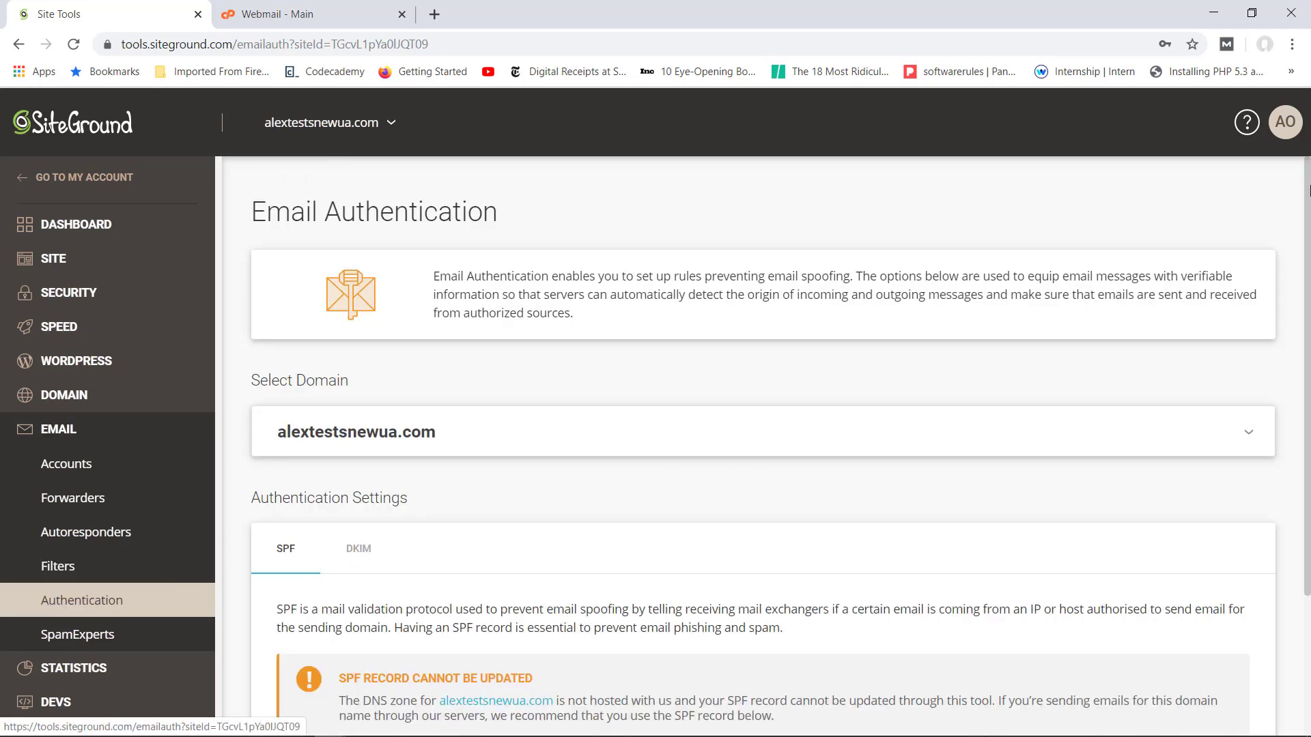
Review the recommended SPF record for alextestsnewua.com, then go to SpamExperts
scroll(1304, 254, "down", 2)
left_click_drag(1304, 255, 1304, 283)
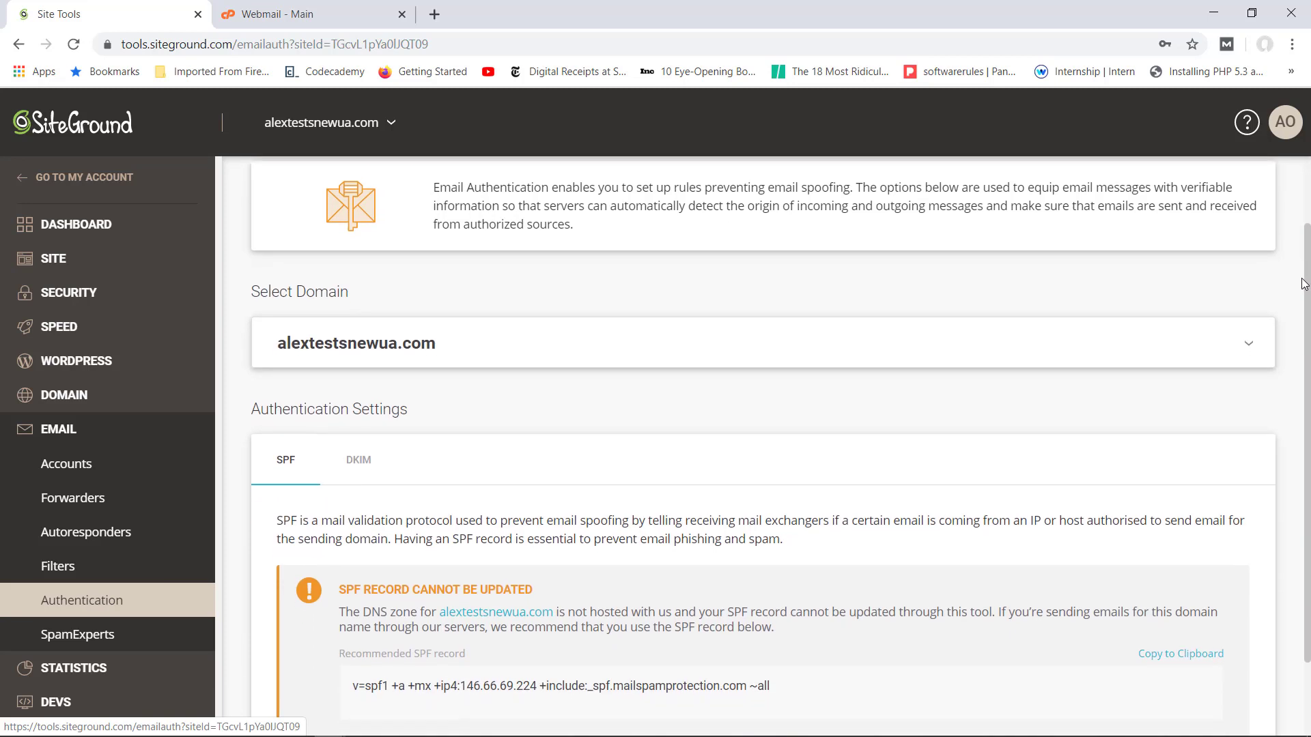
left_click_drag(1304, 284, 1298, 364)
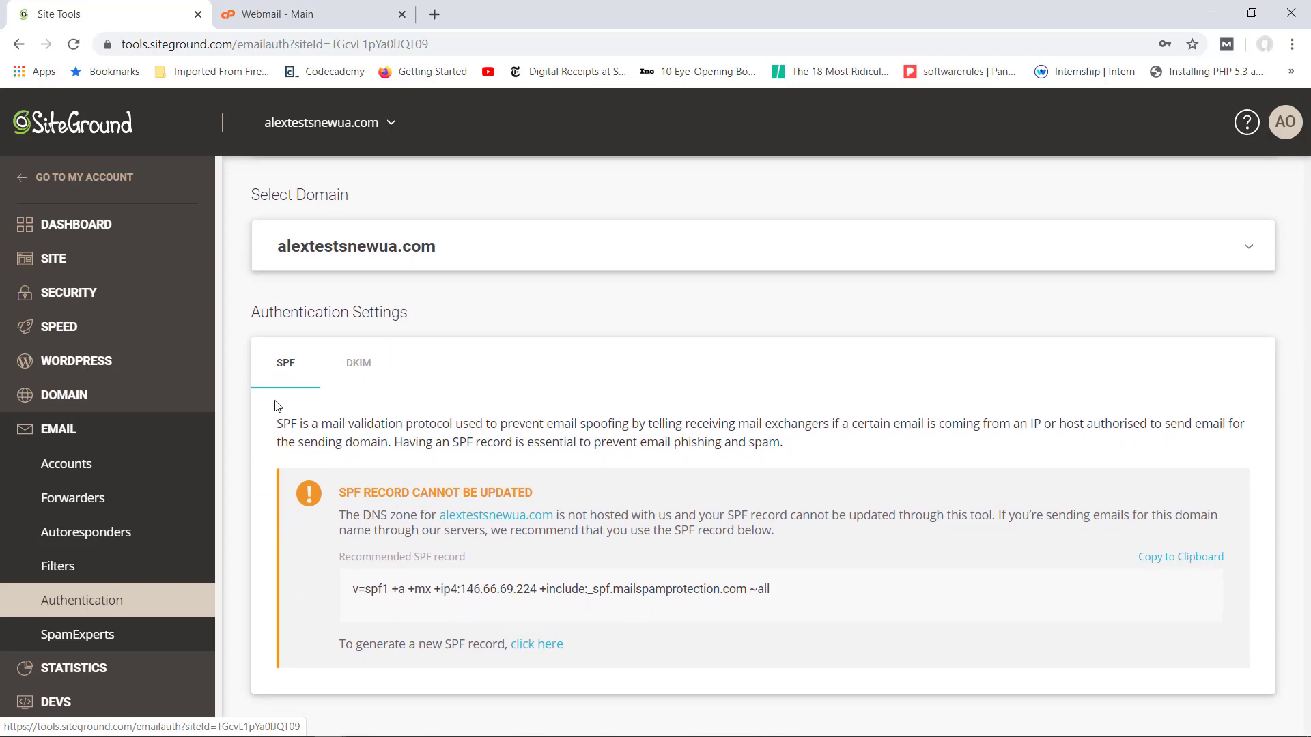
left_click(104, 634)
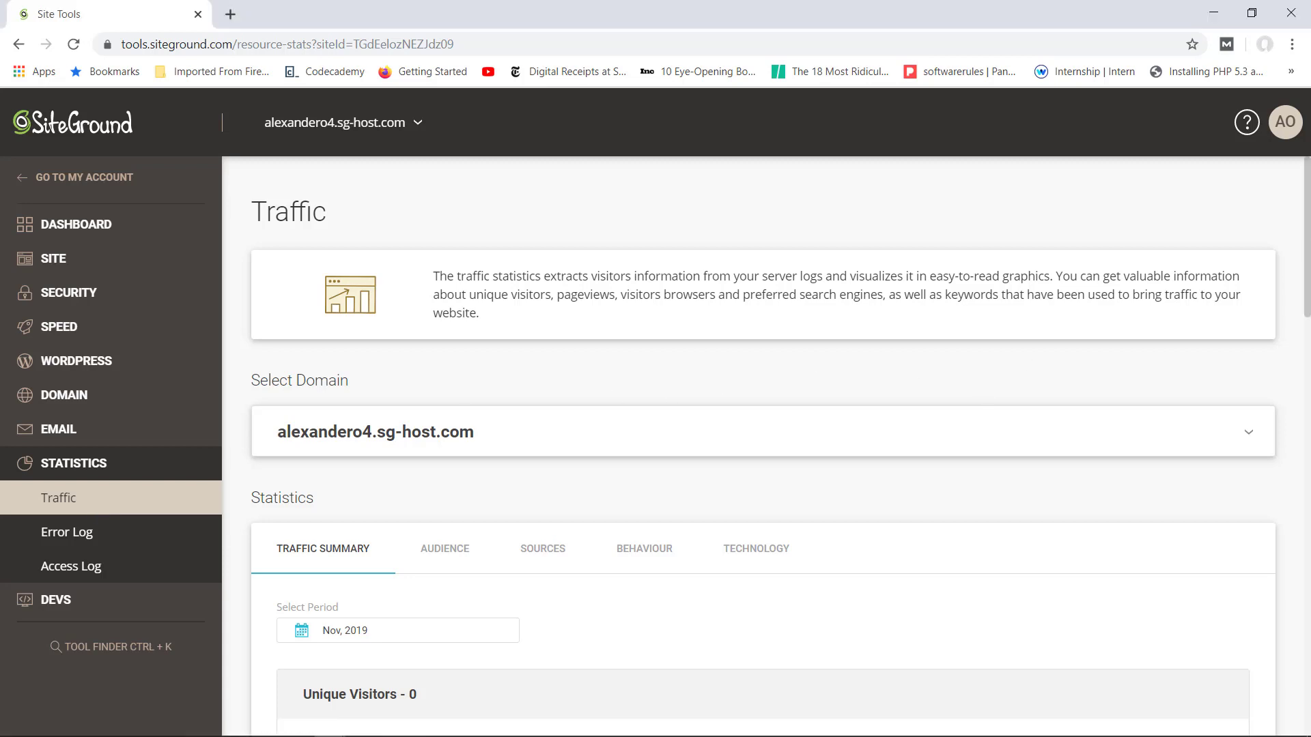
Scroll the November 2019 Traffic Summary for alexandero4.sg-host.com, then switch to Audience
scroll(1308, 267, "down", 1)
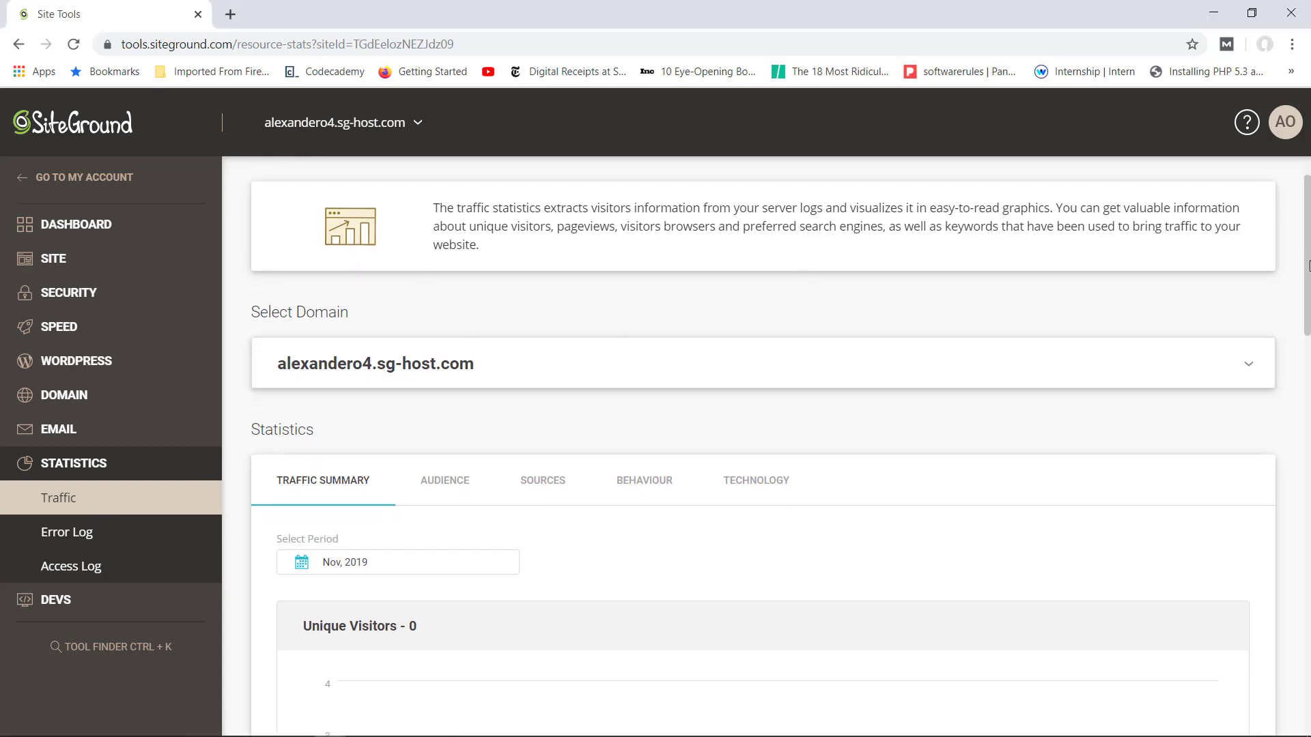
mouse_move(1308, 266)
left_mouse_down()
mouse_move(1308, 325)
mouse_move(1308, 269)
left_mouse_up()
mouse_move(1308, 275)
left_mouse_down()
mouse_move(1308, 538)
mouse_move(1307, 275)
left_mouse_up()
left_click(446, 490)
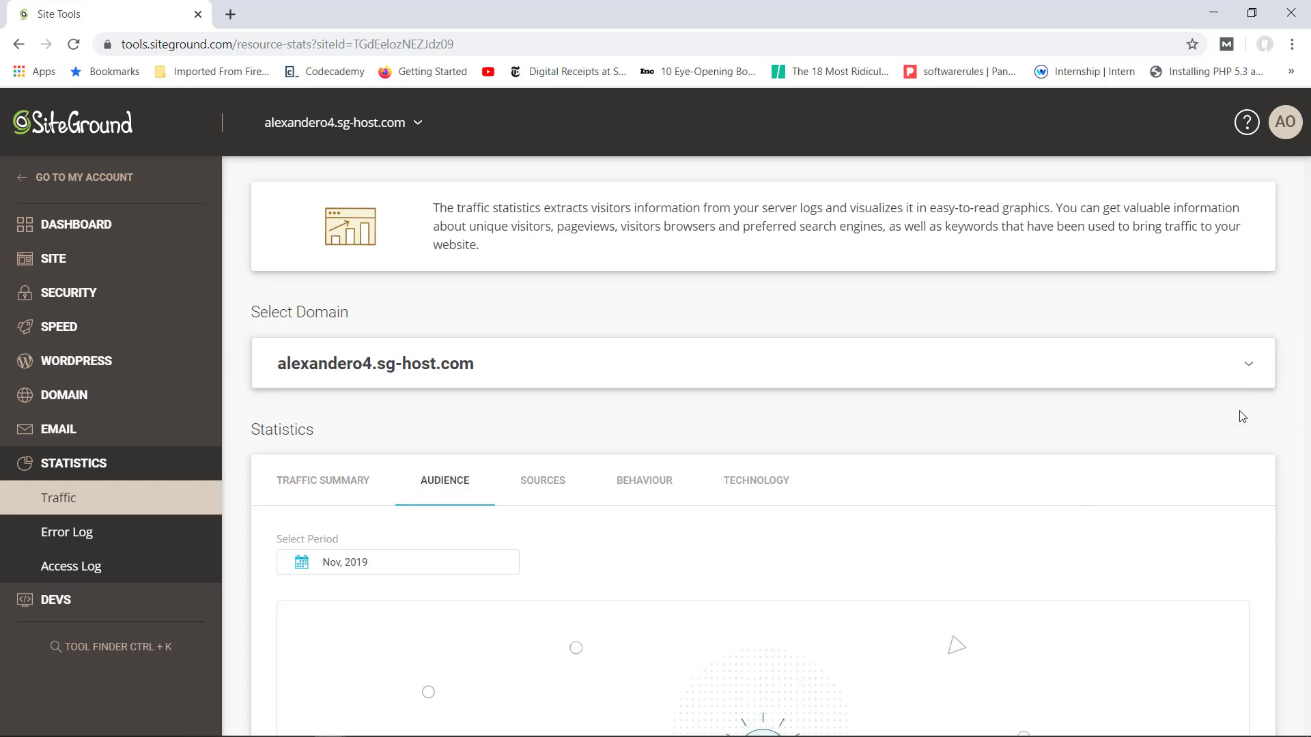
Browse the Sources and Behaviour report dropdowns, then the empty Technology report
left_click(537, 483)
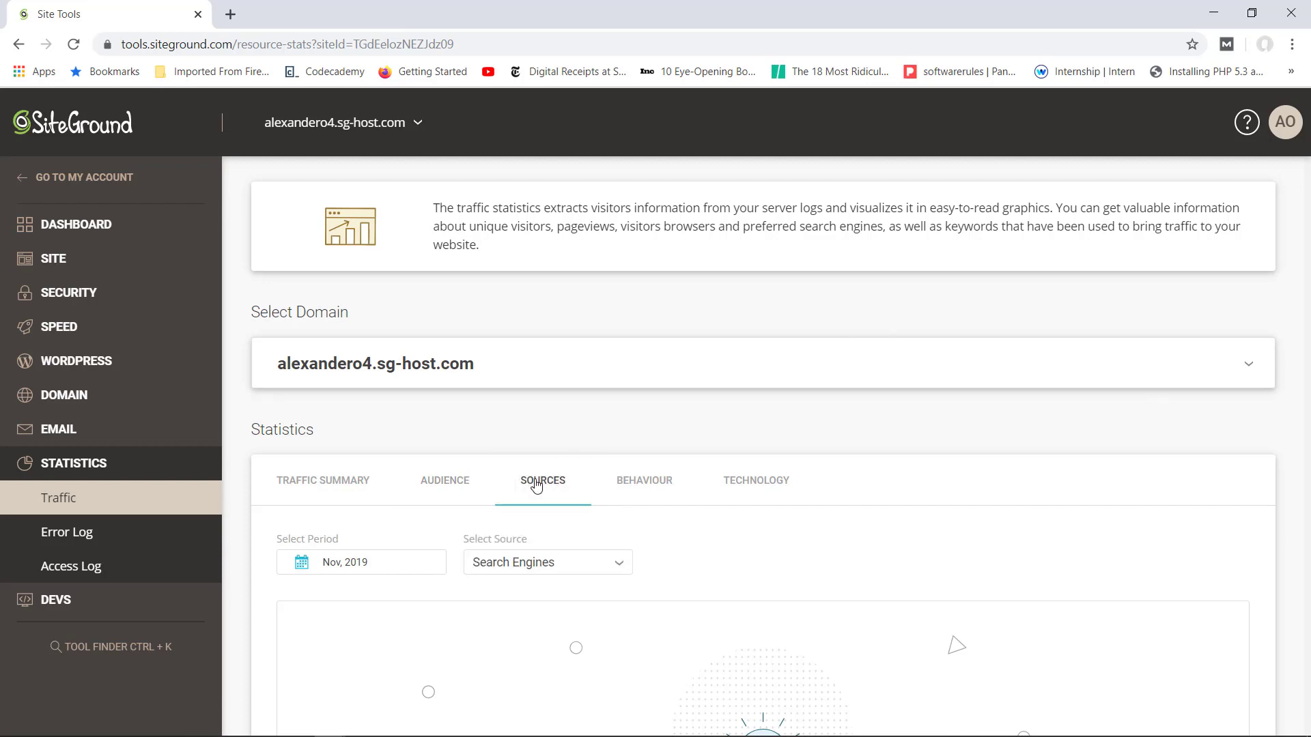
left_click(607, 571)
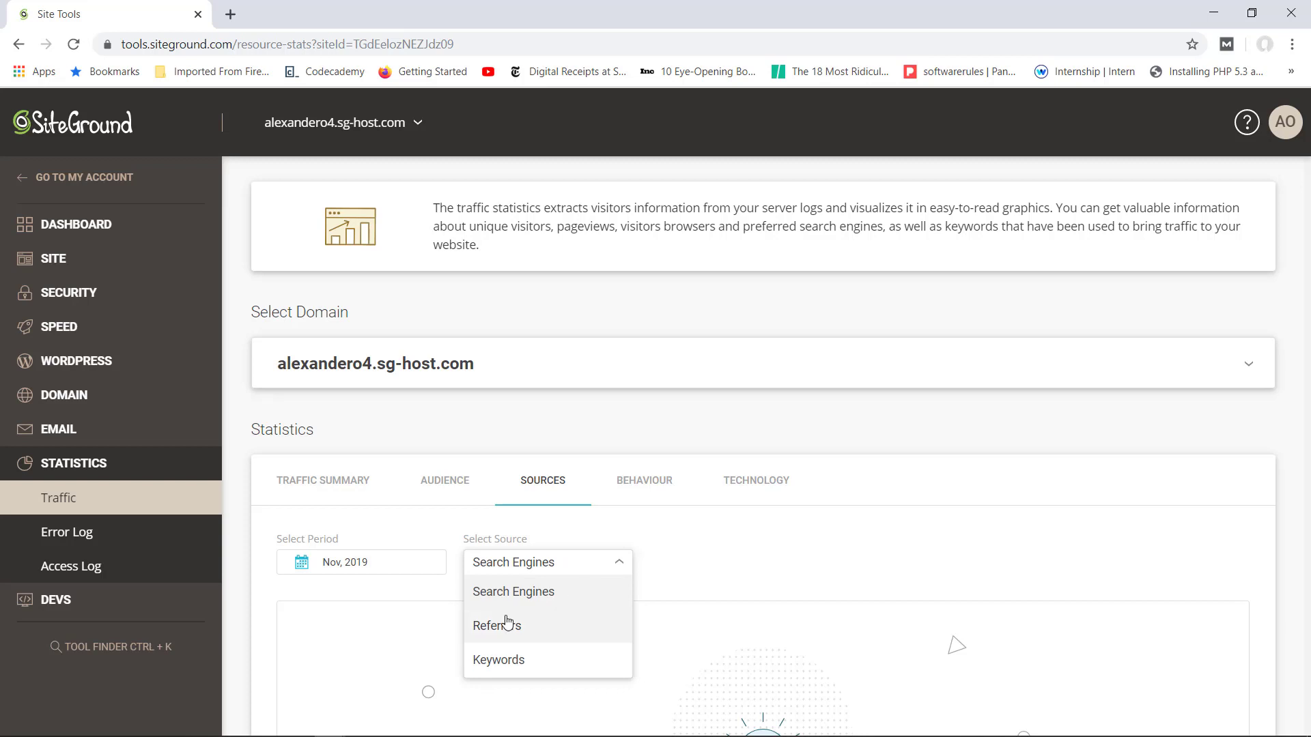
left_click(641, 495)
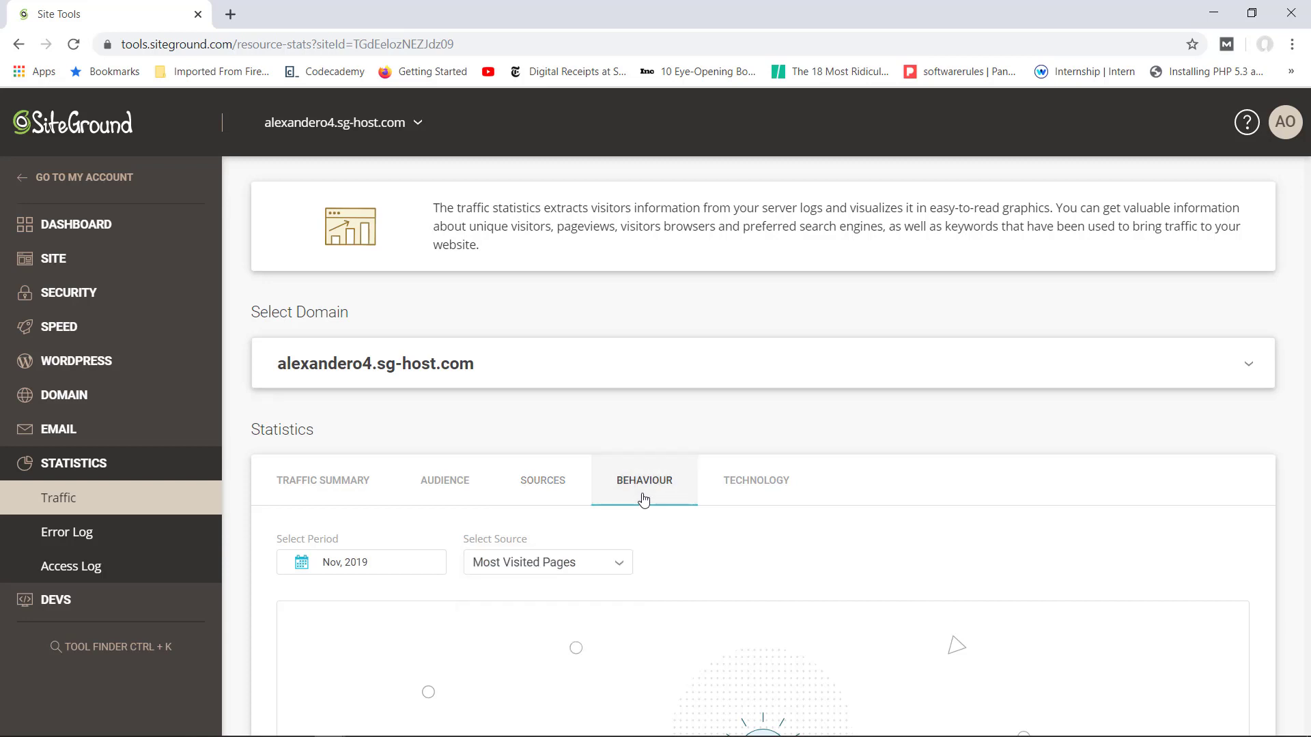
left_click(563, 572)
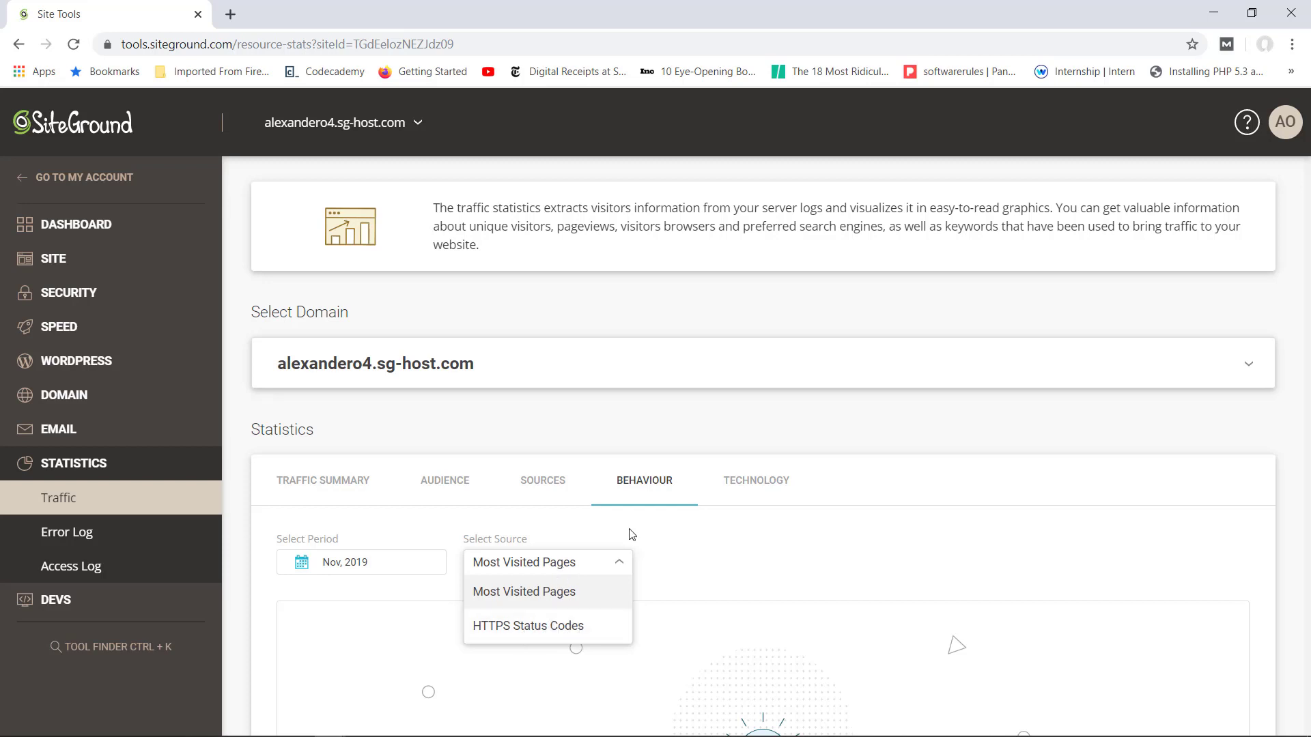
left_click(757, 482)
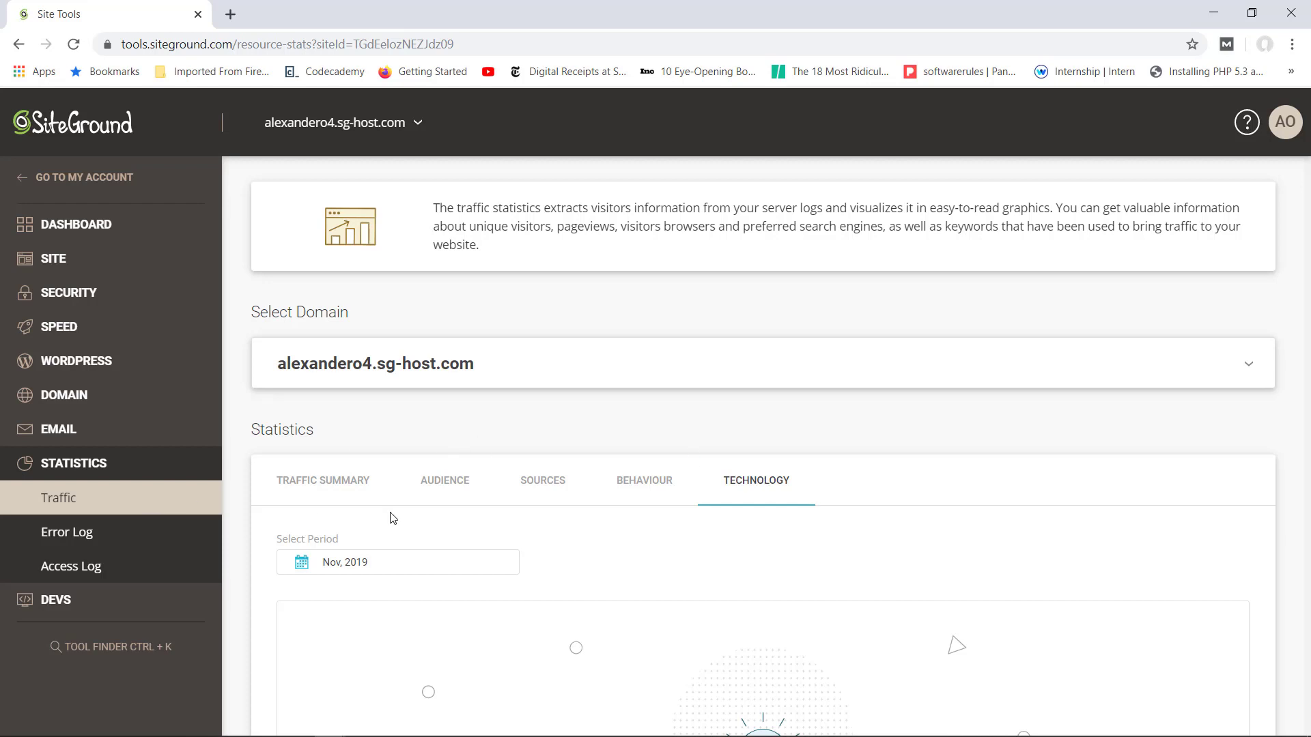
scroll(1306, 371, "down", 2)
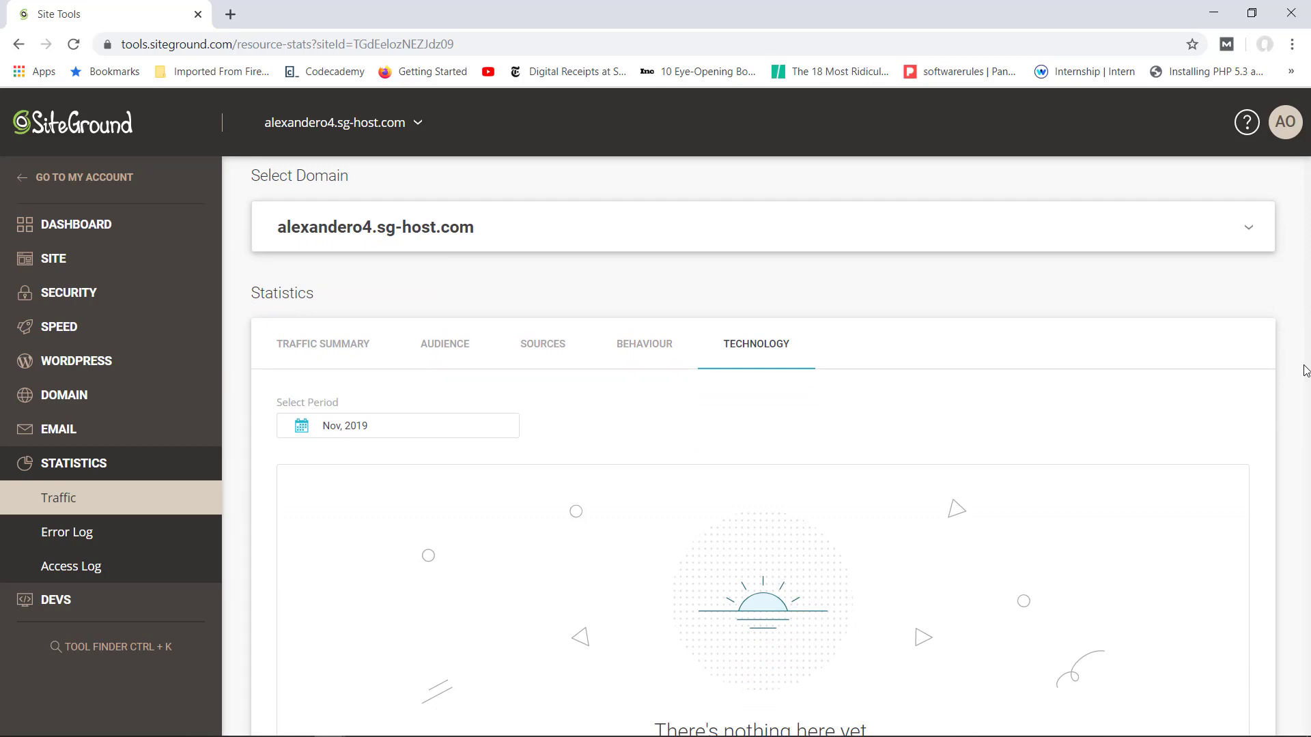
View the Error Log and Access Log, then open Git under Devs
left_click(82, 543)
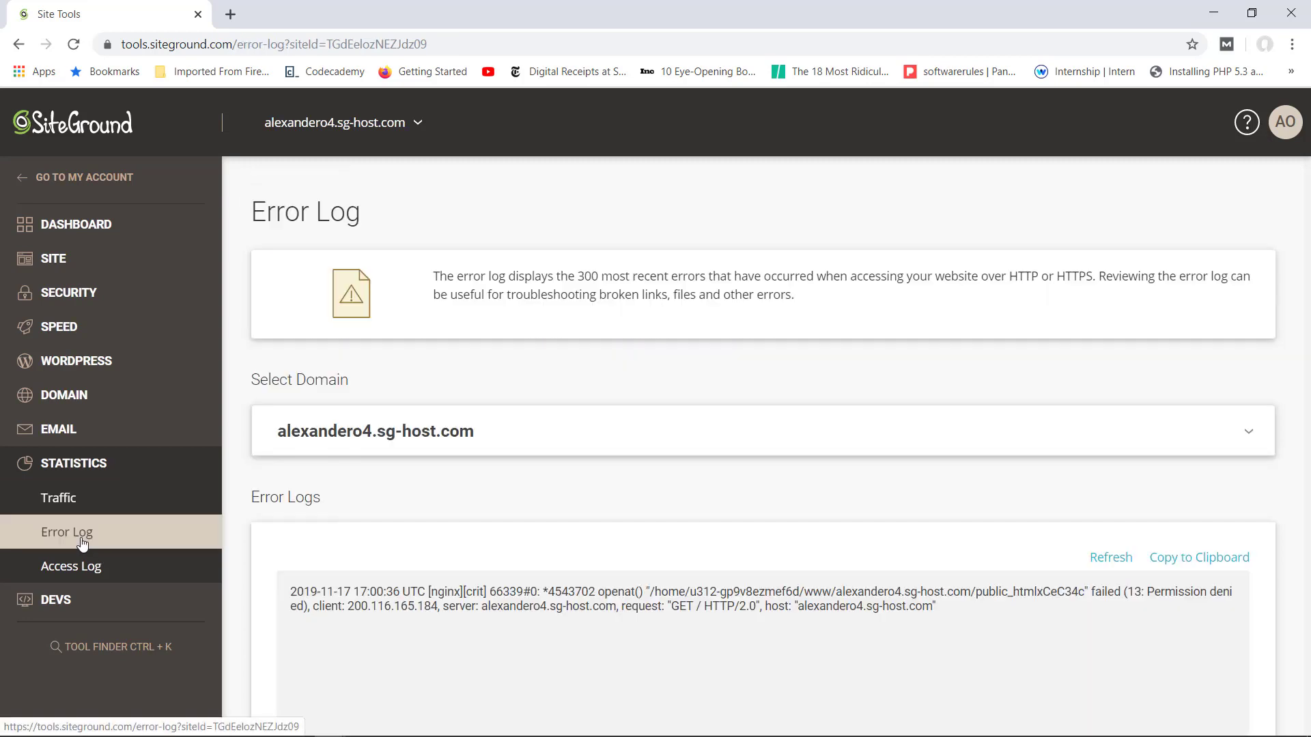
left_click(95, 572)
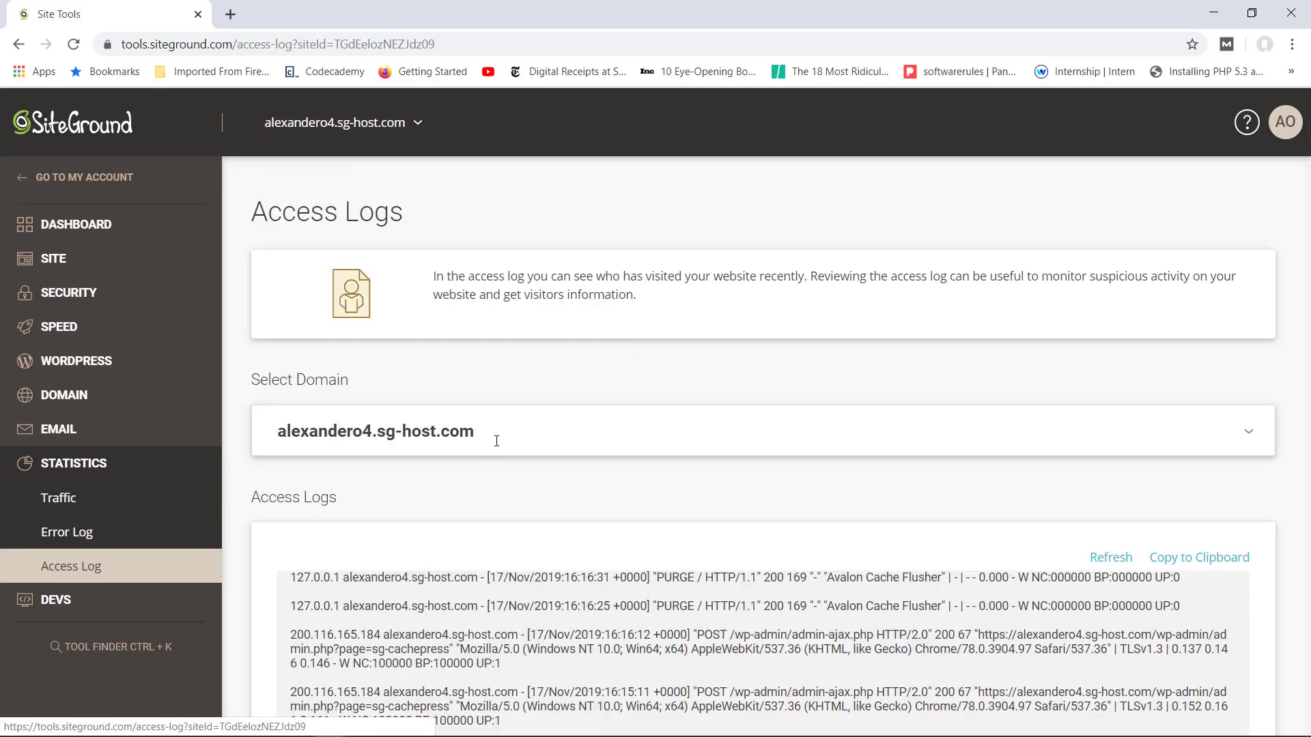
left_click(54, 607)
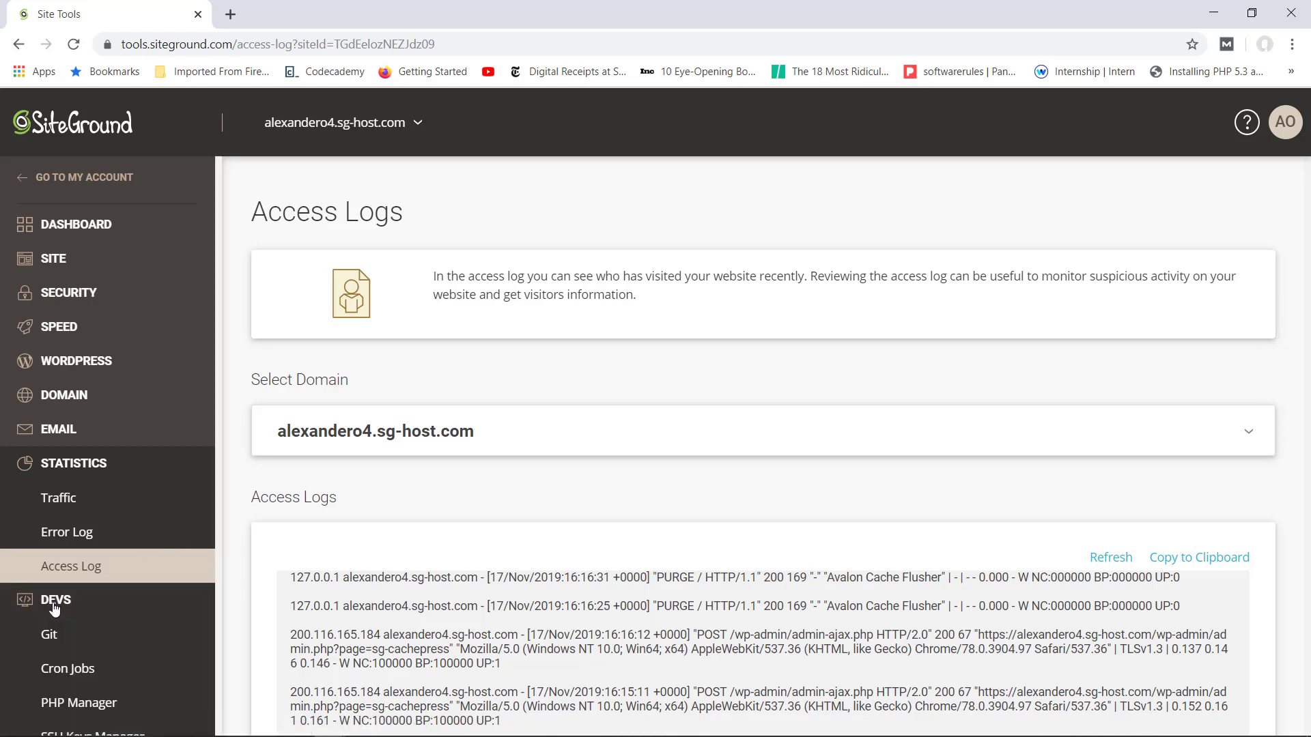
scroll(1280, 382, "down", 2)
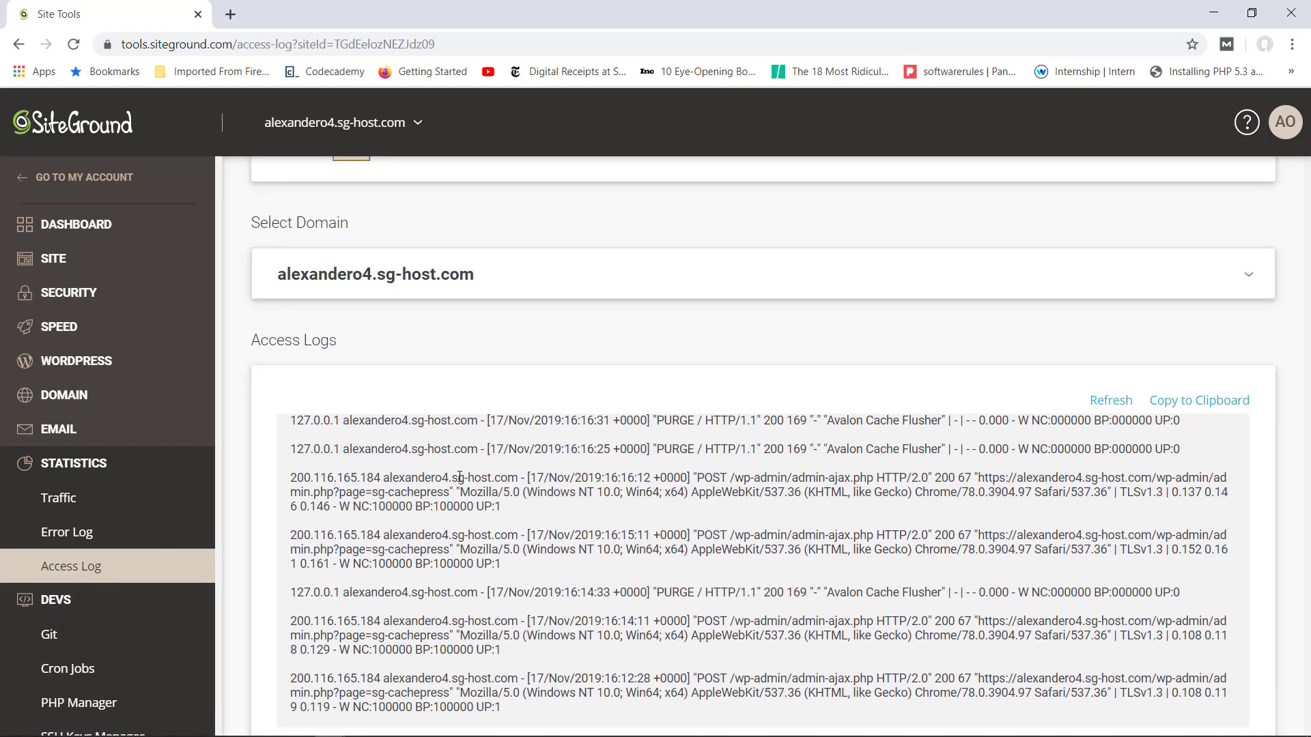
left_click(77, 624)
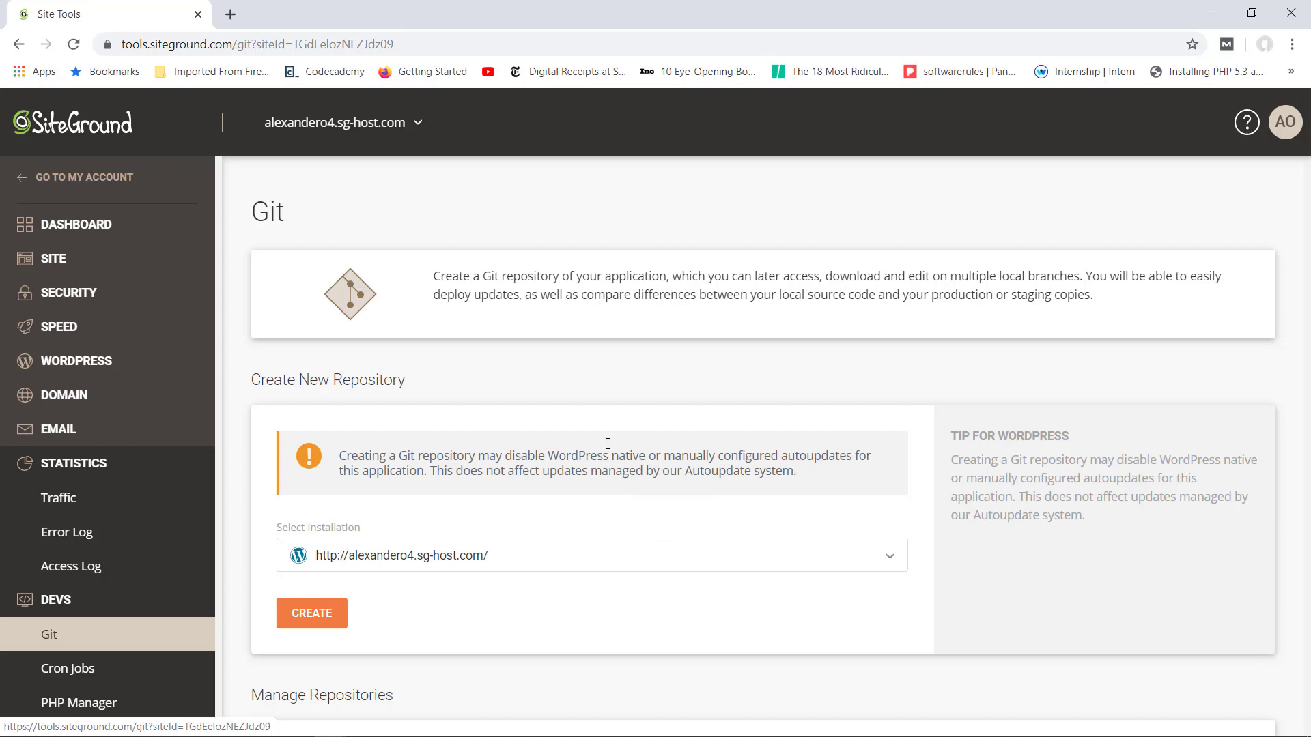
Inspect Cron Jobs: preset intervals, keeping Select Manually, and the notification emails setting
left_click(82, 672)
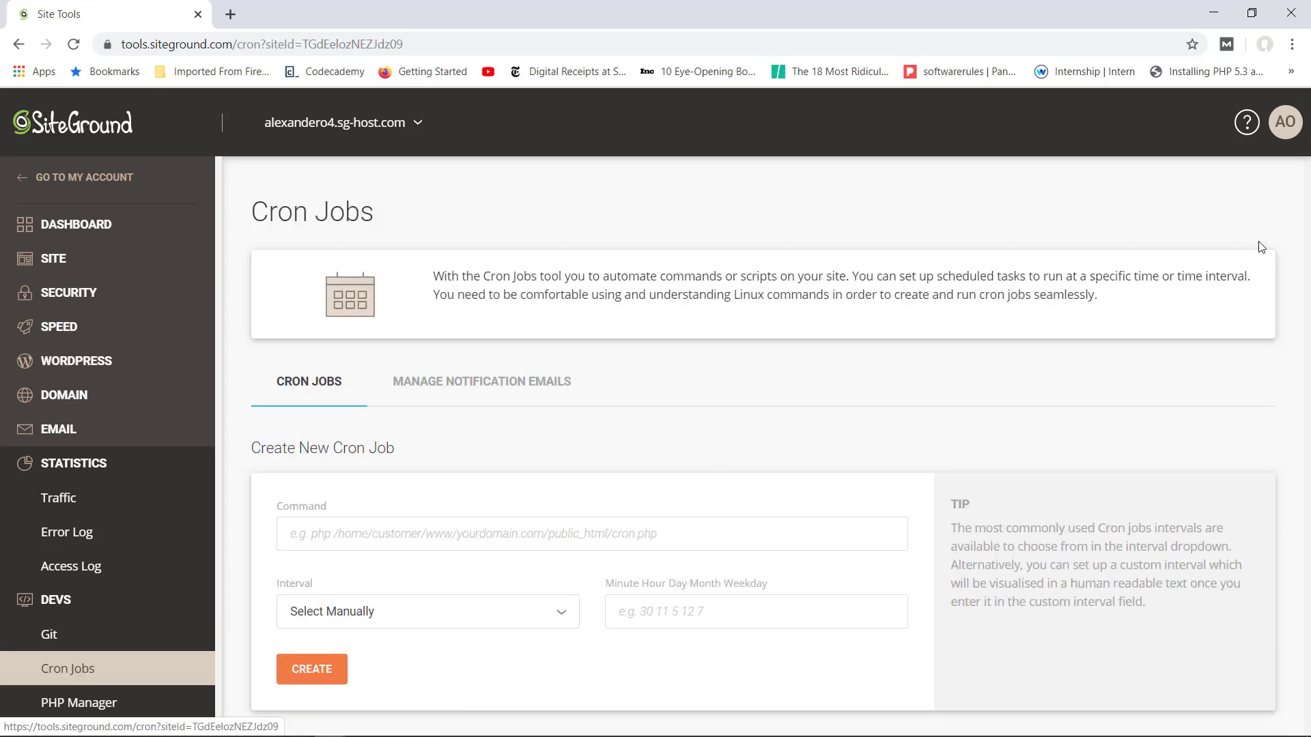
scroll(1296, 330, "down", 3)
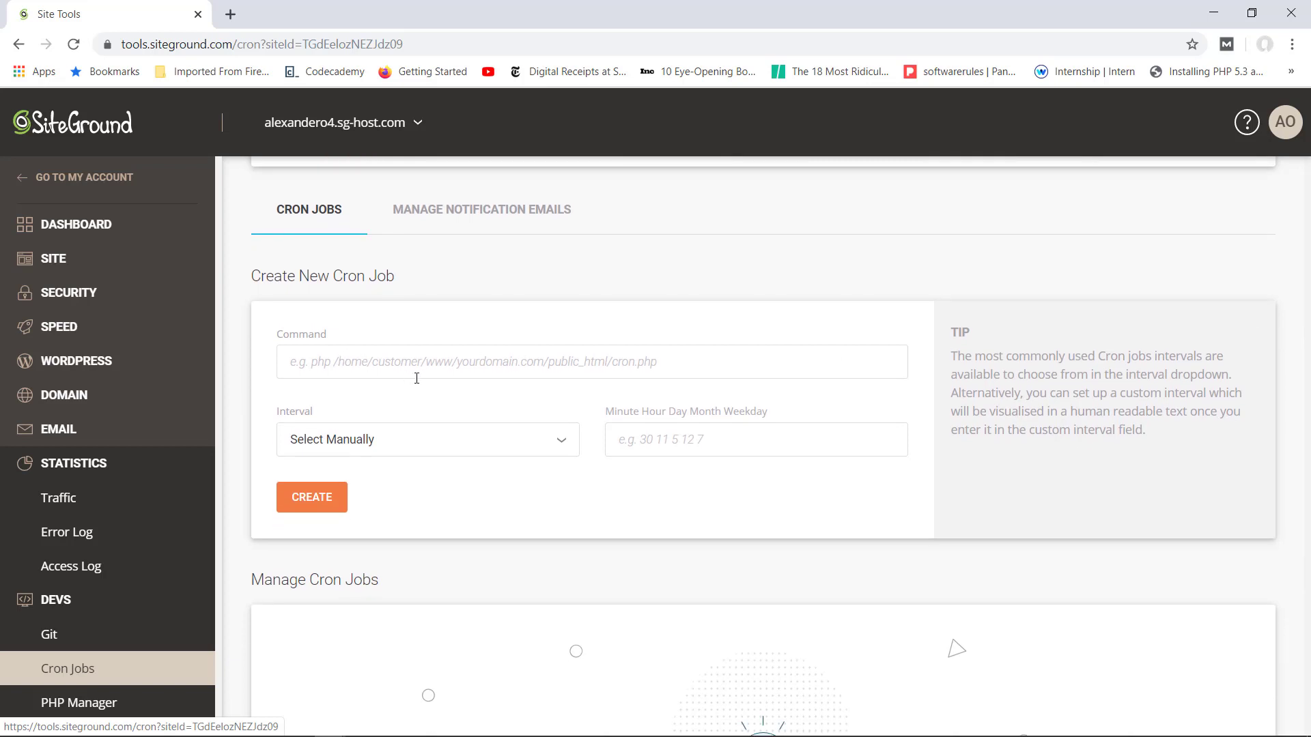
left_click(419, 449)
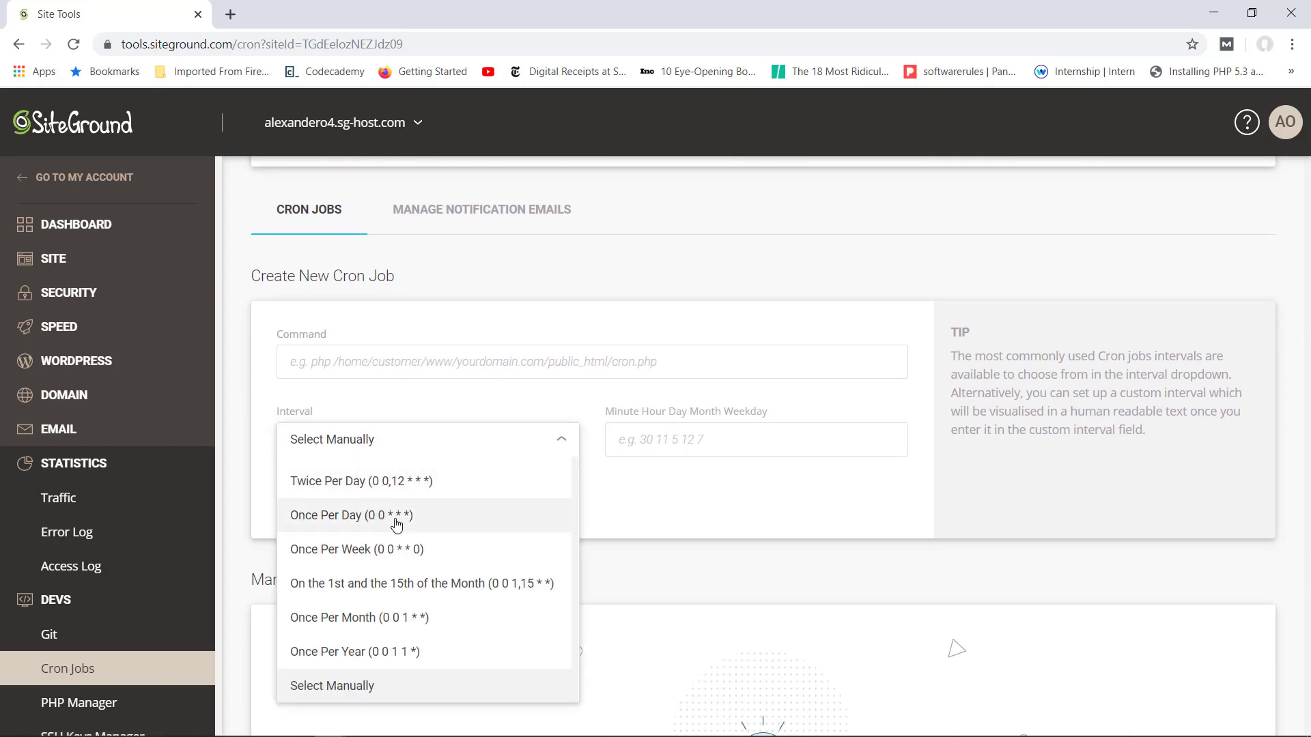
left_click(651, 500)
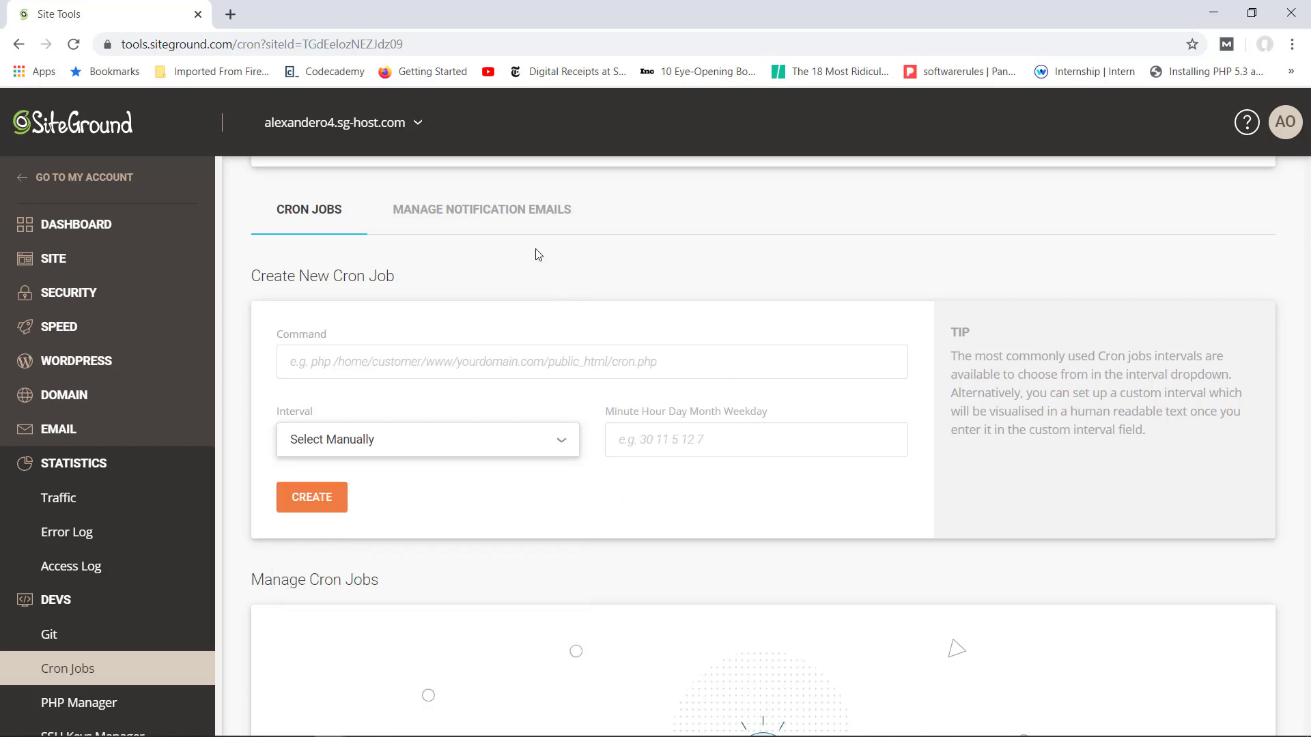
left_click(490, 220)
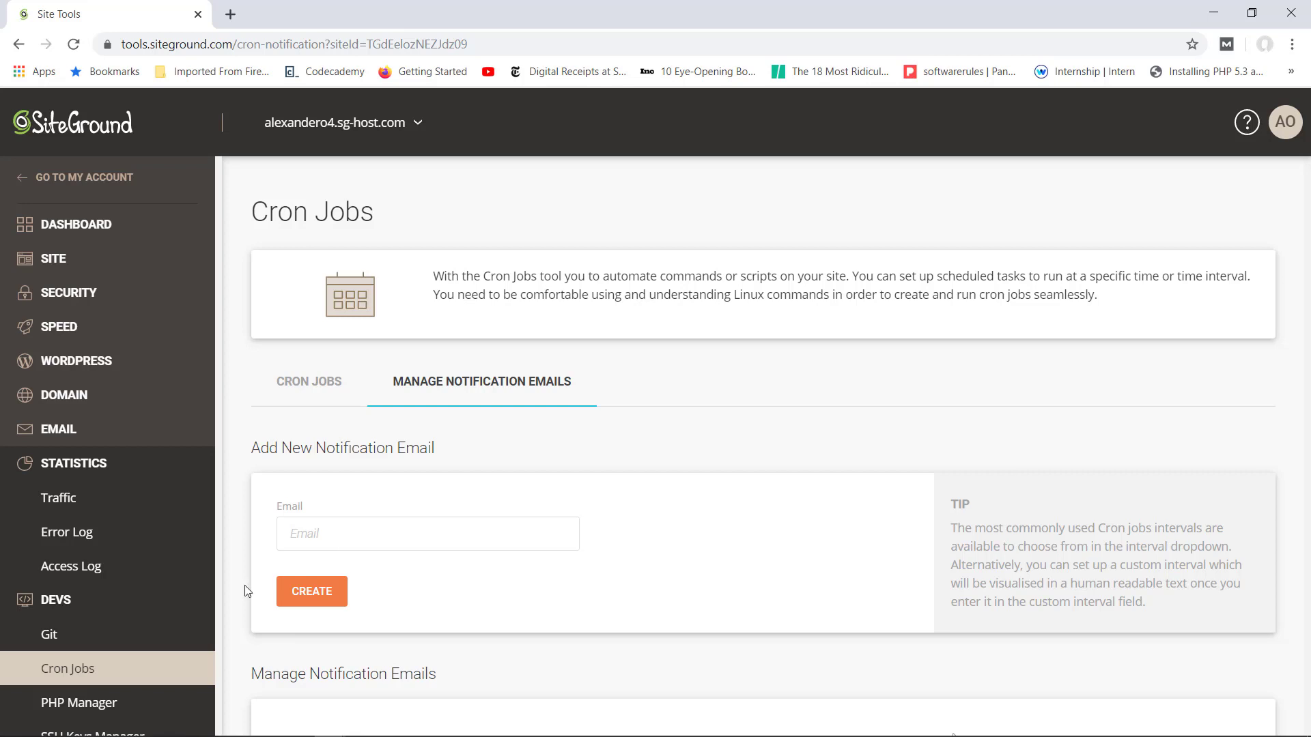
Check in PHP Manager that the site runs PHP 7.1.33, set manually
left_click(85, 702)
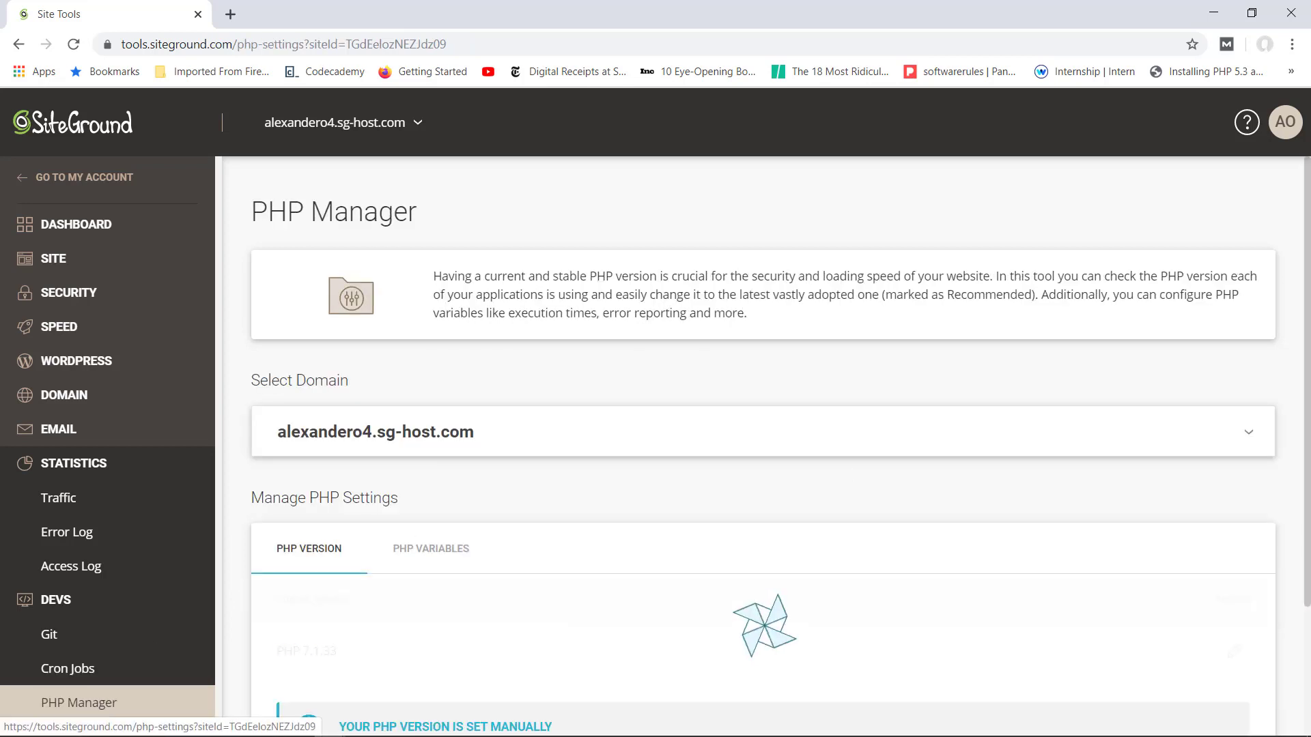
scroll(1303, 374, "down", 2)
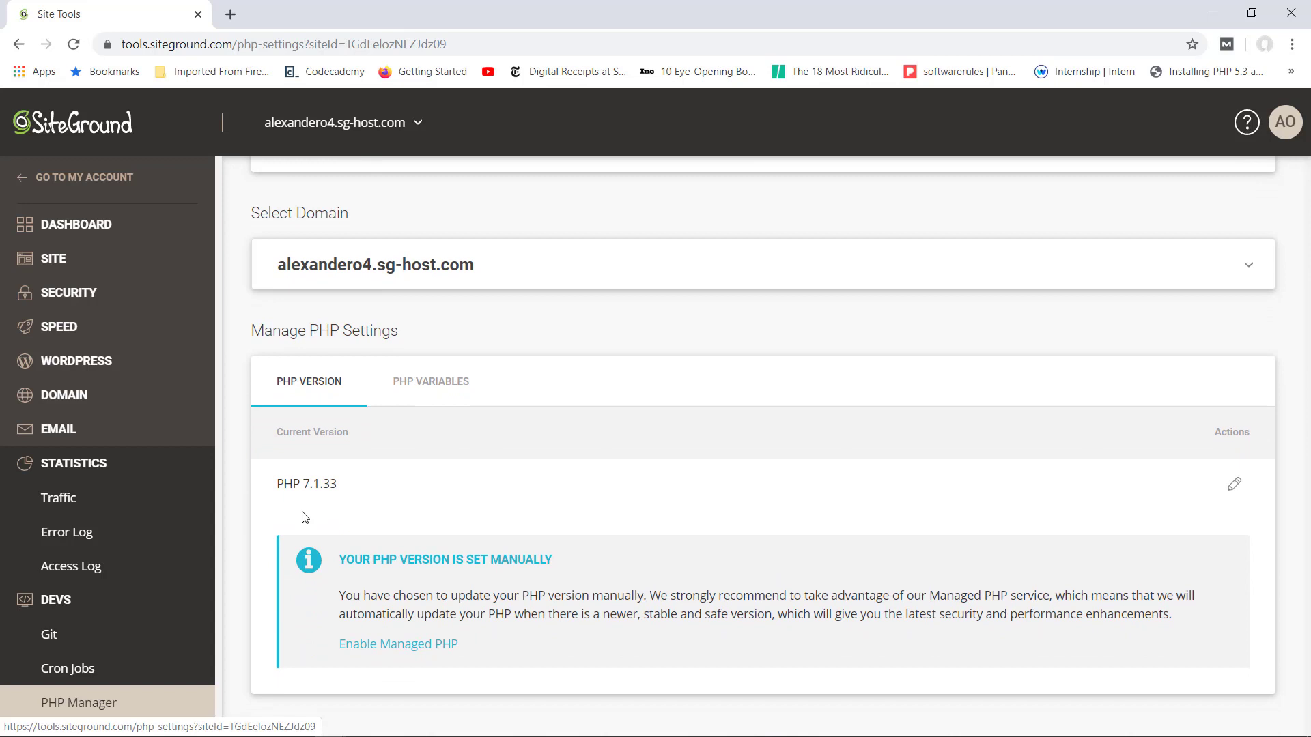
scroll(106, 557, "down", 1)
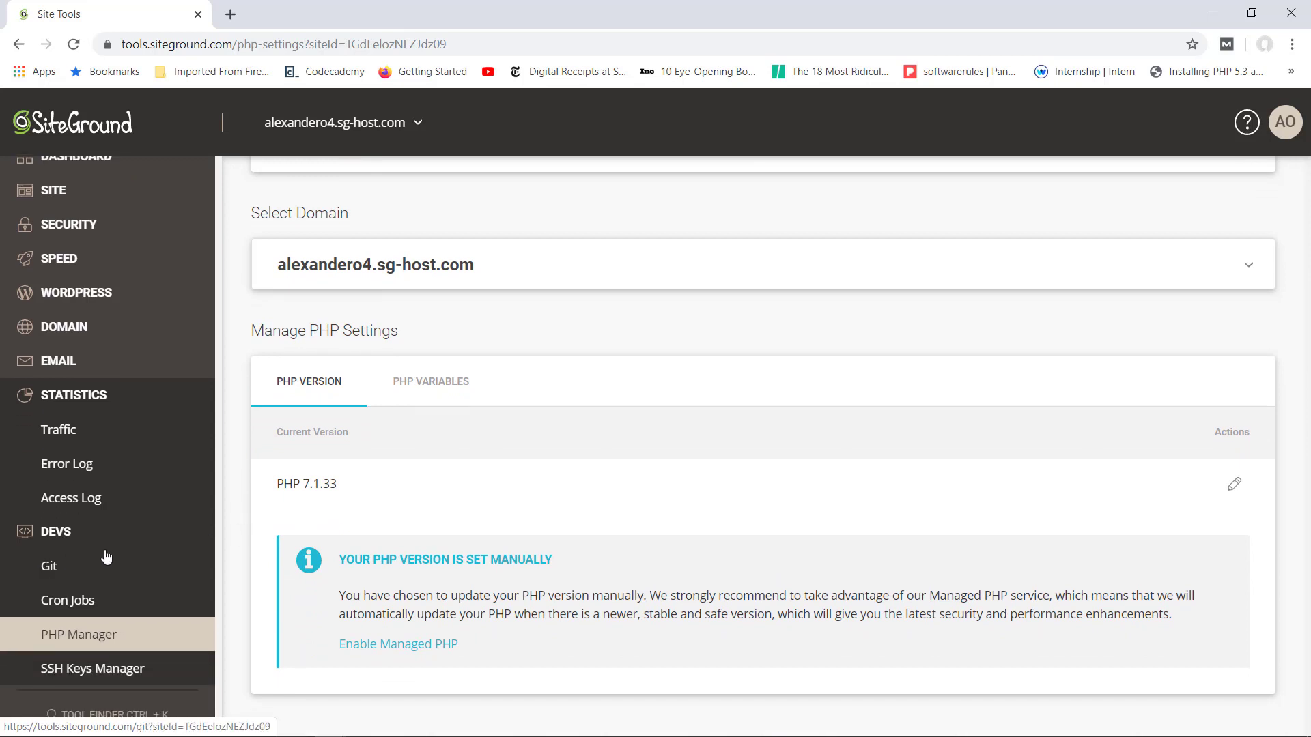
left_click(123, 674)
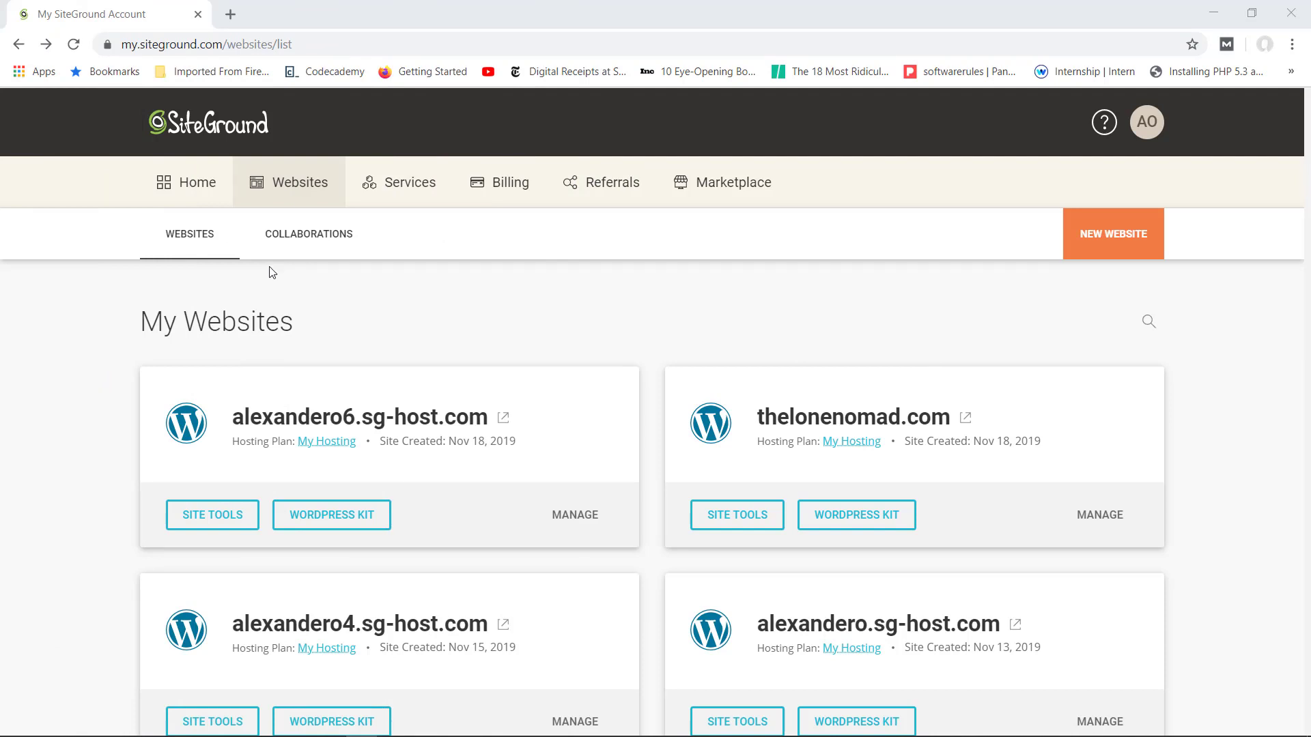
Scroll the My Websites list to thelonenomad.com and open its Manage page
scroll(408, 273, "down", 2)
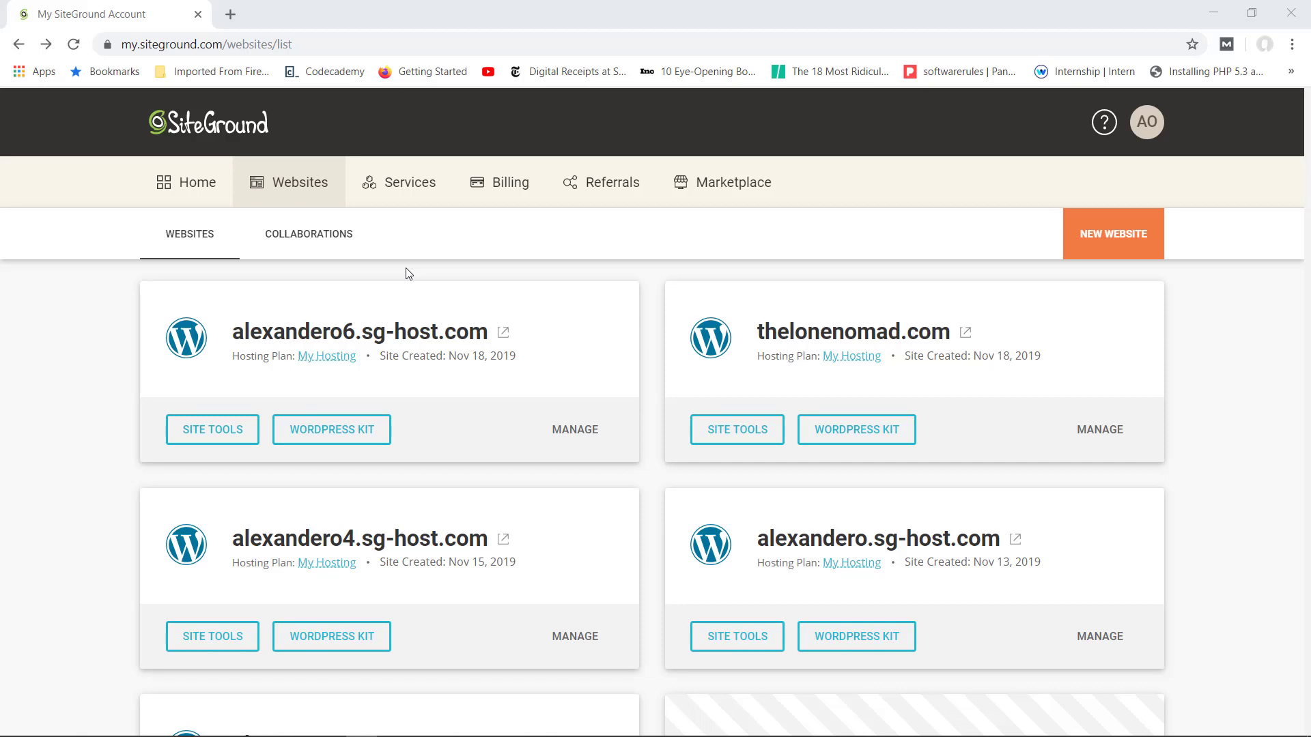
left_click(1101, 430)
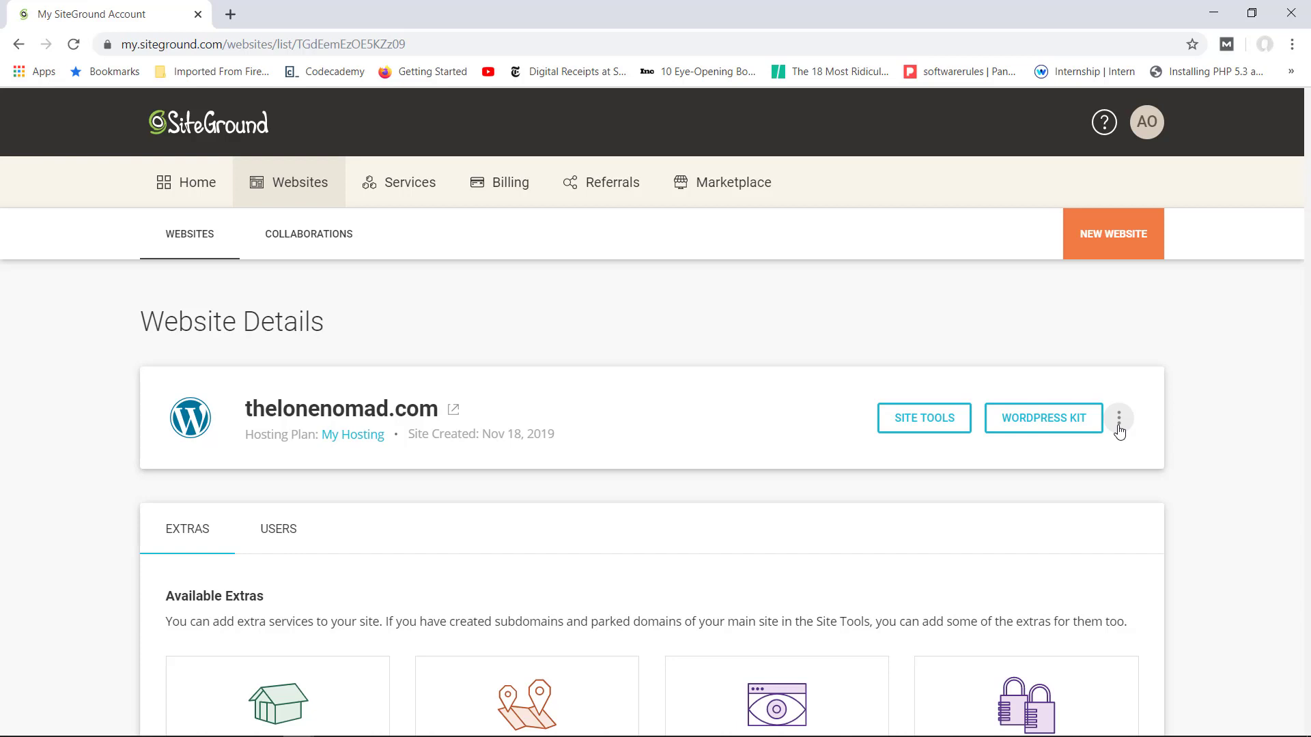
Check thelonenomad.com's server details (Chicago data center, nameservers), then open Transfer Ownership
left_click(1119, 430)
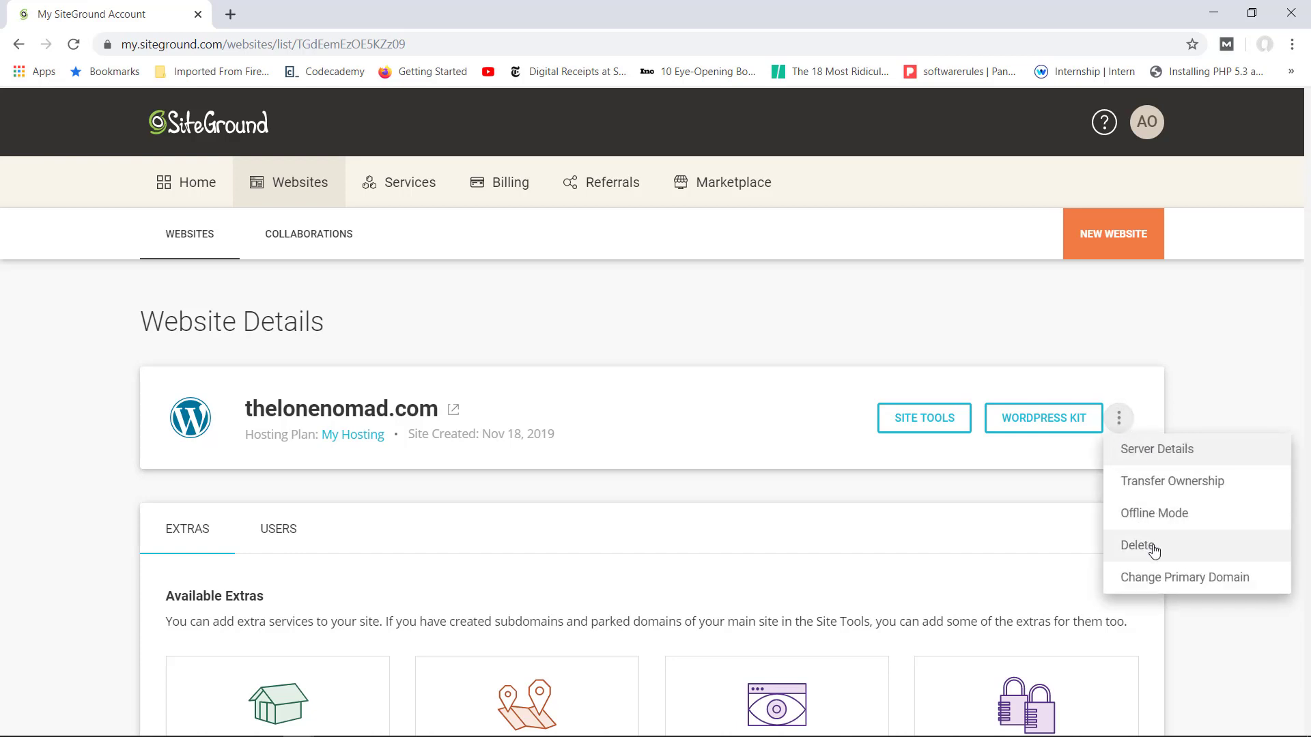
left_click(1152, 450)
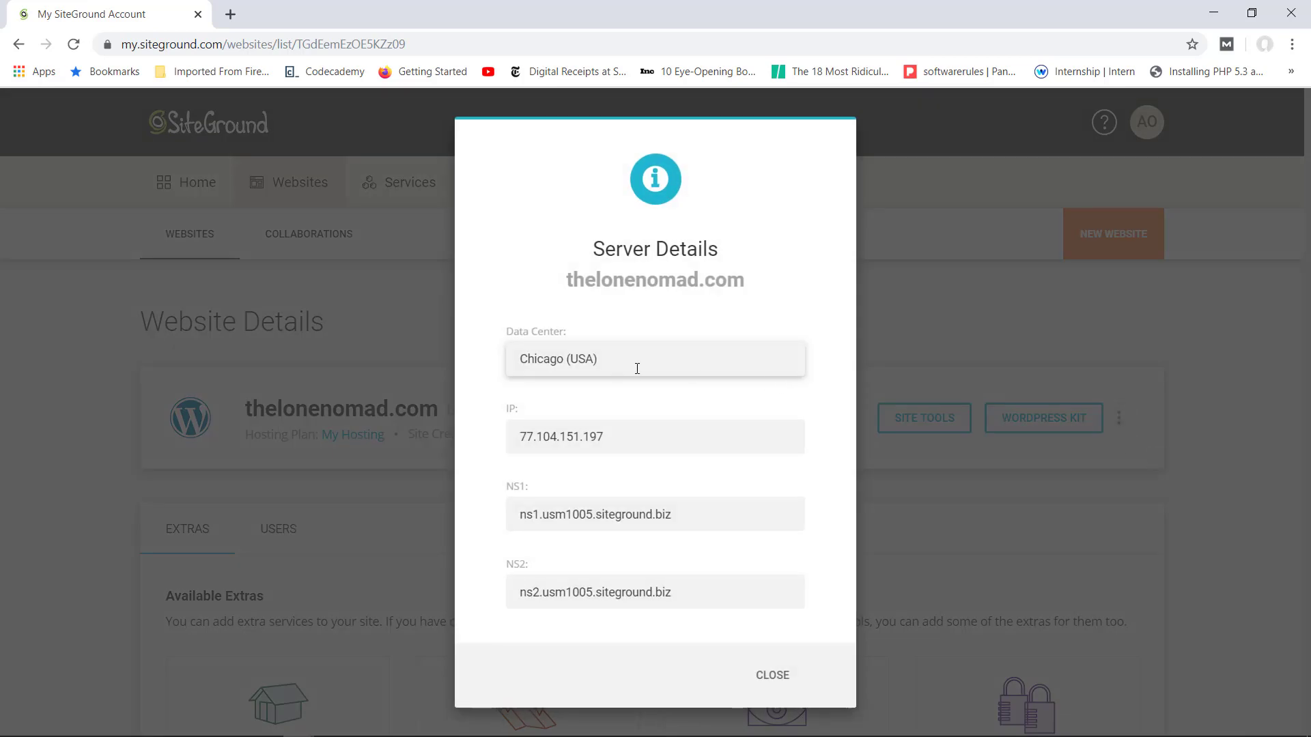
left_click(769, 675)
left_click(1119, 418)
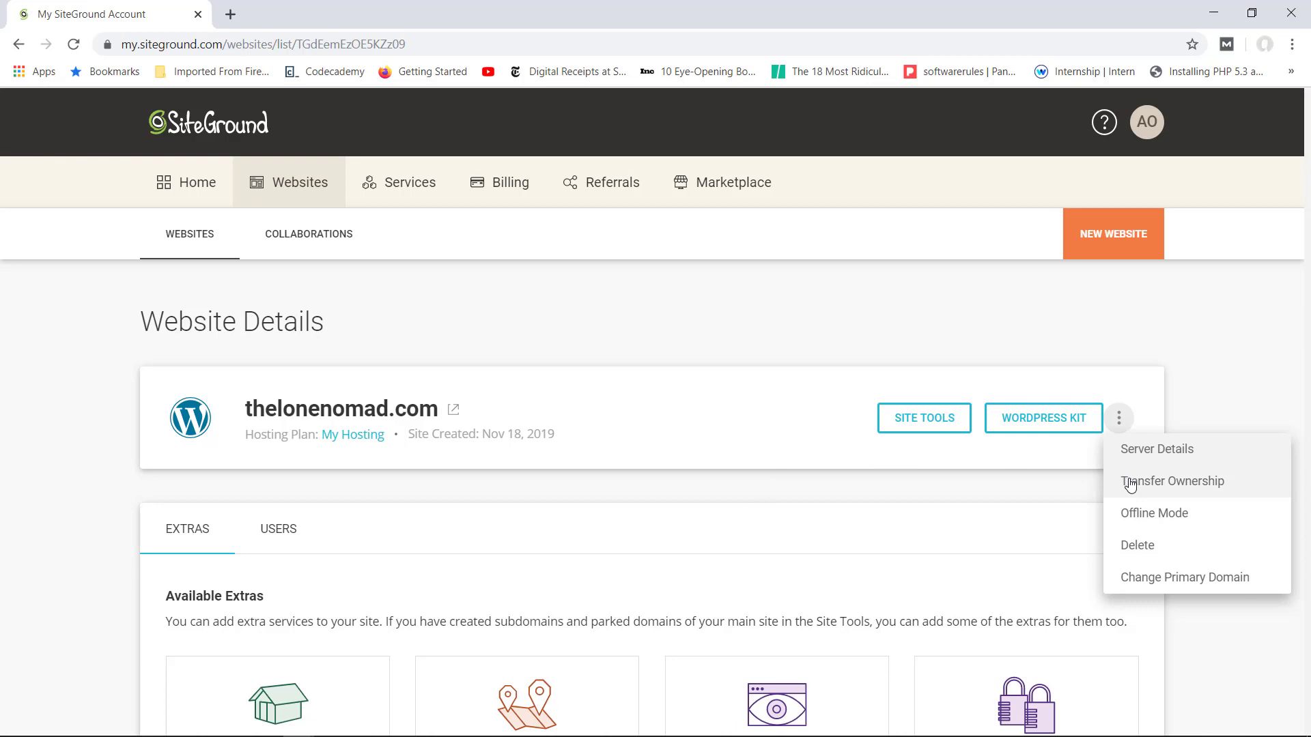
left_click(1130, 482)
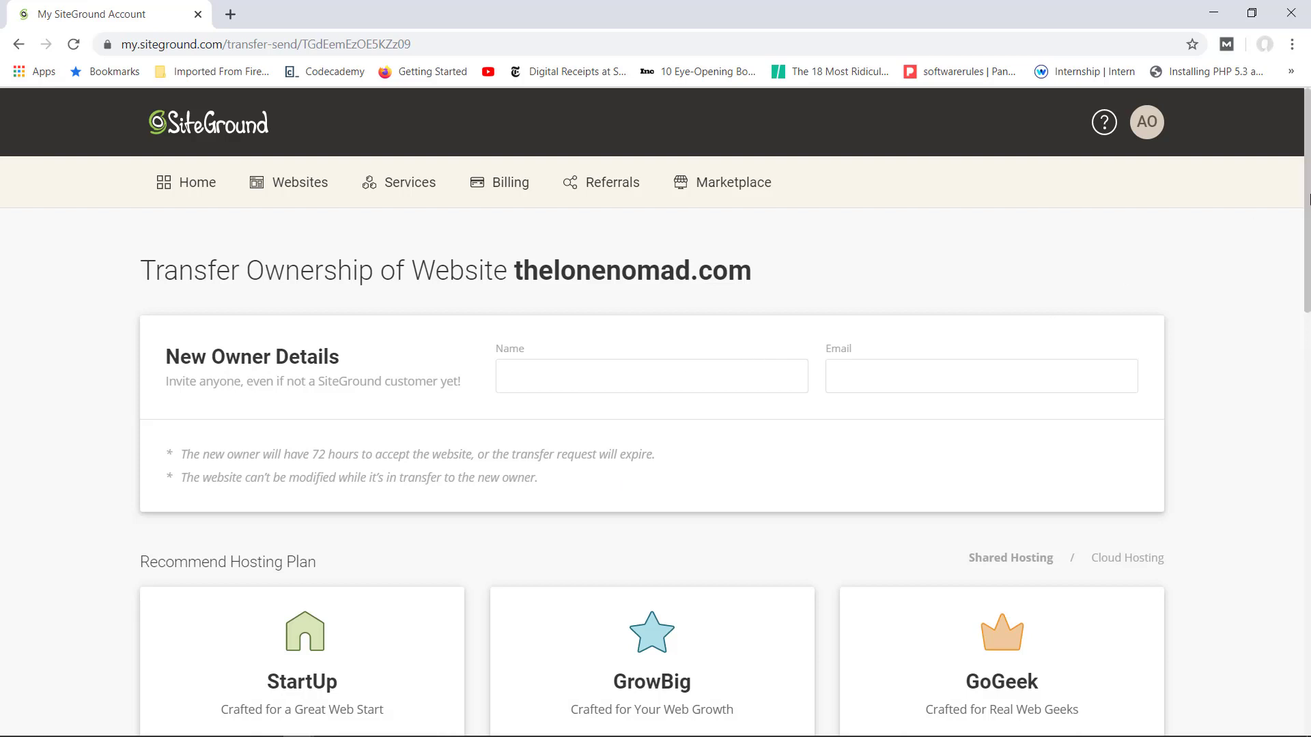
Read the transfer terms, noting the domain expiry date and 72-hour acceptance window, then go back
scroll(1284, 337, "down", 6)
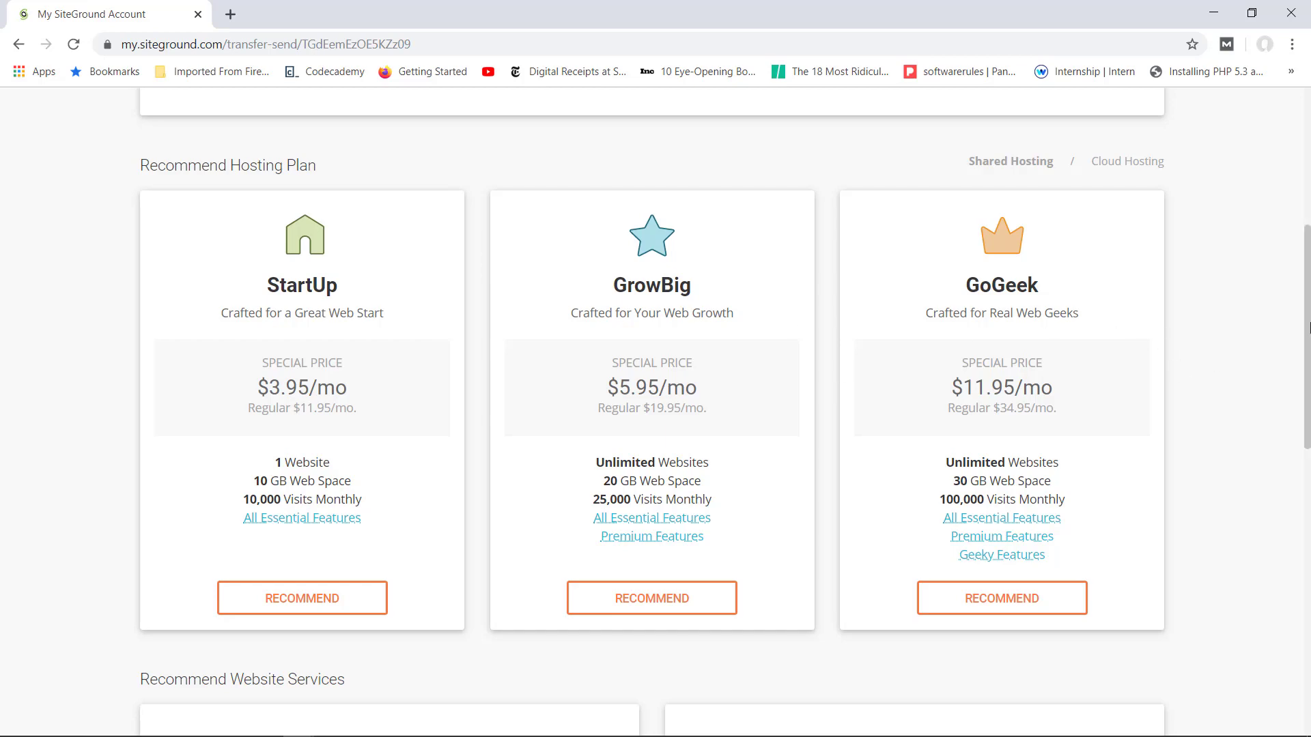
left_click_drag(1307, 328, 1295, 481)
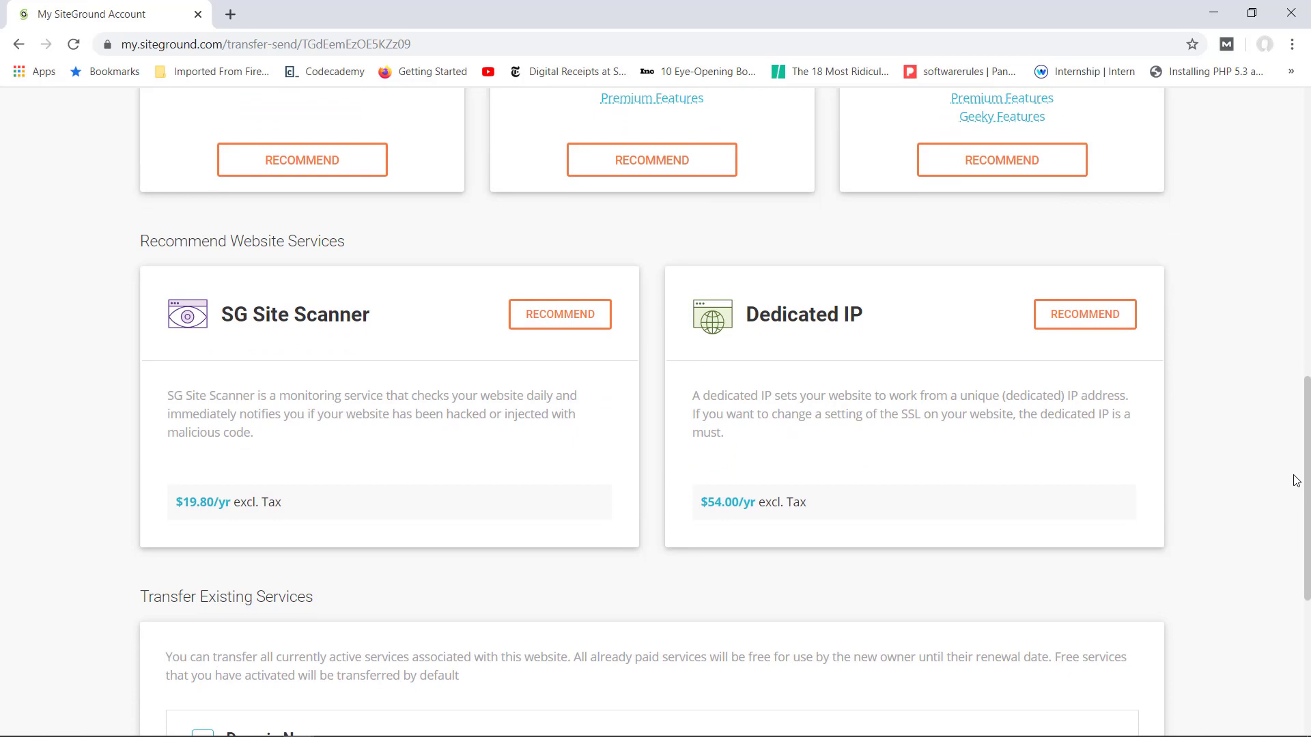
scroll(1295, 480, "down", 5)
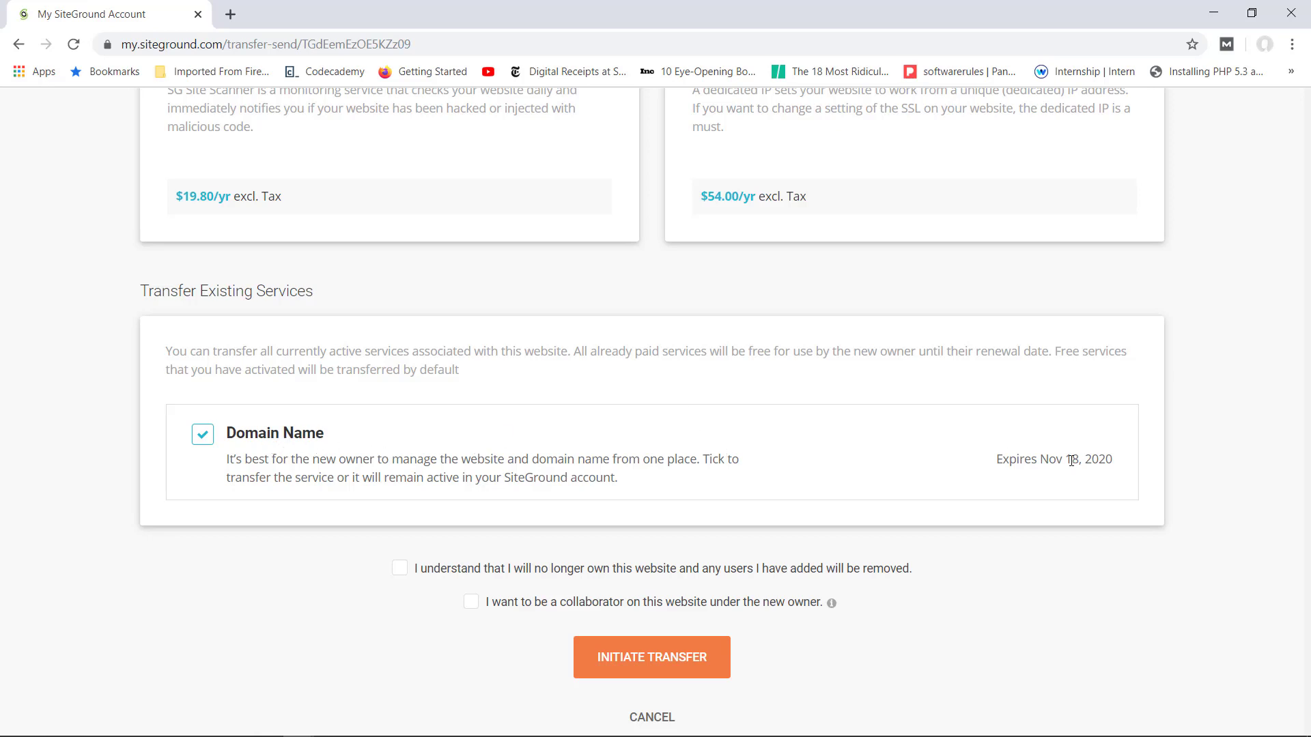
left_click_drag(1071, 461, 1089, 458)
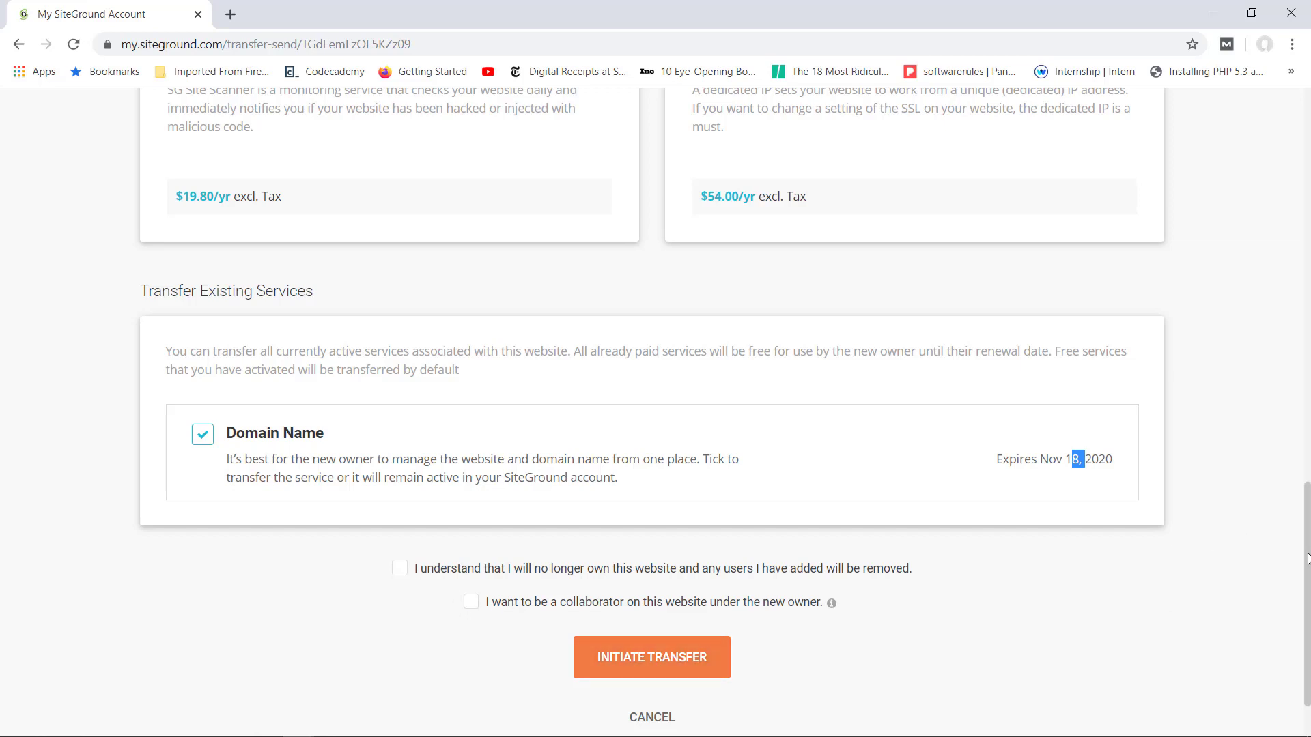
left_click_drag(1307, 536, 1307, 143)
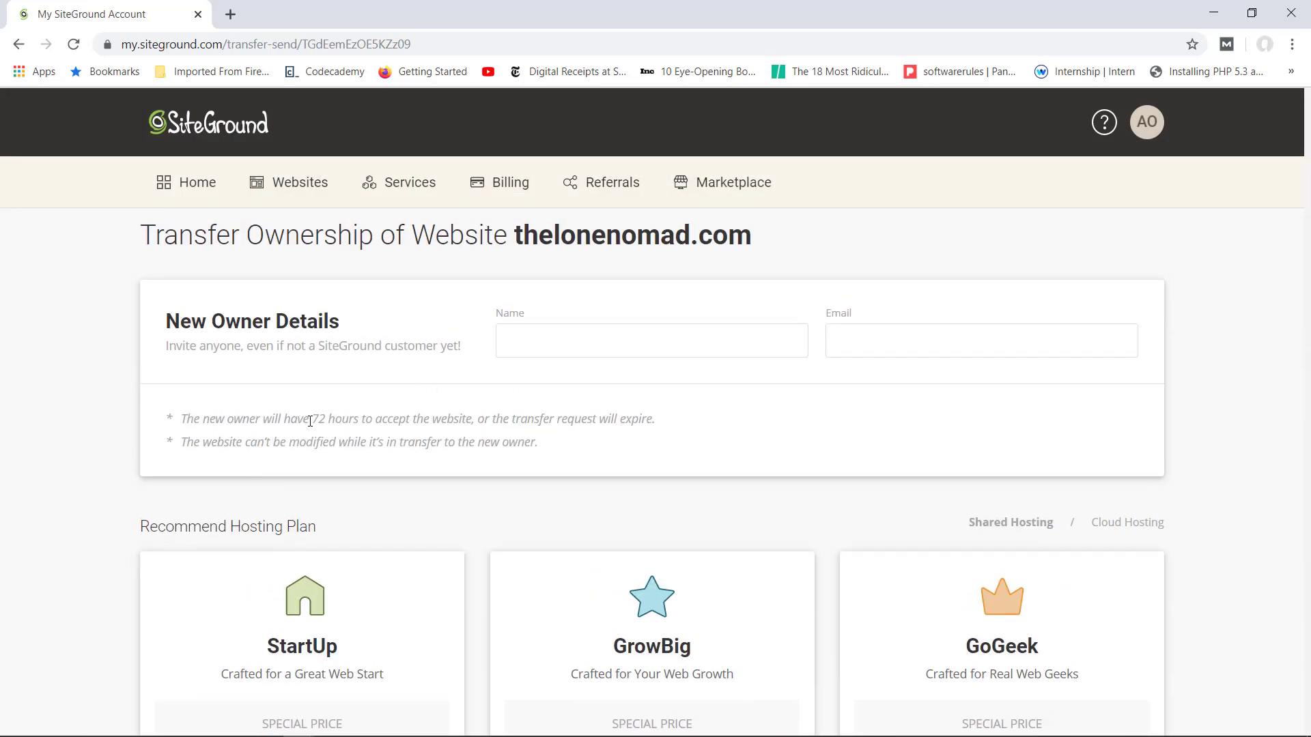
left_click_drag(297, 420, 456, 423)
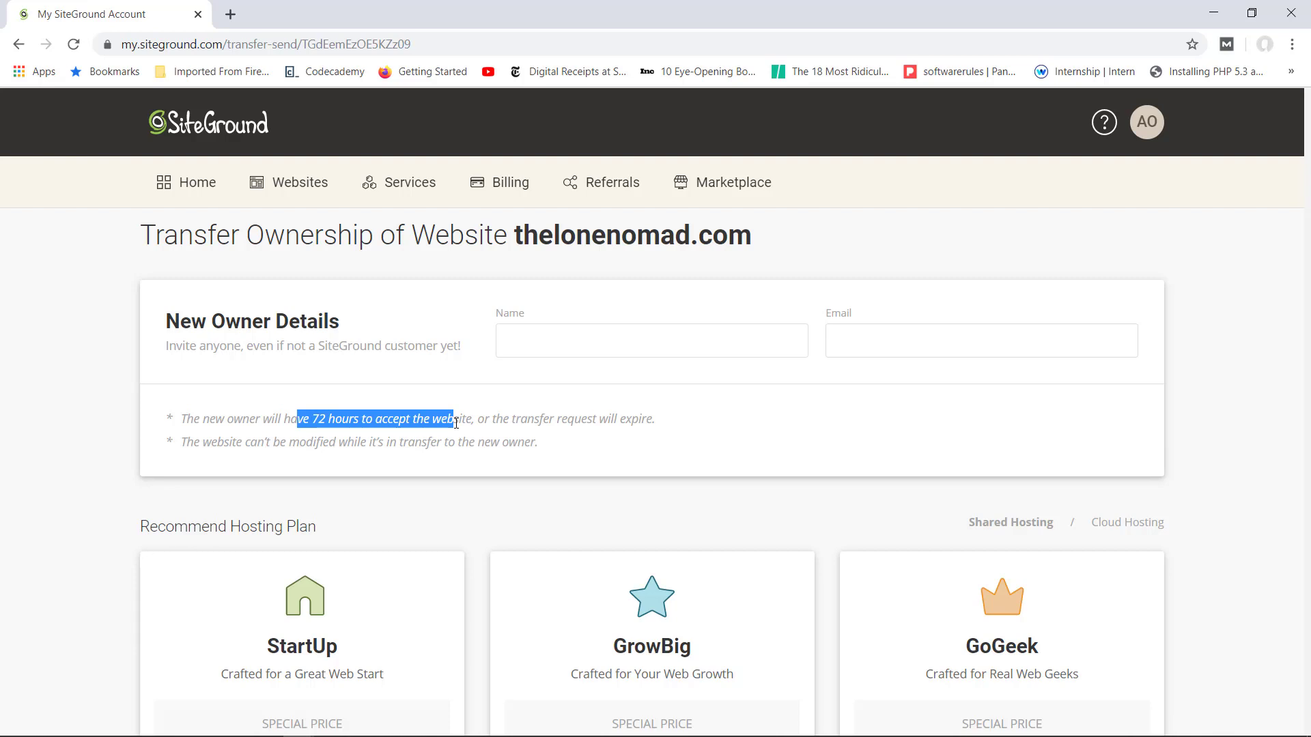
left_click(15, 45)
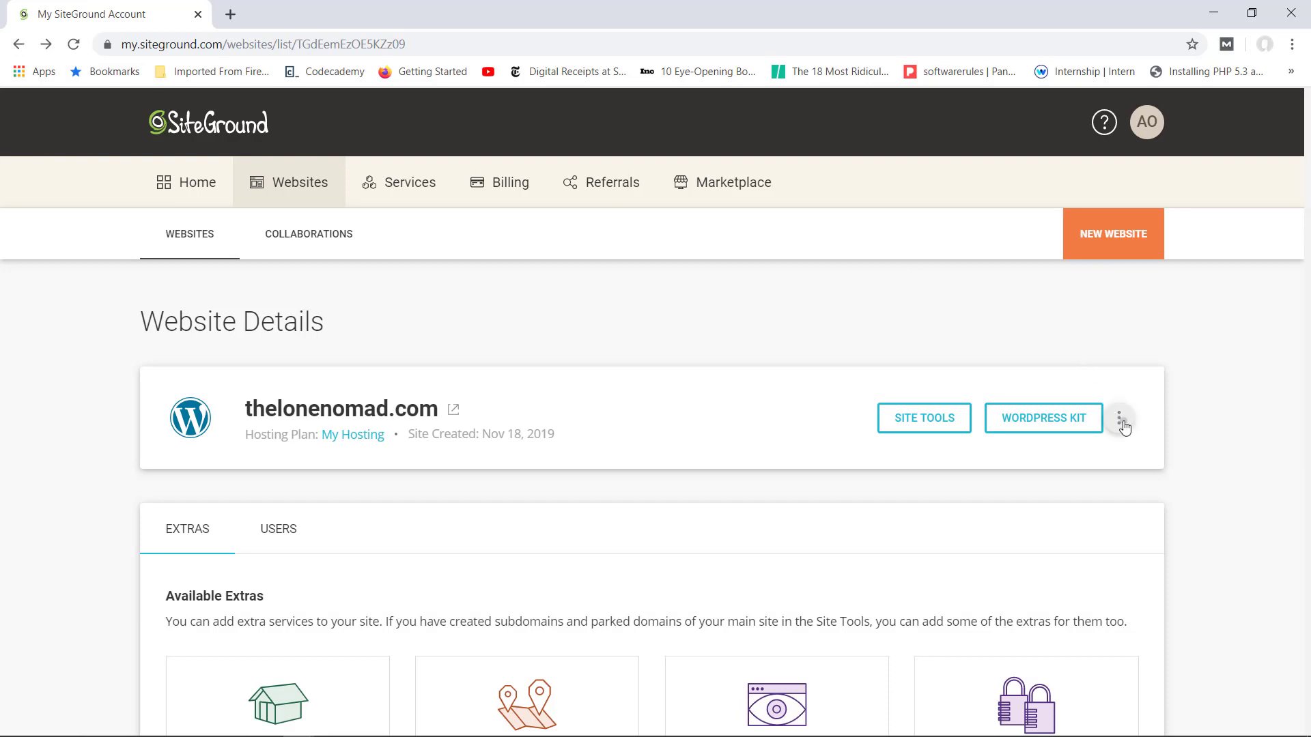
Show thelonenomad.com's action menu with the transfer, delete and primary-domain change options
left_click(1120, 420)
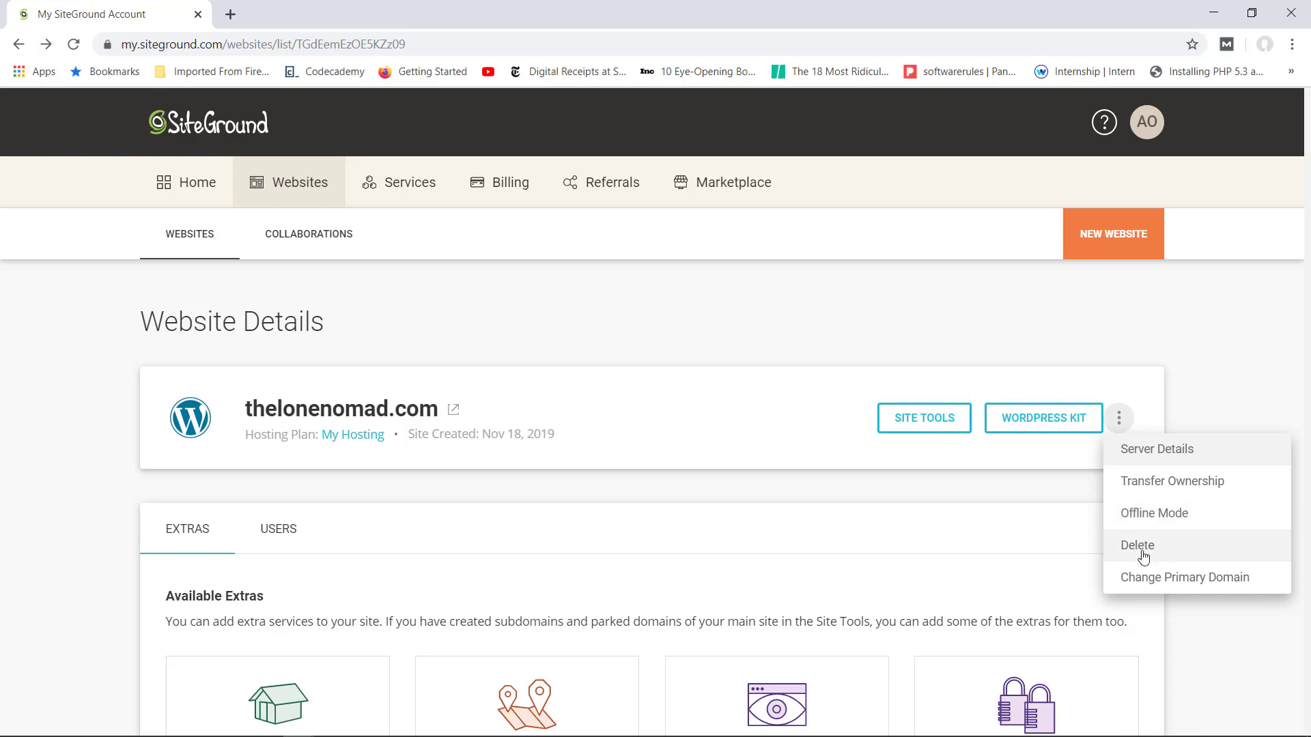
Review the Change Primary Domain form for thelonenomad.com, then switch to My Hosting Plans
left_click(1170, 579)
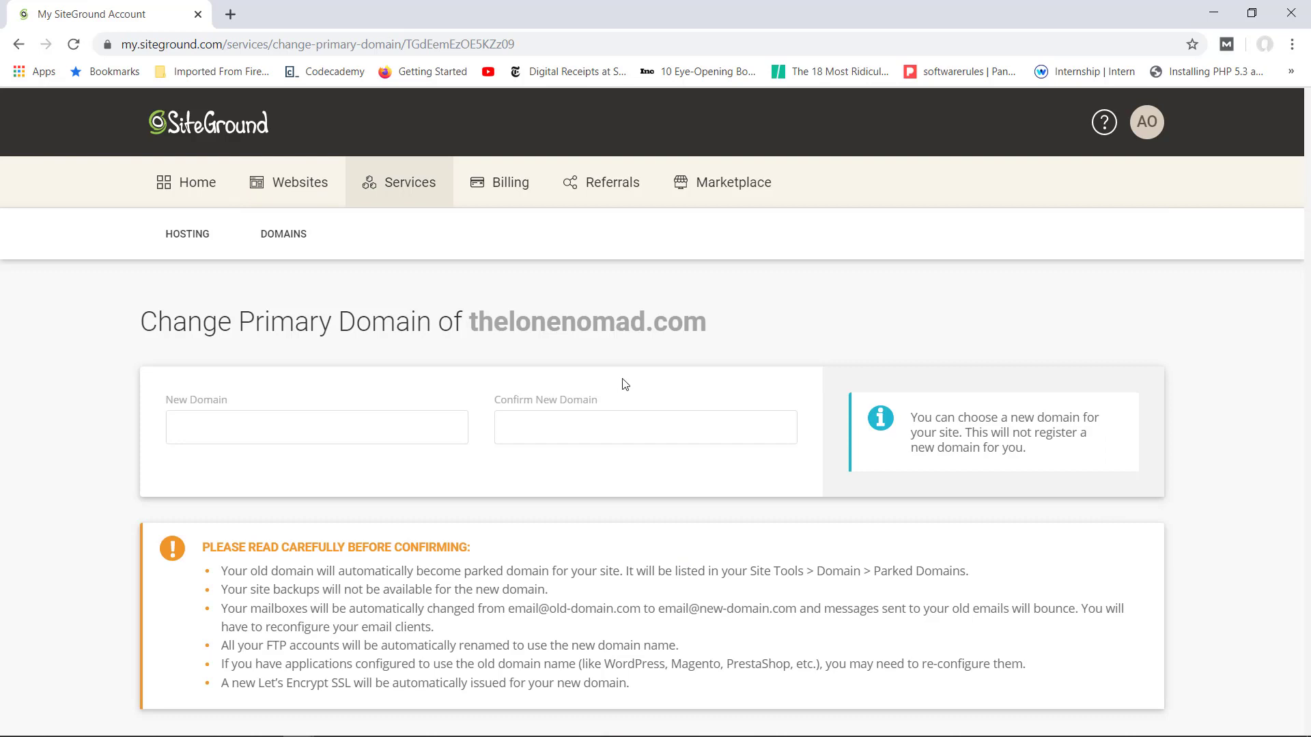
left_click_drag(710, 322, 480, 322)
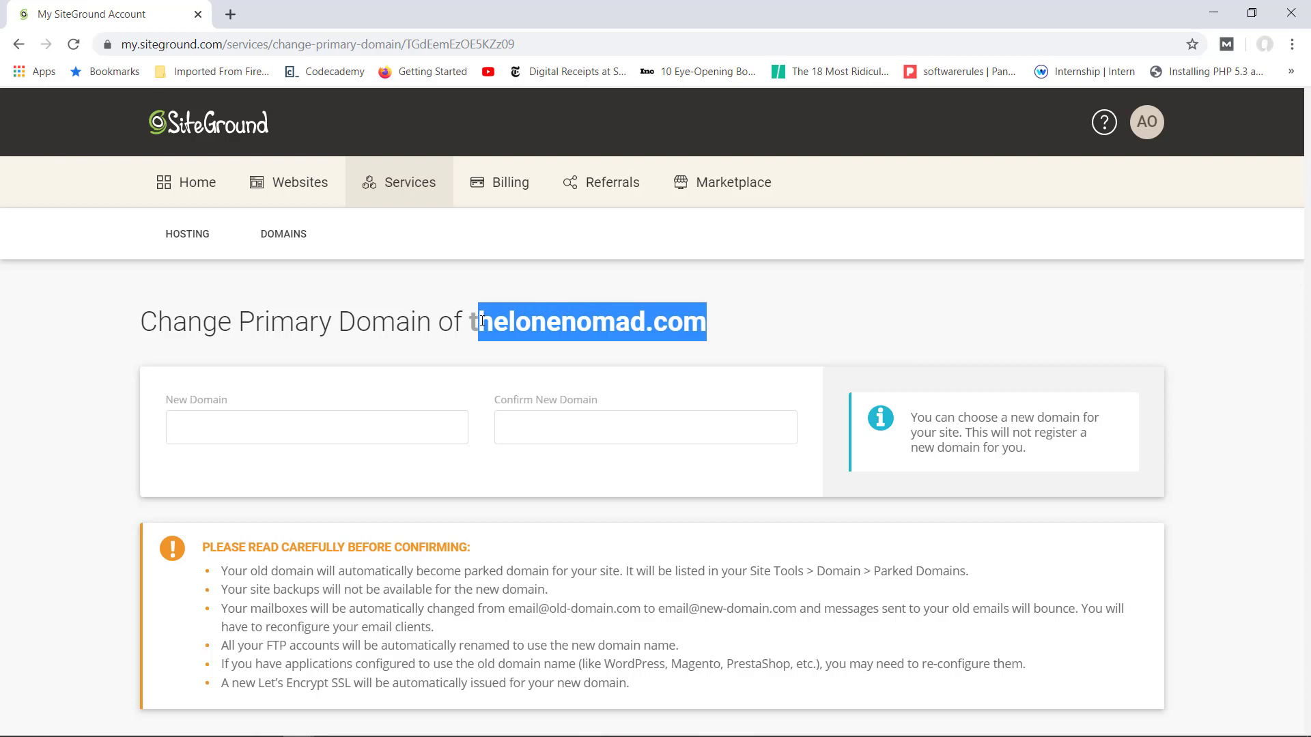
left_click(481, 322)
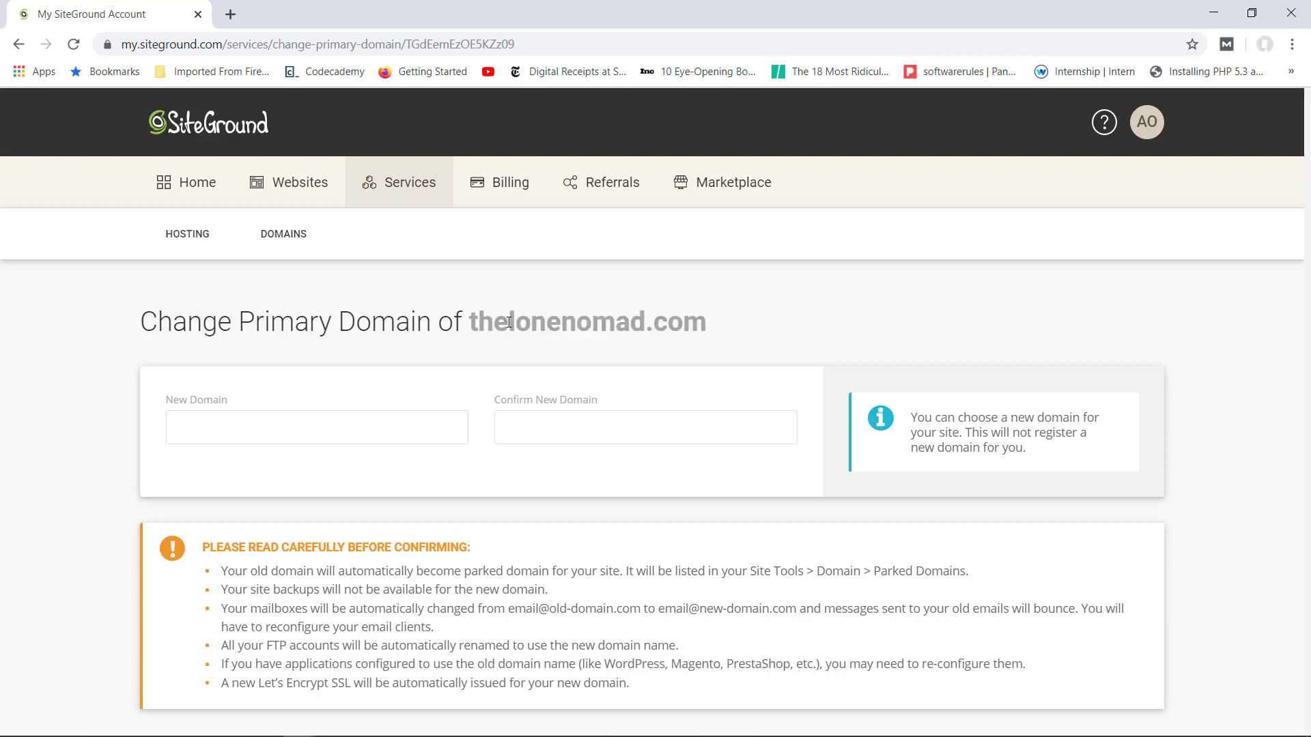
left_click_drag(508, 322, 587, 323)
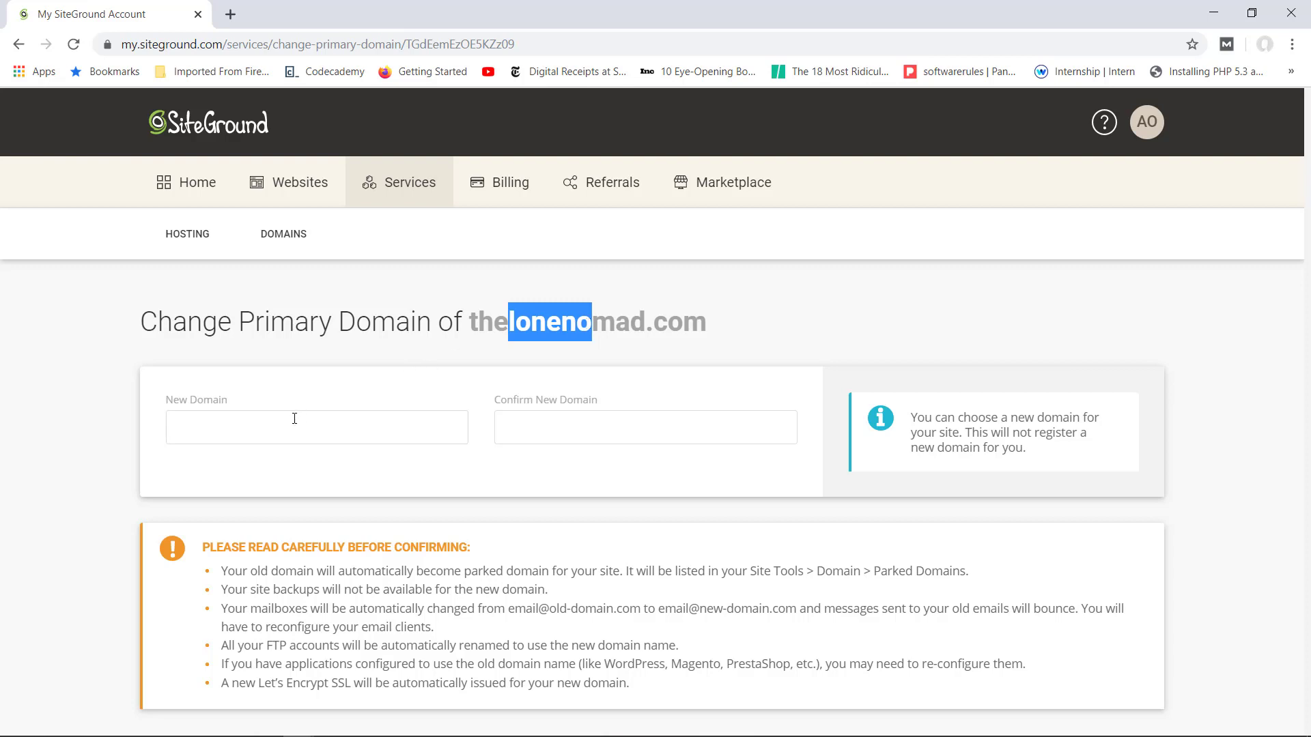
left_click(257, 425)
left_click(423, 376)
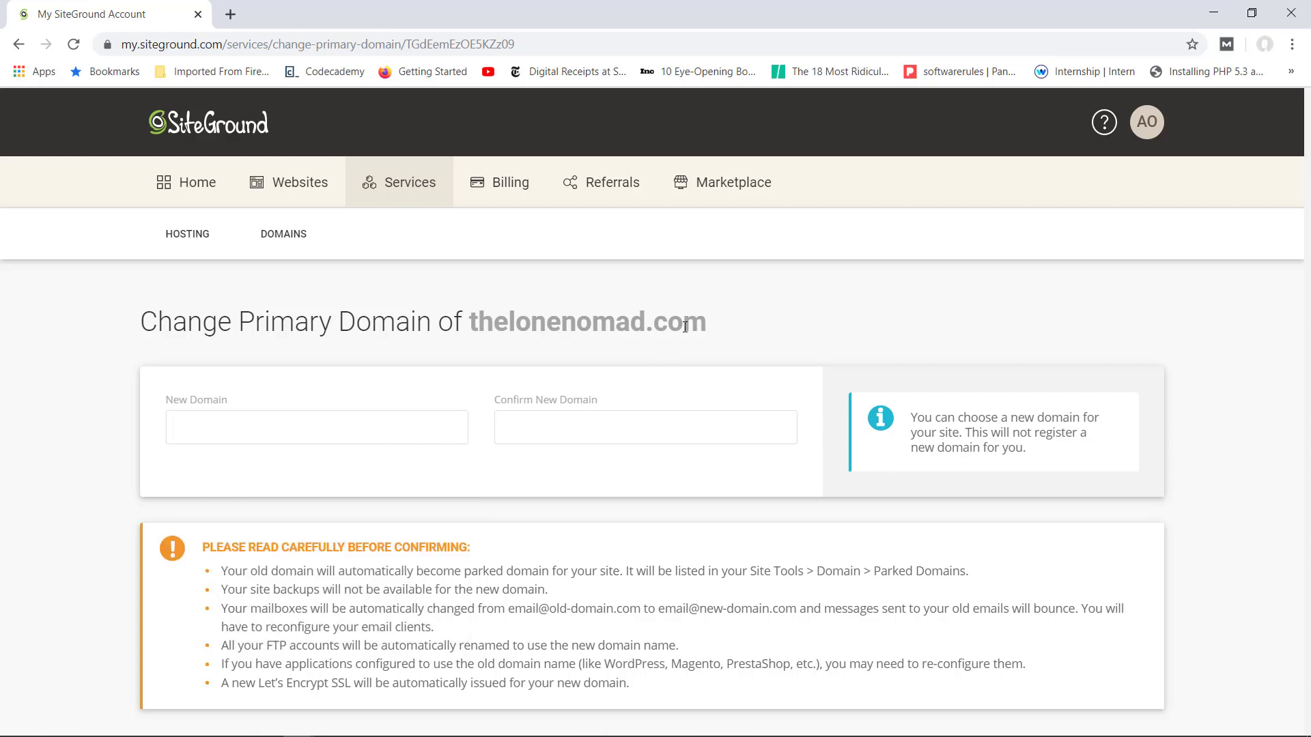
left_click_drag(710, 325, 478, 324)
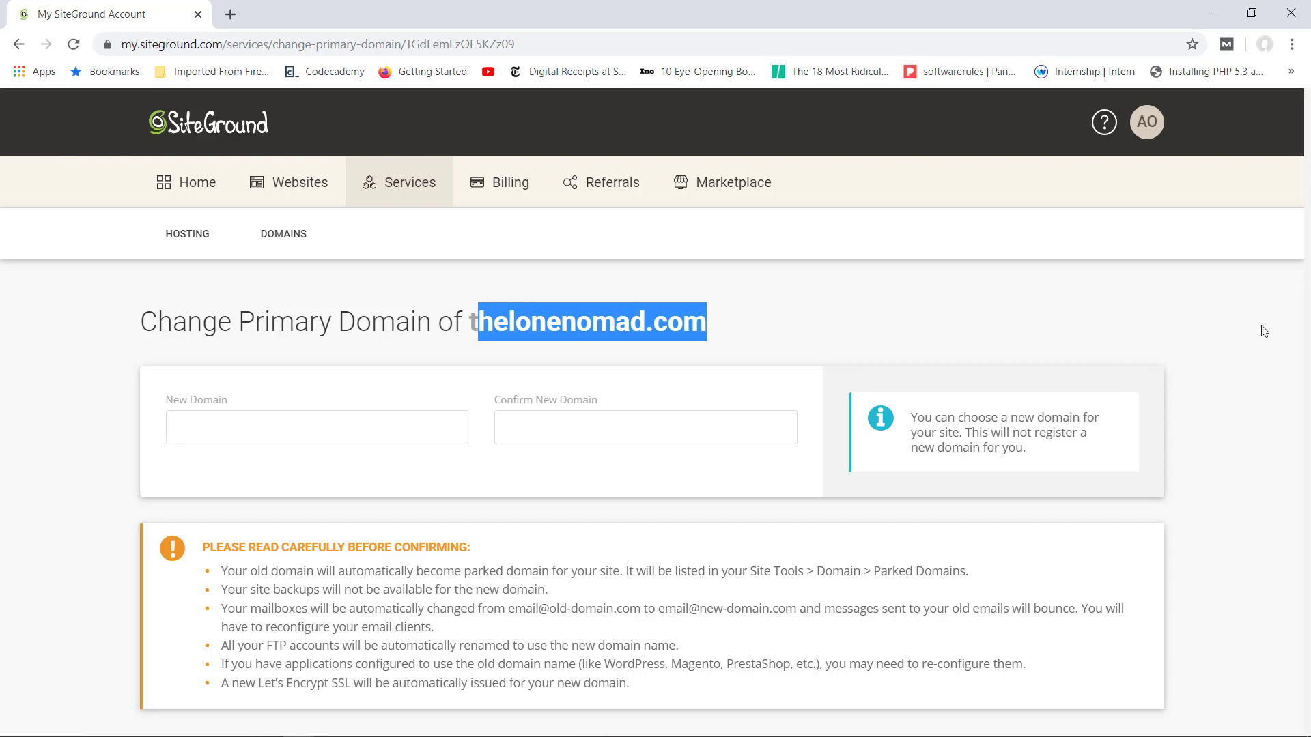
left_click_drag(1307, 320, 1307, 279)
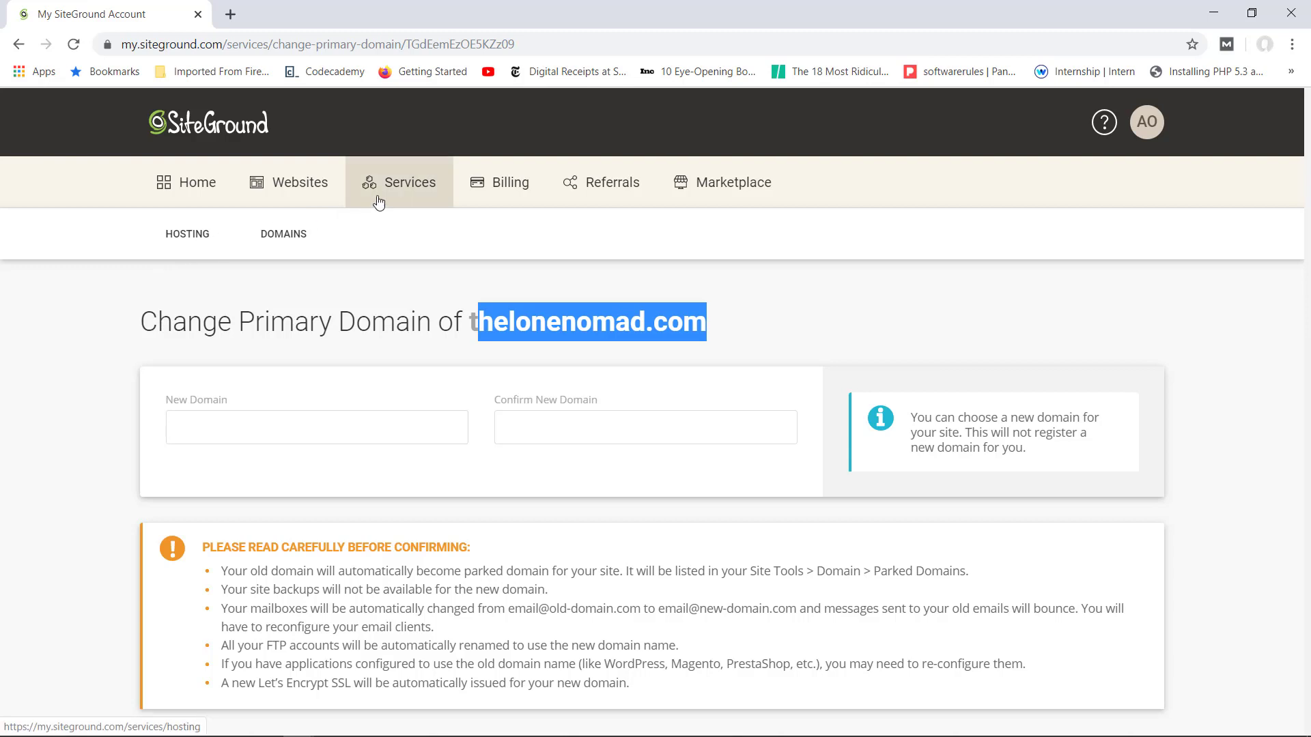
left_click(400, 194)
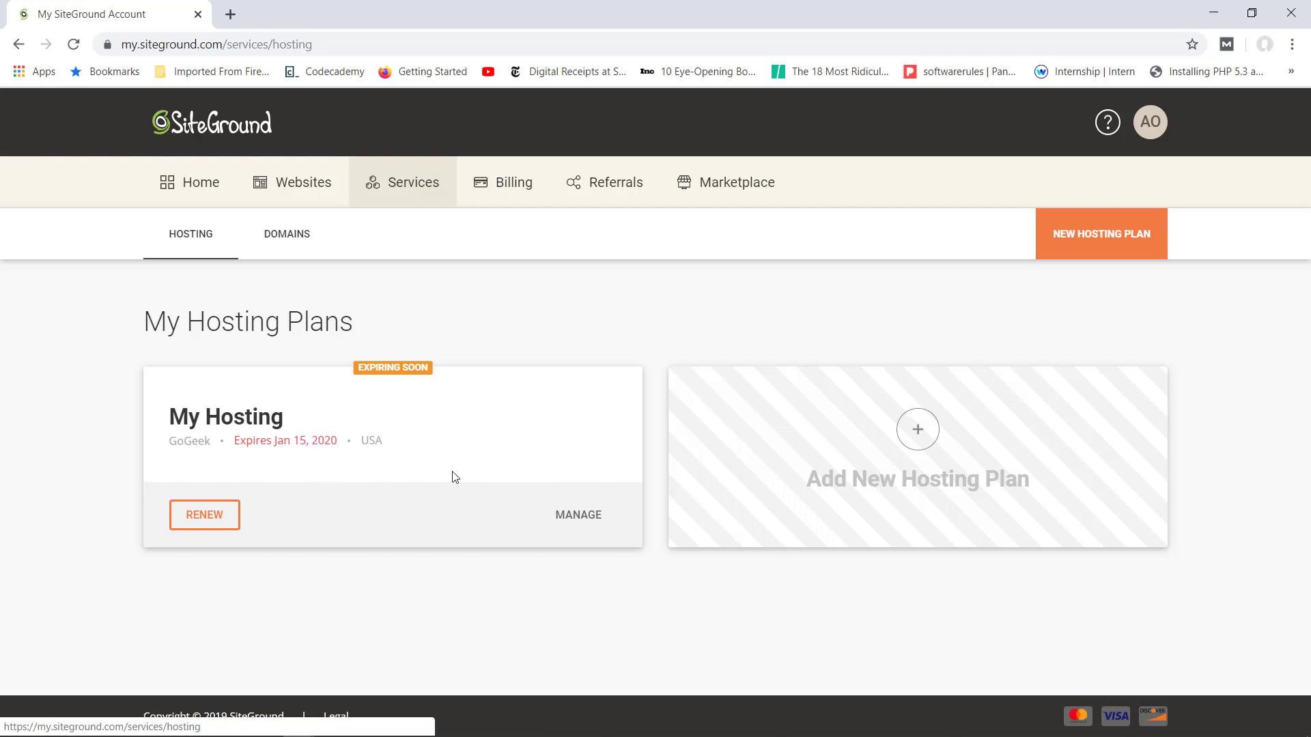
Open My Hosting's Plan Details and list its Renew, Upgrade, Downgrade, Relocate and Cancel options
left_click(587, 517)
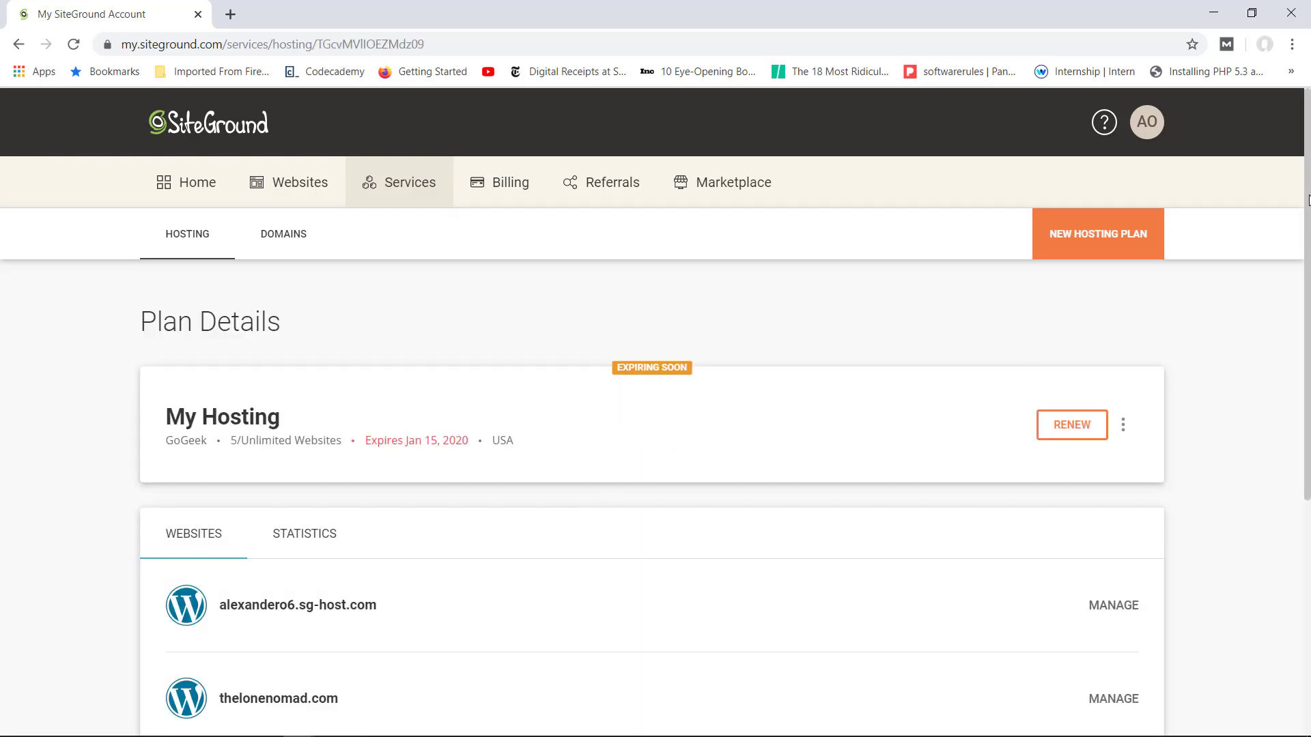
left_click_drag(1308, 198, 1308, 270)
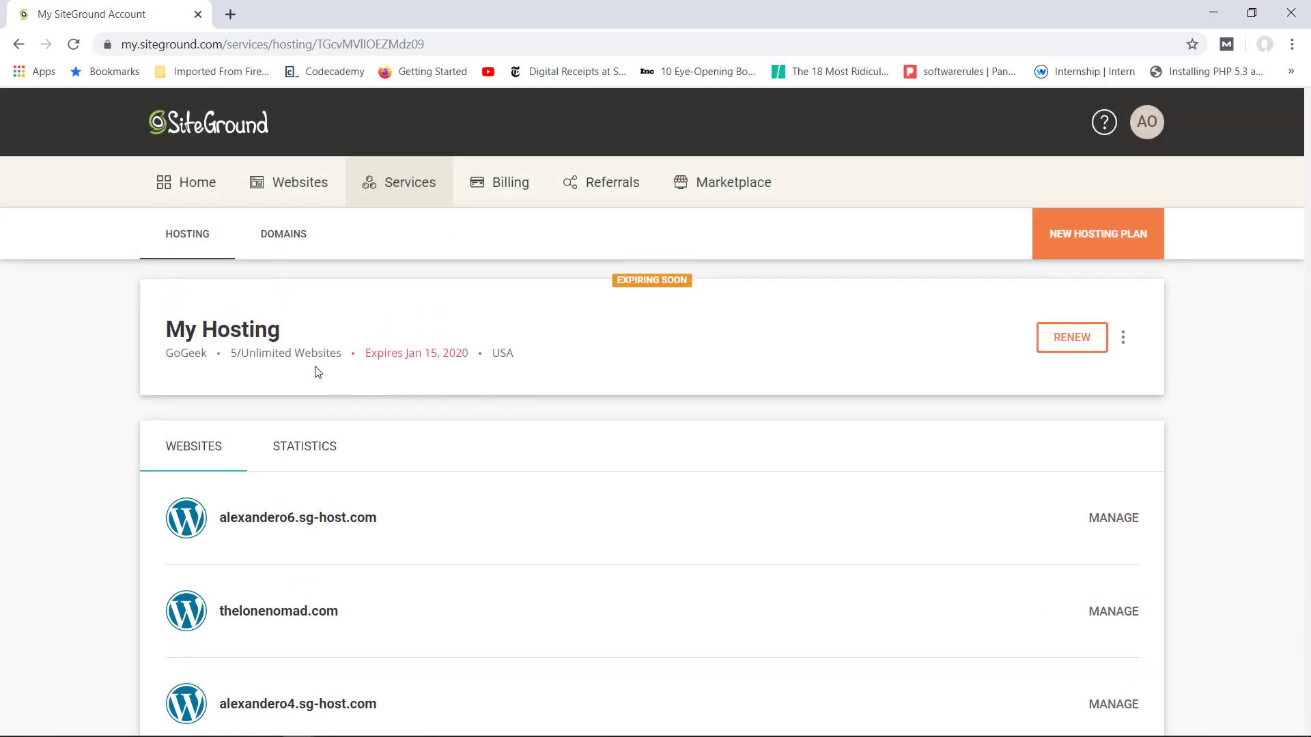
left_click(1125, 341)
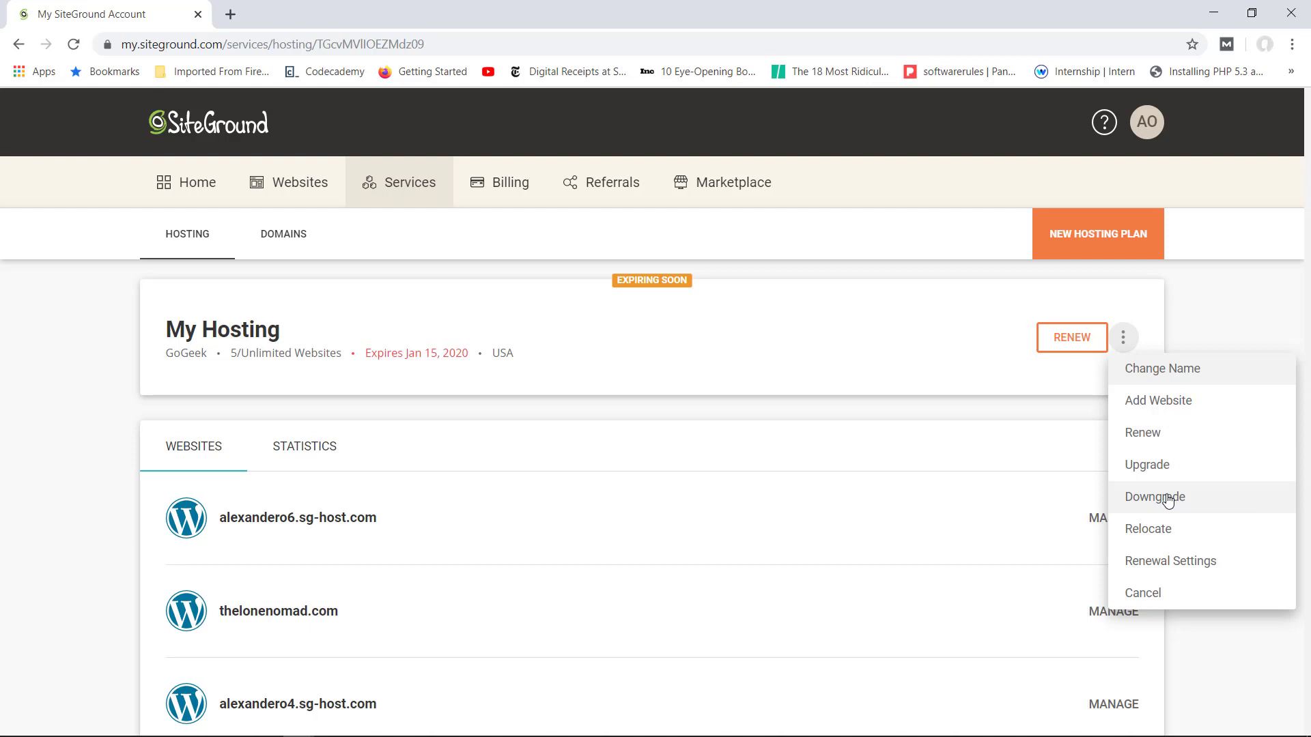
Preview the $30.00 order to relocate hosting to Singapore, then return to Plan Details
left_click(1170, 529)
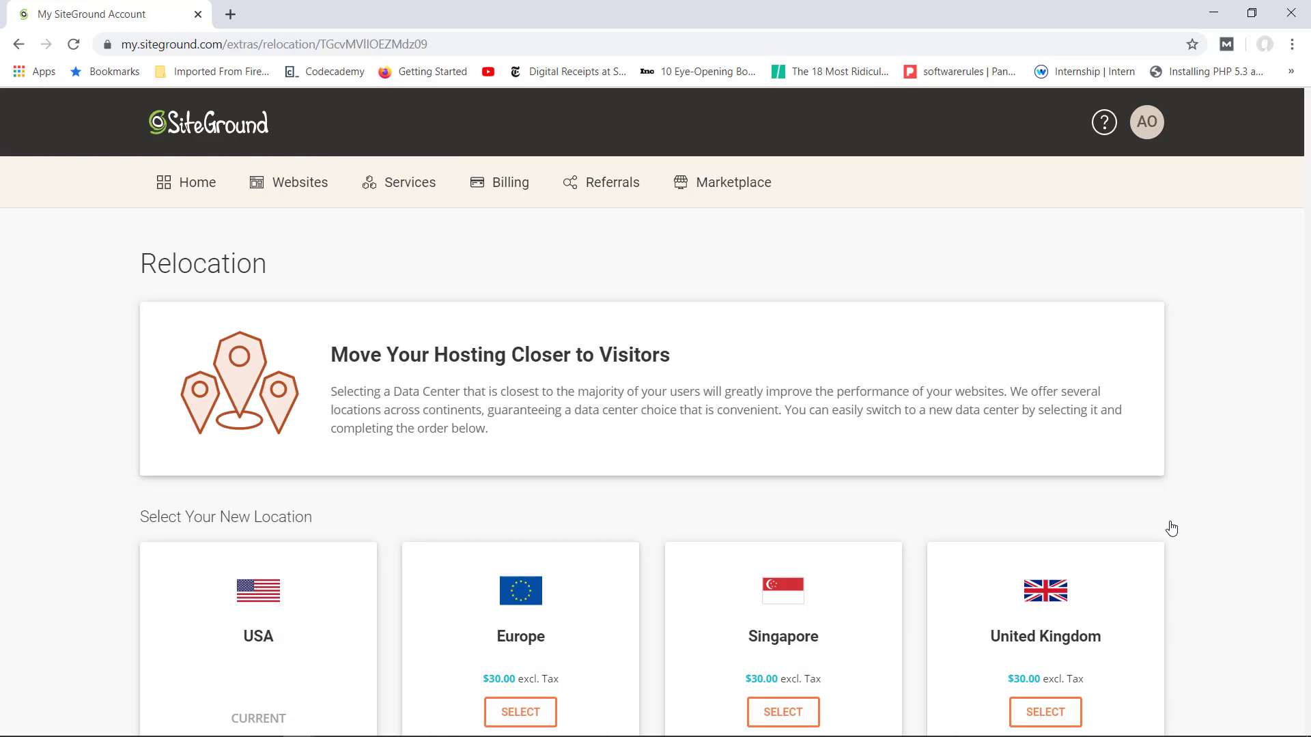
left_click_drag(1307, 222, 1307, 290)
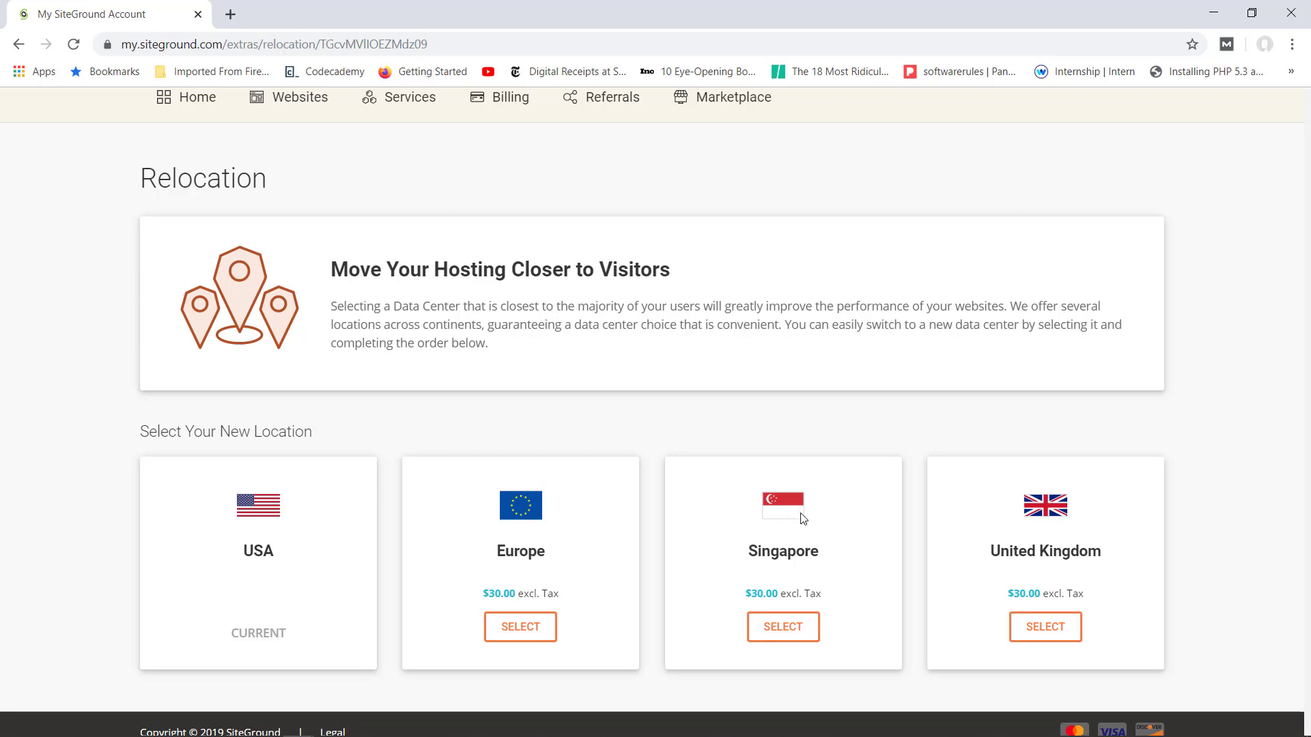
left_click(784, 627)
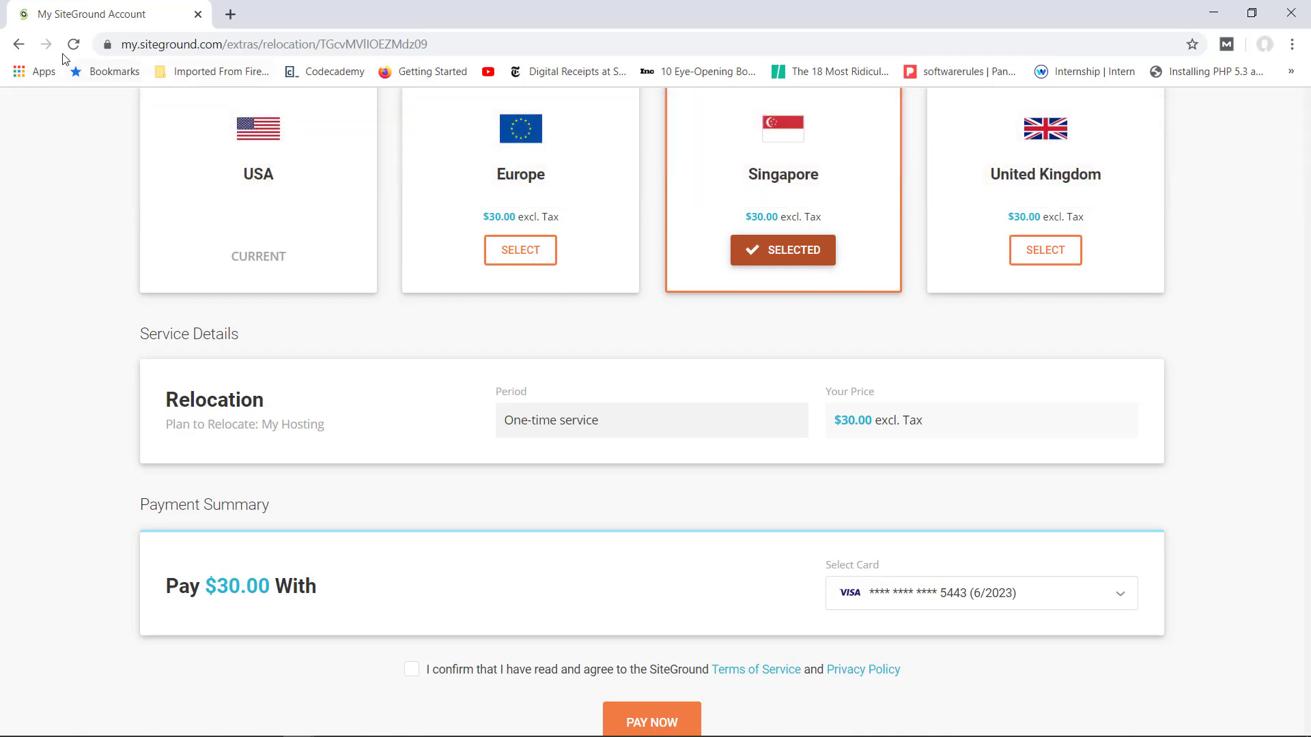
left_click(20, 45)
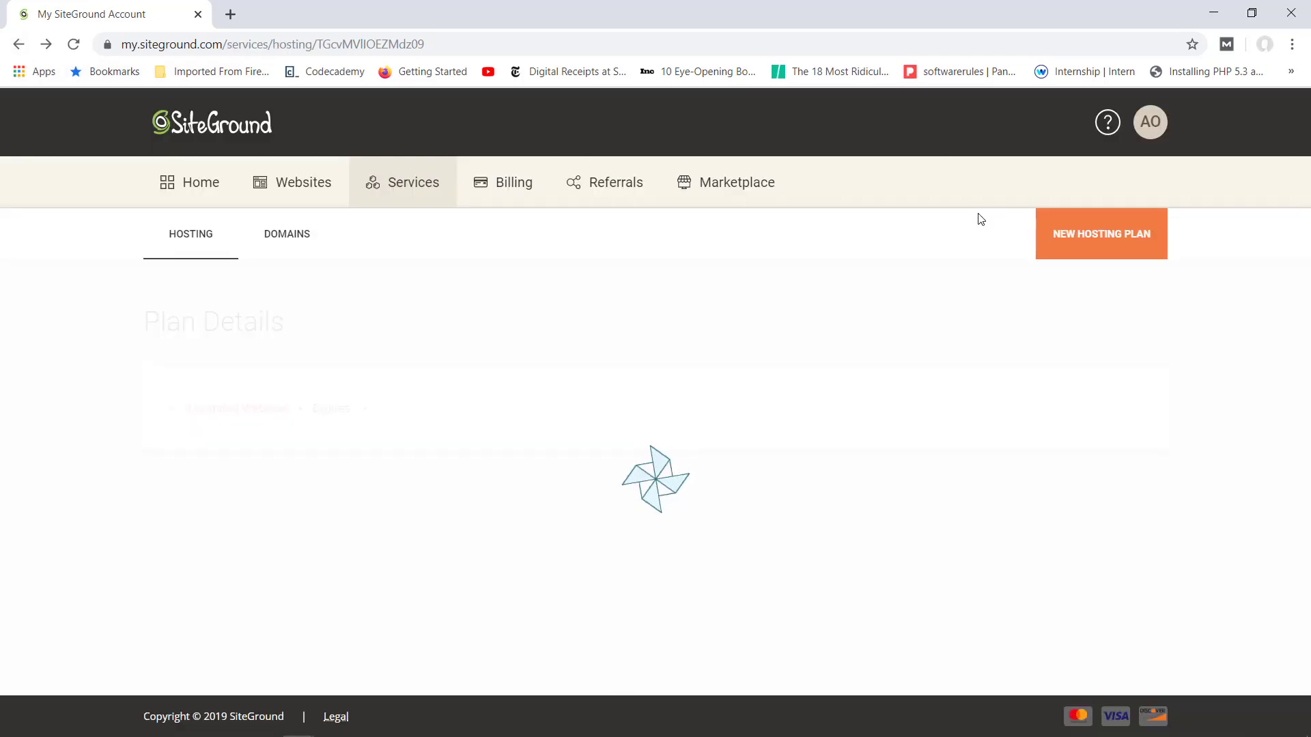
left_click(1123, 426)
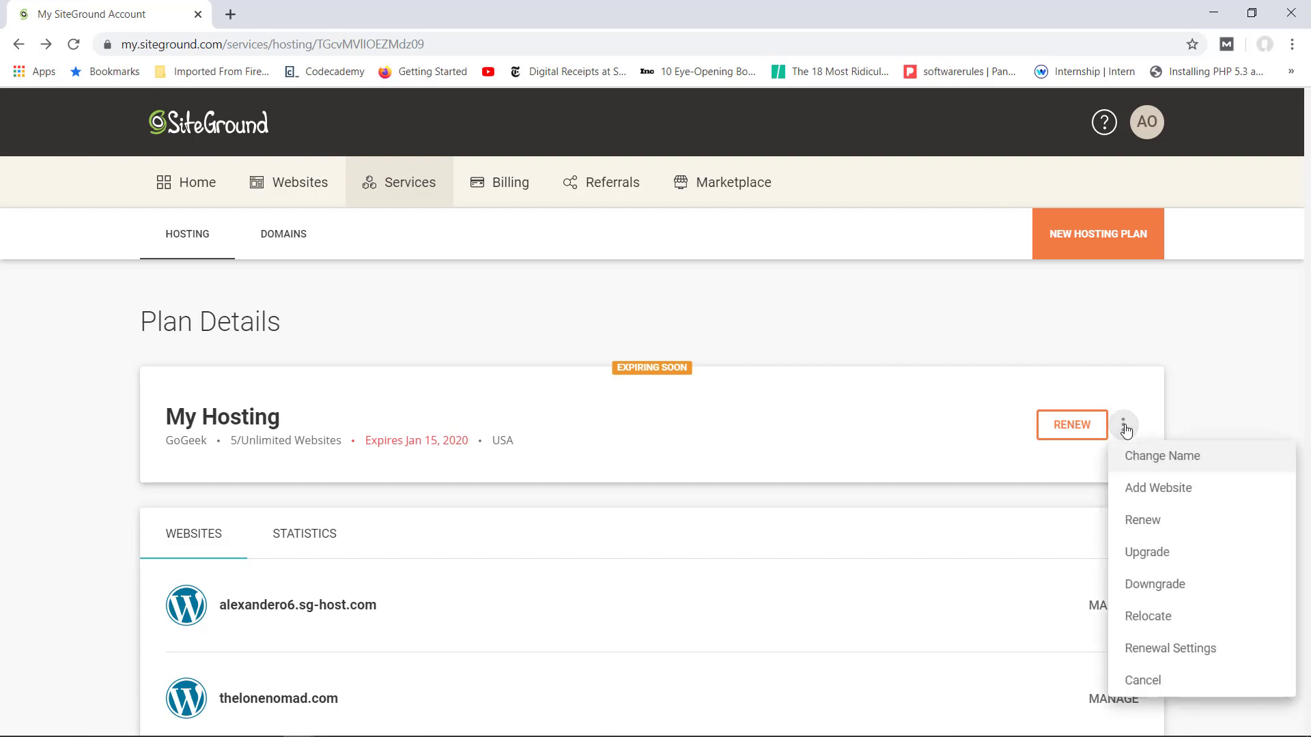
left_click(1174, 651)
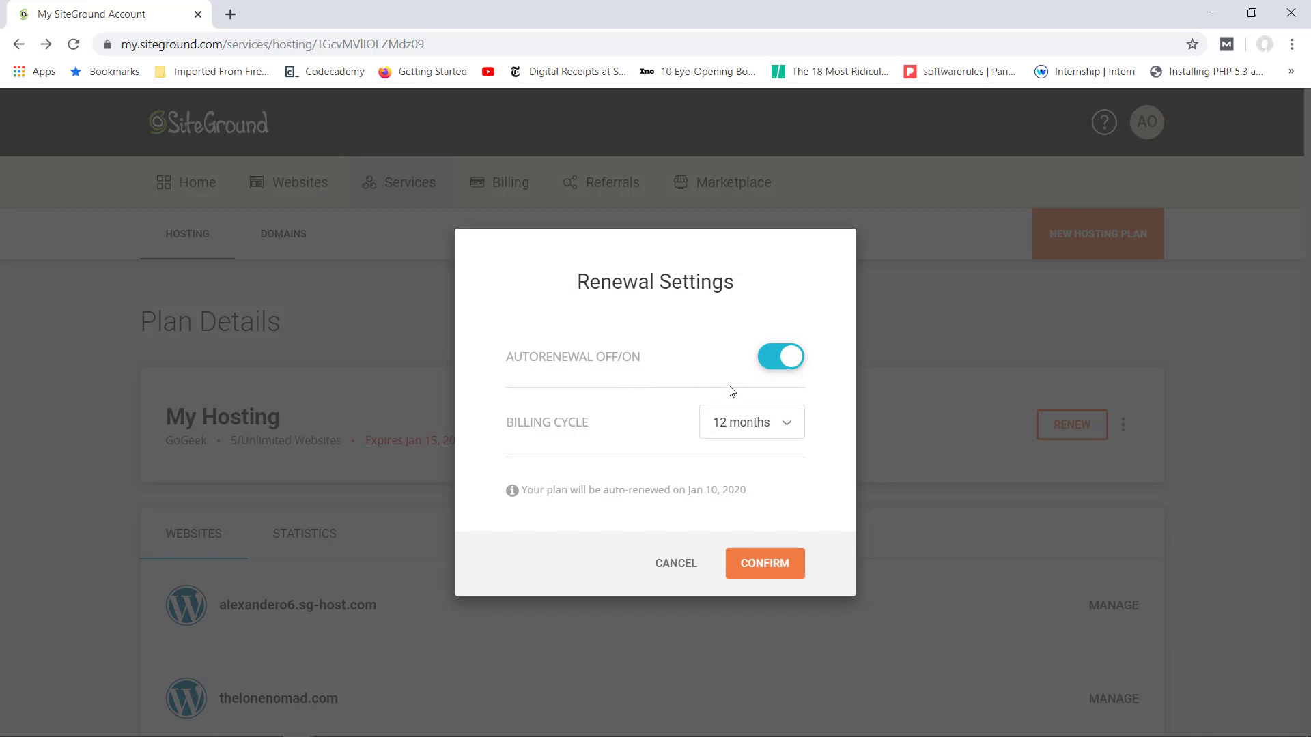
left_click(747, 428)
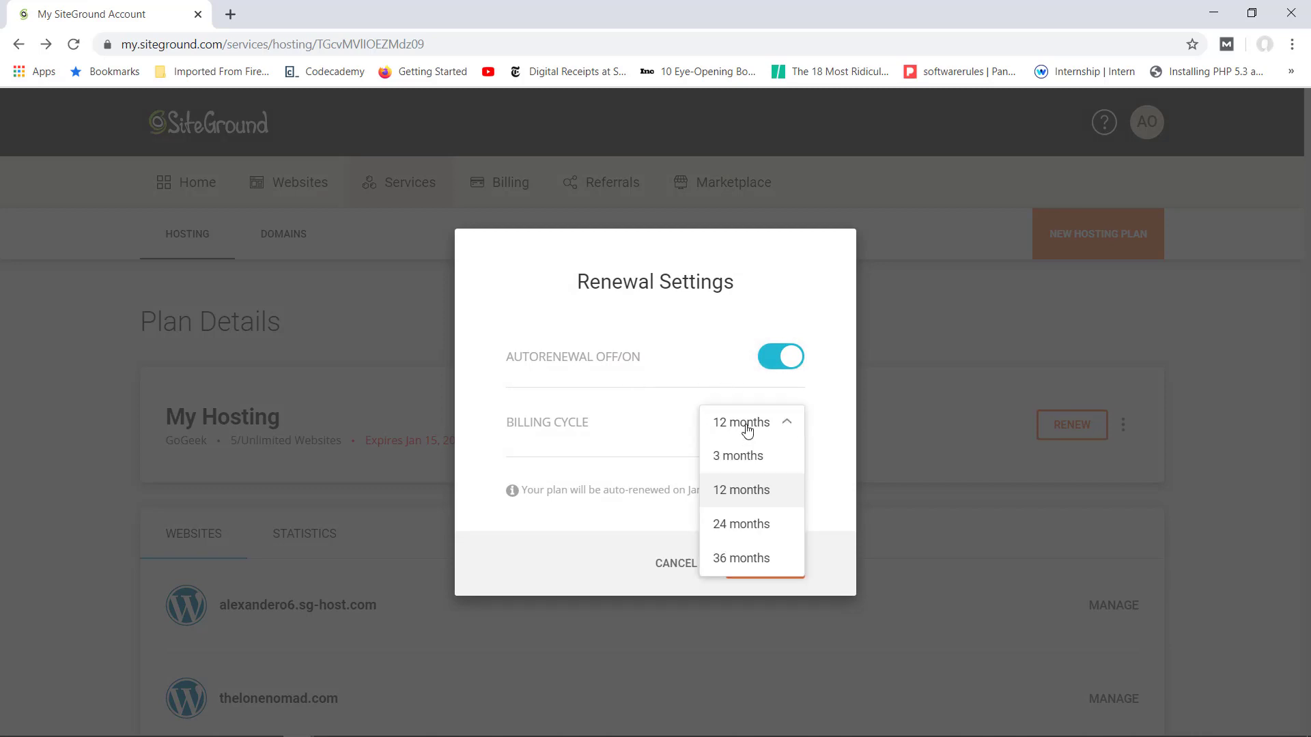
left_click(676, 492)
left_click(675, 564)
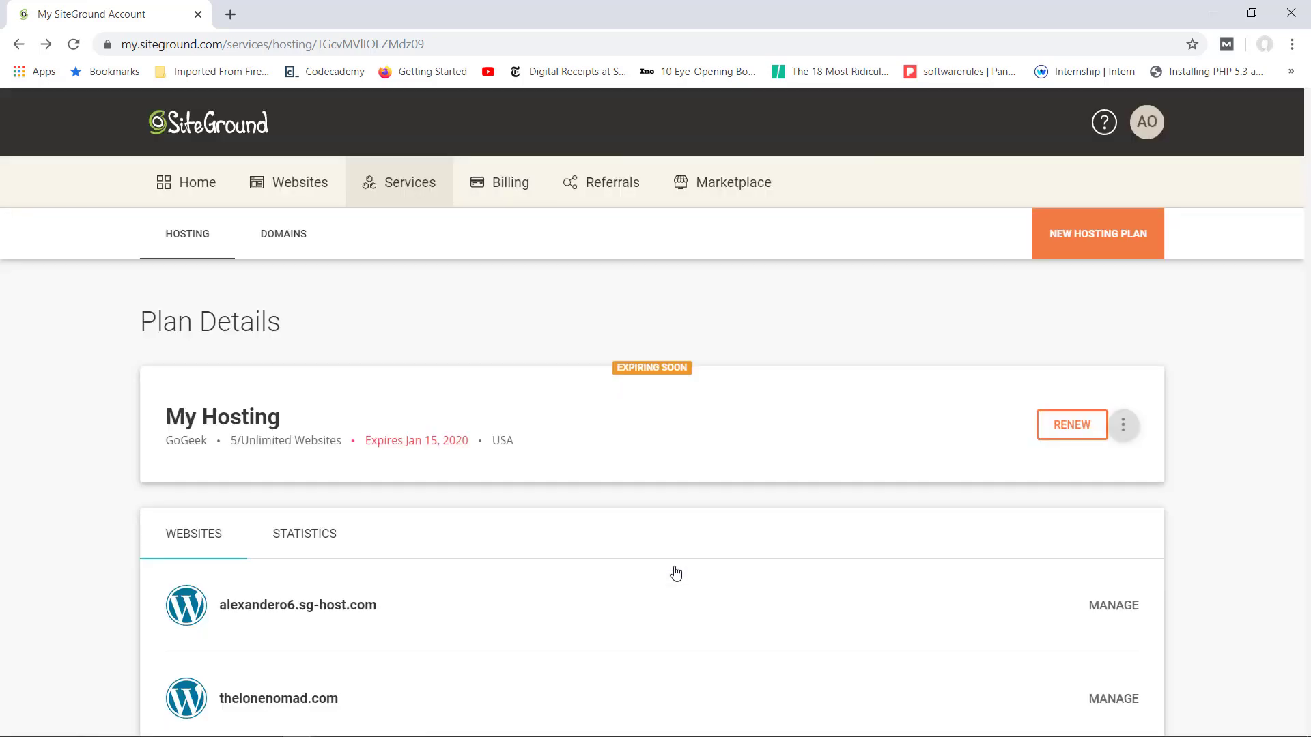
left_click(1122, 425)
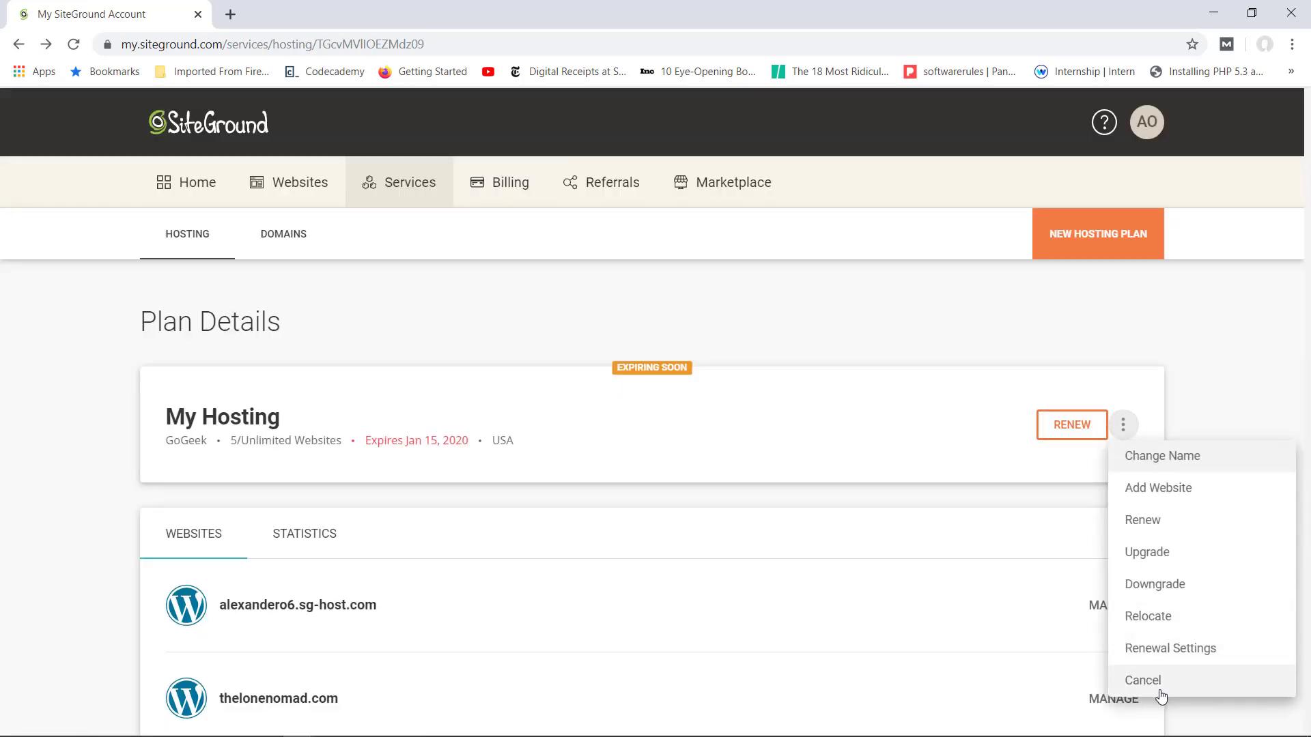
left_click(1137, 357)
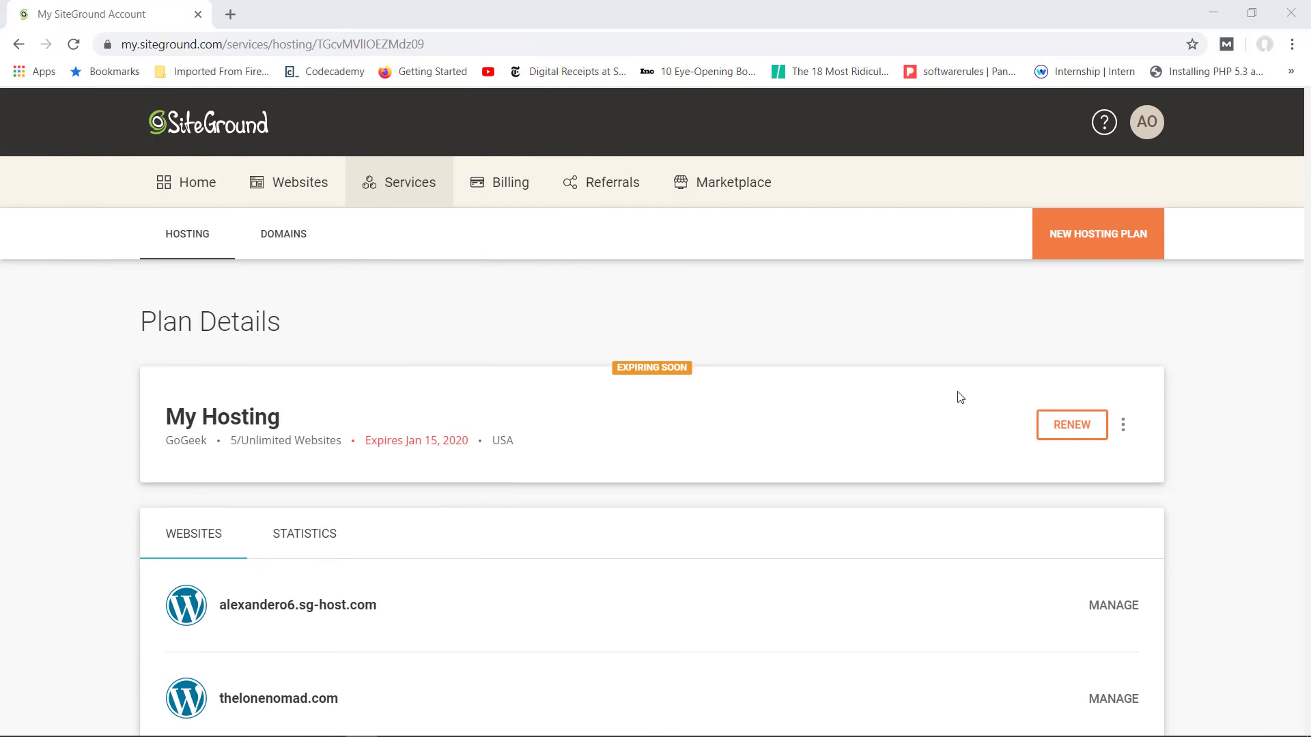
left_click(1308, 348)
Scroll through the hosting plan's Statistics usage charts, then open the My Domains list
scroll(1309, 348, "down", 4)
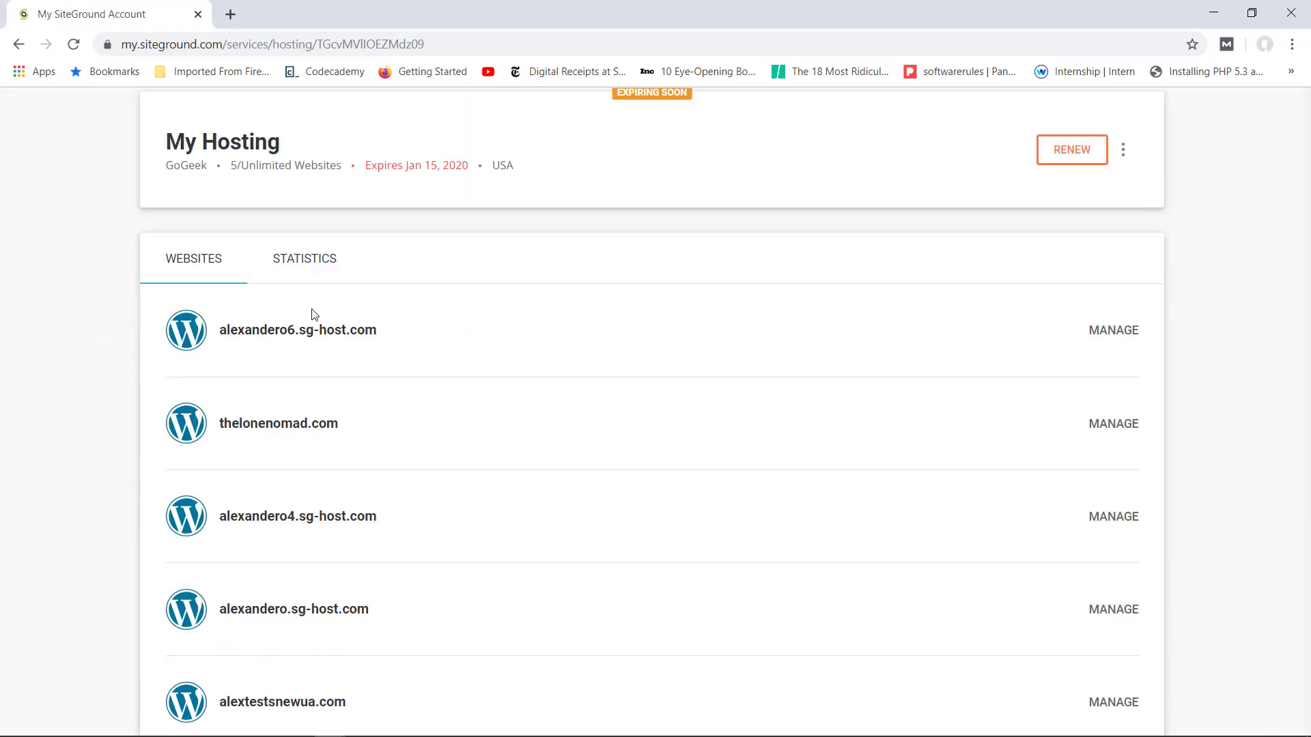
left_click(307, 275)
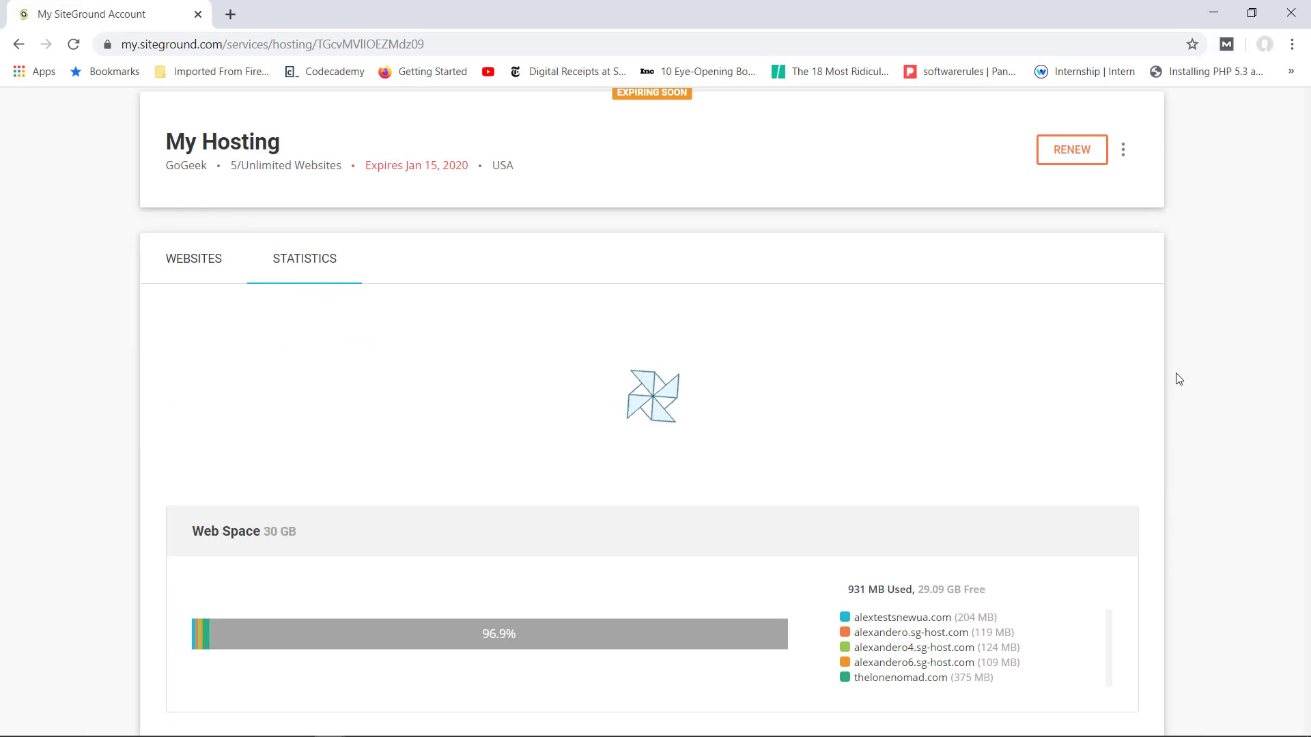
scroll(1307, 287, "down", 6)
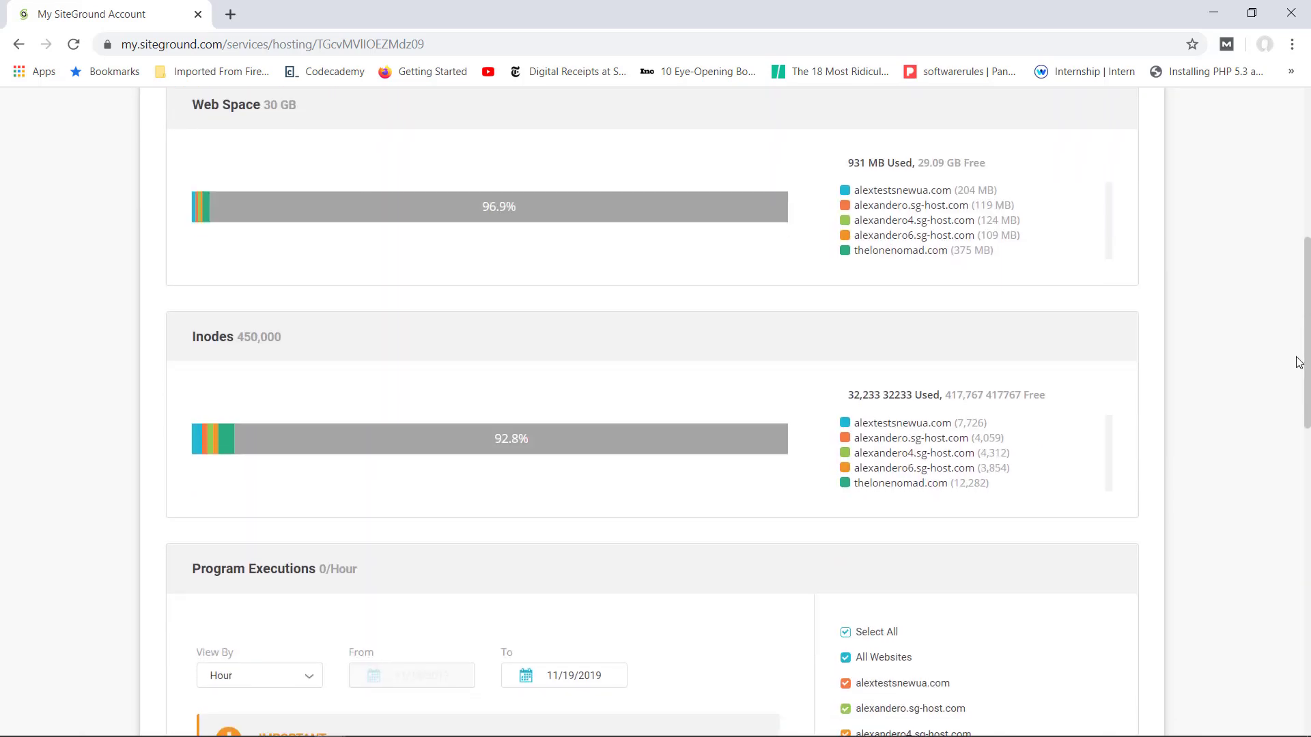
scroll(1299, 362, "down", 8)
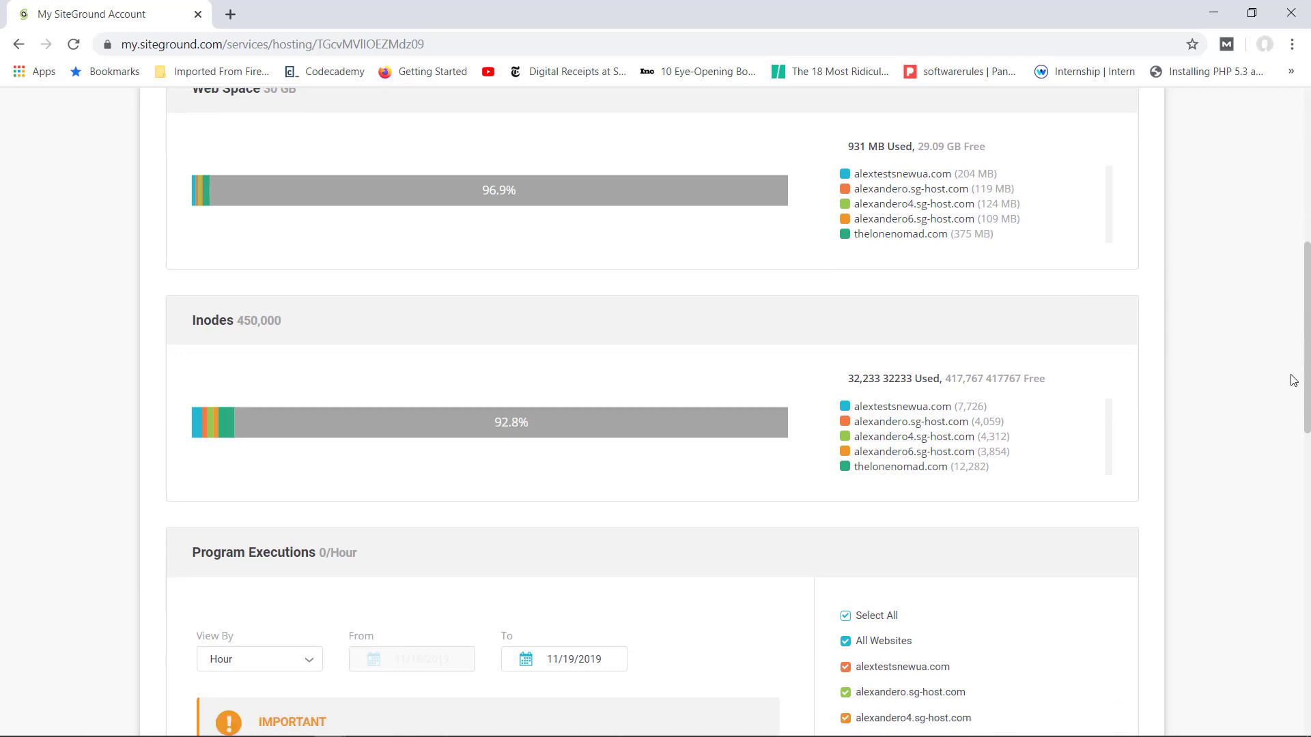
scroll(1259, 551, "down", 2)
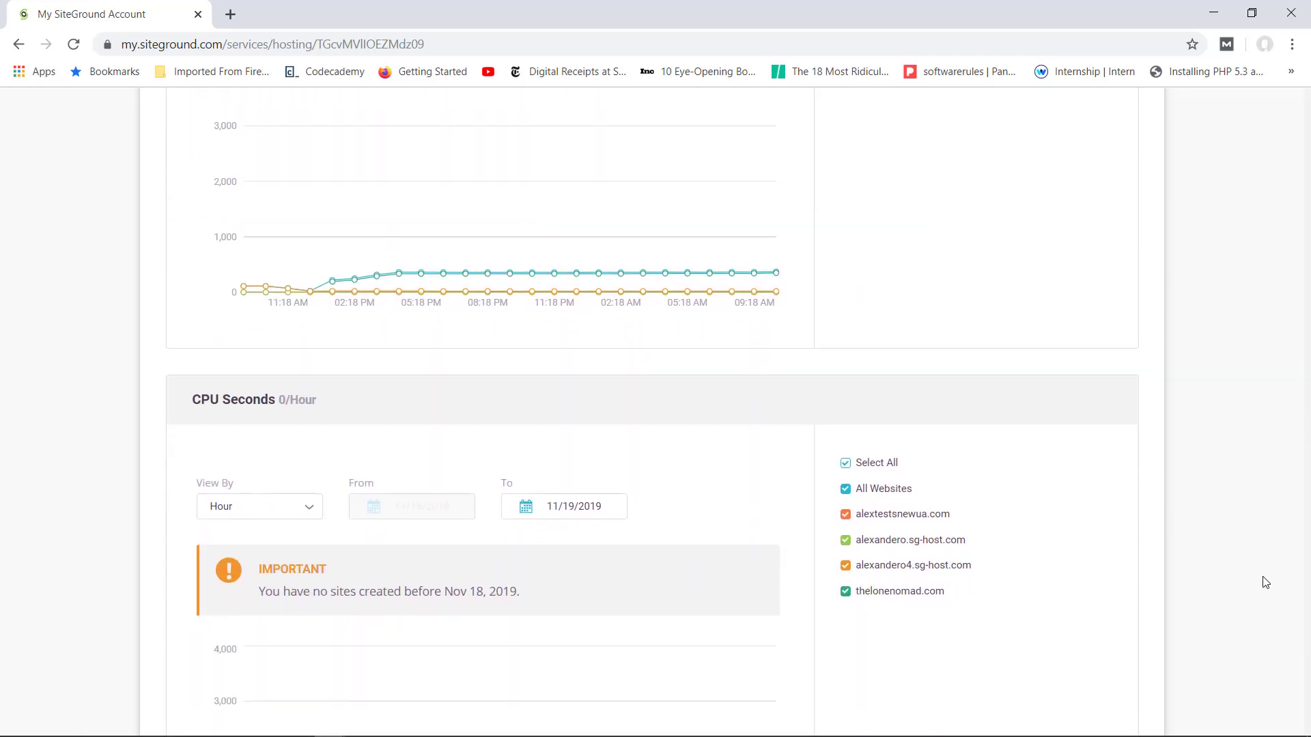
left_click_drag(1307, 553, 1307, 192)
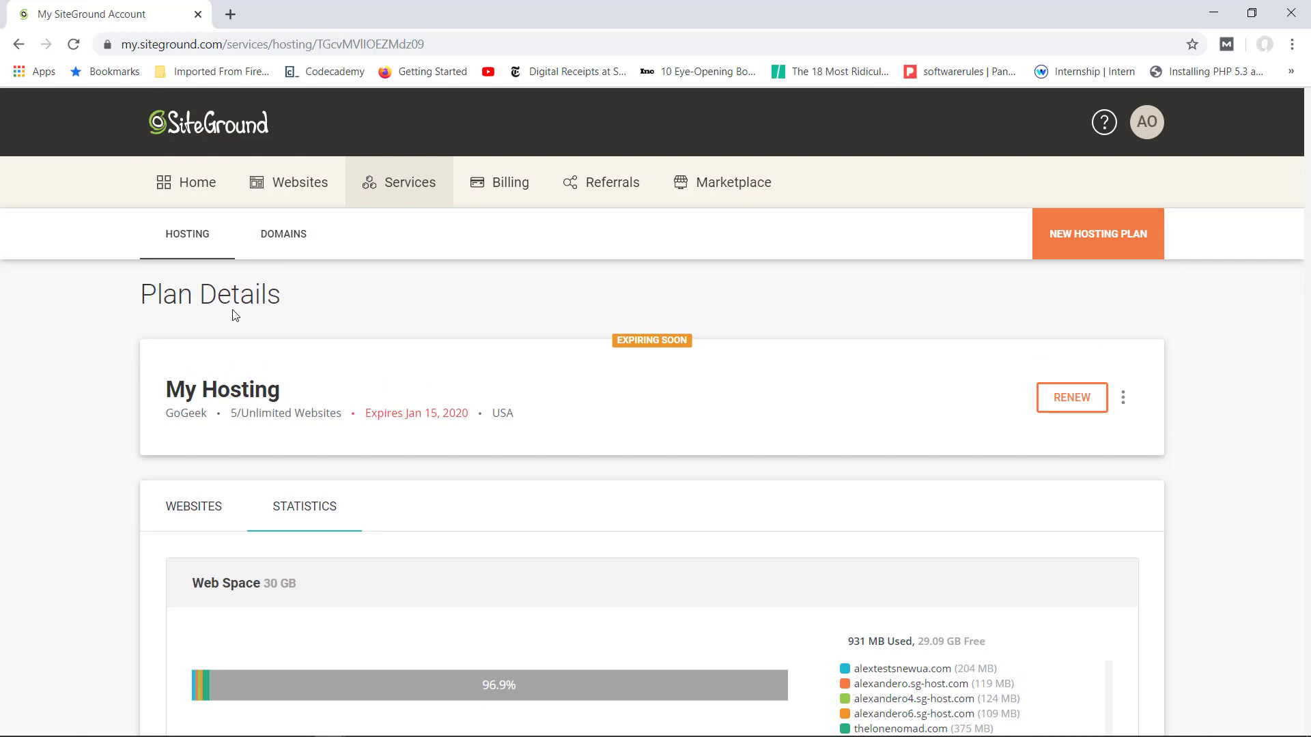
left_click(271, 248)
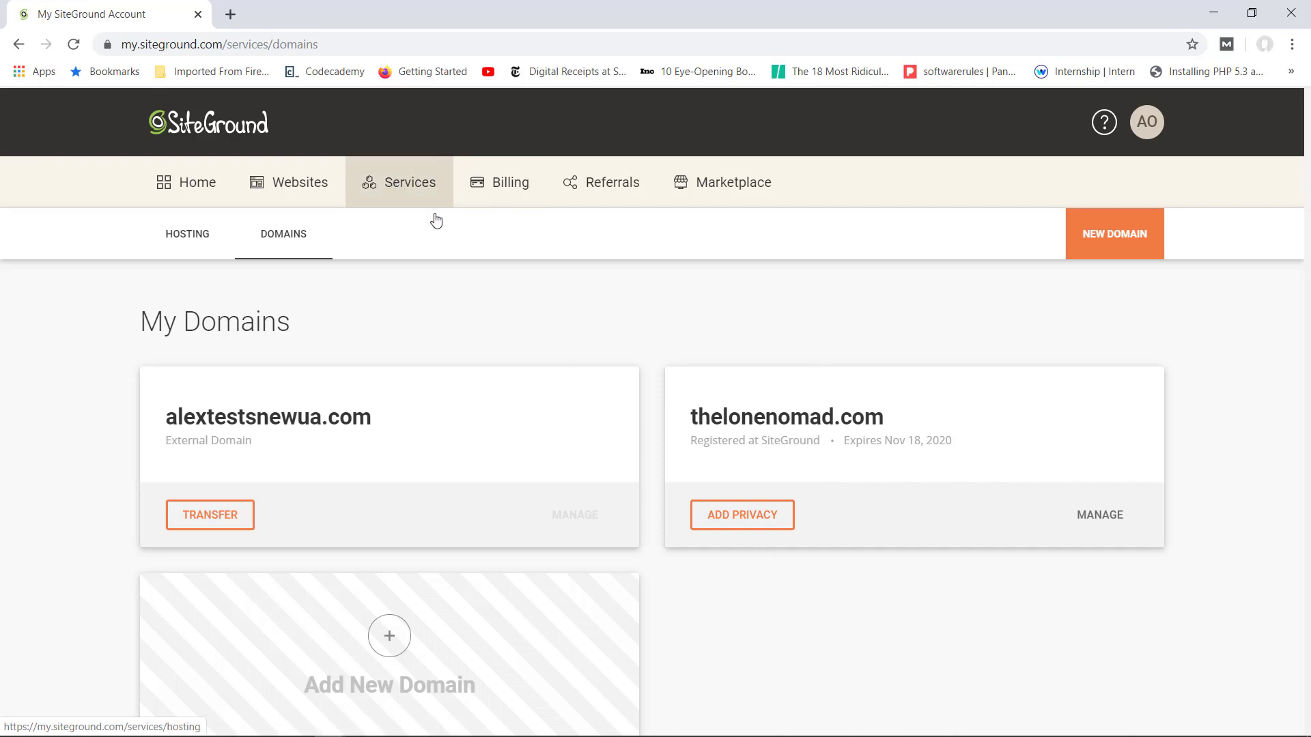
View Billing's payment history and renewals, then go to the Referral Program page
left_click(518, 200)
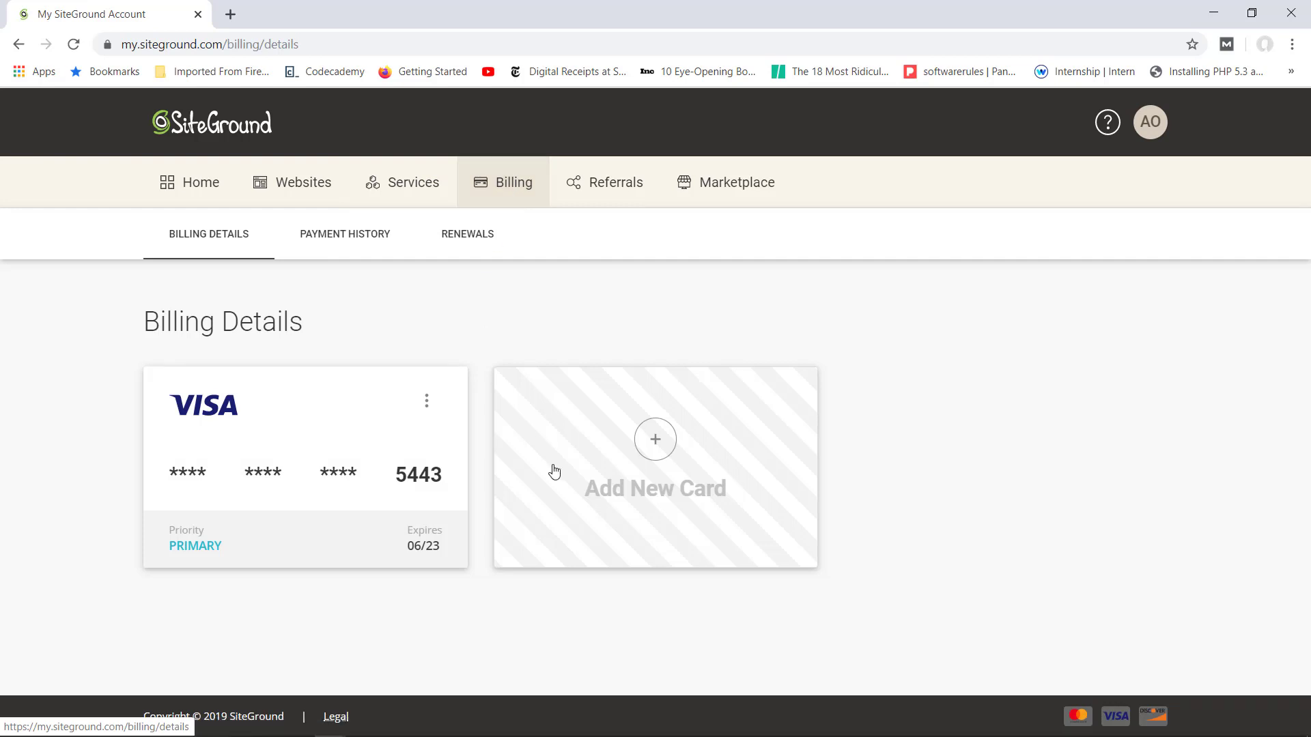
left_click(348, 235)
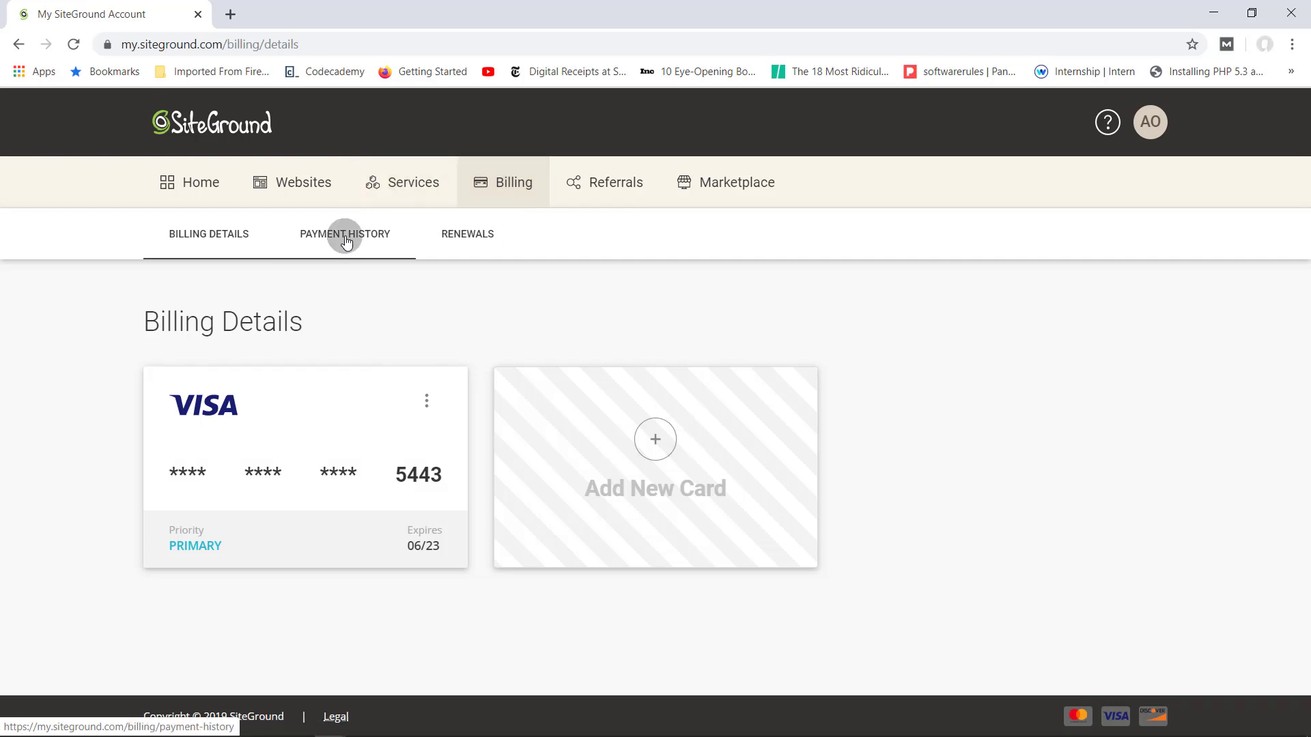
left_click(473, 234)
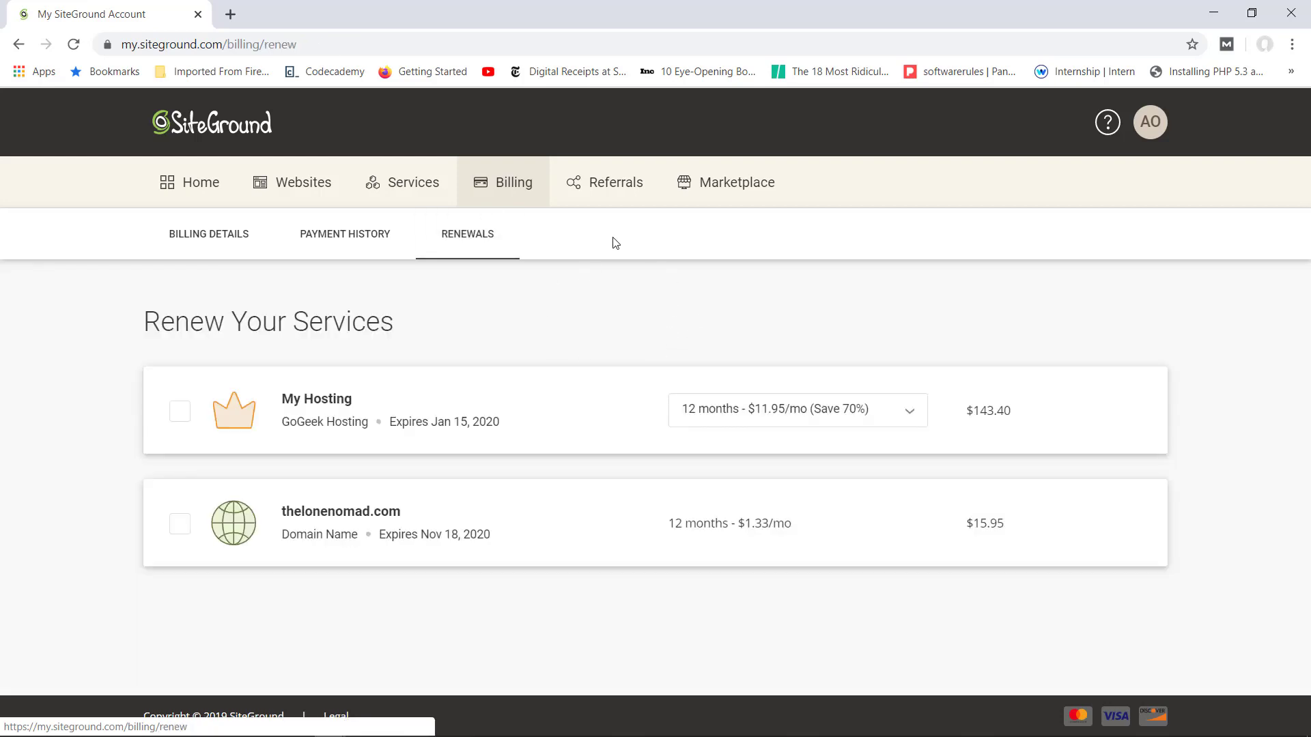
left_click(632, 190)
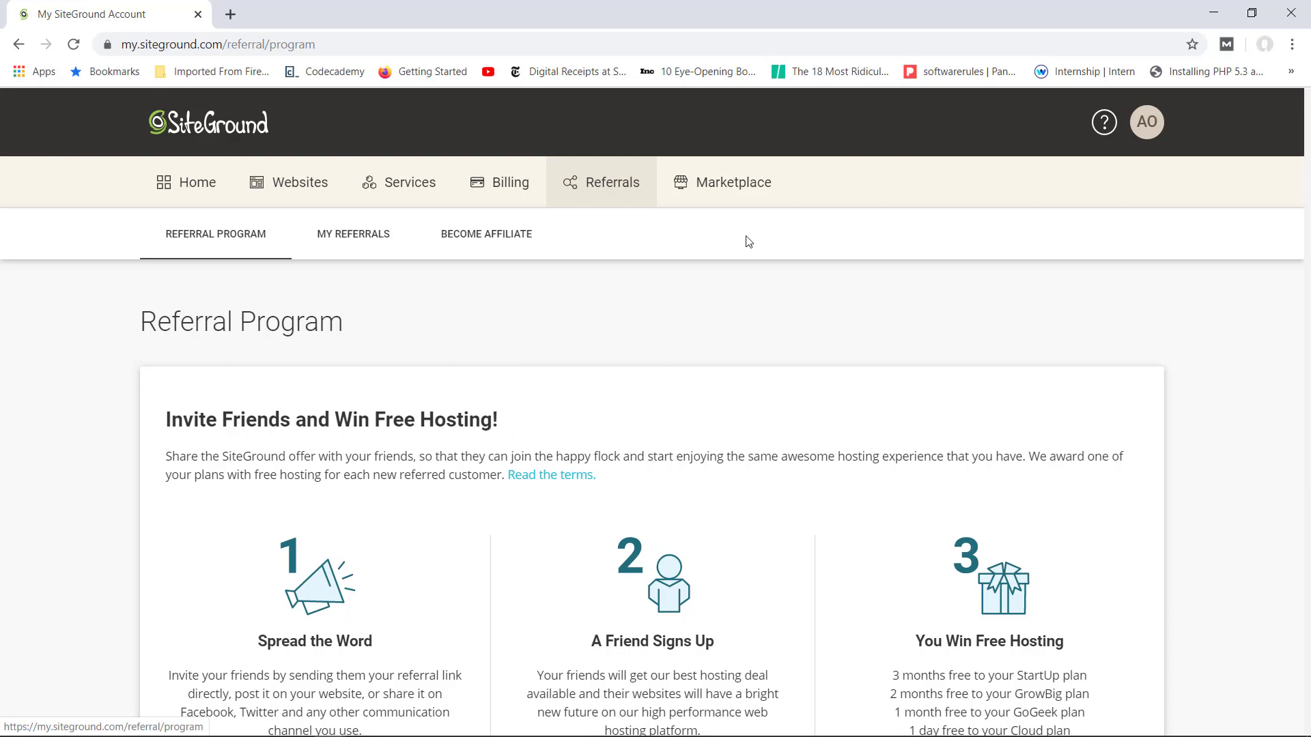
Browse Marketplace domain and hosting services, then scroll the Partner Perks offers like Codeable and Elementor
left_click(725, 194)
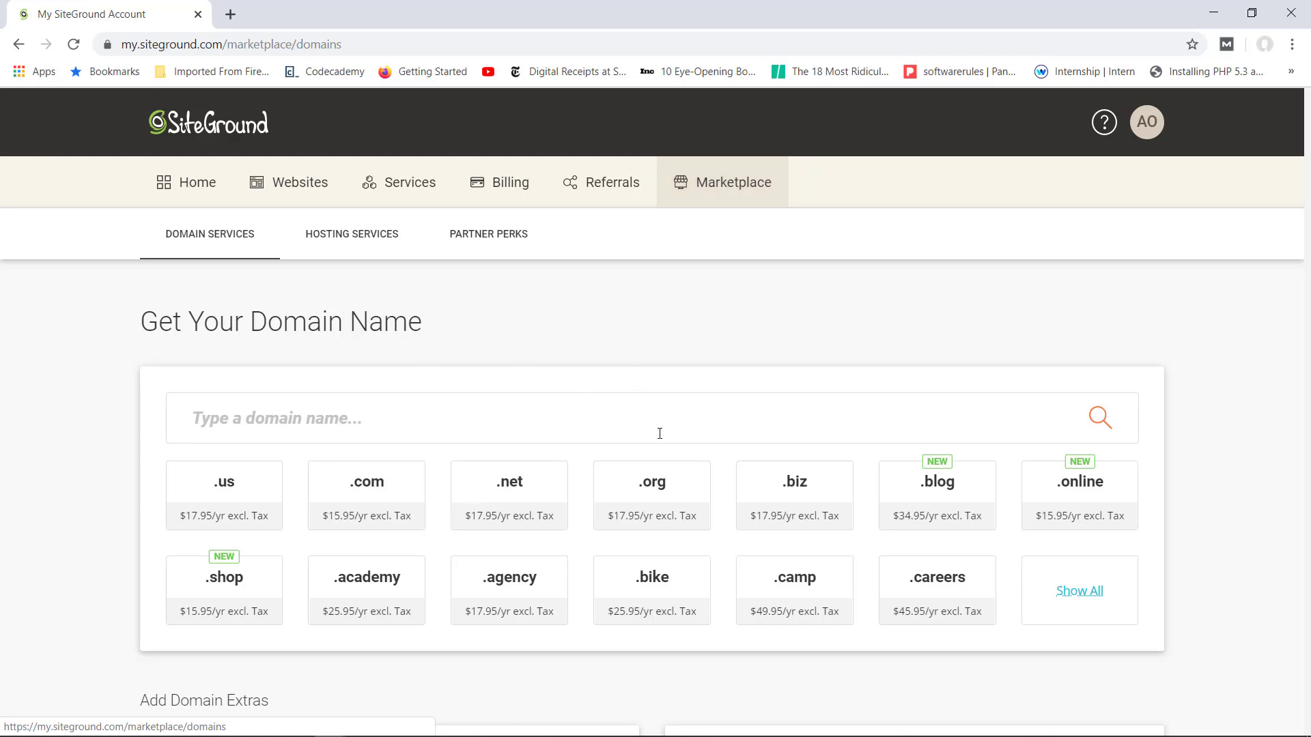
left_click(384, 250)
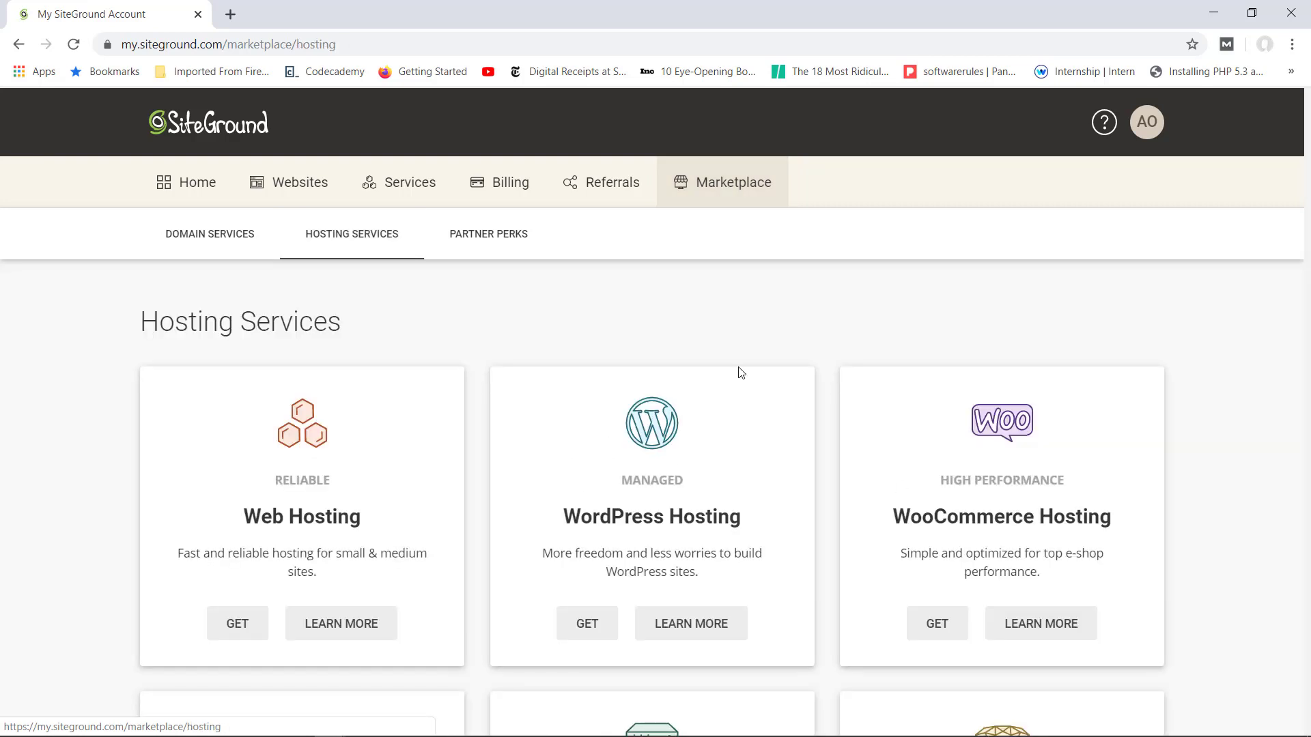
left_click(492, 242)
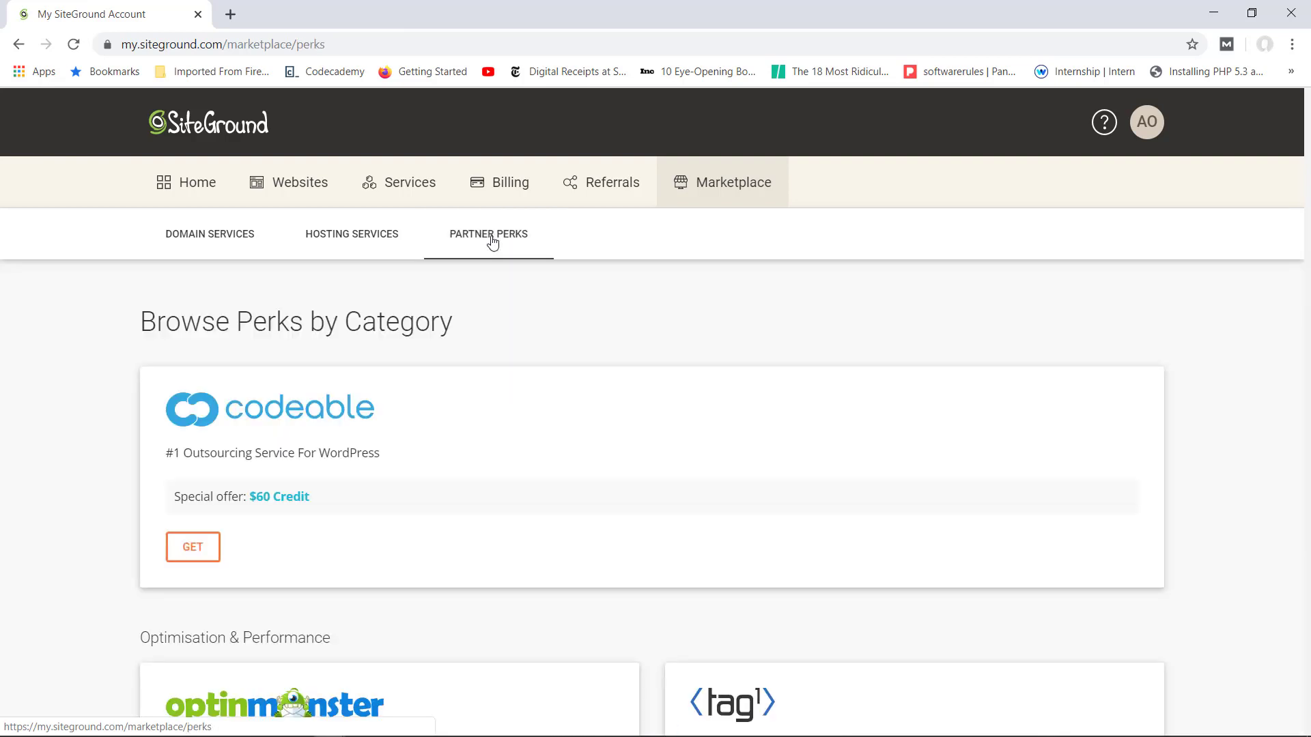
left_click_drag(1309, 315, 1267, 578)
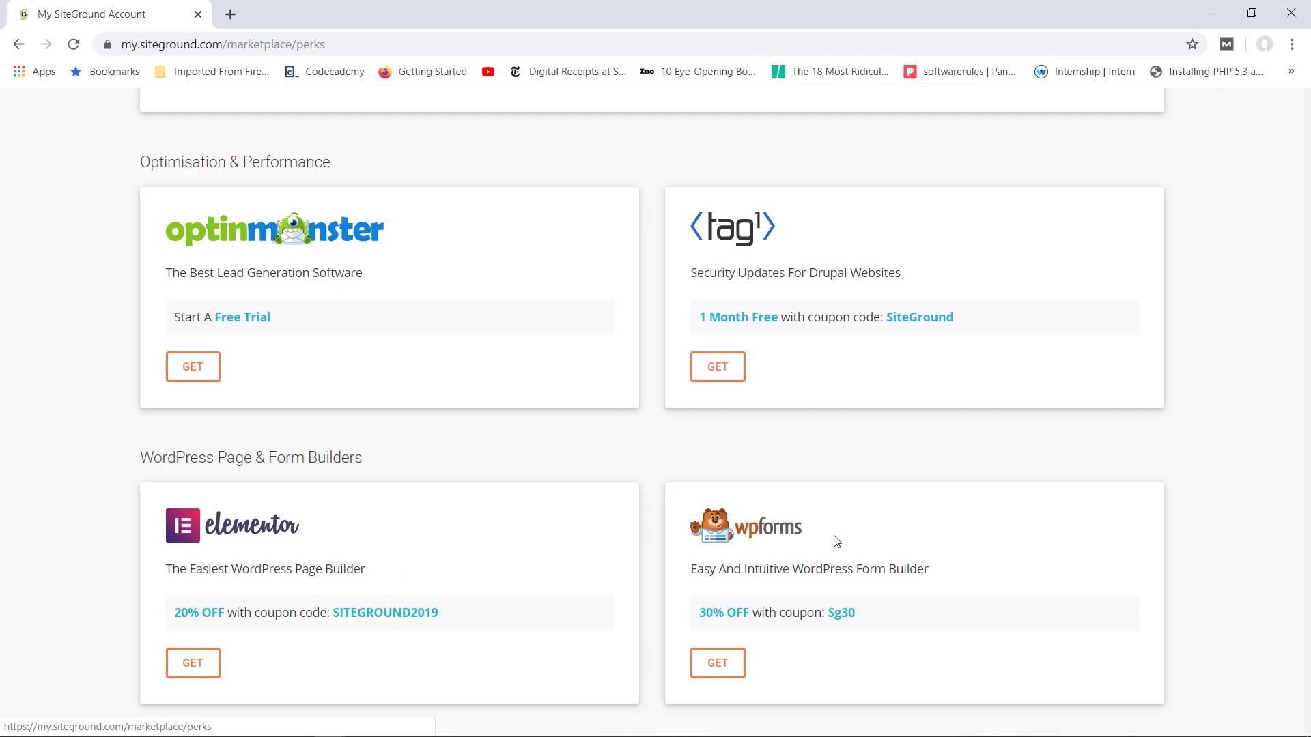
left_click_drag(1308, 421, 1307, 143)
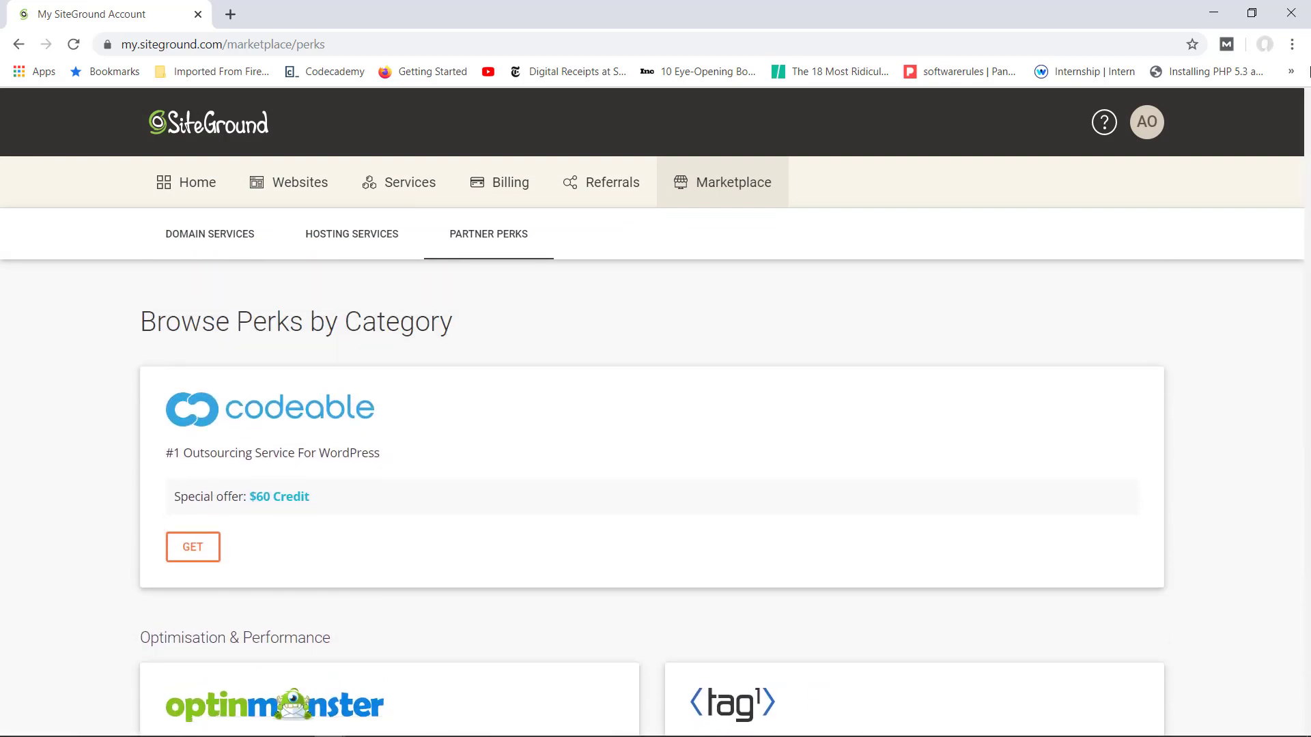